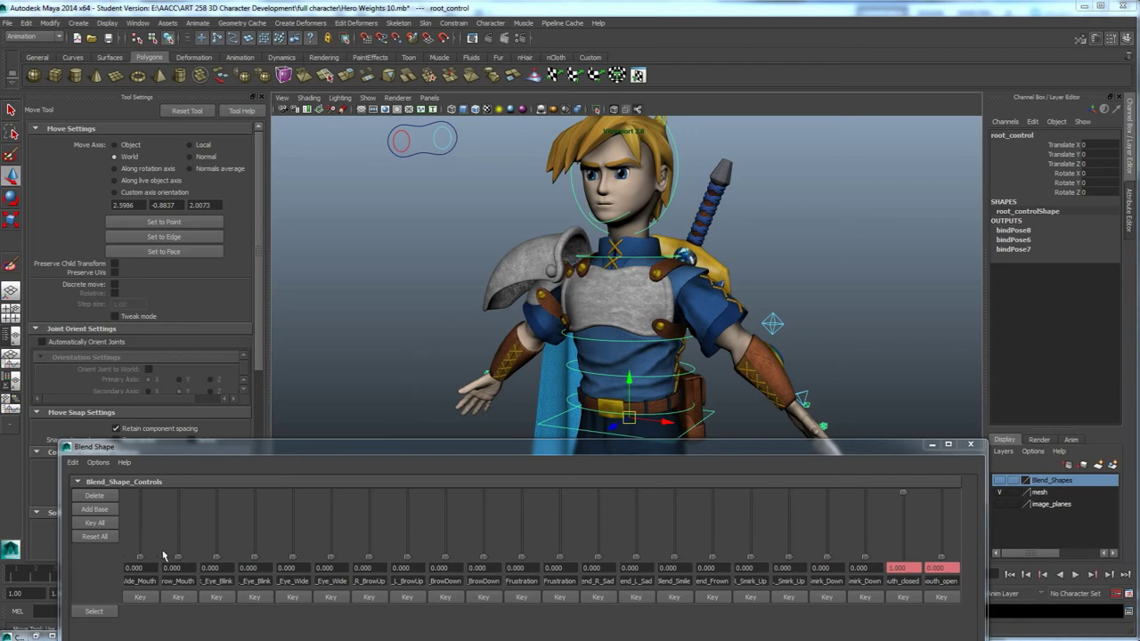
Test both eye-blink blend shapes on the hero's face and raise both BrowDown blend shapes to 1.
left_click_drag(216, 559, 198, 628)
left_click_drag(256, 559, 247, 586)
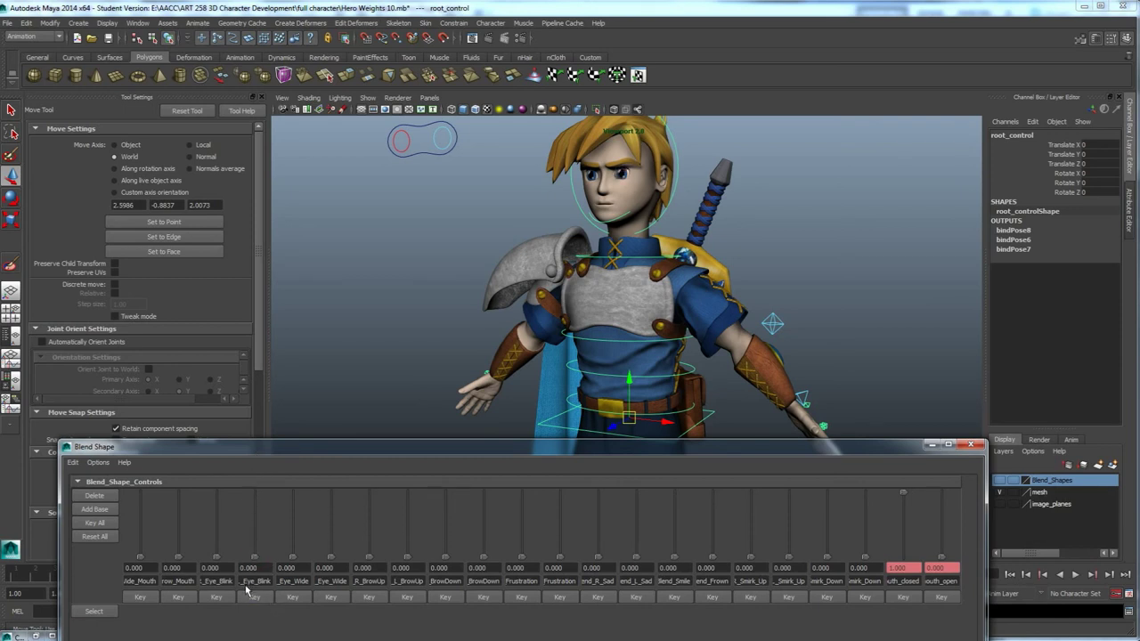
left_click_drag(442, 559, 447, 482)
left_click_drag(482, 559, 480, 471)
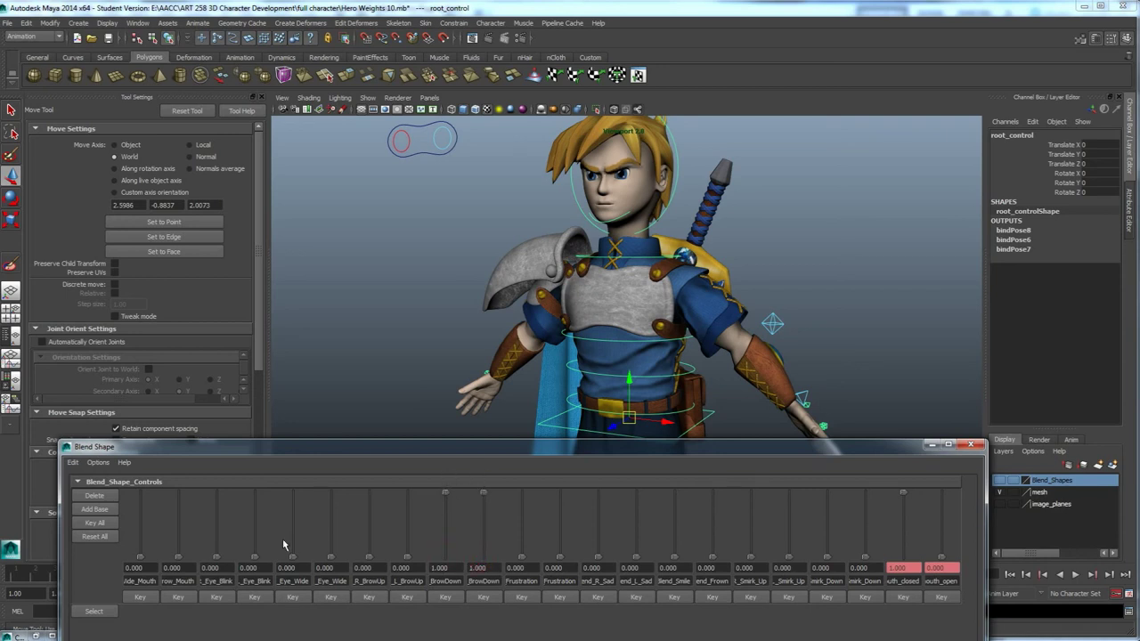
Raise the R_BrowUp blend shape to 1 against the opposite lowered brow, and move the root control to about X 0.39, Y 0.53, Z -0.27.
left_click_drag(257, 558, 260, 452)
left_click_drag(217, 558, 210, 602)
left_click_drag(255, 497, 365, 482)
mouse_move(634, 416)
left_mouse_down("alt")
mouse_move(674, 401)
mouse_move(624, 381)
mouse_move(642, 467)
mouse_move(664, 371)
mouse_move(675, 406)
mouse_move(690, 405)
mouse_move(636, 380)
mouse_move(600, 469)
mouse_move(651, 475)
mouse_move(654, 378)
mouse_move(649, 419)
mouse_move(646, 399)
left_mouse_up("alt")
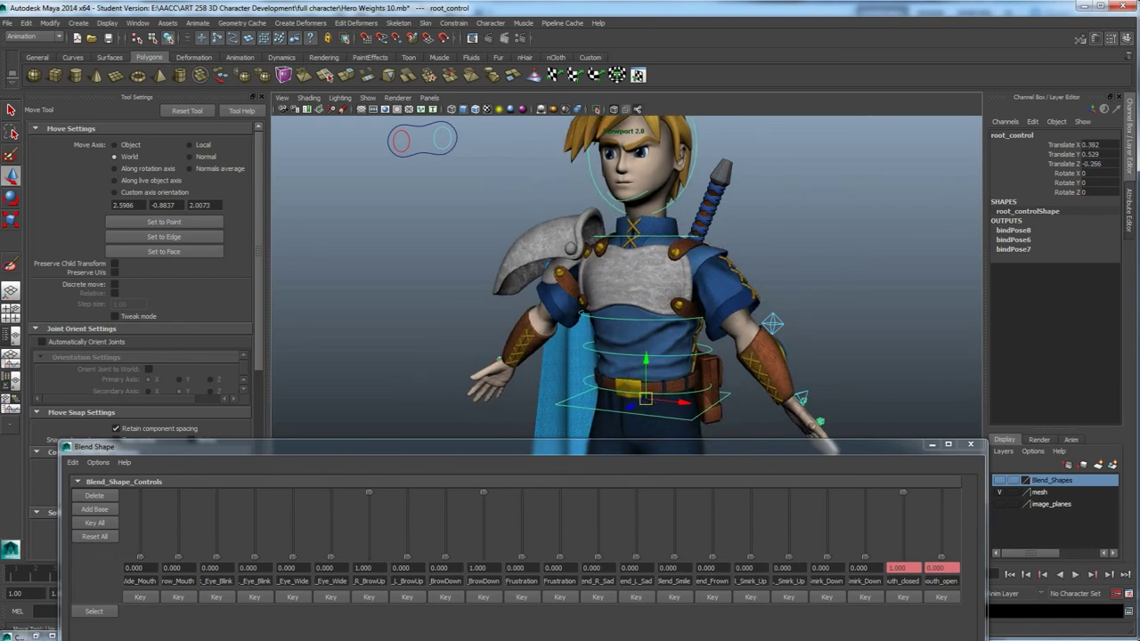
Switch to the Maya window containing Hero Demo Rigging 4.mb and show the joints in the viewport.
left_click(178, 636)
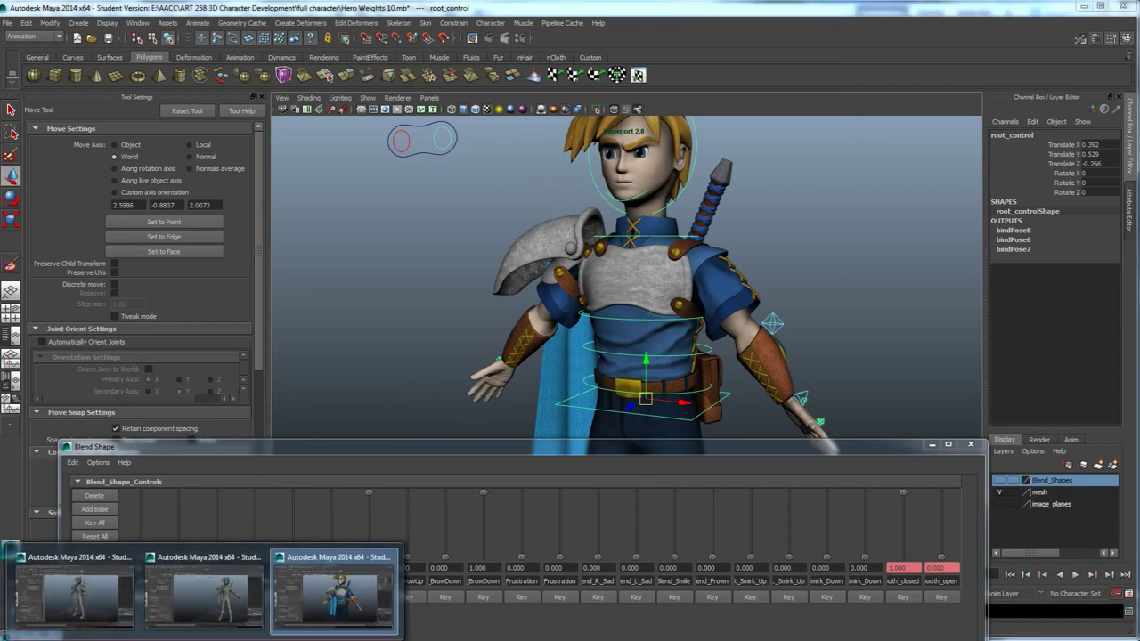
left_click(75, 595)
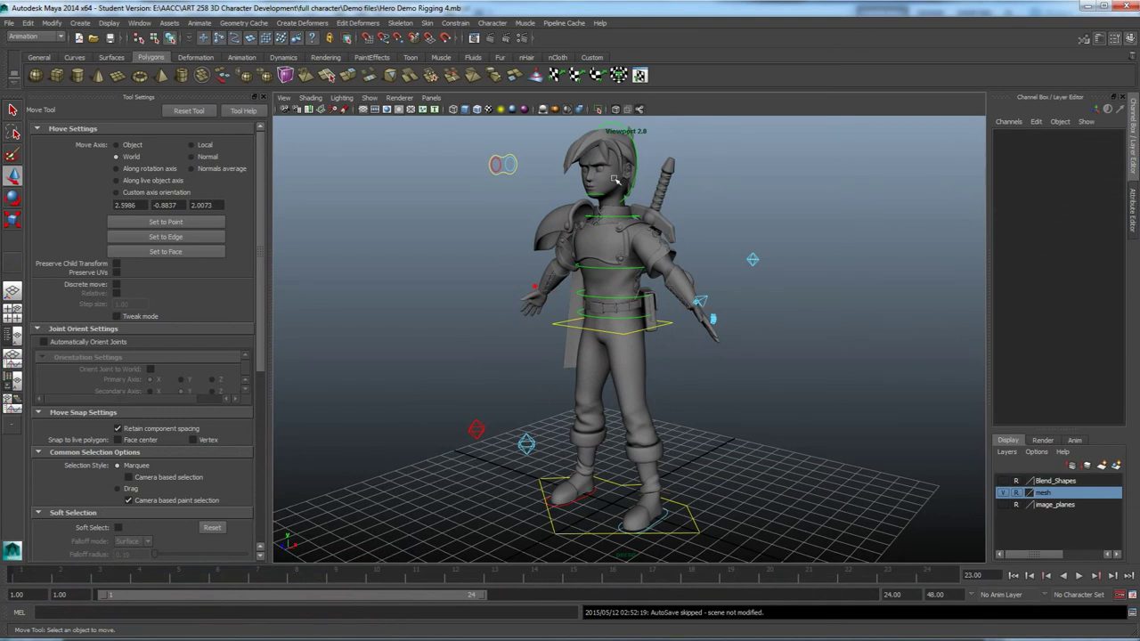
left_click(368, 98)
left_click(384, 266)
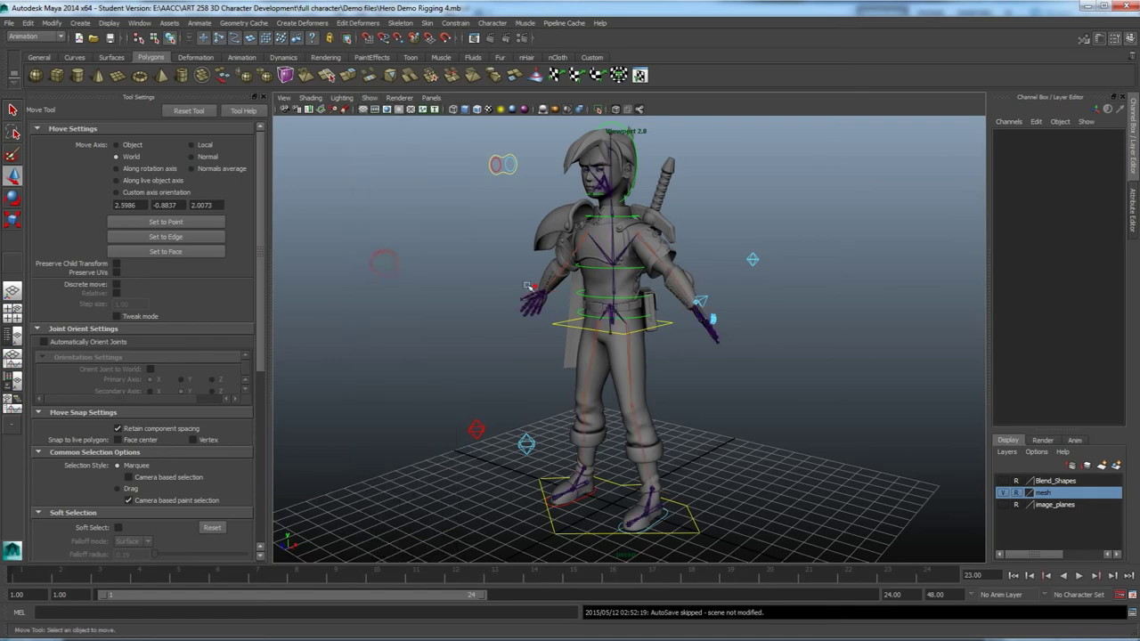
Test the root and global controls by moving each one and undoing the move, leaving nothing selected.
left_click(670, 329)
left_click_drag(620, 324, 545, 356)
key("ctrl+z")
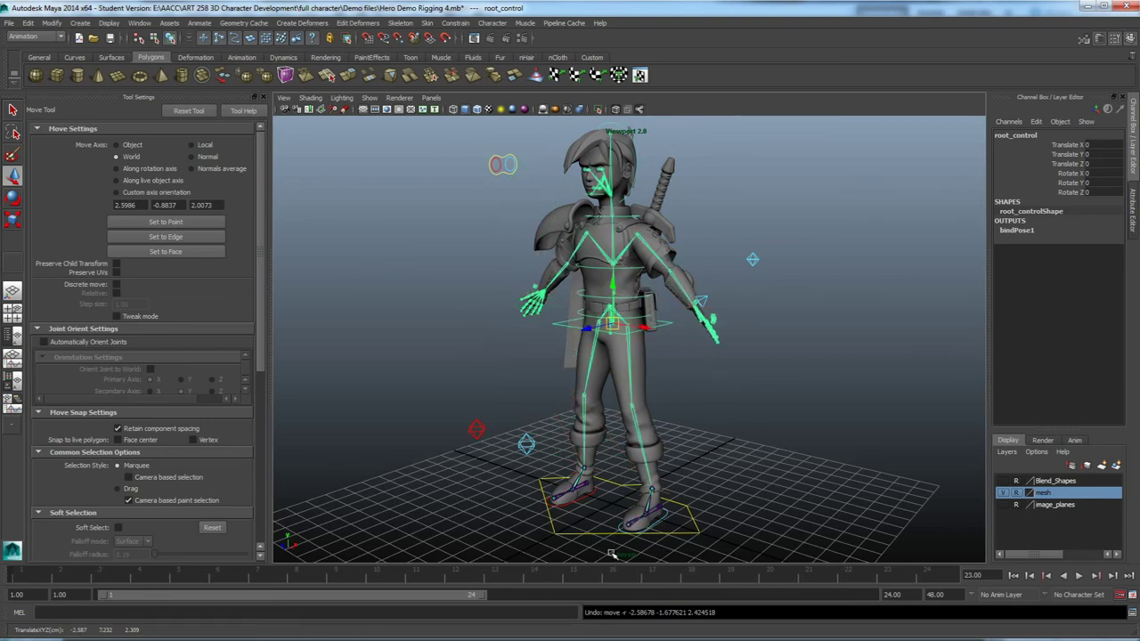
left_click(581, 532)
left_click_drag(613, 505, 753, 417)
key("ctrl+z")
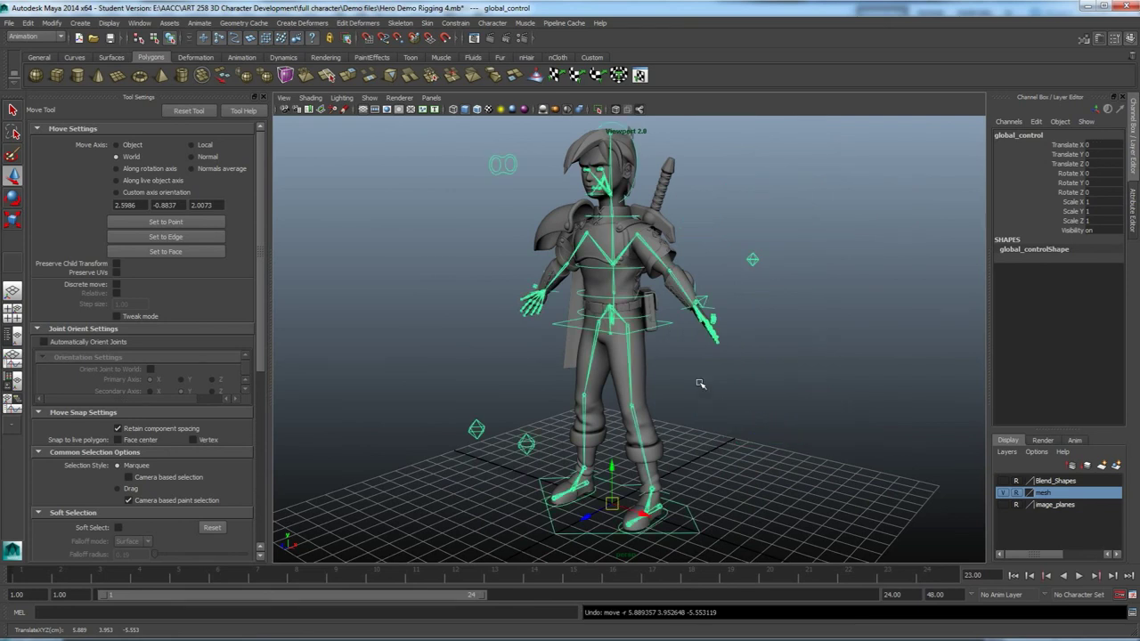
left_click(696, 234)
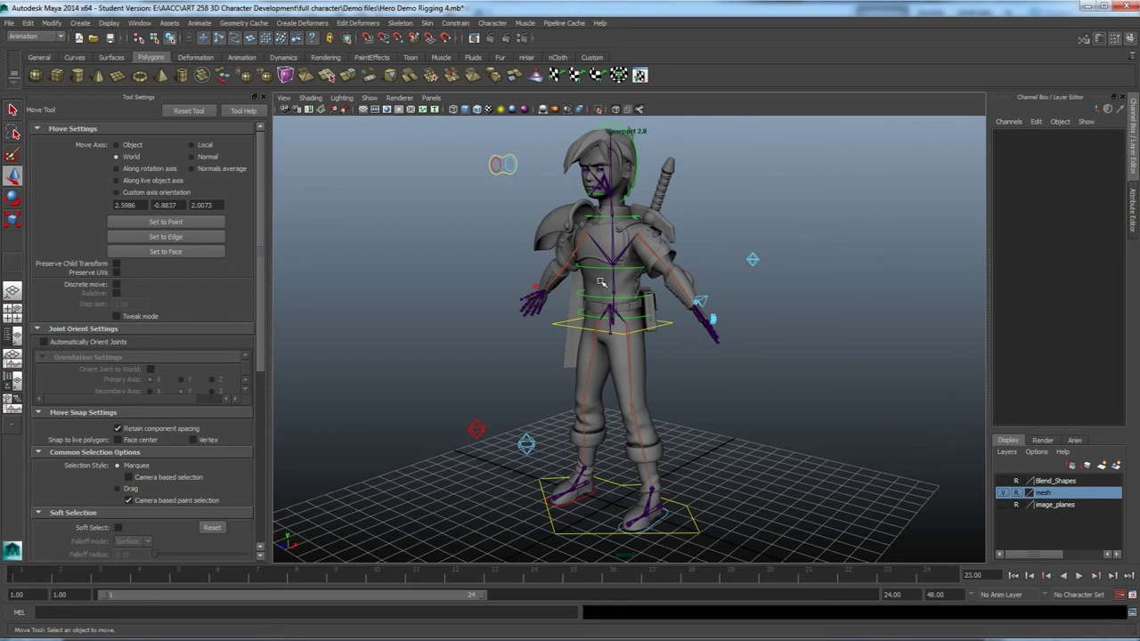
Hide the joints and the NURBS curves in the viewport so only the character mesh shows.
left_click(369, 98)
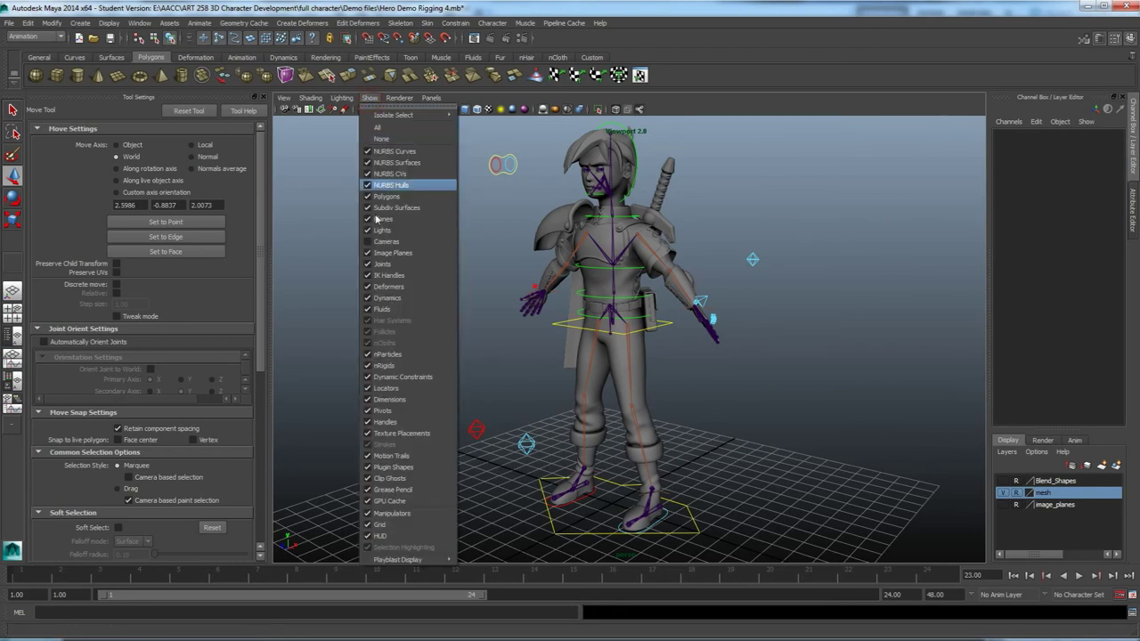
left_click(381, 265)
left_click_drag(583, 244, 604, 335, "alt")
right_click_drag(603, 335, 674, 335, "alt")
middle_click_drag(615, 276, 620, 335, "alt")
left_click_drag(535, 335, 612, 339, "alt")
left_click_drag(645, 417, 596, 377, "alt")
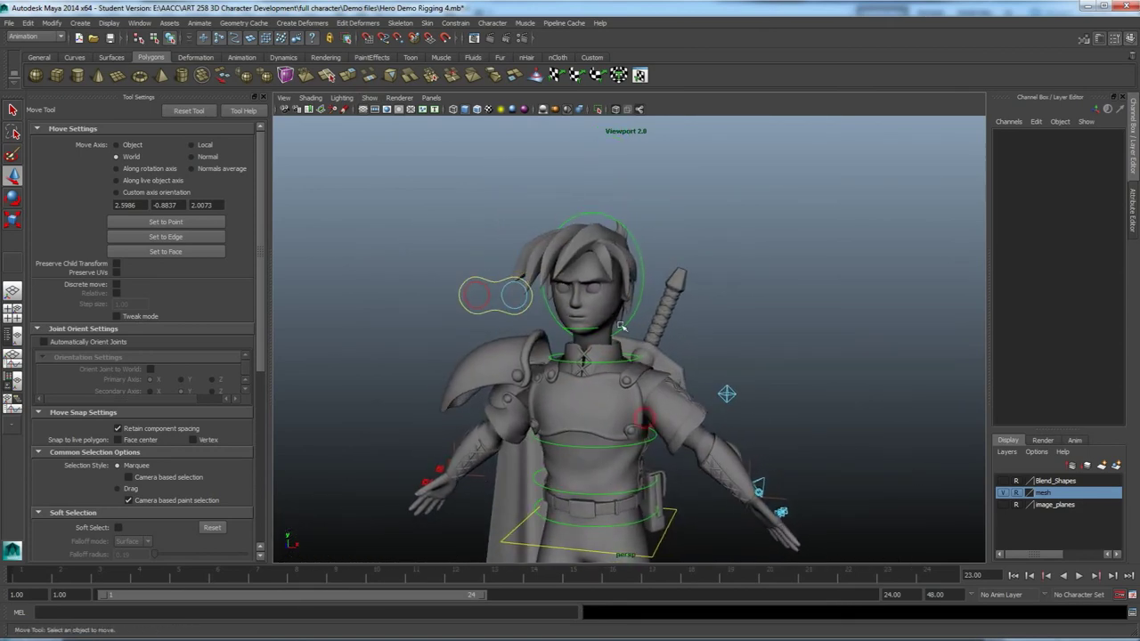
left_click(370, 98)
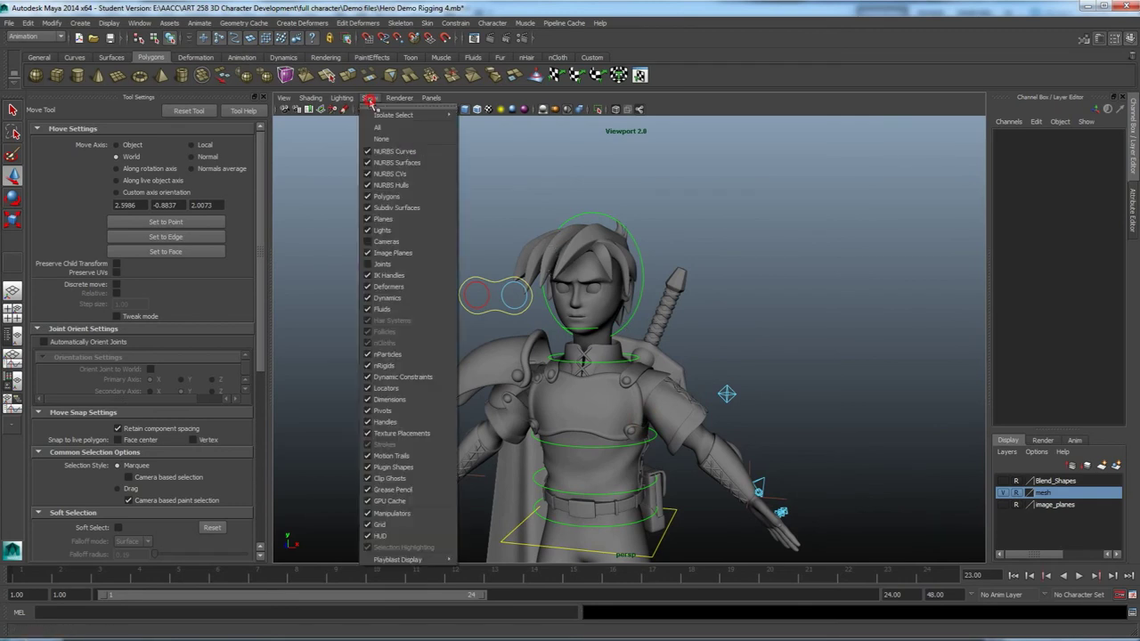
left_click(405, 154)
mouse_move(583, 392)
left_mouse_down("alt")
mouse_move(492, 393)
mouse_move(588, 401)
left_mouse_up("alt")
scroll(594, 403, "up", 3)
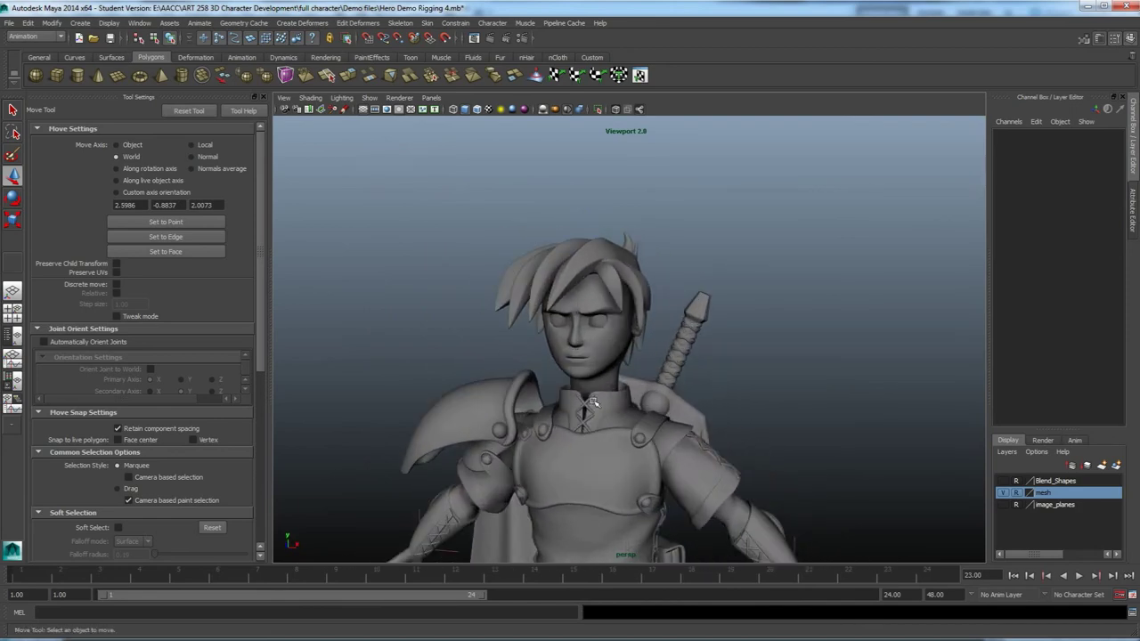
Turn on the visibility of the Blend_Shapes layer to show the sculpted expression heads.
left_click(1003, 481)
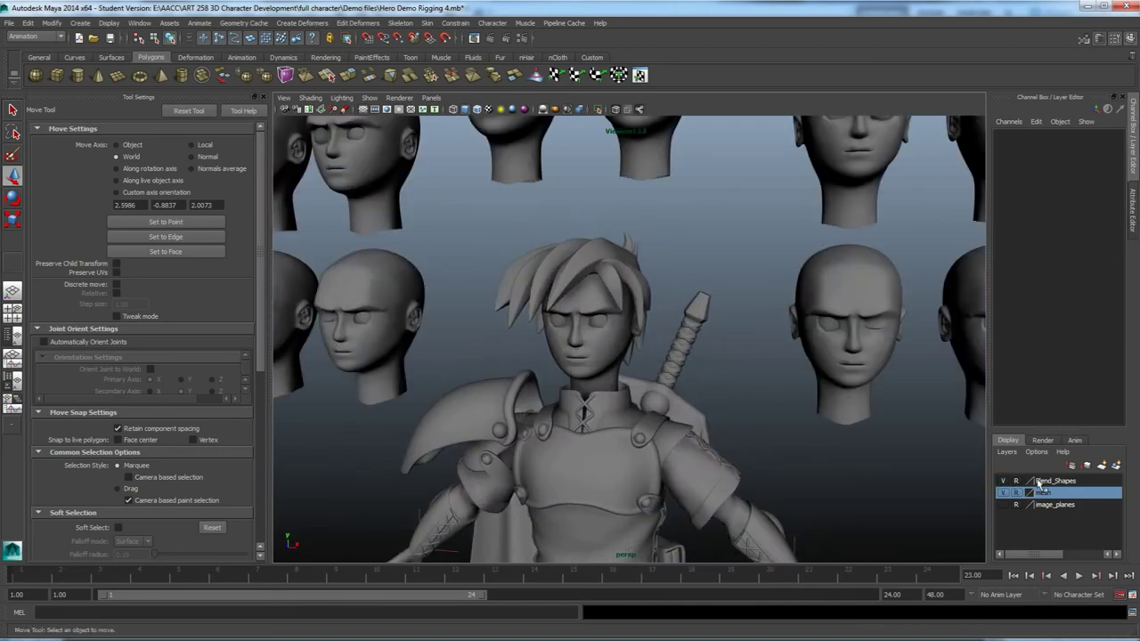
scroll(704, 299, "down", 3)
left_click_drag(675, 300, 659, 318, "alt")
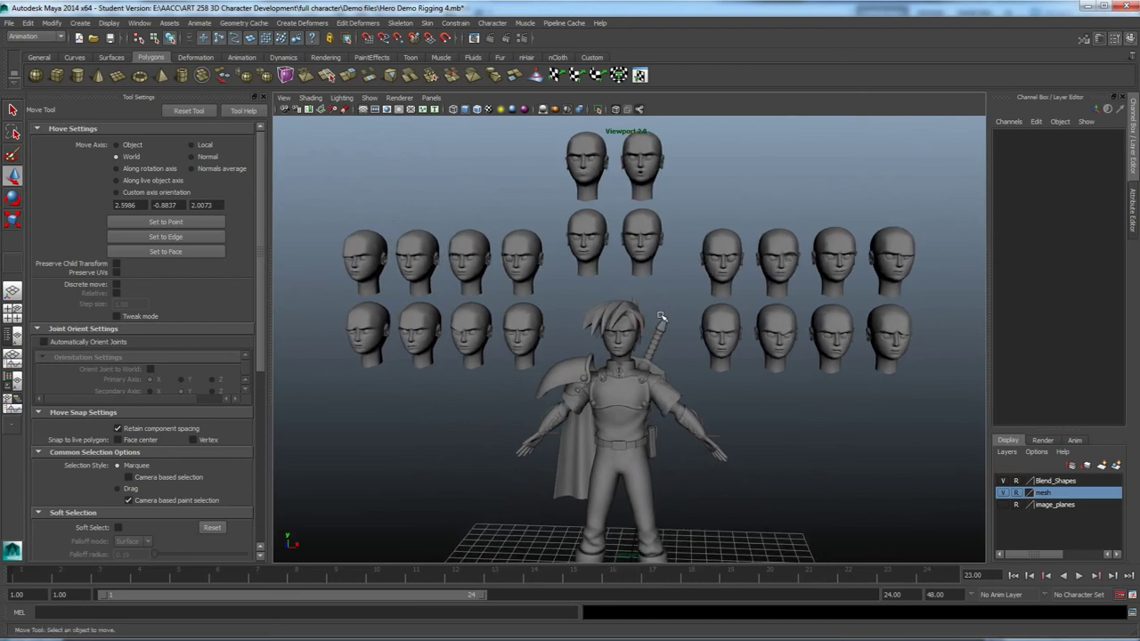
scroll(656, 354, "up", 4)
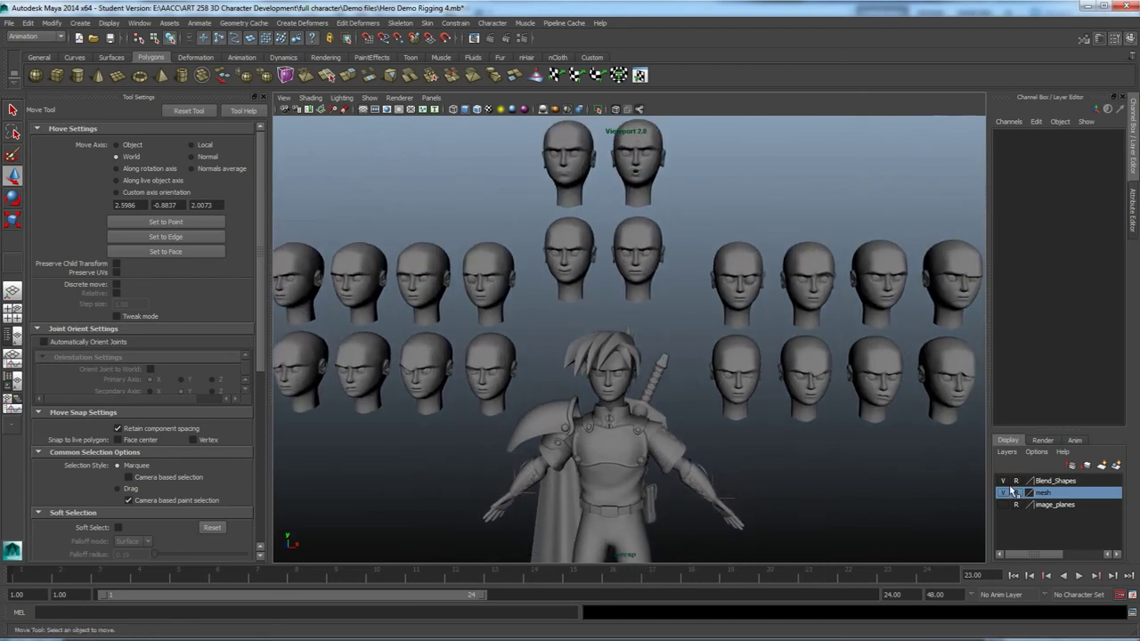
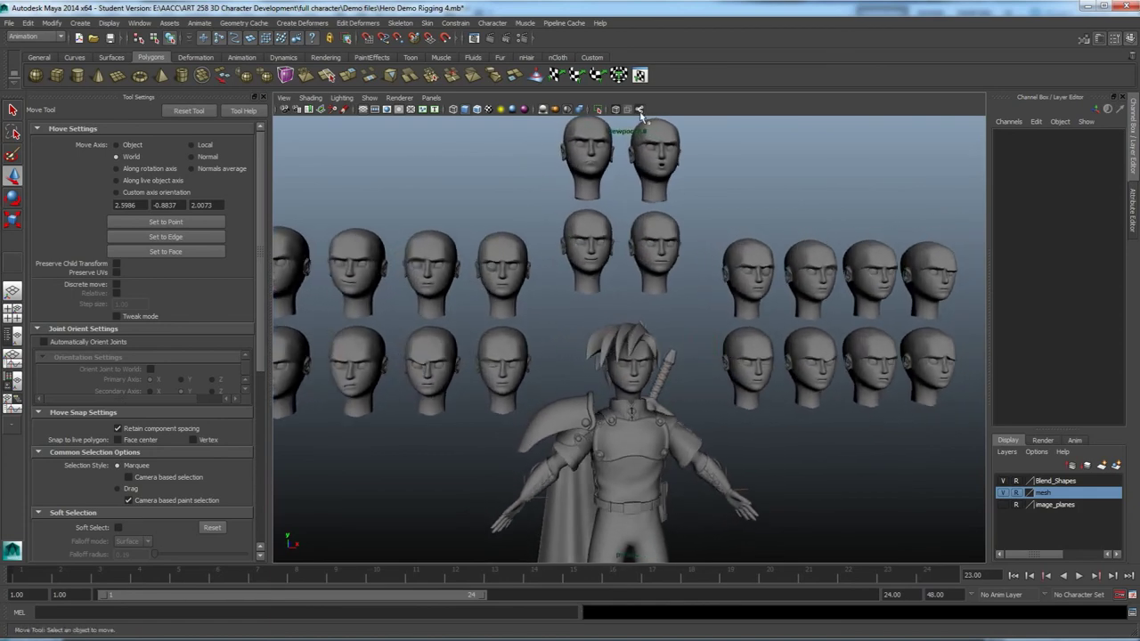
Examine the blend-shape heads around the character, comparing their brow, eye and mouth expressions.
mouse_move(668, 312)
left_mouse_down("alt")
mouse_move(662, 326)
mouse_move(666, 310)
left_mouse_up("alt")
left_click_drag(660, 355, 658, 349, "alt")
middle_click_drag(605, 313, 610, 329, "alt")
right_click_drag(723, 320, 738, 323, "alt")
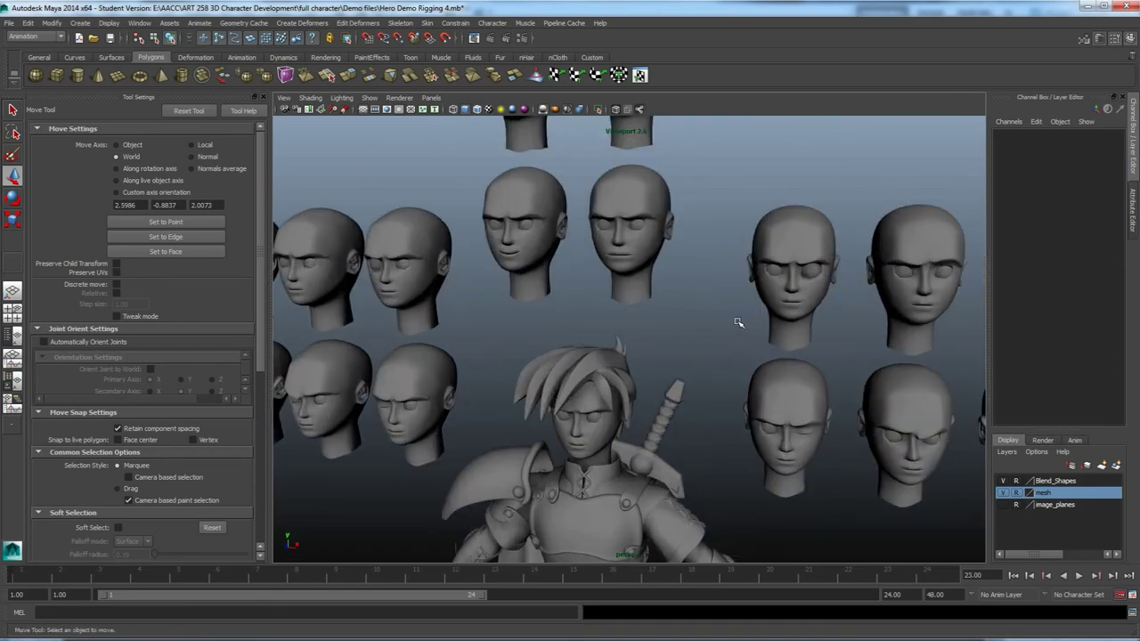
middle_click_drag(738, 323, 692, 351, "alt")
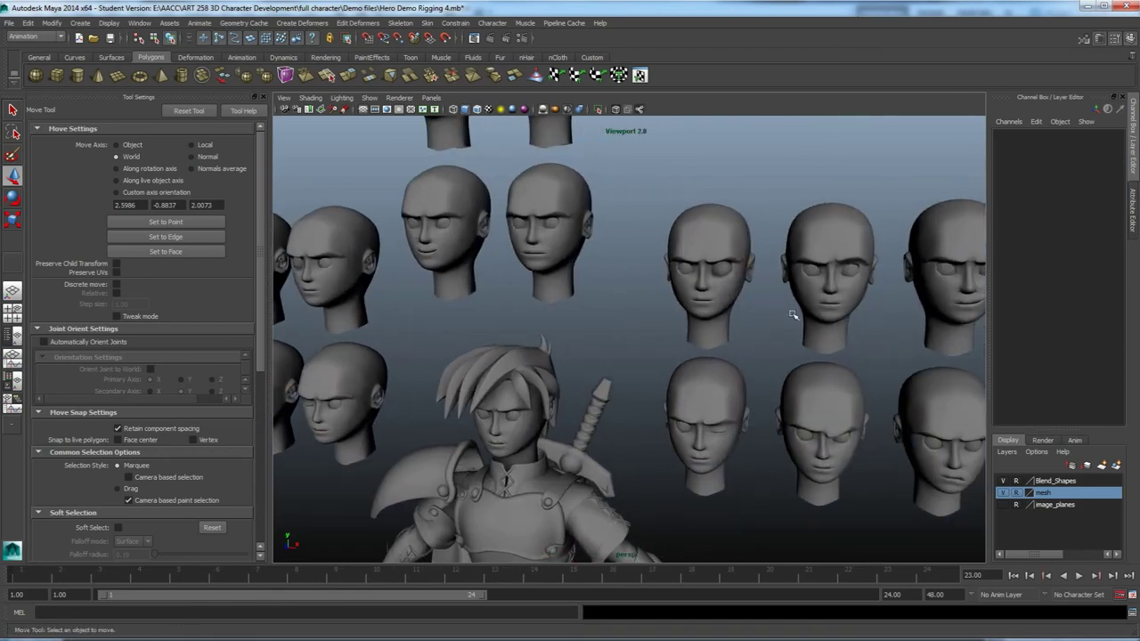
left_click_drag(755, 396, 757, 387, "alt")
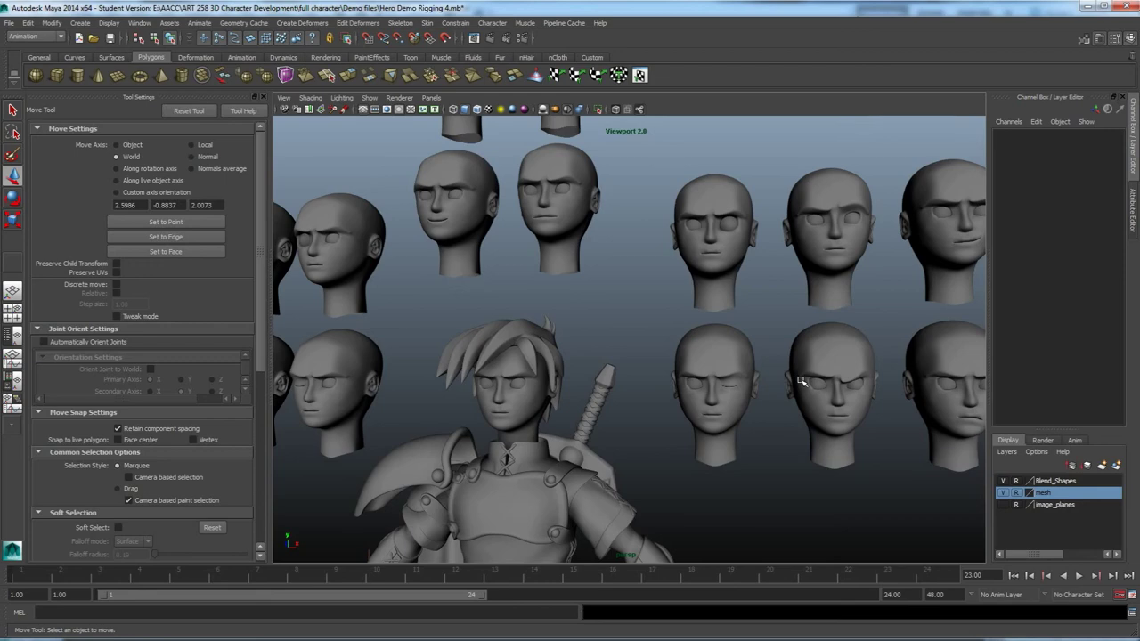
scroll(787, 260, "down", 4)
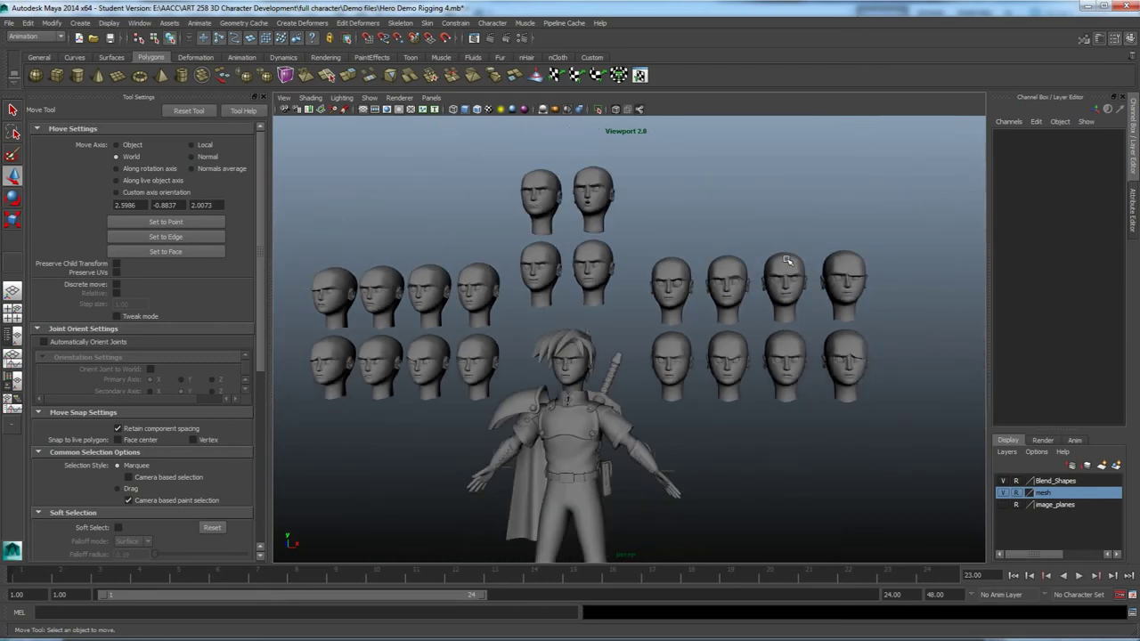
scroll(677, 347, "up", 1)
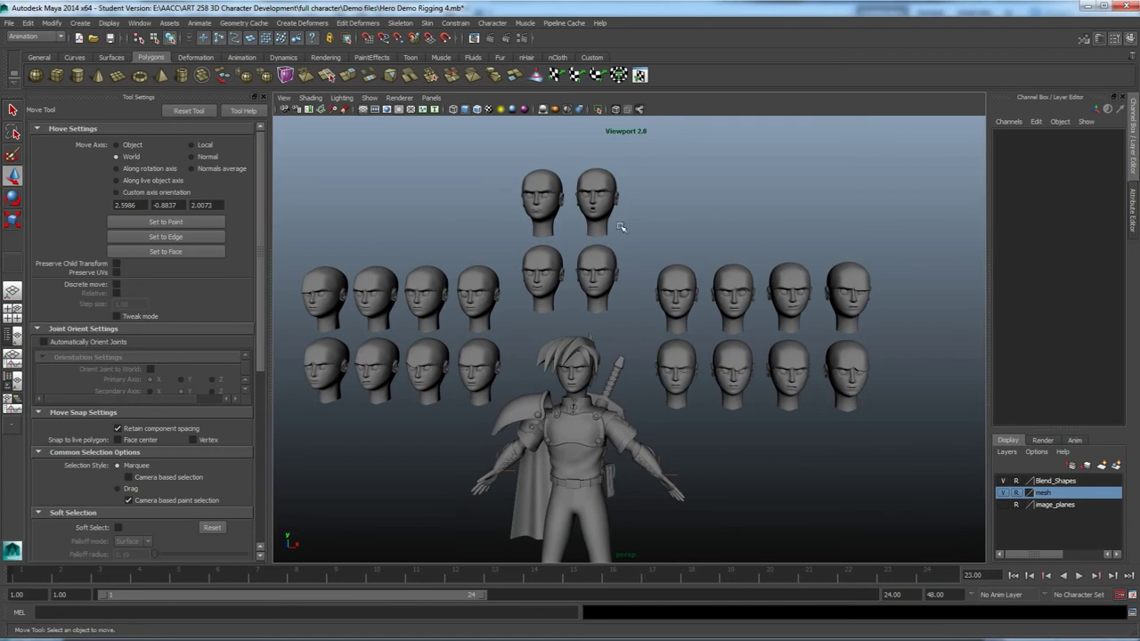
left_click_drag(599, 388, 537, 321, "alt")
scroll(570, 411, "up", 3)
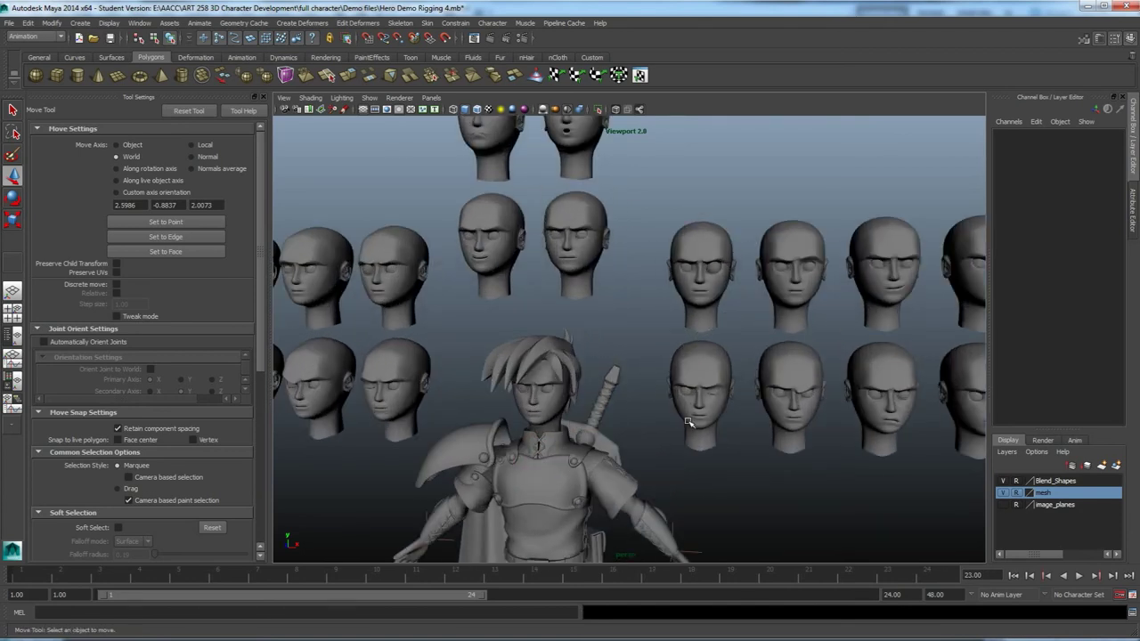
scroll(704, 411, "up", 3)
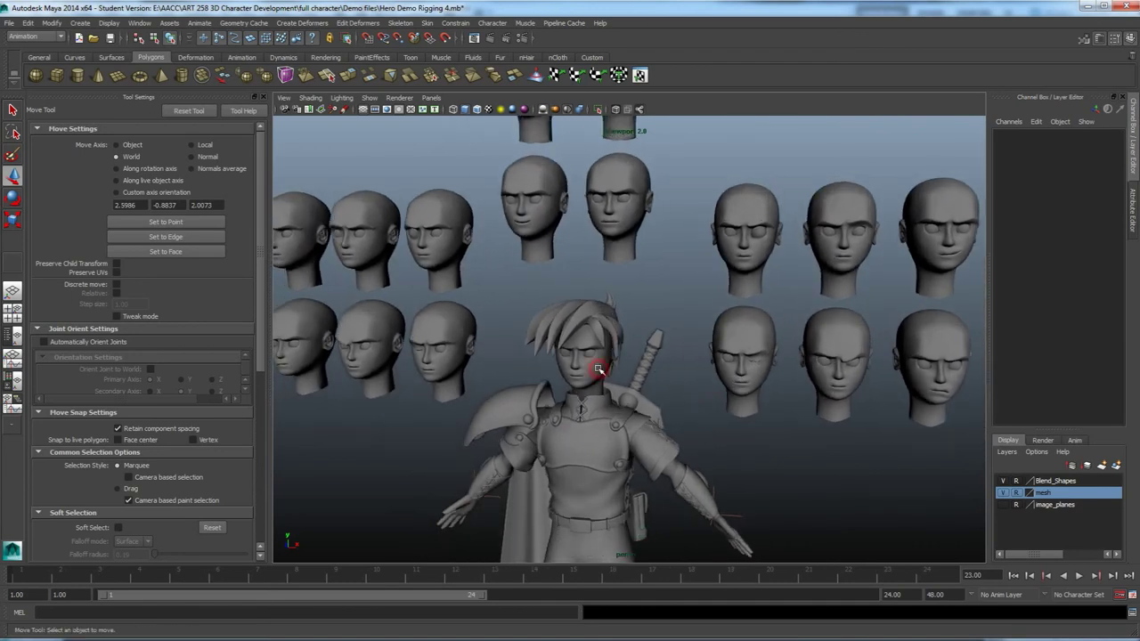
Take the mesh layer out of reference mode, duplicate the hero's head, and move the copy to about X 7.467, Y -4.419, Z -1.016.
left_click(1016, 493)
left_click(600, 370)
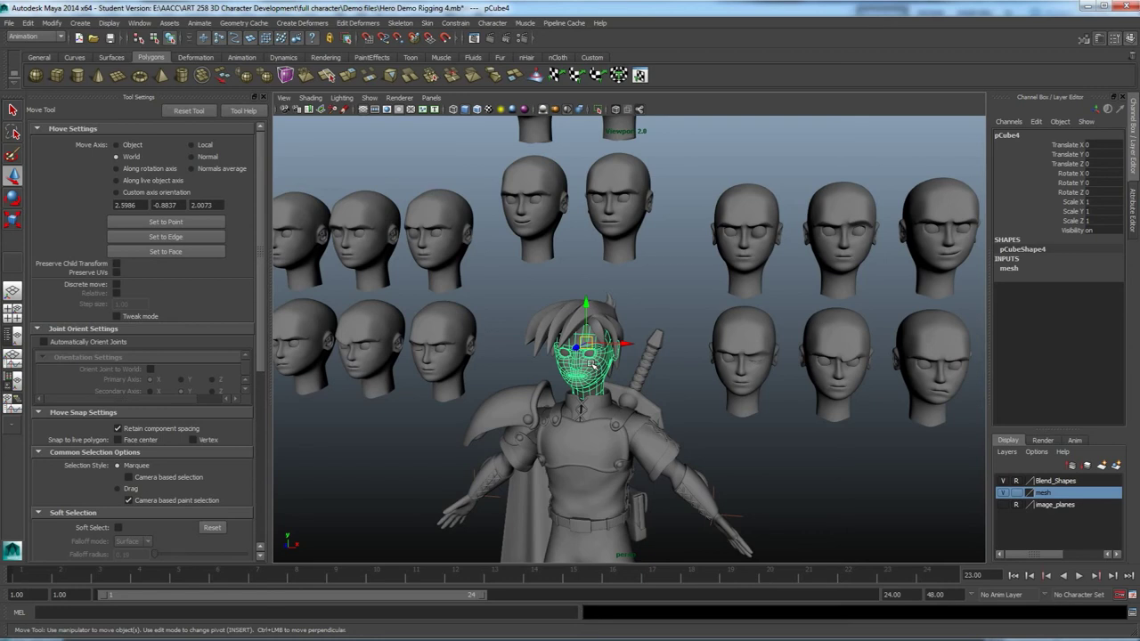
left_click(592, 361)
scroll(593, 356, "down", 3)
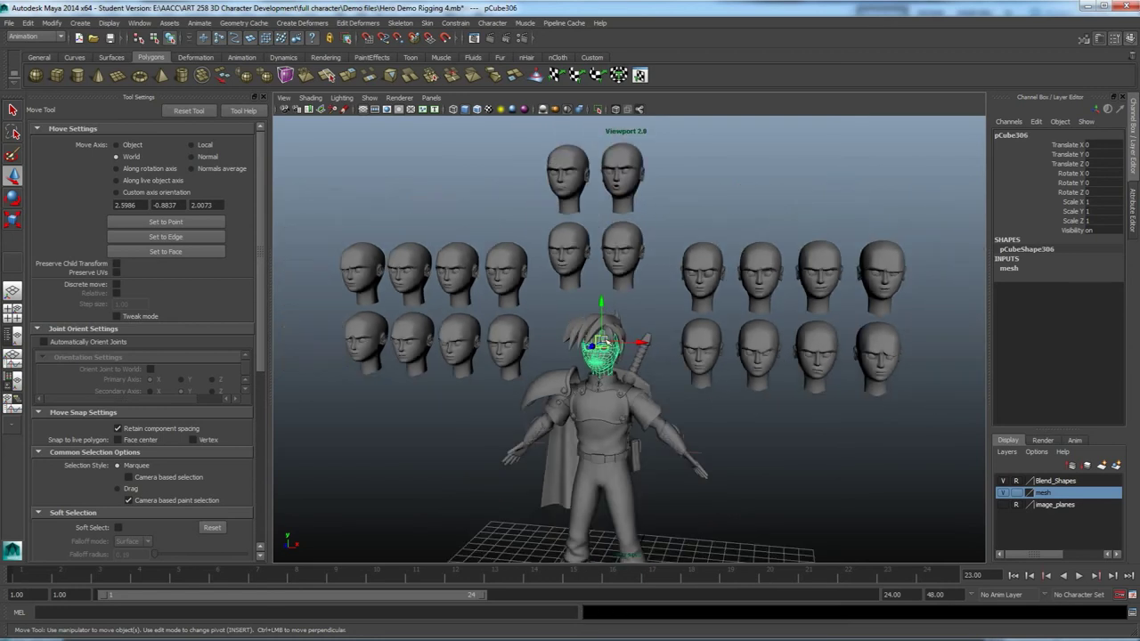
left_click_drag(640, 348, 744, 426)
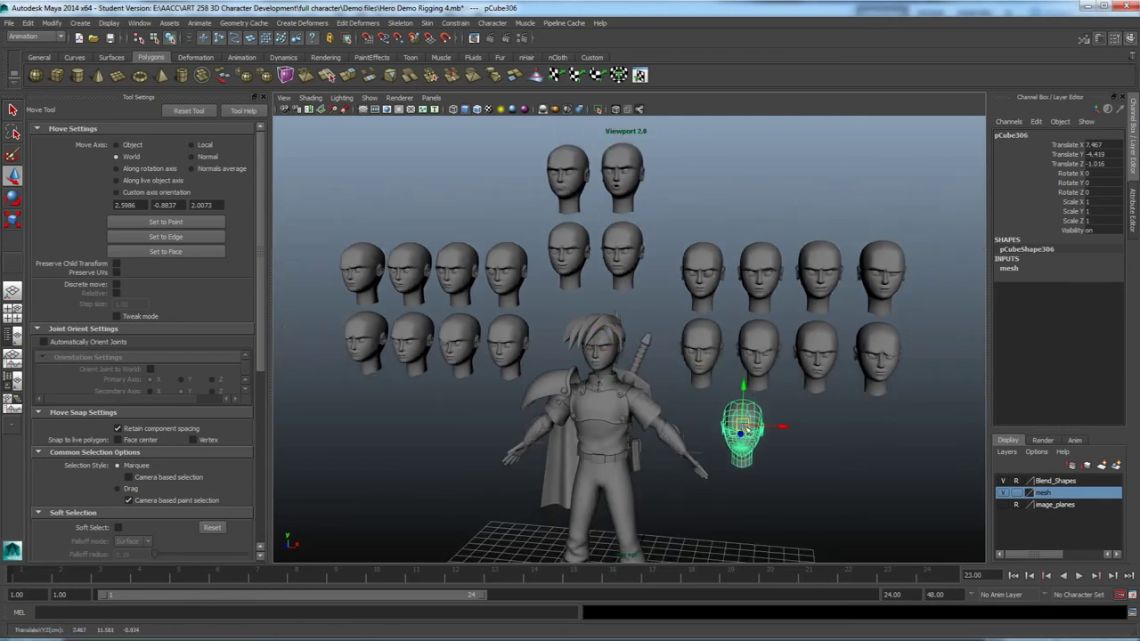
middle_click_drag(670, 434, 654, 366, "alt")
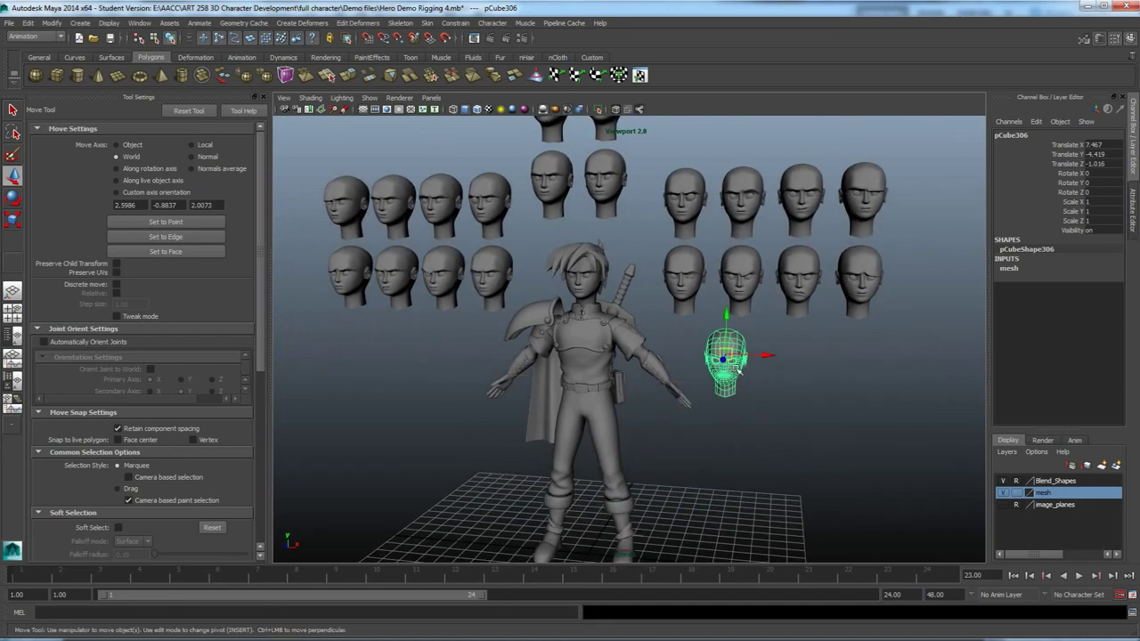
scroll(683, 378, "up", 3)
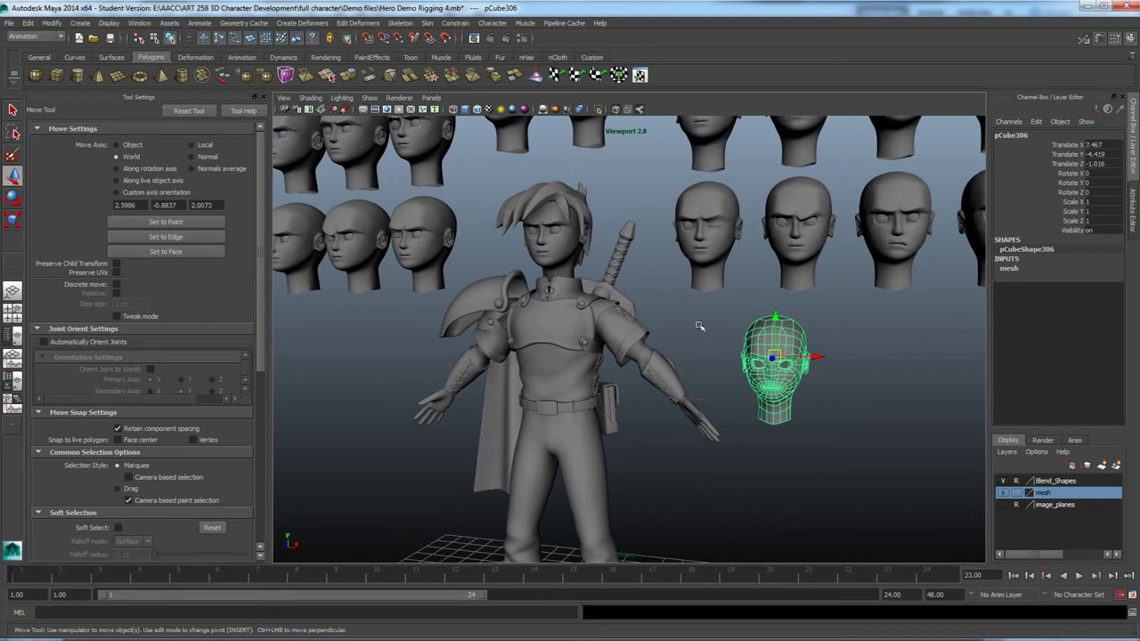
Inspect the original head and the hair as separate meshes by selecting each in turn, leaving nothing selected.
left_click(550, 256)
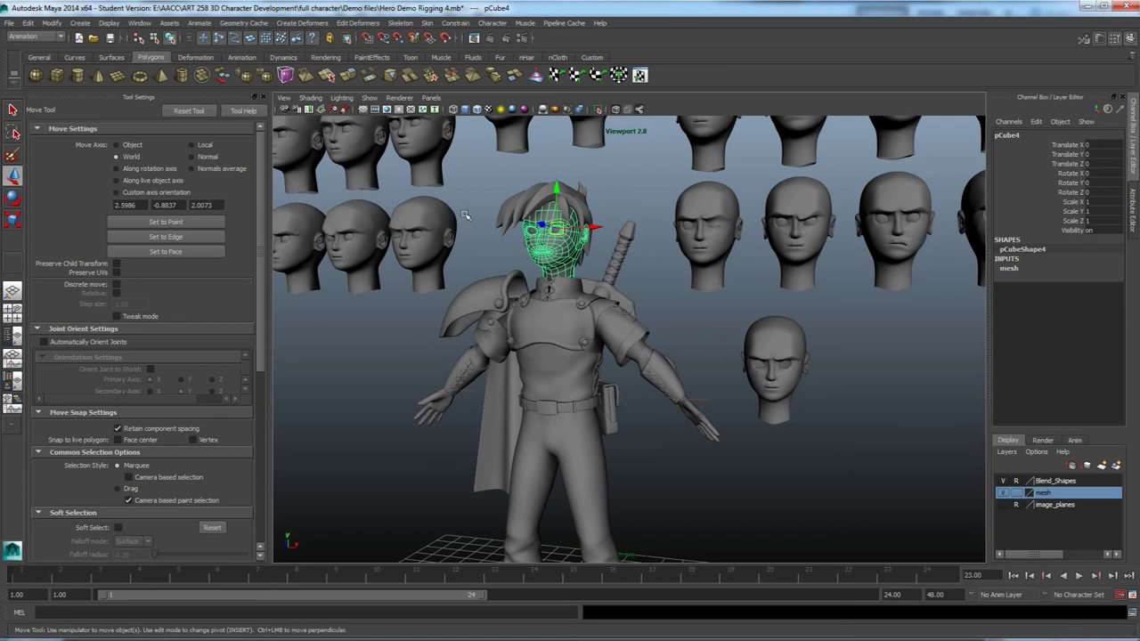
left_click(624, 194)
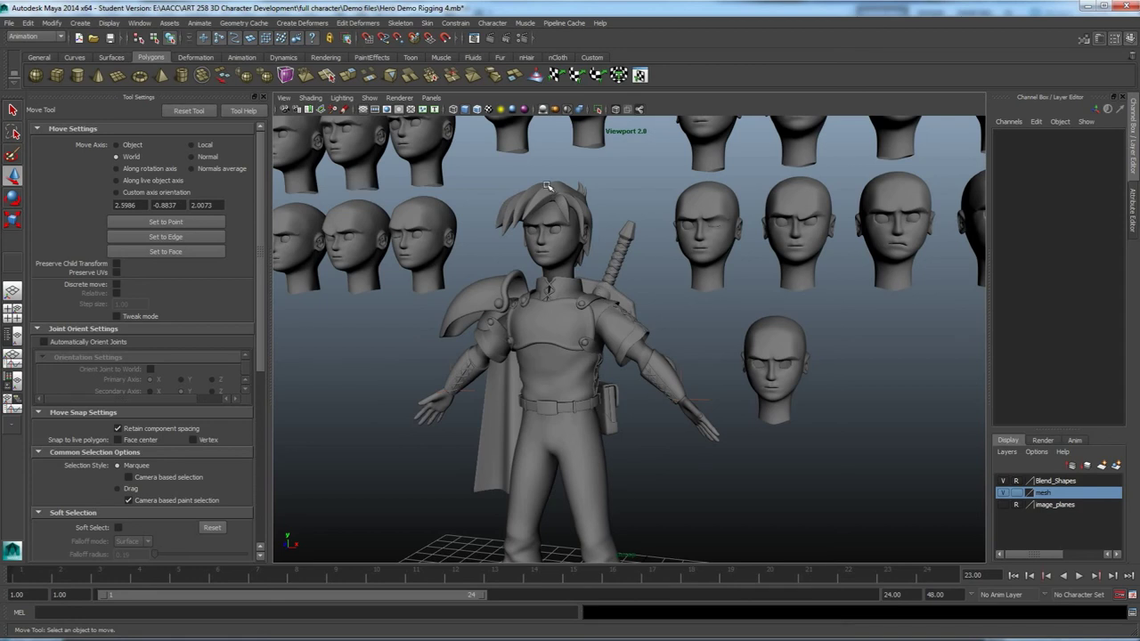
left_click(554, 190)
scroll(615, 201, "down", 3)
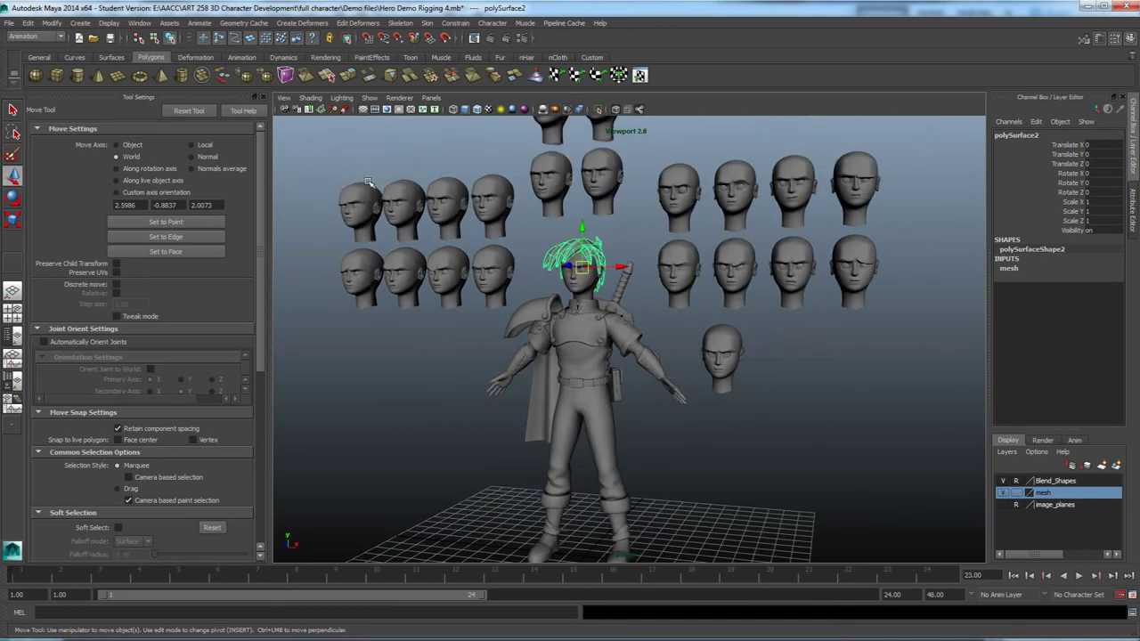
scroll(646, 253, "up", 2)
scroll(591, 242, "up", 1)
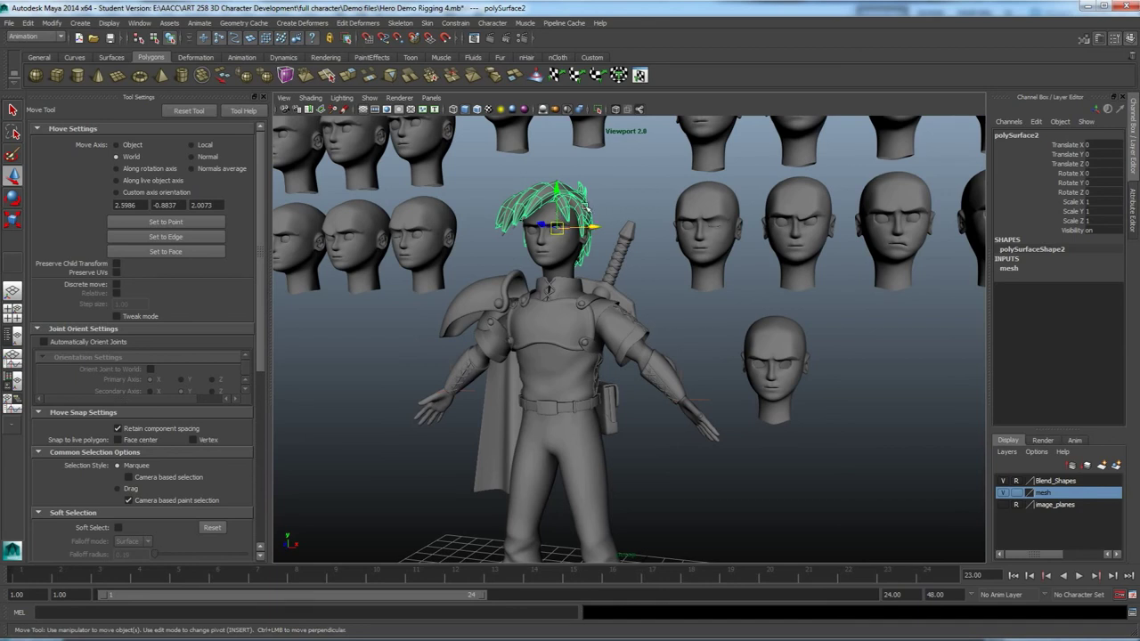
left_click(612, 153)
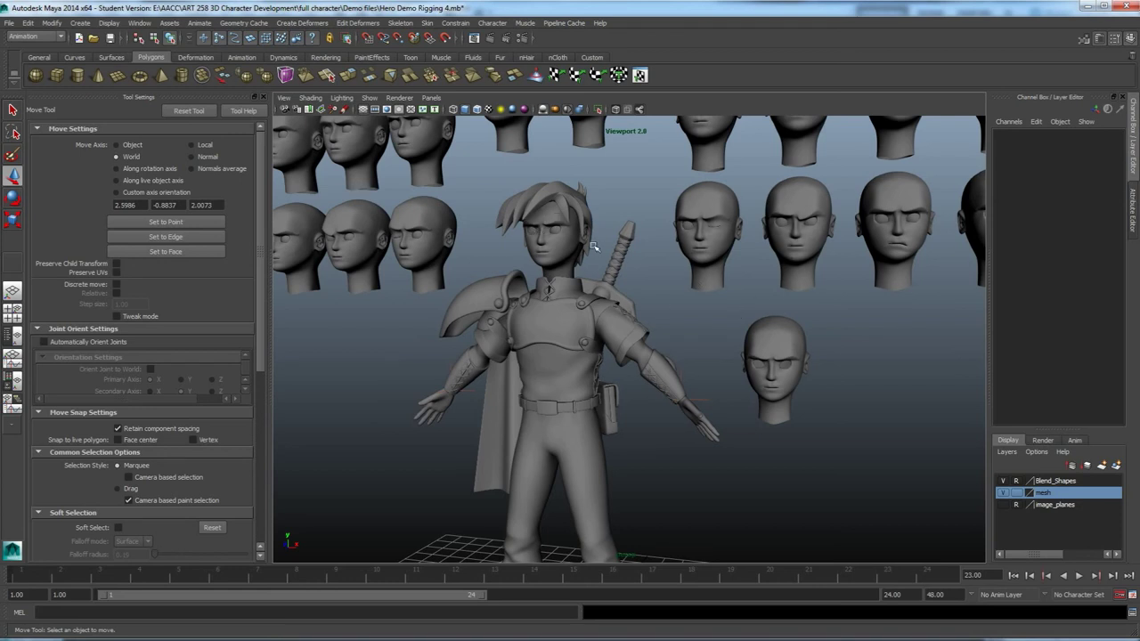
scroll(678, 392, "up", 4)
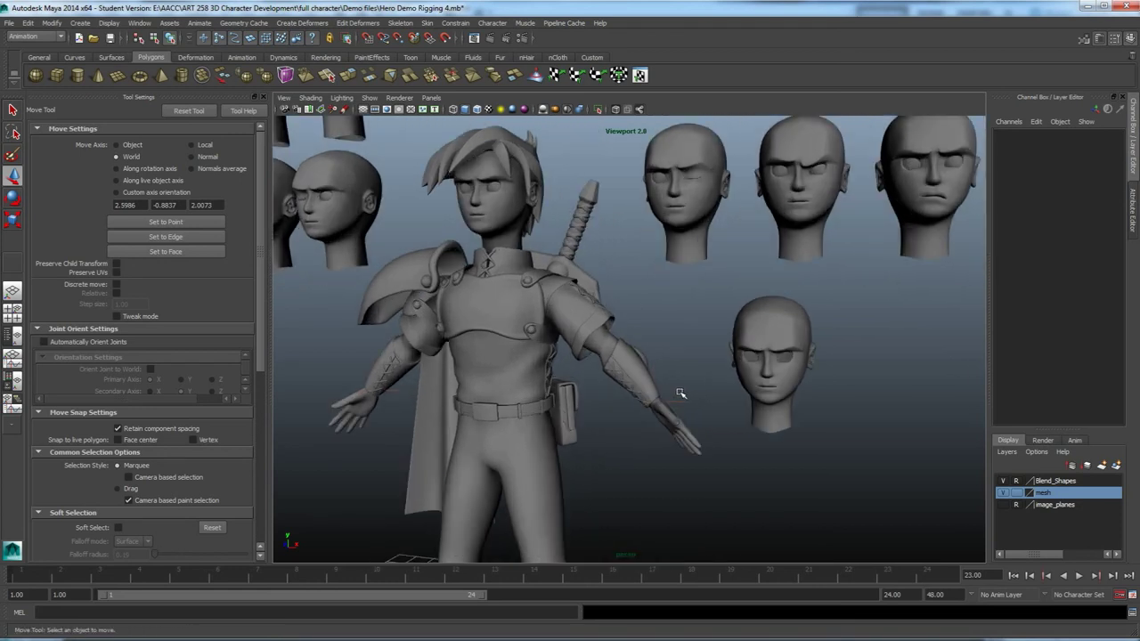
Rename the duplicated head below the expression heads as Blend_puffy_cheeks, leaving nothing selected.
scroll(720, 383, "up", 3)
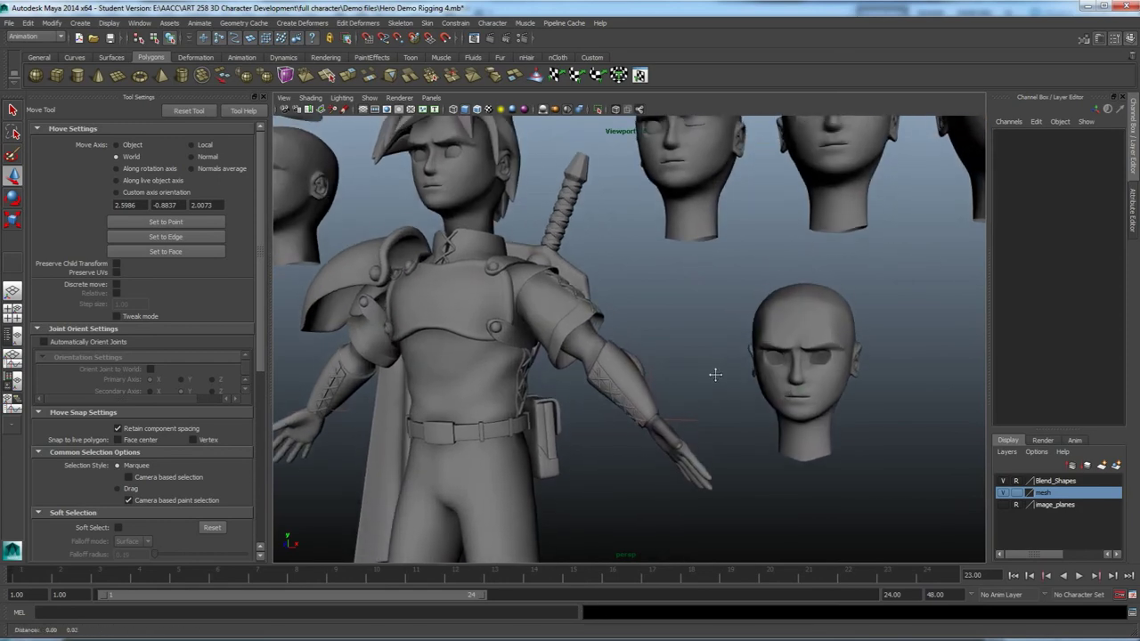
scroll(715, 374, "up", 2)
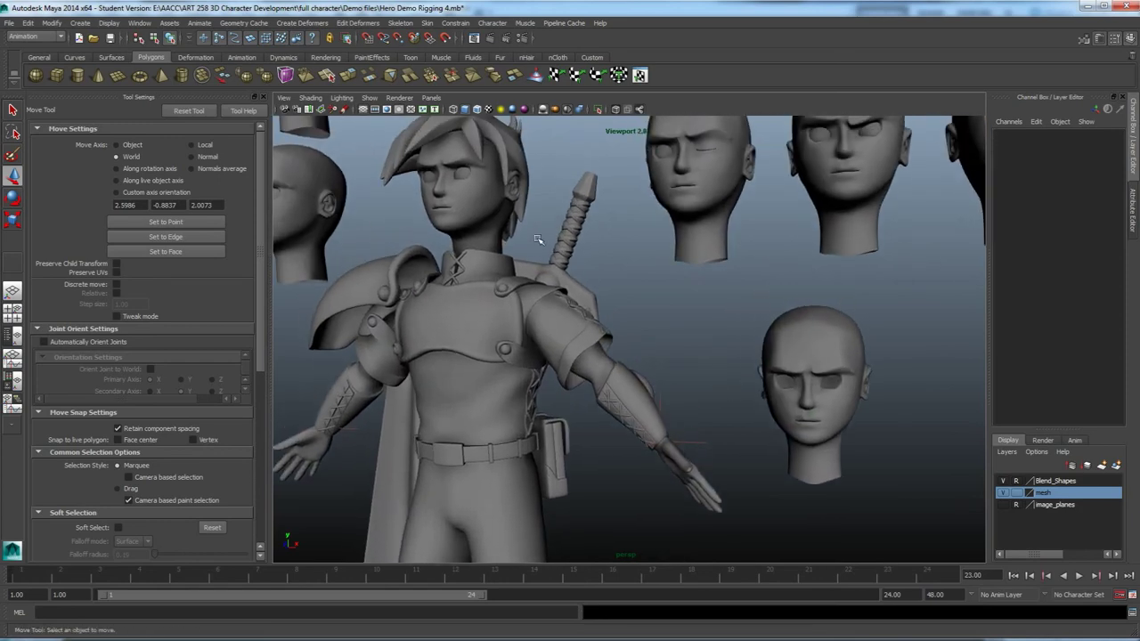
left_click(837, 410)
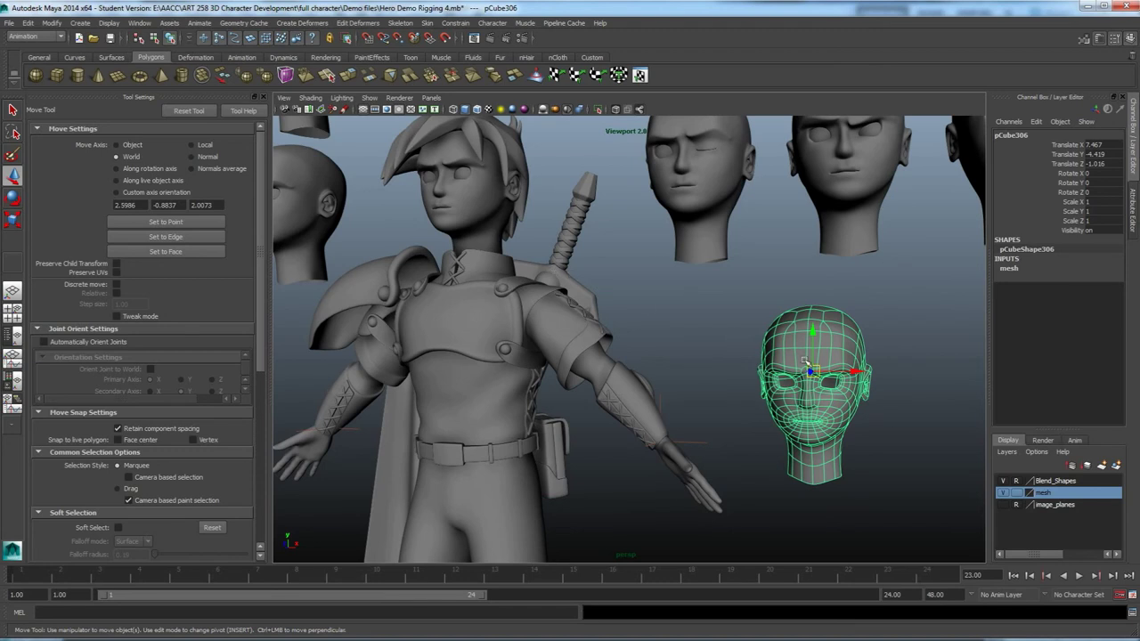
left_click(1015, 135)
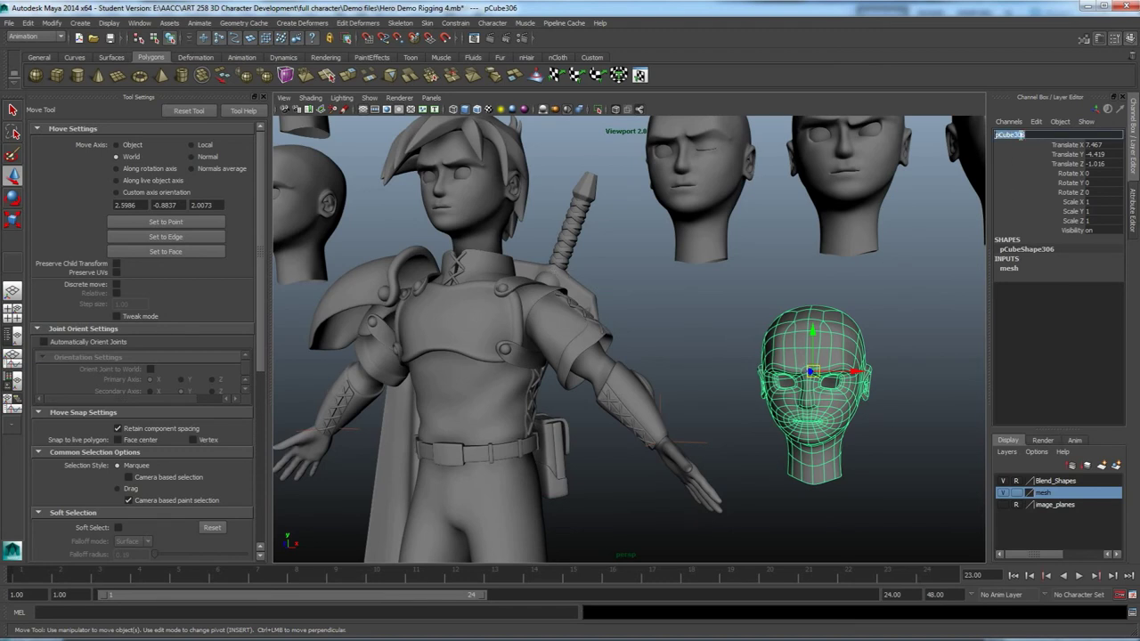
type("H")
type("ks")
key("Return")
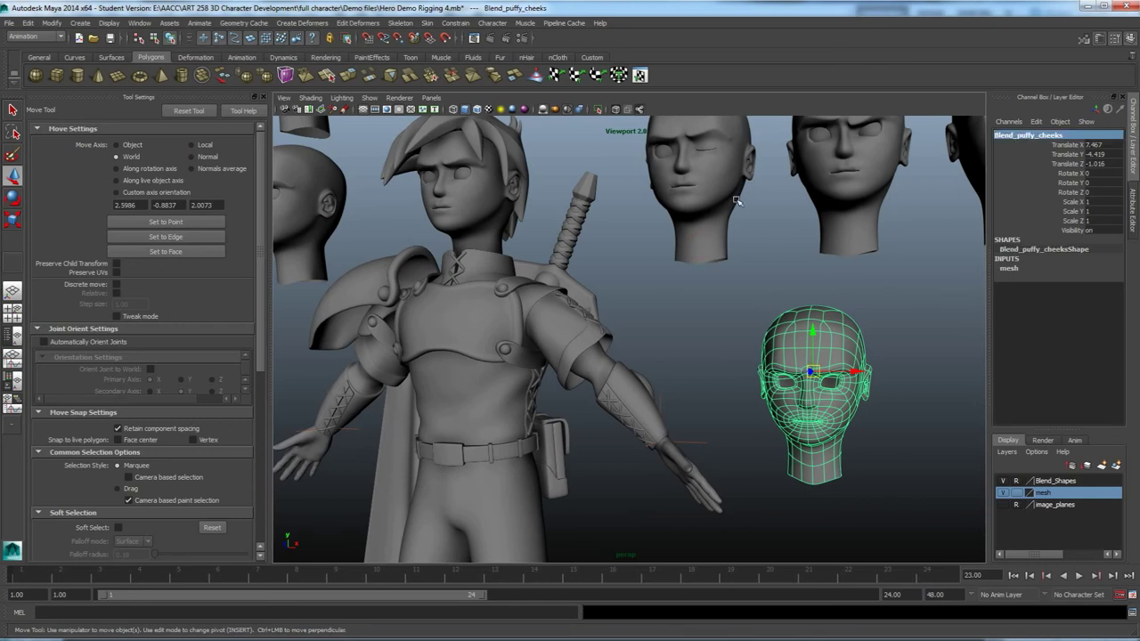
left_click(715, 224)
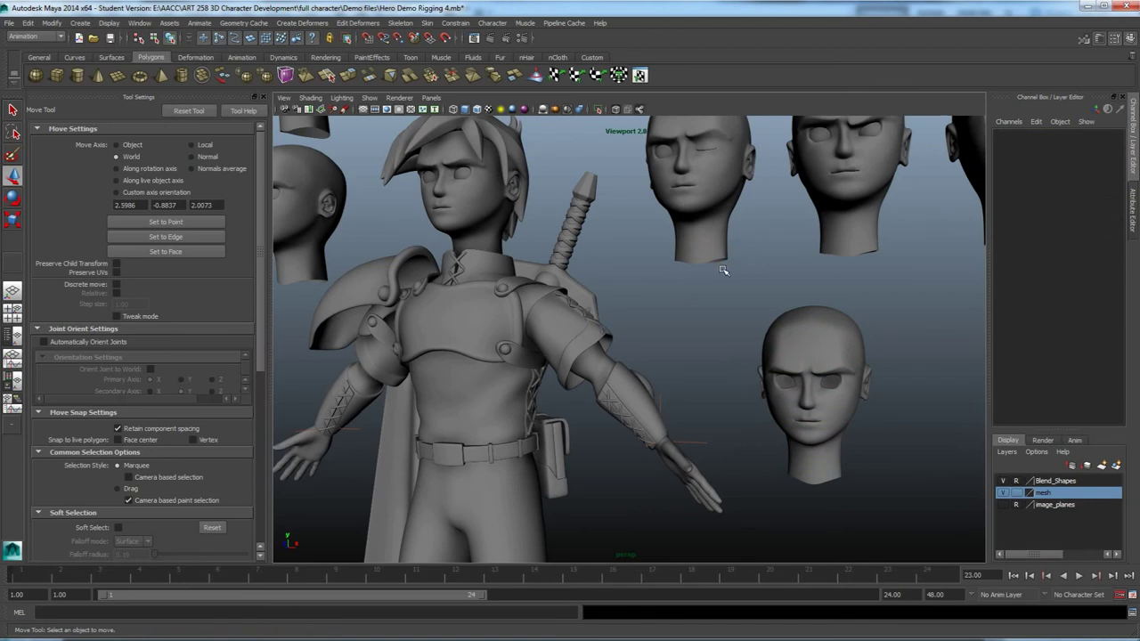
Take the Blend_Shapes layer out of reference mode and check the names of the blink, brow-down and puffy-cheeks heads.
left_click(1019, 482)
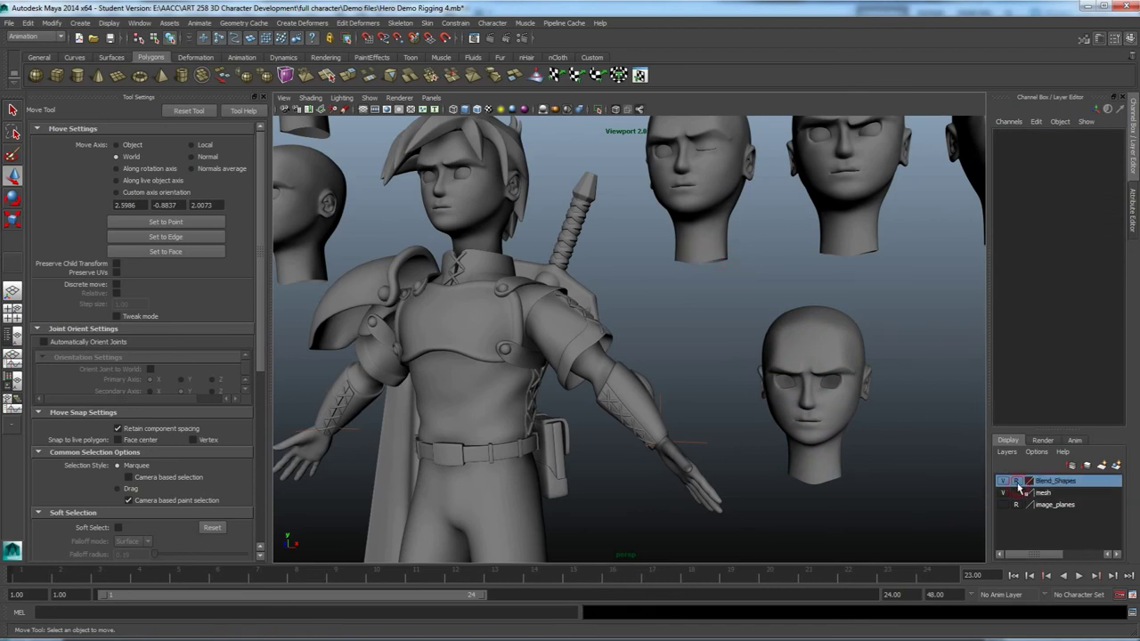
left_click(699, 260)
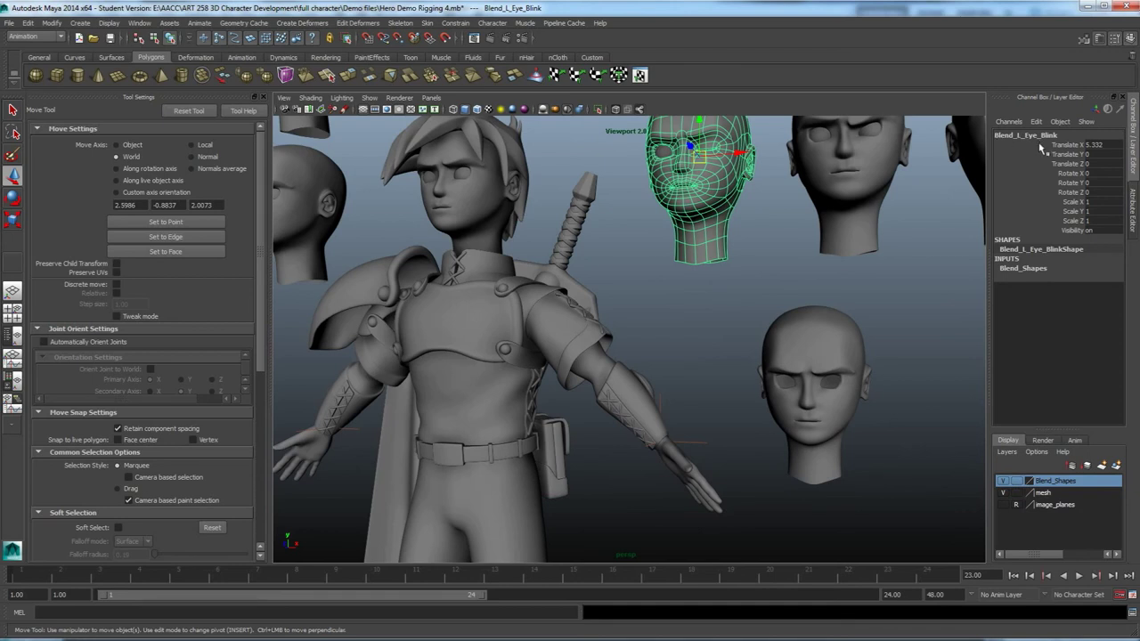
left_click(868, 248)
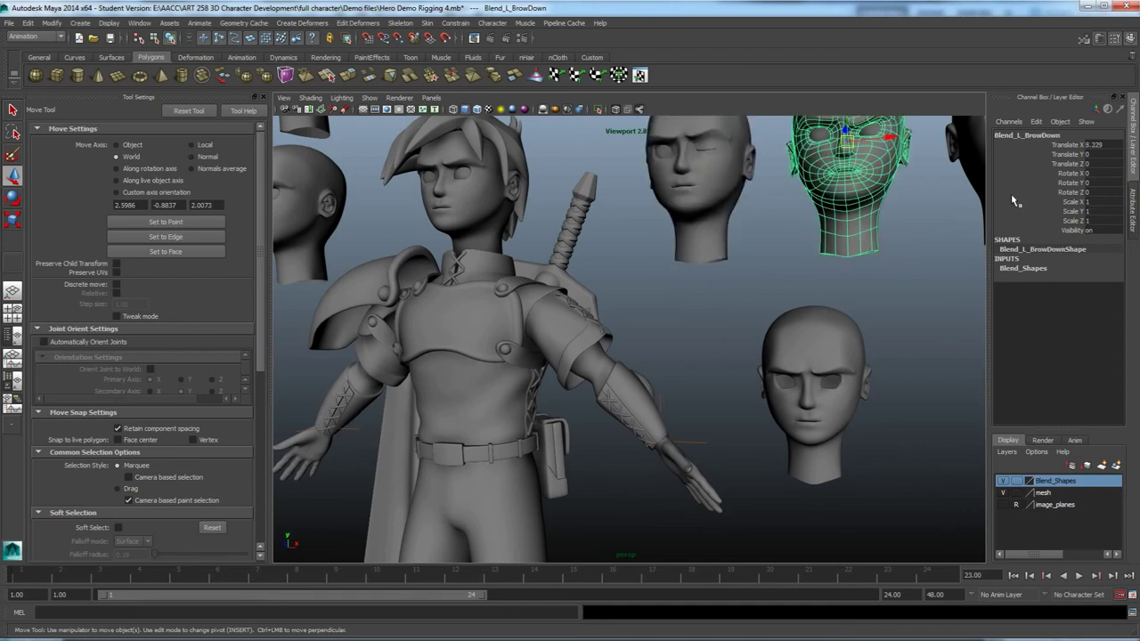
left_click(847, 325)
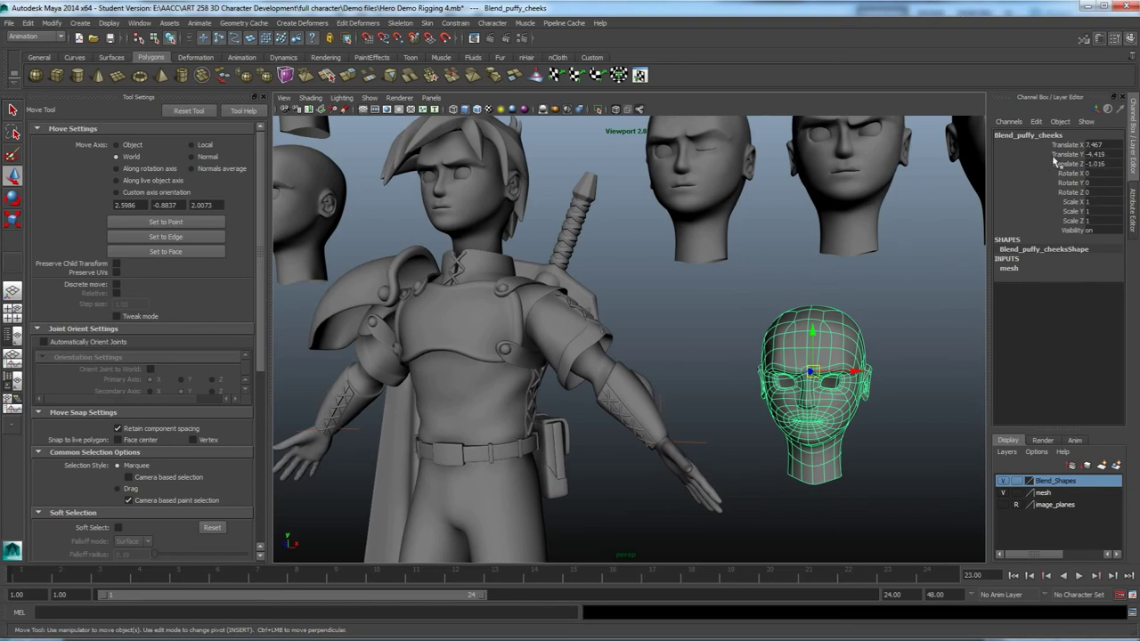
left_click_drag(746, 285, 698, 263)
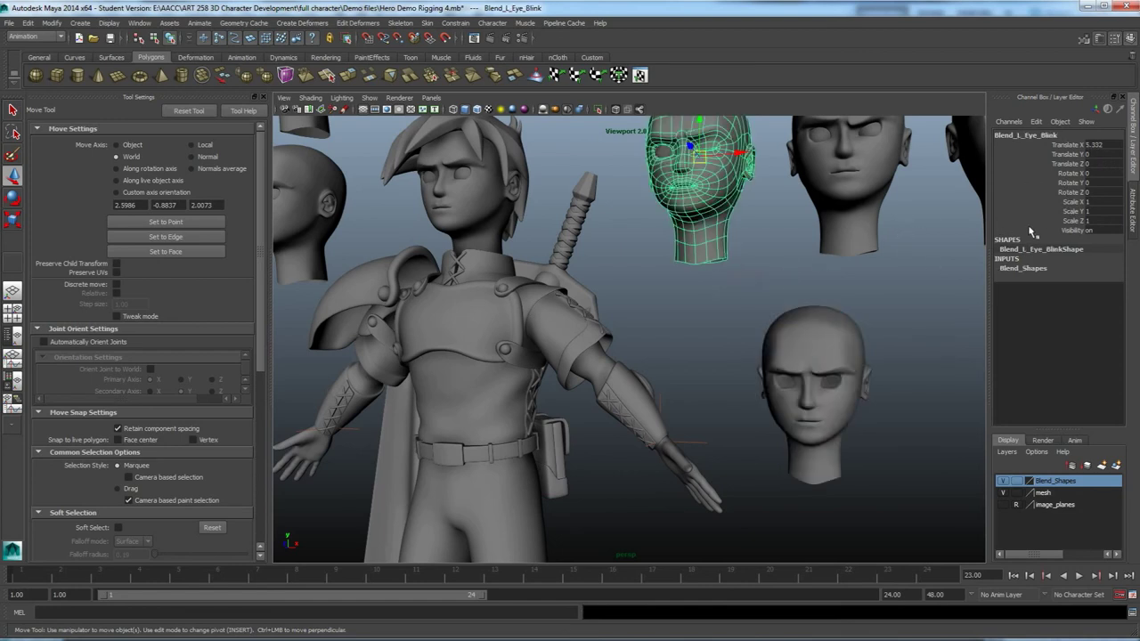
left_click(775, 283)
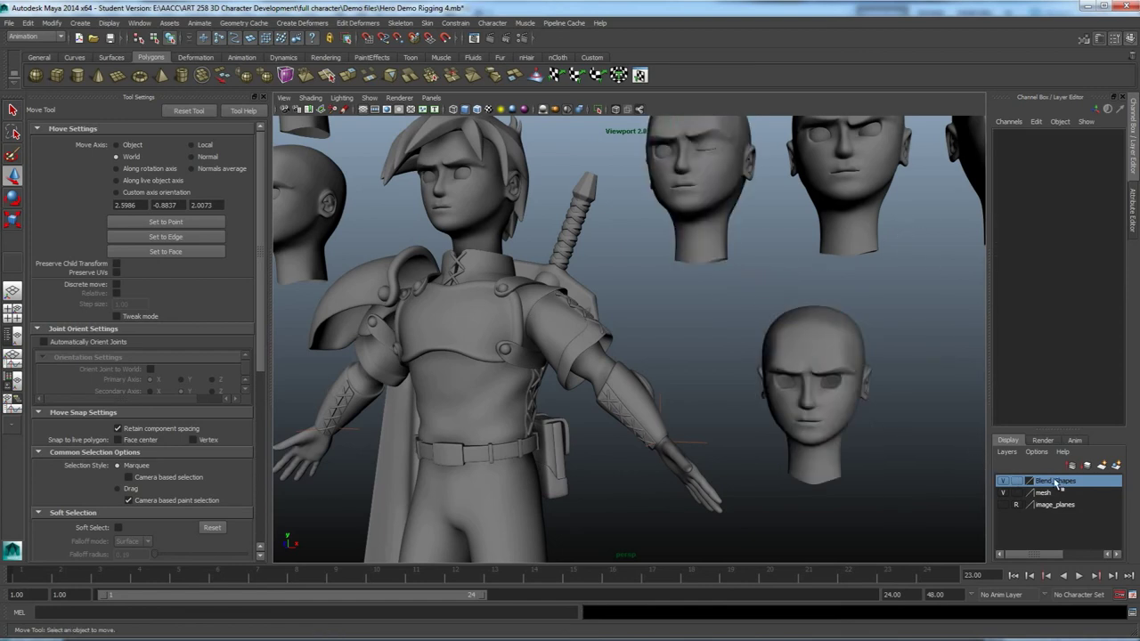
Hide and show the Blend_Shapes layer again, then compare the expression heads with the hero and the new copy.
left_click(1003, 481)
scroll(764, 309, "down", 5)
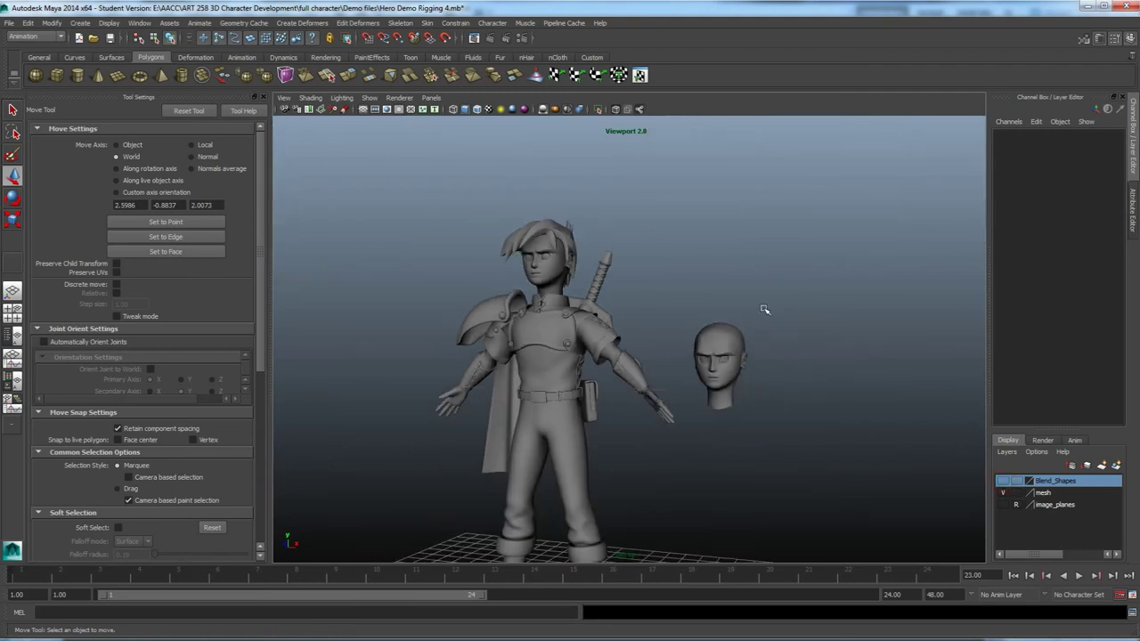
left_click(1003, 481)
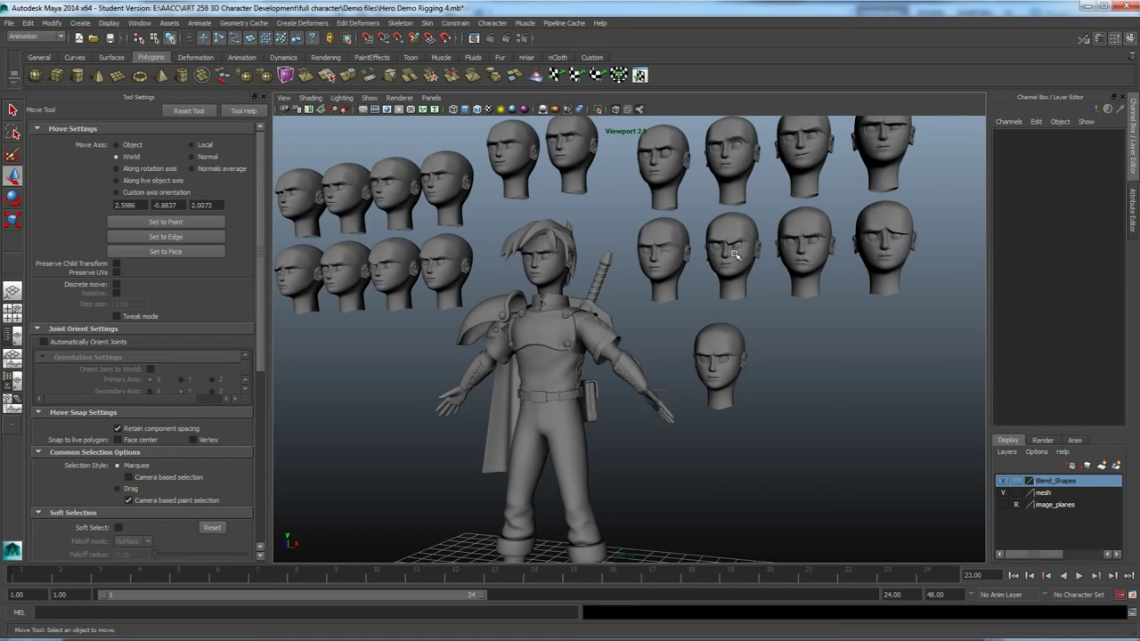
scroll(735, 259, "down", 2)
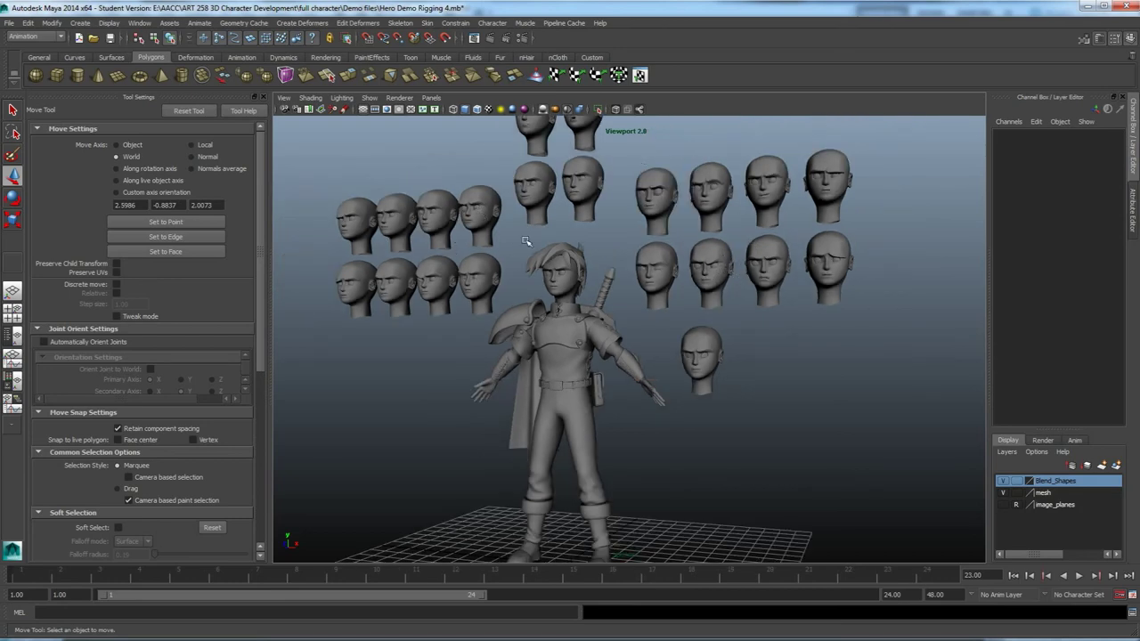
scroll(722, 336, "up", 2)
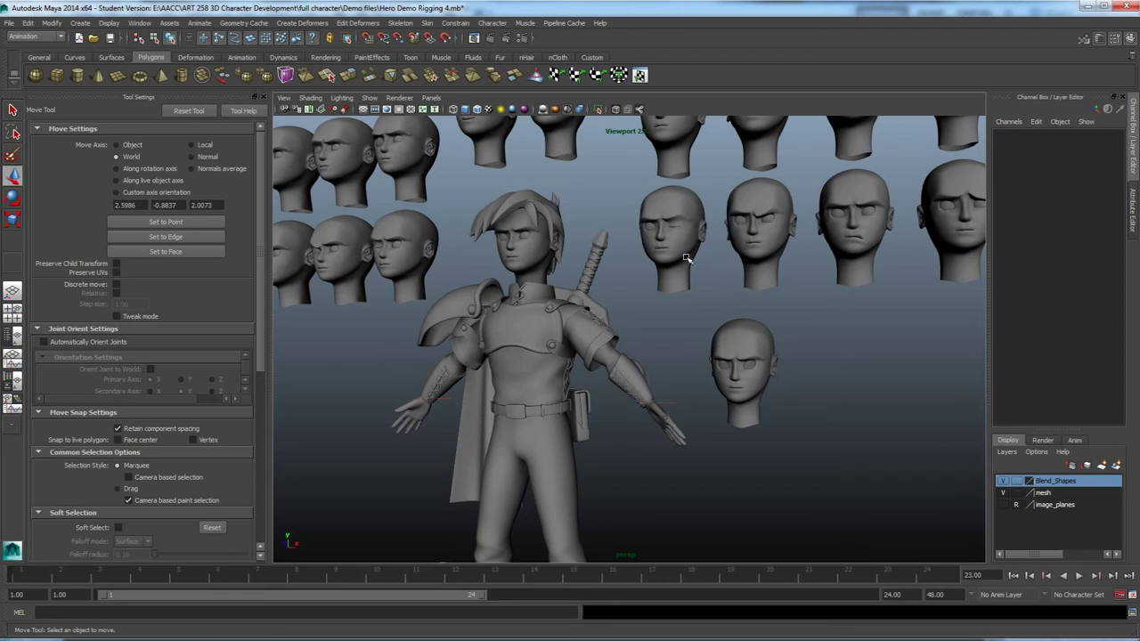
scroll(735, 220, "down", 2)
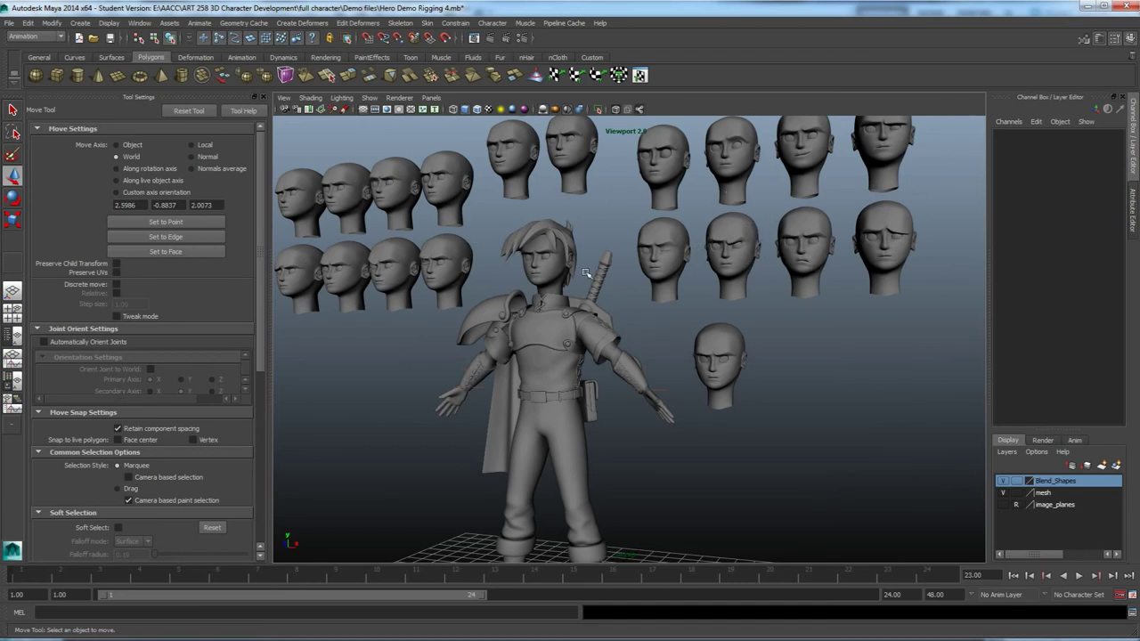
scroll(684, 258, "up", 5)
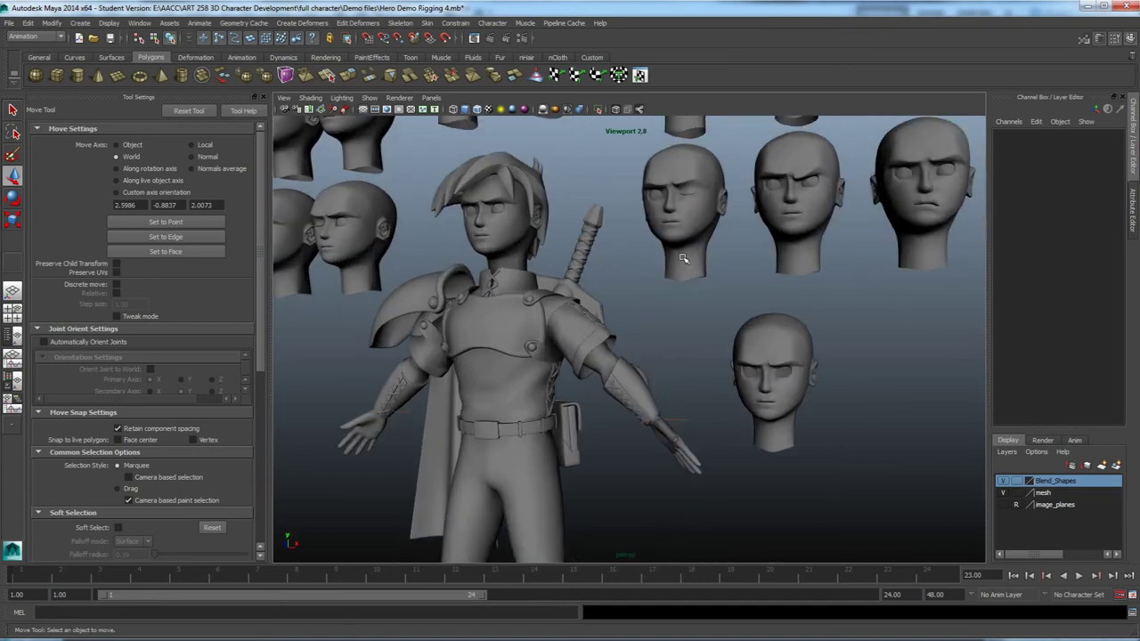
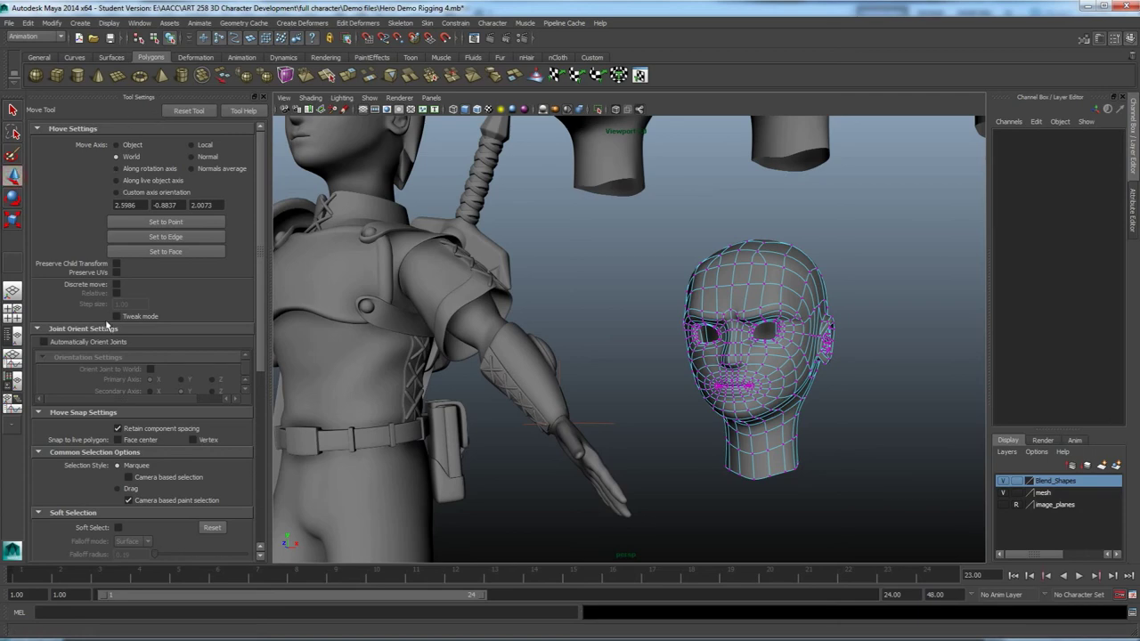
Enable Soft Select in the Move Tool's settings.
left_click(268, 98)
double_click(13, 177)
scroll(101, 435, "down", 8)
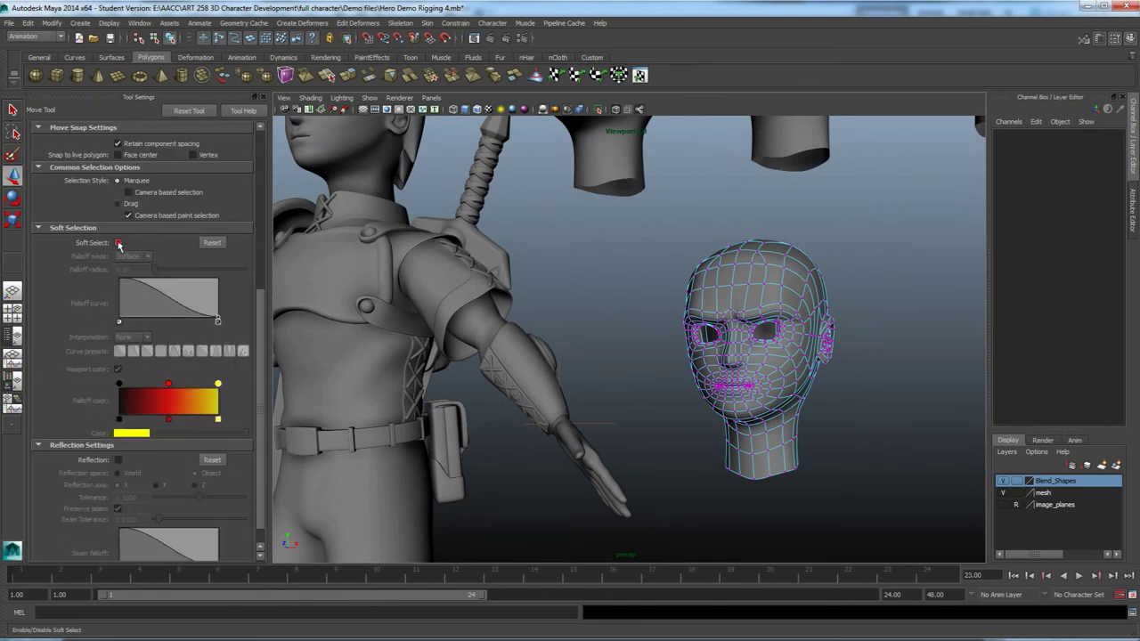
left_click(117, 242)
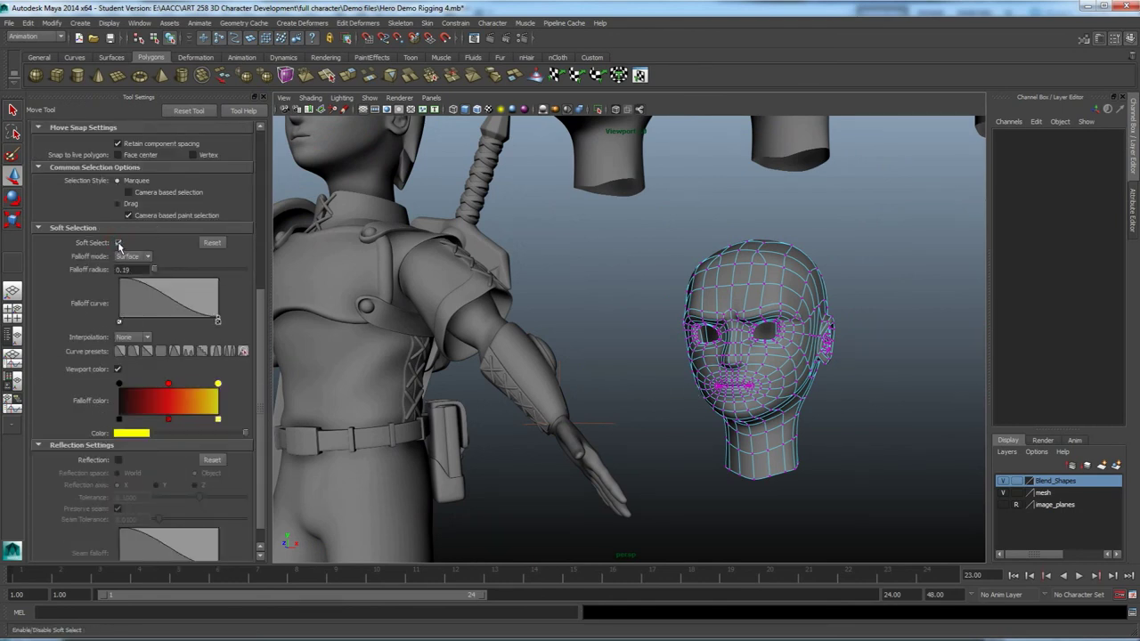
Select a cheek vertex on the puffy-cheeks head and enable Reflection across the object X axis to include the opposite cheek.
left_click_drag(768, 444, 748, 441, "alt")
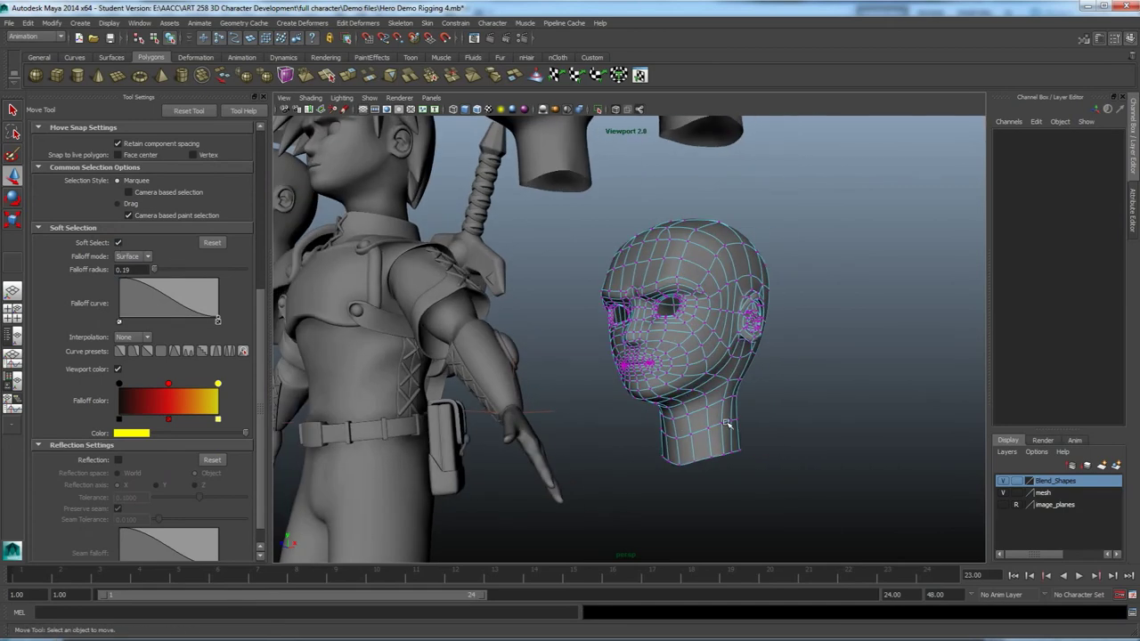
left_click(688, 355)
right_click_drag(696, 378, 750, 402, "alt")
middle_click_drag(799, 403, 746, 379, "alt")
left_click_drag(618, 377, 631, 395, "alt")
scroll(109, 423, "down", 1)
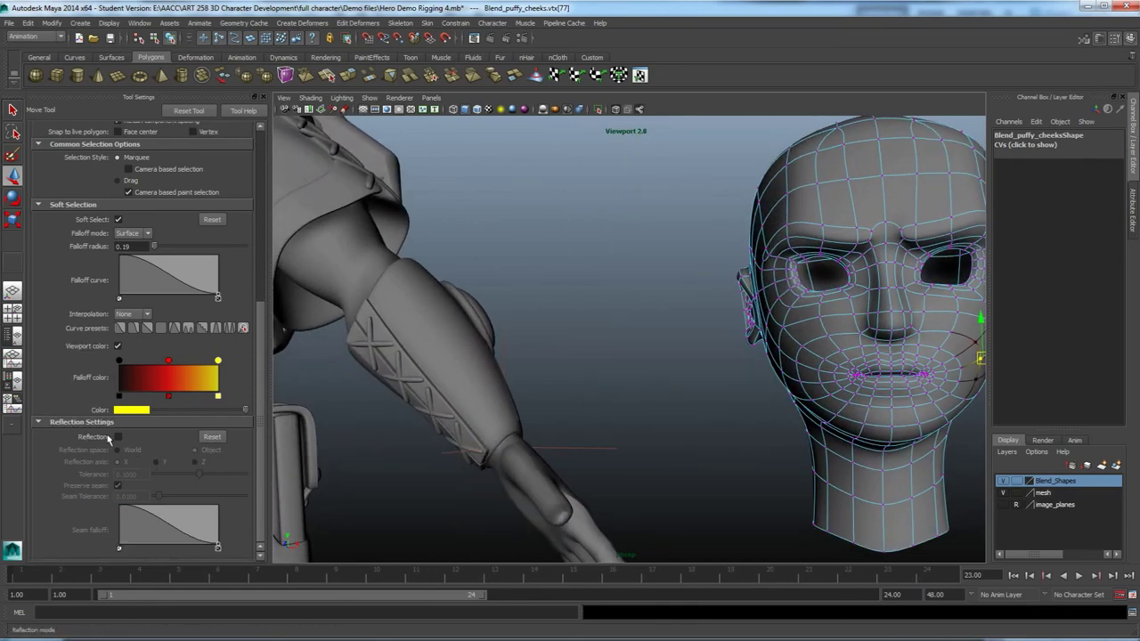
left_click(119, 436)
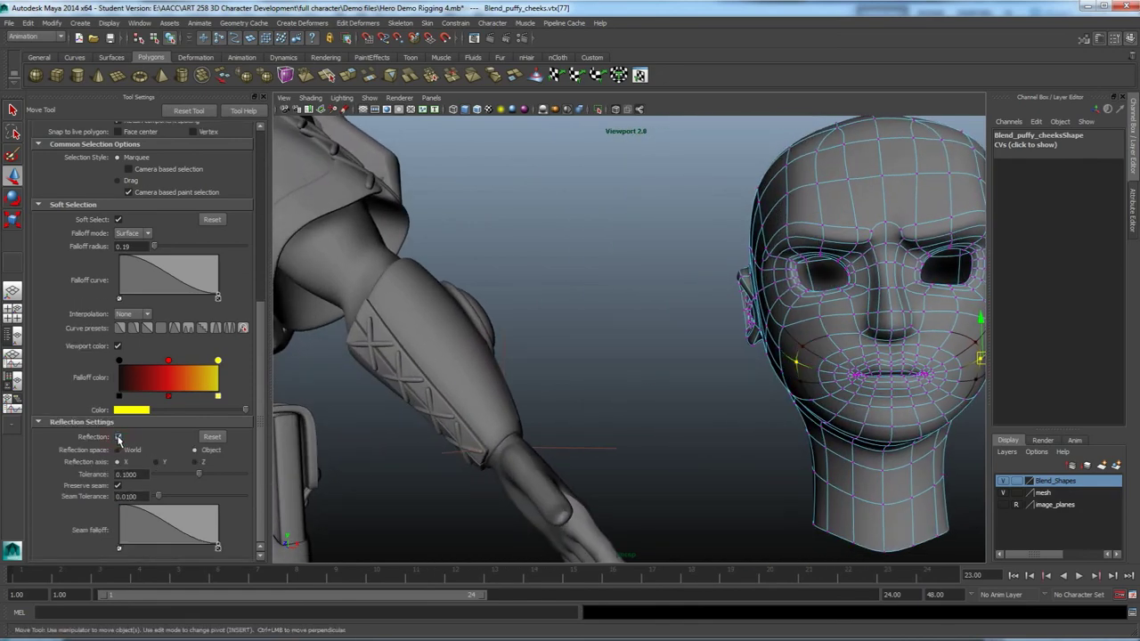
left_click_drag(689, 446, 614, 376, "alt")
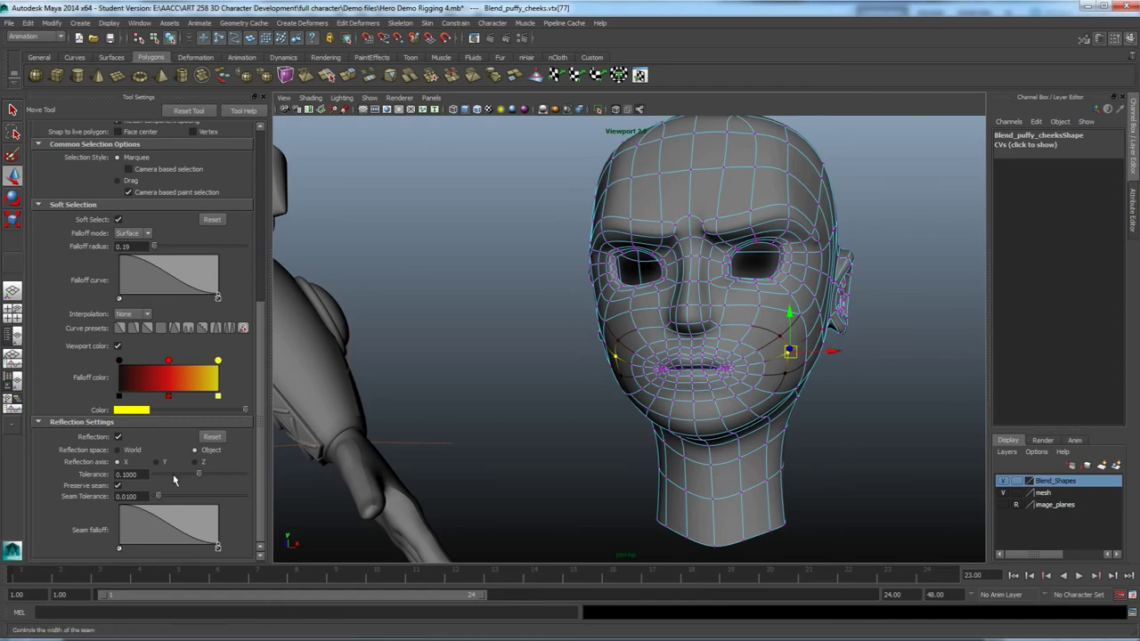
left_click_drag(683, 441, 697, 424, "alt")
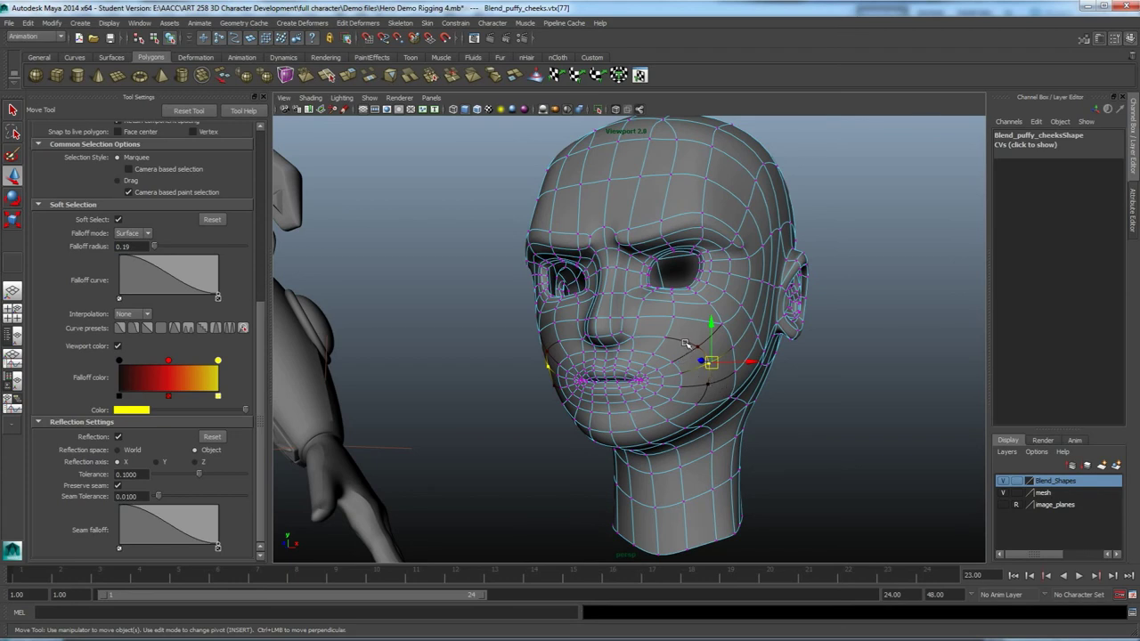
Enlarge the soft-selection falloff radius to 0.50 and pull the mirrored cheek vertices outward to puff the cheeks.
left_click_drag(687, 344, 685, 466)
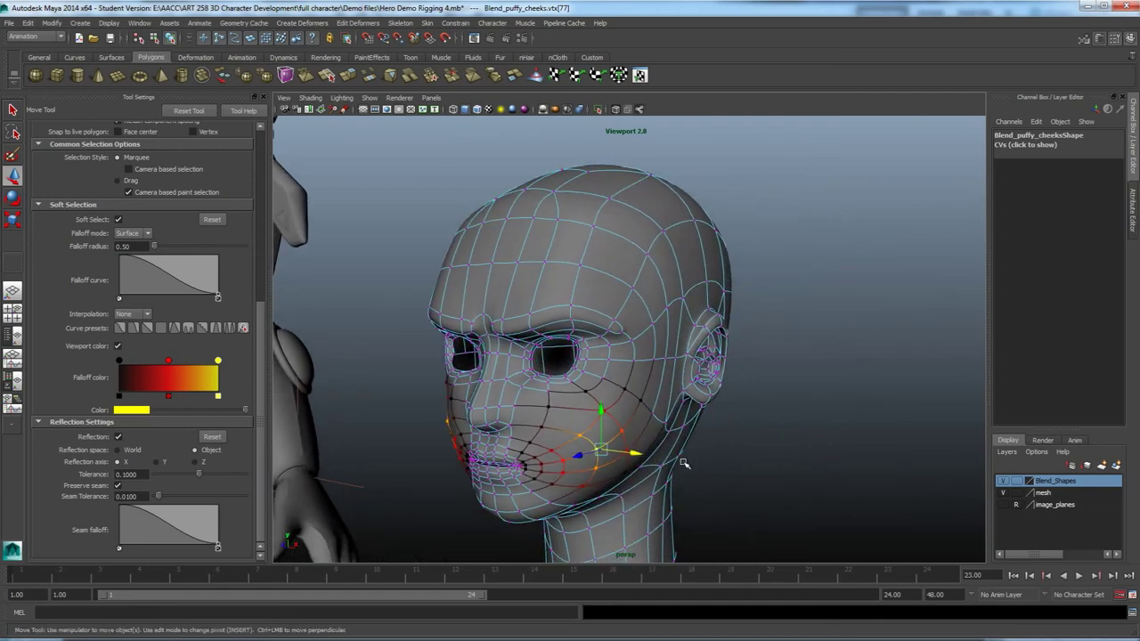
left_click_drag(579, 459, 620, 461, "alt")
left_click(632, 429)
mouse_move(634, 431)
left_mouse_down("alt")
mouse_move(681, 461)
mouse_move(636, 433)
left_mouse_up("alt")
Select the central lower-lip vertex of the puffy-cheeks head, then turn off Reflection and clear the selection.
key("f")
scroll(647, 466, "down", 3)
left_click_drag(611, 344, 547, 379)
left_click(547, 368)
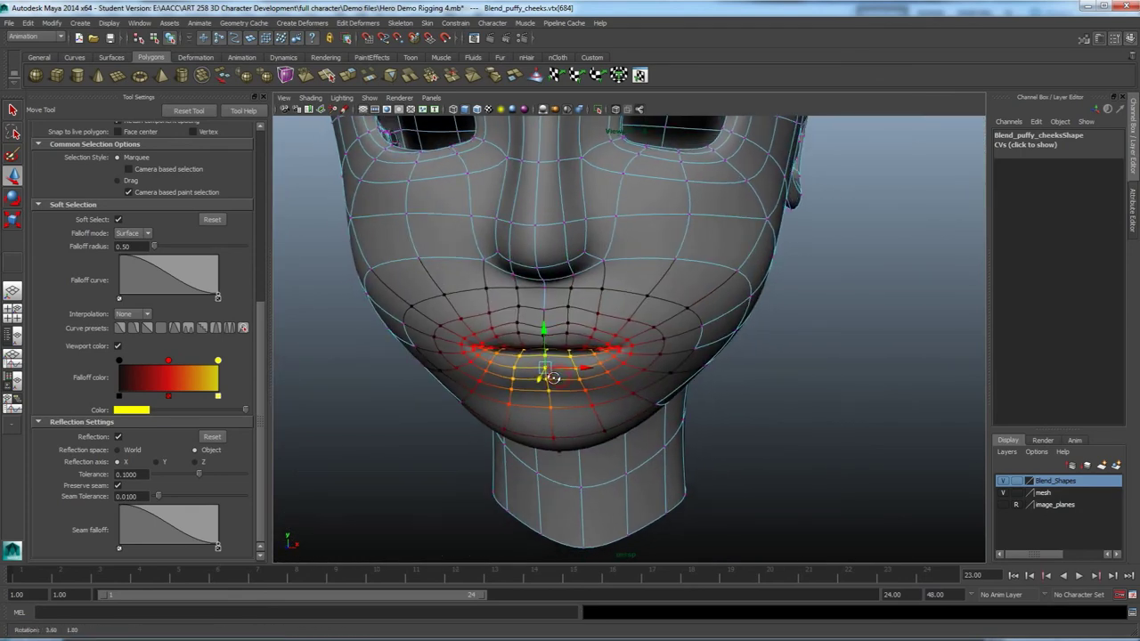
left_click_drag(489, 377, 508, 412, "alt")
left_click(117, 438)
left_click_drag(533, 343, 576, 354, "alt")
left_click(790, 400)
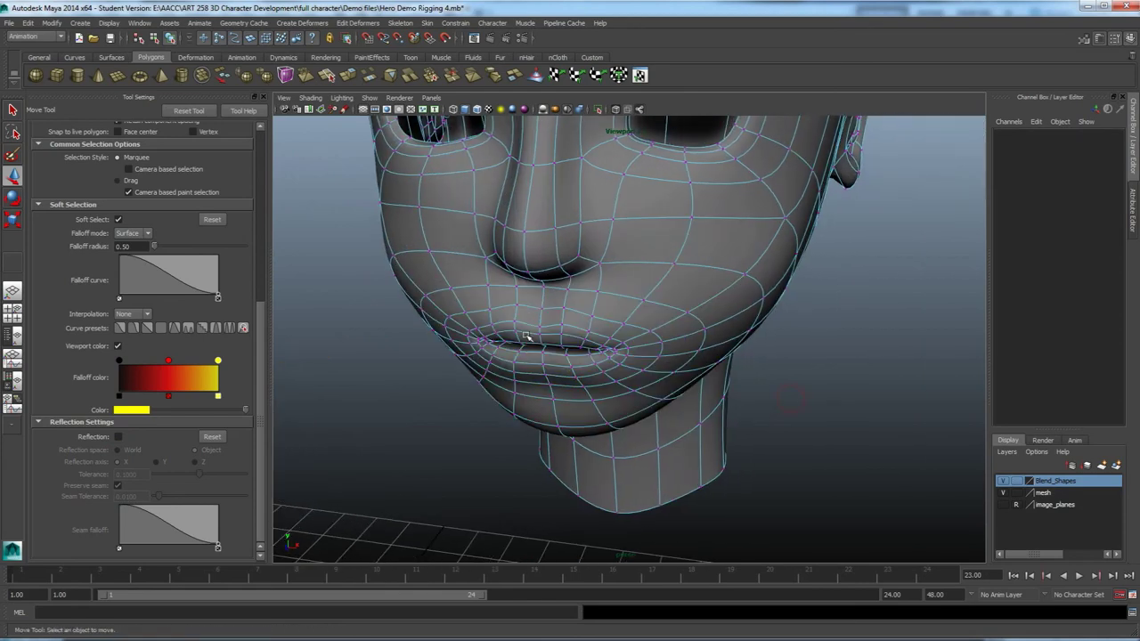
Reposition the central lip vertices with Soft Select and return the puffy-cheeks head to object mode.
left_click(540, 326)
left_click_drag(545, 368, 585, 397, "alt")
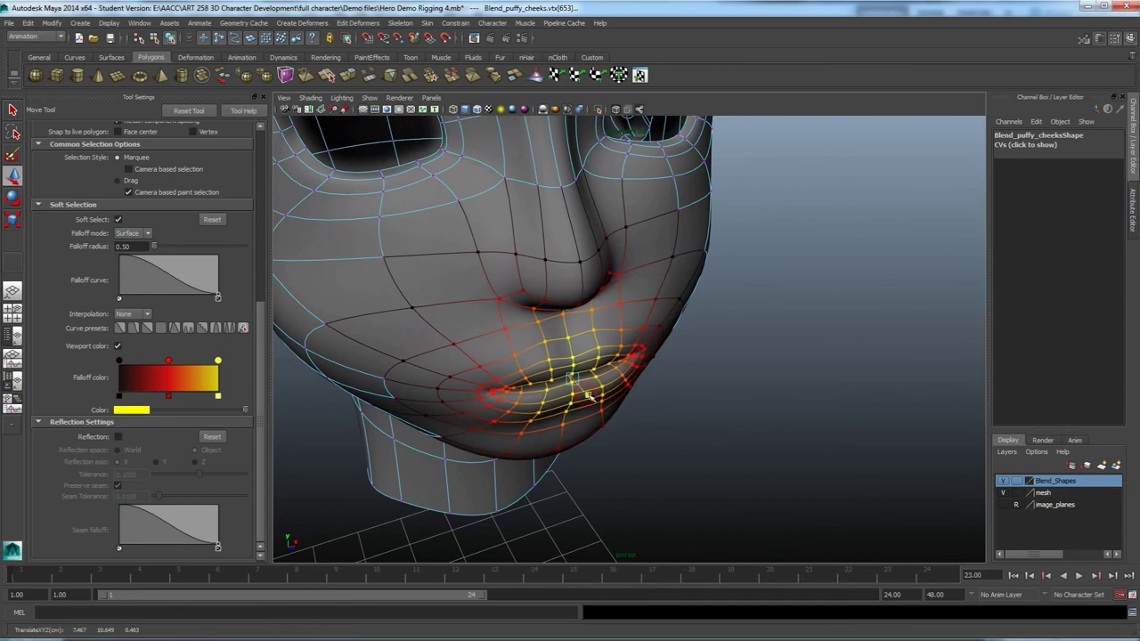
left_click_drag(584, 394, 651, 340, "alt")
right_click_drag(624, 332, 672, 320)
left_click_drag(761, 367, 747, 407, "alt")
left_click_drag(667, 383, 595, 423, "alt")
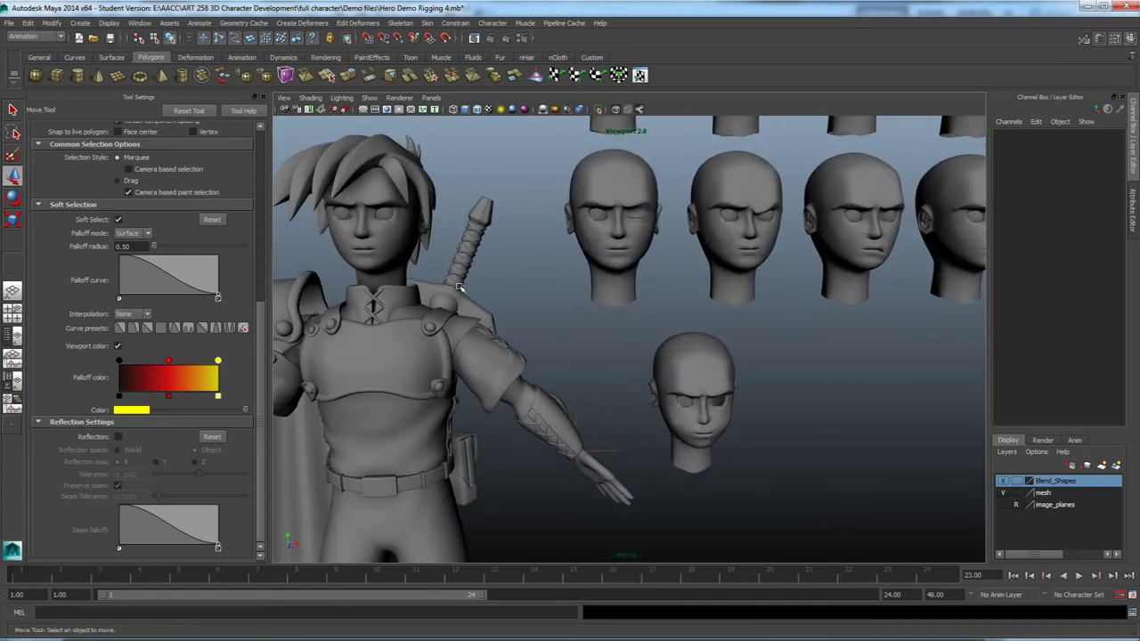
Select the puffy-cheeks head together with the hero's original head, then inspect each separately, ending with the puffy-cheeks head selected.
left_click(718, 353)
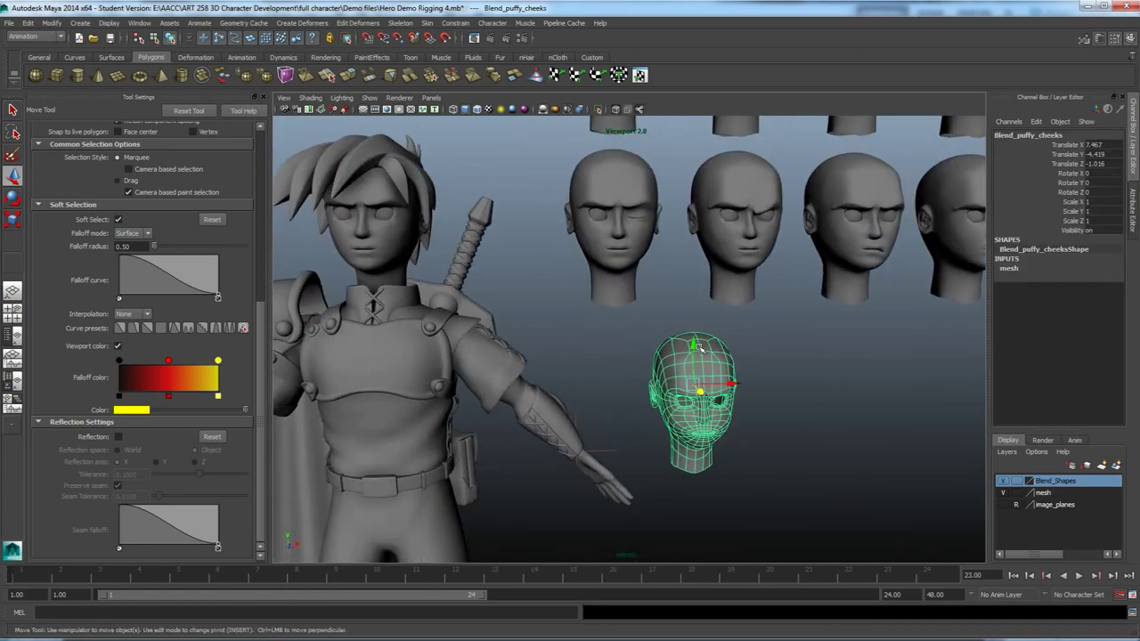
left_click(385, 257)
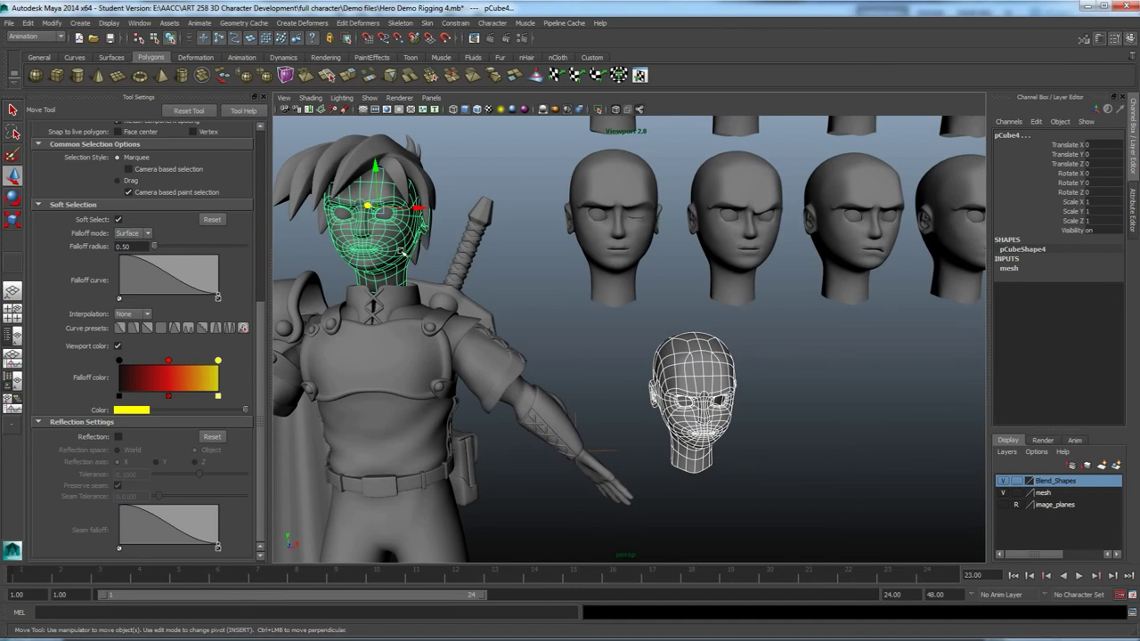
left_click(504, 275)
left_click(396, 241)
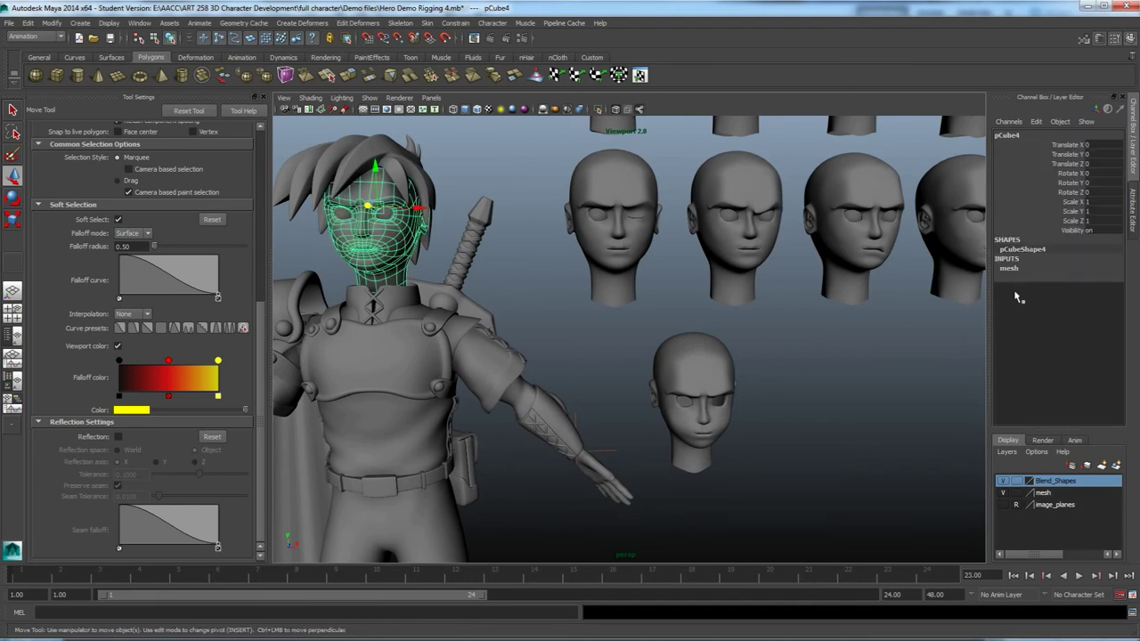
left_click(685, 352)
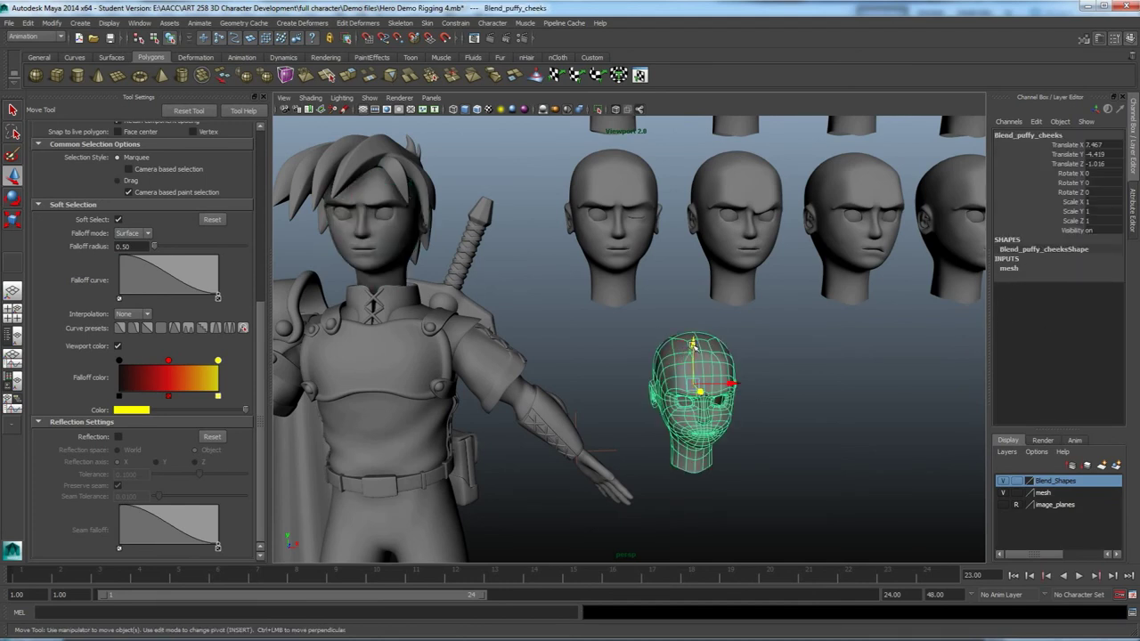
Add the hero's original head to the puffy-cheeks head selection and name the new blend shape node Facial_shapes.
left_click(394, 243)
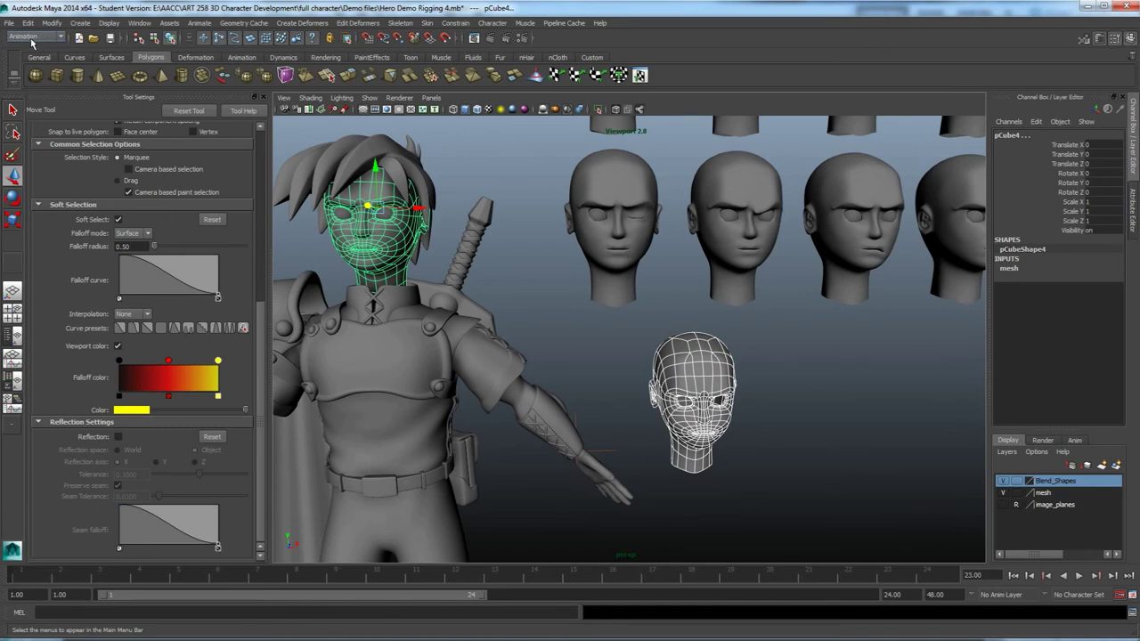
left_click(304, 23)
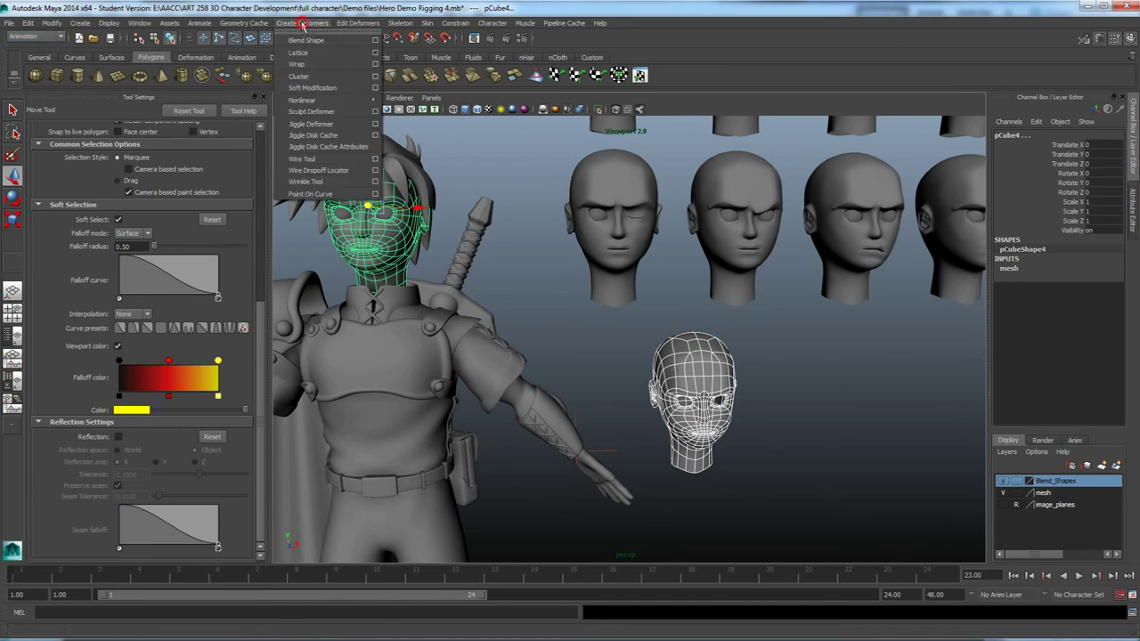
left_click(374, 41)
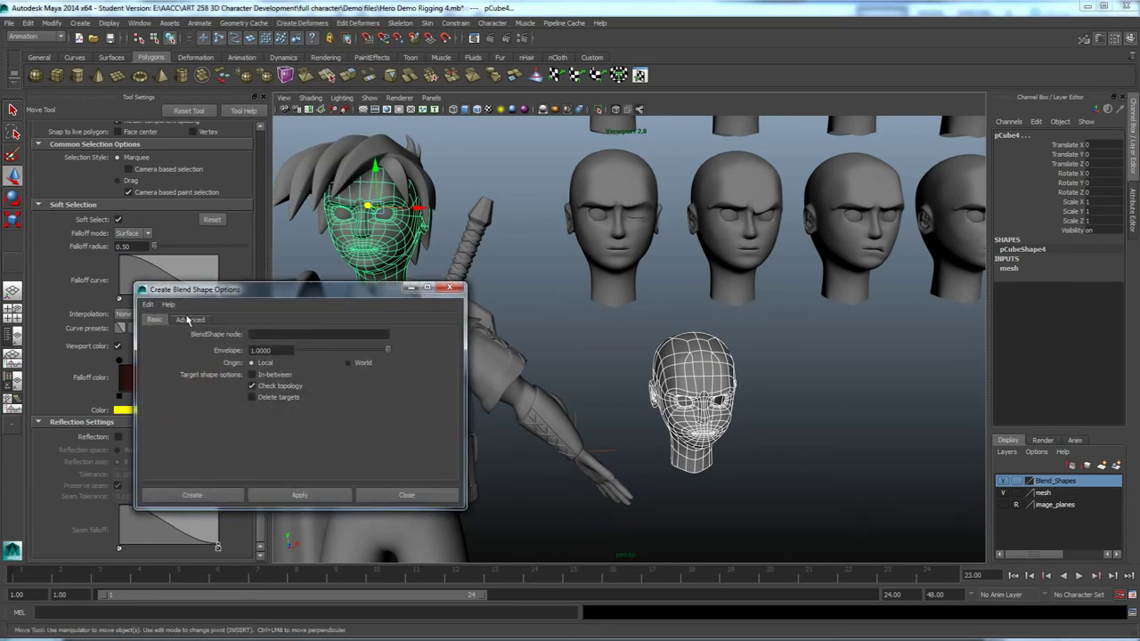
left_click(270, 334)
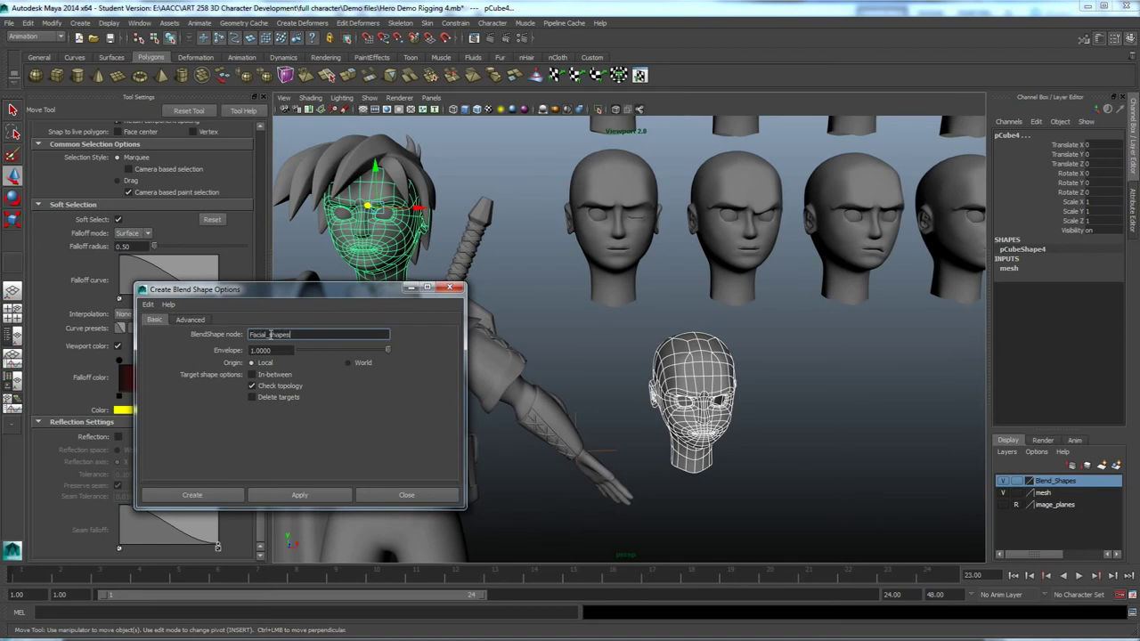
Set the blend shape's deformation order to Front of chain and create the Facial_shapes blend shape.
left_click(189, 320)
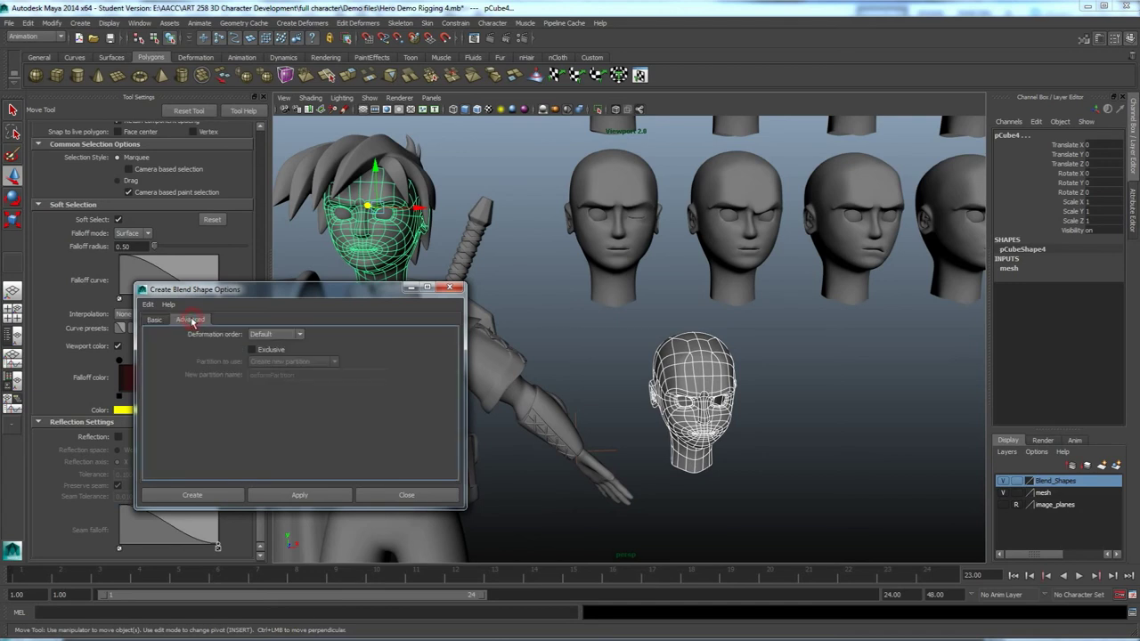
left_click(299, 335)
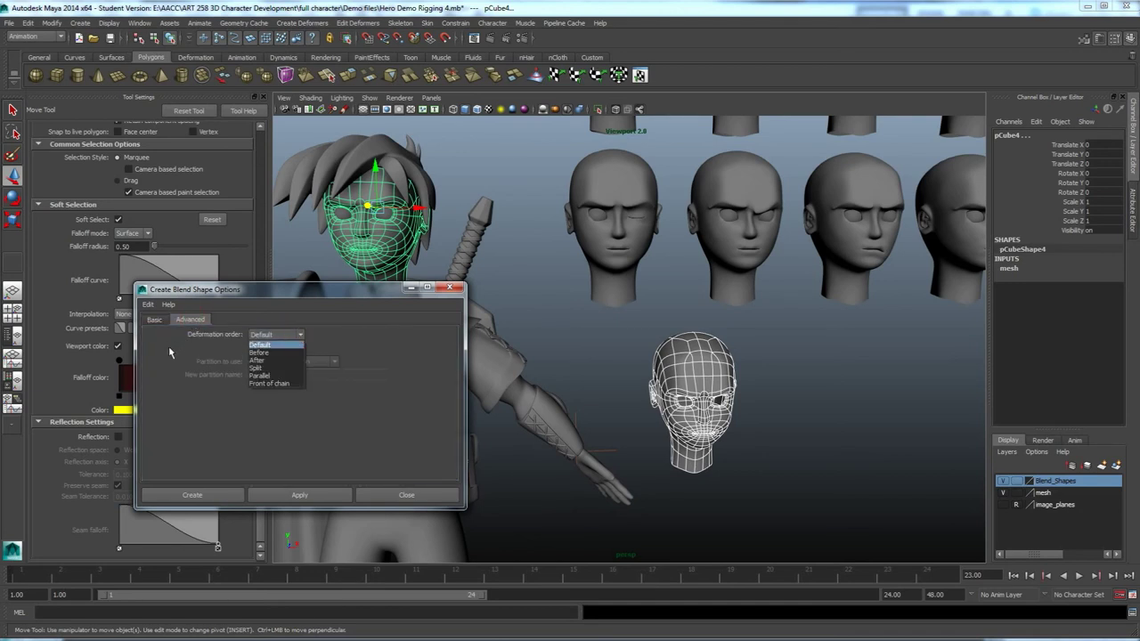
left_click(265, 384)
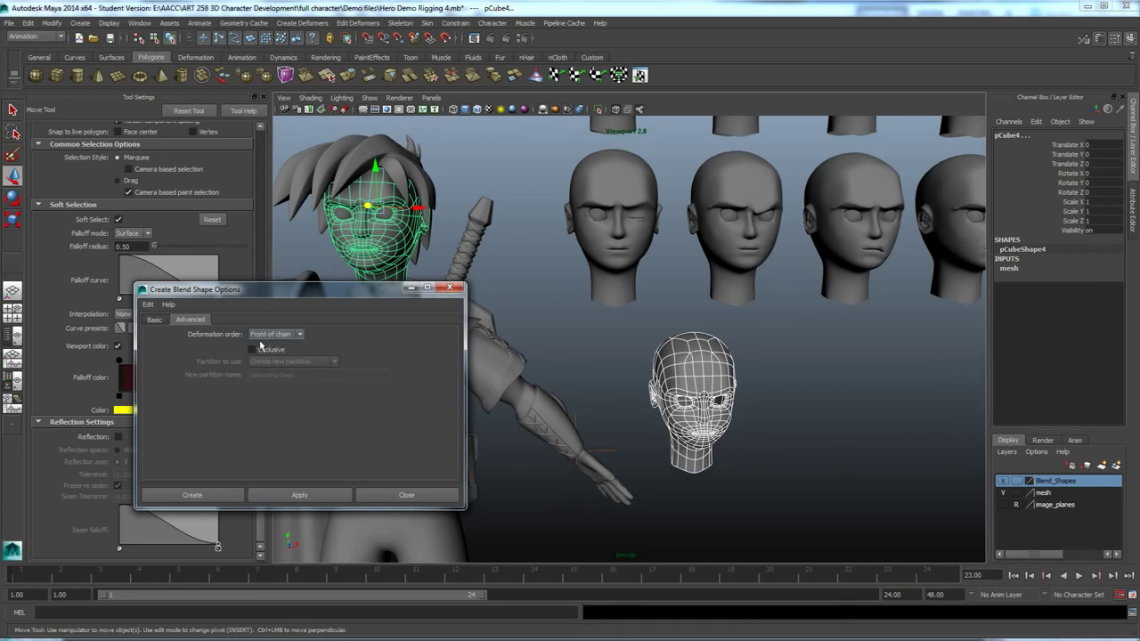
left_click(161, 326)
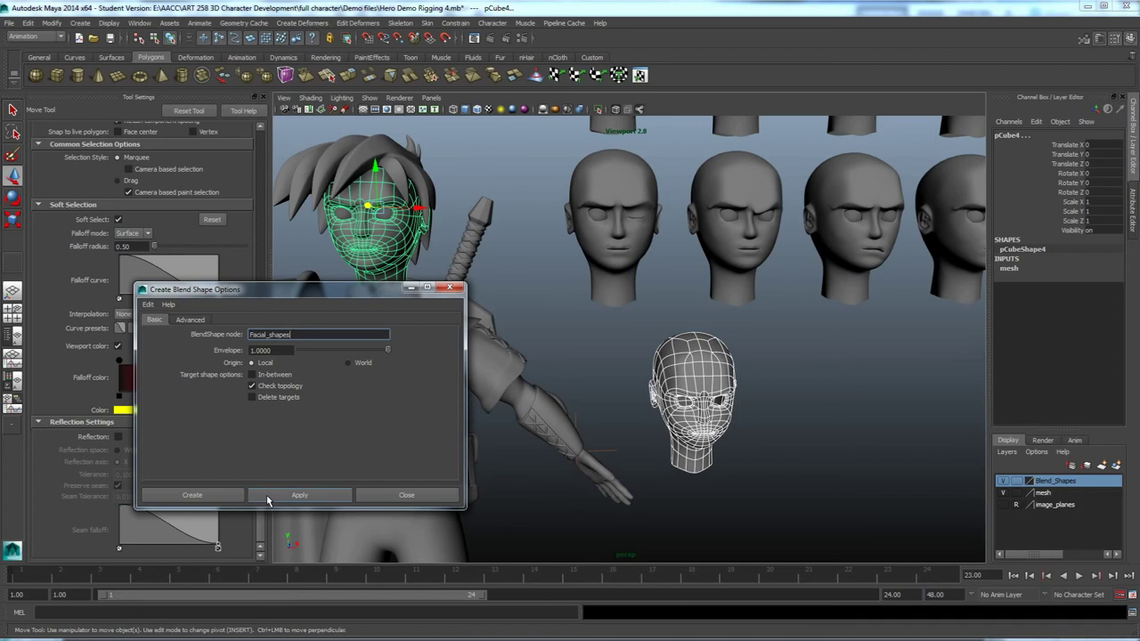
left_click(223, 496)
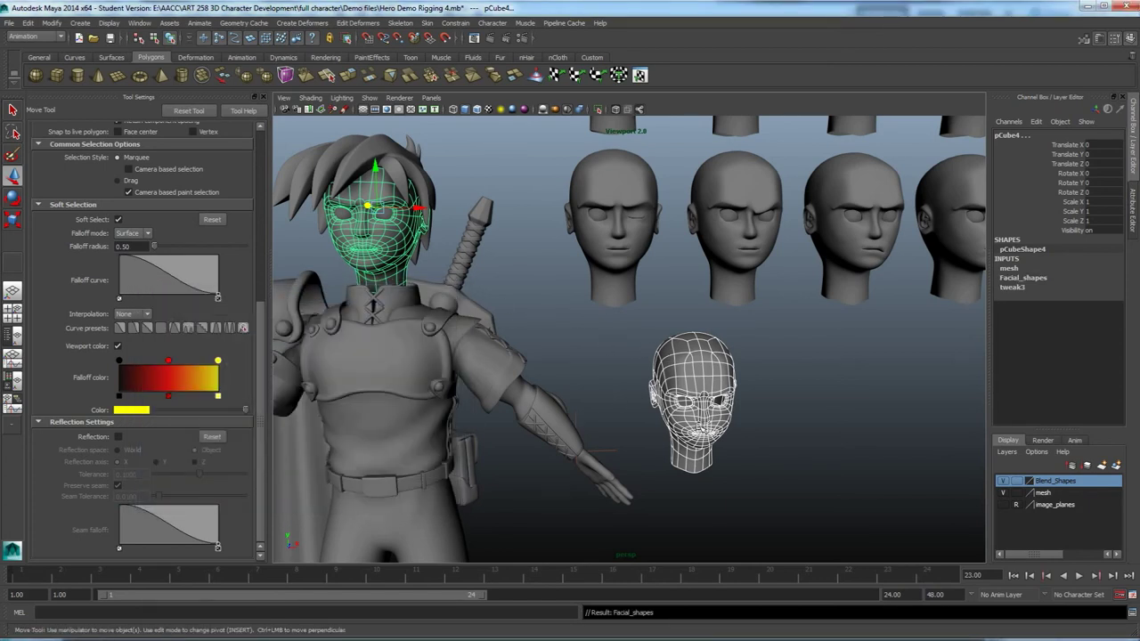
Select only the hero's head and set the Blend_puffy_cheeks weight of its Facial_shapes input to 1.
middle_click_drag(382, 264, 446, 277, "alt")
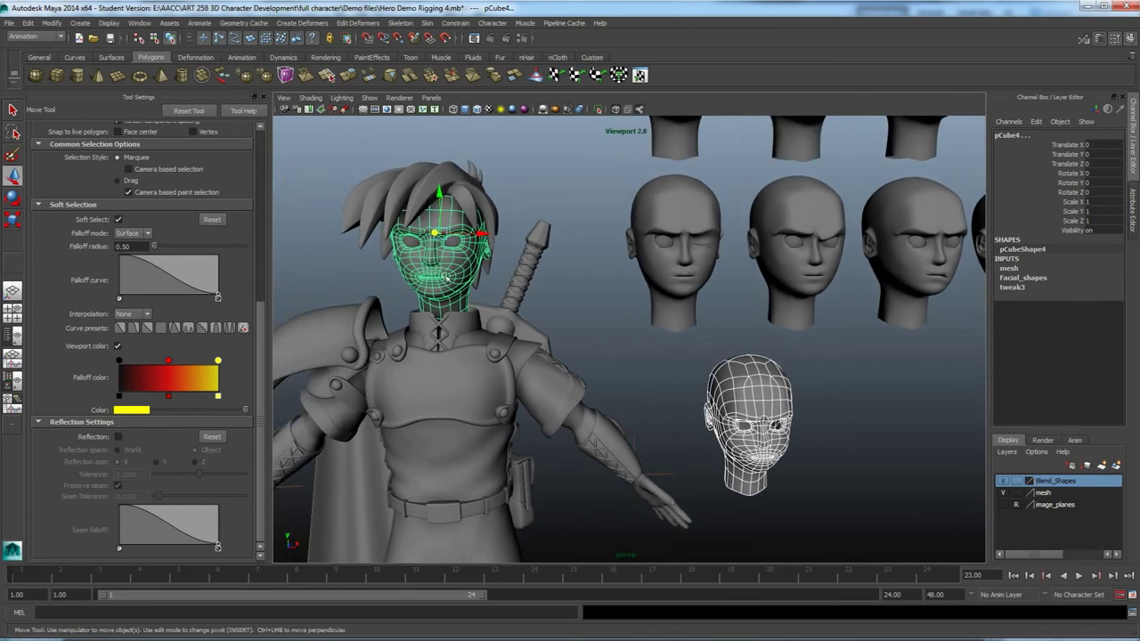
left_click(561, 292)
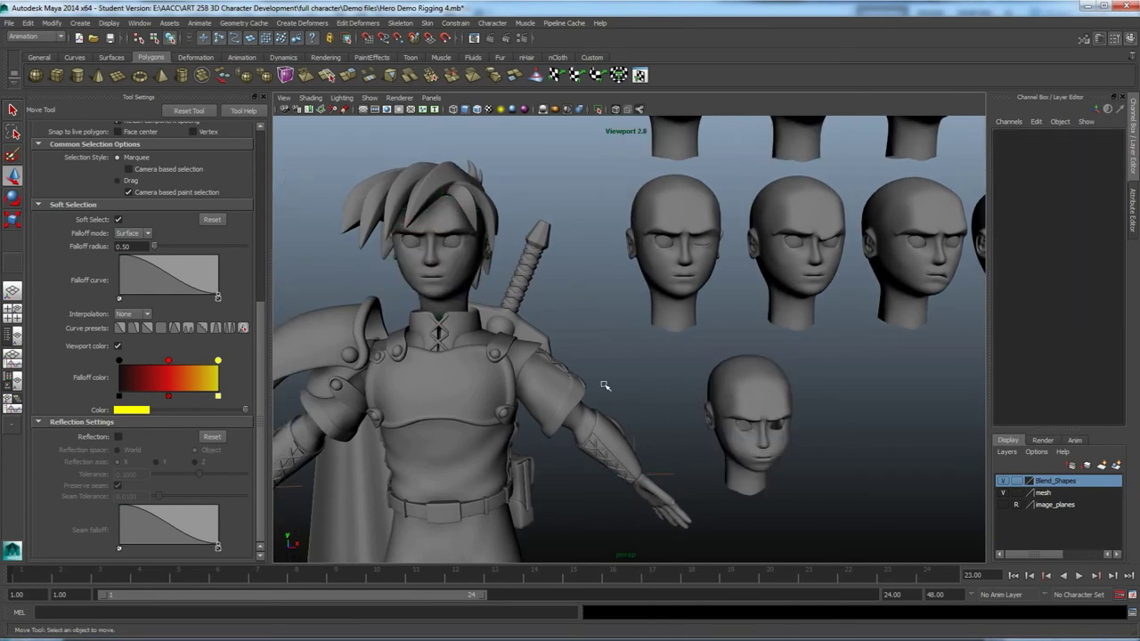
left_click(462, 266)
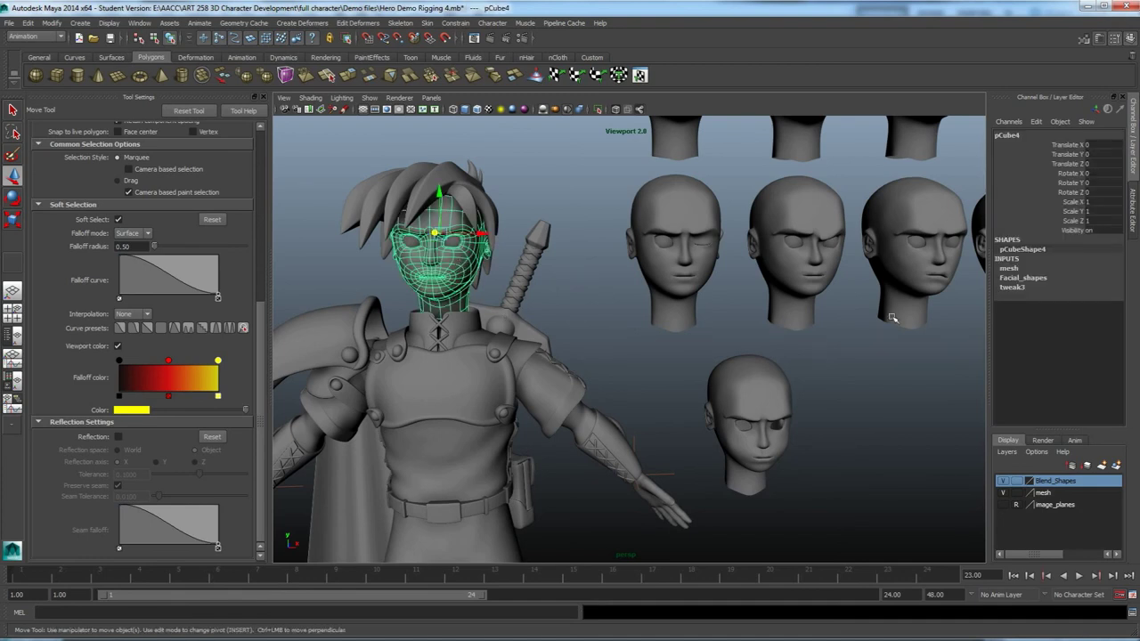
left_click(1024, 279)
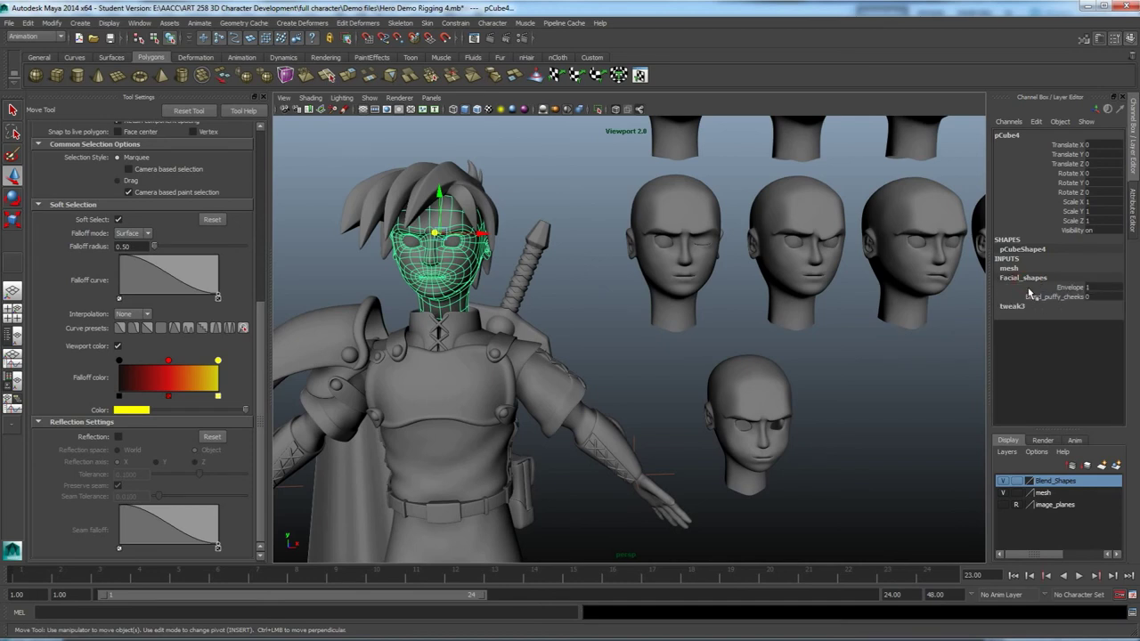
double_click(1096, 298)
type("1")
key("Return")
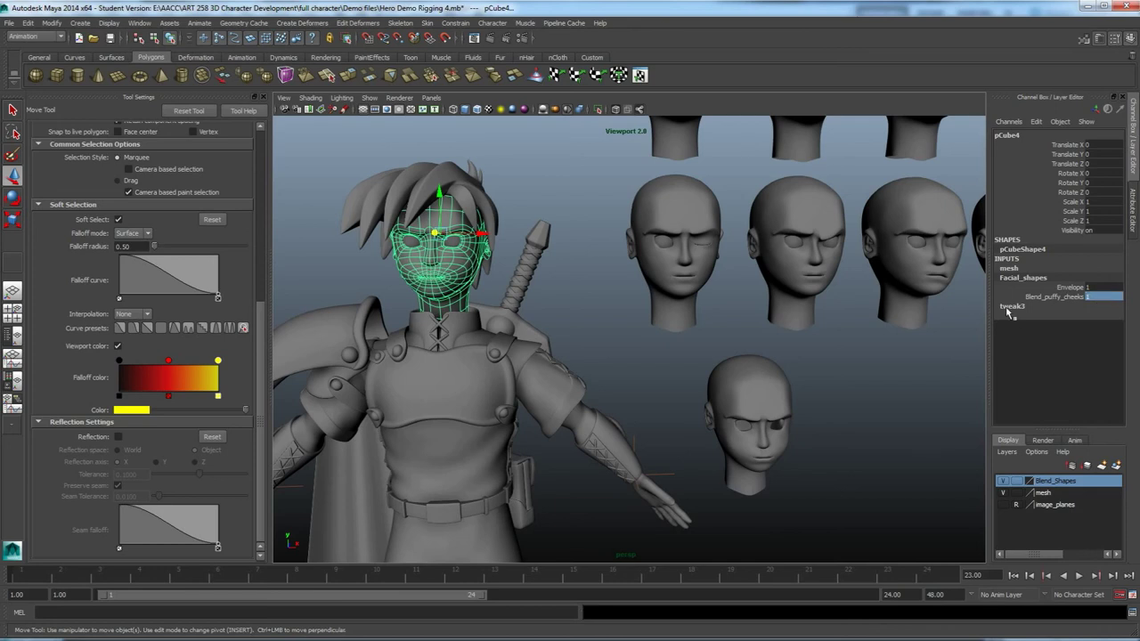
Try keying the Blend_puffy_cheeks channel, then undo the keyframe.
right_click(1071, 299)
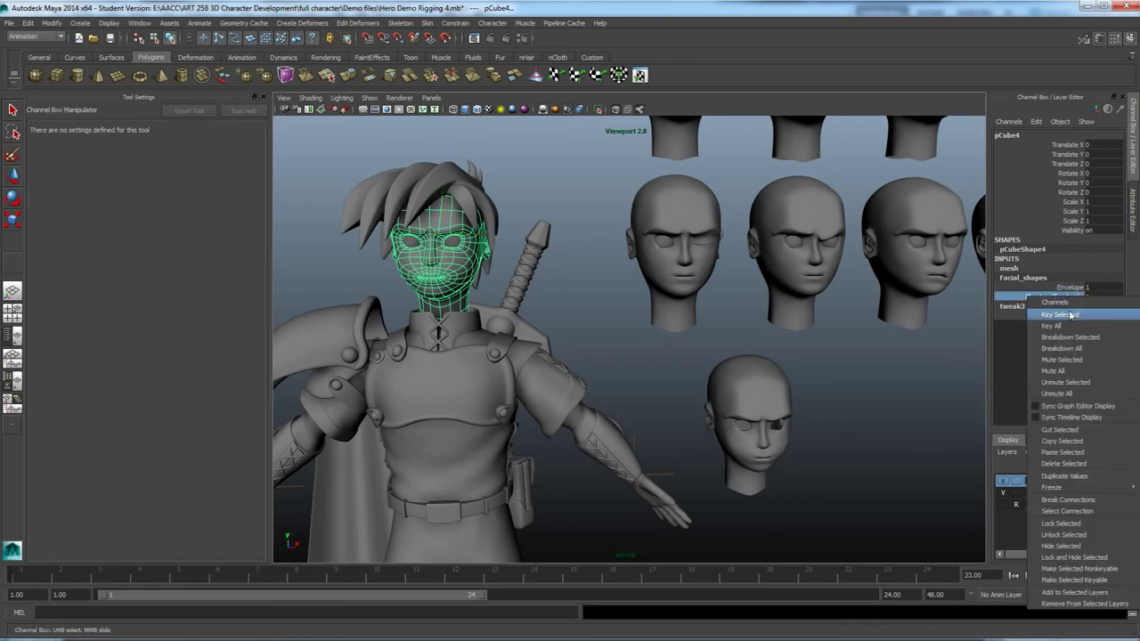
left_click(1069, 316)
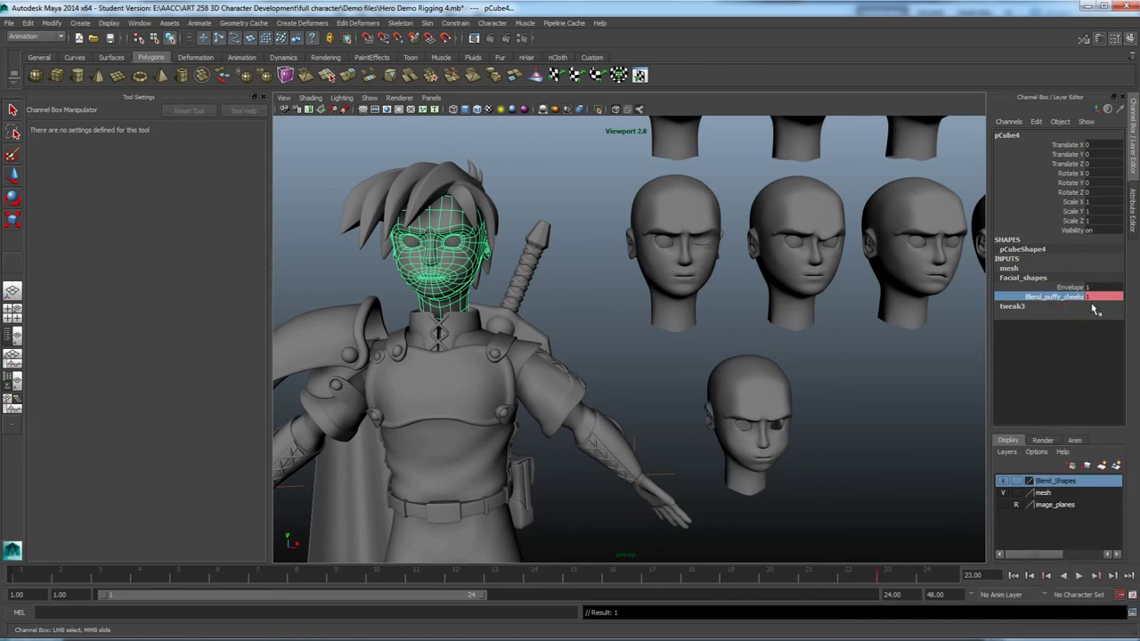
key("ctrl+z")
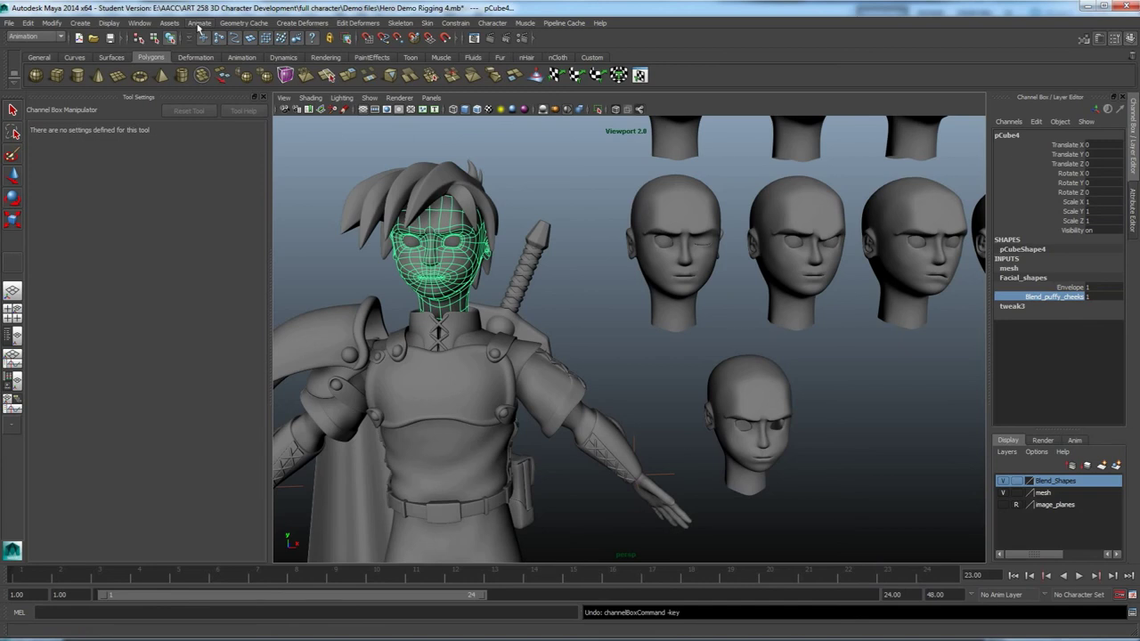
Open the Blend Shape editor and move its window slightly down, keeping the hero's head in view.
left_click(139, 23)
mouse_move(172, 64)
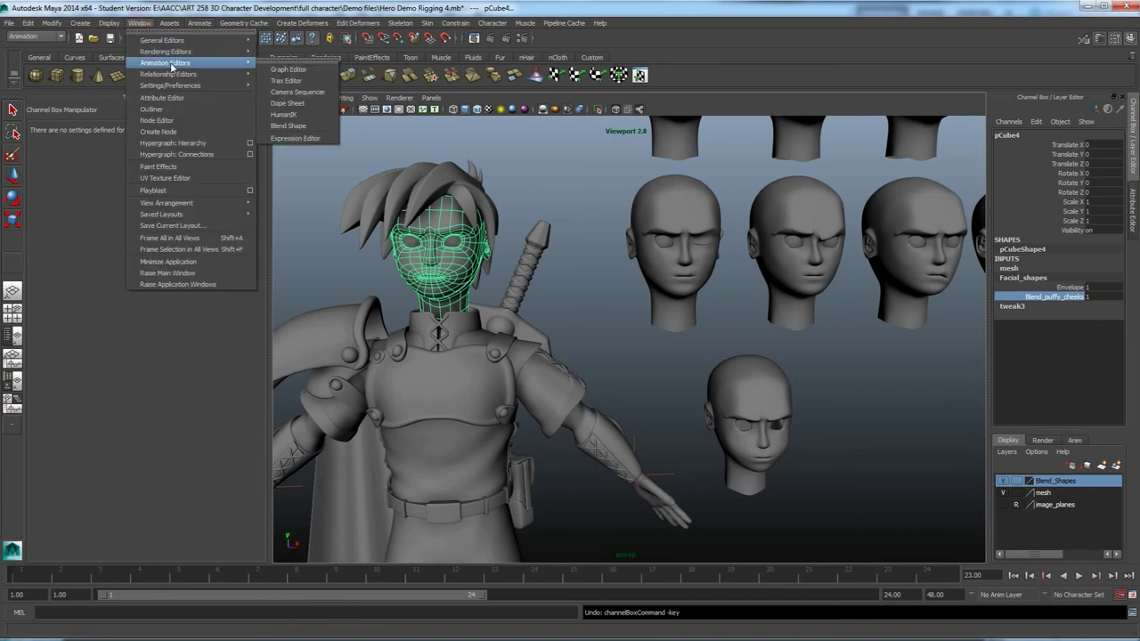
left_click(306, 129)
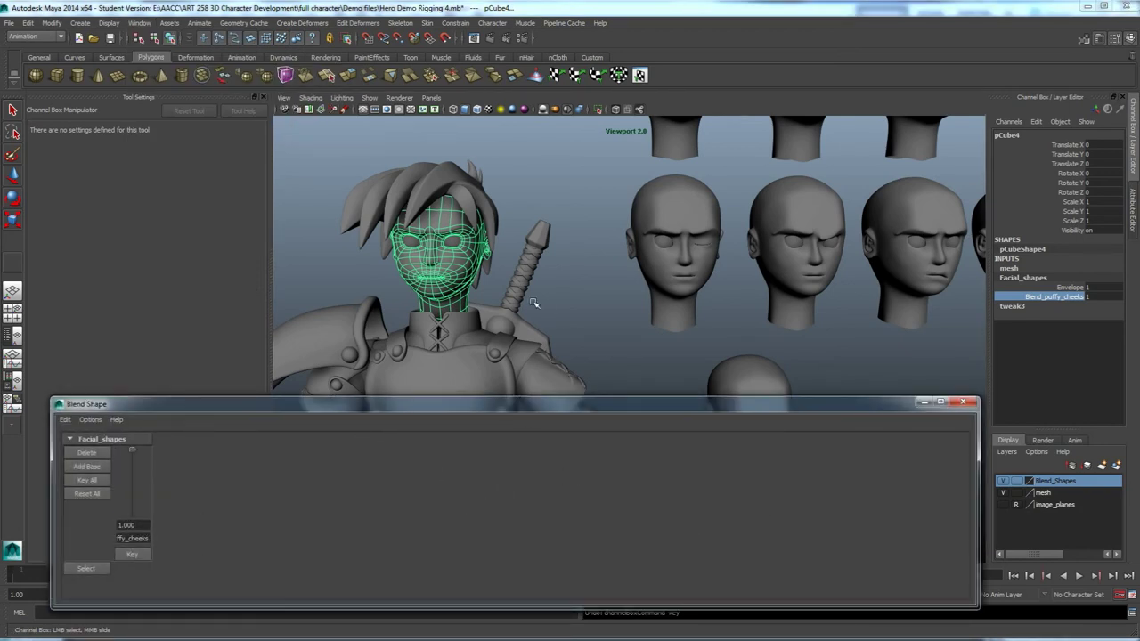
mouse_move(269, 397)
left_mouse_down()
mouse_move(269, 254)
mouse_move(268, 407)
left_mouse_up()
middle_click_drag(388, 322, 416, 318, "alt")
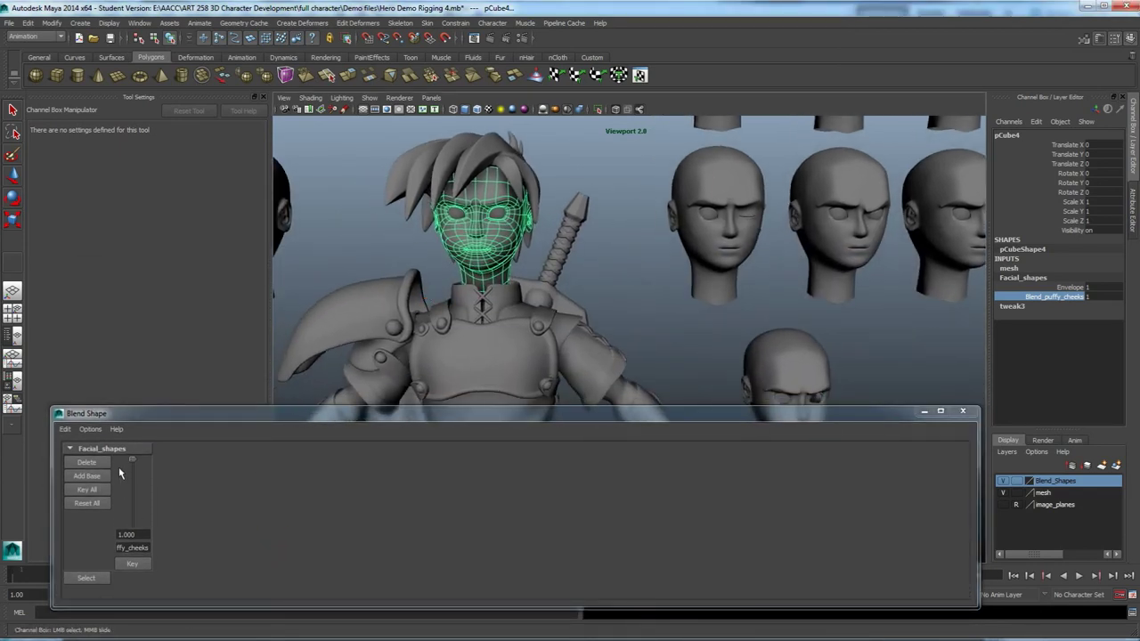
Lower the puffy-cheeks weight to about 0.211 in the Blend Shape editor and clear the head selection.
left_click_drag(132, 463, 132, 510)
middle_click(621, 276)
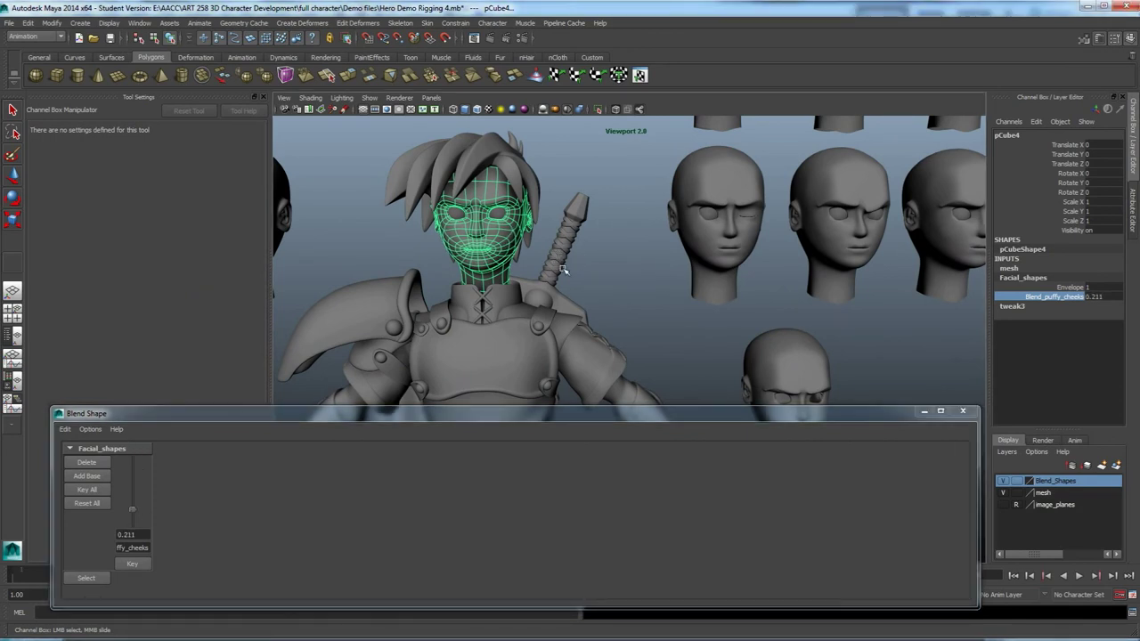
left_click(632, 283)
key("w")
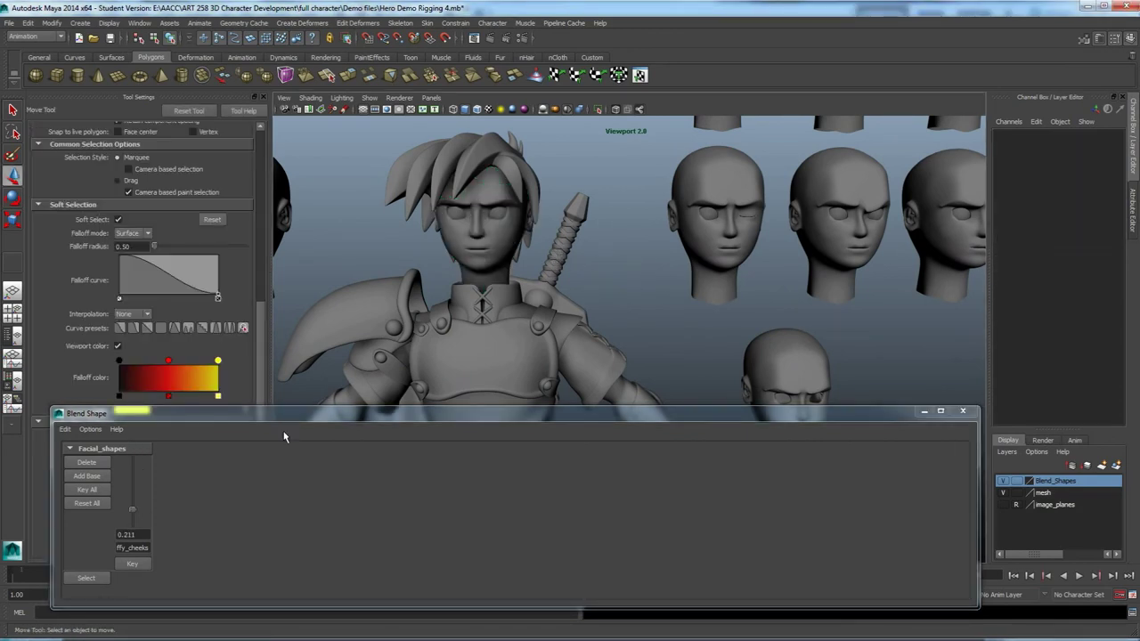
Raise the puffy-cheeks weight to 1.000 and scrub it again while examining the hero's face from the side.
left_click_drag(135, 513, 130, 454)
scroll(503, 361, "up", 4)
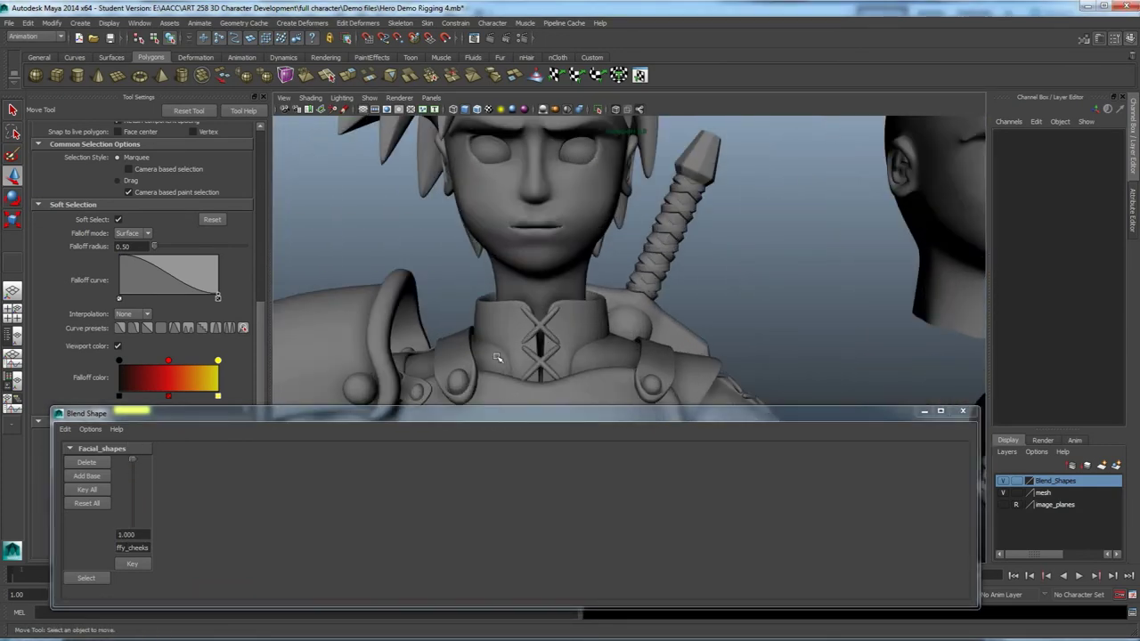
left_click_drag(496, 356, 453, 329, "alt")
middle_click_drag(454, 329, 516, 361, "alt")
left_click_drag(516, 361, 486, 365, "alt")
mouse_move(125, 467)
left_mouse_down()
mouse_move(146, 495)
mouse_move(148, 454)
mouse_move(146, 537)
mouse_move(143, 431)
mouse_move(145, 540)
mouse_move(146, 457)
left_mouse_up()
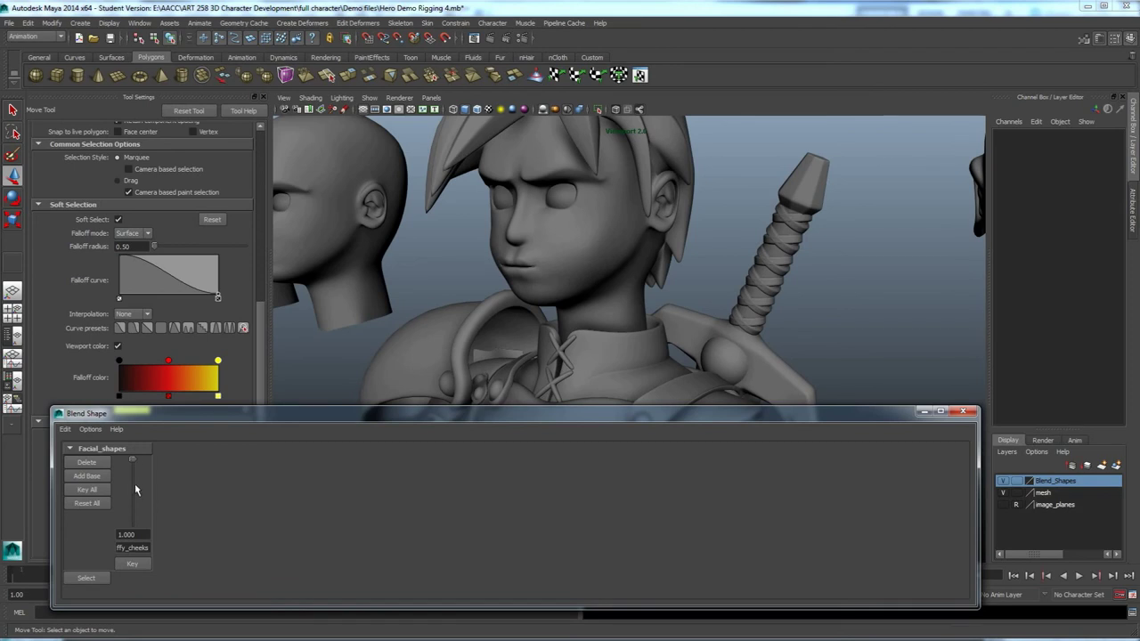
Try keying the puffy-cheeks weight from the Blend Shape editor, then undo that keyframe.
left_click(133, 565)
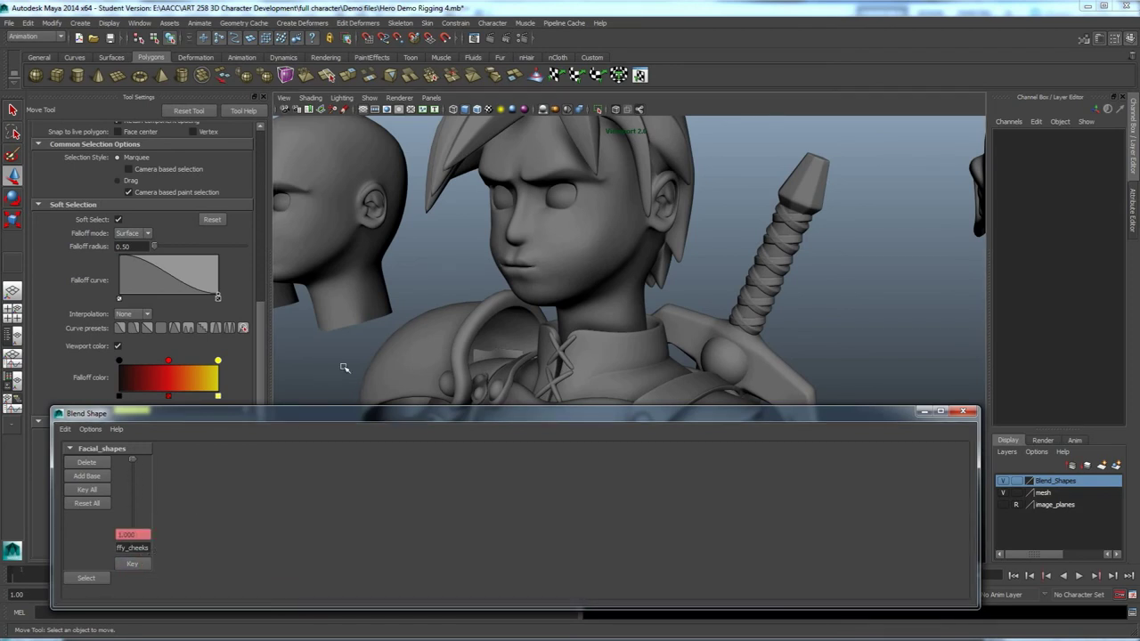
key("ctrl+z")
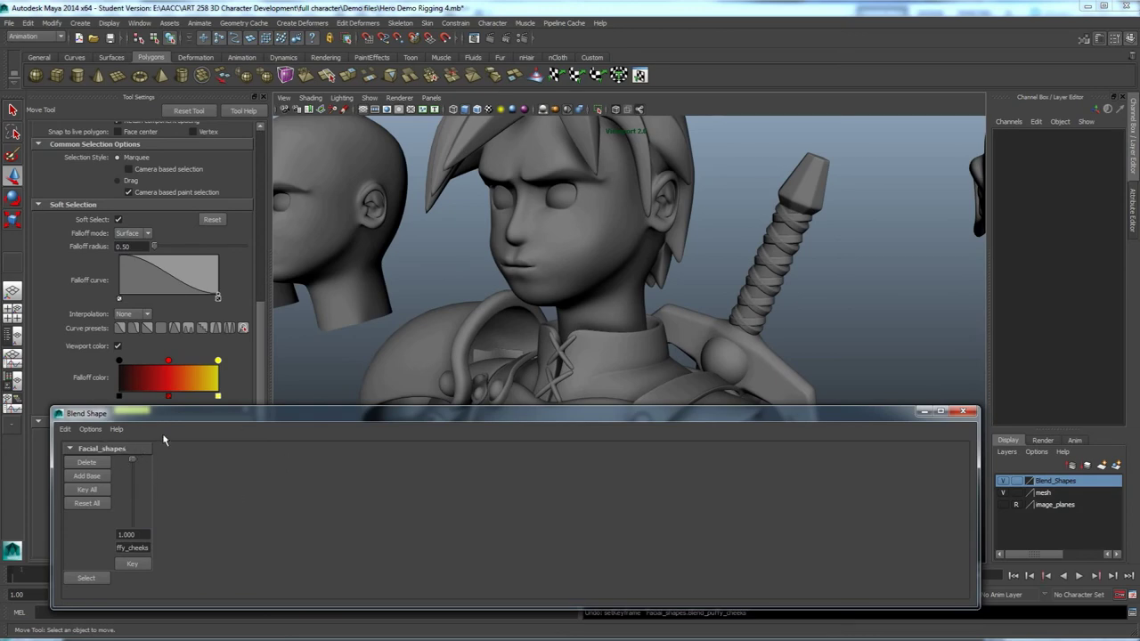
Try pulling a mouth vertex of the puffy-cheeks head forward with Soft Select, then return that head to object mode.
left_click_drag(507, 331, 529, 331, "alt")
scroll(532, 343, "down", 5)
middle_click_drag(561, 335, 476, 217, "alt")
left_click_drag(476, 217, 562, 300, "alt")
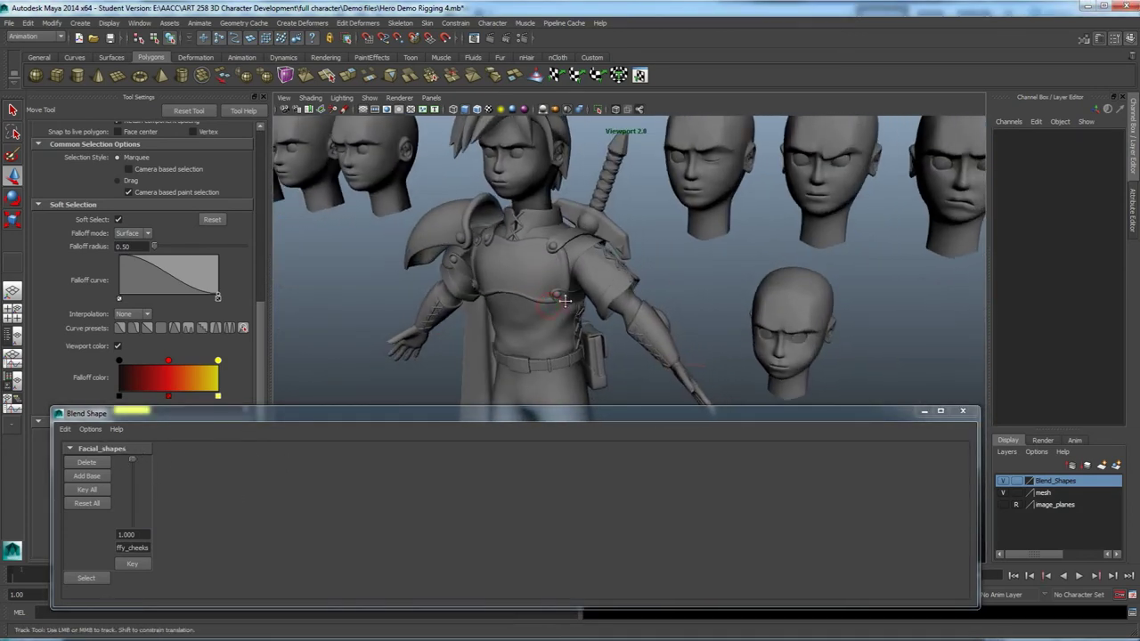
middle_click_drag(623, 324, 589, 317, "alt")
middle_click_drag(485, 331, 569, 324, "alt")
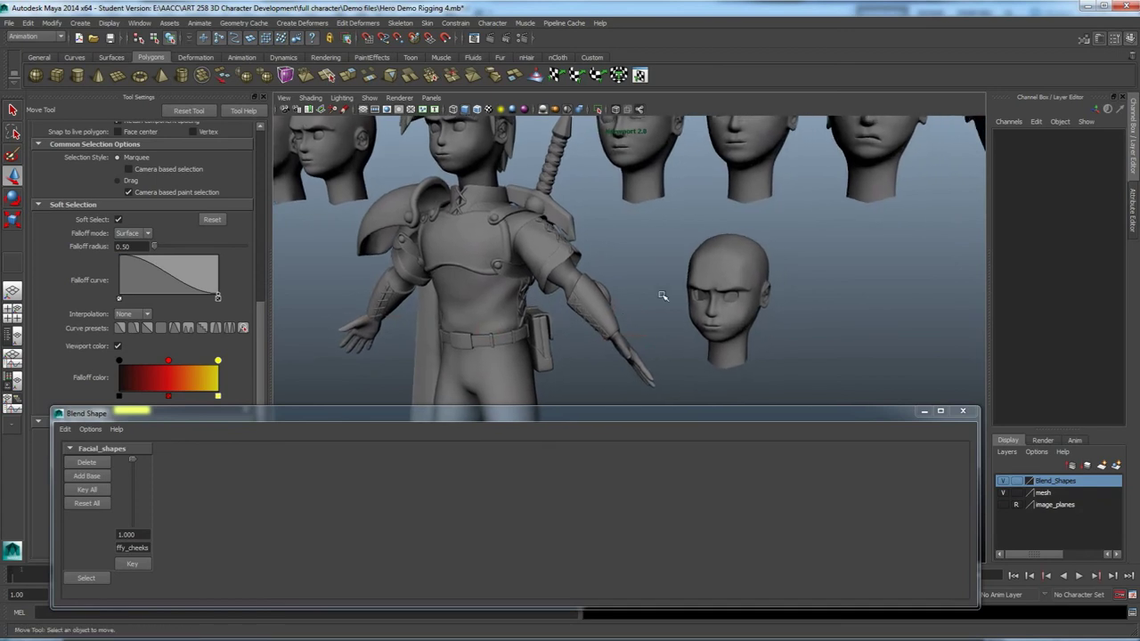
left_click(708, 275)
right_click_drag(740, 315, 690, 318)
left_click(748, 329)
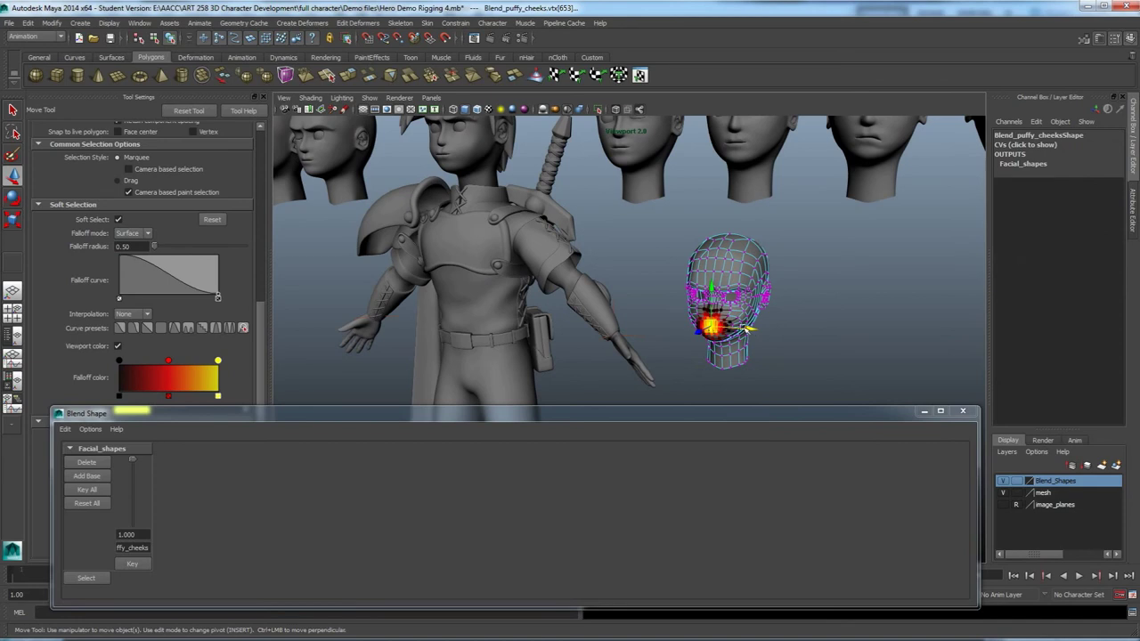
left_click_drag(699, 331, 674, 344)
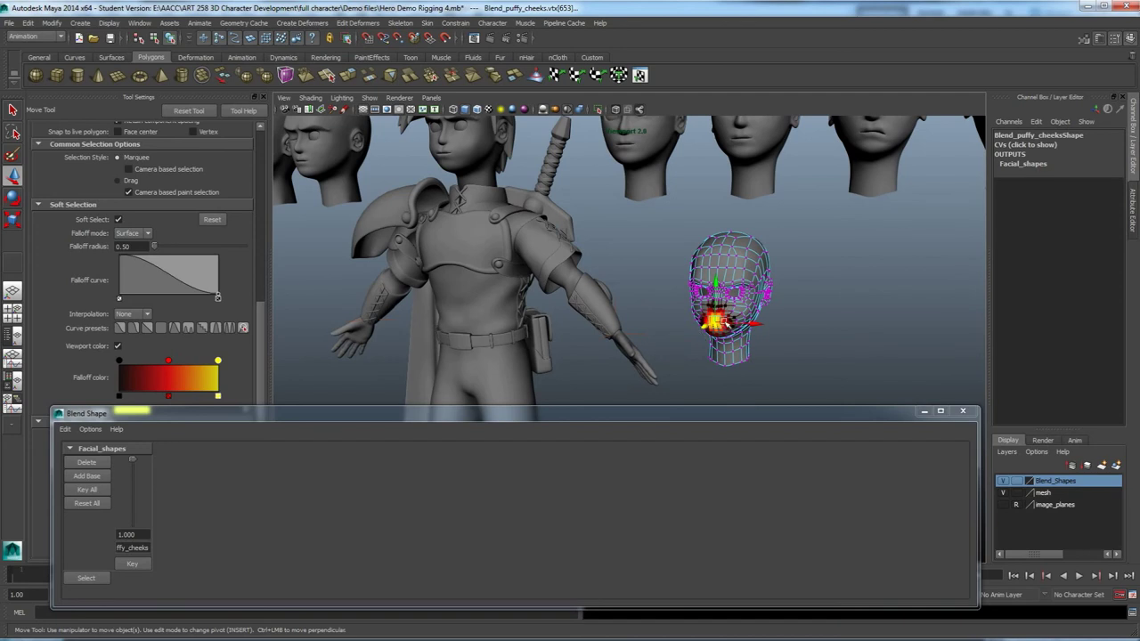
left_click_drag(475, 186, 485, 204, "alt")
right_click_drag(718, 292, 751, 276)
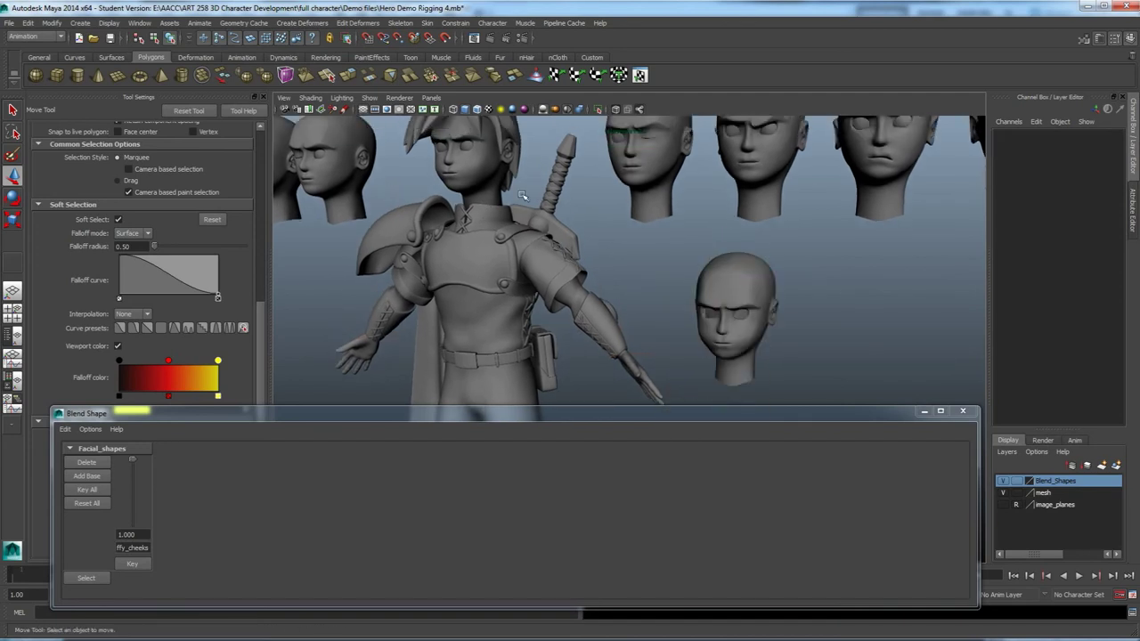
Select the hero's head and then the puffy-cheeks head to compare their Facial_shapes connections.
left_click(479, 174)
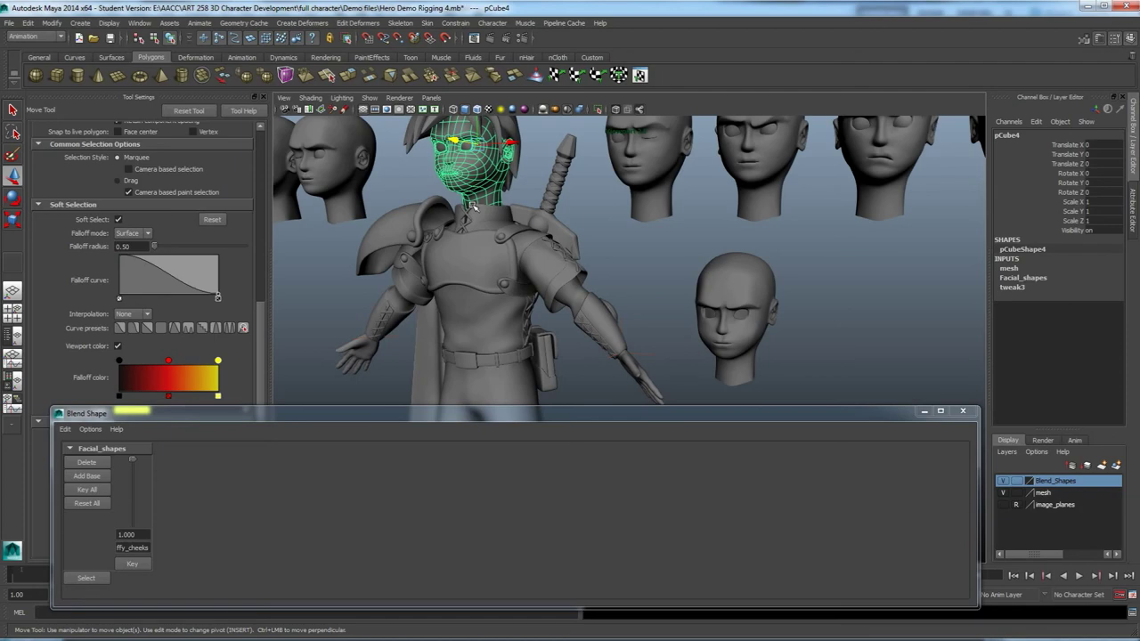
left_click(724, 290)
right_click_drag(744, 383, 733, 362, "alt")
left_click_drag(680, 344, 645, 291, "alt")
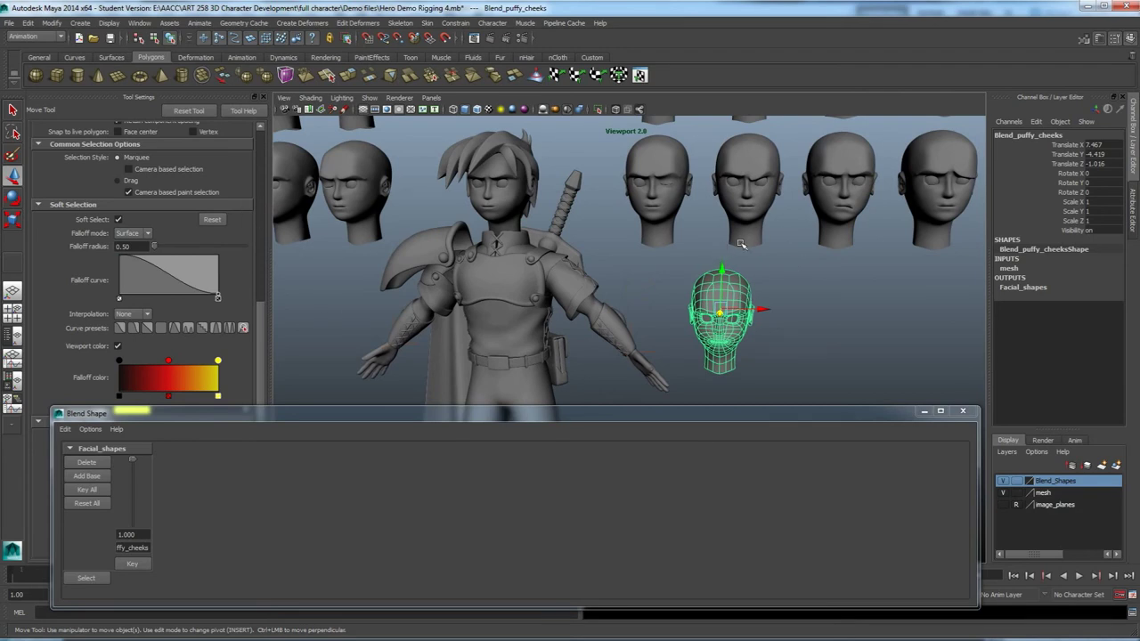
Create a second blend shape on the hero's head from the left and right eye-blink and brow-down heads.
scroll(741, 243, "down", 2)
left_click_drag(758, 263, 651, 253)
left_click_drag(426, 281, 350, 255, "shift")
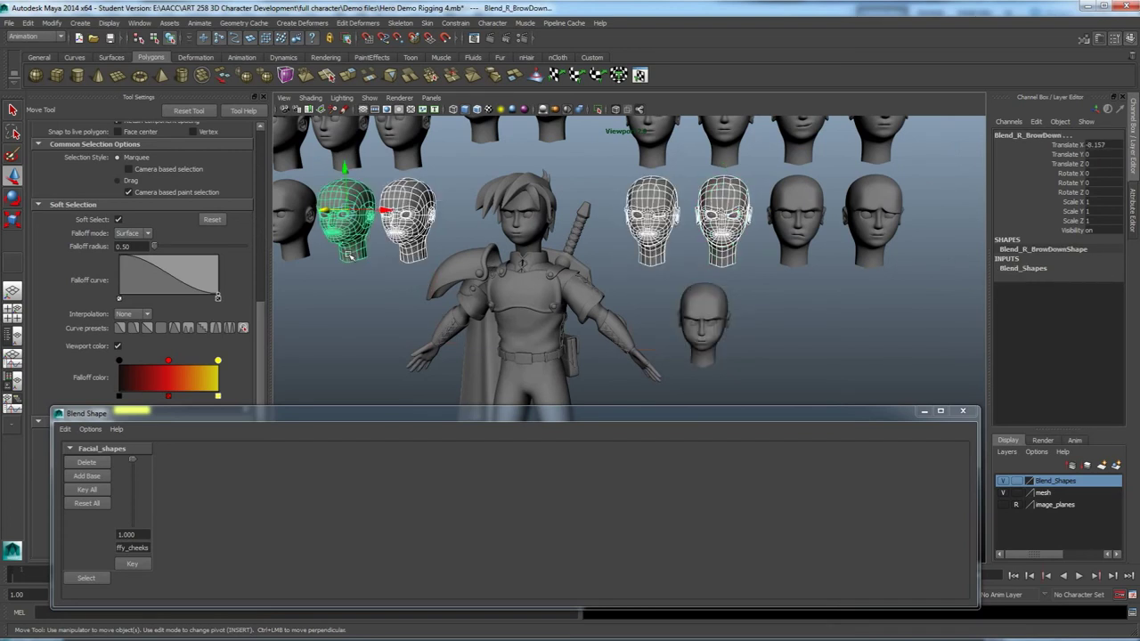
left_click(532, 230, "shift")
left_click(302, 22)
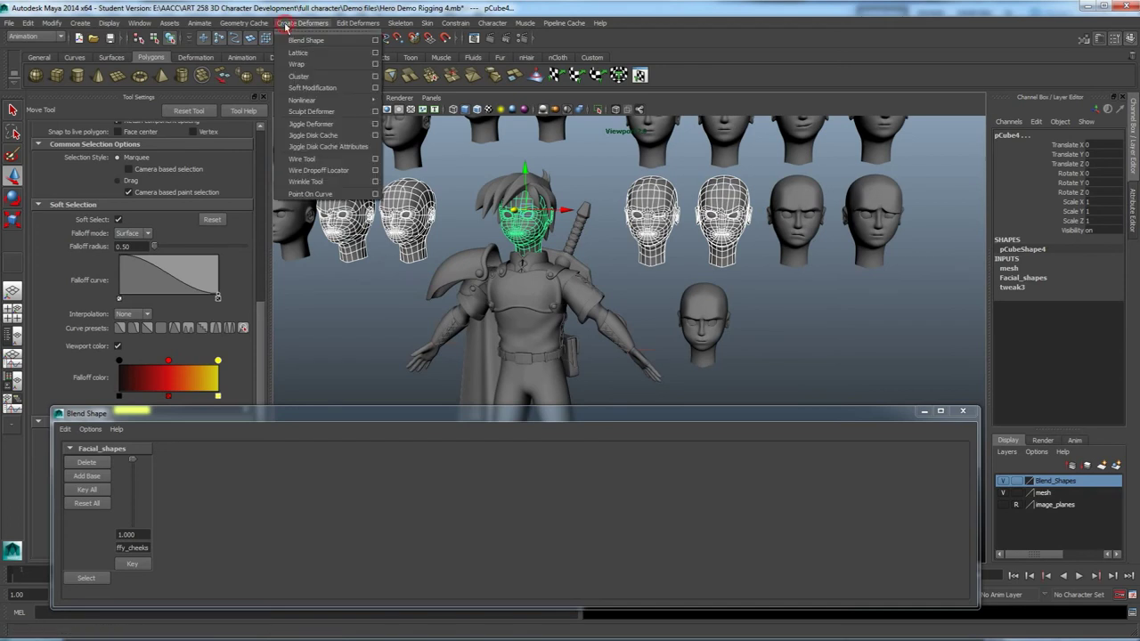
left_click(306, 41)
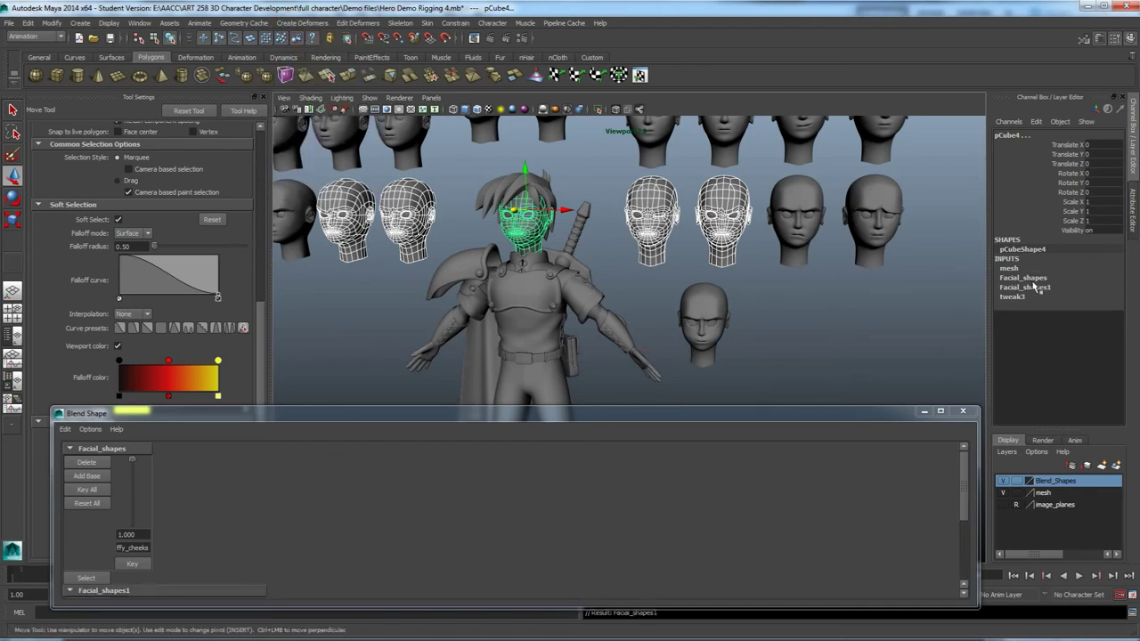
Test the left eye-blink weight of Facial_shapes1 at 1.000 on the hero's face, return it to 0.000, and scrub the left brow-down weight.
scroll(481, 501, "down", 3)
scroll(477, 506, "up", 3)
scroll(562, 516, "down", 3)
left_click_drag(132, 538, 132, 471)
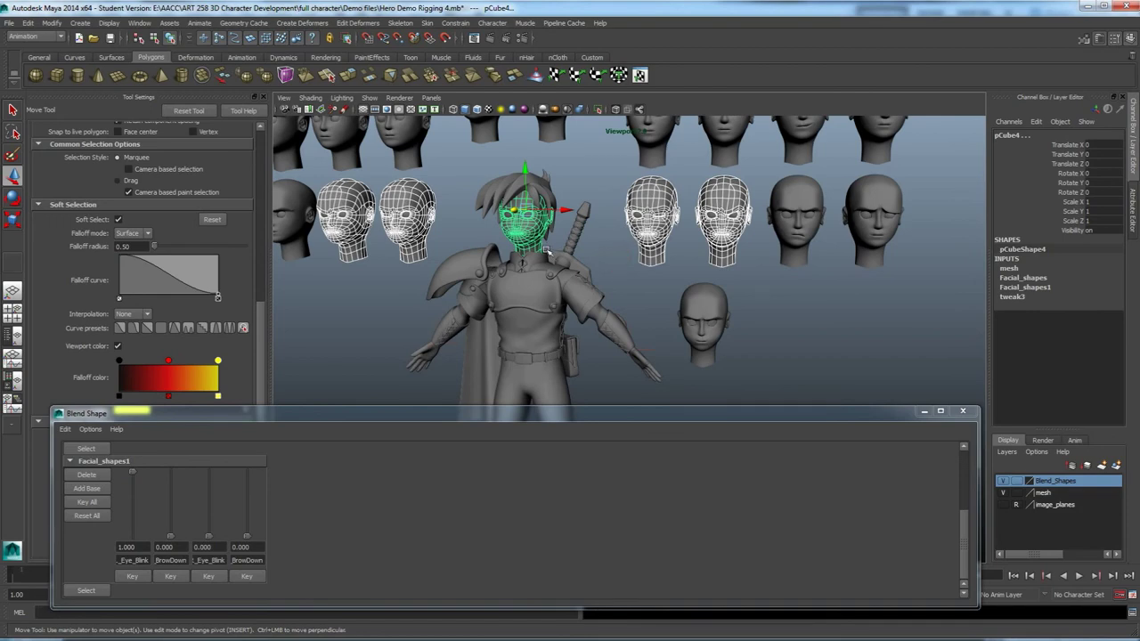
left_click(541, 247)
scroll(541, 247, "up", 1)
middle_click_drag(547, 229, 669, 321, "alt")
scroll(605, 286, "up", 8)
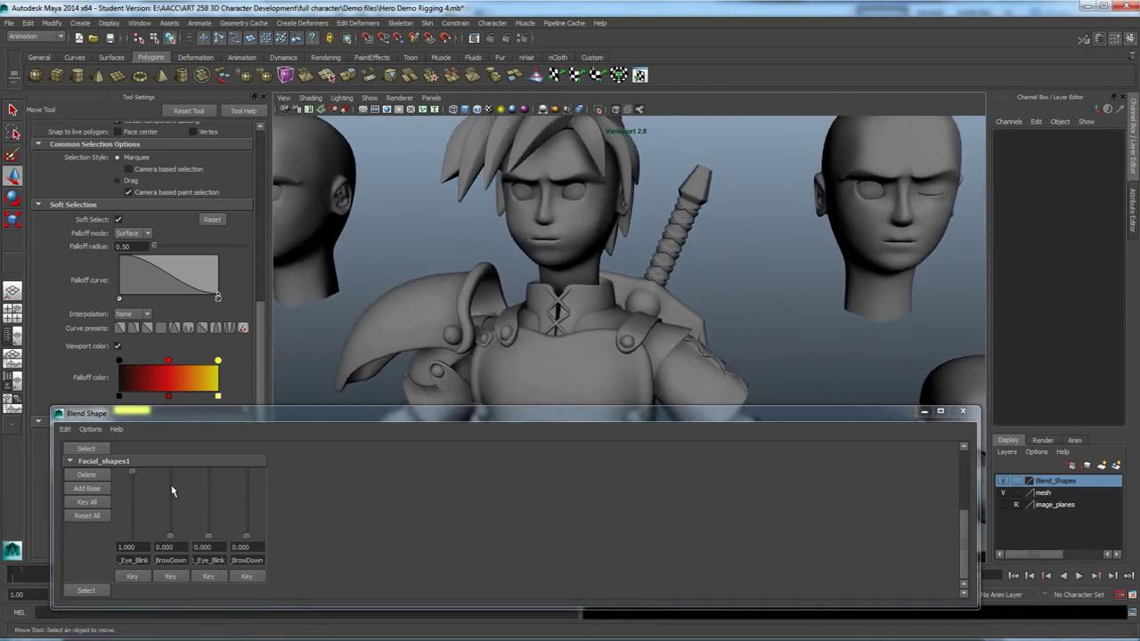
left_click_drag(134, 476, 171, 485)
left_click_drag(176, 525, 173, 539)
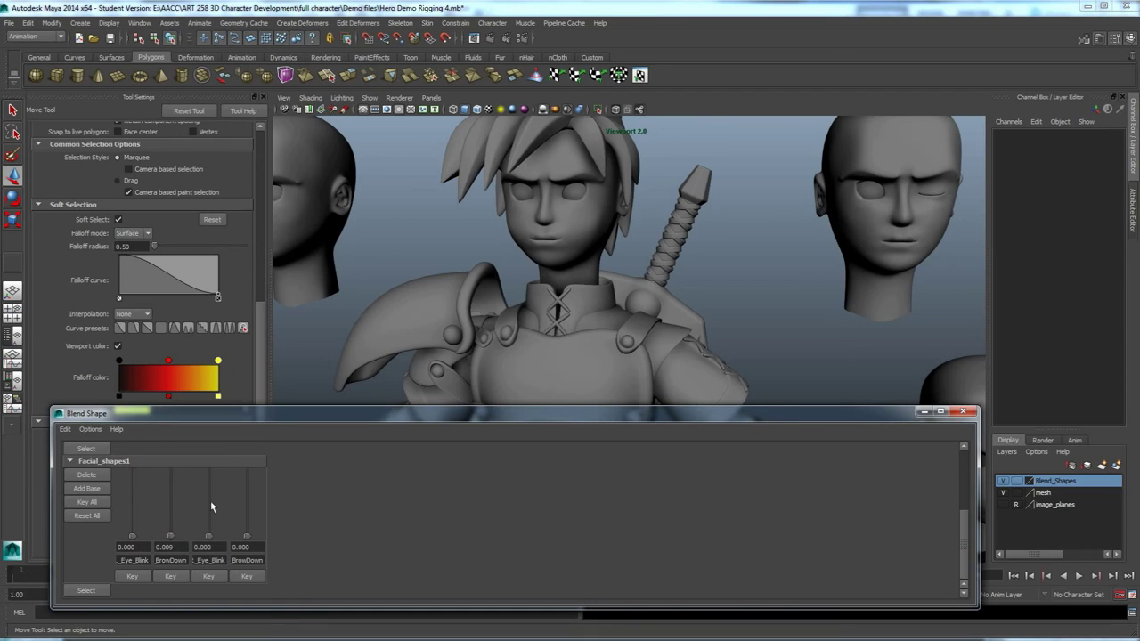
Lower the Facial_shapes puffy-cheeks weight to 0.000 and scrub the left eye-blink weight of Facial_shapes1 to 1.000 and back.
scroll(266, 518, "up", 3)
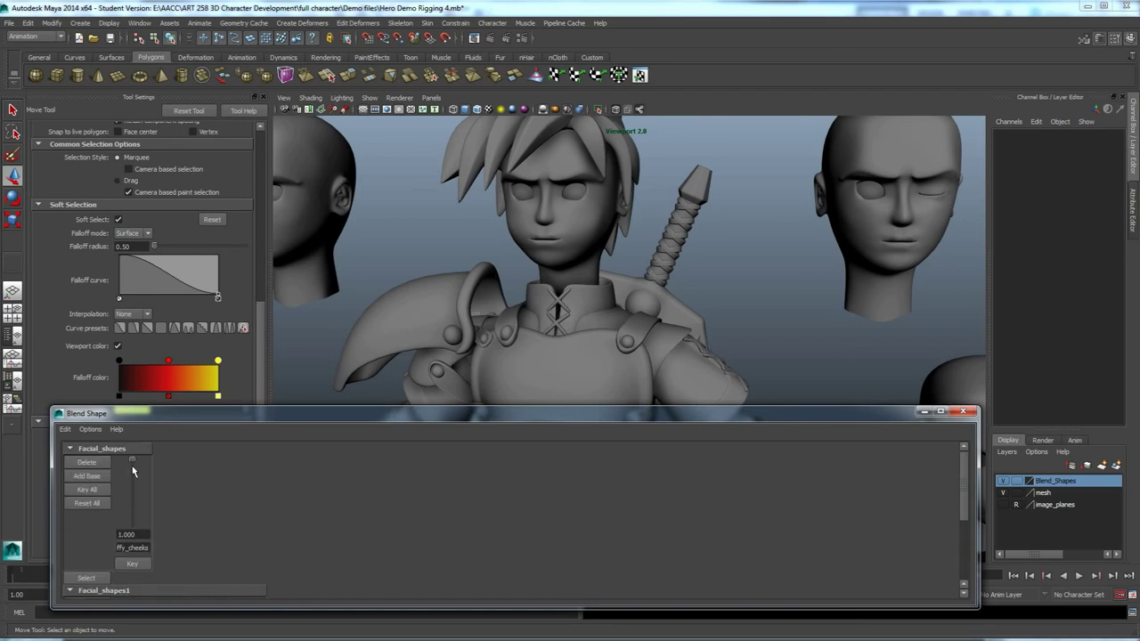
left_click_drag(134, 467, 131, 530)
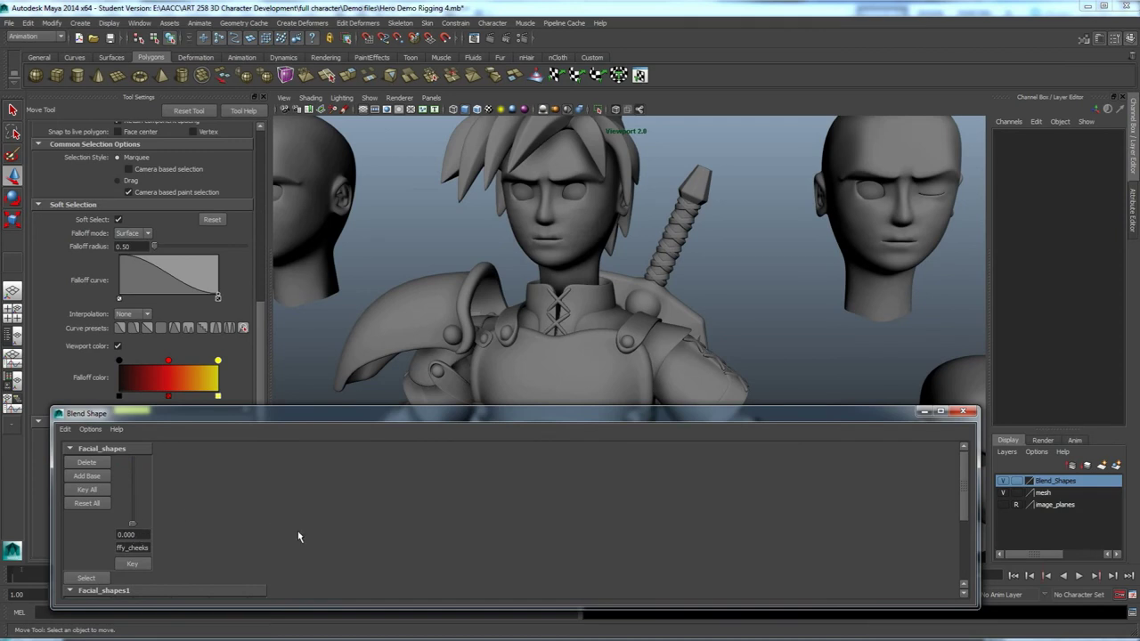
scroll(299, 537, "down", 3)
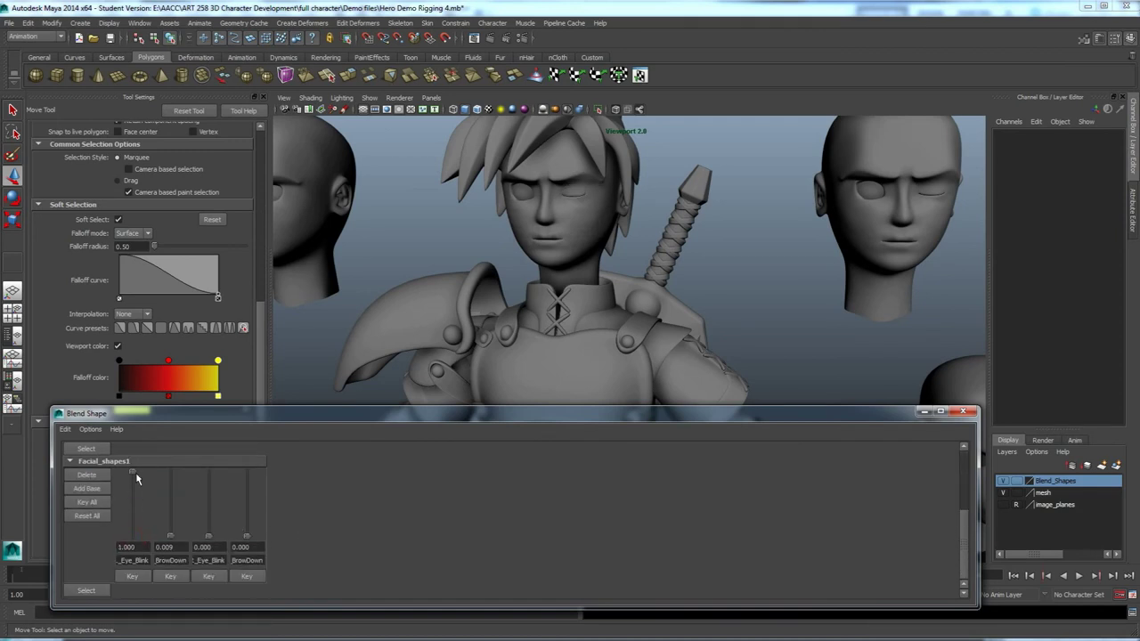
left_click_drag(132, 514, 166, 547)
scroll(359, 496, "up", 3)
scroll(164, 500, "down", 2)
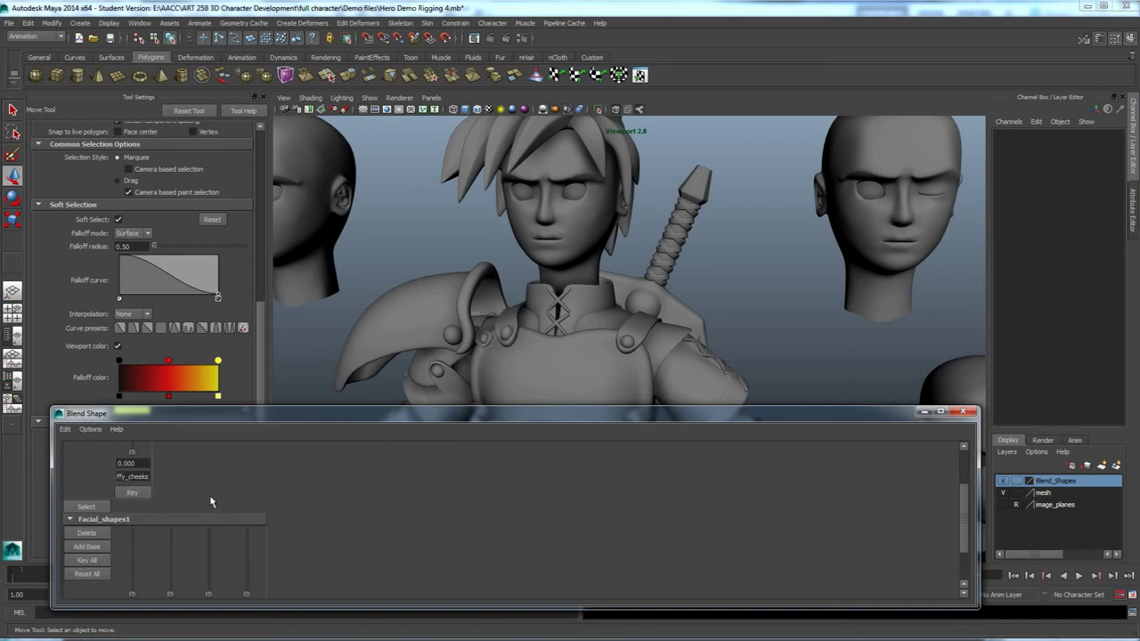
scroll(161, 505, "up", 2)
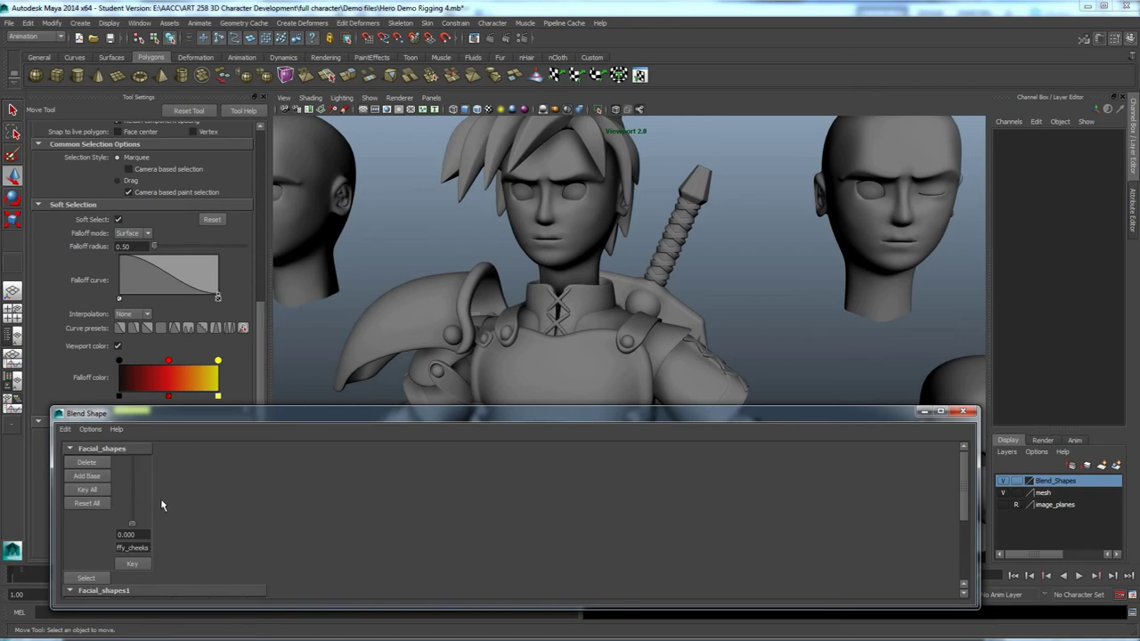
Raise the puffy-cheeks weight to 1.000 again and scrub the left brow-down weight of Facial_shapes1.
left_click_drag(132, 526, 133, 456)
scroll(217, 515, "down", 2)
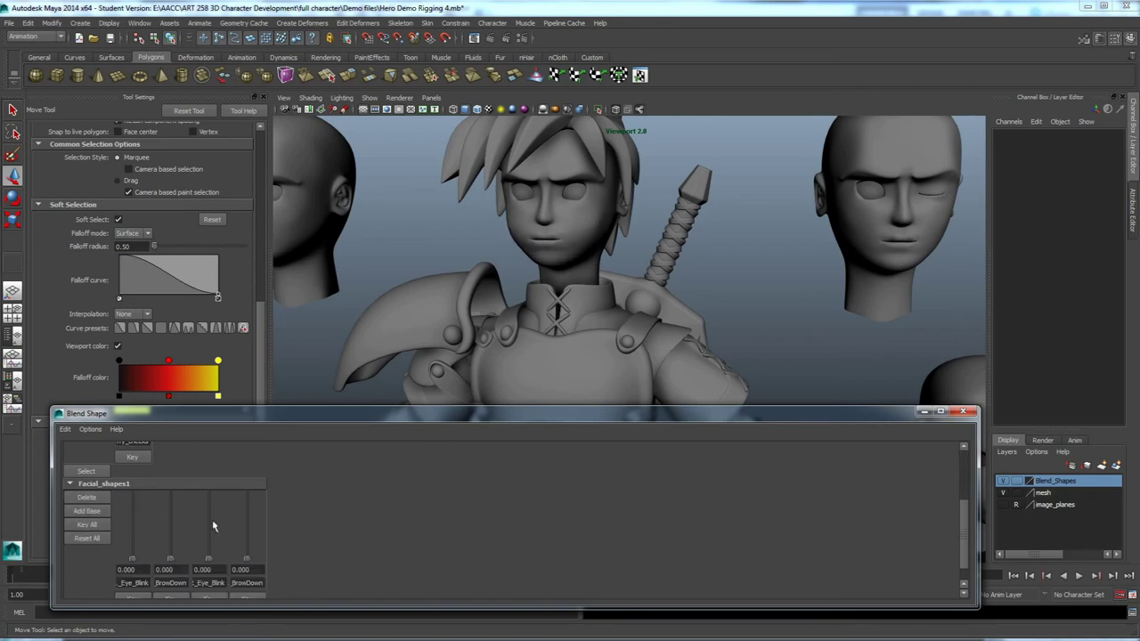
left_click_drag(167, 559, 178, 485)
scroll(284, 524, "up", 2)
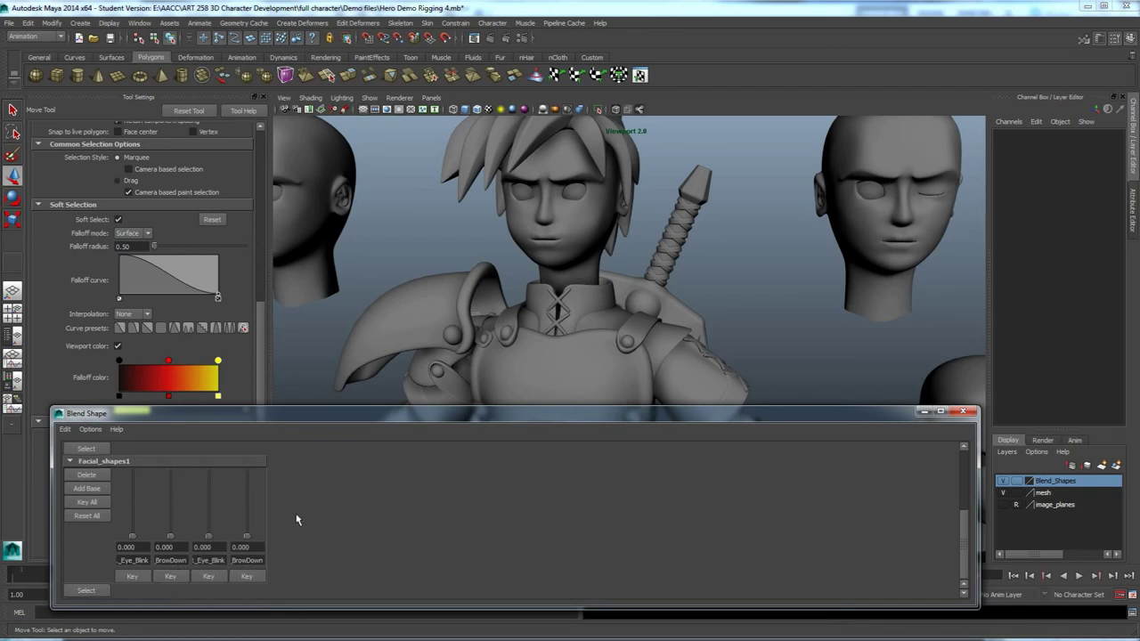
Reset the puffy-cheeks weight to 0.000 and delete the hero head's history to remove both blend shape nodes.
left_click(580, 233)
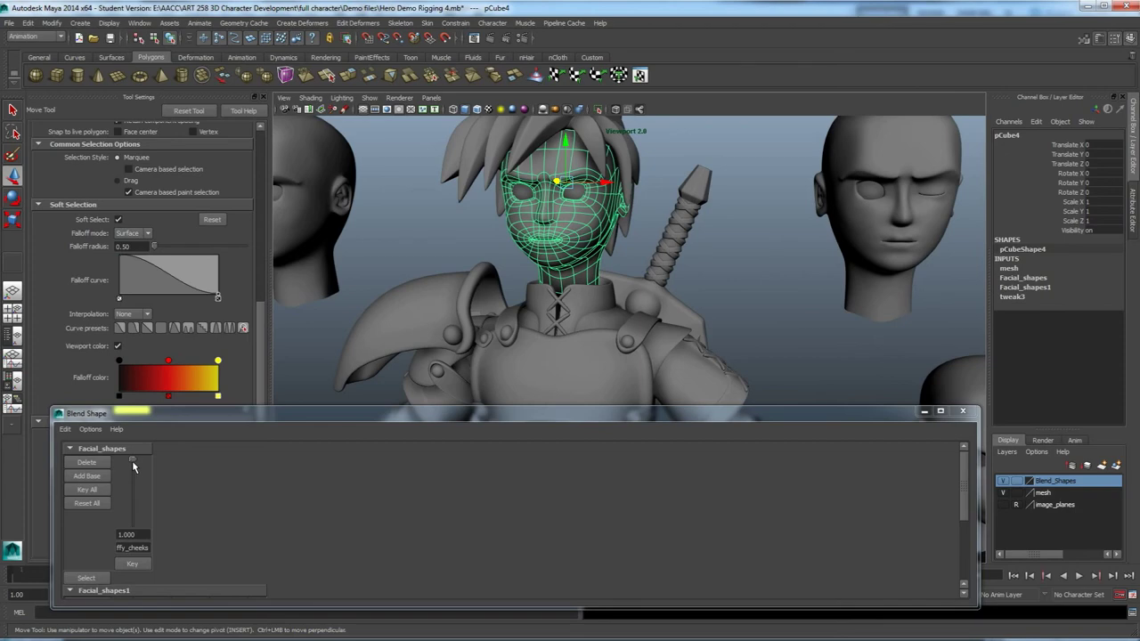
left_click_drag(132, 460, 134, 536)
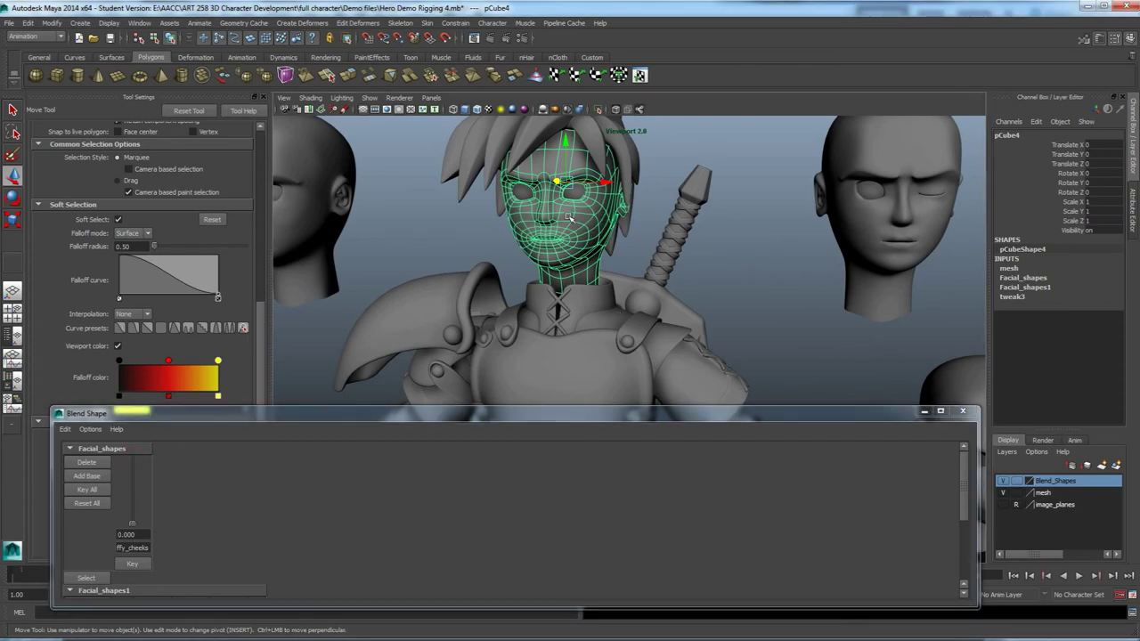
left_click(738, 253)
mouse_move(593, 239)
left_mouse_down("alt")
mouse_move(564, 267)
mouse_move(603, 255)
mouse_move(581, 241)
left_mouse_up("alt")
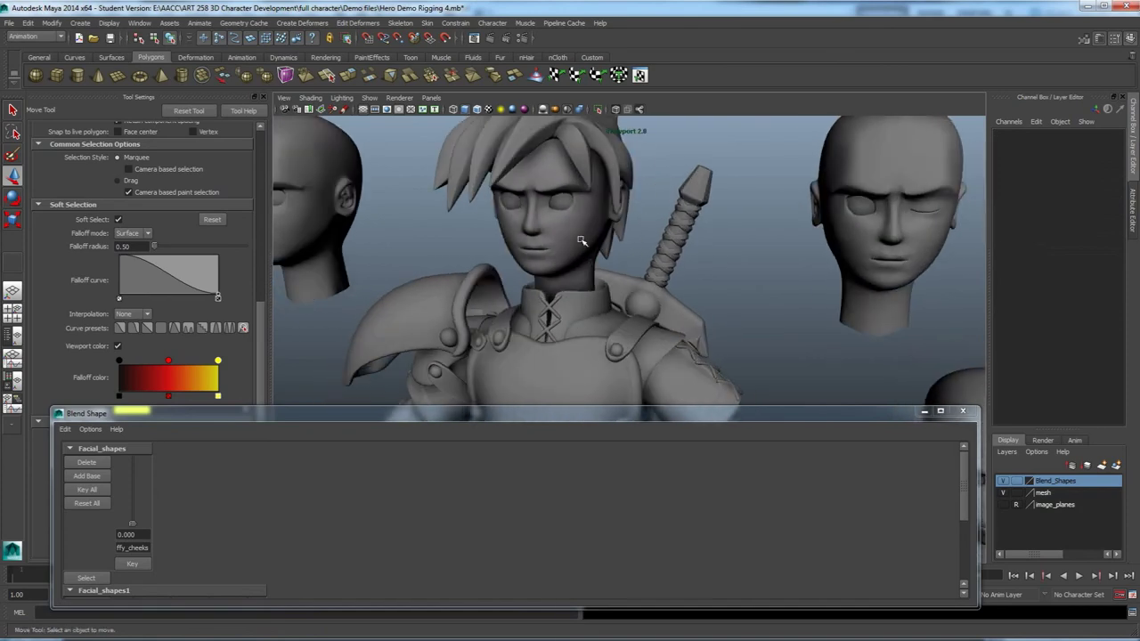
left_click(578, 239)
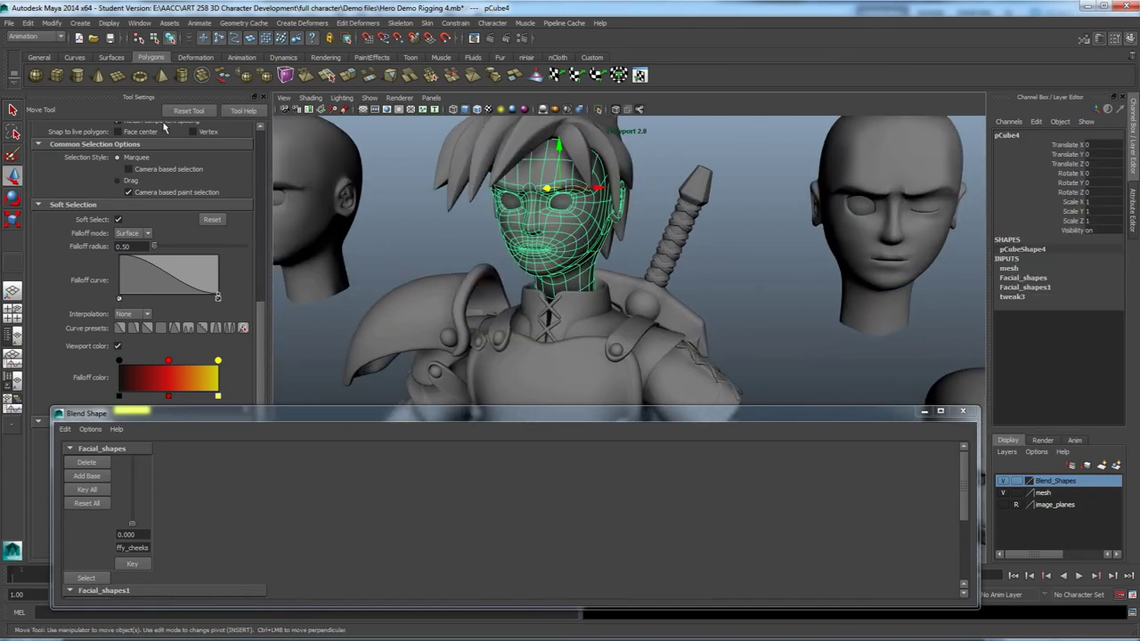
left_click(30, 23)
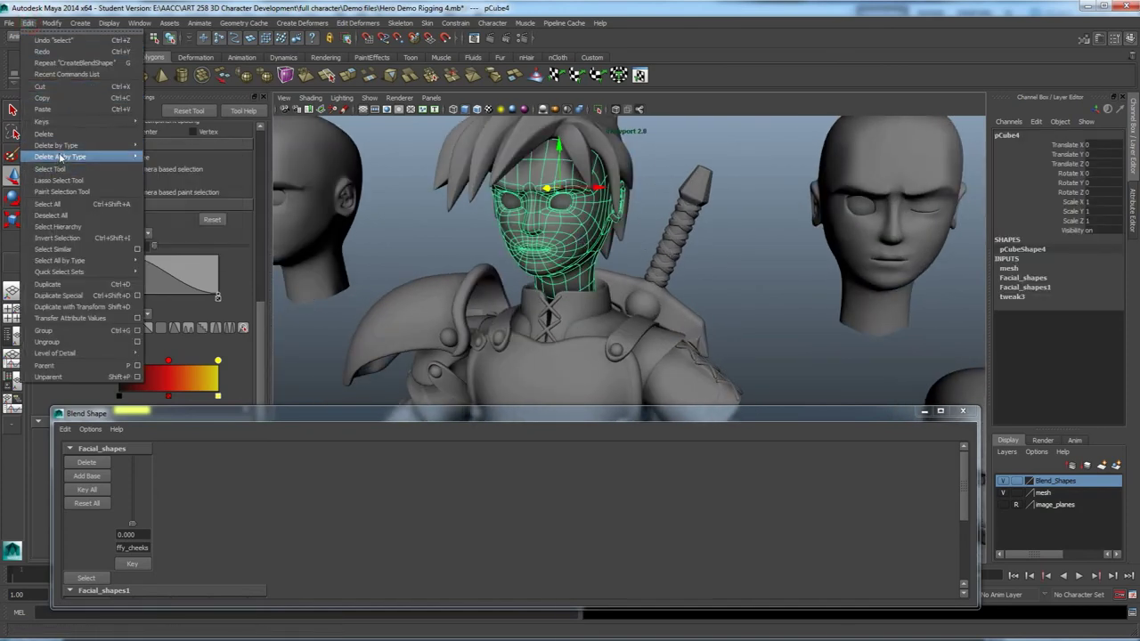
mouse_move(63, 145)
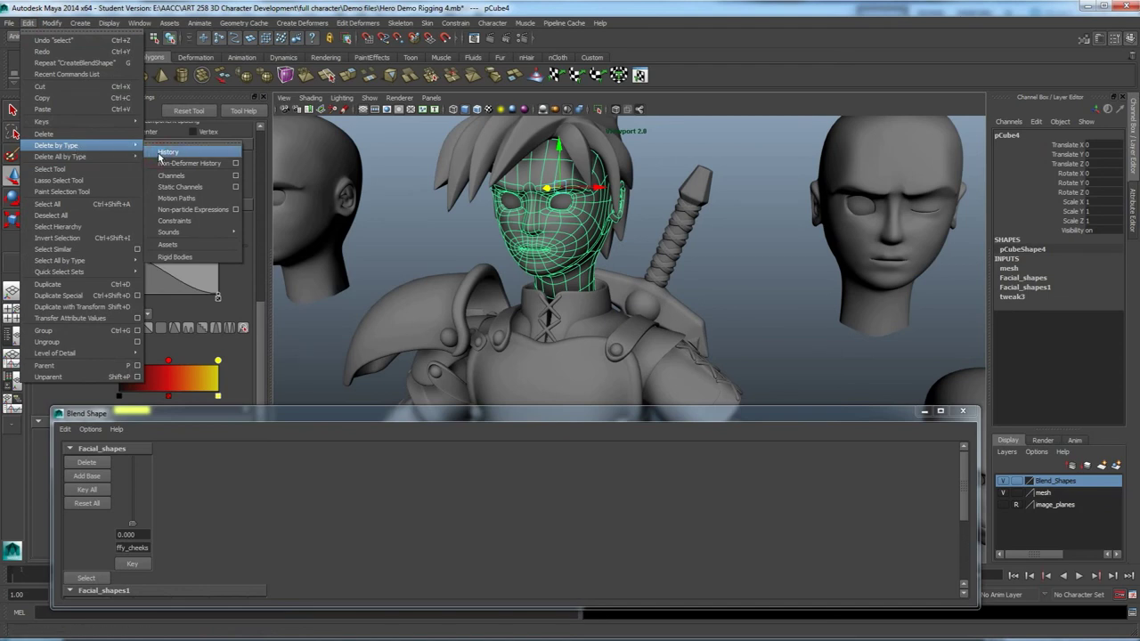
left_click(165, 153)
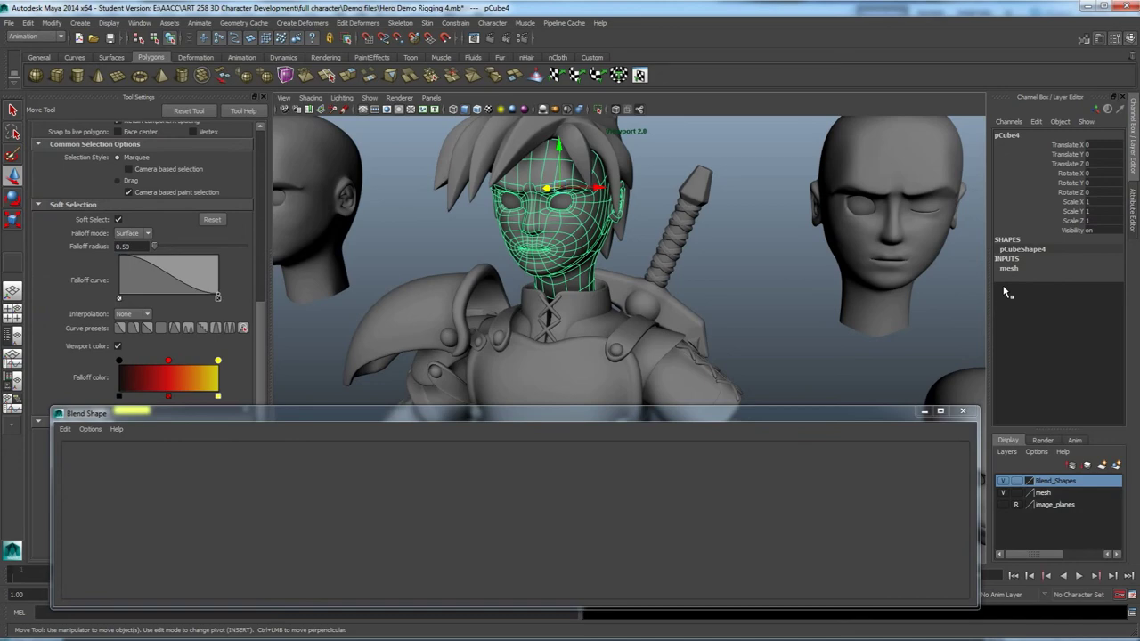
Create one blend shape on the hero's head from the left and right eye-blink and brow-down heads plus the puffy-cheeks head.
scroll(630, 274, "down", 6)
middle_click_drag(631, 355, 648, 280, "alt")
left_click_drag(882, 267, 756, 239)
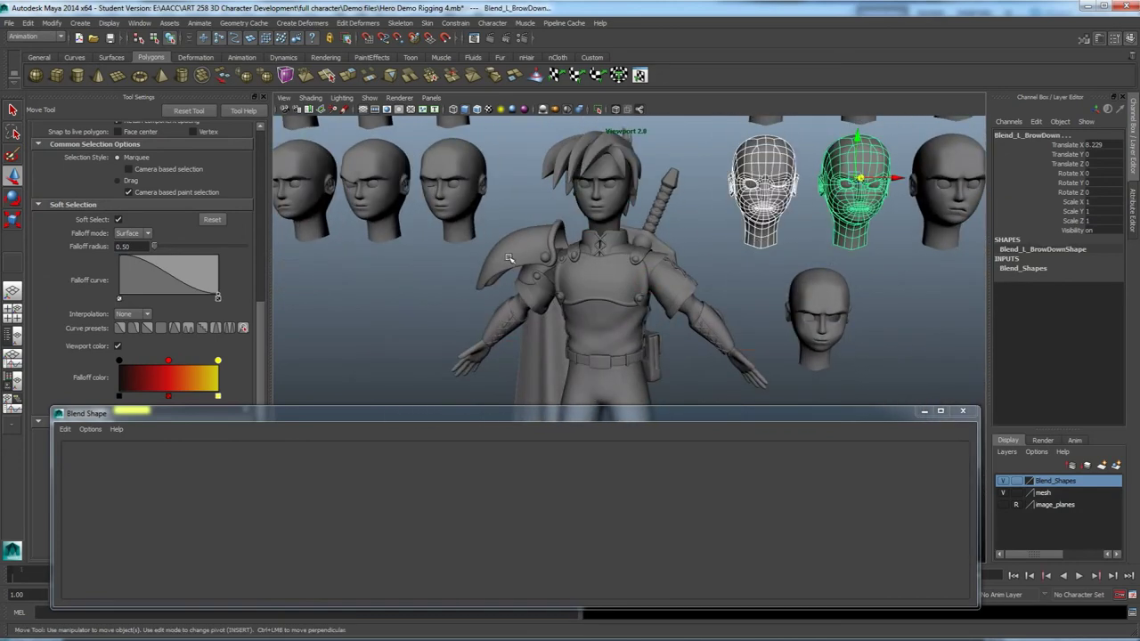
left_click_drag(456, 267, 369, 230)
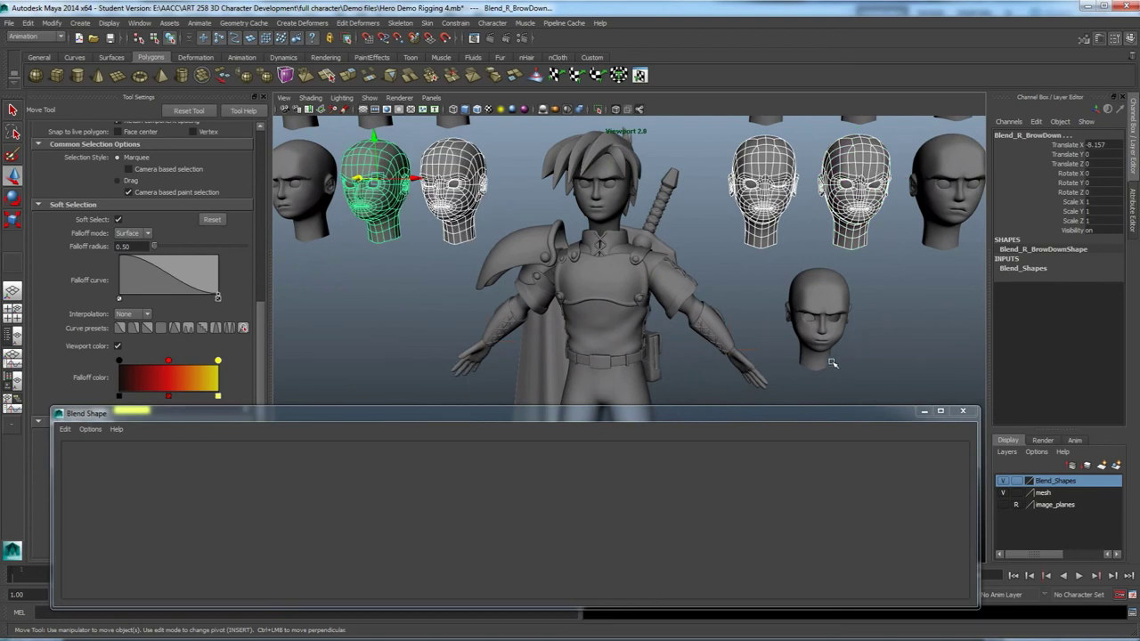
left_click(821, 363)
left_click(615, 203)
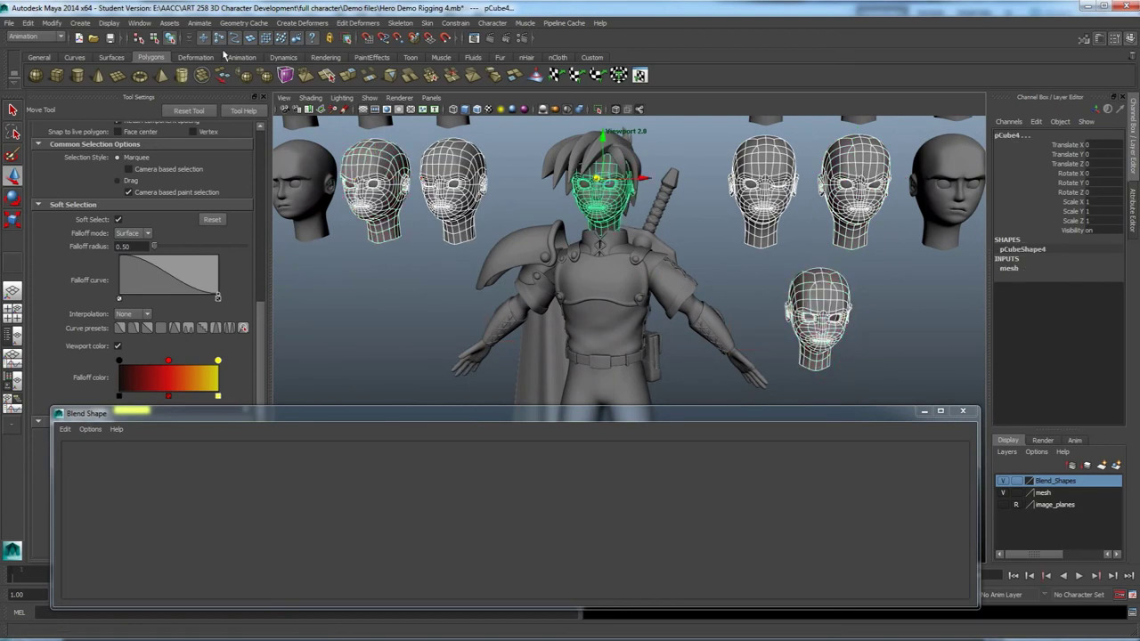
left_click(303, 22)
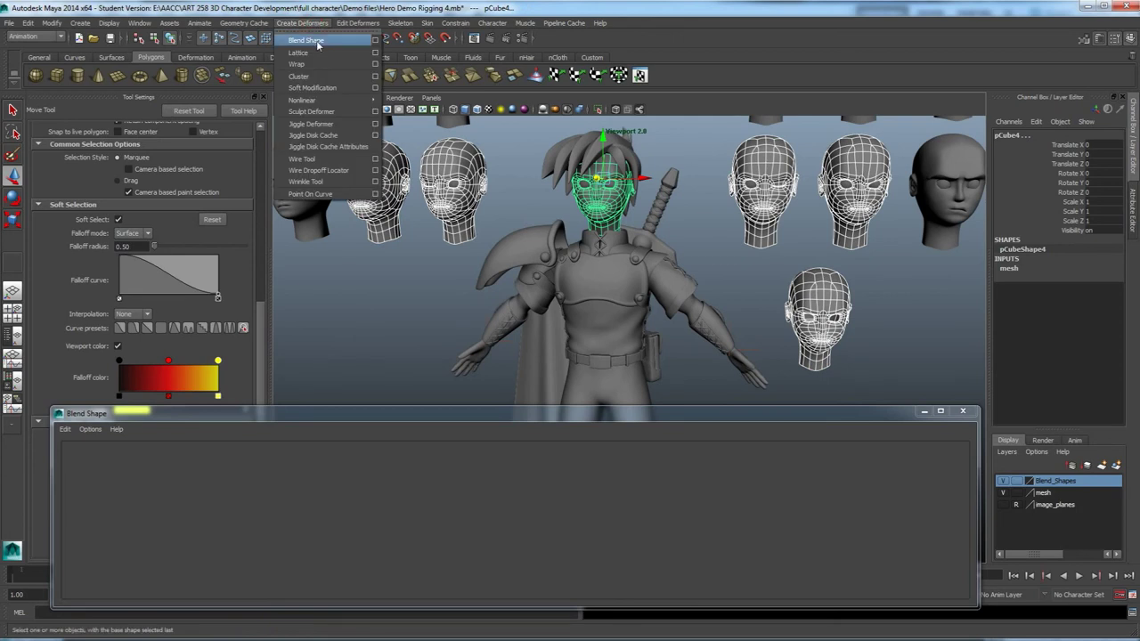
left_click(306, 41)
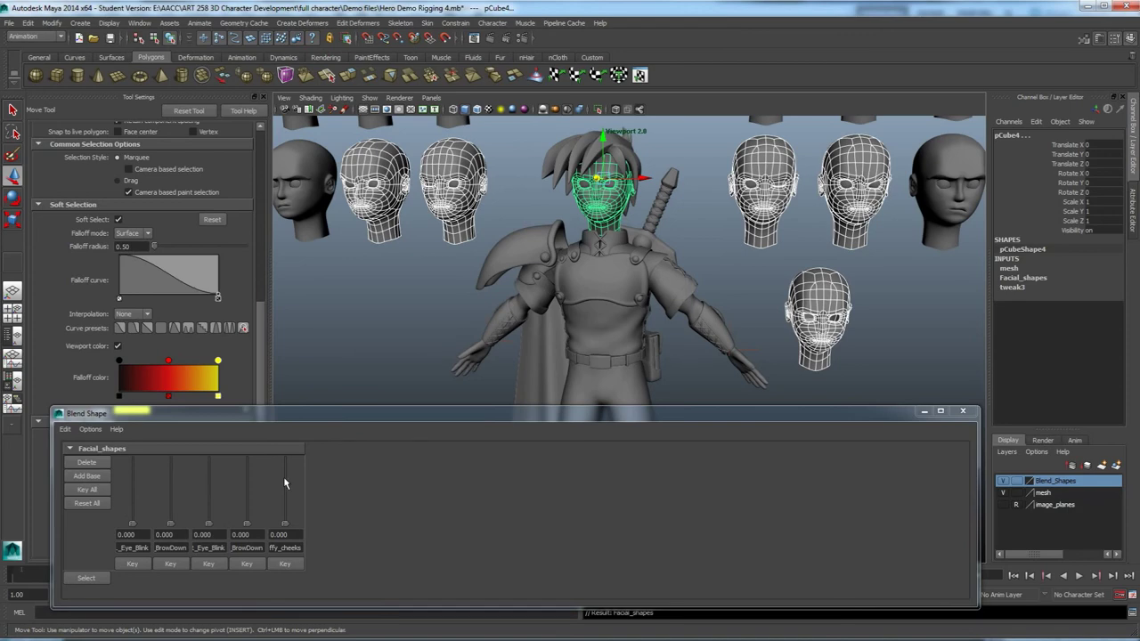
left_click(428, 318)
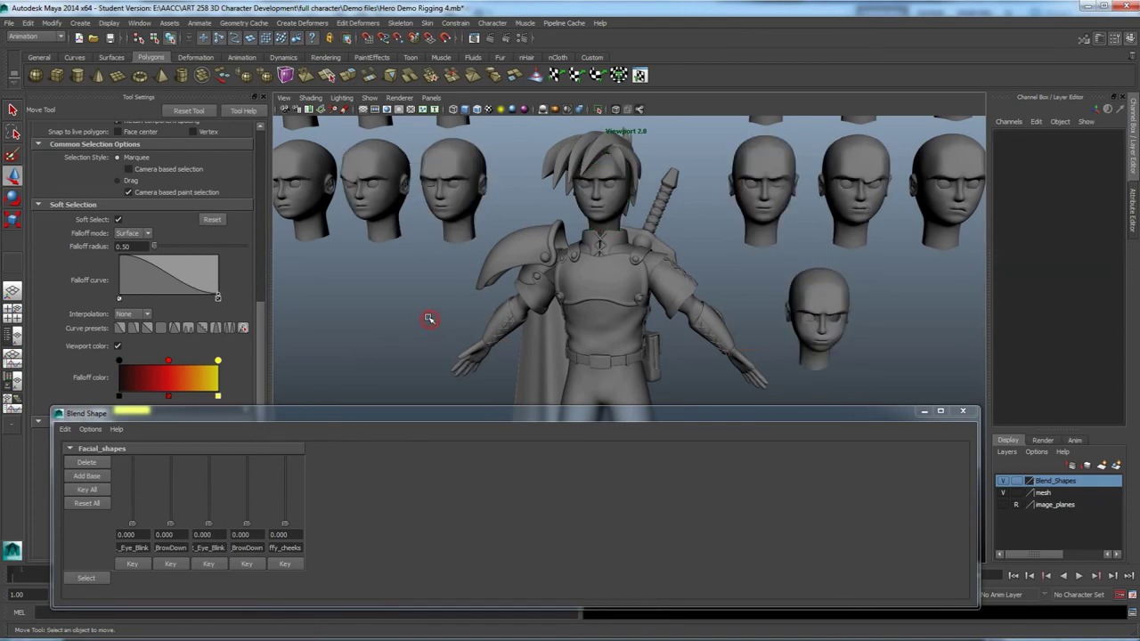
Hide the Blend_Shapes layer and add the puffy-cheeks head to it.
left_click(1003, 481)
mouse_move(574, 260)
left_mouse_down("alt")
mouse_move(554, 277)
mouse_move(576, 262)
left_mouse_up("alt")
scroll(576, 264, "up", 3)
middle_click_drag(577, 264, 584, 337, "alt")
left_click(941, 344)
right_click(1045, 479)
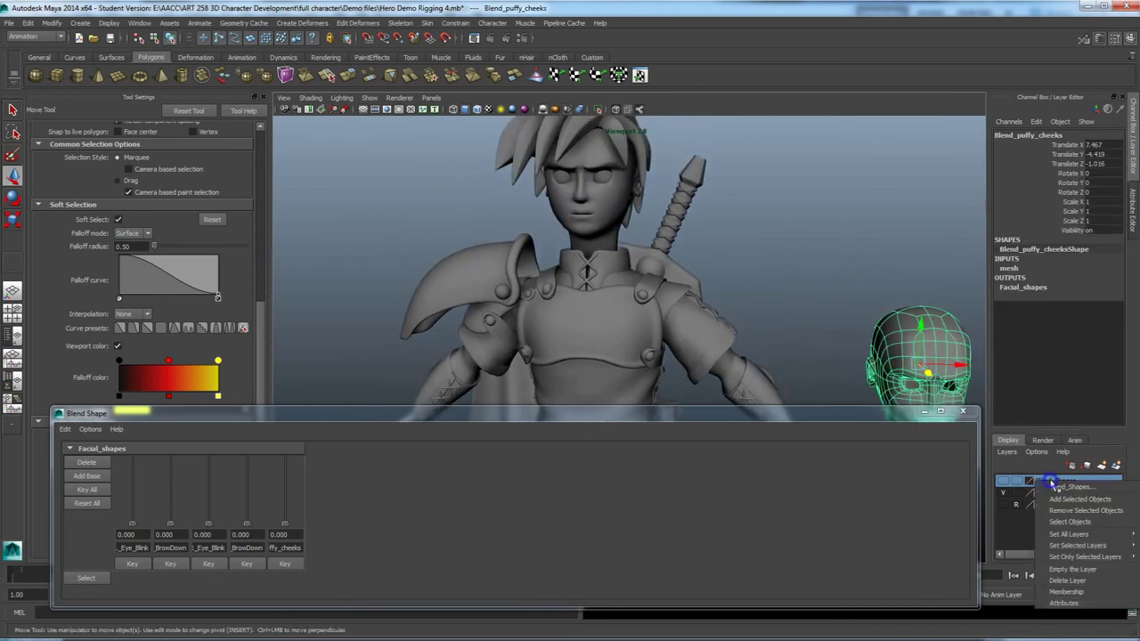
left_click(1068, 500)
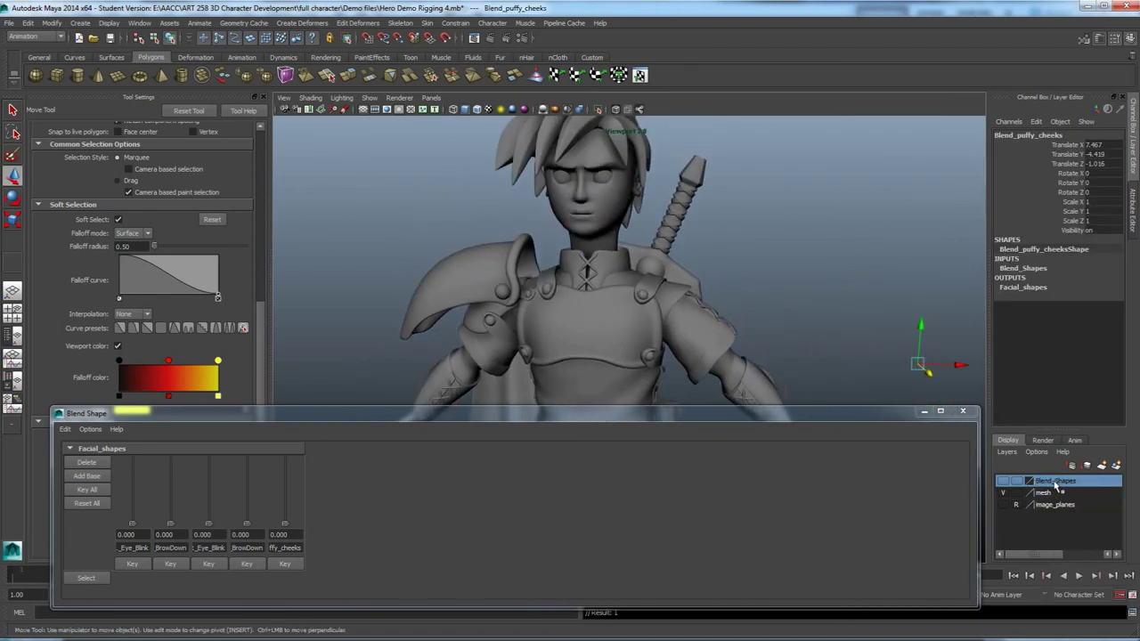
left_click(1003, 486)
left_click(1003, 486)
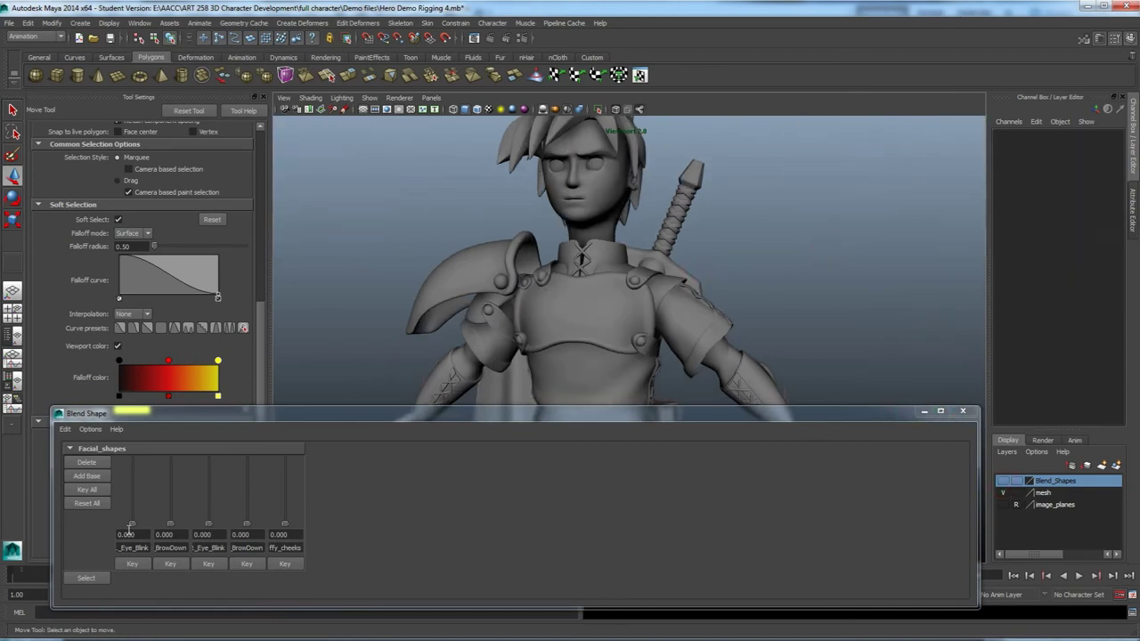
Raise the left eye-blink, left brow-down and puffy-cheeks weights to 1.000 to combine them on the hero's face.
left_click_drag(132, 529, 127, 456)
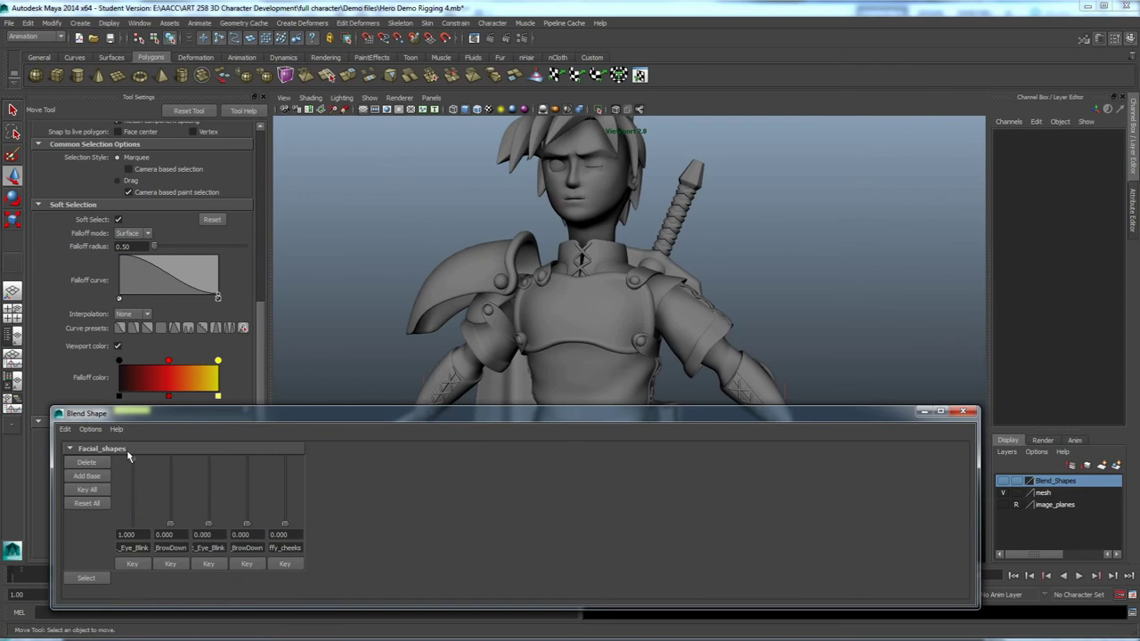
left_click_drag(172, 524, 163, 438)
left_click_drag(286, 517, 275, 415)
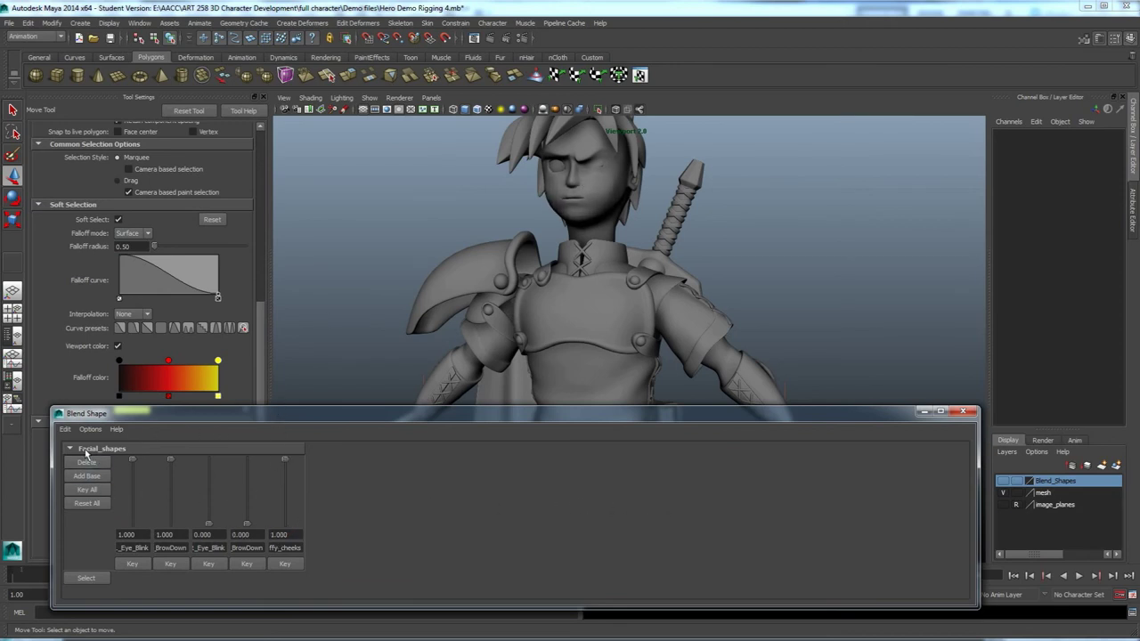
Try the horizontal slider orientation in the Blend Shape editor, then restore the vertical orientation.
left_click(68, 431)
mouse_move(92, 435)
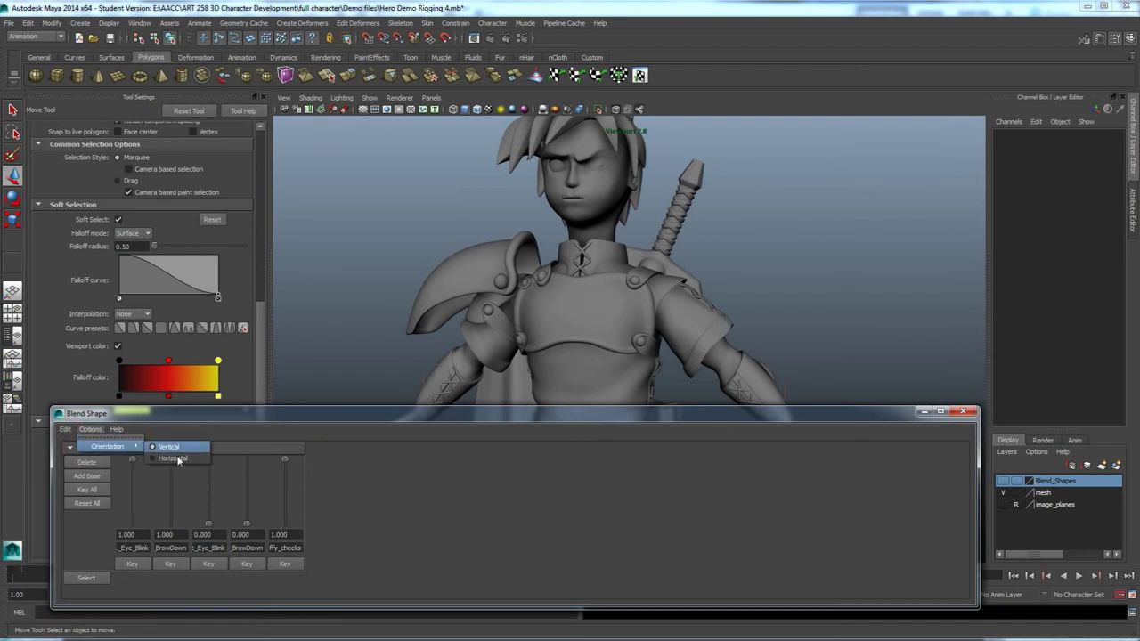
left_click(178, 459)
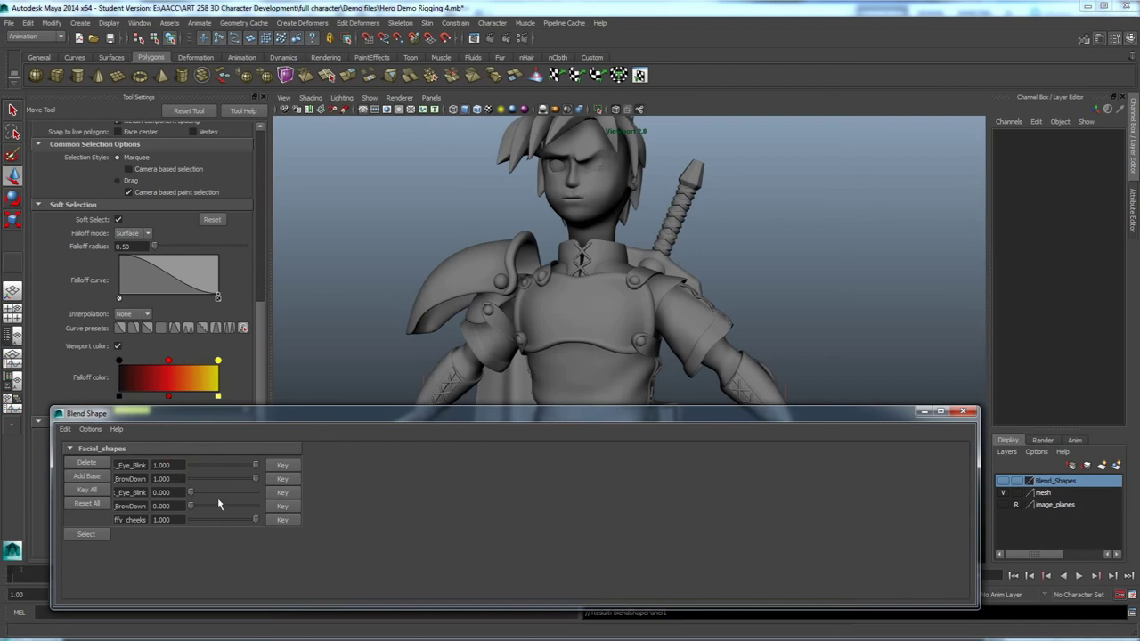
left_click(91, 429)
mouse_move(112, 448)
left_click(168, 448)
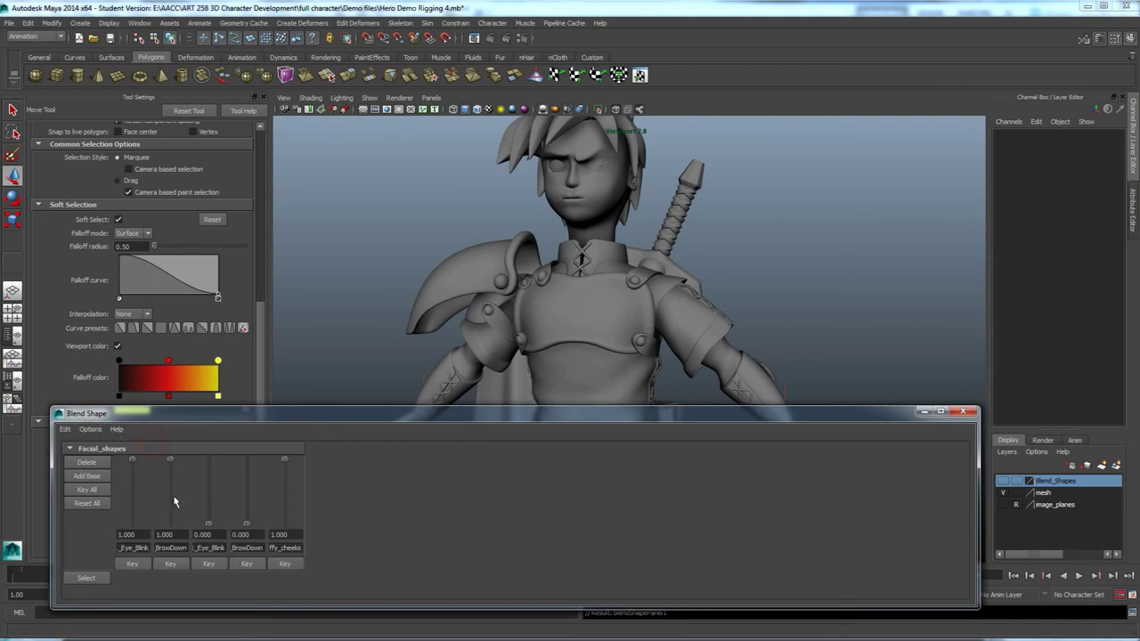
mouse_move(540, 254)
left_mouse_down("alt")
mouse_move(619, 264)
mouse_move(525, 272)
left_mouse_up("alt")
scroll(525, 273, "down", 3)
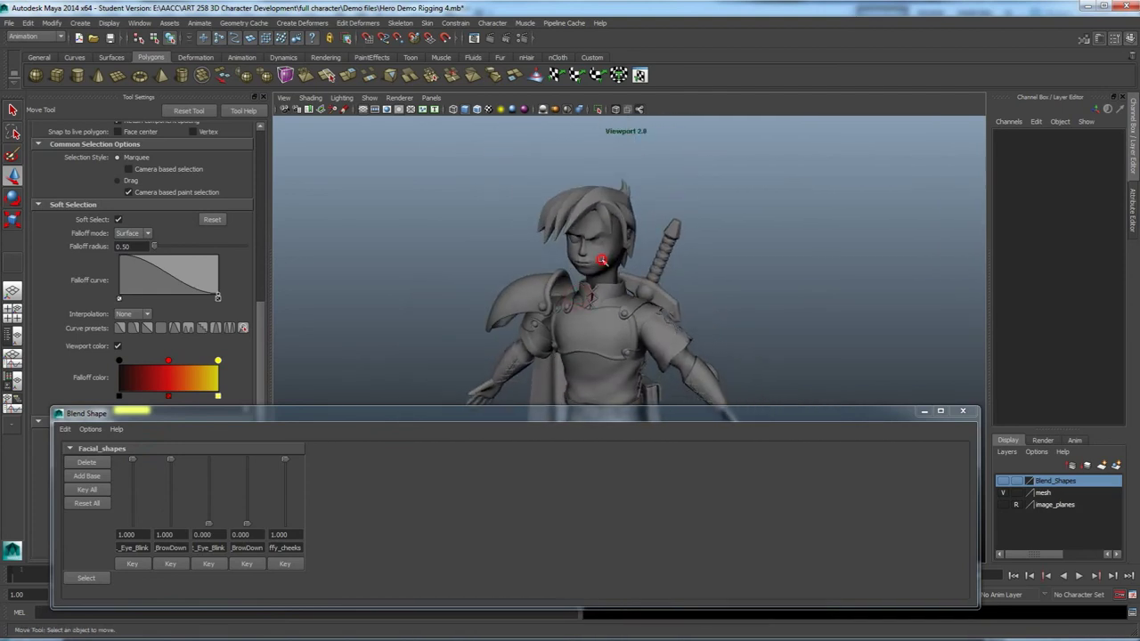
Examine the combined blink, brow-down and puffy-cheeks expression on the hero's face from several angles and distances.
left_click(603, 260)
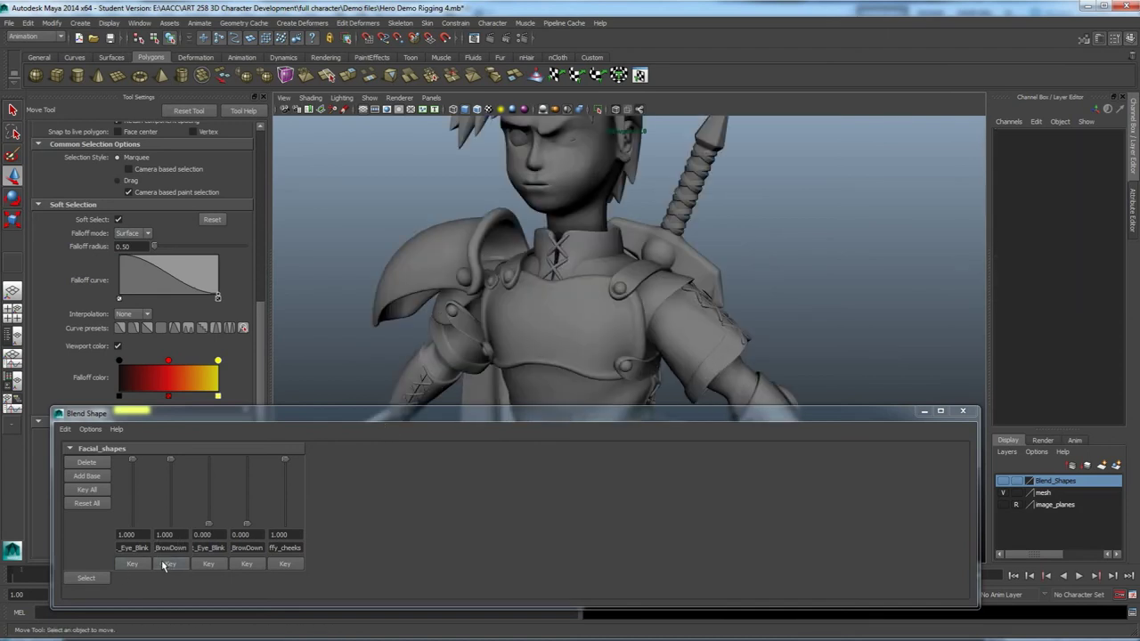
middle_click_drag(441, 321, 461, 359, "alt")
left_click_drag(461, 359, 468, 333, "alt")
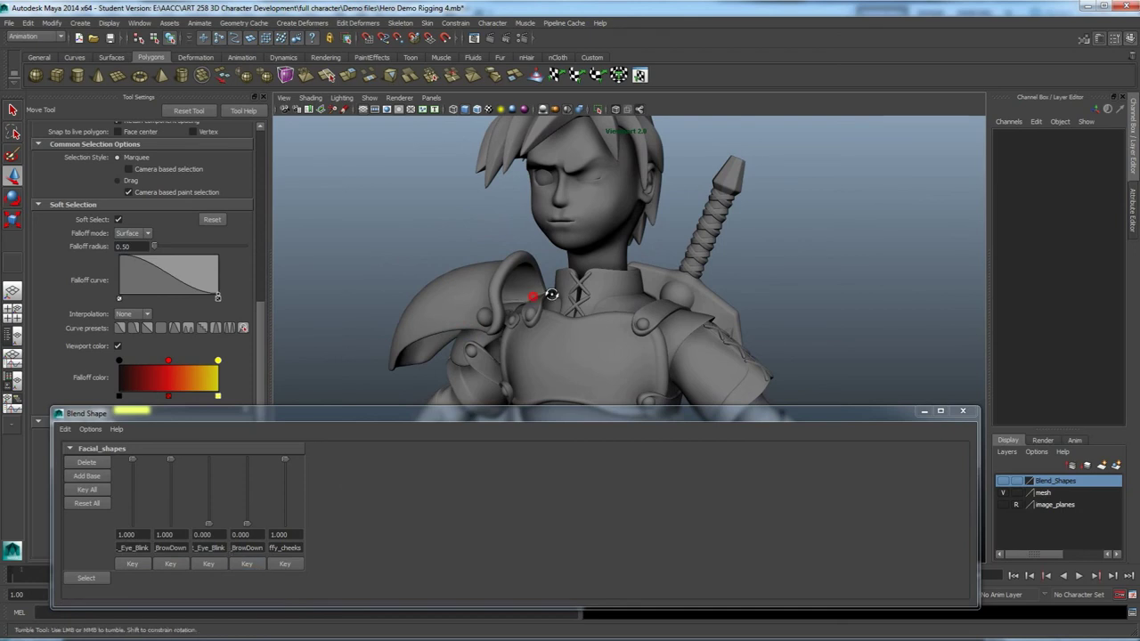
left_click_drag(528, 298, 512, 327, "alt")
left_click_drag(514, 284, 538, 243, "alt")
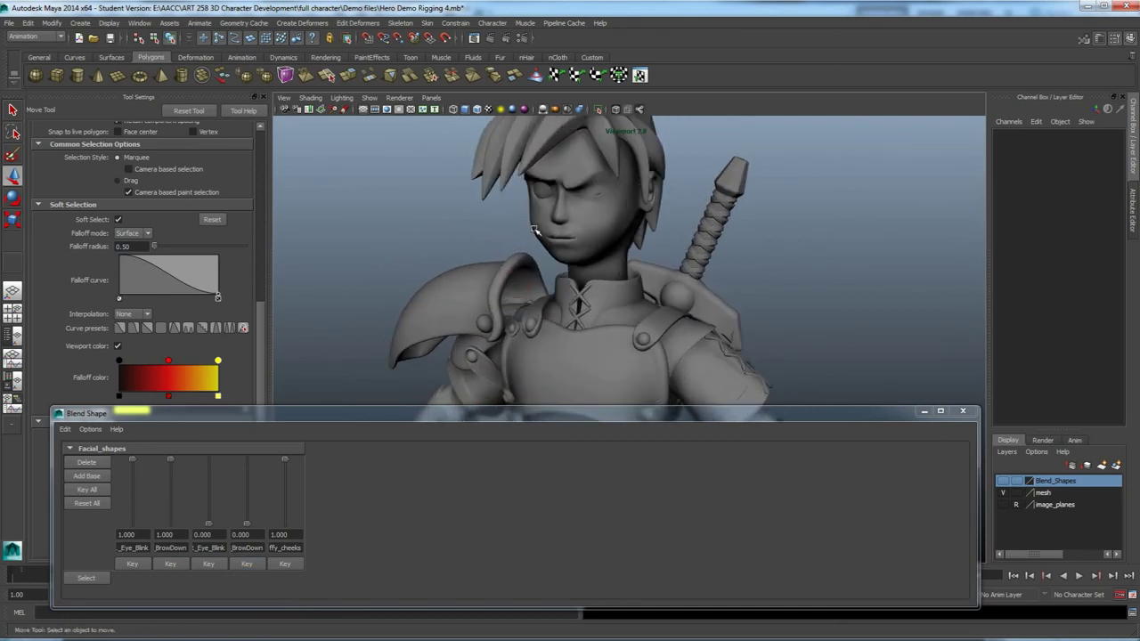
scroll(559, 280, "down", 5)
middle_click_drag(559, 303, 569, 238, "alt")
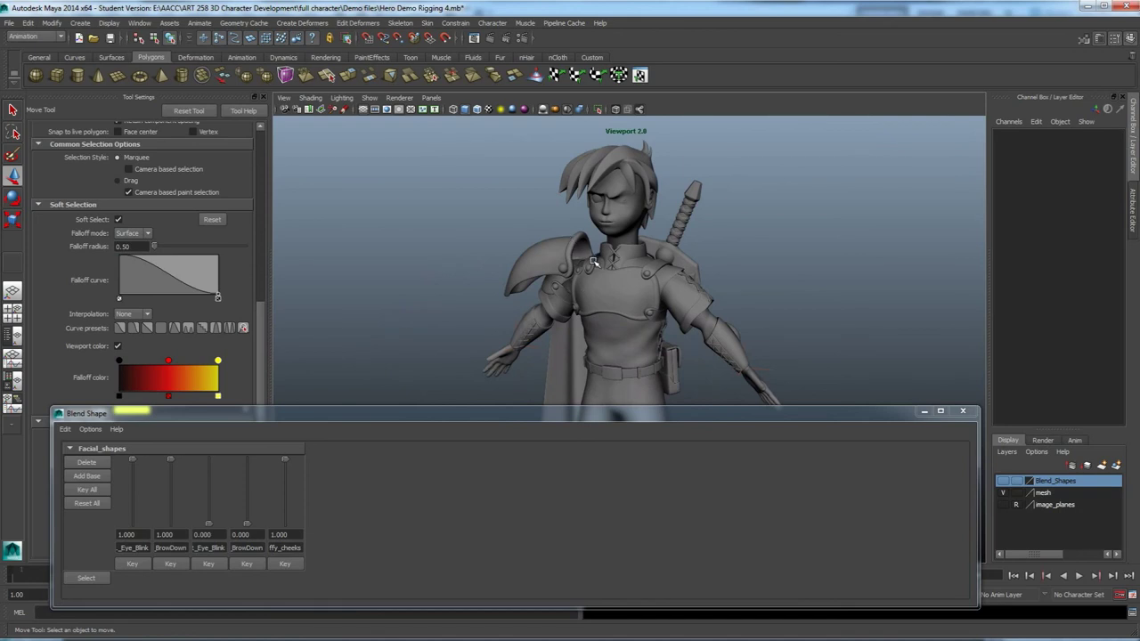
middle_click_drag(593, 263, 552, 317, "alt")
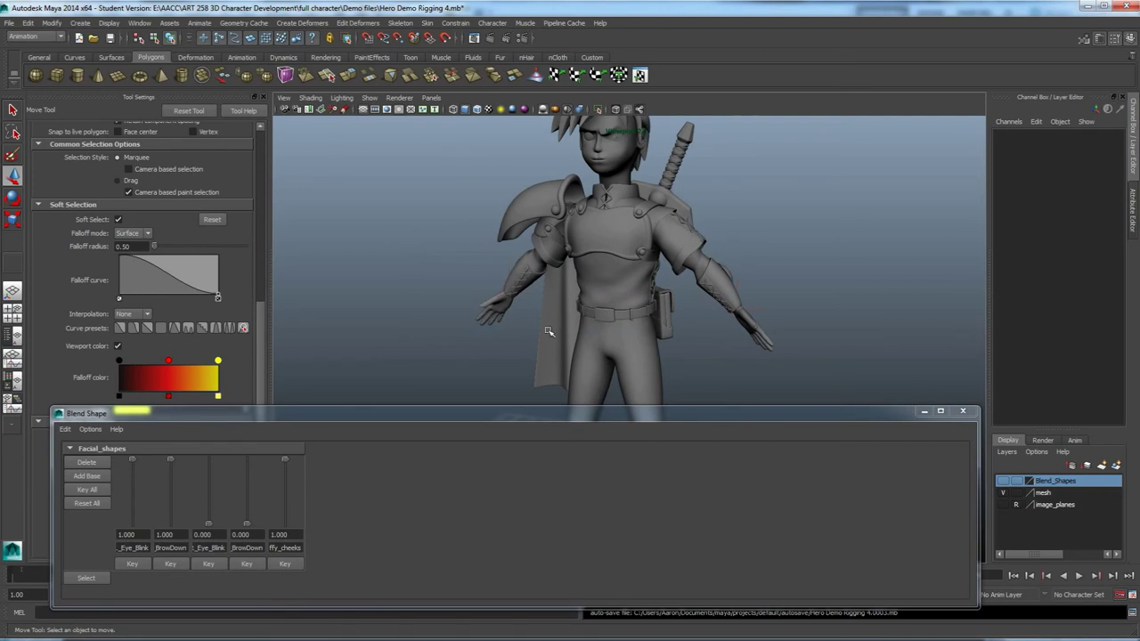
Reset the puffy-cheeks, left brow-down and left eye-blink weights to 0.000 and close the Blend Shape editor.
left_click_drag(286, 463, 290, 536)
left_click_drag(171, 460, 178, 559)
left_click_drag(132, 459, 139, 535)
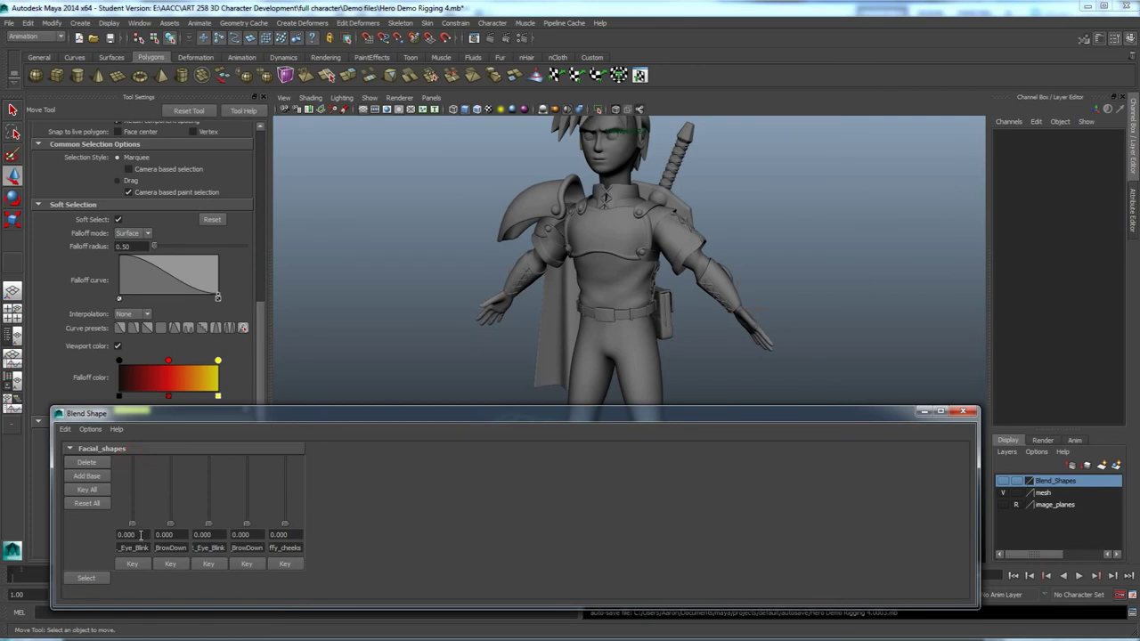
left_click_drag(635, 209, 628, 275, "alt")
scroll(628, 274, "up", 3)
middle_click_drag(651, 253, 651, 317, "alt")
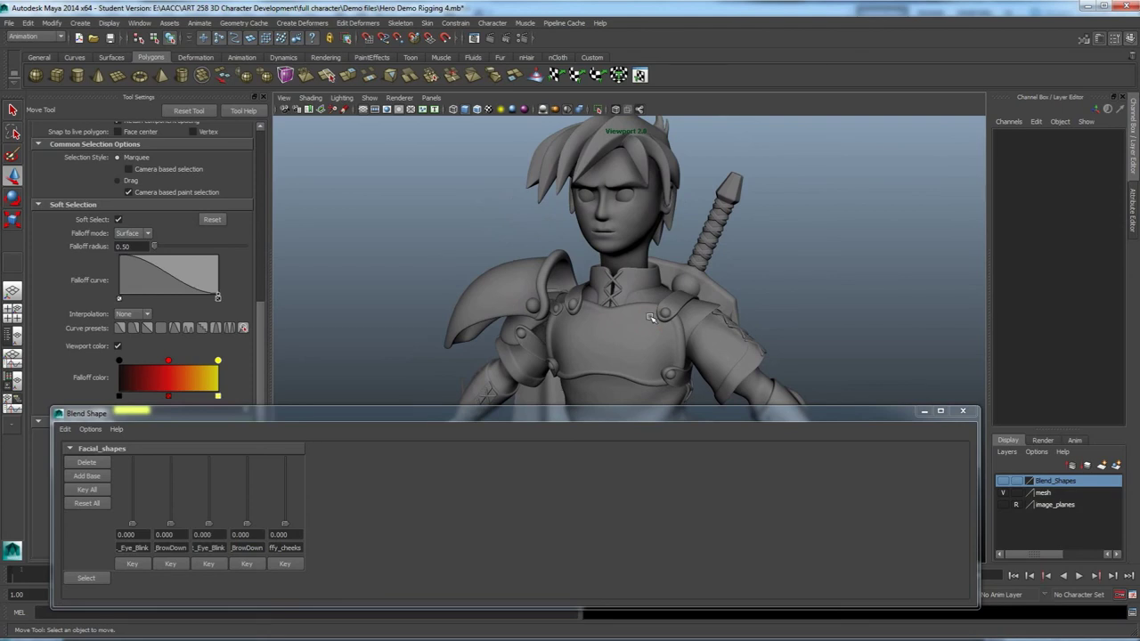
left_click_drag(651, 317, 708, 284, "alt")
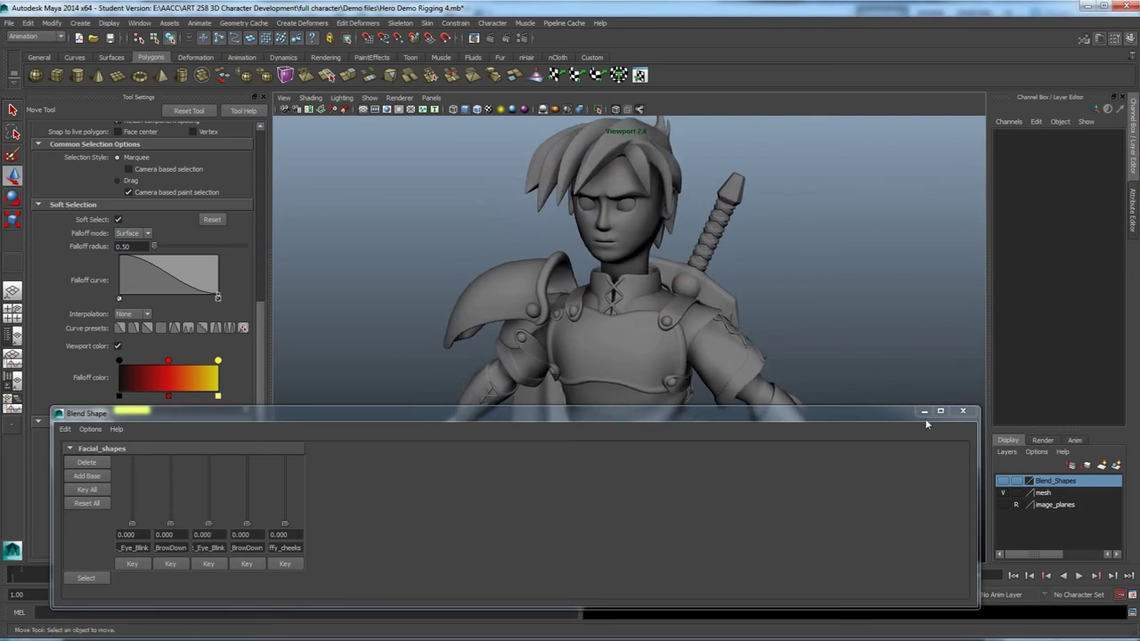
left_click(964, 413)
middle_click_drag(730, 371, 726, 356, "alt")
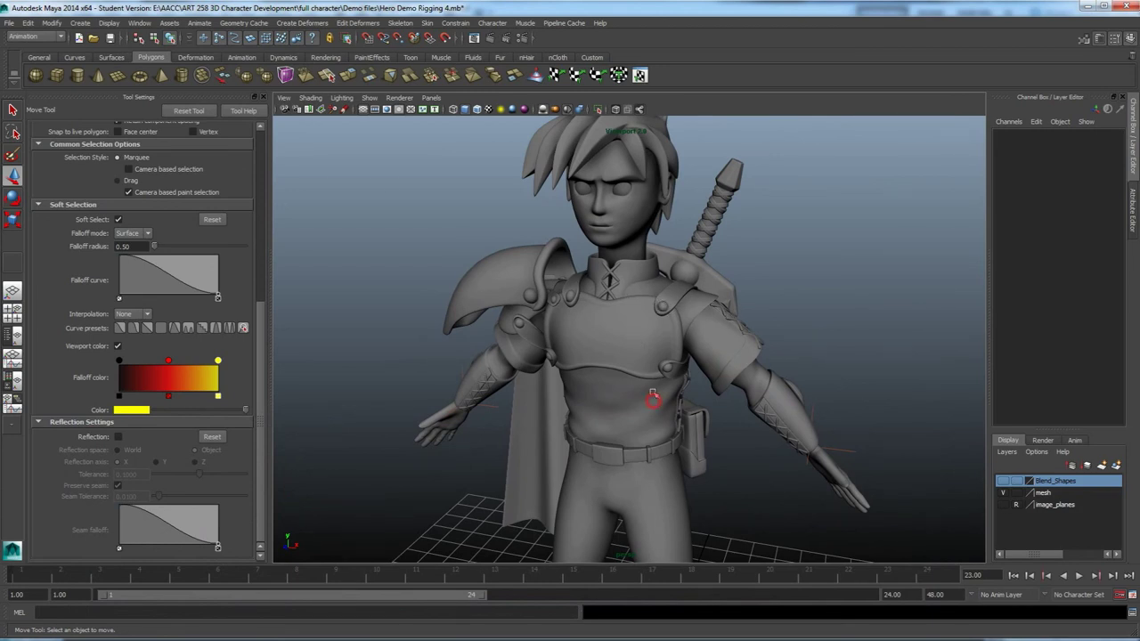
Select the hero's body mesh, open the Hypergraph Hierarchy, enlarge its window and frame the whole hierarchy.
left_click(613, 384)
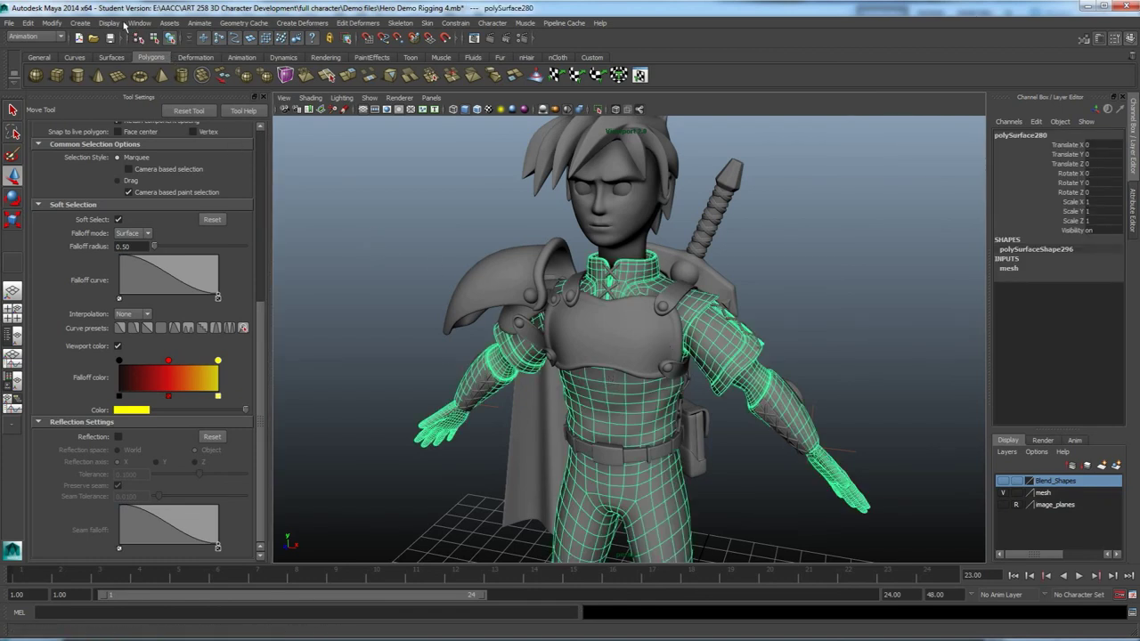
left_click(139, 22)
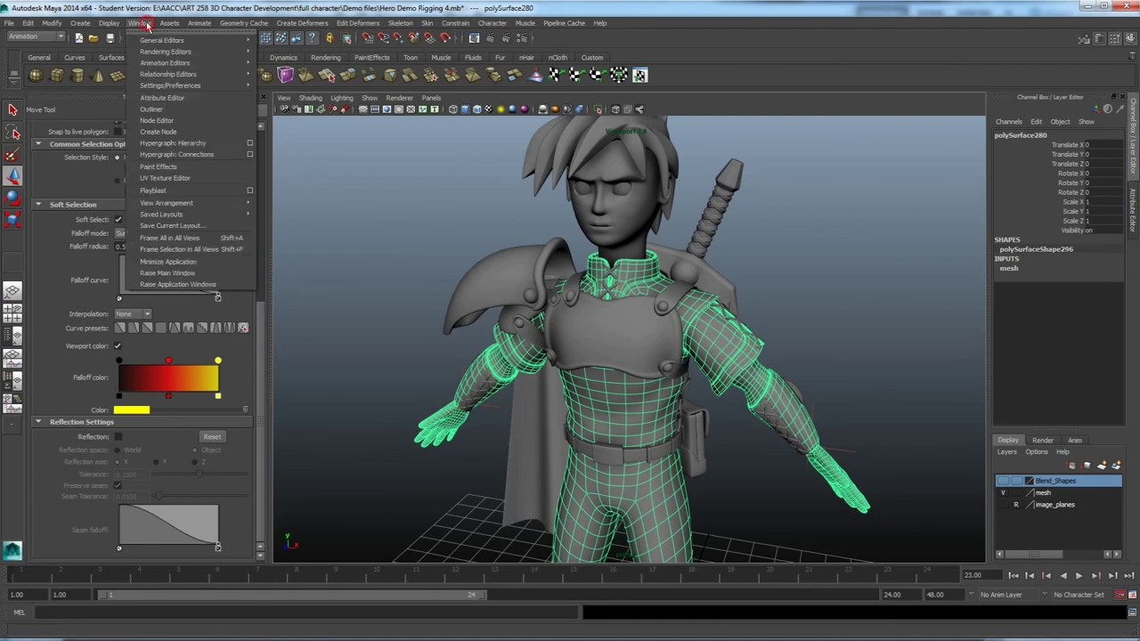
left_click(192, 144)
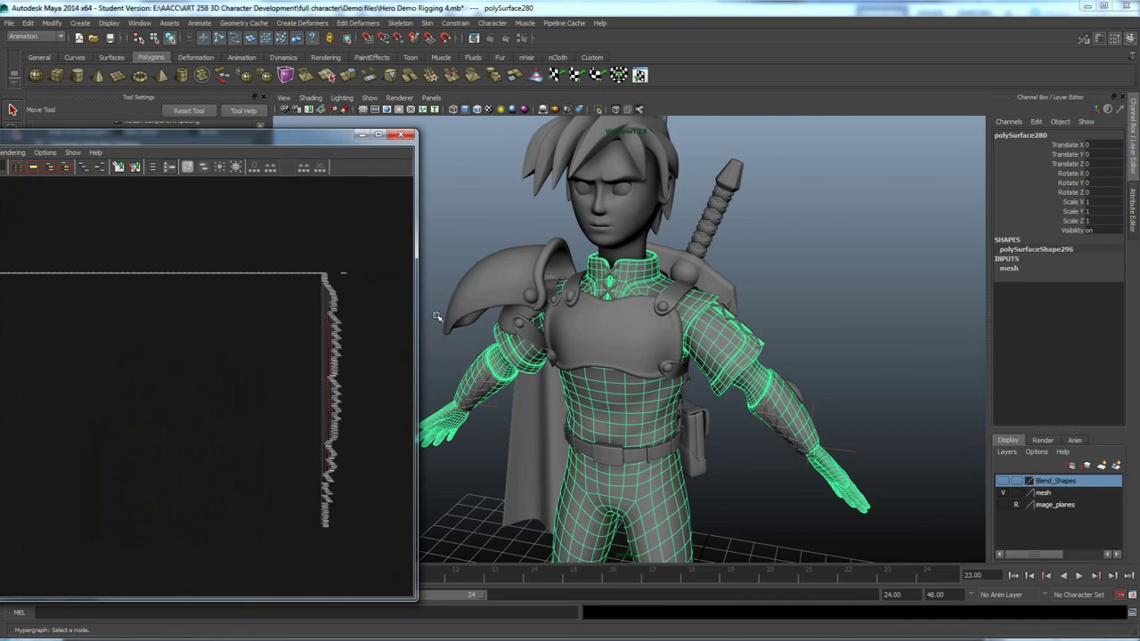
left_click_drag(418, 311, 495, 311)
left_click_drag(305, 137, 429, 156)
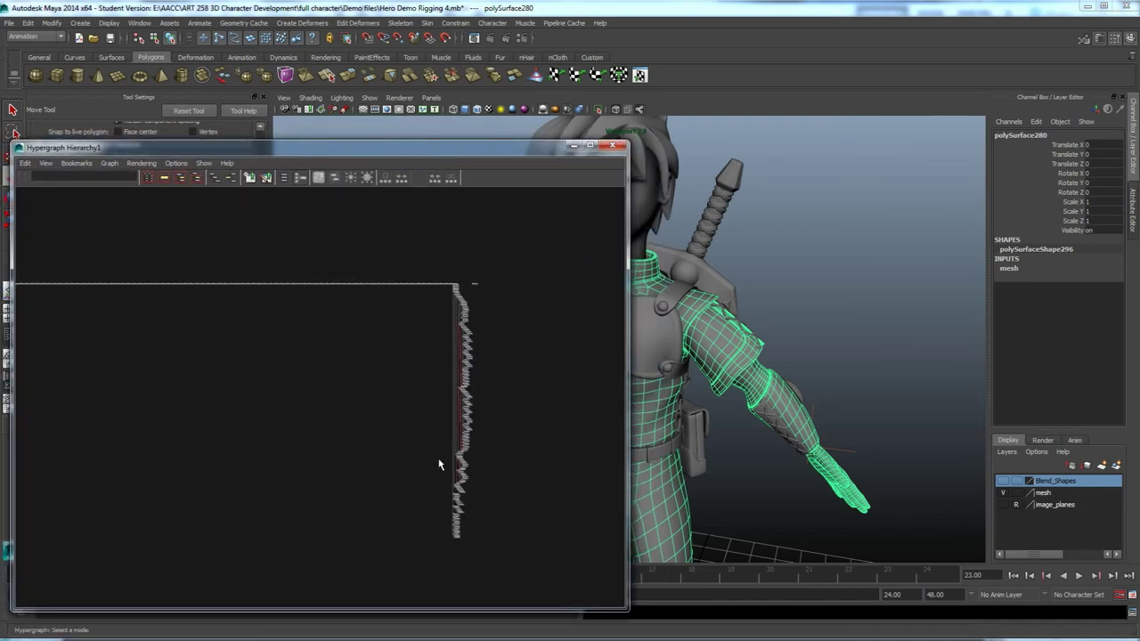
left_click(148, 178)
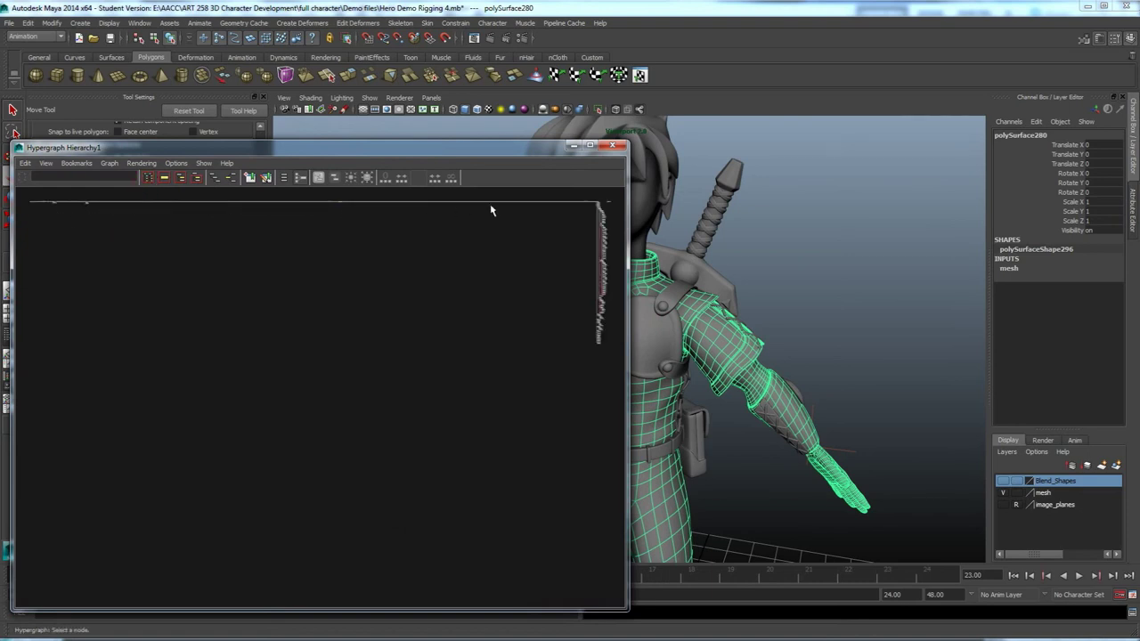
Inspect the ungrouped nodes in the hierarchy, selecting individual ones to locate their meshes on the hero.
middle_click_drag(297, 266, 377, 472, "alt")
scroll(308, 365, "up", 4)
scroll(329, 421, "up", 7)
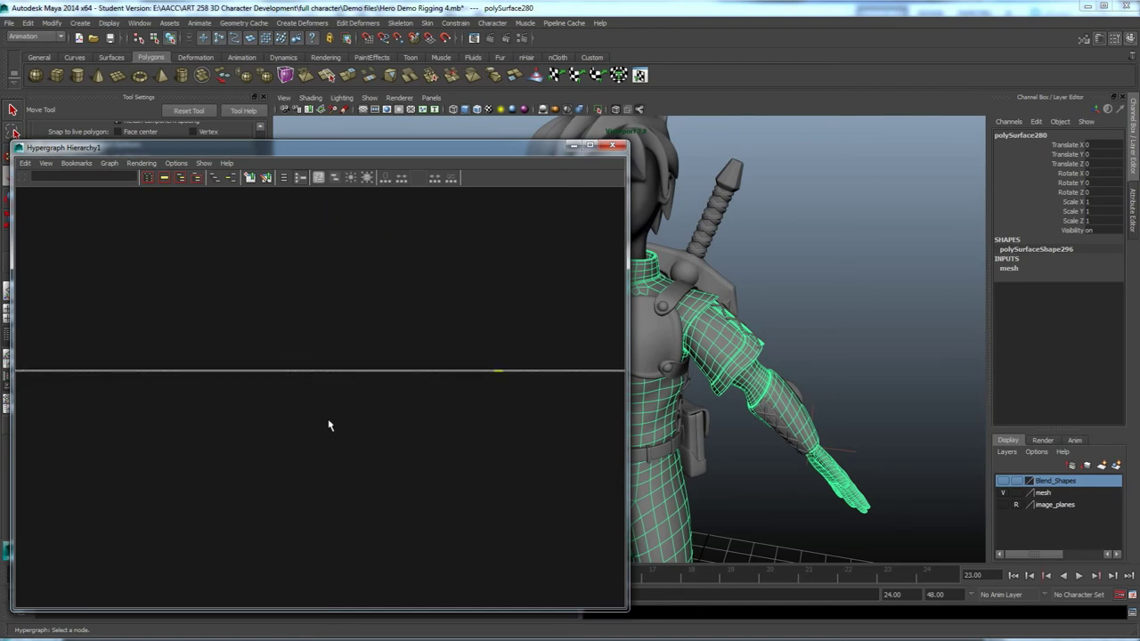
middle_click_drag(324, 363, 328, 474, "alt")
scroll(328, 480, "up", 3)
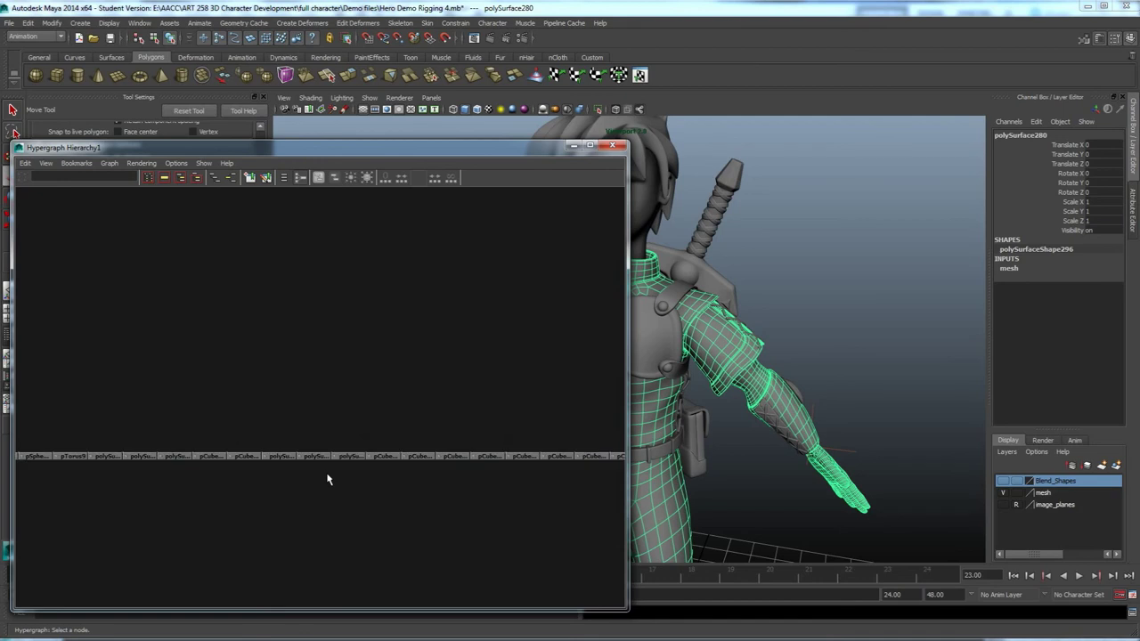
left_click(310, 481)
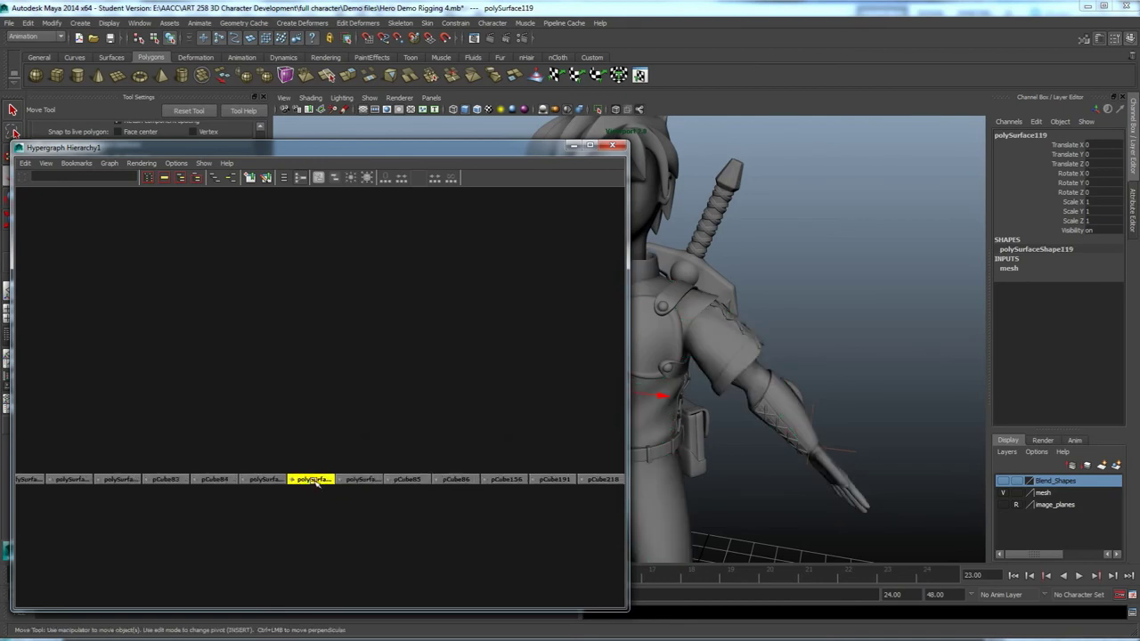
middle_click_drag(675, 371, 756, 375, "alt")
left_click_drag(755, 375, 728, 392, "alt")
left_click(361, 479)
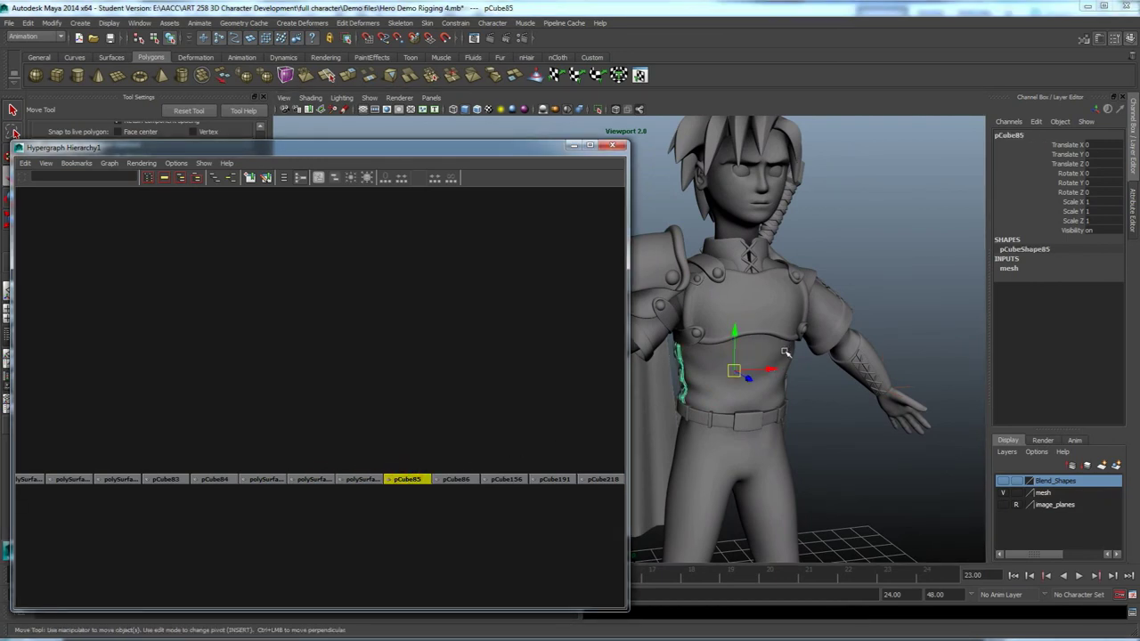
left_click(417, 380)
scroll(417, 380, "down", 8)
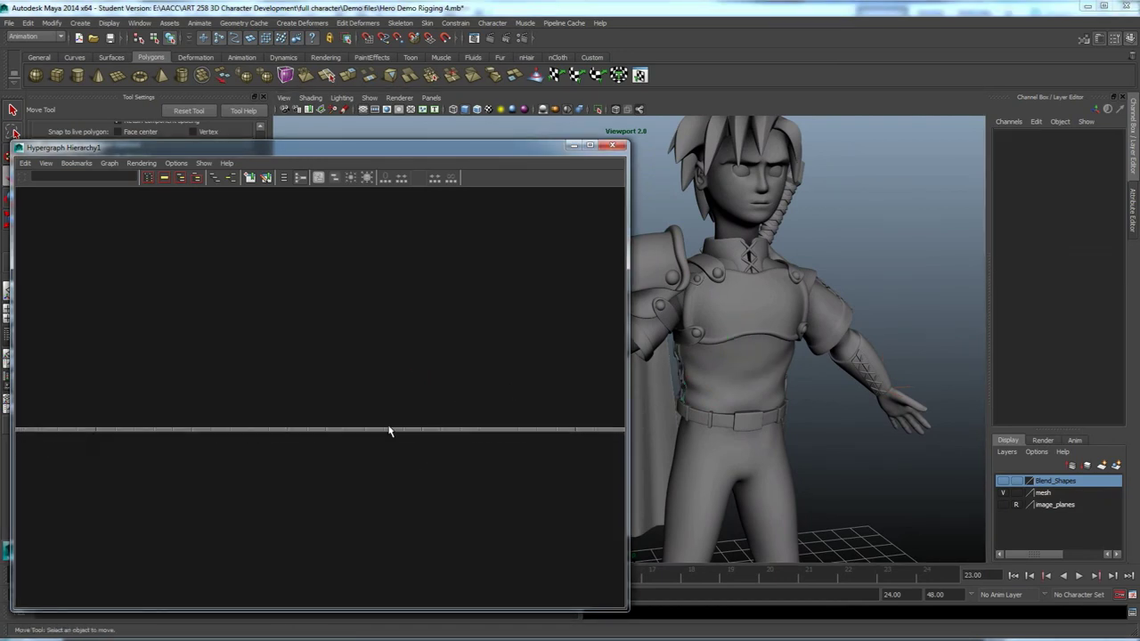
scroll(328, 415, "down", 6)
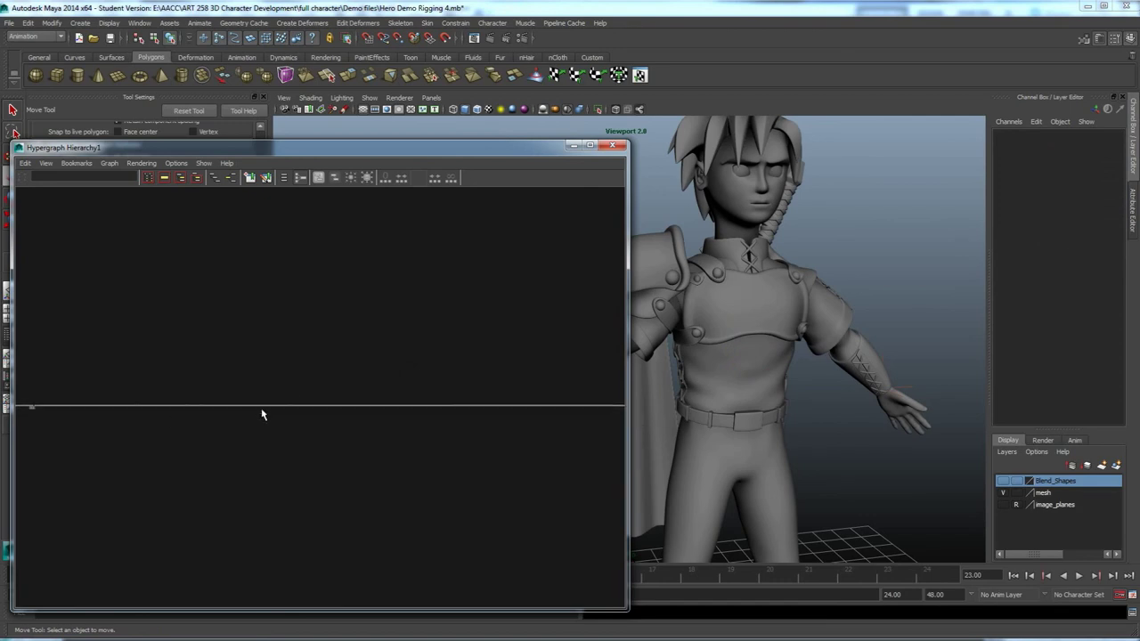
middle_click_drag(340, 442, 252, 376, "alt")
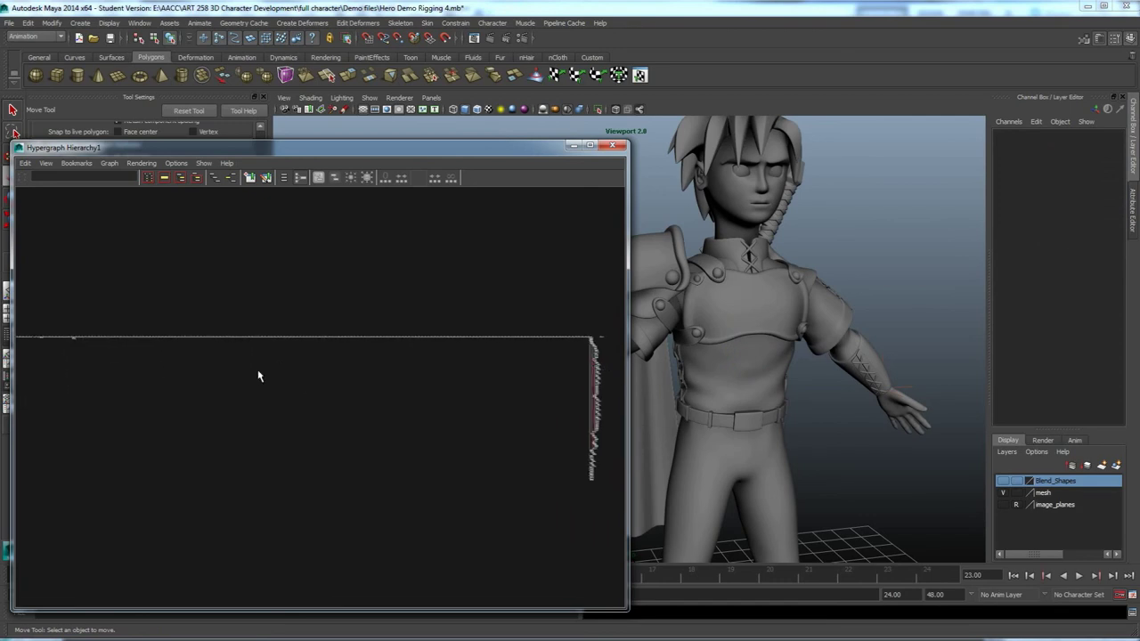
left_click_drag(740, 382, 805, 370, "alt")
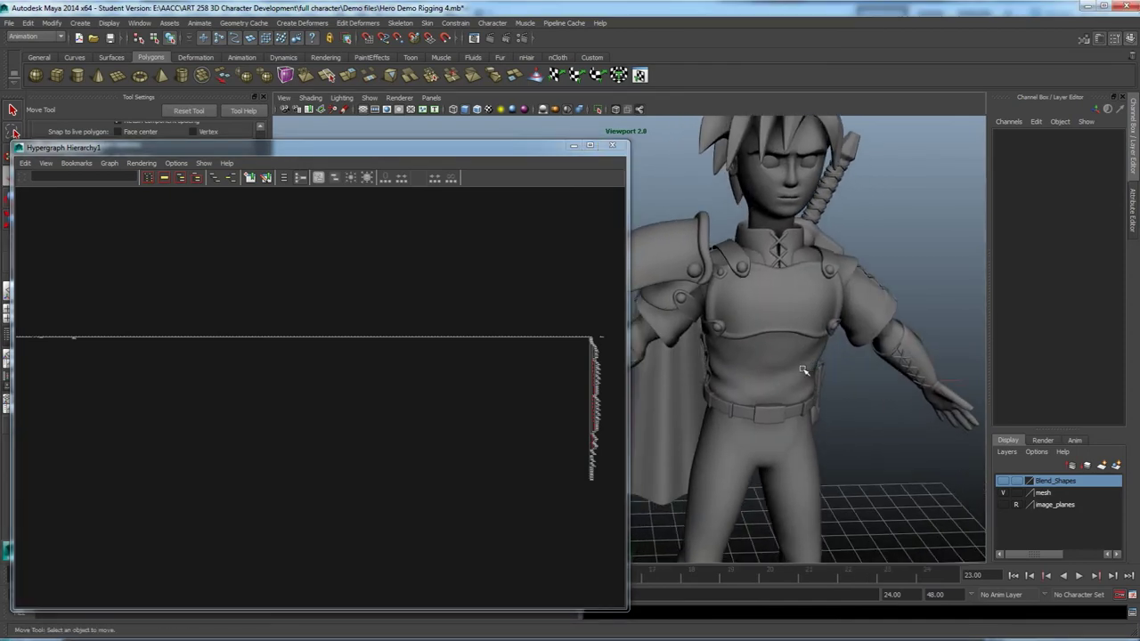
mouse_move(813, 354)
left_mouse_down("alt")
mouse_move(814, 333)
mouse_move(801, 338)
mouse_move(809, 352)
mouse_move(799, 362)
mouse_move(822, 312)
left_mouse_up("alt")
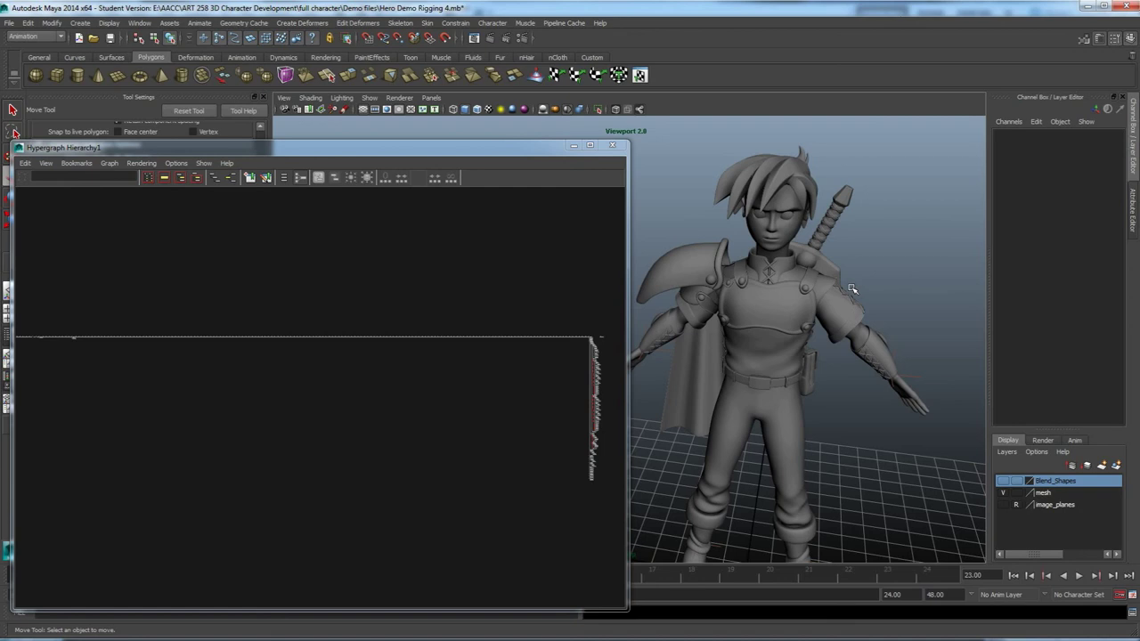
left_click_drag(843, 327, 821, 309, "alt")
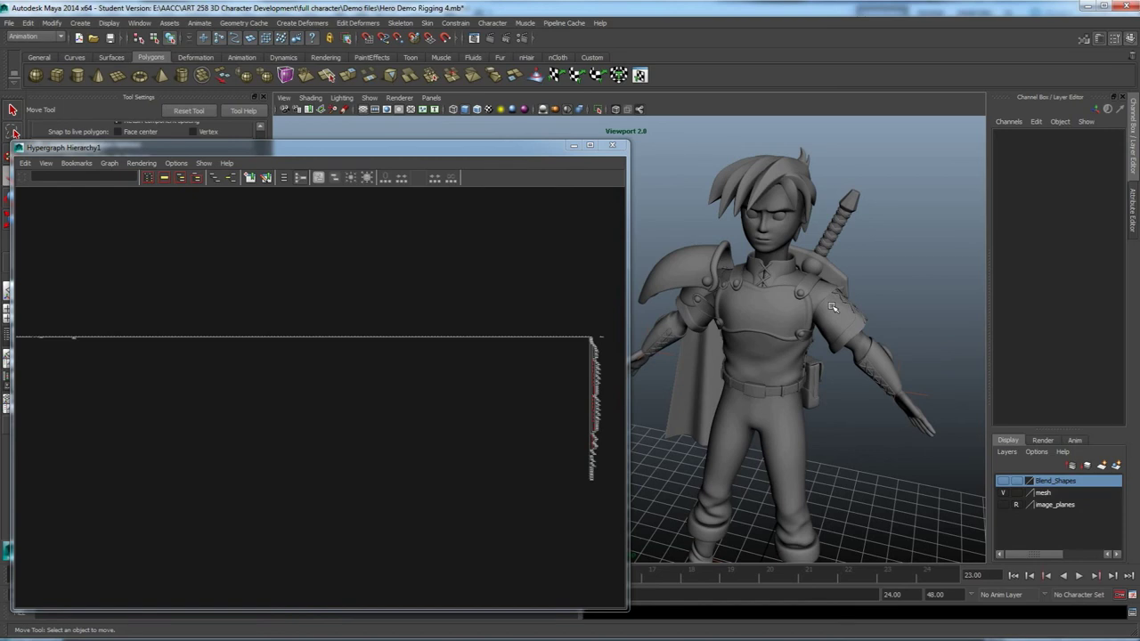
left_click_drag(843, 305, 813, 314, "alt")
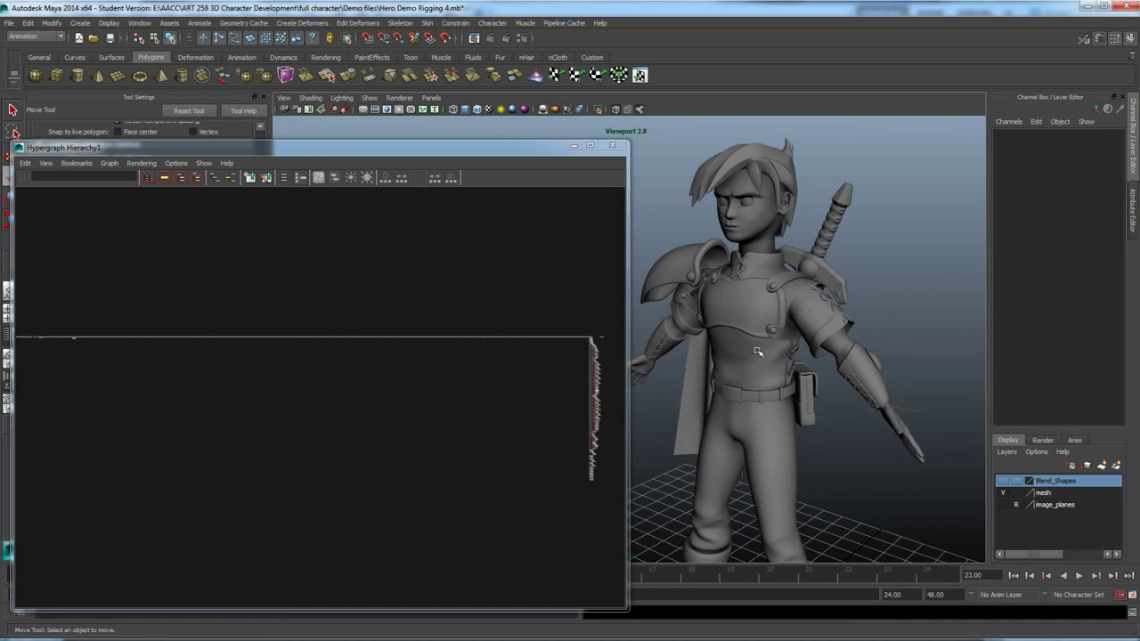
left_click_drag(756, 357, 782, 369, "alt")
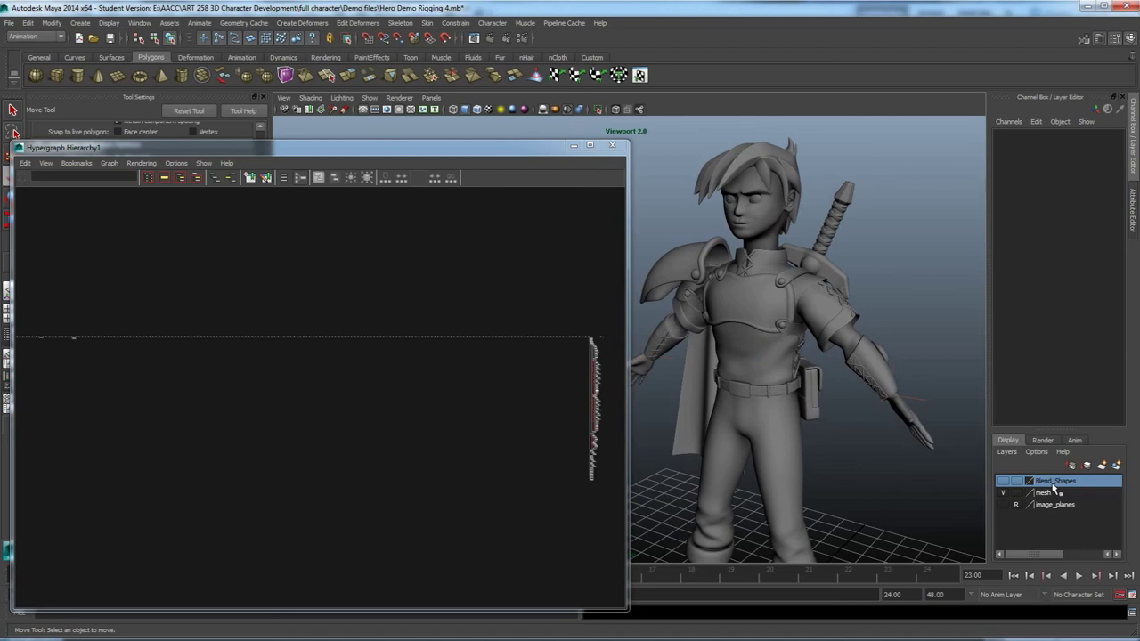
Show the Blend_Shapes layer and move the Hypergraph window clear of the target heads.
left_click(1003, 481)
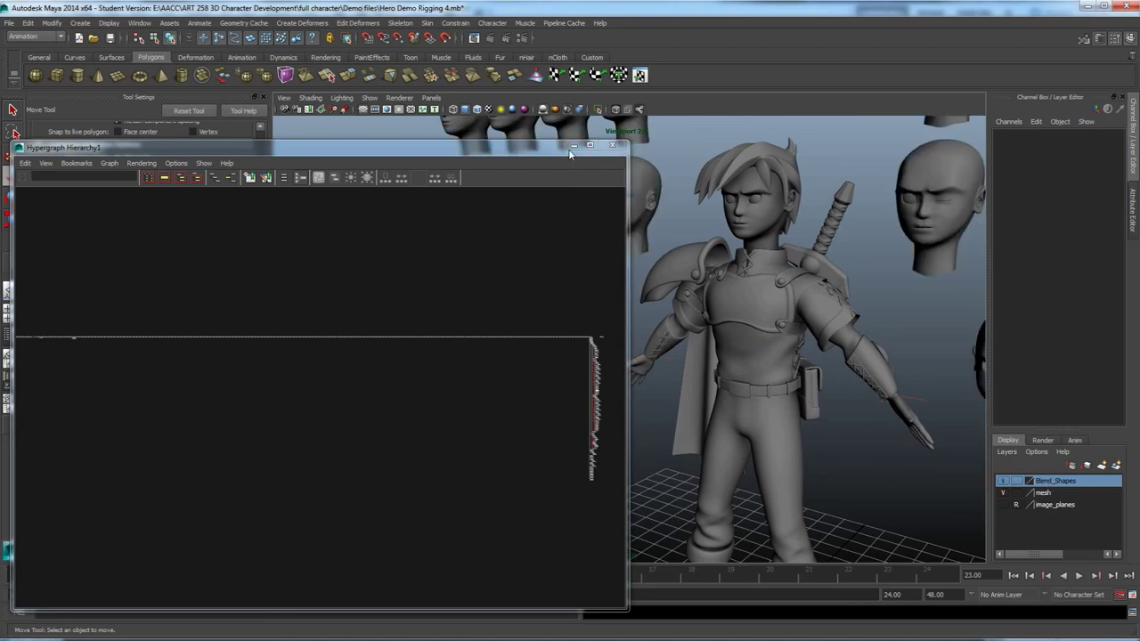
left_click_drag(572, 148, 518, 332)
scroll(766, 260, "down", 3)
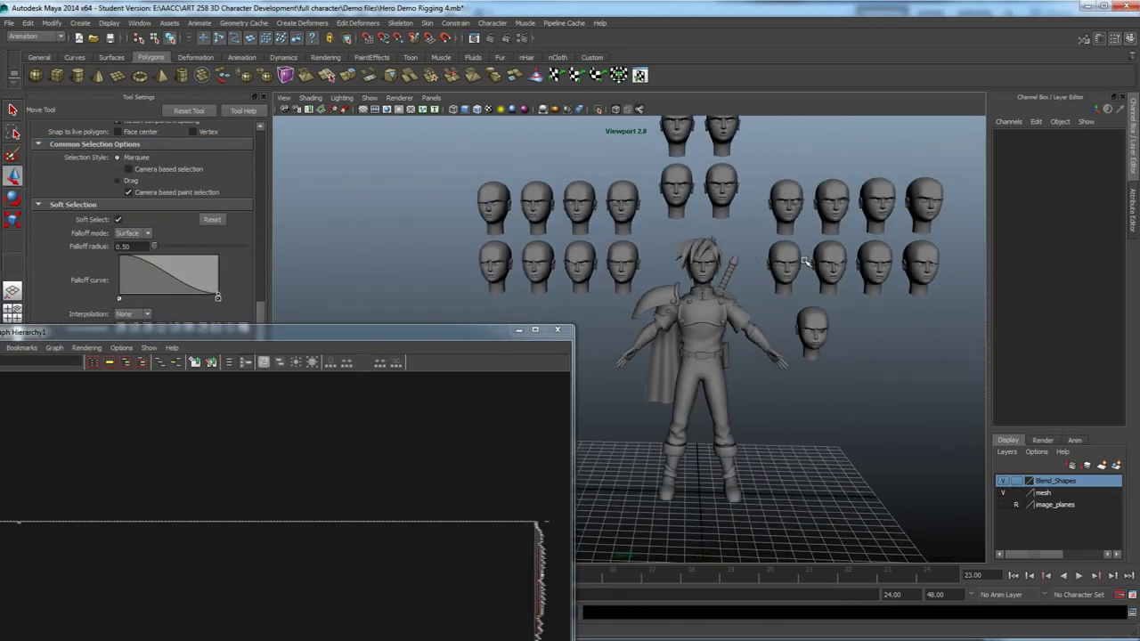
left_click_drag(820, 267, 838, 341, "alt")
middle_click_drag(846, 351, 750, 366, "alt")
Select all the blend shape target heads around the hero, leaving the hero out, and group them.
left_click_drag(884, 381, 704, 191)
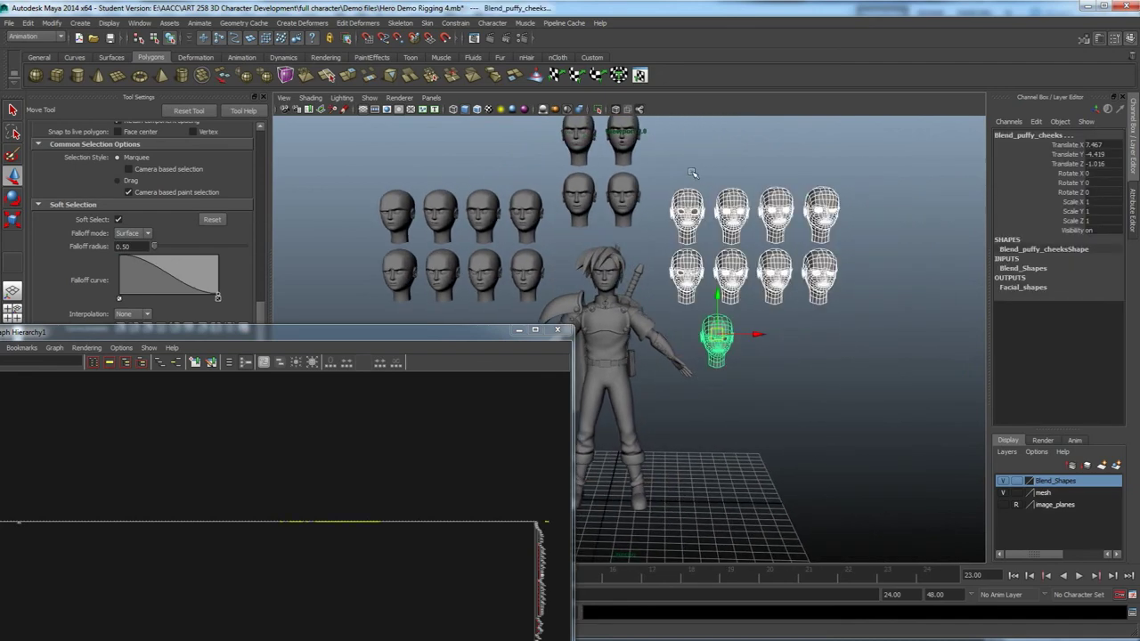
left_click_drag(705, 264, 726, 325, "ctrl+shift")
middle_click_drag(617, 162, 644, 220, "alt")
left_click(555, 268)
middle_click_drag(407, 241, 537, 227, "alt")
left_click_drag(506, 215, 706, 342)
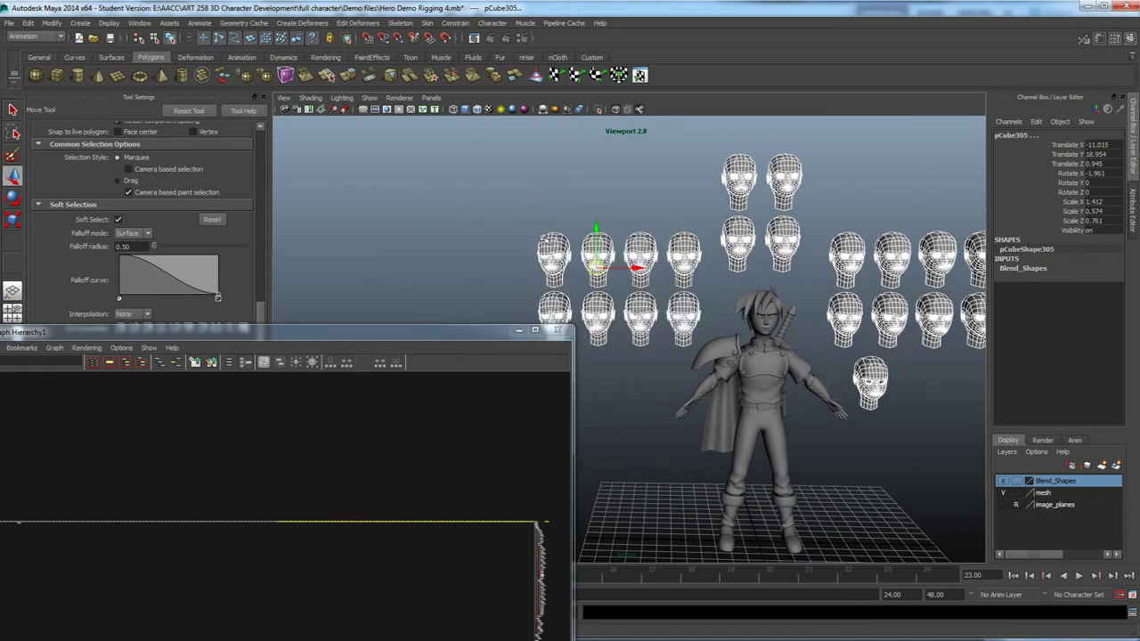
left_click_drag(503, 211, 597, 267, "ctrl")
left_click_drag(583, 203, 653, 268, "shift")
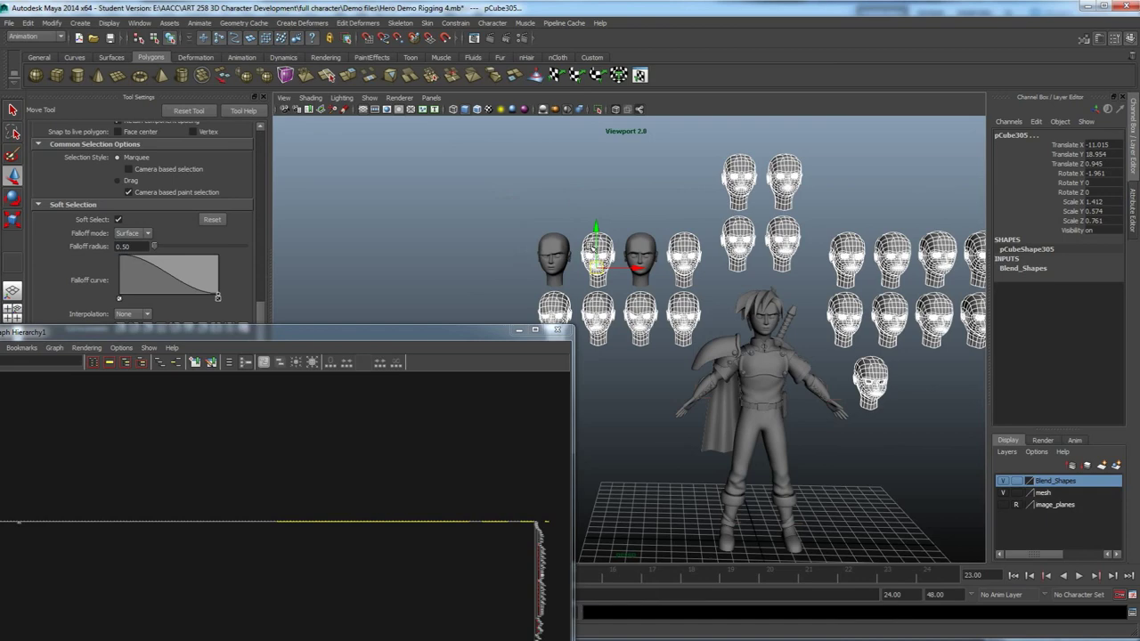
left_click_drag(489, 191, 670, 289)
middle_click_drag(762, 290, 656, 240, "alt")
scroll(664, 251, "down", 2)
middle_click_drag(678, 278, 714, 275, "alt")
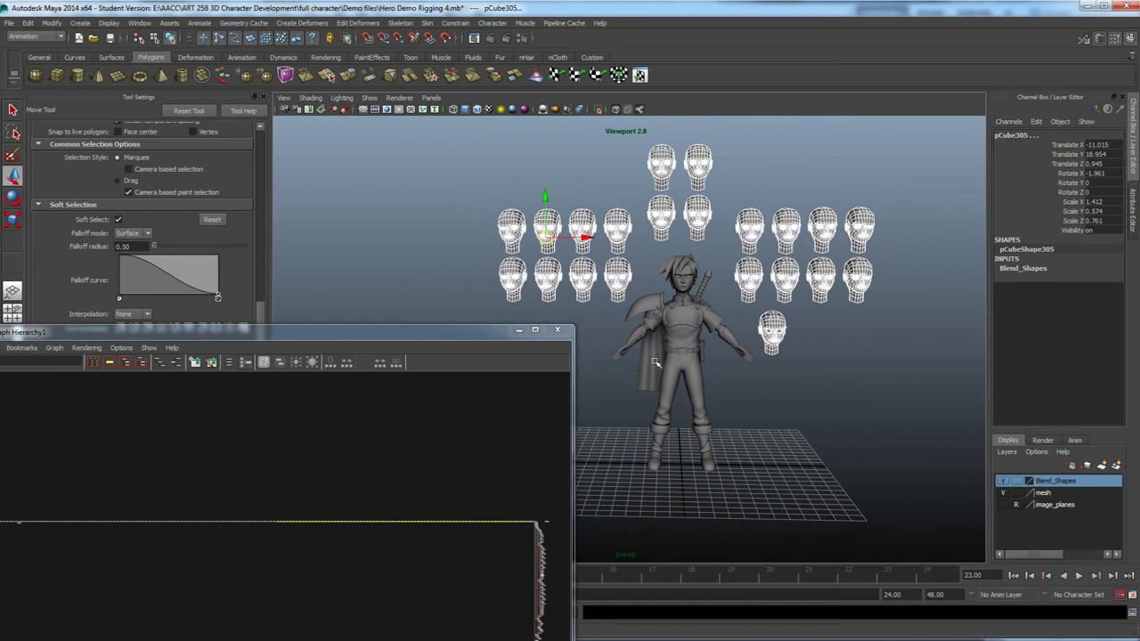
key("ctrl+g")
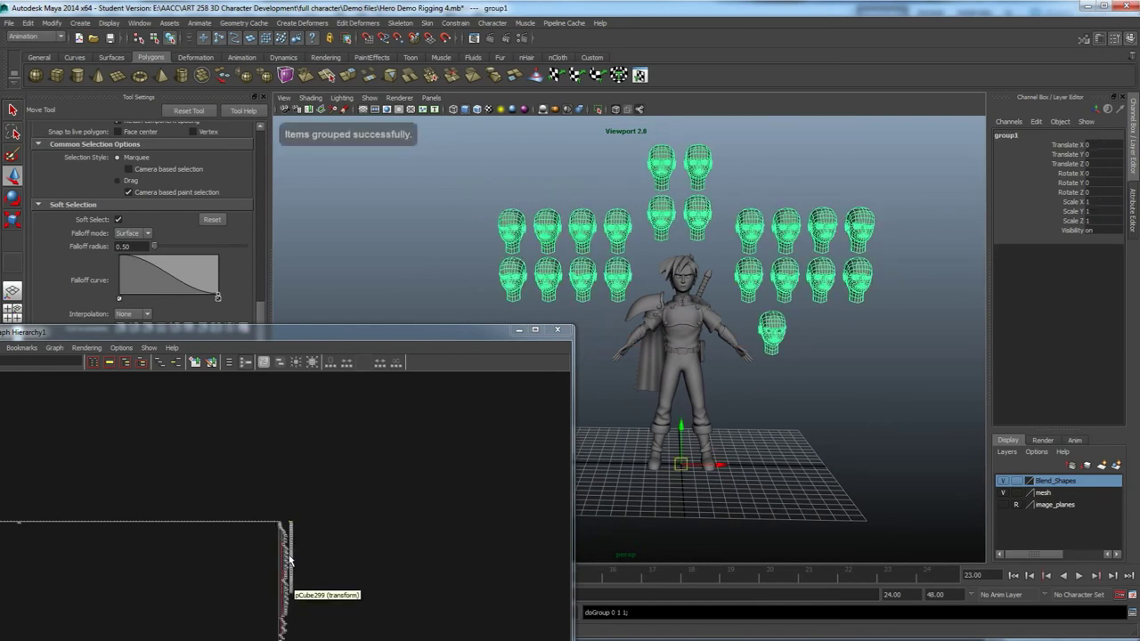
Check the new group of heads in the hierarchy and hide the Blend_Shapes layer.
mouse_move(343, 540)
middle_mouse_down("alt")
mouse_move(427, 488)
mouse_move(345, 544)
middle_mouse_up("alt")
scroll(427, 488, "up", 7)
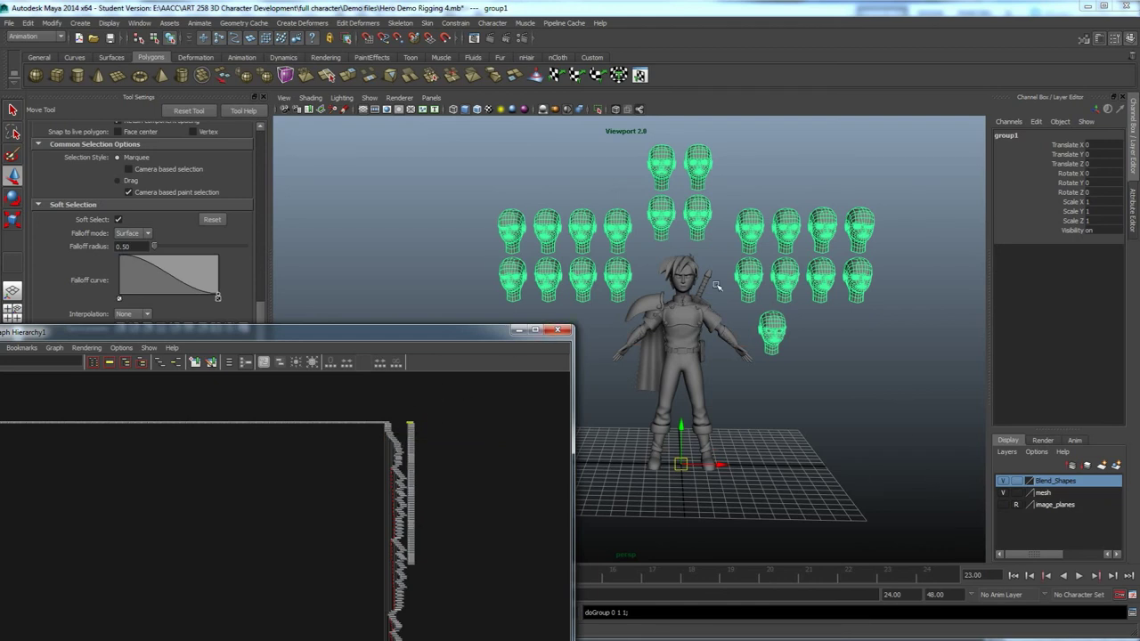
left_click(1002, 481)
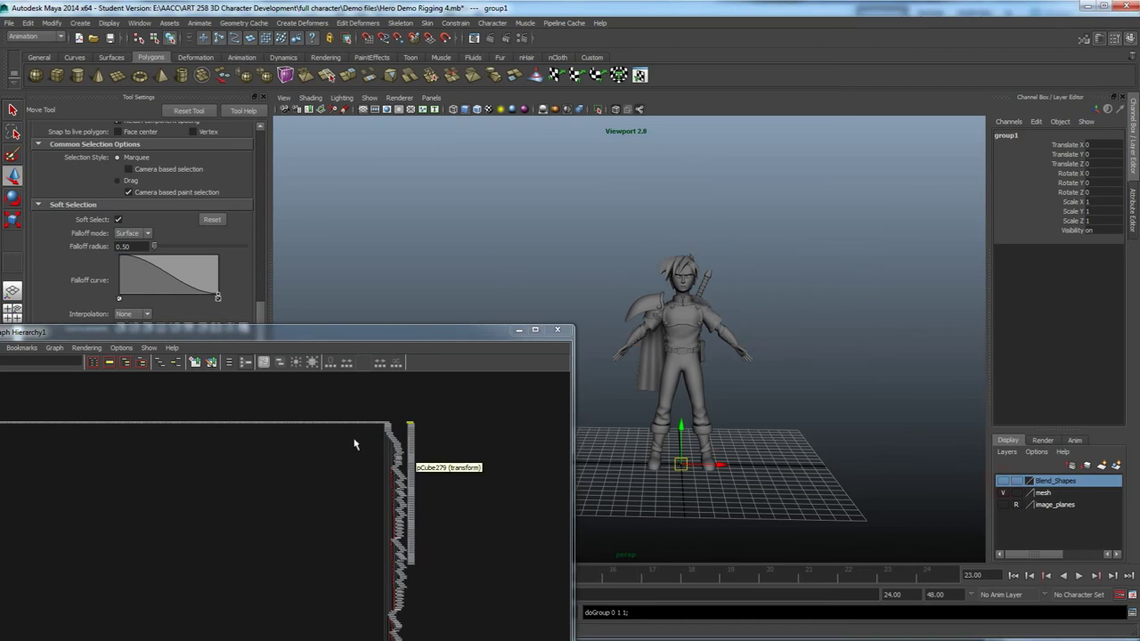
Select the hero's body mesh to locate its node in the hierarchy.
middle_click_drag(297, 459, 447, 475, "alt")
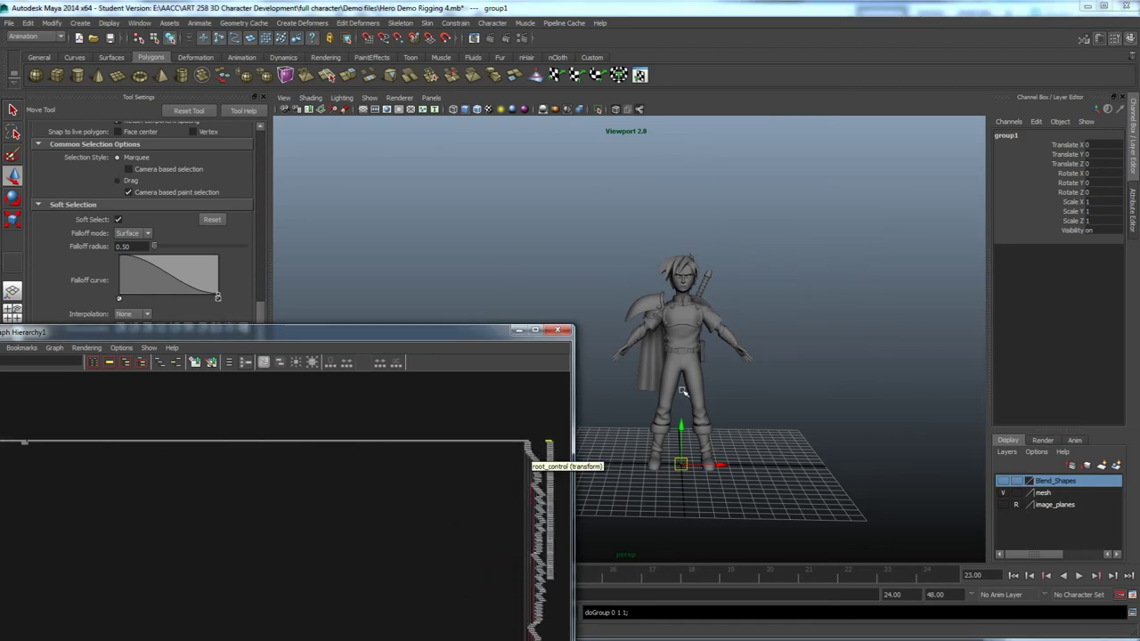
scroll(682, 392, "up", 8)
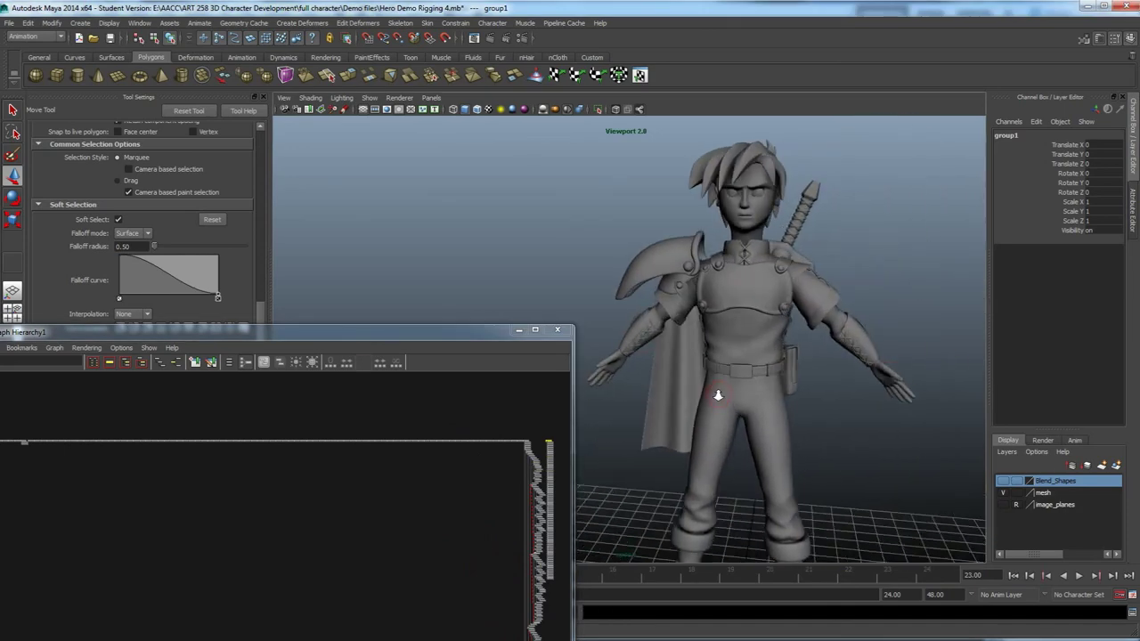
scroll(719, 395, "up", 4)
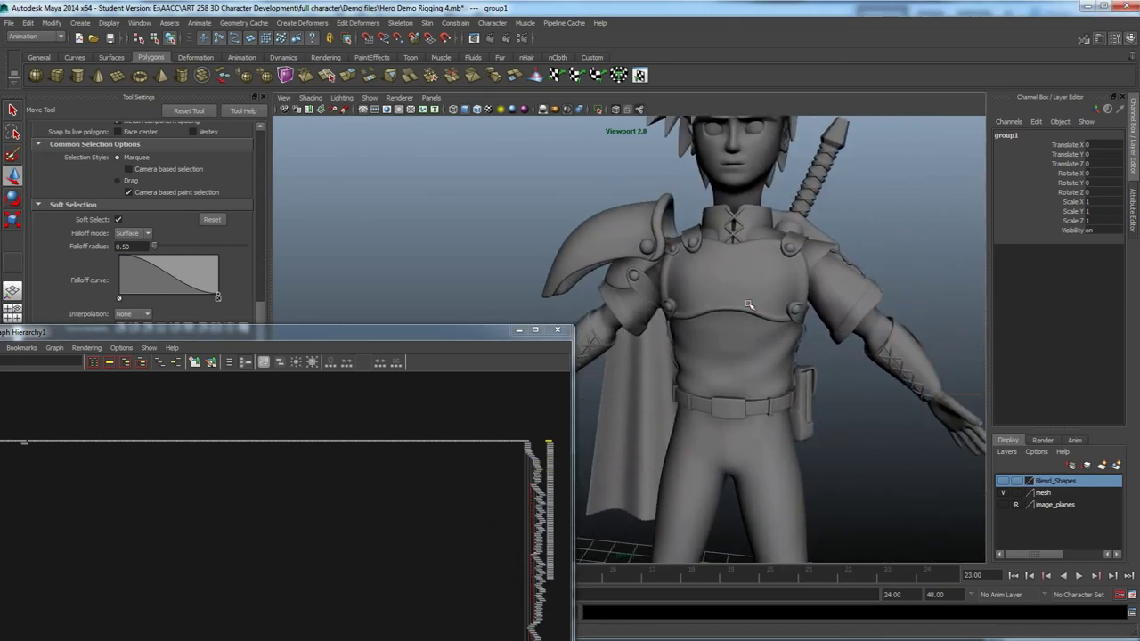
left_click(742, 333)
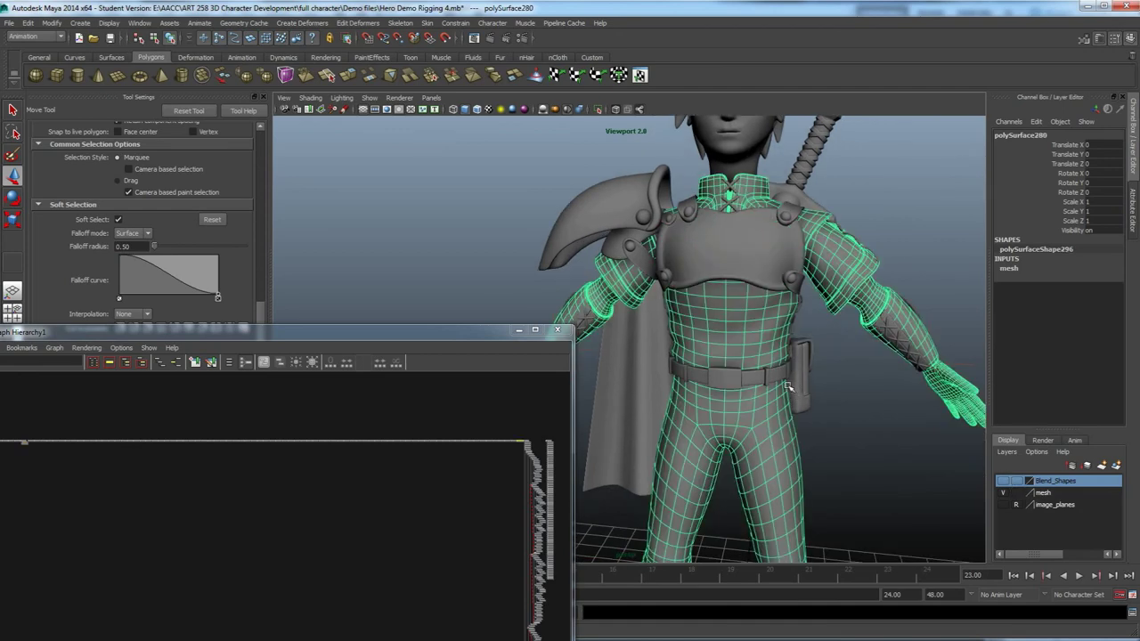
Hide the IK handles in the viewport so a box selection around the hero's arm picks only meshes.
left_click_drag(787, 385, 762, 385, "alt")
right_click_drag(762, 385, 779, 388, "alt")
middle_click_drag(808, 388, 700, 371, "alt")
left_click_drag(800, 374, 823, 411, "alt")
left_click_drag(901, 486, 787, 275)
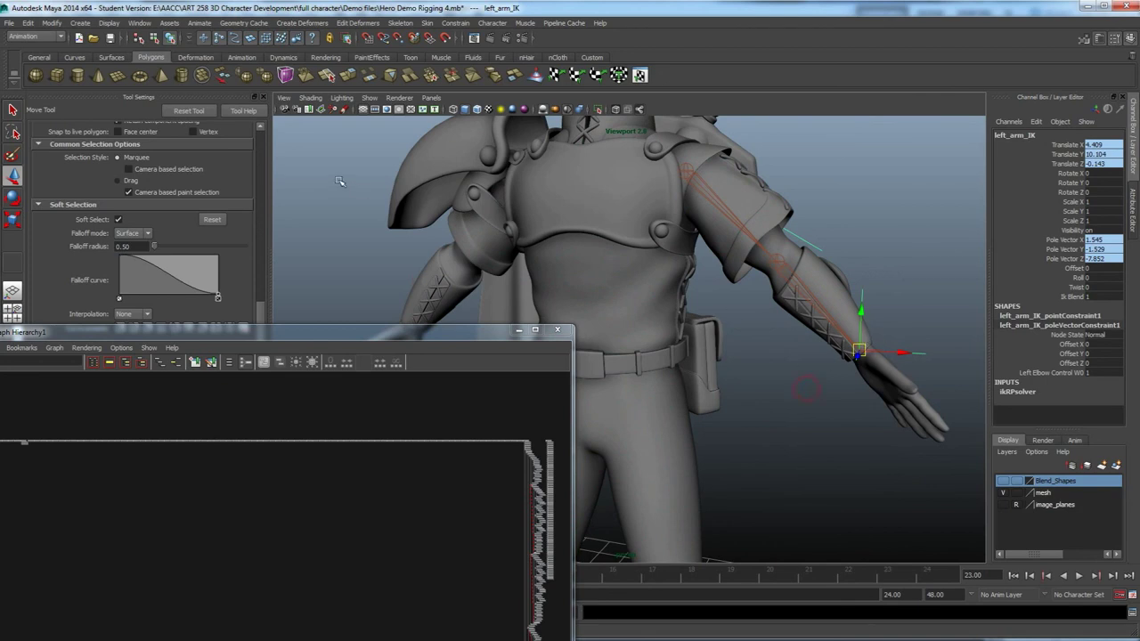
left_click(368, 98)
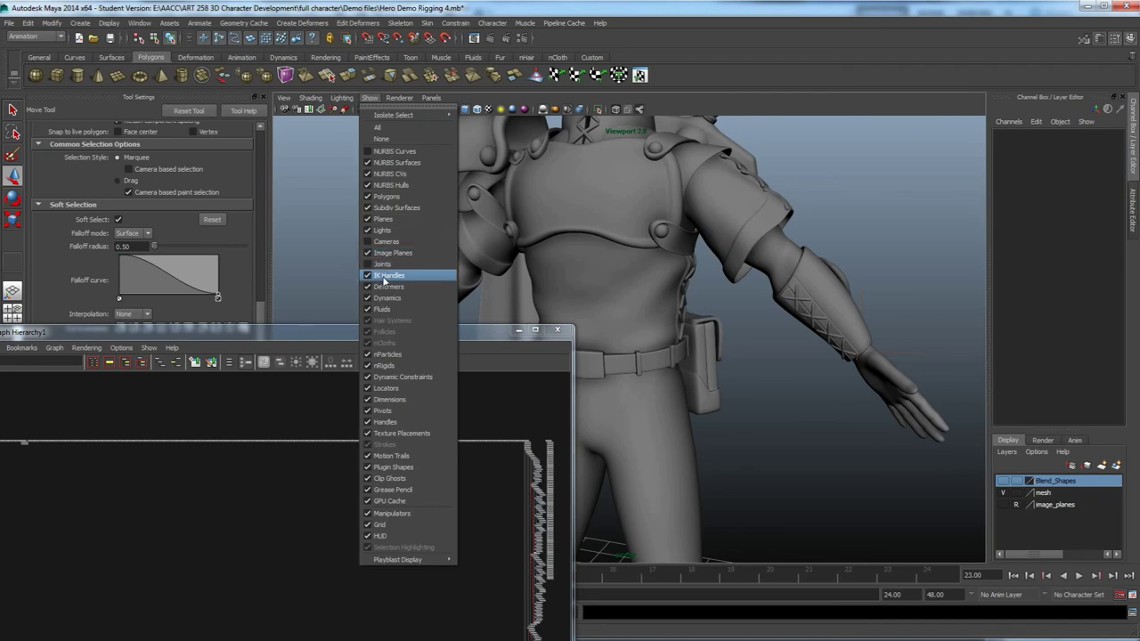
left_click(383, 277)
Box-select the meshes of the hero's left forearm and check their nodes in the hierarchy.
left_click_drag(718, 314, 758, 349, "alt")
left_click_drag(886, 483, 762, 259)
left_click_drag(777, 326, 804, 339, "alt")
scroll(795, 331, "down", 8)
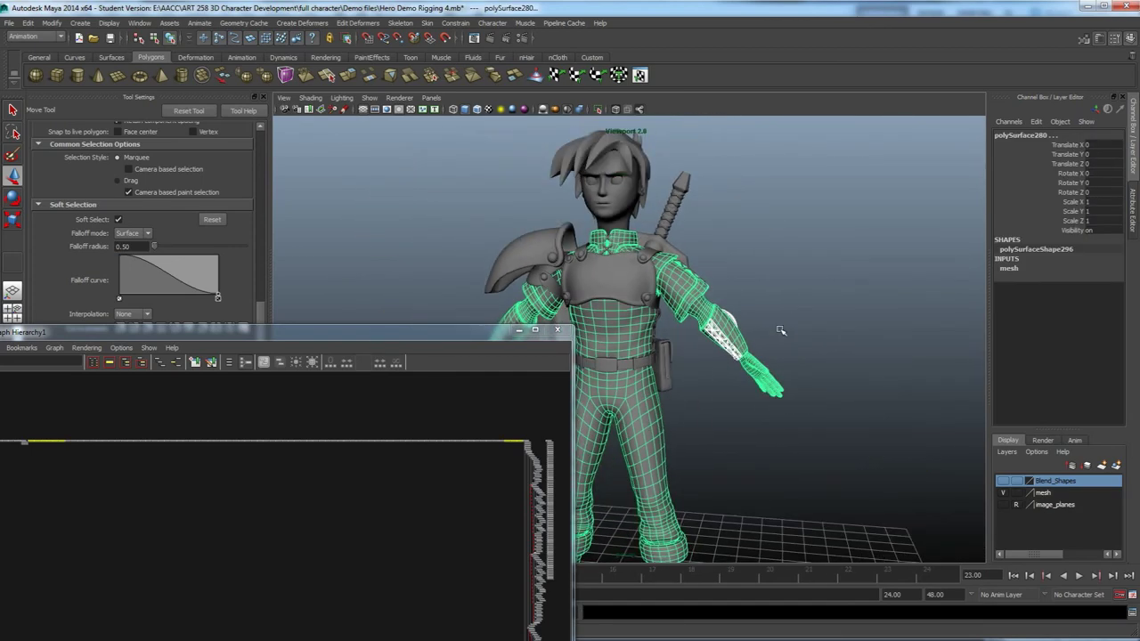
Select all of the hero's meshes, turn off their smooth mesh preview and clear the selection.
middle_click_drag(778, 328, 781, 311, "alt")
scroll(748, 383, "down", 1)
left_click_drag(851, 542, 504, 134)
key("1")
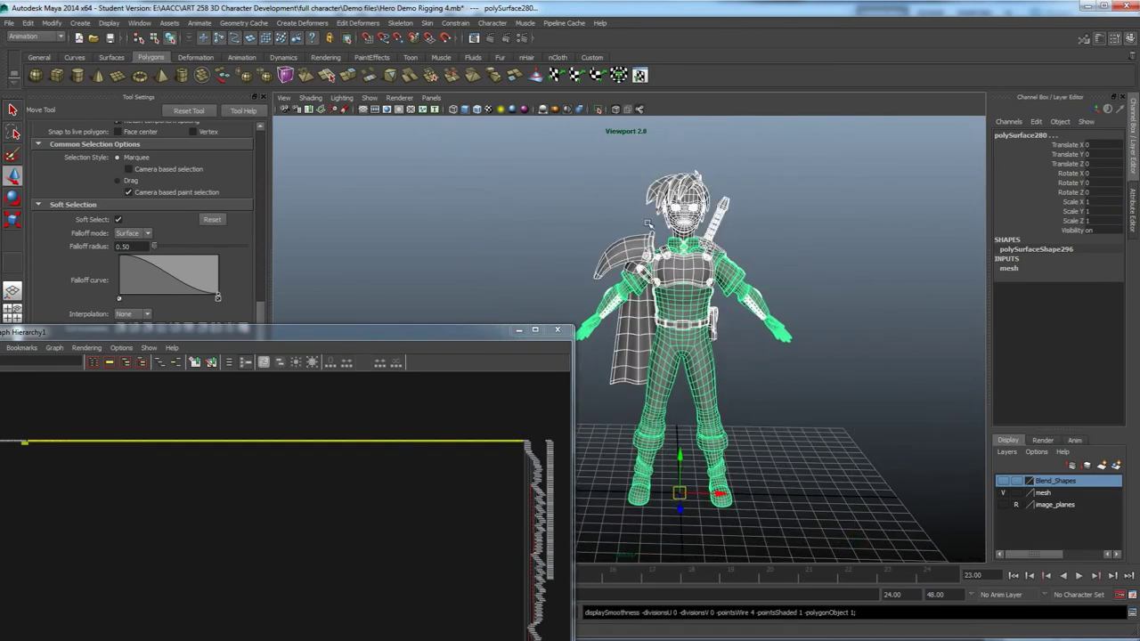
left_click(764, 240)
Examine the unsmoothed shoulder armor and chest plate up close, selecting each piece to see its wireframe.
left_click_drag(694, 267, 681, 214, "alt")
scroll(686, 269, "up", 5)
middle_click_drag(664, 260, 656, 287, "alt")
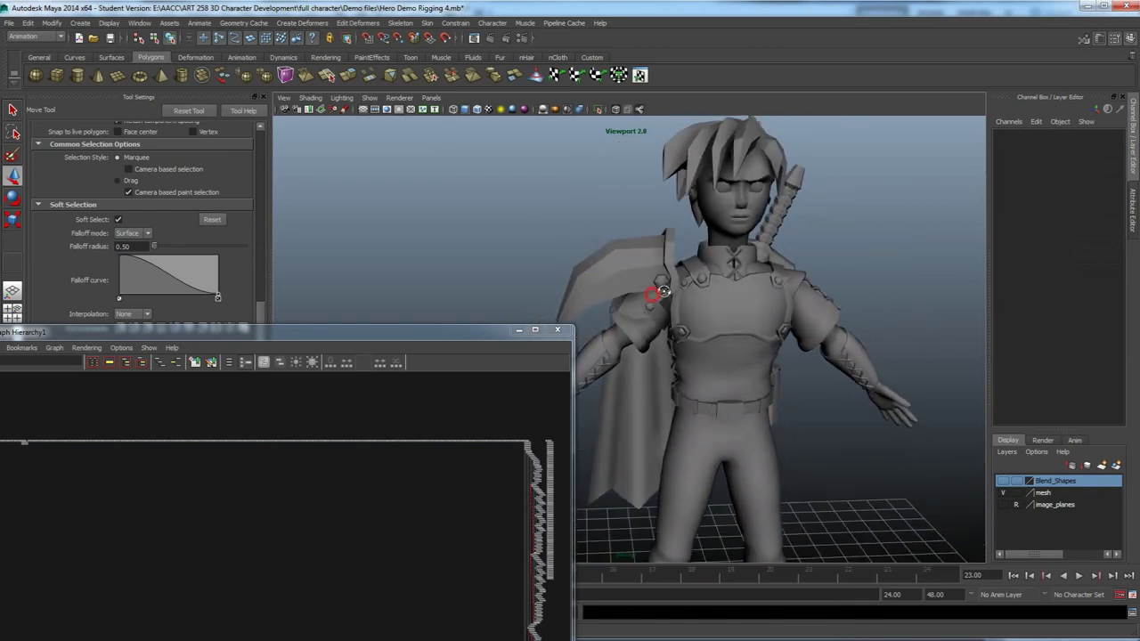
left_click(613, 262)
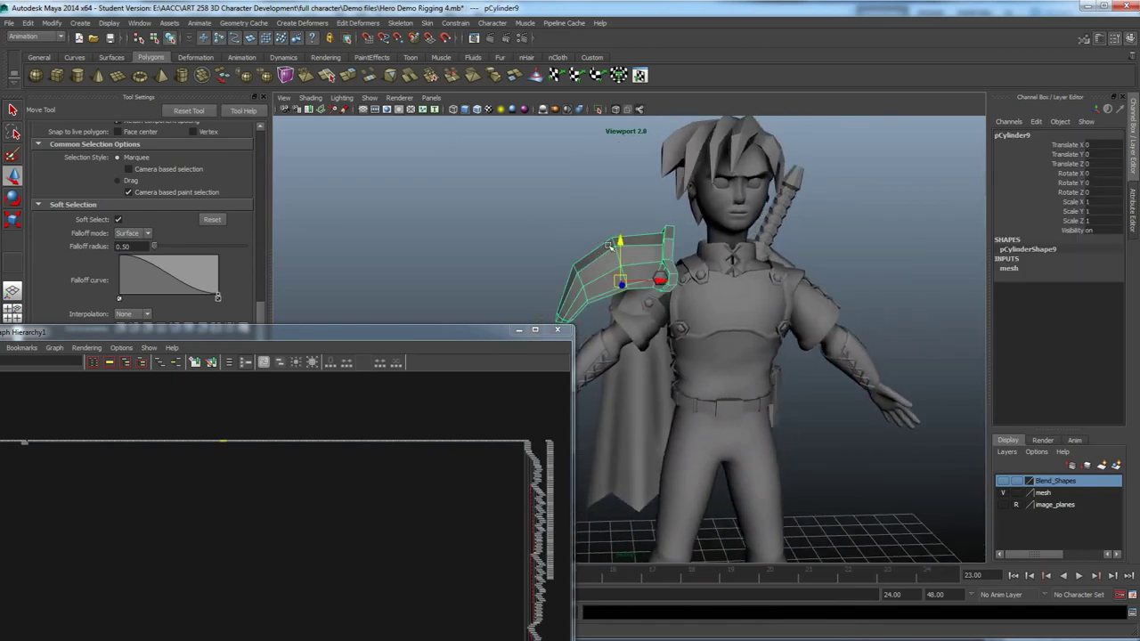
middle_click_drag(670, 314, 690, 270, "alt")
left_click(551, 227)
left_click_drag(613, 287, 676, 287, "alt")
left_click(736, 258)
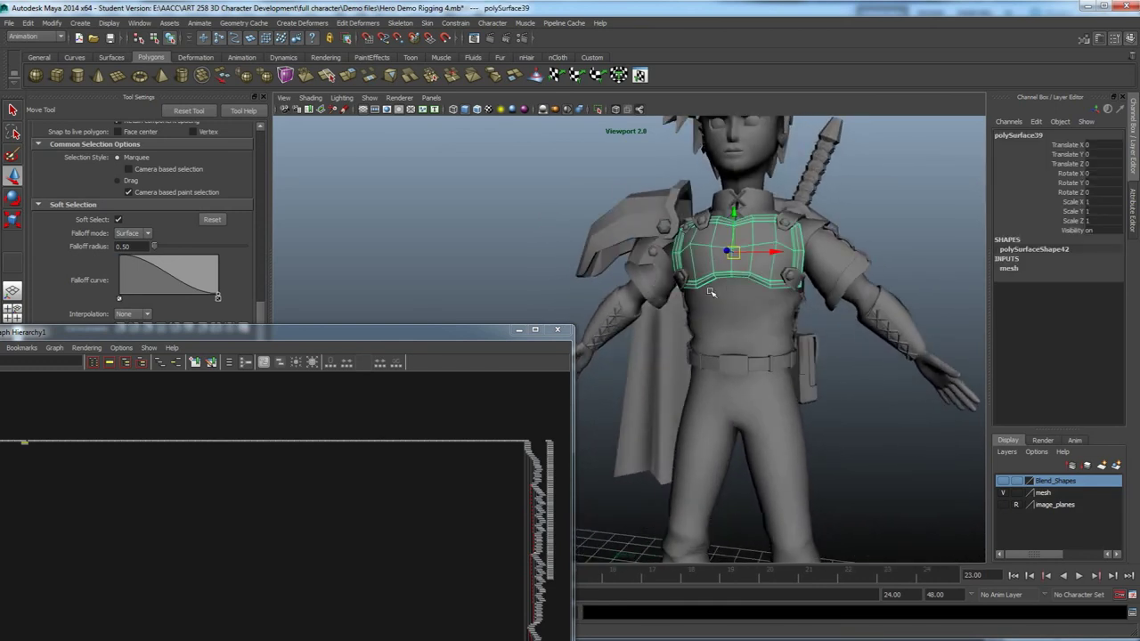
Select all of the hero's meshes and compare the wireframe density of the armor and body around the torso.
scroll(739, 268, "down", 5)
left_click_drag(903, 509, 641, 150)
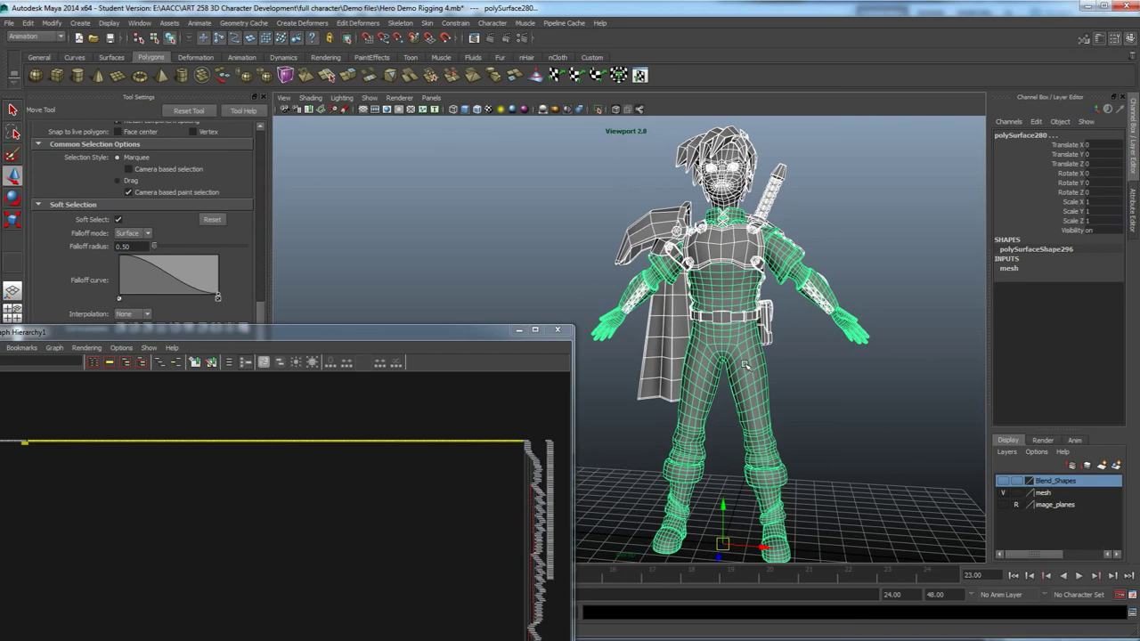
scroll(757, 274, "up", 3)
left_click_drag(781, 273, 790, 283, "alt")
middle_click_drag(790, 283, 722, 281, "alt")
scroll(730, 258, "up", 3)
middle_click_drag(766, 161, 723, 259, "alt")
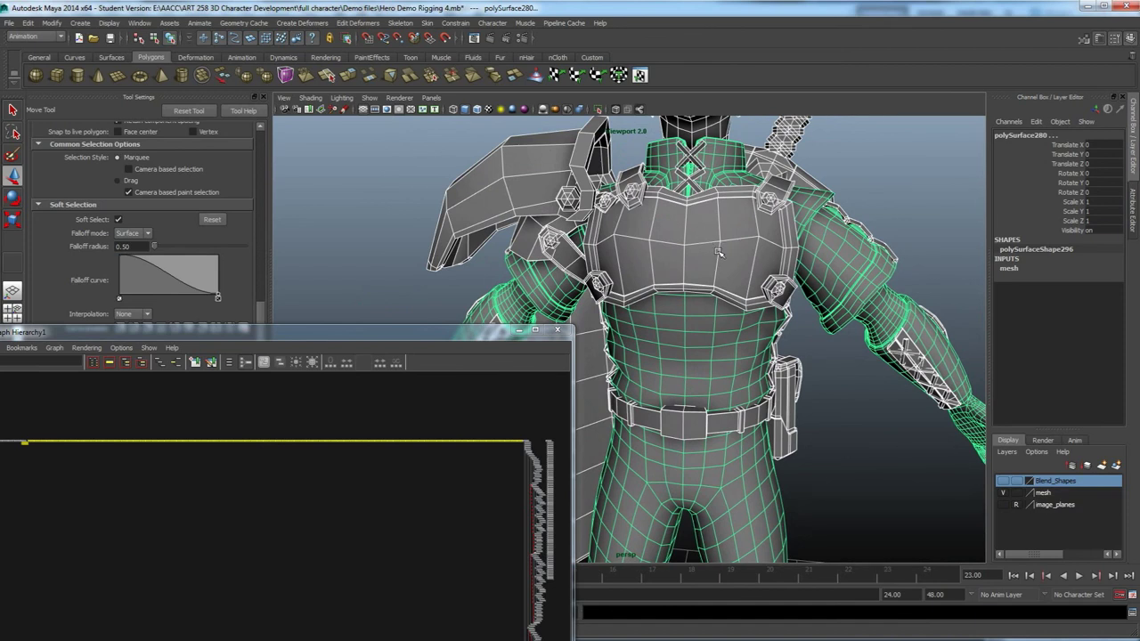
left_click_drag(802, 331, 724, 326, "alt")
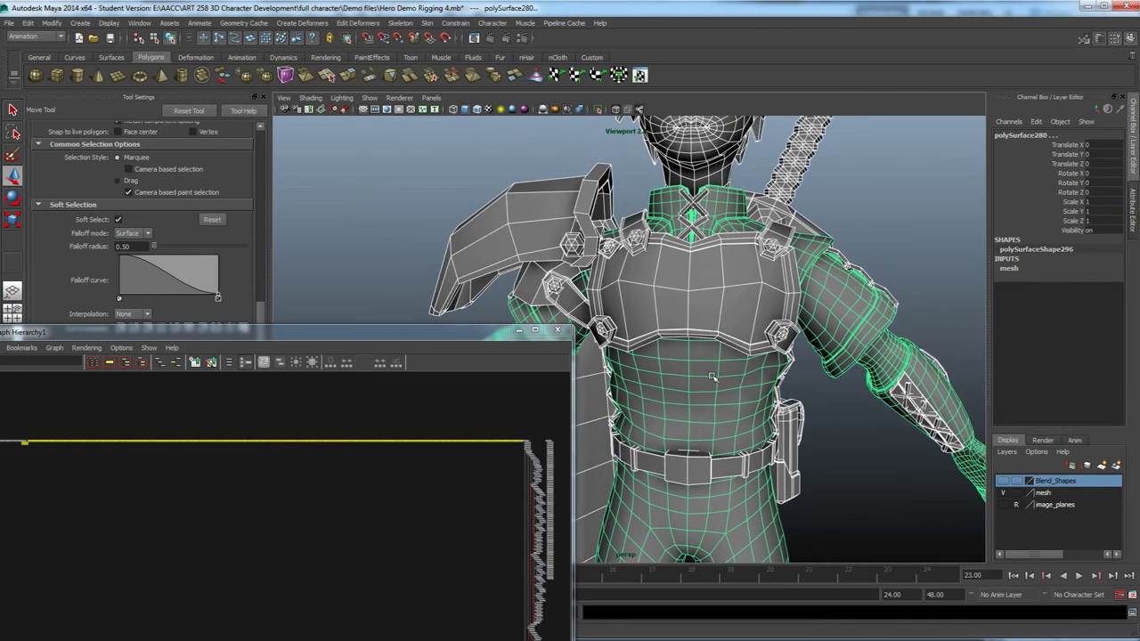
Select the chest plate and the two shoulder armor pieces, and switch to the Polygons menu set.
left_click(732, 294)
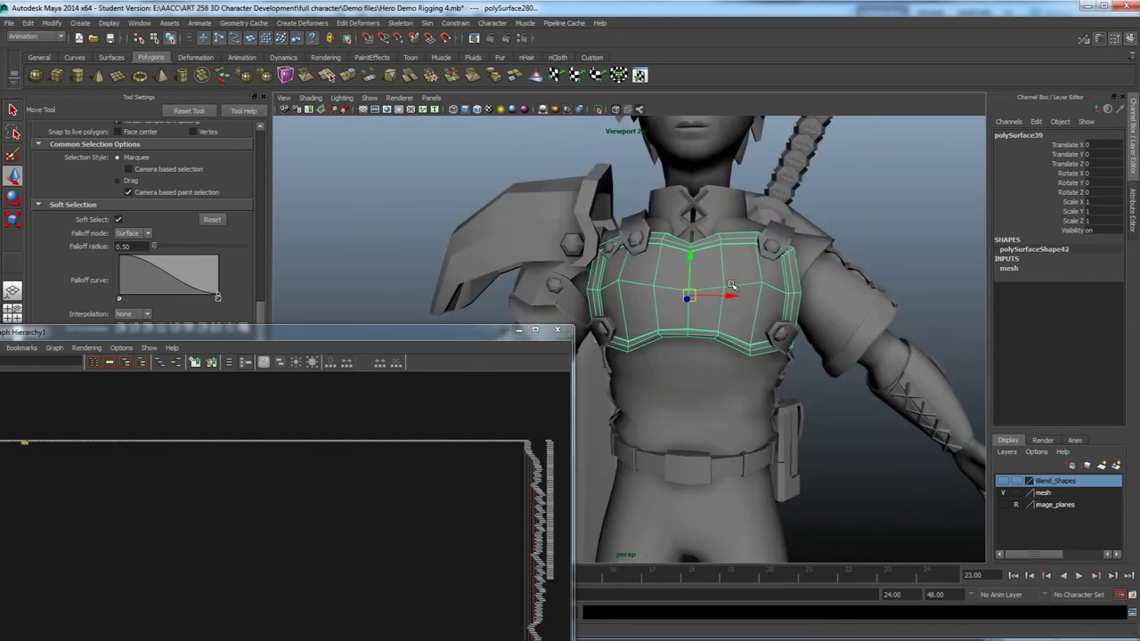
left_click(543, 210)
left_click(525, 297)
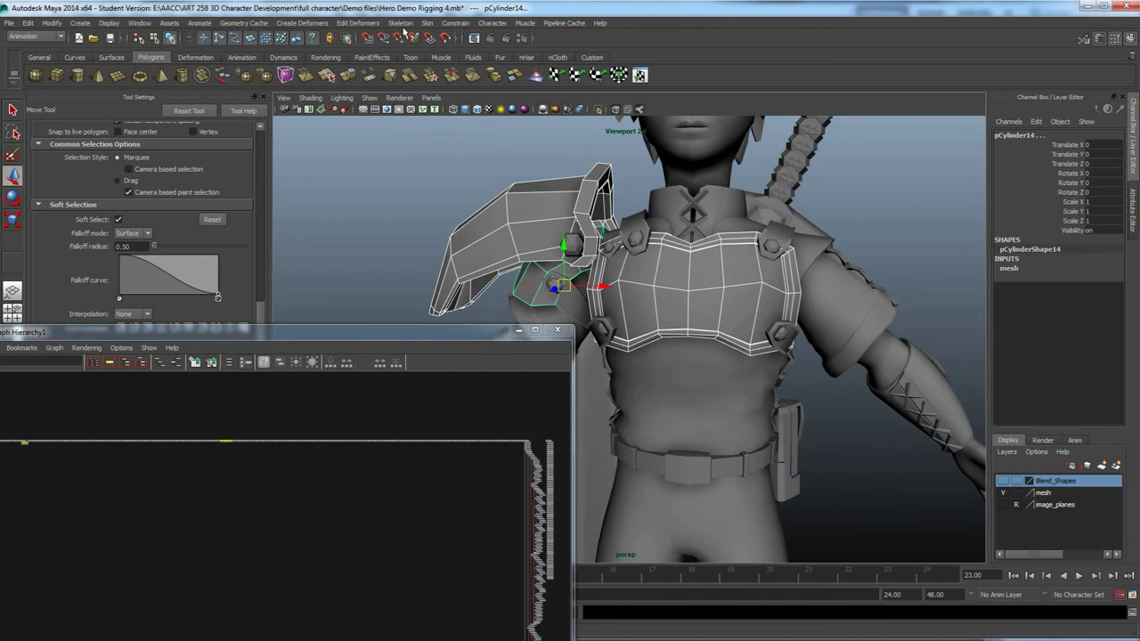
left_click(52, 37)
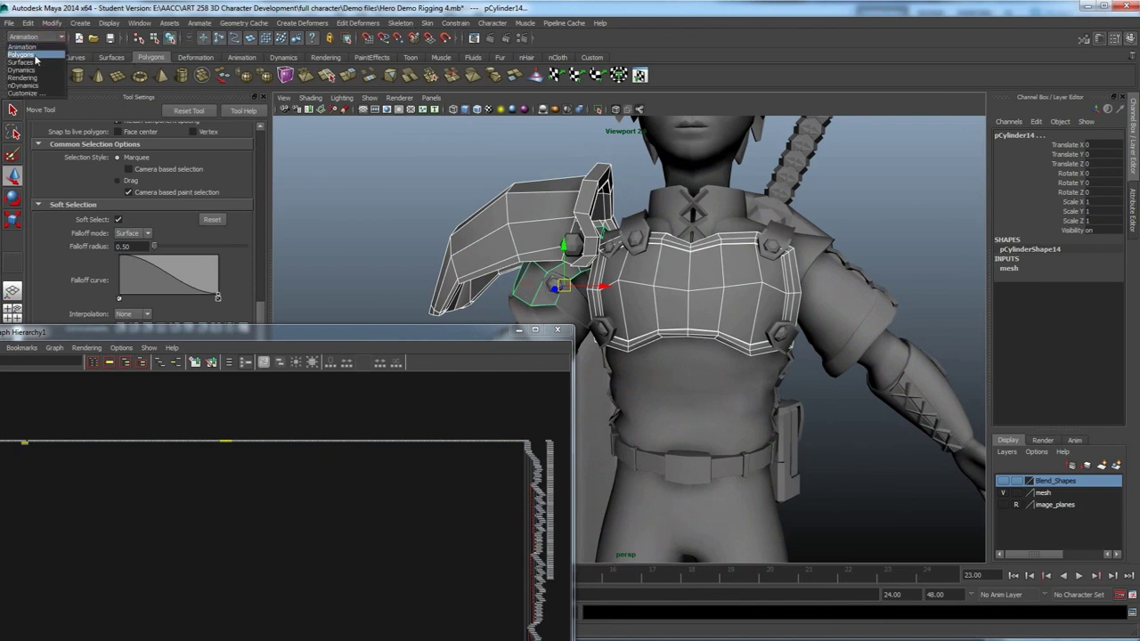
left_click(22, 54)
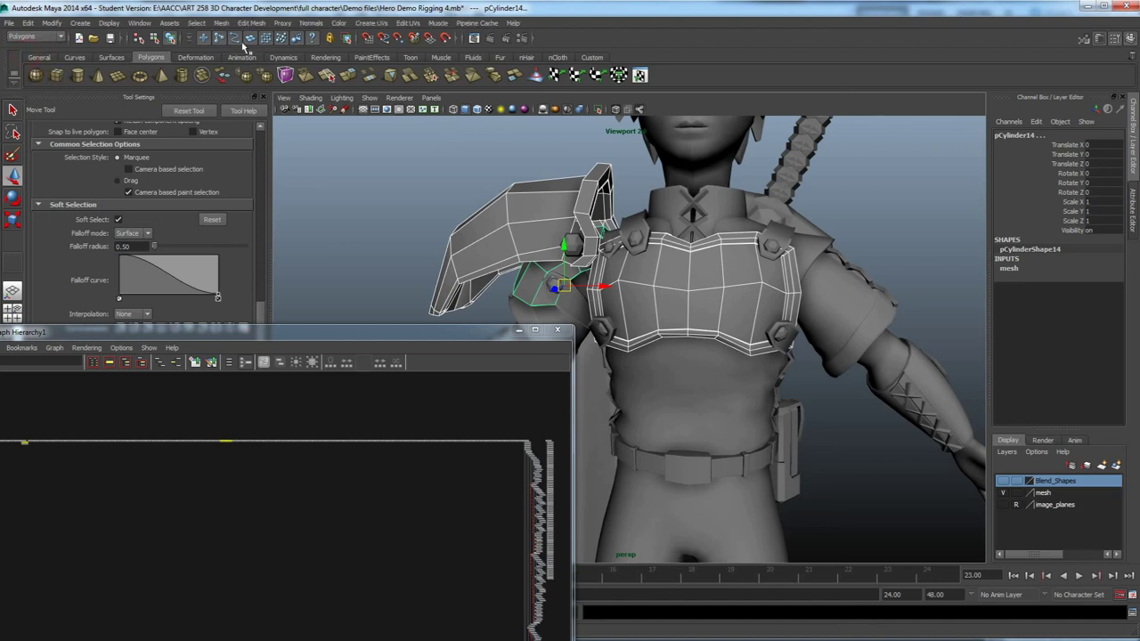
Add the Smooth command to the Custom shelf and use it to smooth the selected chest plate and shoulder armor.
left_click(222, 23)
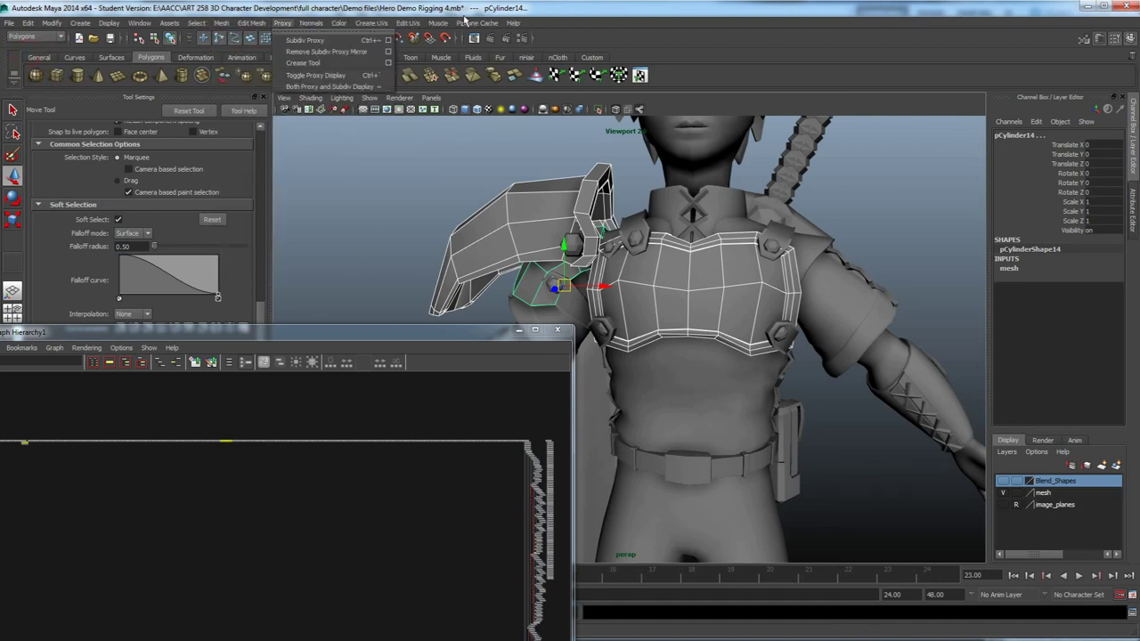
left_click(655, 4)
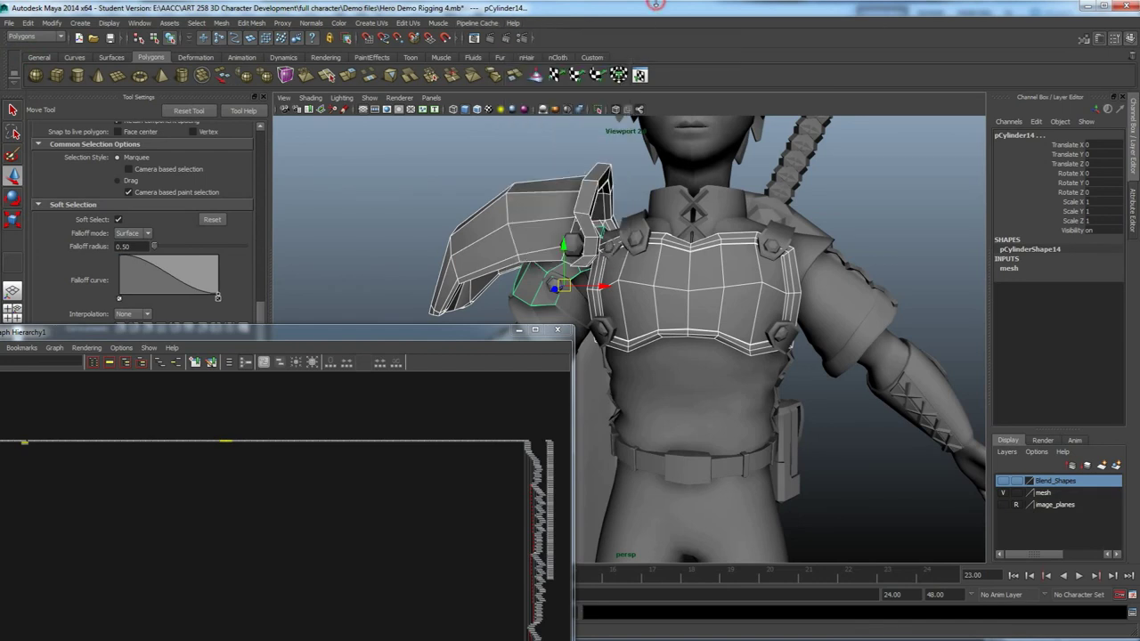
left_click(590, 57)
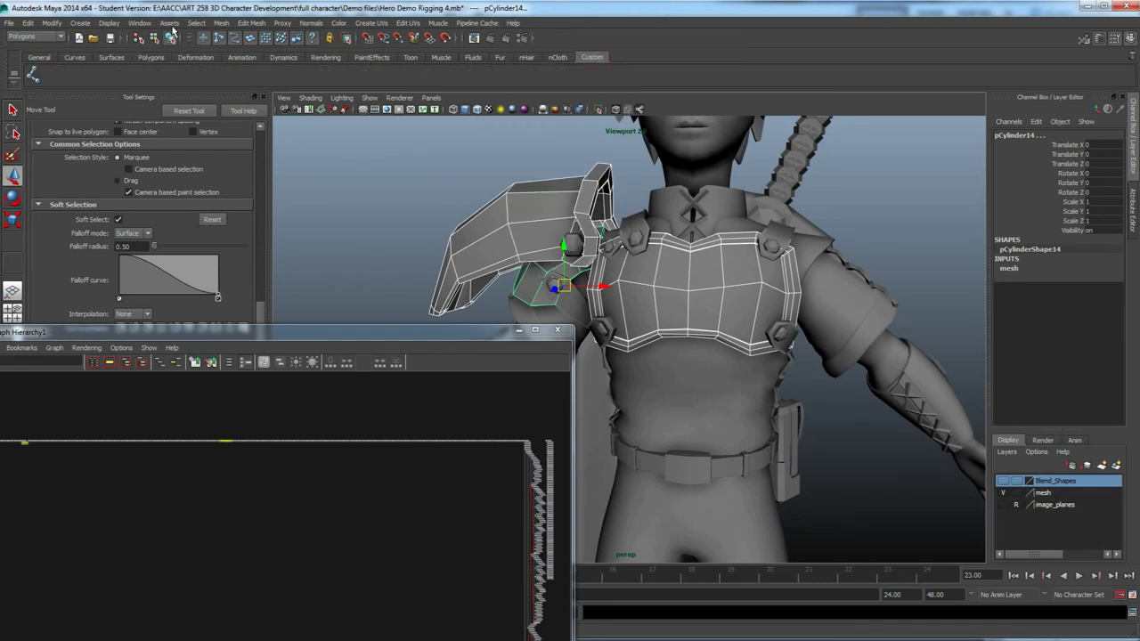
left_click(222, 23)
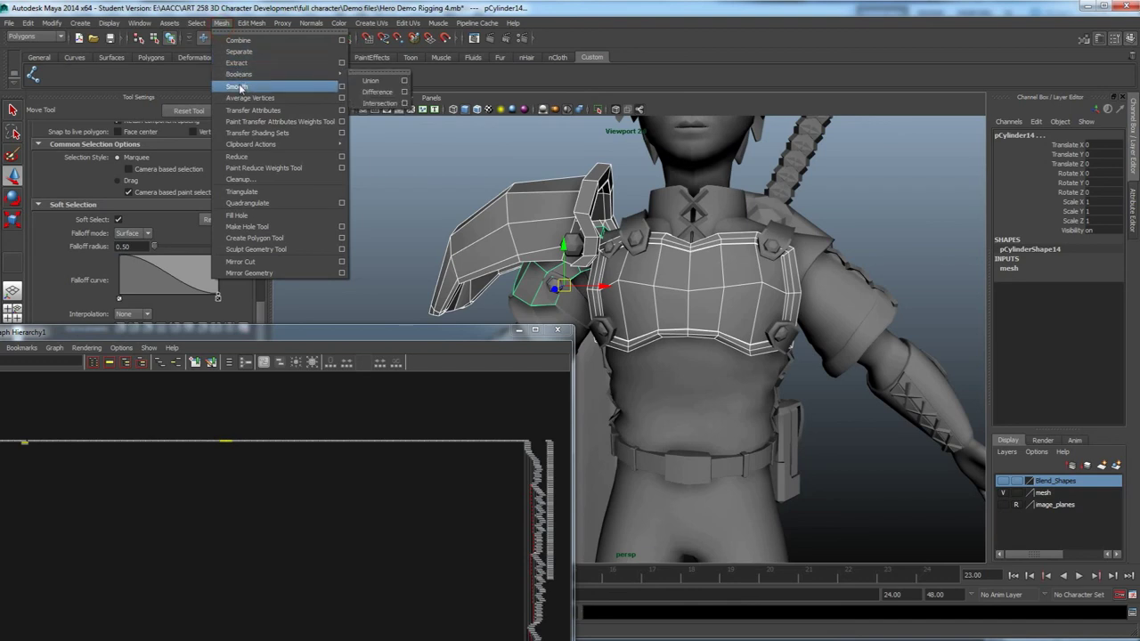
left_click(239, 87, "ctrl+shift")
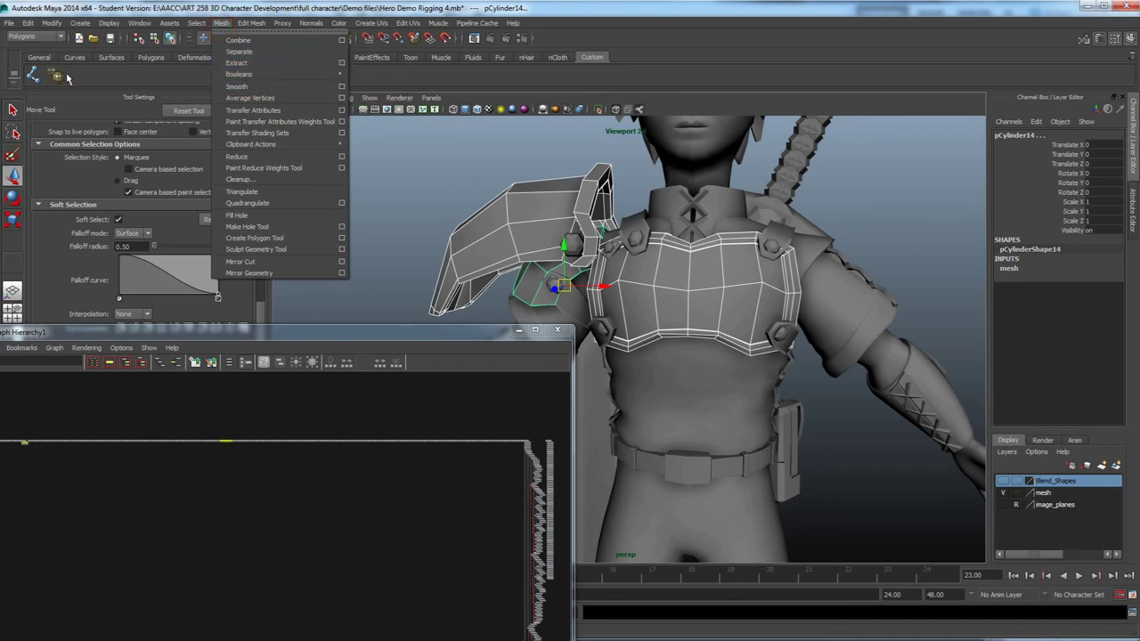
left_click(130, 75)
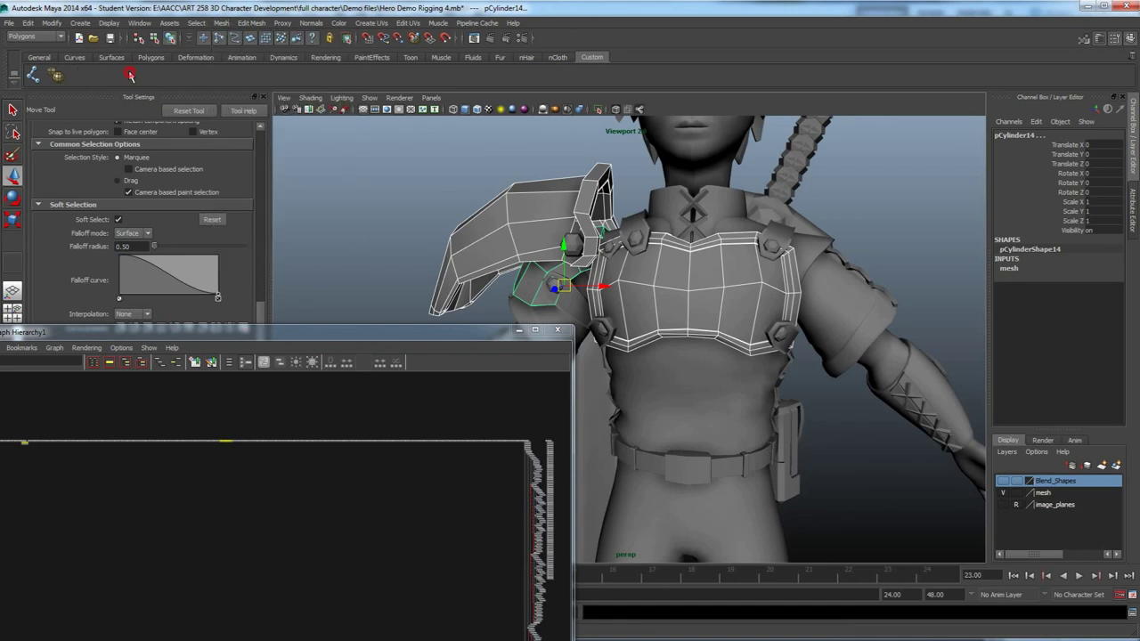
left_click(56, 77)
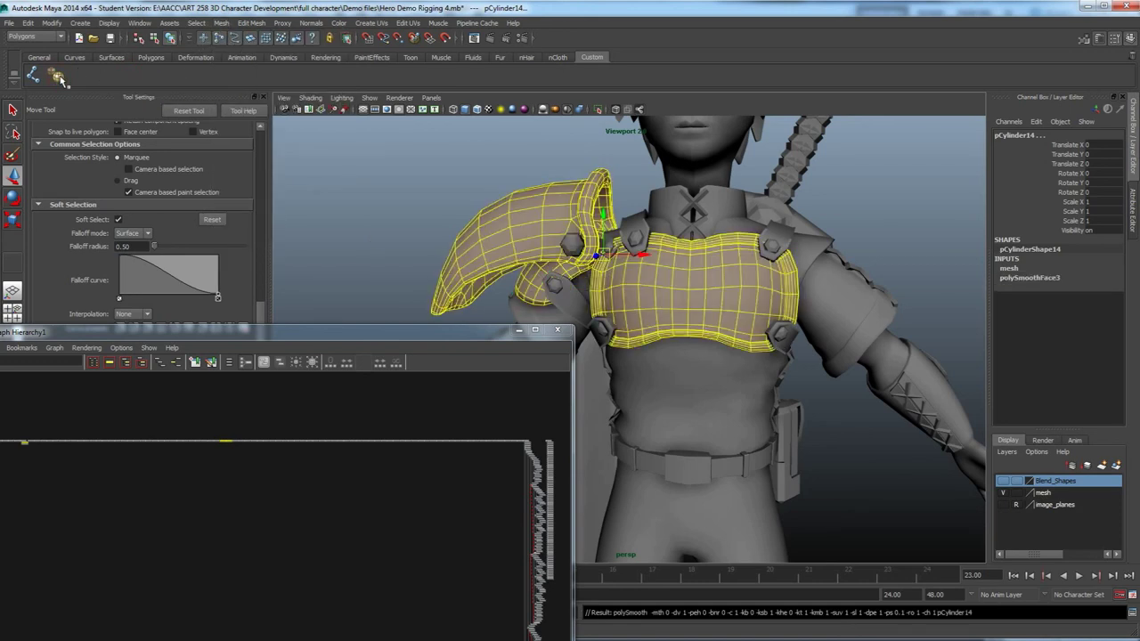
left_click(454, 186)
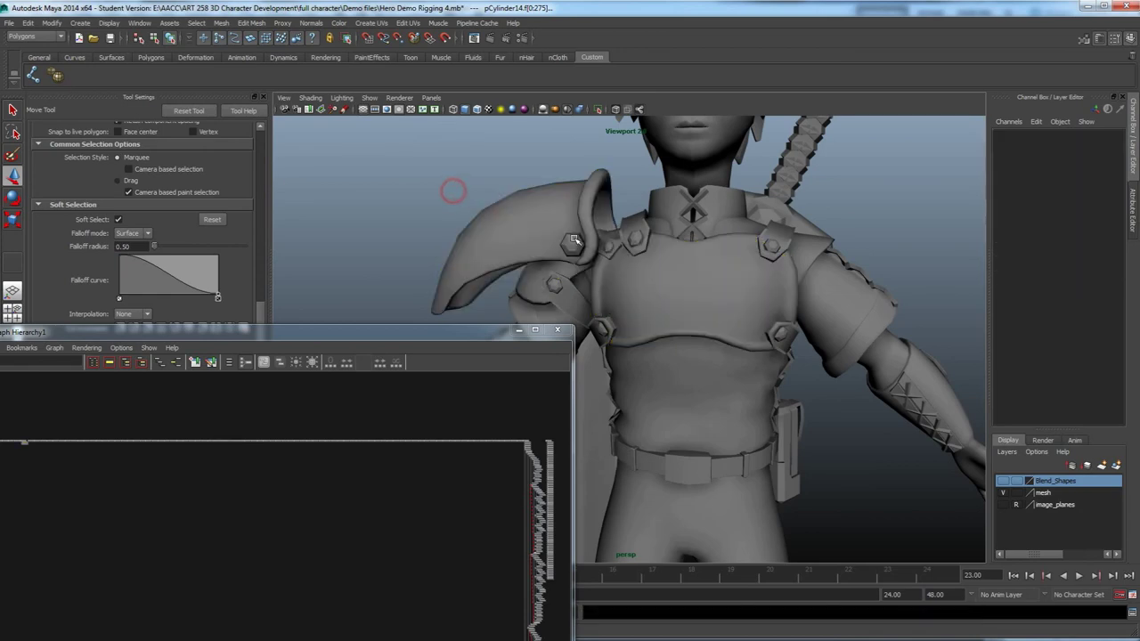
Select the hexagonal rivet on the large shoulder armor and open the Smooth options, reviewing the border preservation settings.
mouse_move(560, 277)
left_mouse_down("alt")
mouse_move(611, 279)
mouse_move(599, 275)
left_mouse_up("alt")
left_click(640, 269)
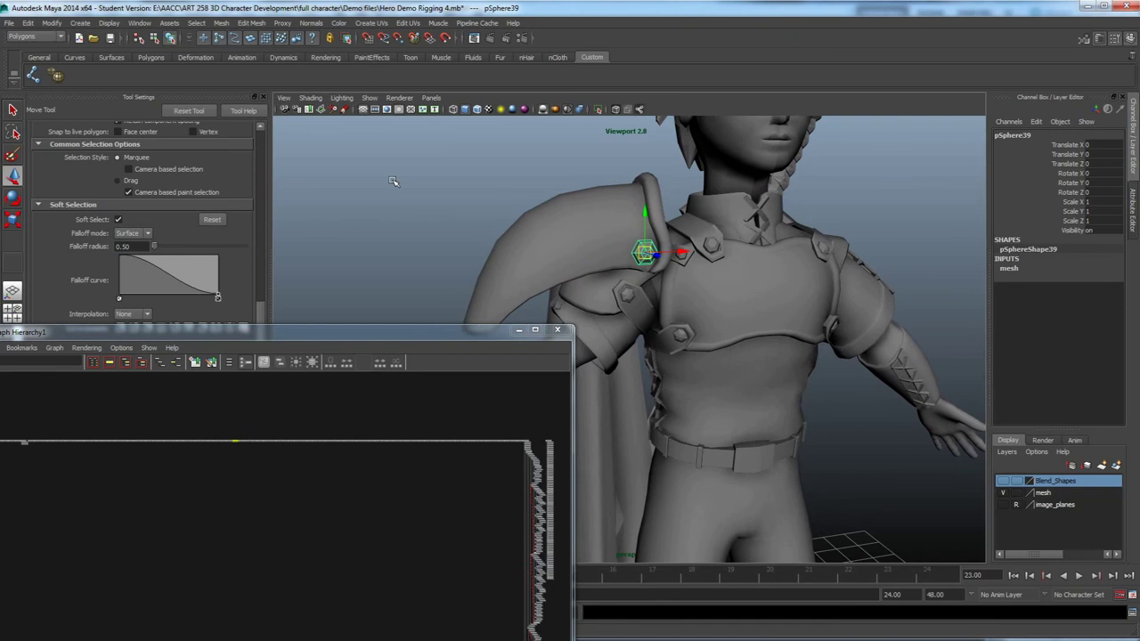
left_click(223, 23)
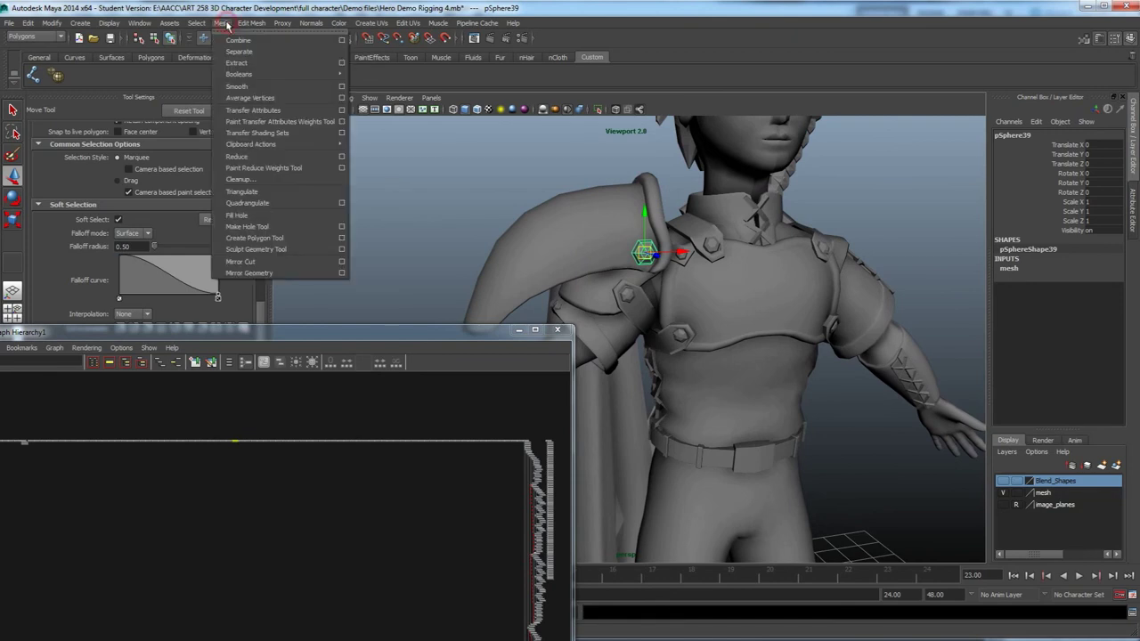
left_click(341, 91)
scroll(300, 443, "down", 3)
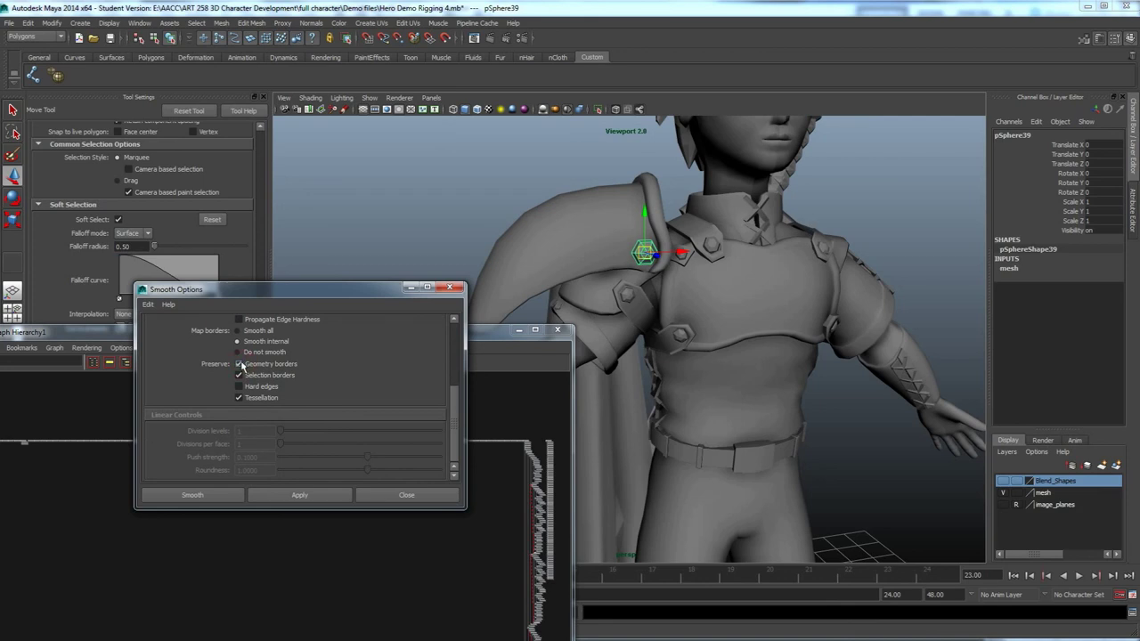
scroll(641, 248, "up", 3)
scroll(643, 235, "up", 2)
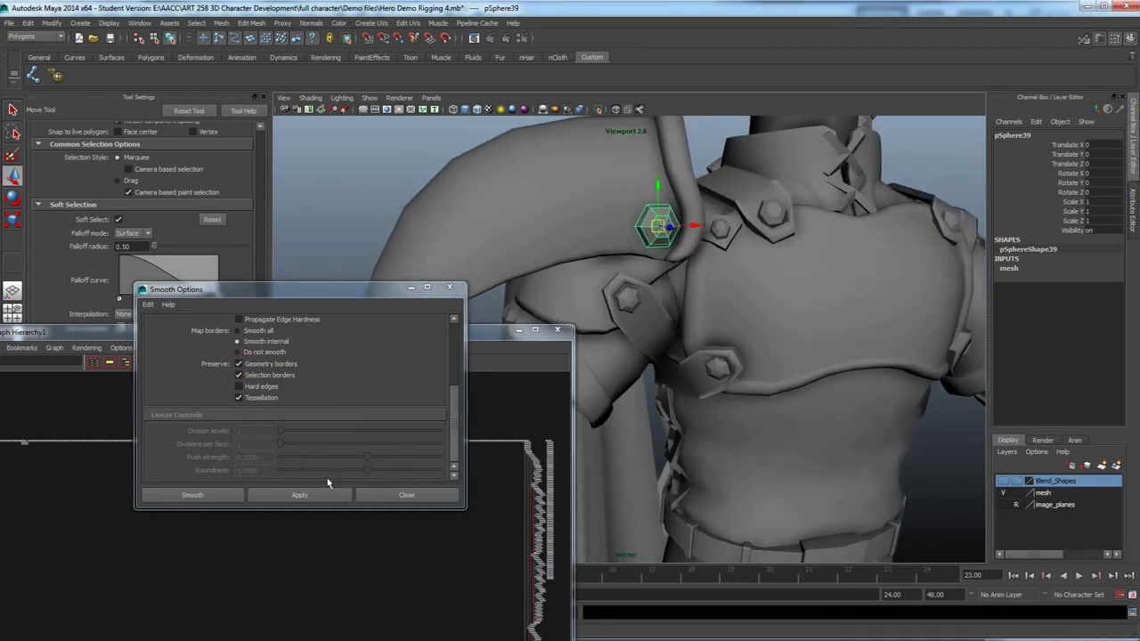
Try smoothing the shoulder rivet with geometry borders preserved and moving it out in front of the armor.
left_click(330, 495)
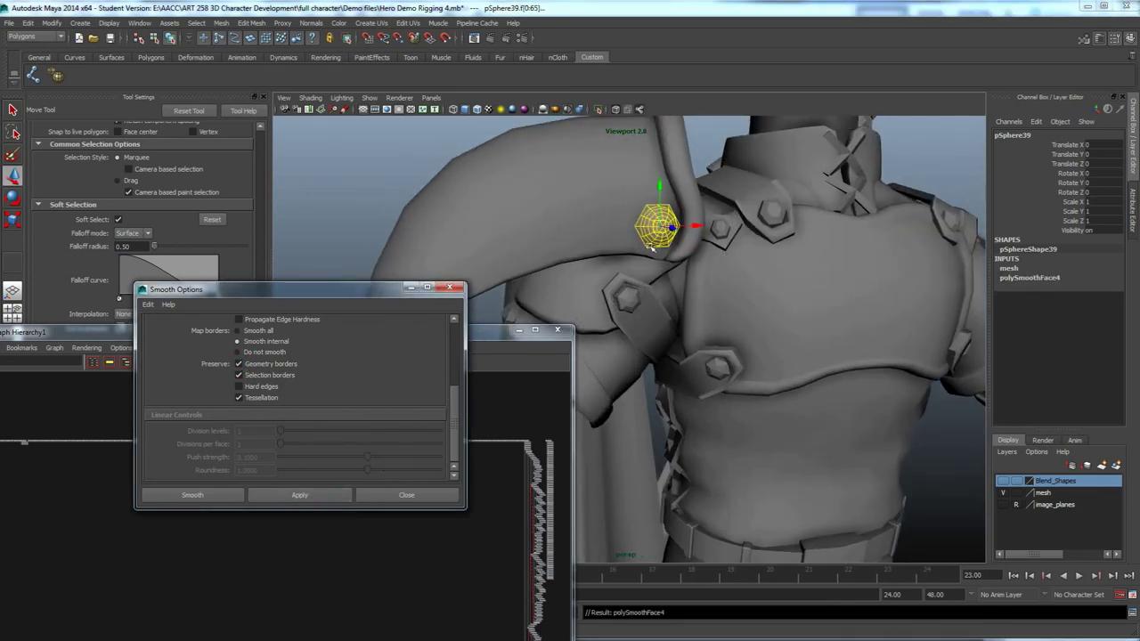
left_click_drag(683, 260, 879, 353, "alt")
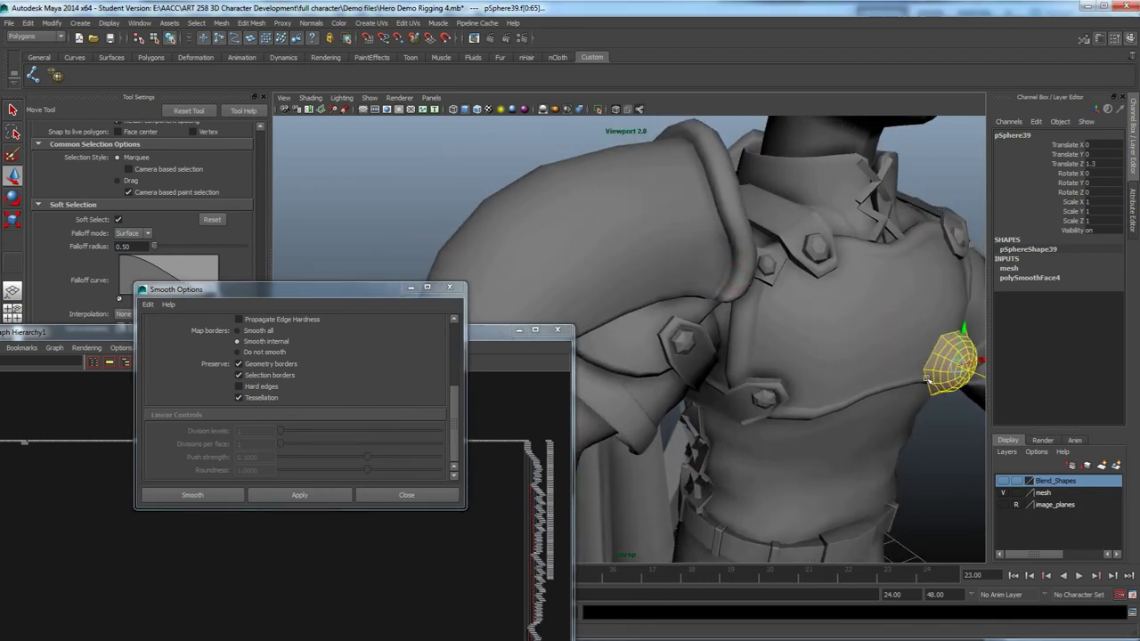
key("ctrl+z")
key("ctrl+z")
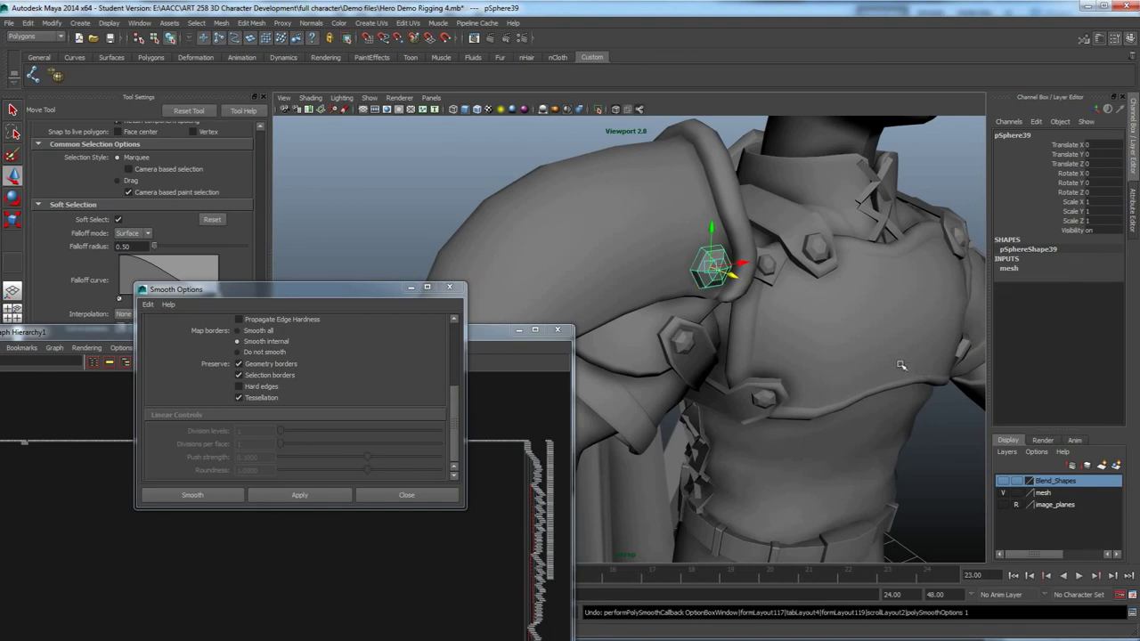
Smooth the shoulder rivet with geometry border preservation turned off.
left_click(261, 365)
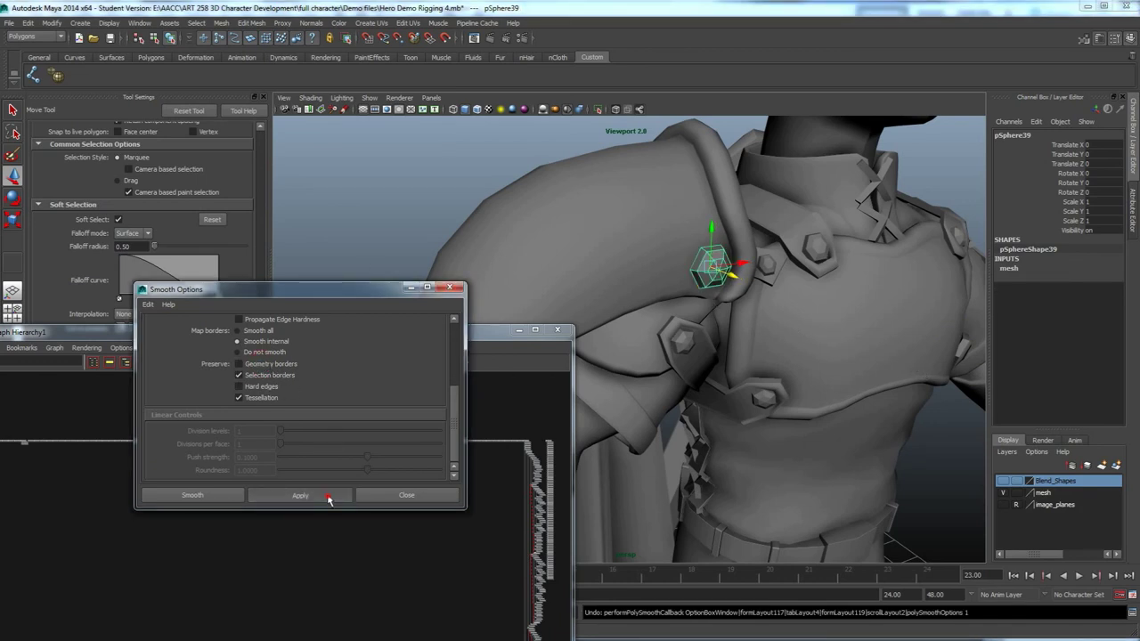
left_click(299, 496)
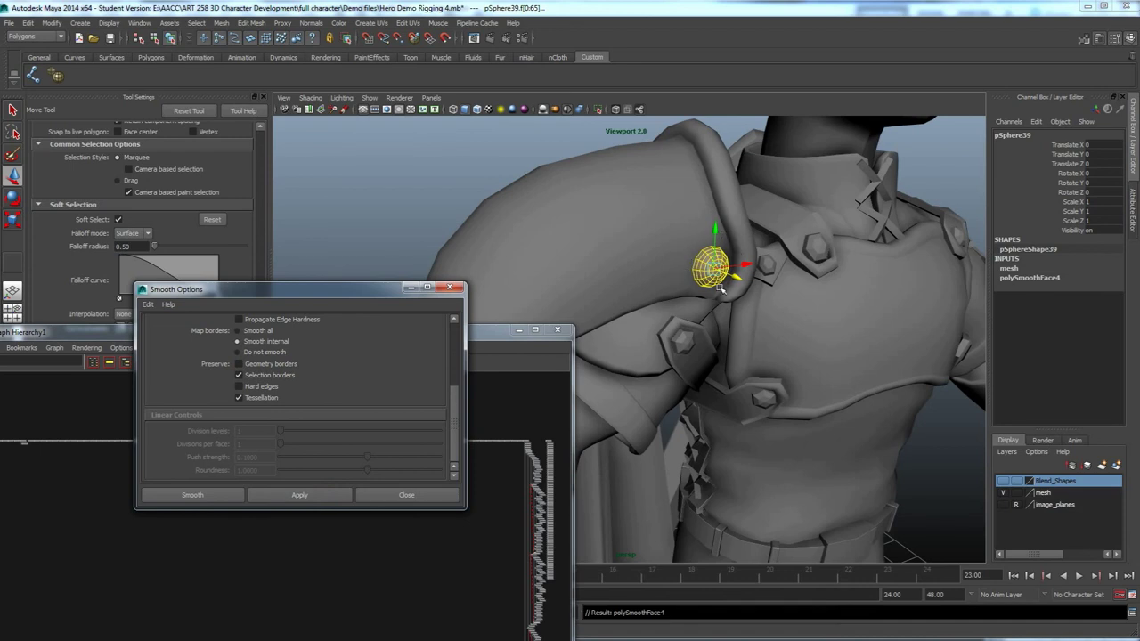
Try moving the smoothed shoulder rivet out in front of the chest and undo the move.
left_click_drag(739, 297, 859, 340)
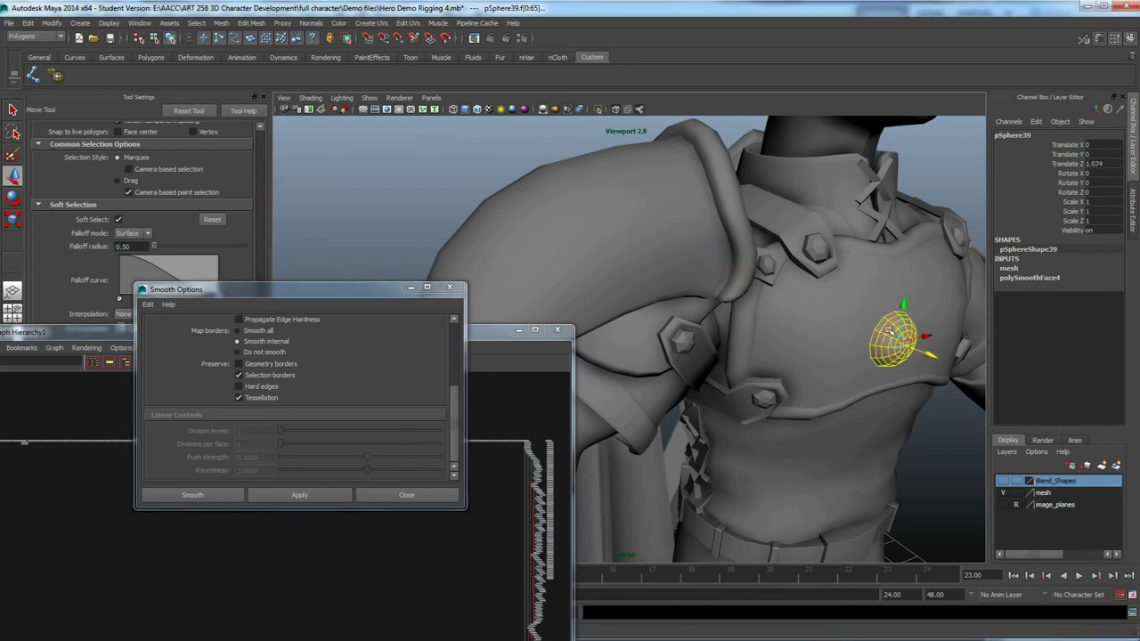
key("ctrl+z")
Close the Smooth options and smooth the matching rivet on the back side of the large shoulder armor.
mouse_move(588, 295)
left_mouse_down("alt")
mouse_move(516, 298)
mouse_move(581, 285)
left_mouse_up("alt")
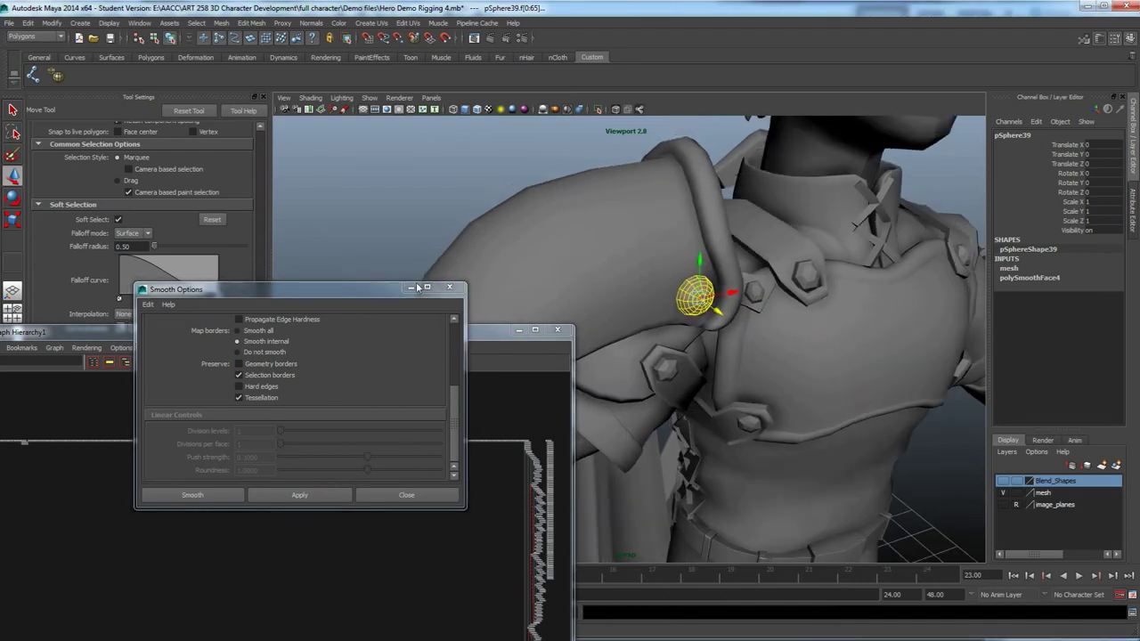
left_click(449, 287)
left_click_drag(534, 268, 693, 230, "alt")
left_click(693, 228)
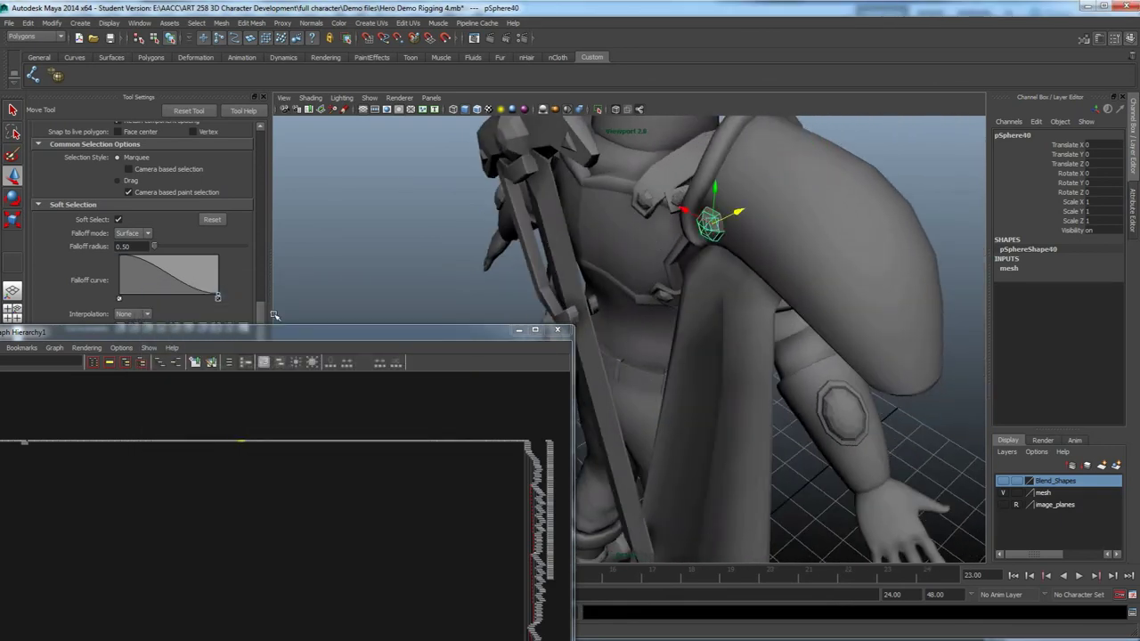
left_click(57, 76)
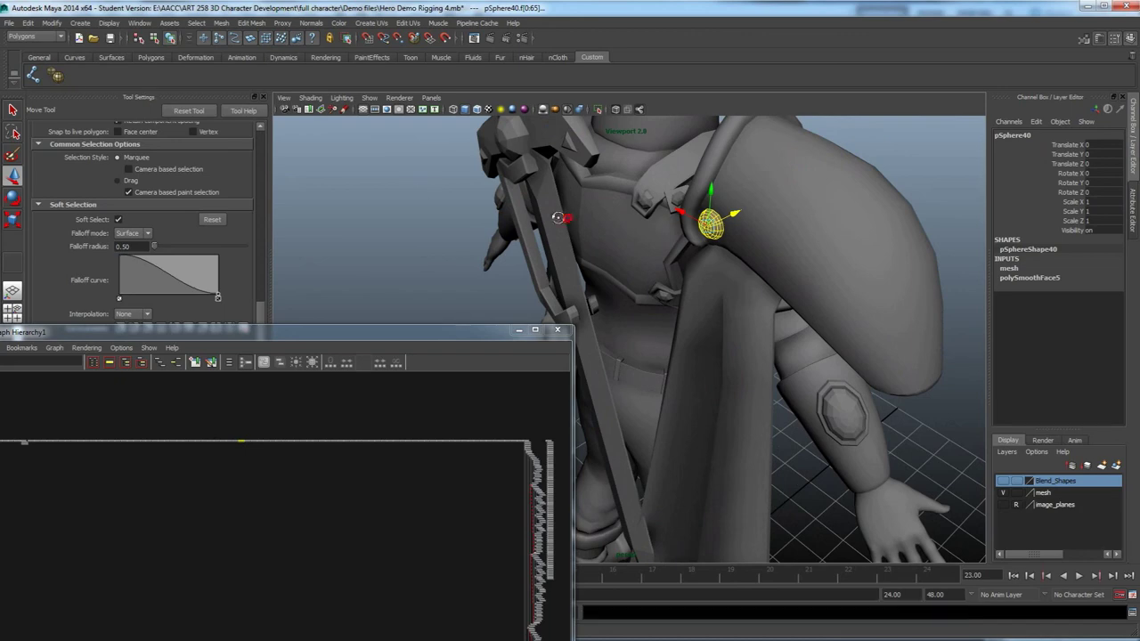
Add the Combine command to the Custom shelf and use it to combine the large shoulder armor with its two smoothed rivets.
left_click_drag(565, 219, 783, 226, "alt")
left_click(783, 226, "shift")
left_click_drag(900, 267, 684, 287, "alt")
left_click(710, 292, "shift")
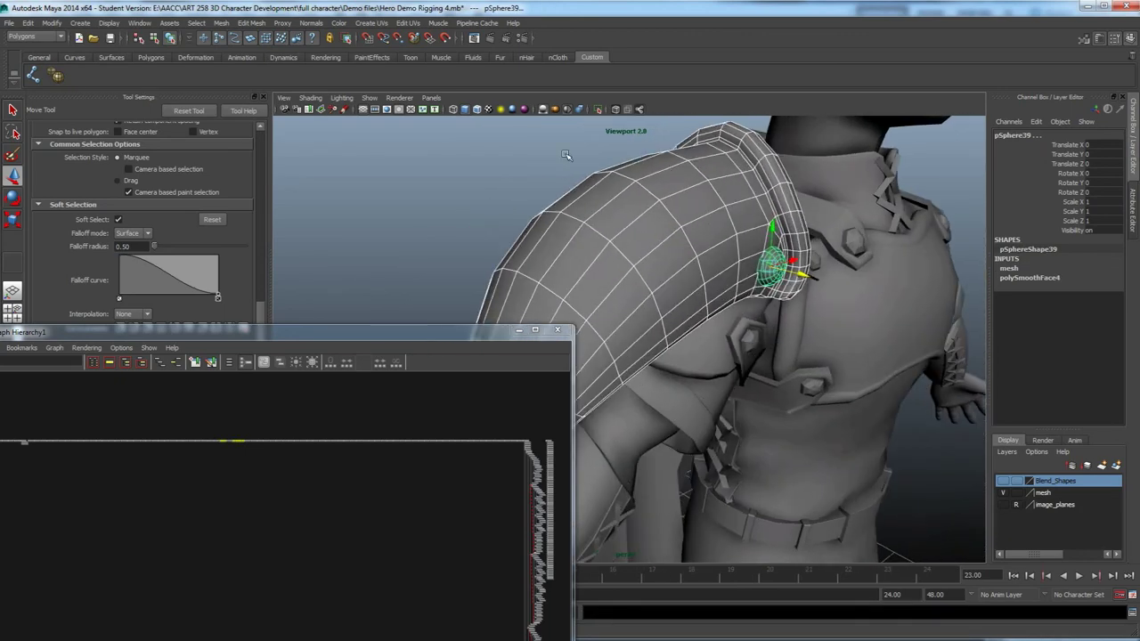
left_click(224, 24)
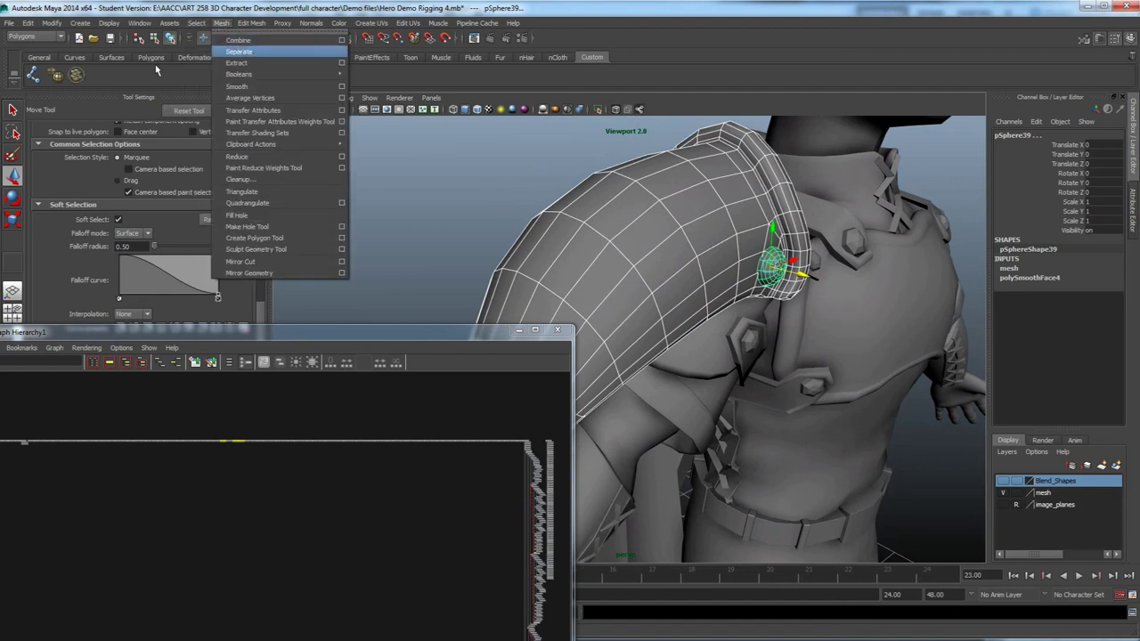
left_click(79, 75)
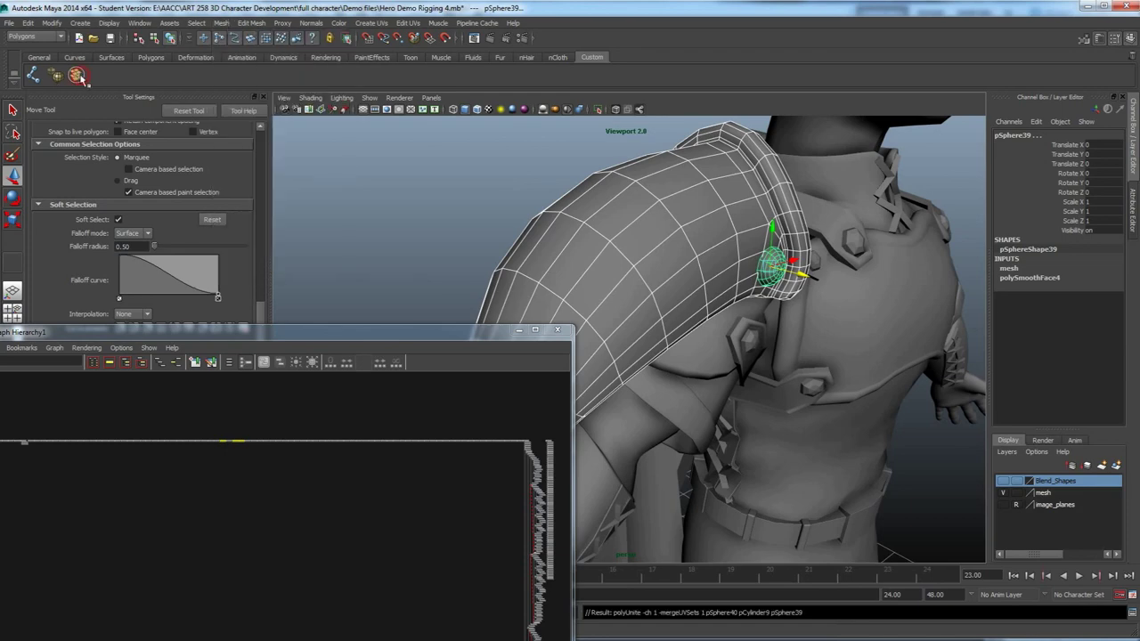
mouse_move(519, 183)
left_mouse_down("alt")
mouse_move(535, 187)
mouse_move(512, 187)
left_mouse_up("alt")
left_click_drag(583, 204, 607, 253, "alt")
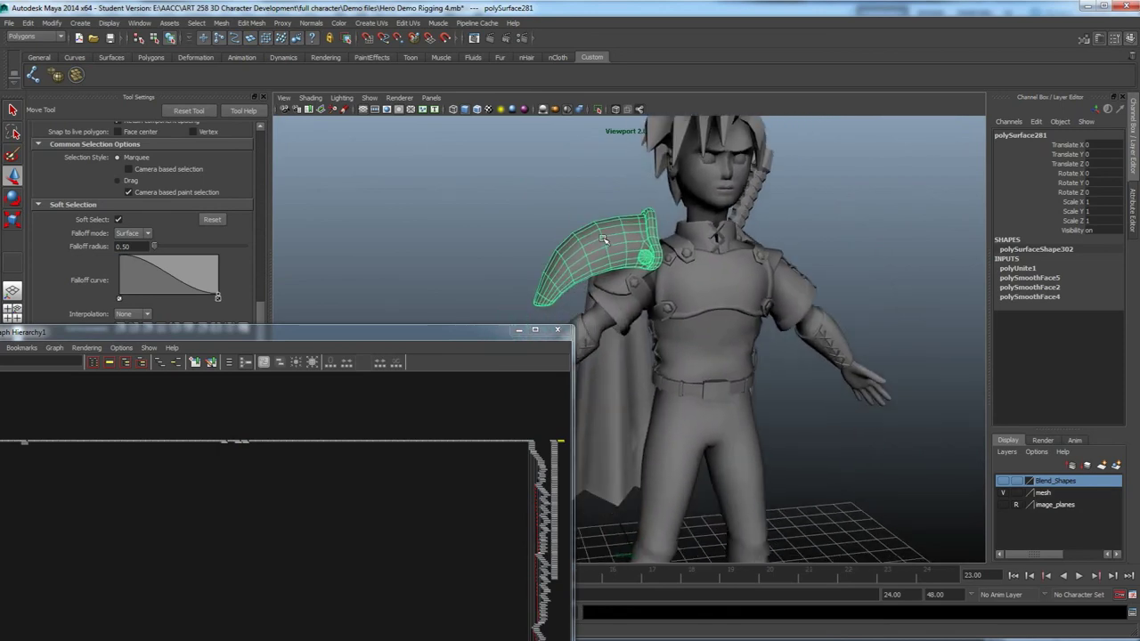
Smooth the shoulder strap beside the large shoulder armor with its front and back rivets, and combine them into one mesh.
left_click_drag(621, 239, 636, 277, "alt")
scroll(658, 250, "up", 6)
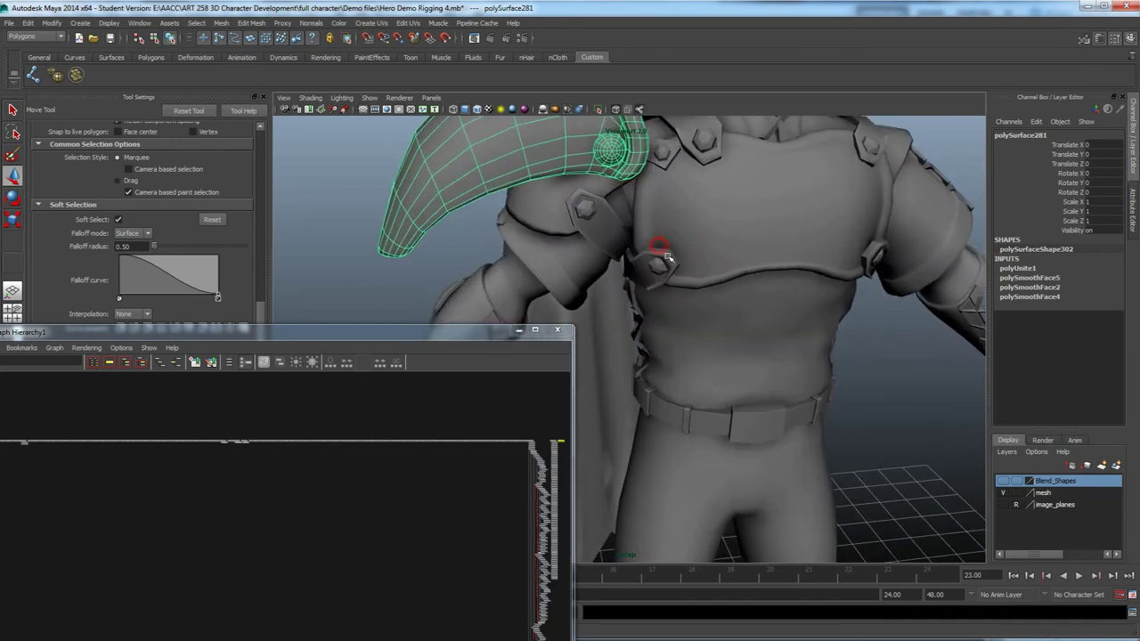
left_click(728, 204)
middle_click_drag(719, 169, 681, 256, "alt")
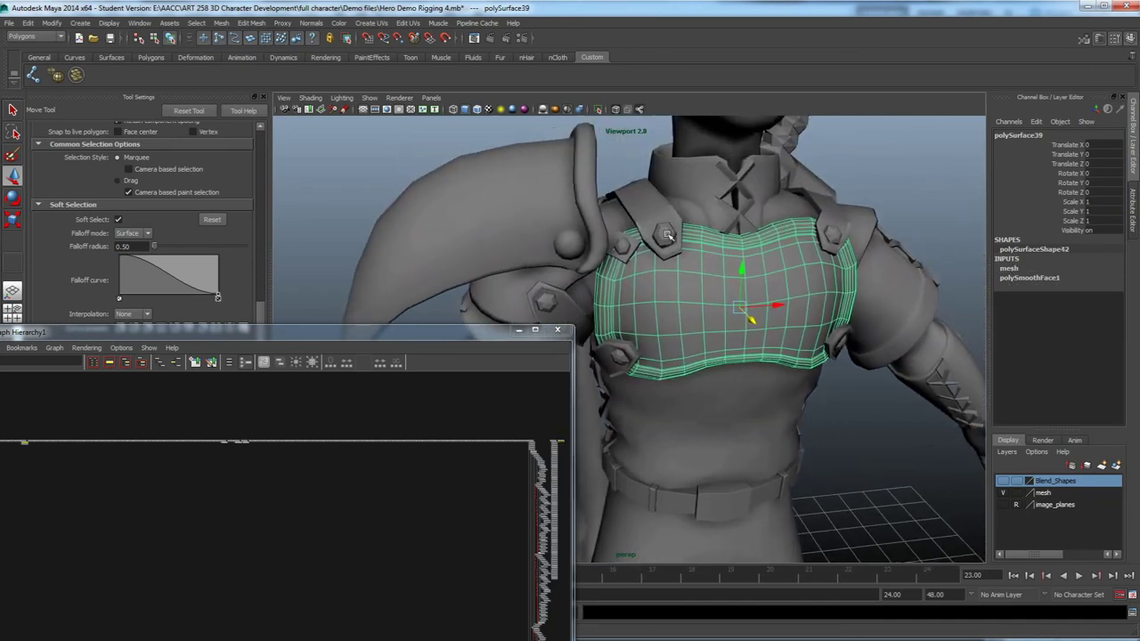
left_click(665, 233)
left_click(641, 201, "shift")
left_click_drag(621, 213, 559, 176, "alt")
left_click(681, 162)
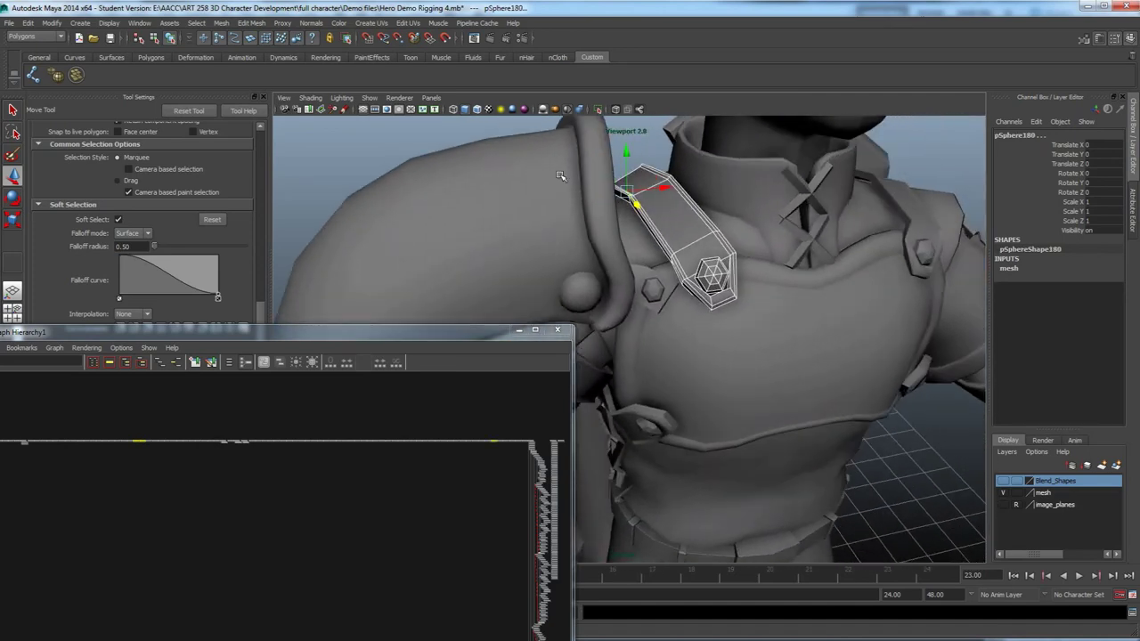
left_click(58, 77)
left_click(75, 76)
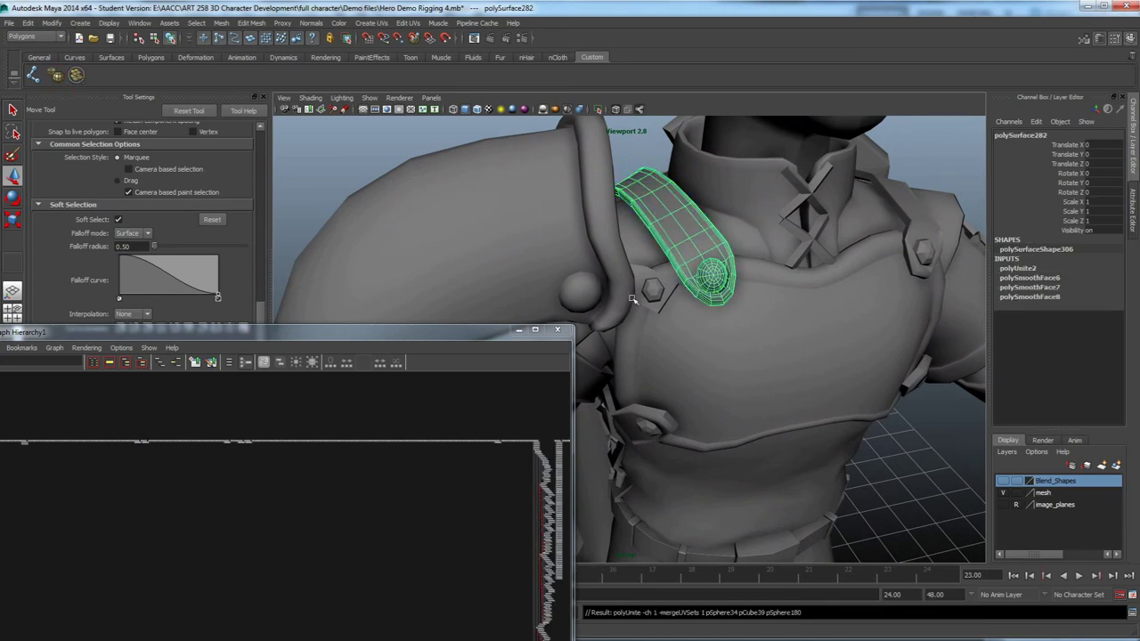
Smooth the strap over the character's left shoulder with its front and back rivets, and combine them into one mesh.
left_click_drag(773, 300, 643, 272, "alt")
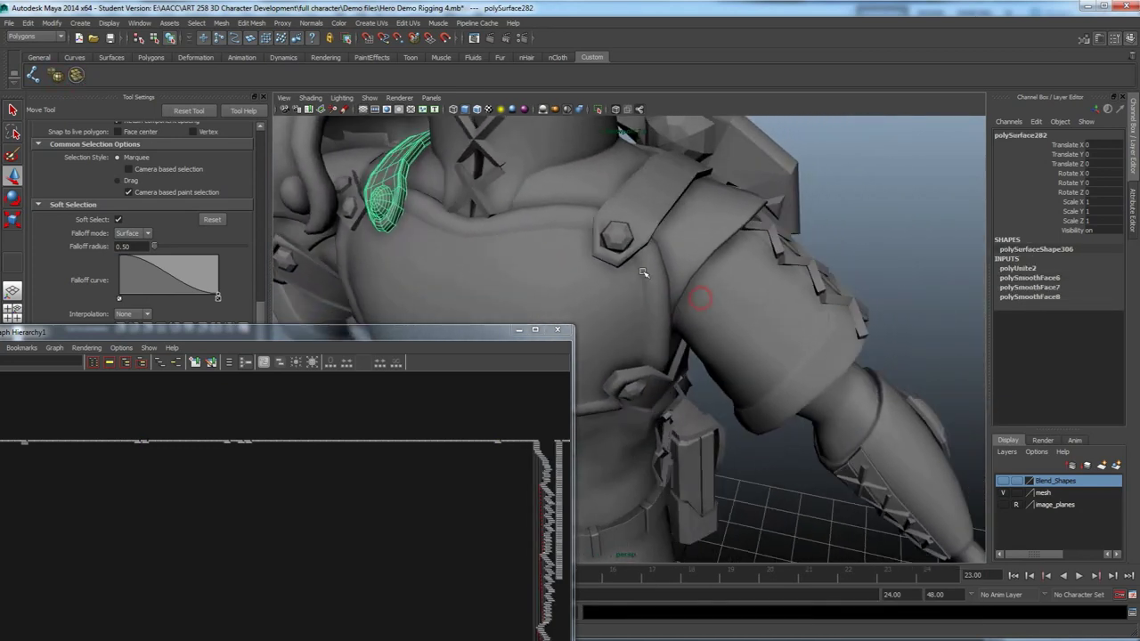
left_click(614, 238)
left_click(657, 196, "shift")
left_click_drag(705, 236, 670, 250, "alt")
left_click(541, 187, "shift")
scroll(670, 250, "down", 5)
middle_click_drag(663, 339, 715, 274, "alt")
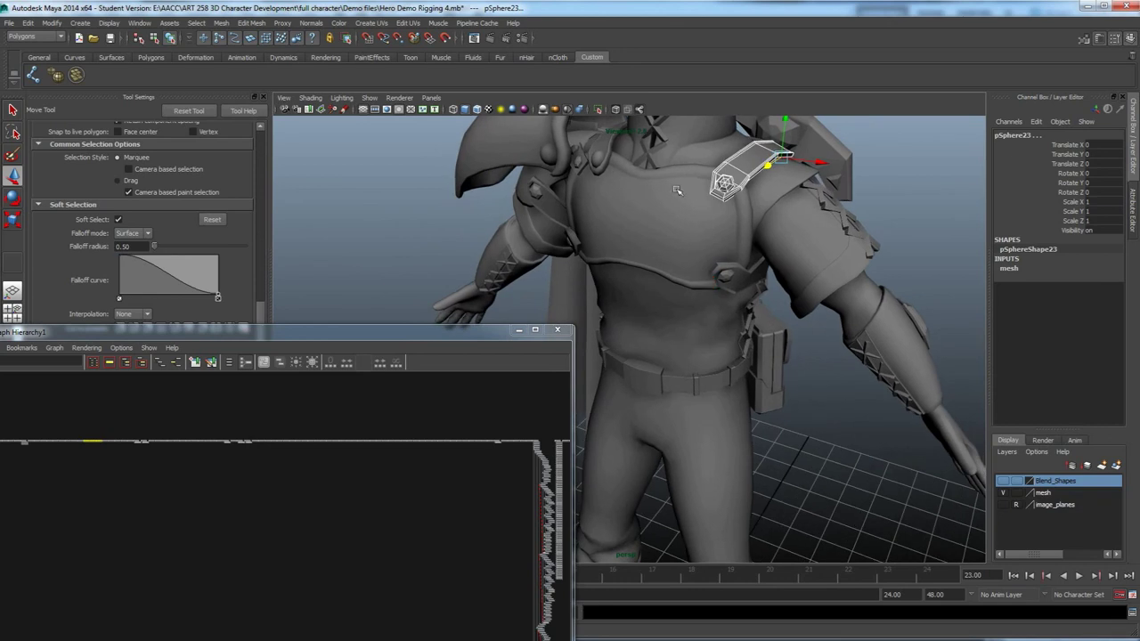
left_click(76, 75)
Smooth both lower side straps of the chest armor with their rivets, and combine them into one mesh.
left_click_drag(743, 289, 622, 208, "alt")
left_click(695, 239)
left_click(613, 254)
left_click(622, 235)
left_click(514, 223)
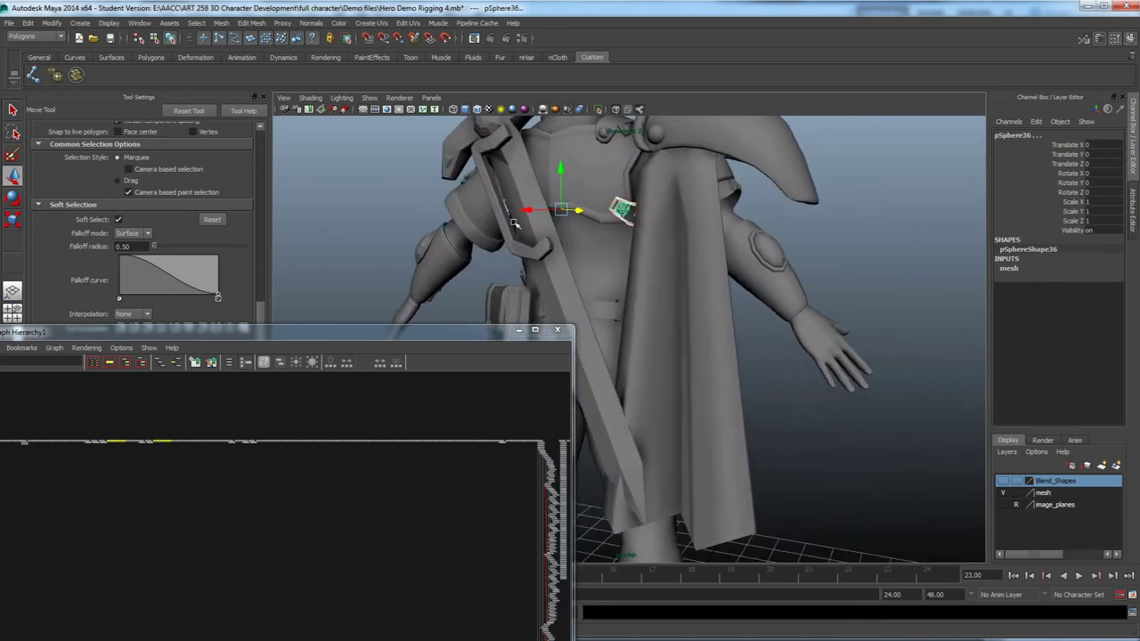
left_click(57, 76)
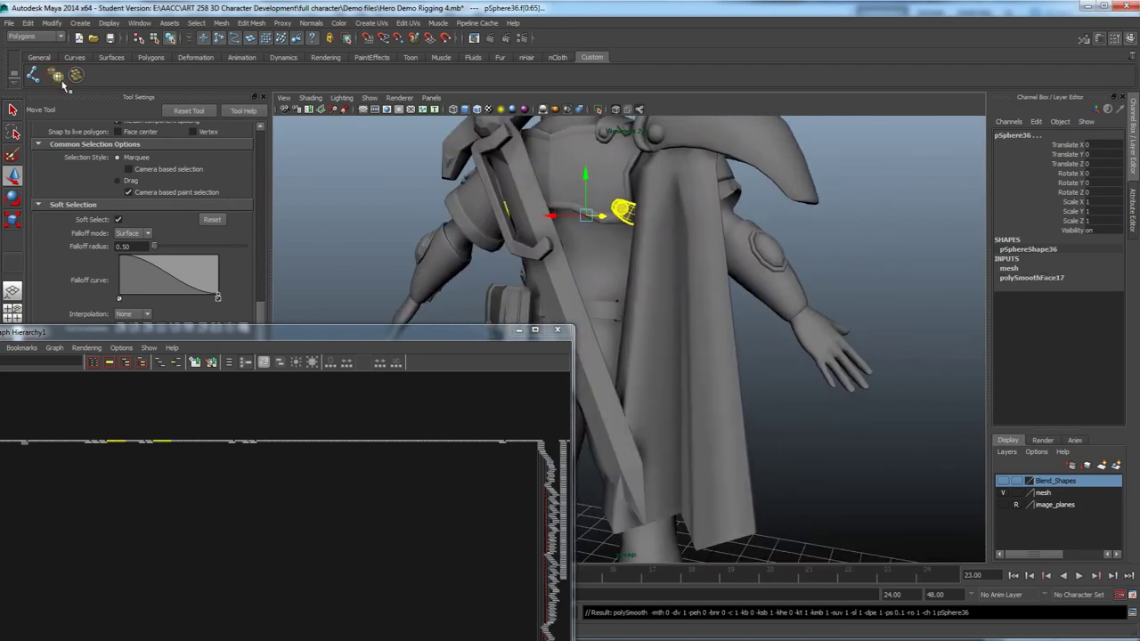
left_click(77, 75)
Combine the smoothed shoulder and side straps with the front chest plate.
left_click_drag(638, 204, 323, 218, "alt")
middle_click_drag(631, 163, 608, 239, "alt")
left_click(632, 200, "shift")
left_click(755, 210, "shift")
left_click(705, 253, "shift")
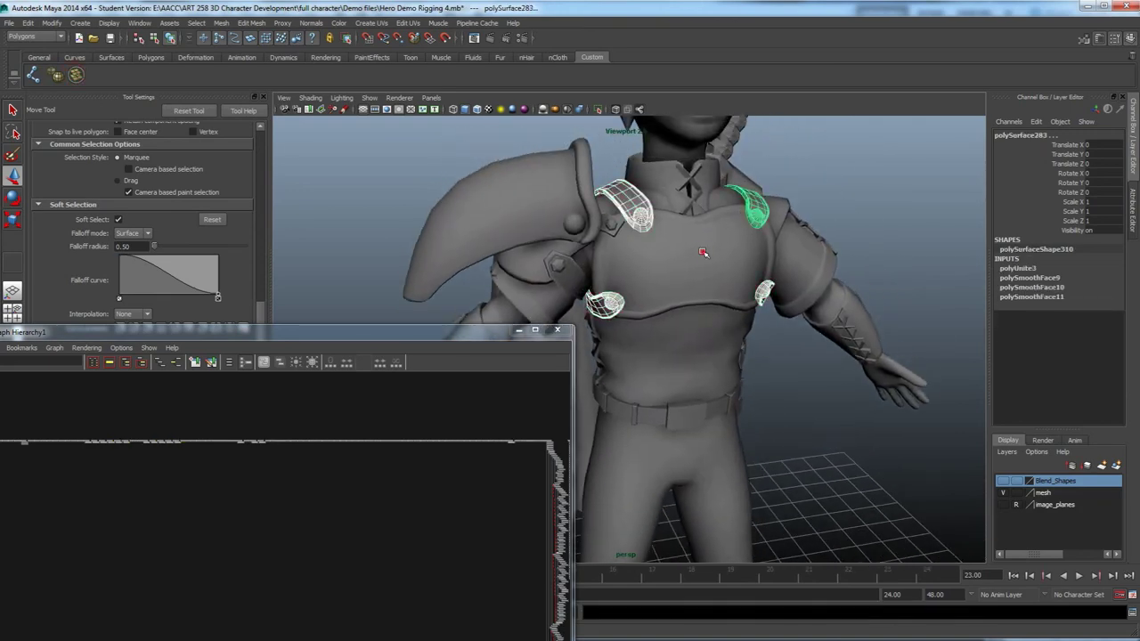
left_click_drag(508, 233, 748, 230, "alt")
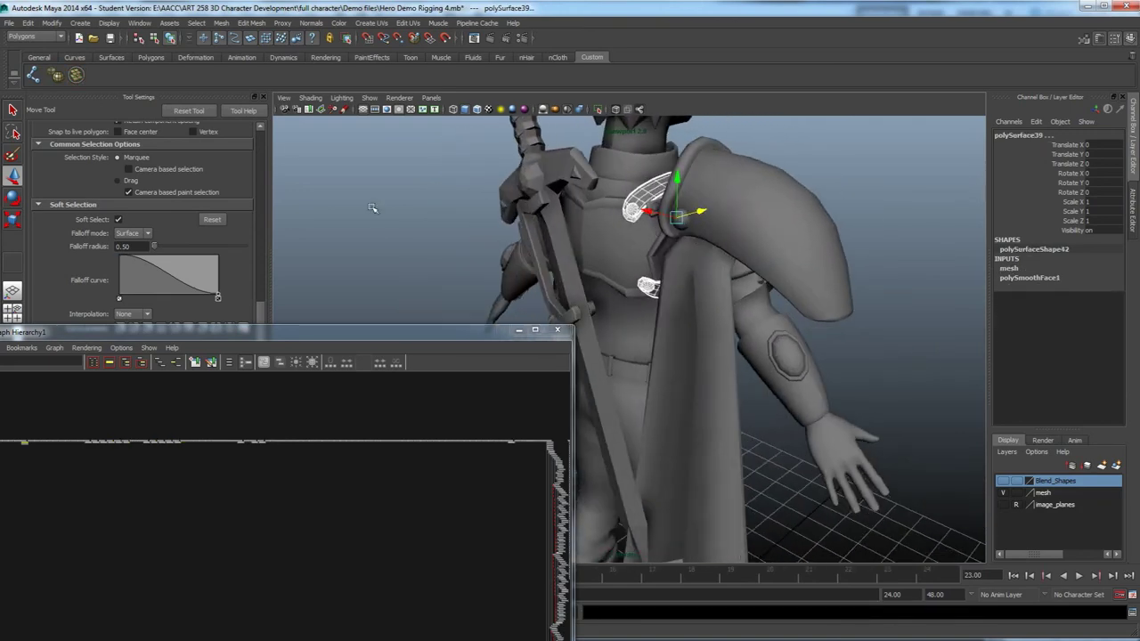
left_click(76, 75)
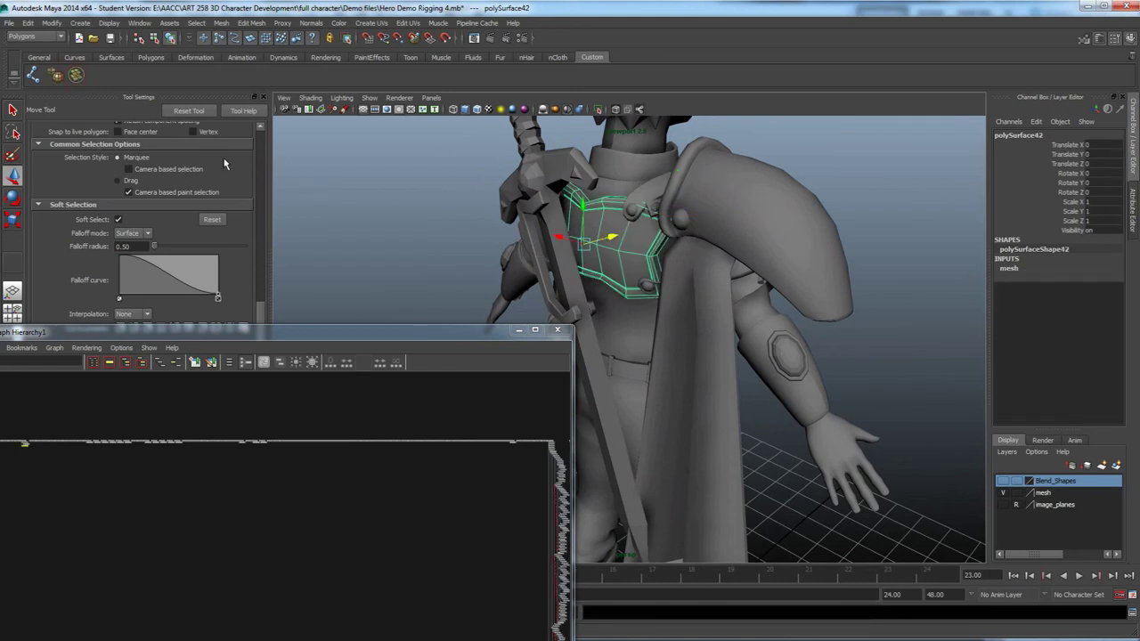
Smooth the back plate and combine it with the front chest plate and straps.
left_click(57, 74)
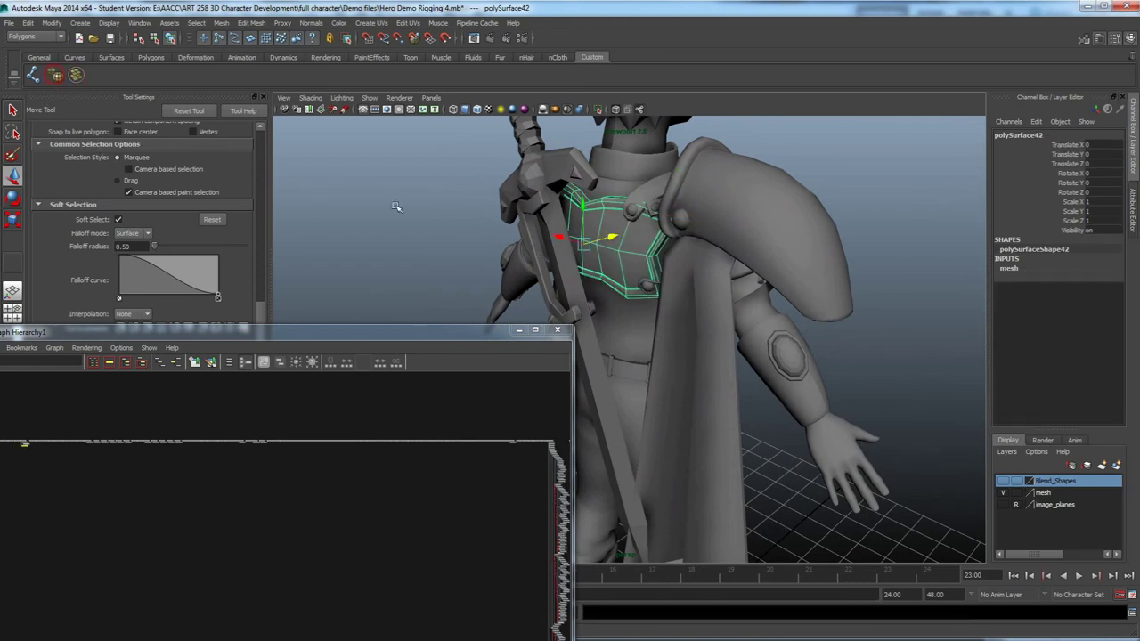
left_click(646, 193, "shift")
left_click(76, 75)
left_click_drag(638, 206, 616, 263, "alt")
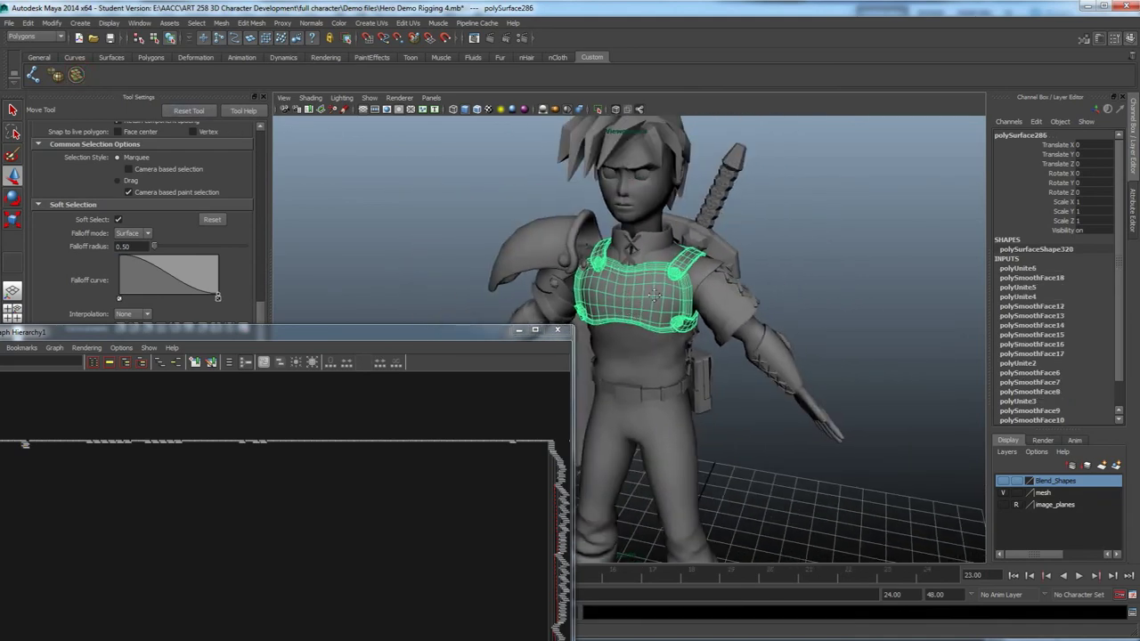
Try moving the combined chest armor away from the character's body and undo the move.
scroll(631, 314, "down", 4)
middle_click_drag(631, 314, 665, 285, "alt")
left_click_drag(664, 521, 811, 497)
left_click_drag(846, 387, 800, 364, "alt")
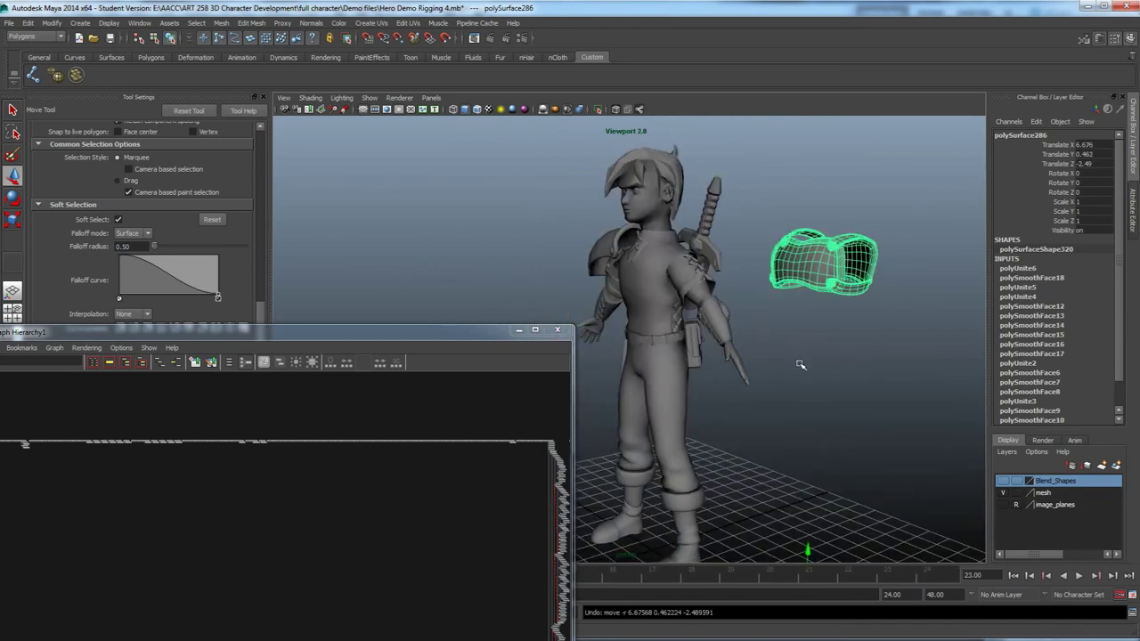
key("ctrl+z")
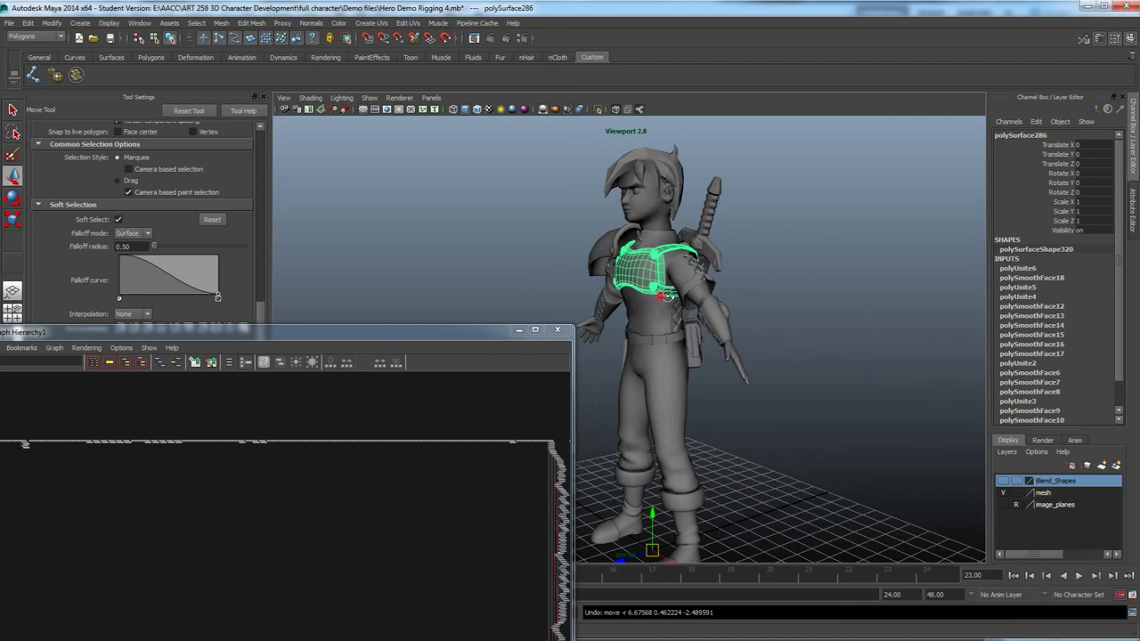
Examine the combined chest armor on the character and check which parts belong to the body mesh.
left_click_drag(663, 296, 692, 307, "alt")
right_click_drag(654, 304, 715, 298, "alt")
middle_click_drag(715, 298, 701, 333, "alt")
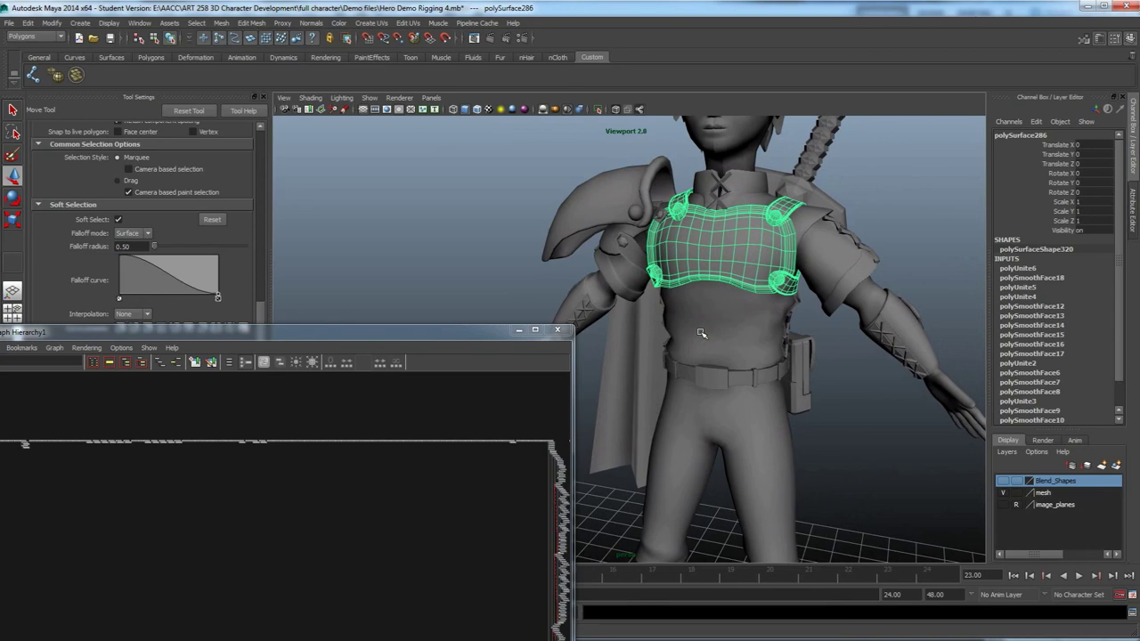
scroll(701, 334, "down", 8)
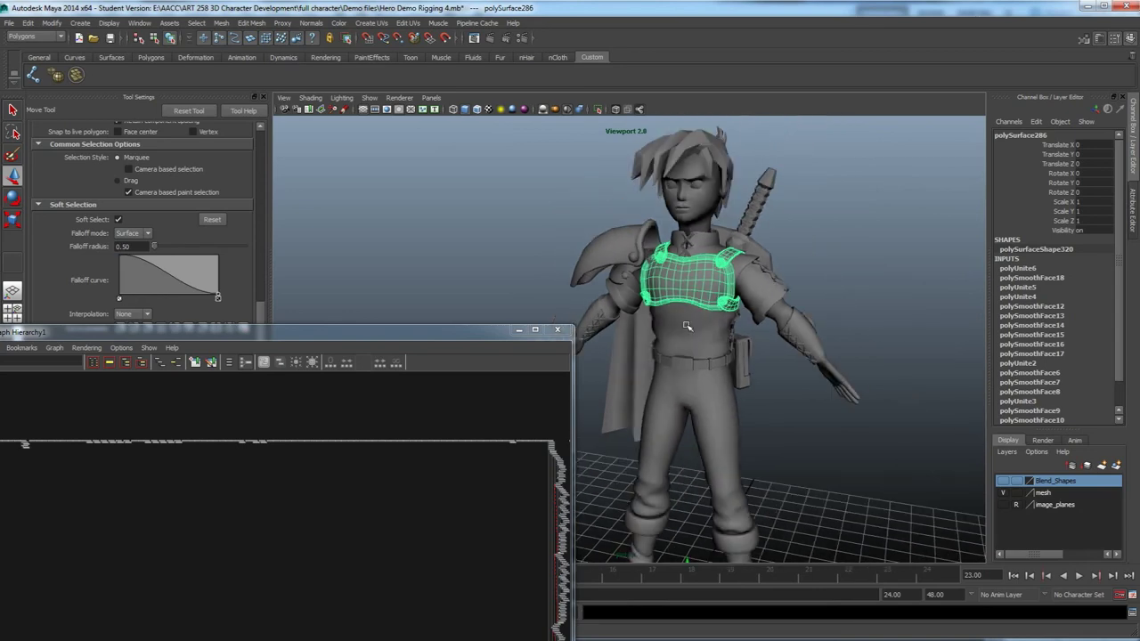
scroll(687, 319, "up", 2)
left_click(755, 261)
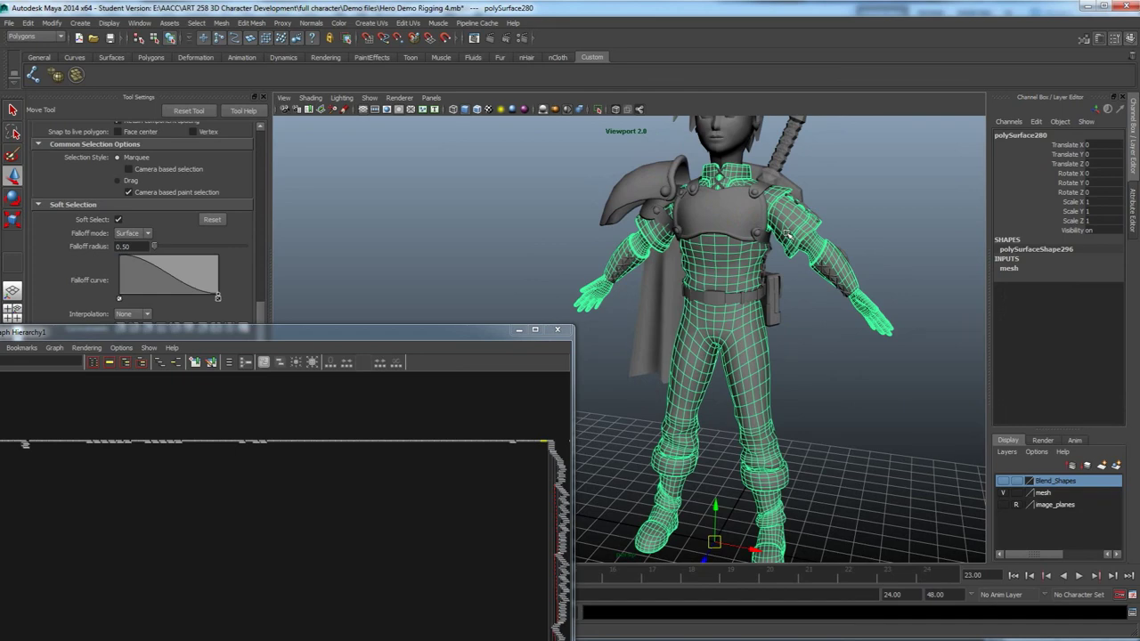
left_click_drag(745, 359, 744, 359, "alt")
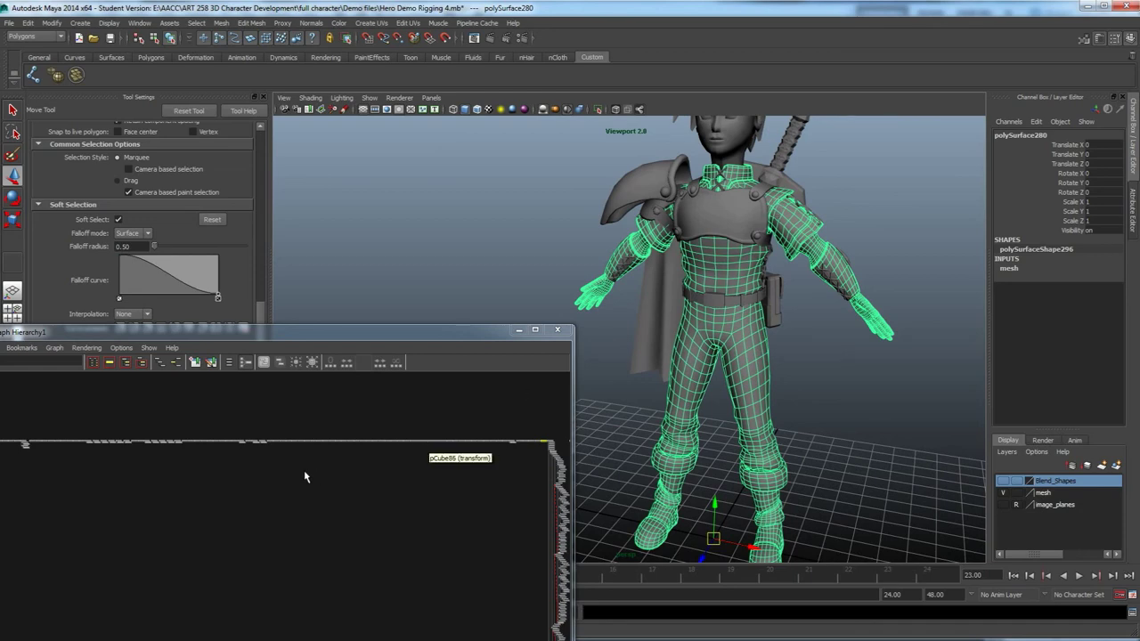
scroll(522, 422, "down", 1)
scroll(674, 382, "down", 4)
Try grouping all of the character's meshes except the sword, and undo the grouping.
middle_click_drag(754, 403, 781, 383, "alt")
left_click_drag(780, 383, 814, 427, "alt")
left_click_drag(860, 461, 601, 141)
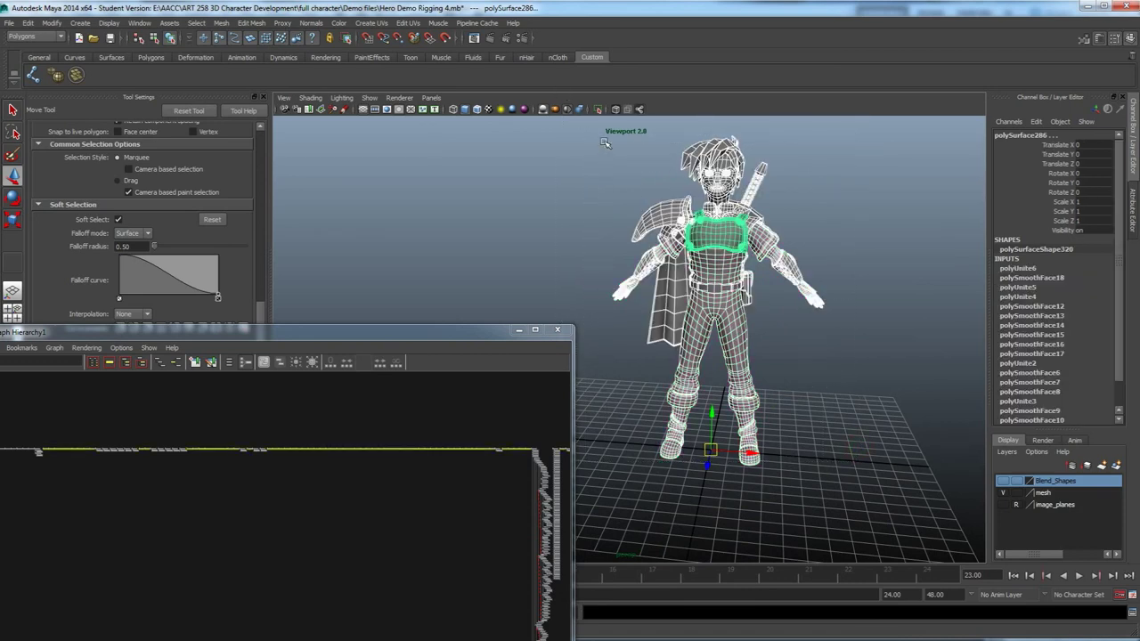
left_click(764, 187, "shift")
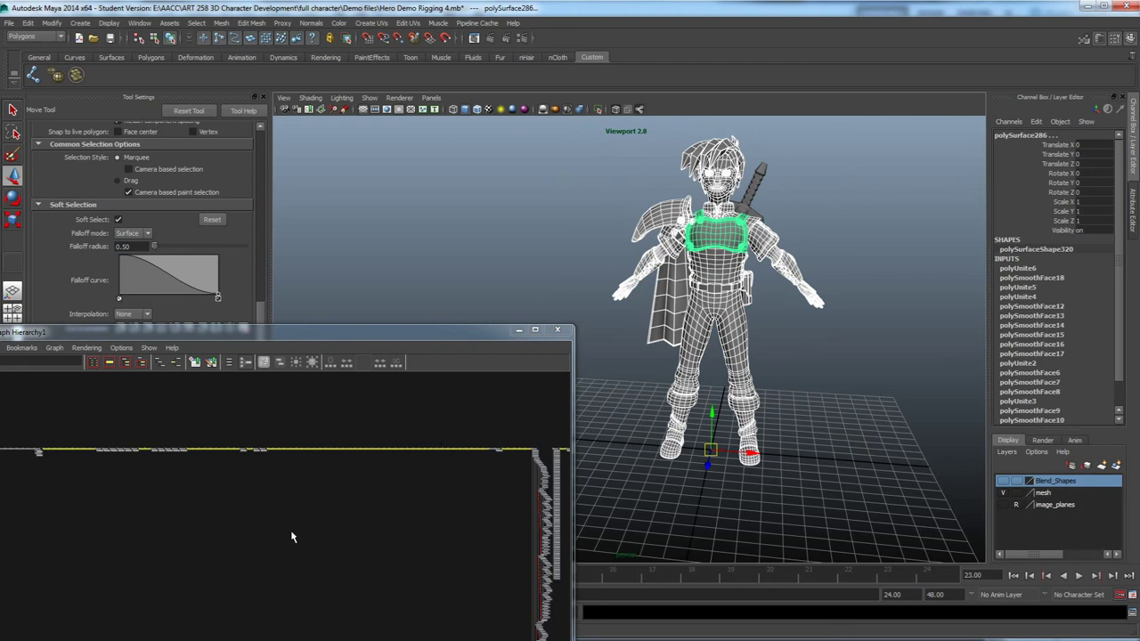
key("ctrl+g")
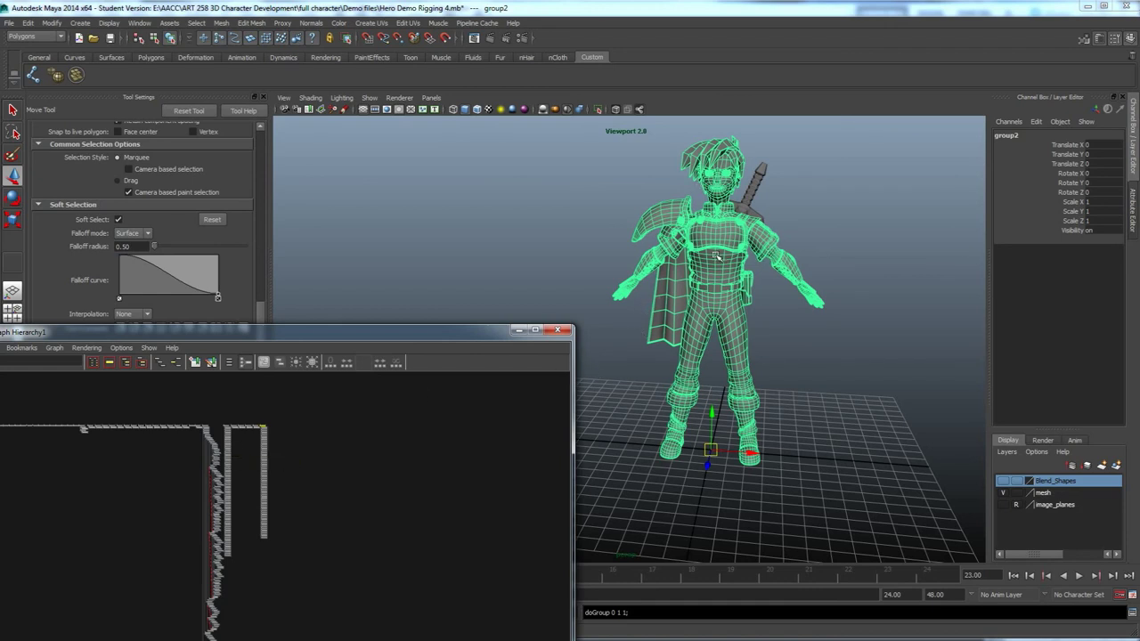
key("ctrl+z")
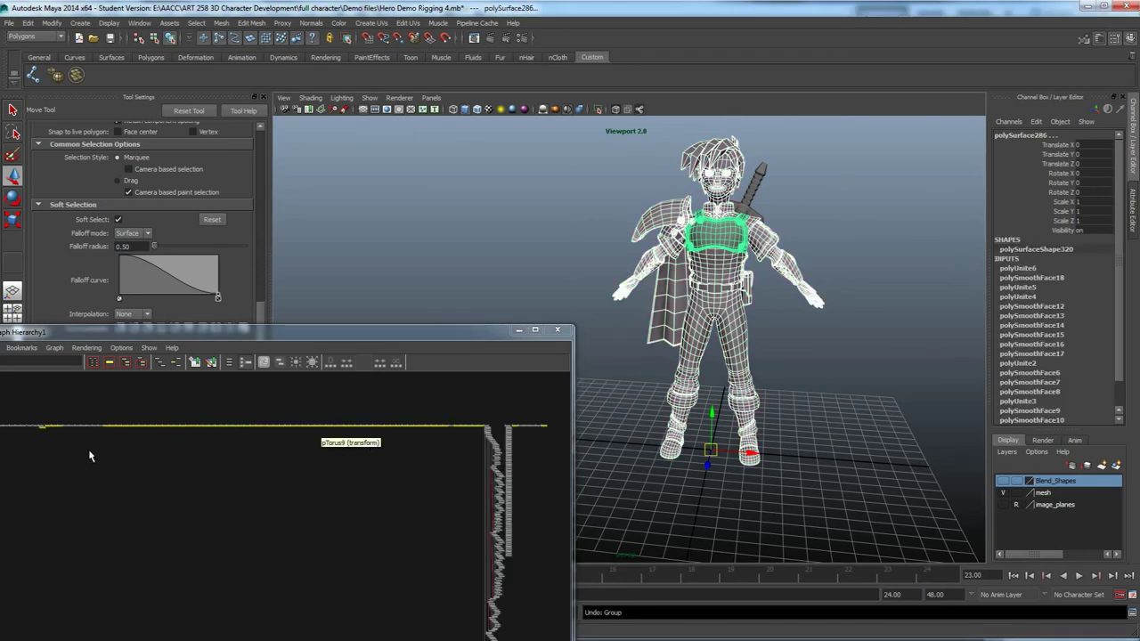
scroll(205, 450, "down", 1)
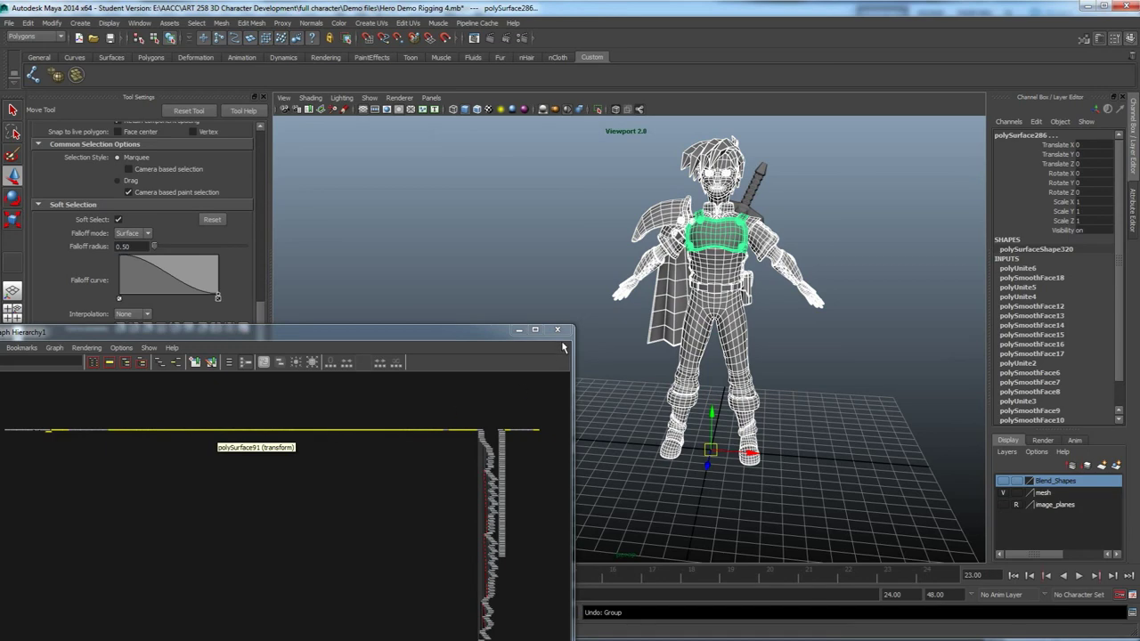
Smooth the four crossed lace pieces on the inner side of the character's left forearm.
left_click_drag(705, 320, 710, 321, "alt")
right_click_drag(662, 330, 775, 330, "alt")
middle_click_drag(807, 250, 743, 329, "alt")
left_click_drag(743, 328, 746, 356, "alt")
left_click(782, 389)
left_click_drag(781, 390, 758, 400, "alt")
left_click_drag(727, 357, 801, 361, "alt")
middle_click_drag(690, 370, 539, 375, "alt")
right_click_drag(539, 374, 724, 344, "alt")
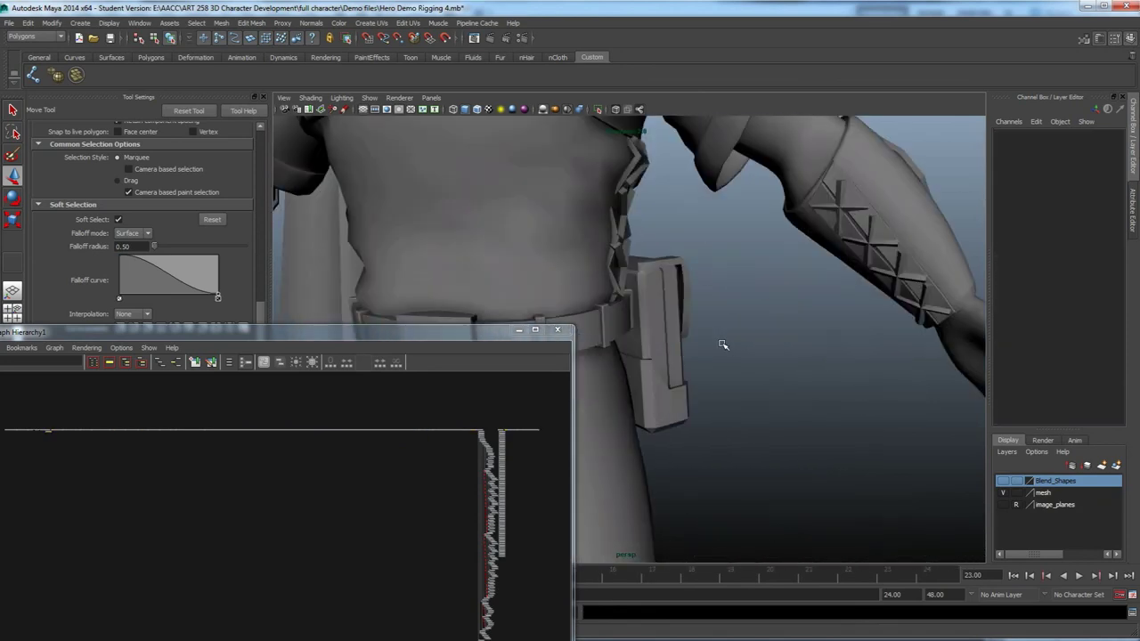
left_click_drag(722, 345, 796, 268, "alt")
left_click(804, 258)
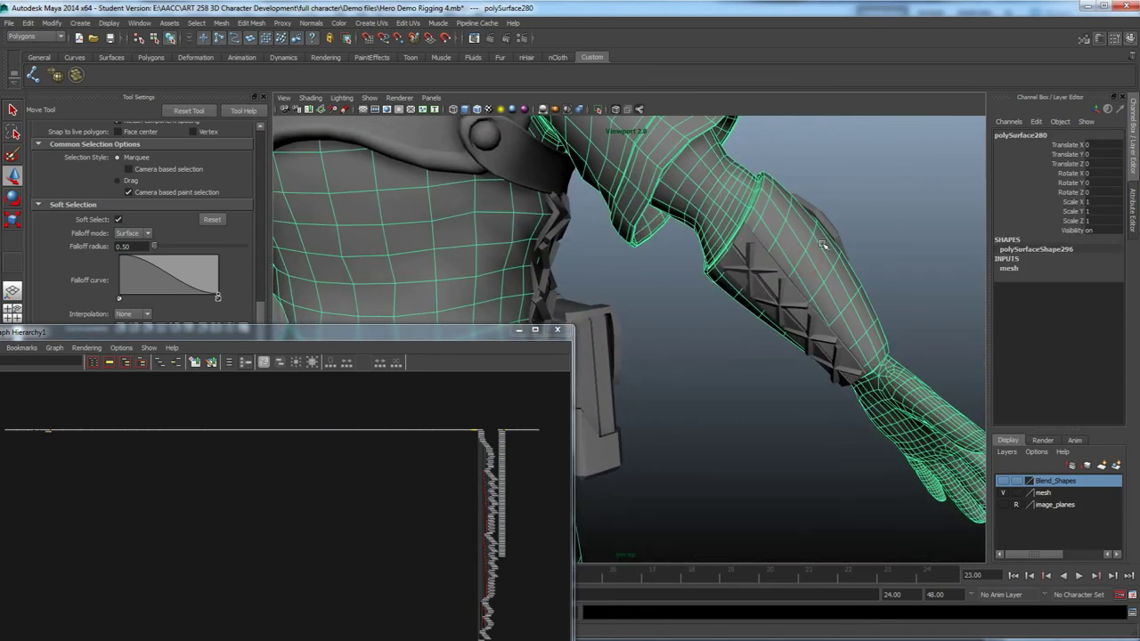
left_click(750, 265)
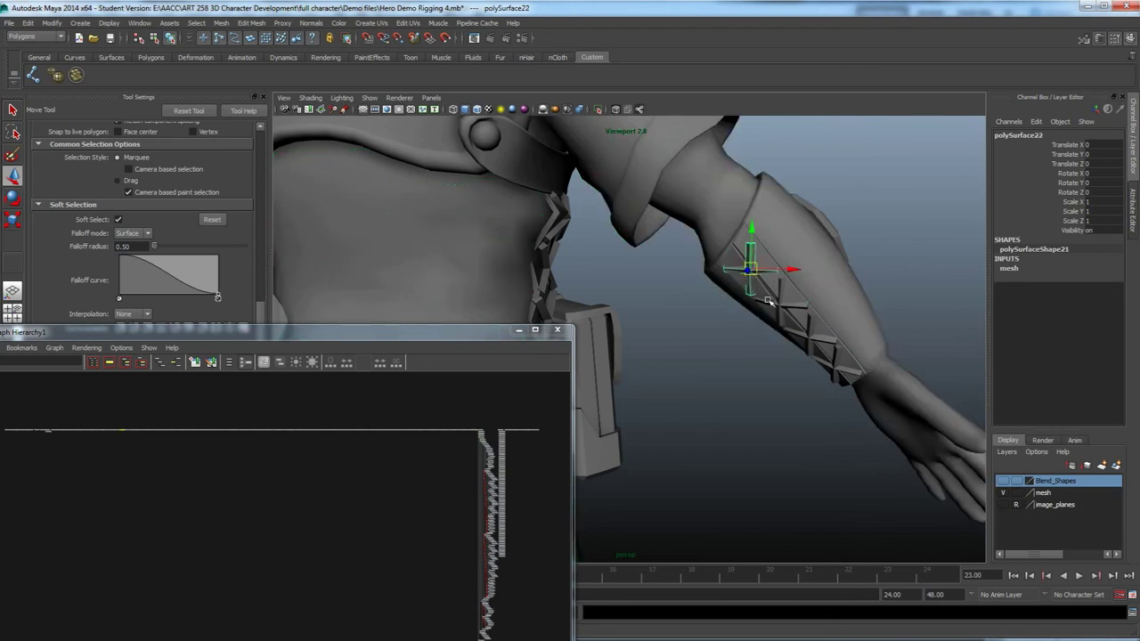
left_click(782, 309, "shift")
left_click(810, 332, "shift")
key("shift+d")
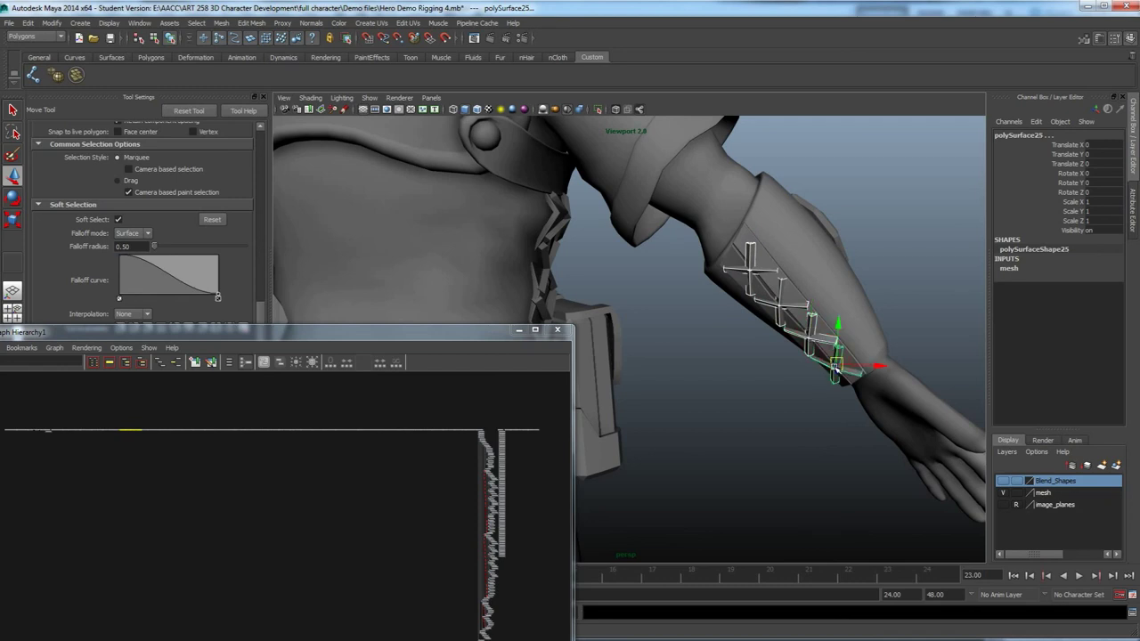
left_click(57, 75)
Smooth the two strips beneath the left forearm's laces and combine them into one mesh.
left_click_drag(739, 298, 765, 304, "alt")
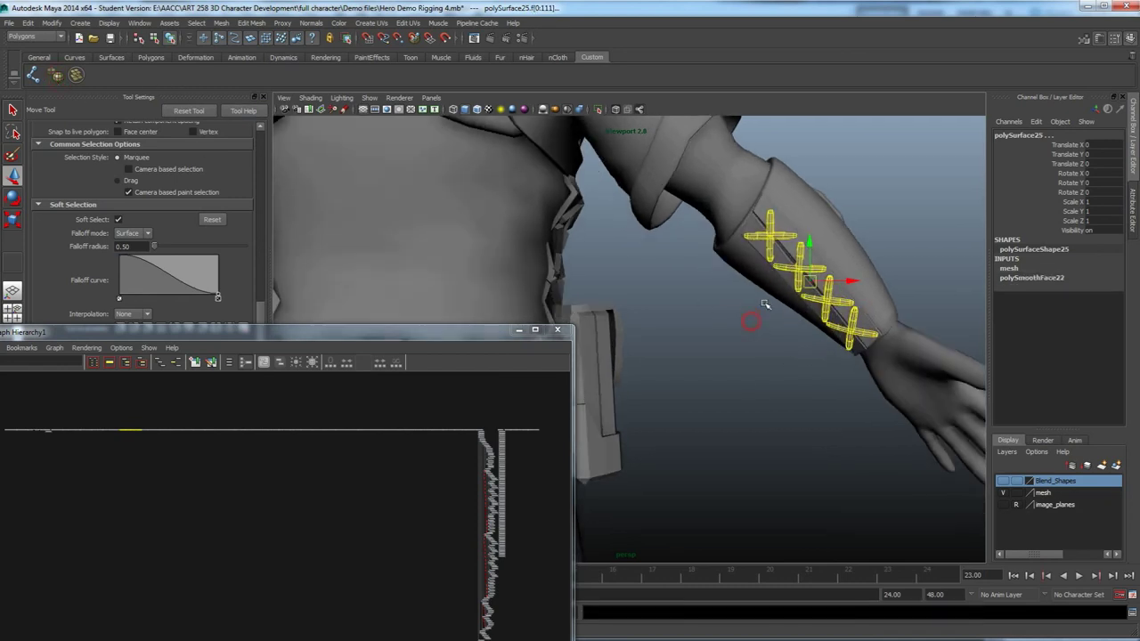
left_click(765, 258)
left_click(759, 249)
left_click(55, 76)
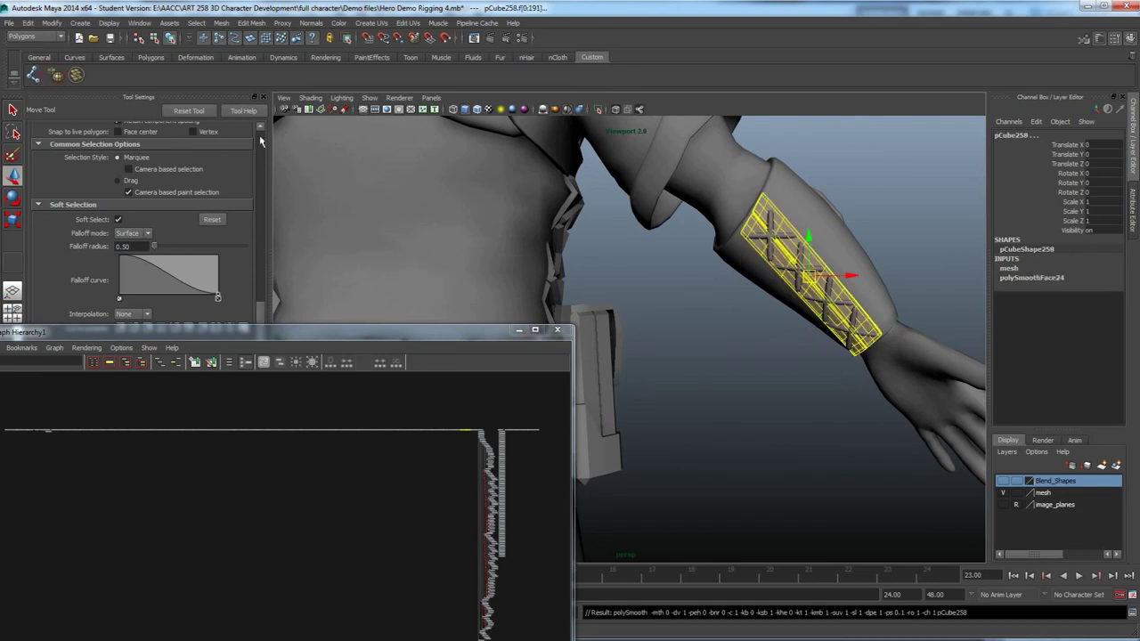
left_click(76, 75)
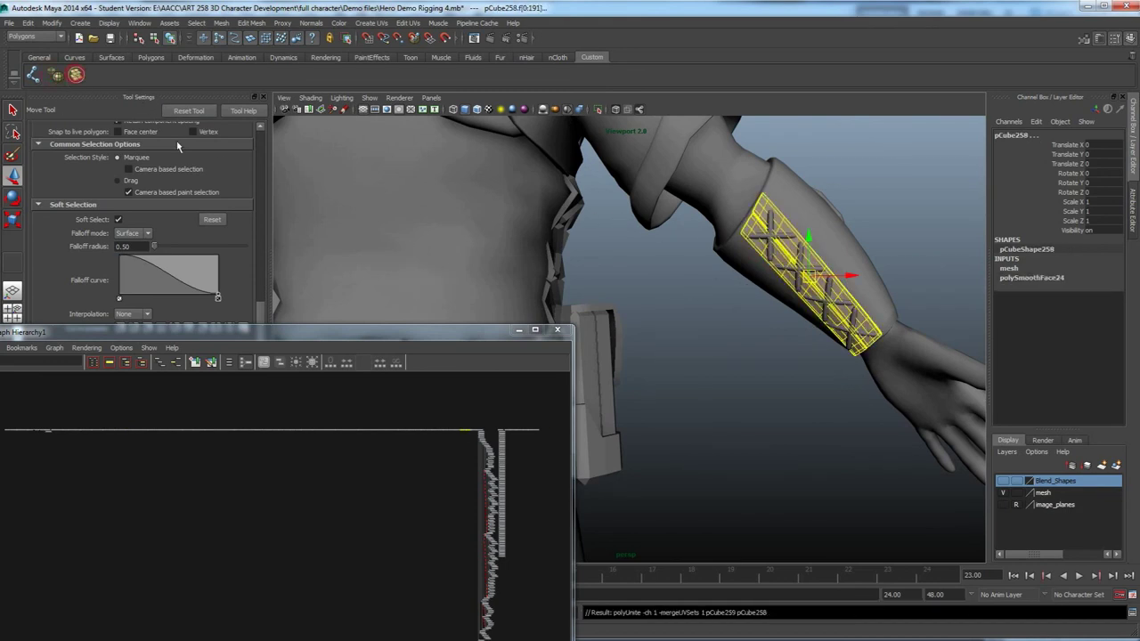
Combine the four smoothed crossed laces with the strips on the left forearm into a single mesh.
left_click(771, 242)
left_click(792, 260, "shift")
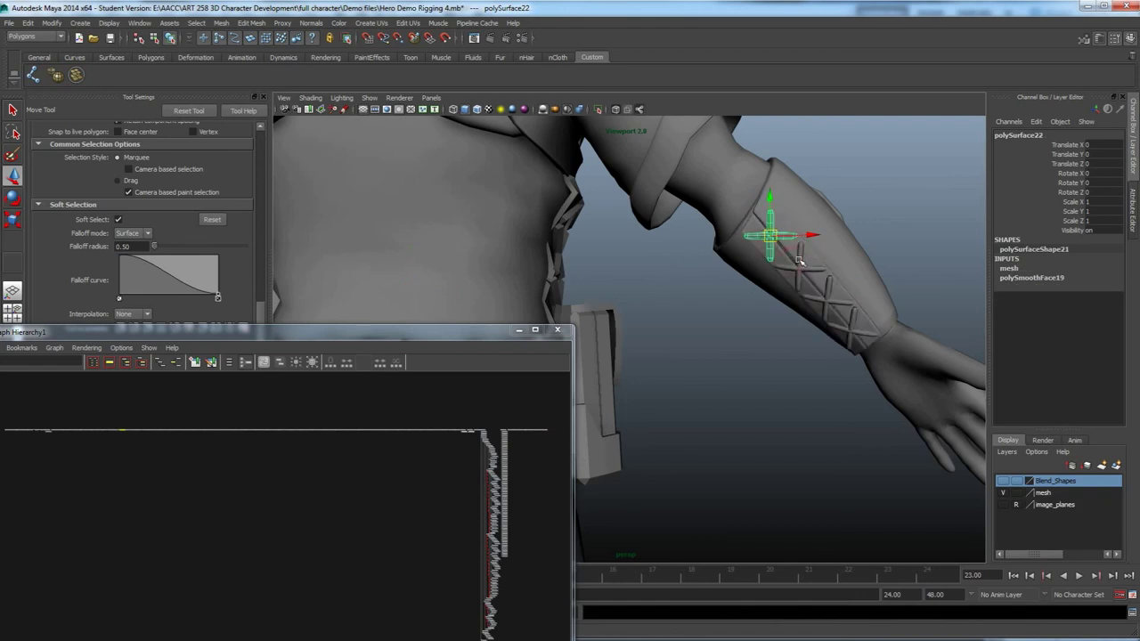
left_click(824, 293)
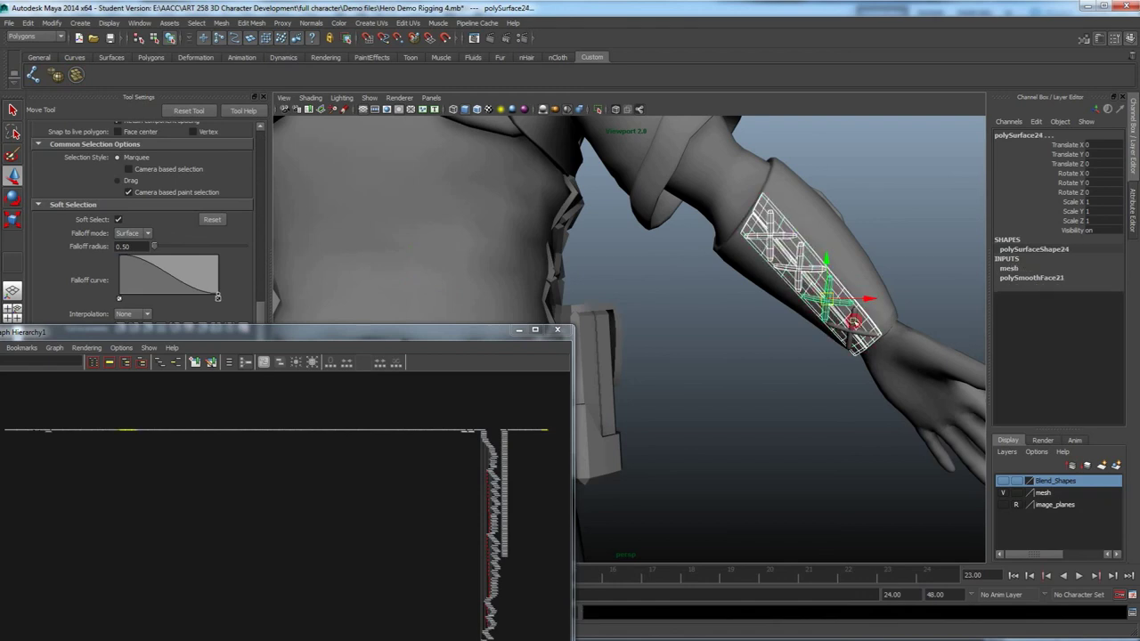
left_click(854, 321)
left_click(76, 77)
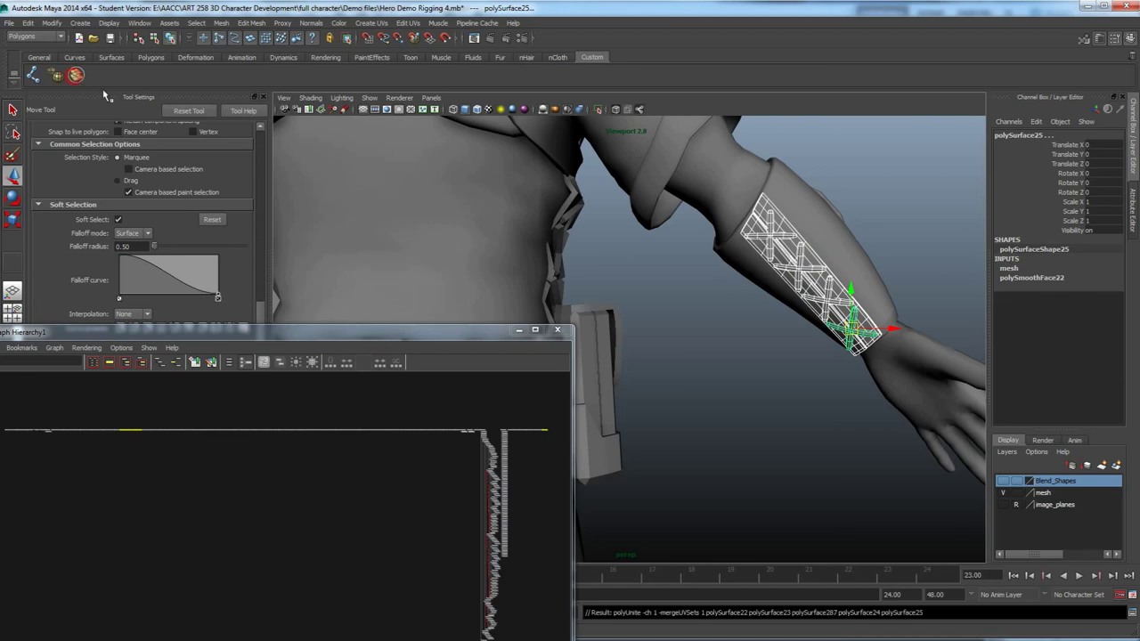
Combine the left forearm's lacing mesh with the character's body mesh and inspect the arm from several angles.
left_click(733, 342)
left_click_drag(743, 351, 772, 328, "alt")
left_click(787, 302)
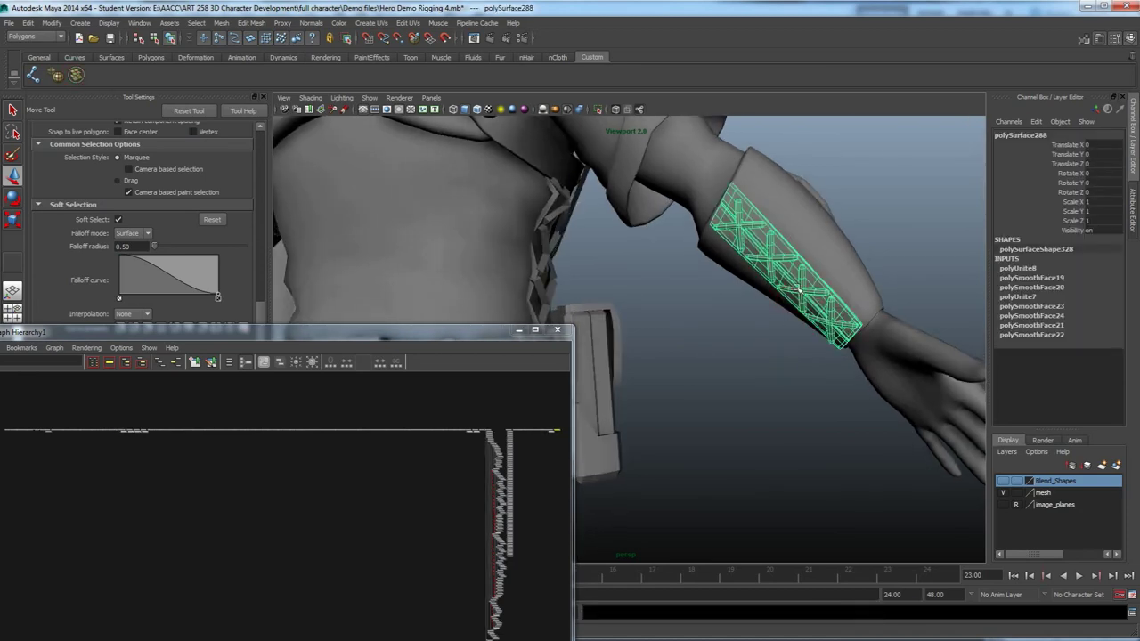
left_click_drag(761, 287, 728, 373, "alt")
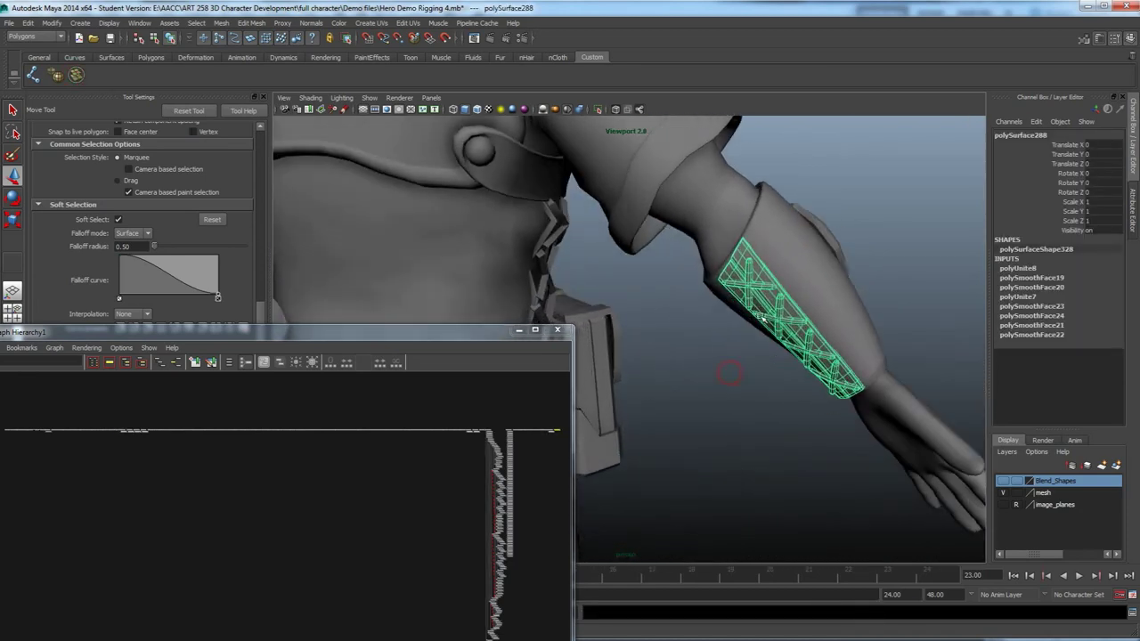
left_click(819, 287, "shift")
left_click(75, 74)
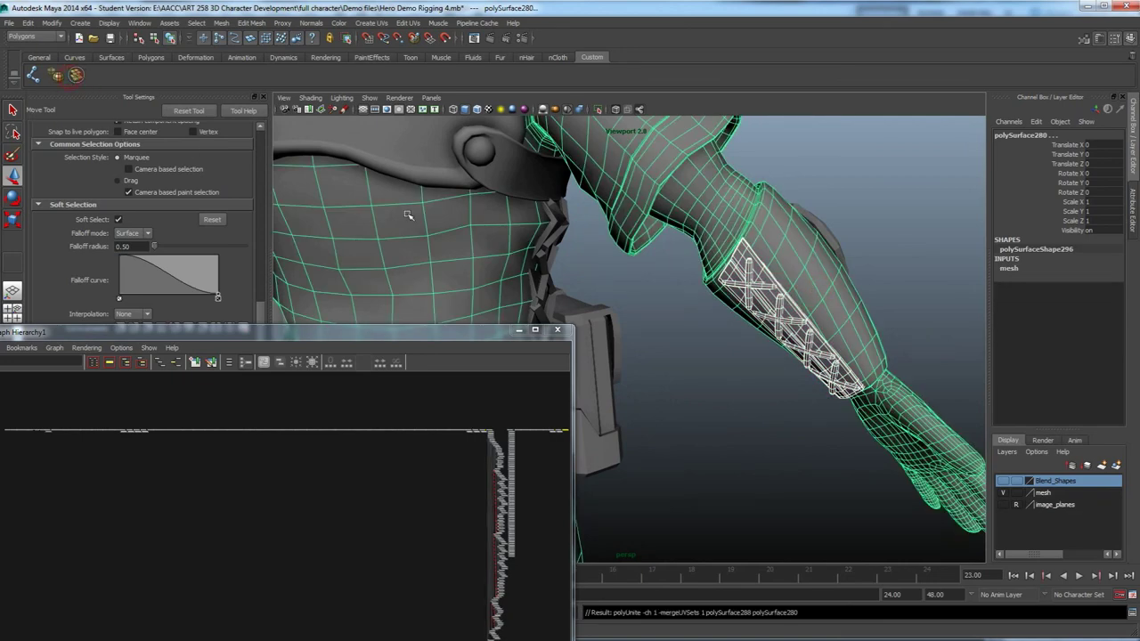
key("f")
left_click_drag(775, 392, 695, 337, "alt")
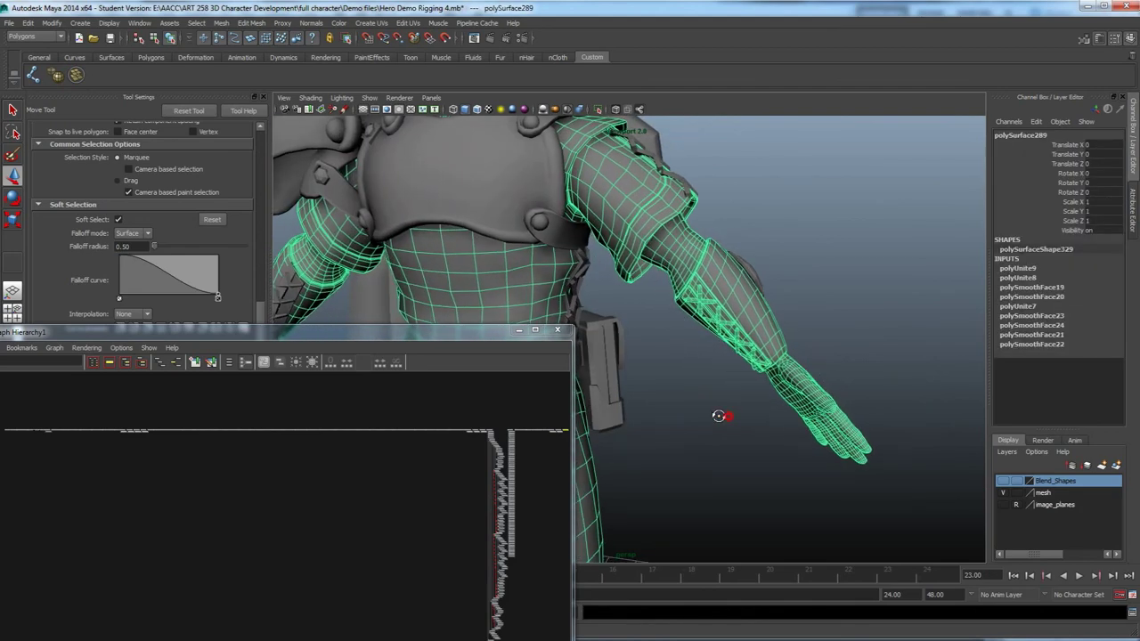
left_click_drag(720, 416, 724, 304, "alt")
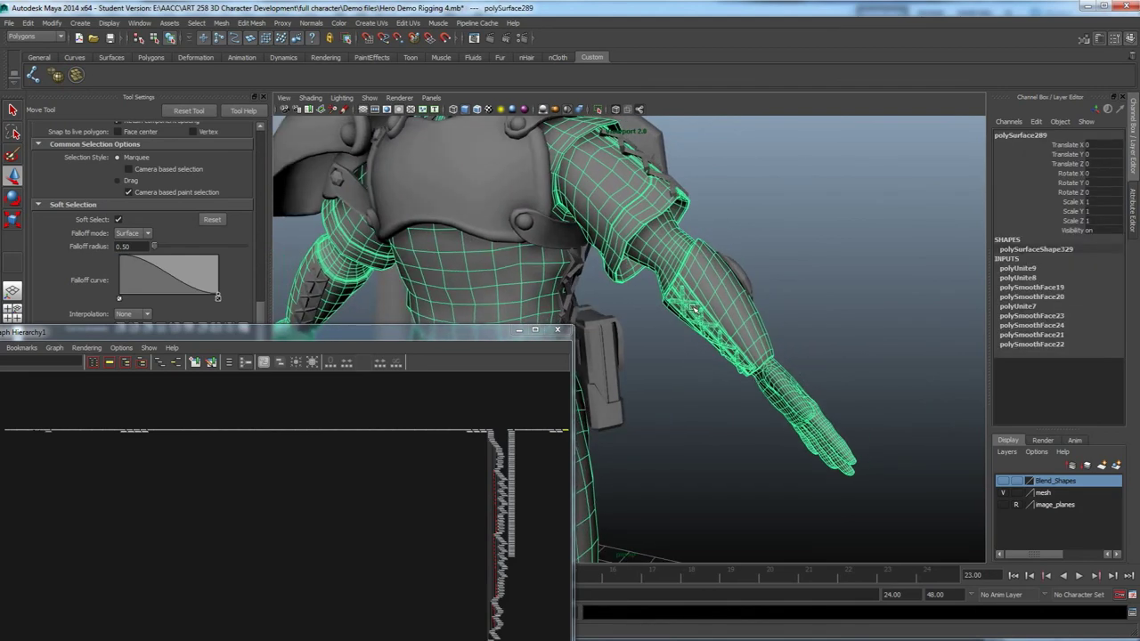
left_click(712, 387)
left_click_drag(713, 387, 749, 368, "alt")
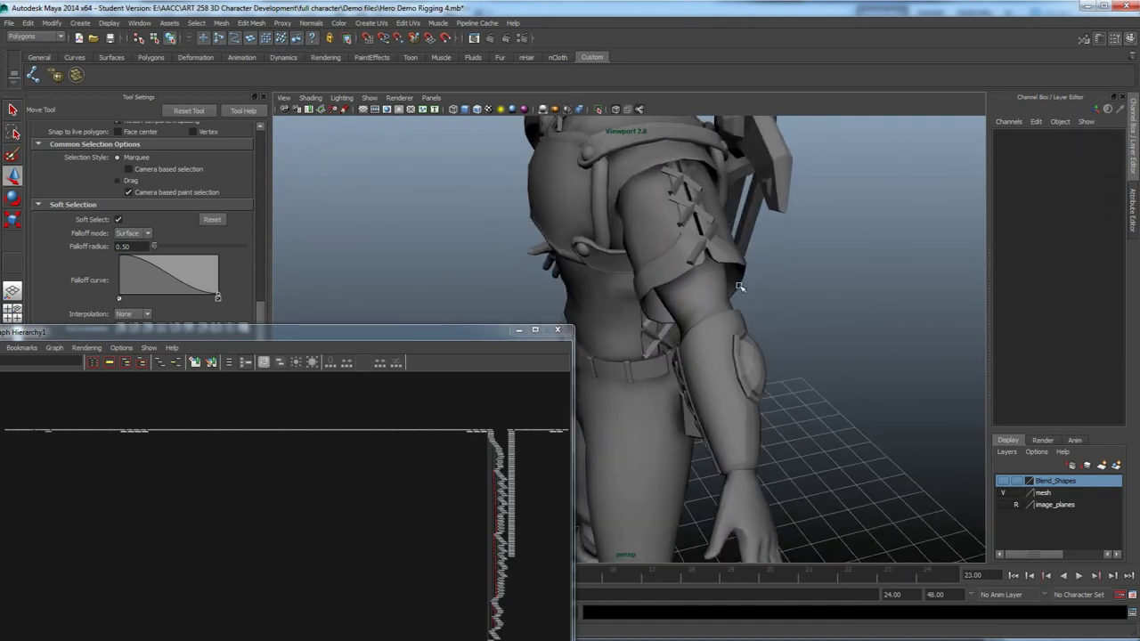
left_click_drag(715, 260, 731, 362, "alt")
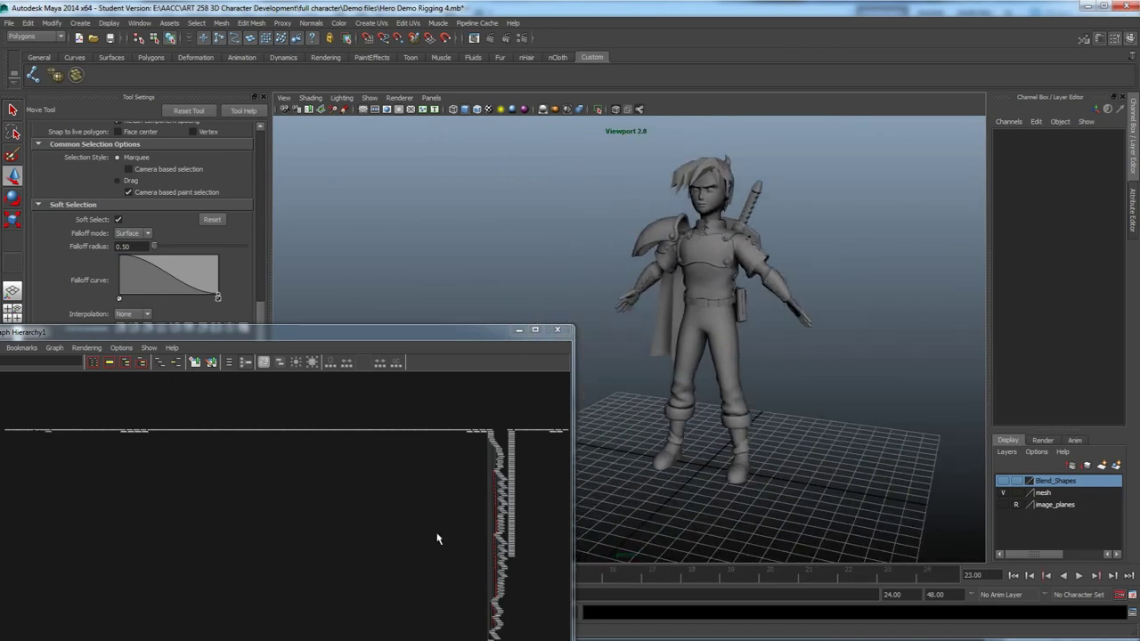
Switch to the Hero Weights pt2.mb scene and hide the NURBS curves in the viewport.
mouse_move(214, 634)
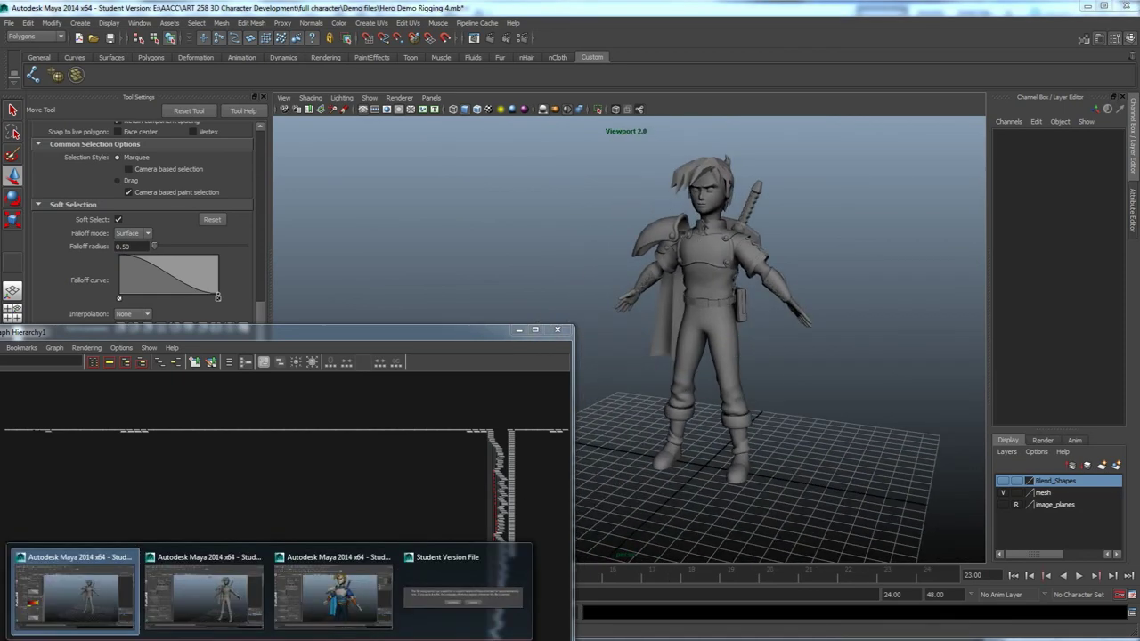
left_click(190, 603)
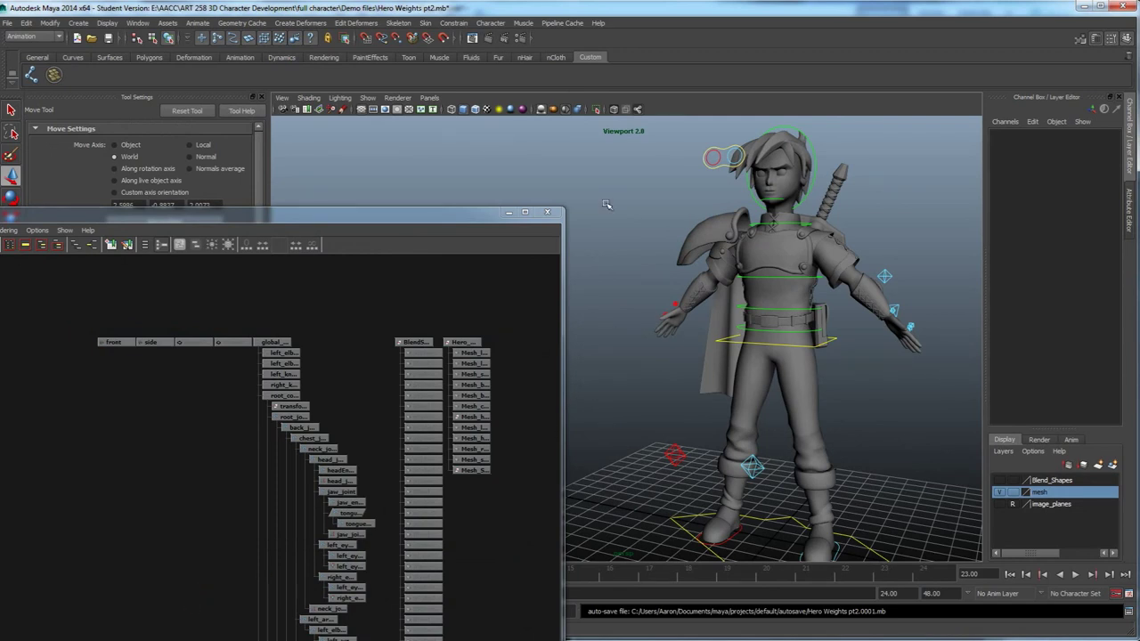
left_click(367, 98)
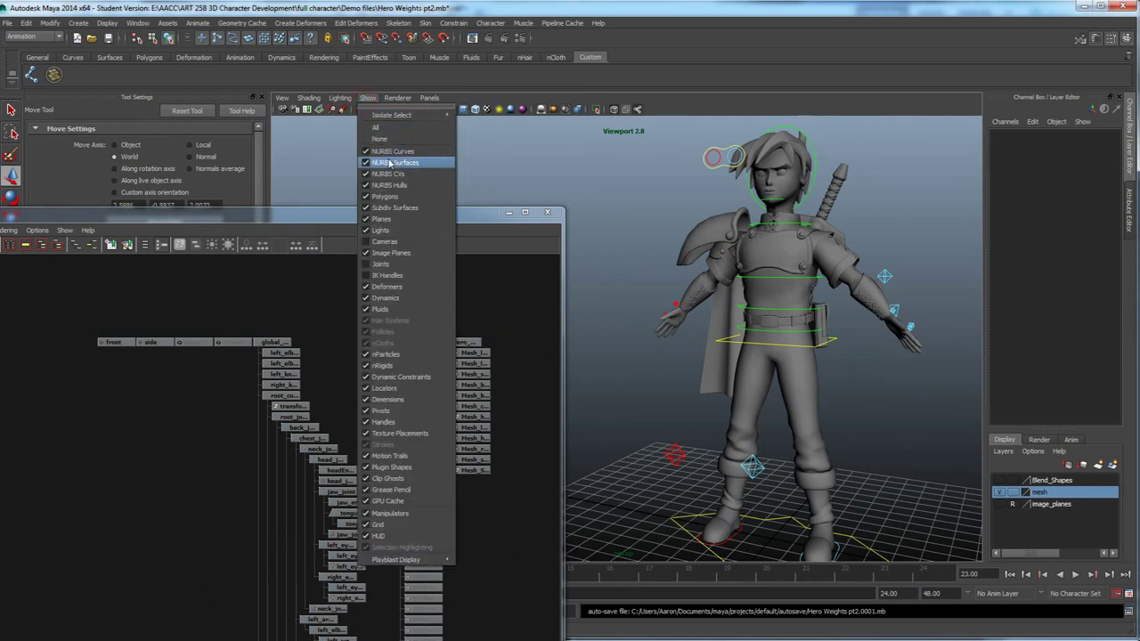
left_click(392, 152)
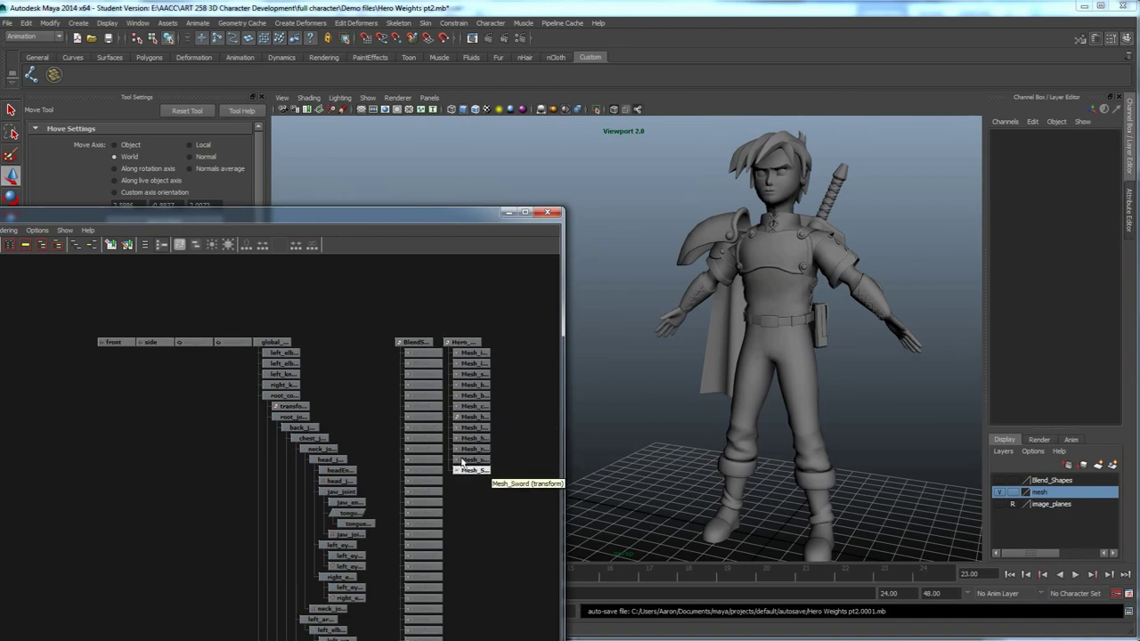
Examine the finished scene's hierarchy, including the BlendShapes group and the rig under global_control.
left_click(416, 342)
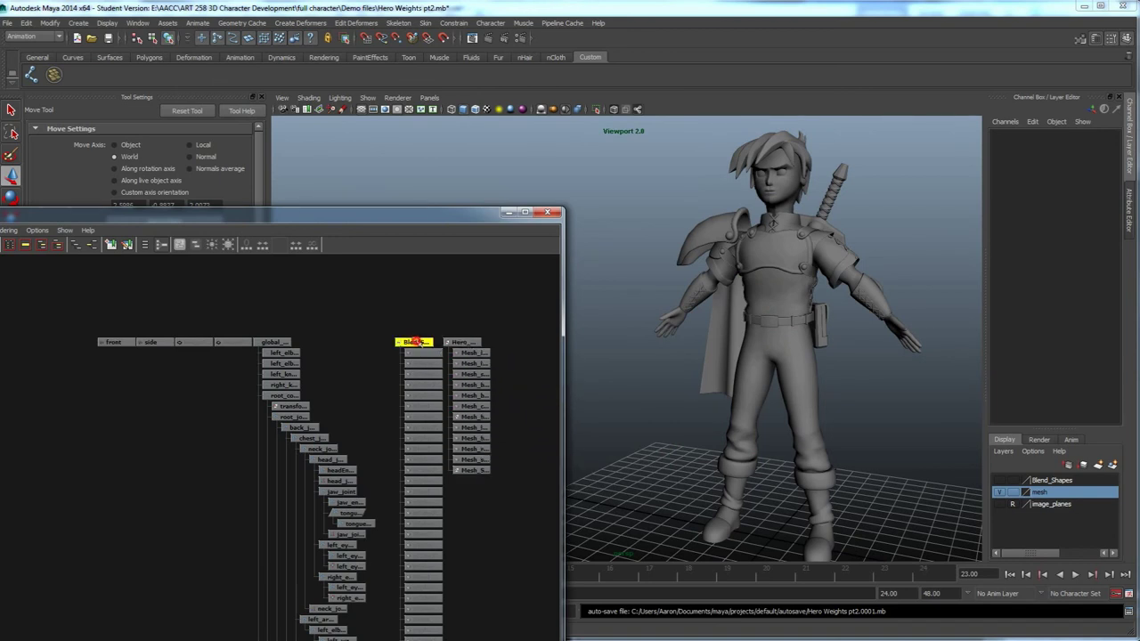
key("a")
middle_click_drag(462, 438, 466, 405, "alt")
right_click_drag(466, 404, 363, 508, "alt")
middle_click_drag(383, 467, 413, 390, "alt")
right_click_drag(413, 389, 370, 348, "alt")
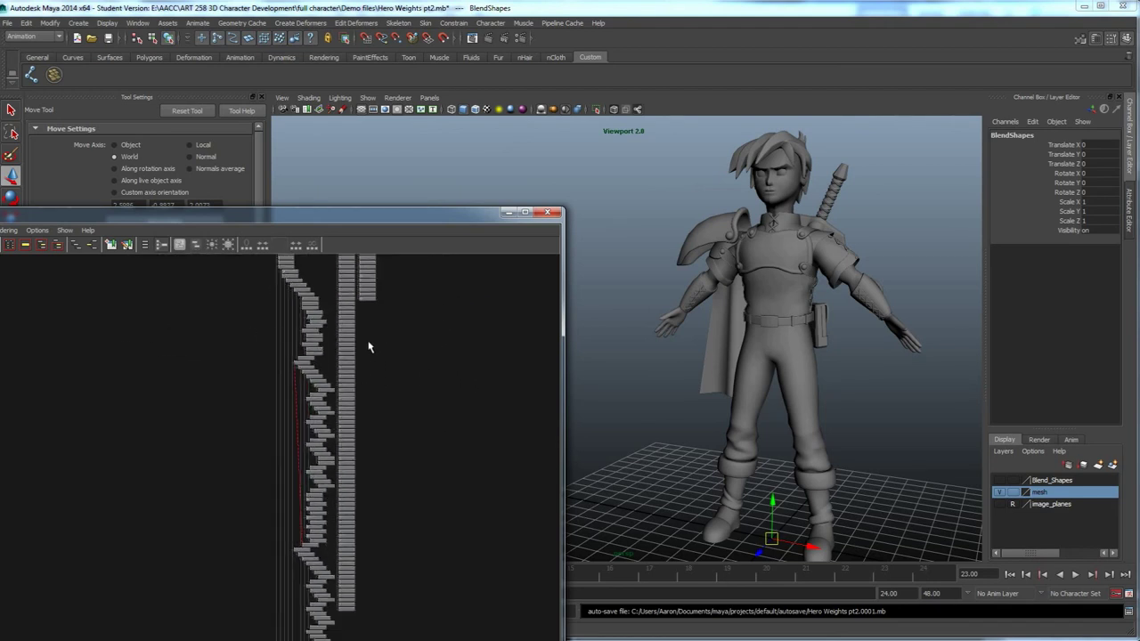
middle_click_drag(402, 357, 434, 475, "alt")
left_click(317, 363)
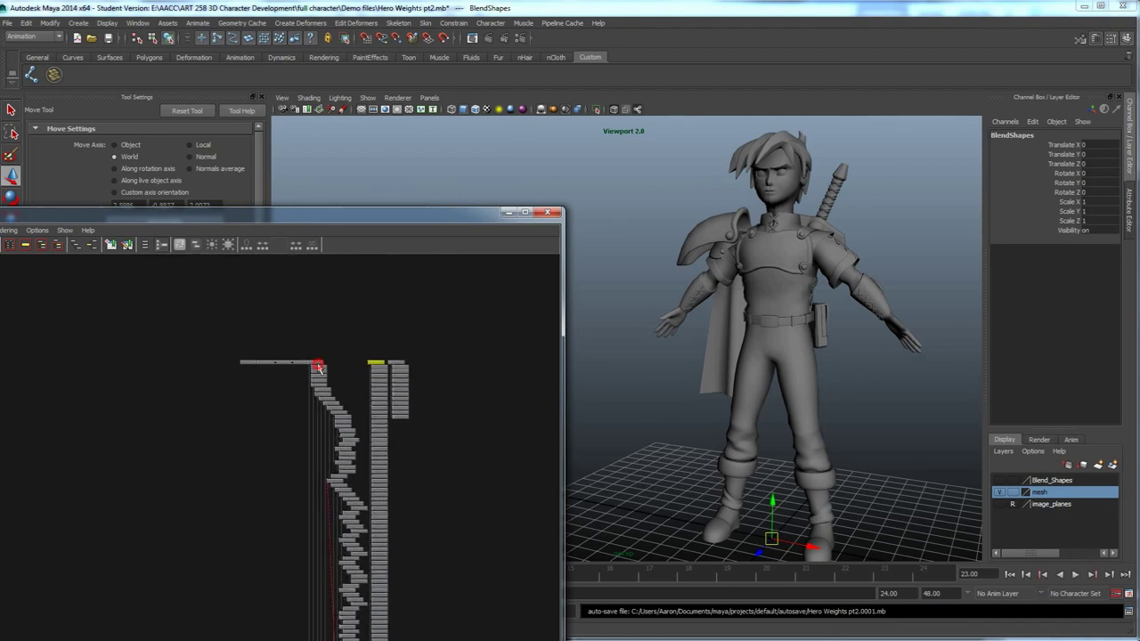
left_click(318, 364)
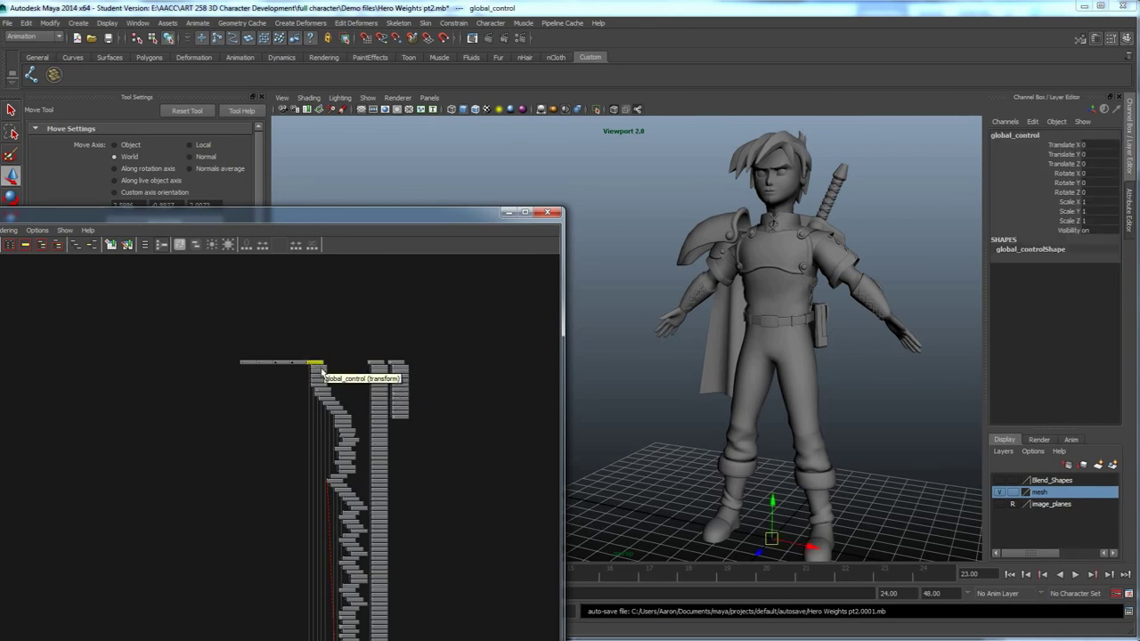
scroll(318, 374, "up", 2)
middle_click_drag(337, 495, 367, 336, "alt")
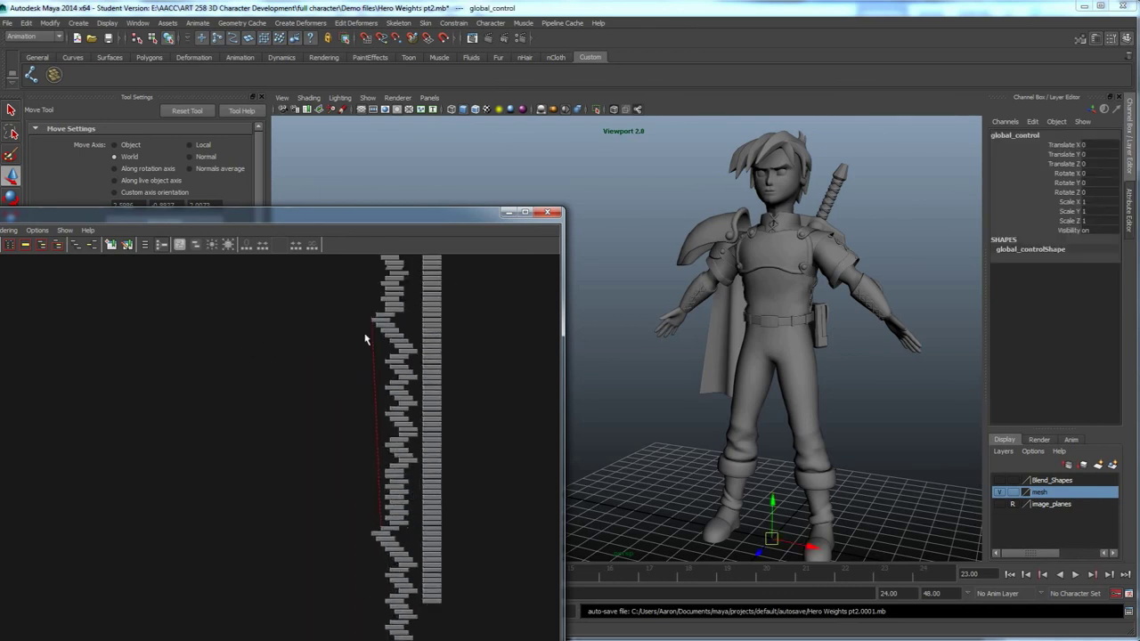
middle_click_drag(337, 518, 350, 406, "alt")
middle_click_drag(338, 543, 348, 376, "alt")
middle_click_drag(334, 515, 316, 561, "alt")
middle_click_drag(365, 382, 343, 624, "alt")
middle_click_drag(372, 349, 361, 552, "alt")
scroll(351, 450, "up", 4)
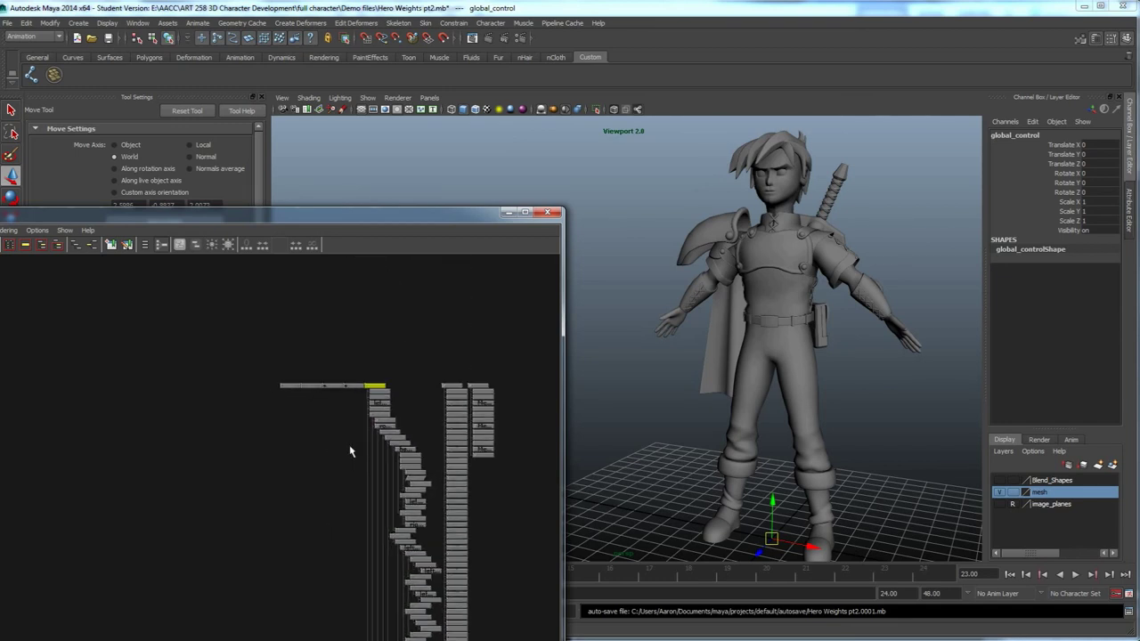
Check the image planes and the Hero_Mesh group with its named child meshes in the hierarchy.
scroll(265, 461, "up", 3)
left_click_drag(186, 330, 290, 405)
left_click_drag(258, 303, 292, 401)
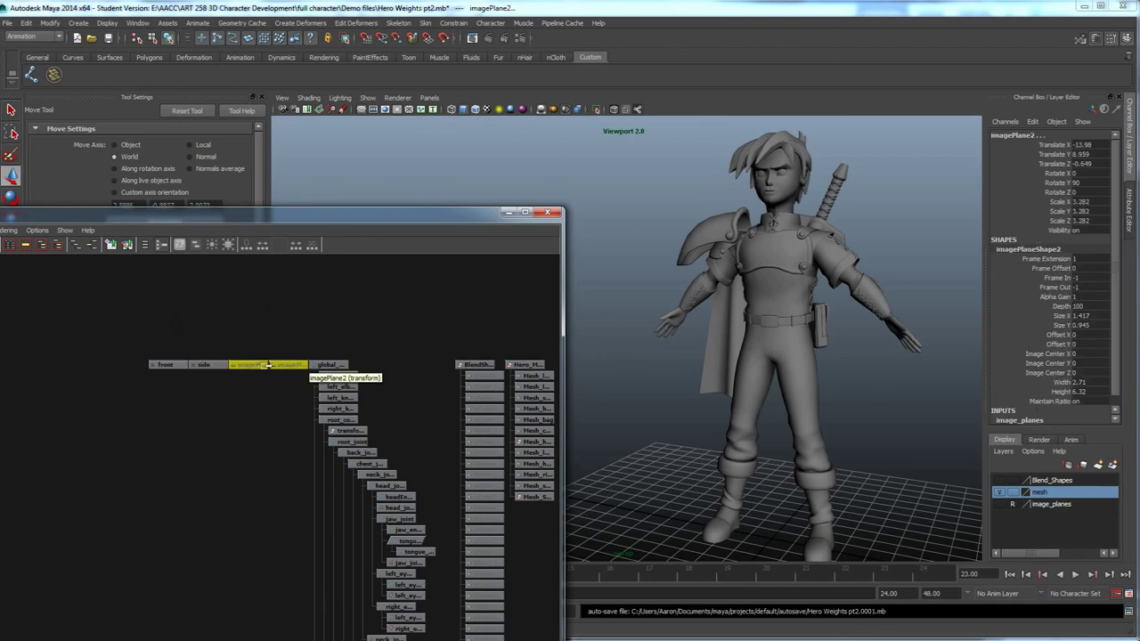
middle_click_drag(410, 389, 326, 387, "alt")
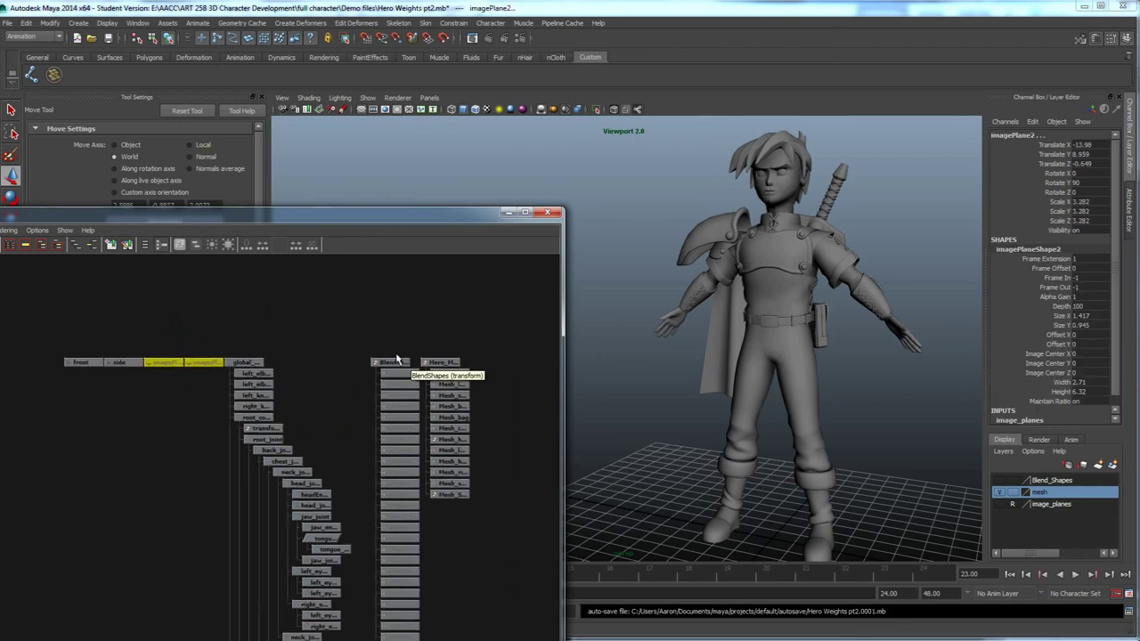
left_click(442, 361)
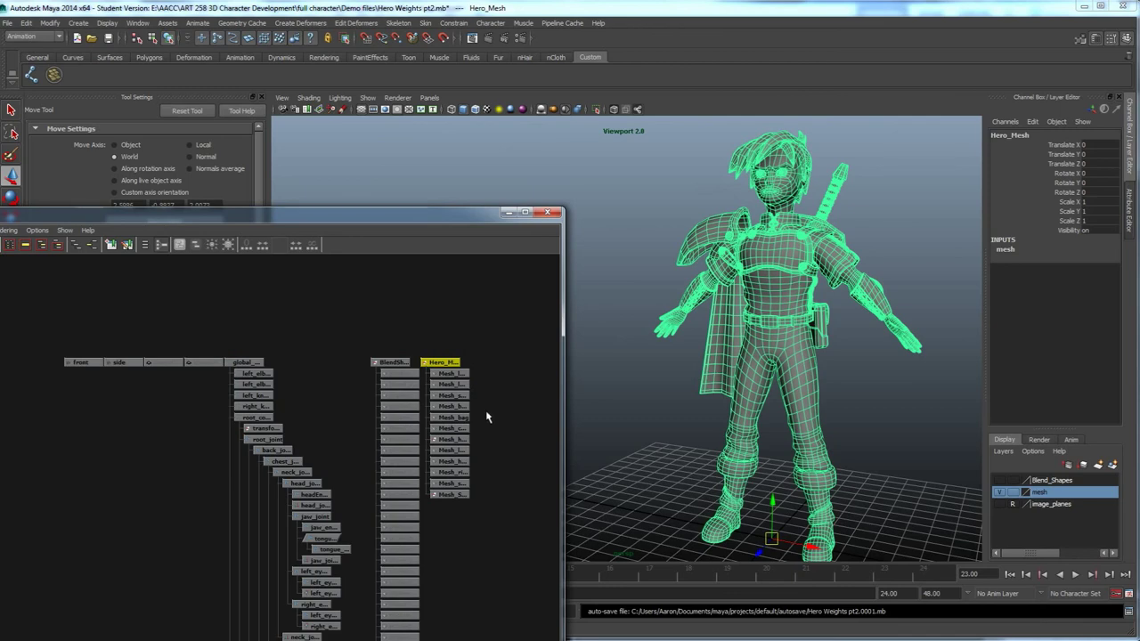
left_click(505, 389)
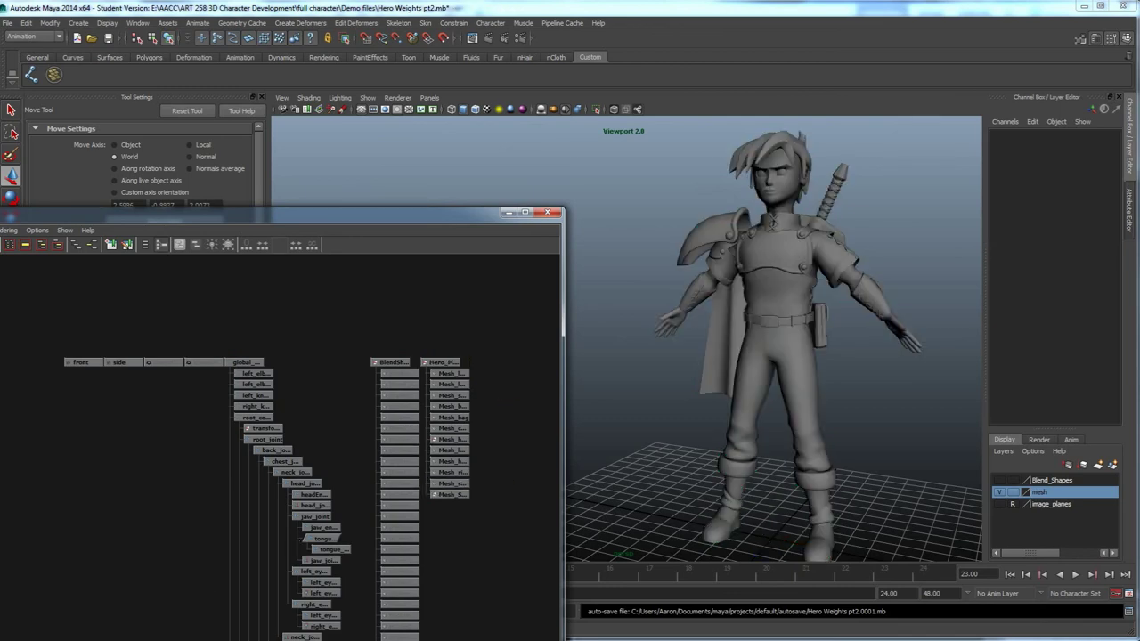
Return to the Hero Demo Rigging 4.mb scene and review the combined chest armor's construction history inputs.
mouse_move(205, 637)
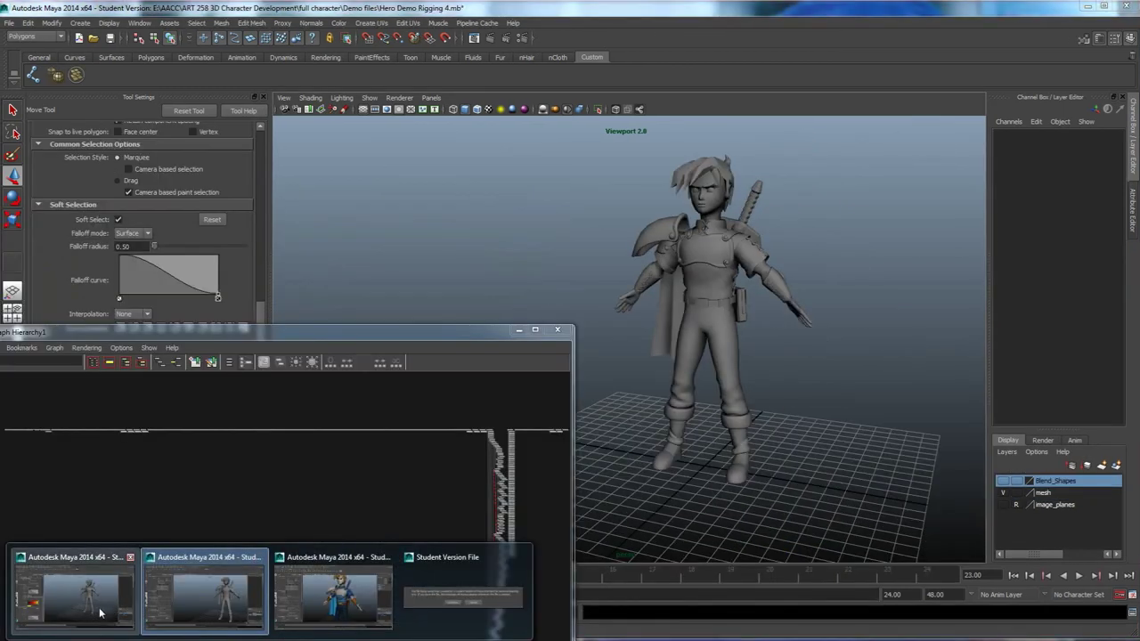
left_click(98, 612)
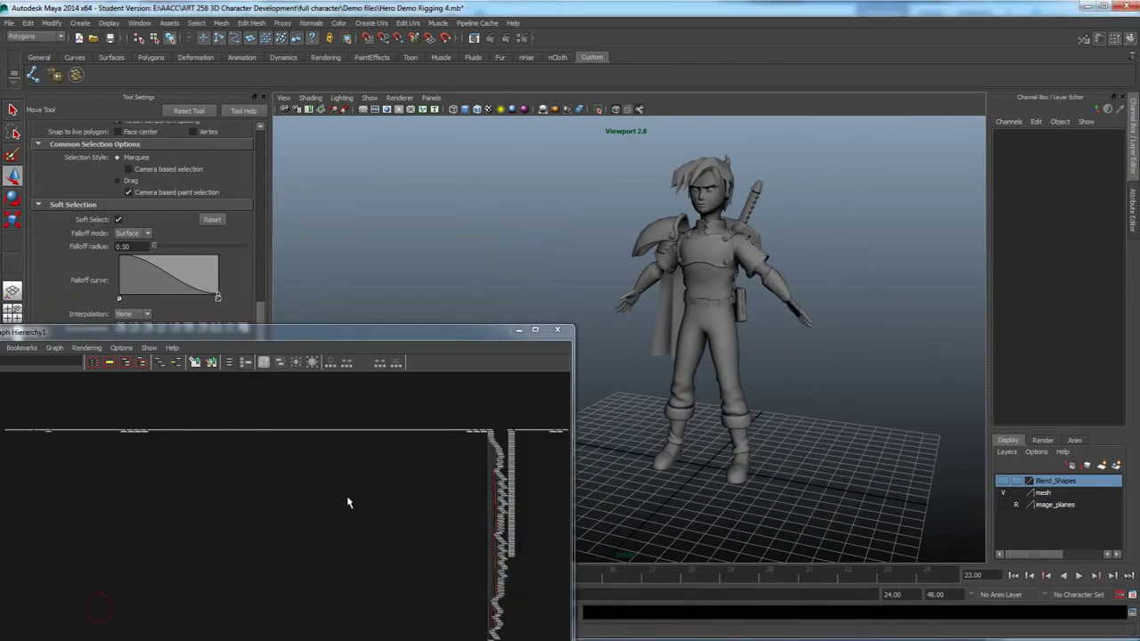
left_click(711, 260)
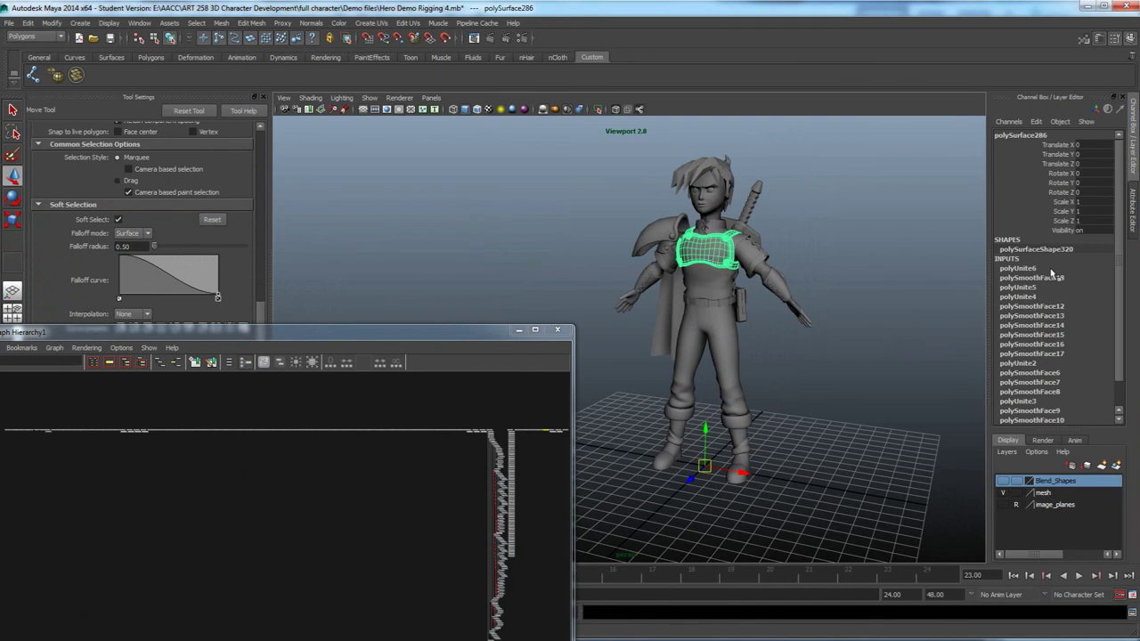
scroll(1038, 304, "down", 1)
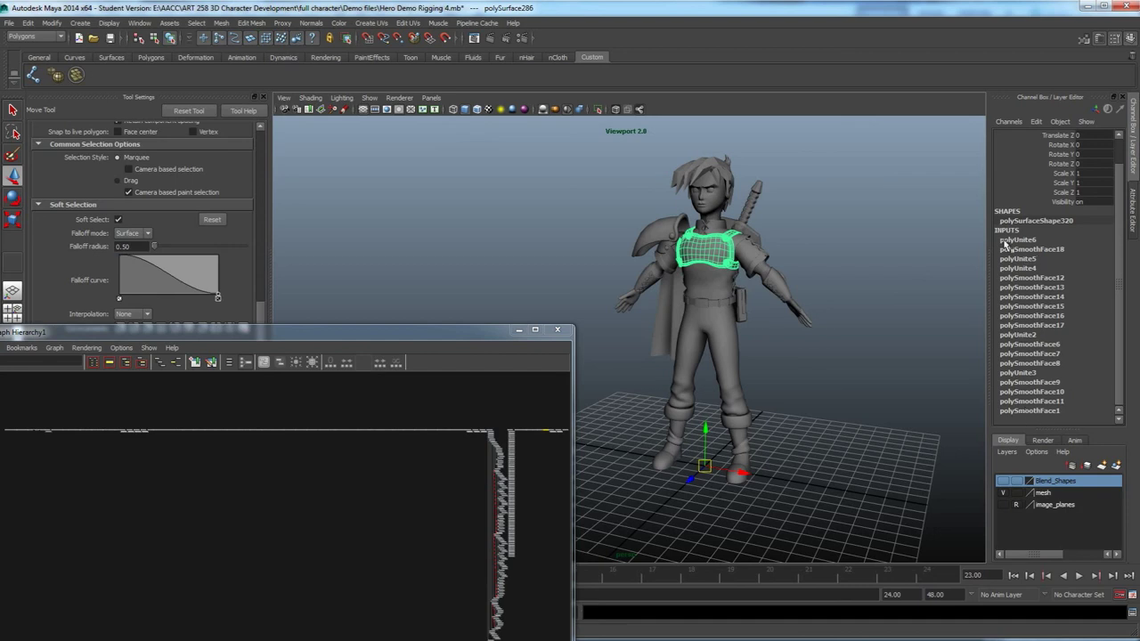
Delete the construction history of the combined chest armor.
left_click(30, 23)
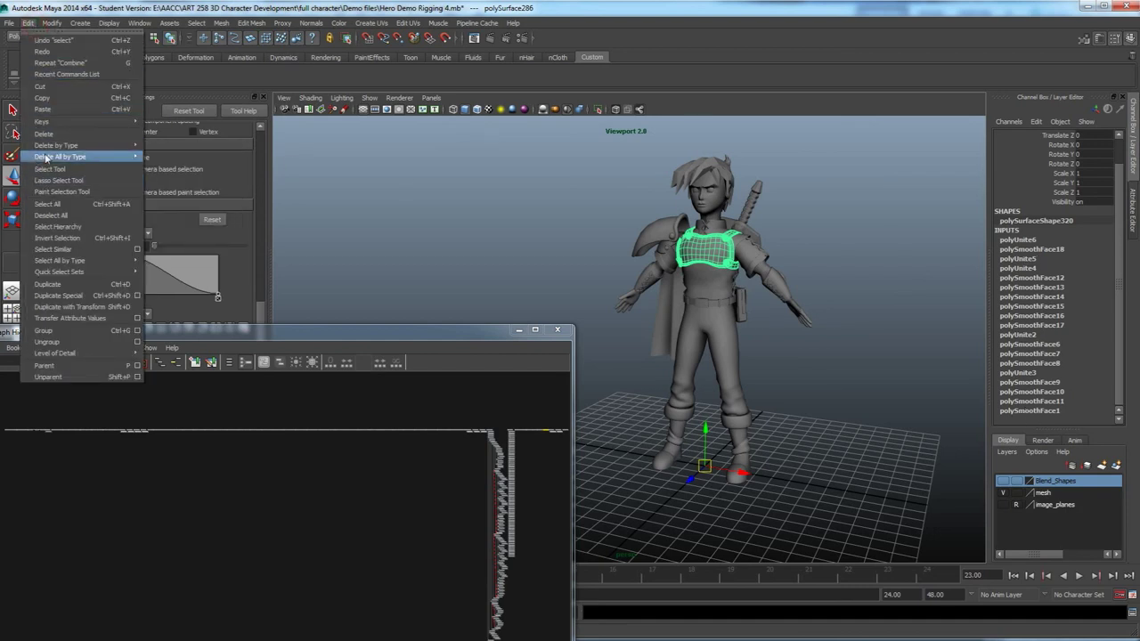
mouse_move(89, 157)
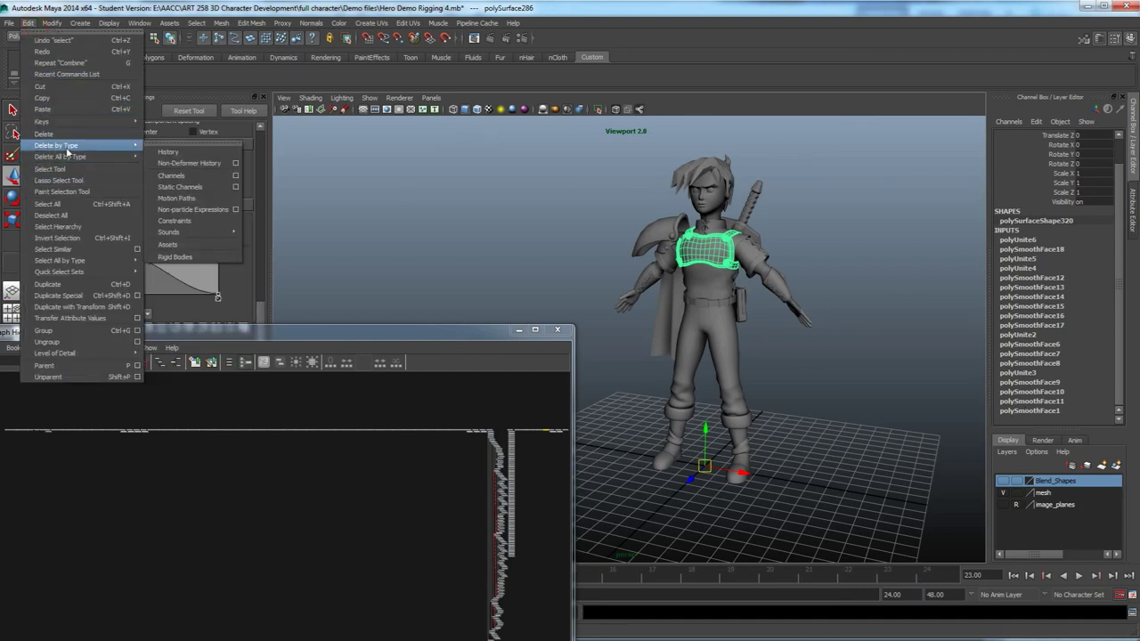
left_click(167, 152)
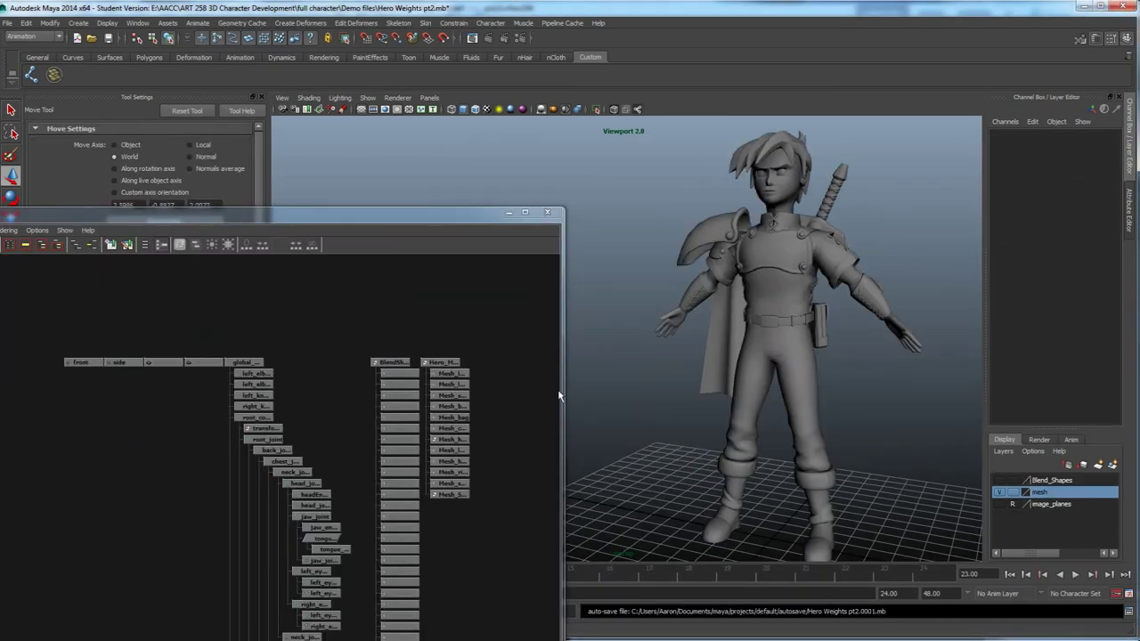
In the Hero Weights pt2.mb scene, inspect the leather meshes and Mesh_shoulder from the Hero_Mesh group.
left_click(448, 373)
left_click_drag(752, 272, 747, 308, "alt")
right_click_drag(746, 308, 718, 376, "alt")
middle_click_drag(718, 377, 673, 463, "alt")
left_click_drag(733, 309, 745, 251, "alt")
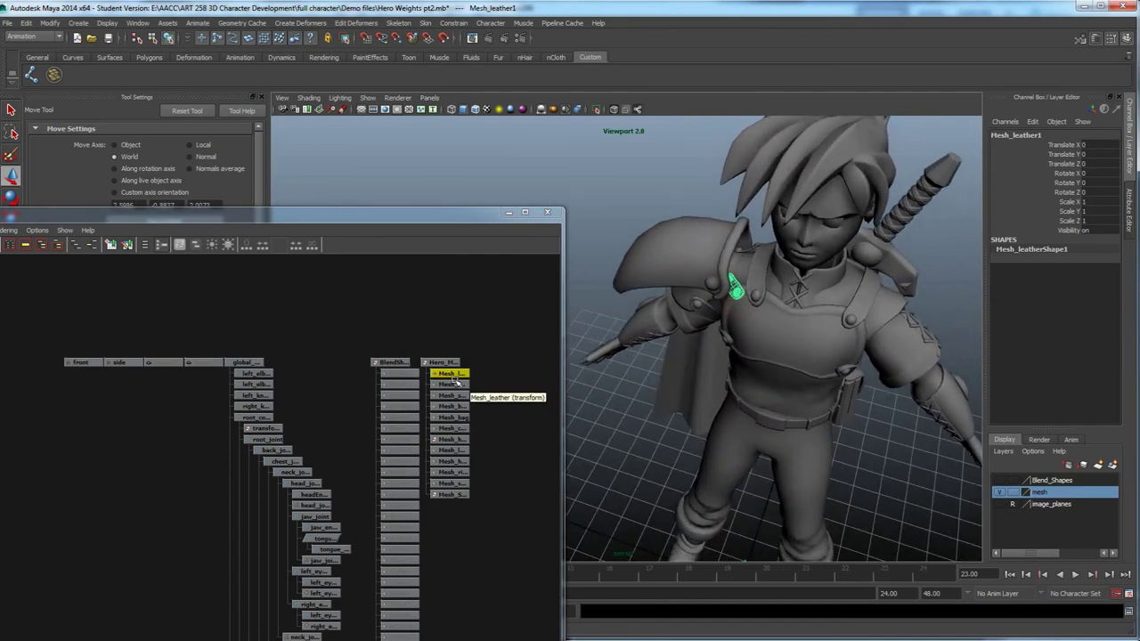
left_click(453, 384)
left_click(453, 395)
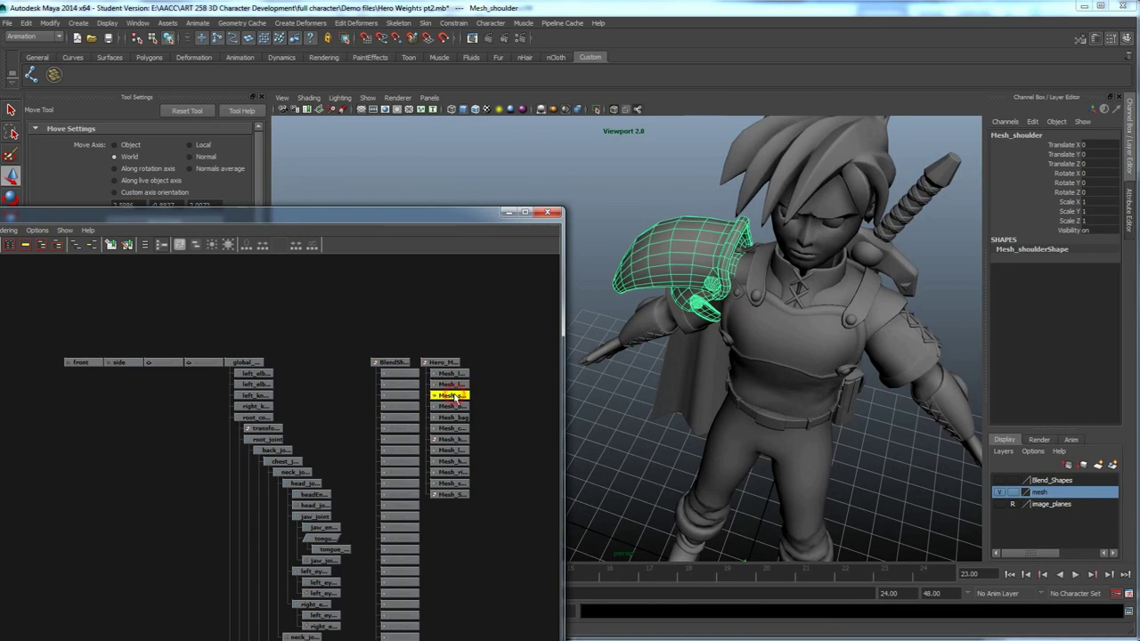
left_click_drag(618, 298, 692, 264, "alt")
left_click_drag(672, 317, 719, 302, "alt")
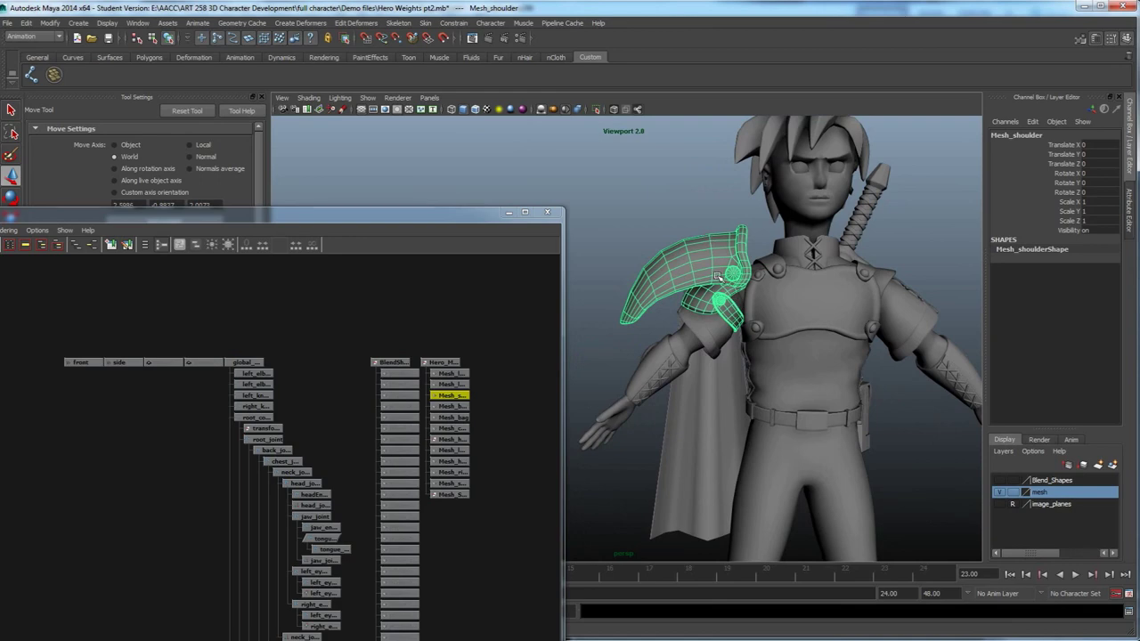
Examine Mesh_body from several angles, covering the torso, belt, arms, legs and boots.
left_click(450, 406)
left_click_drag(720, 338, 754, 419, "alt")
left_click_drag(768, 343, 746, 375, "alt")
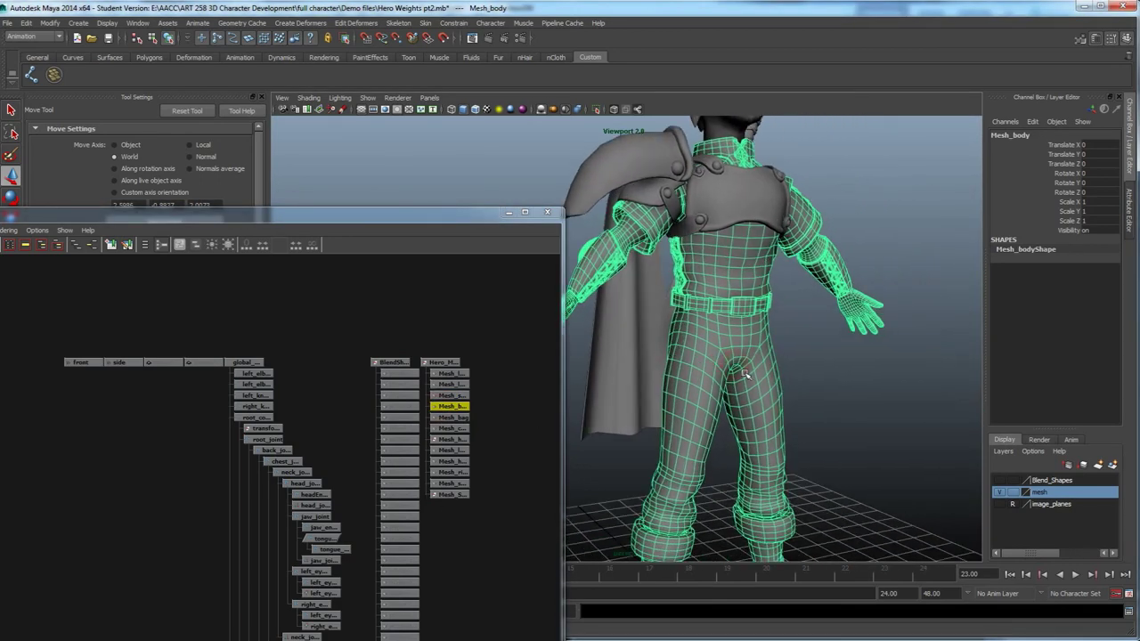
left_click_drag(692, 324, 727, 281, "alt")
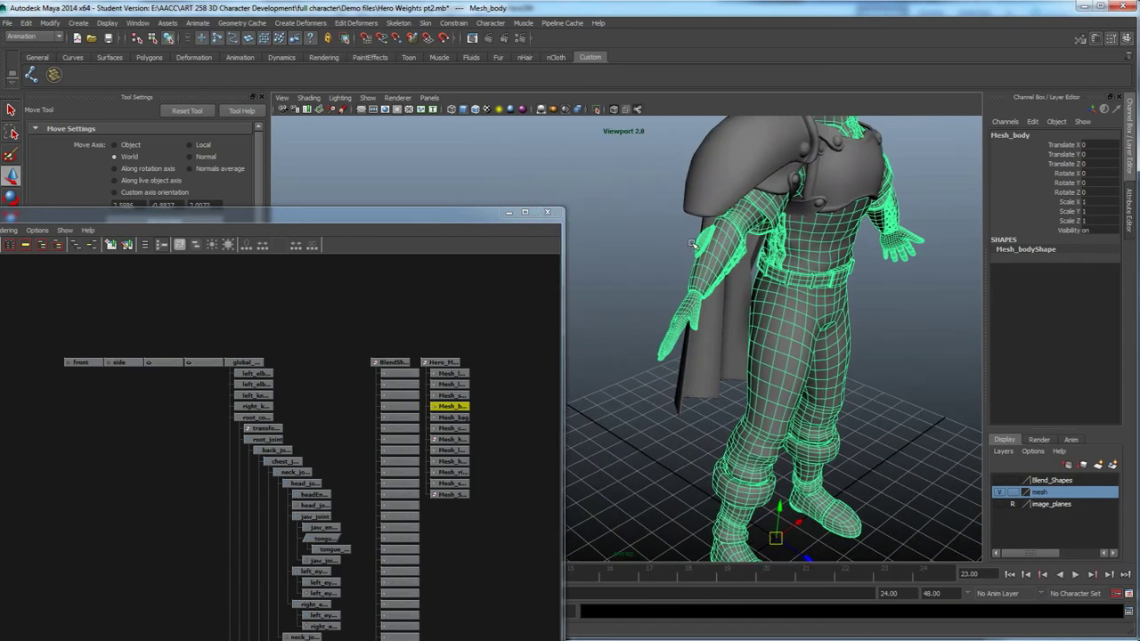
right_click_drag(794, 339, 832, 412, "alt")
middle_click_drag(832, 481, 757, 397, "alt")
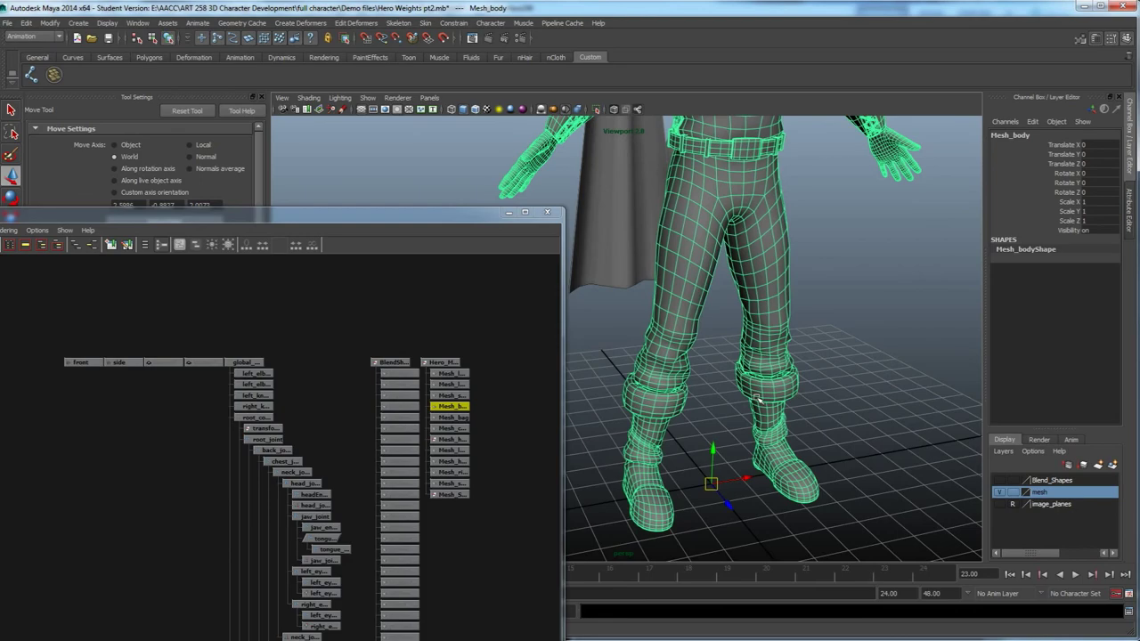
left_click_drag(710, 408, 754, 404, "alt")
middle_click_drag(846, 280, 797, 369, "alt")
left_click_drag(796, 368, 791, 402, "alt")
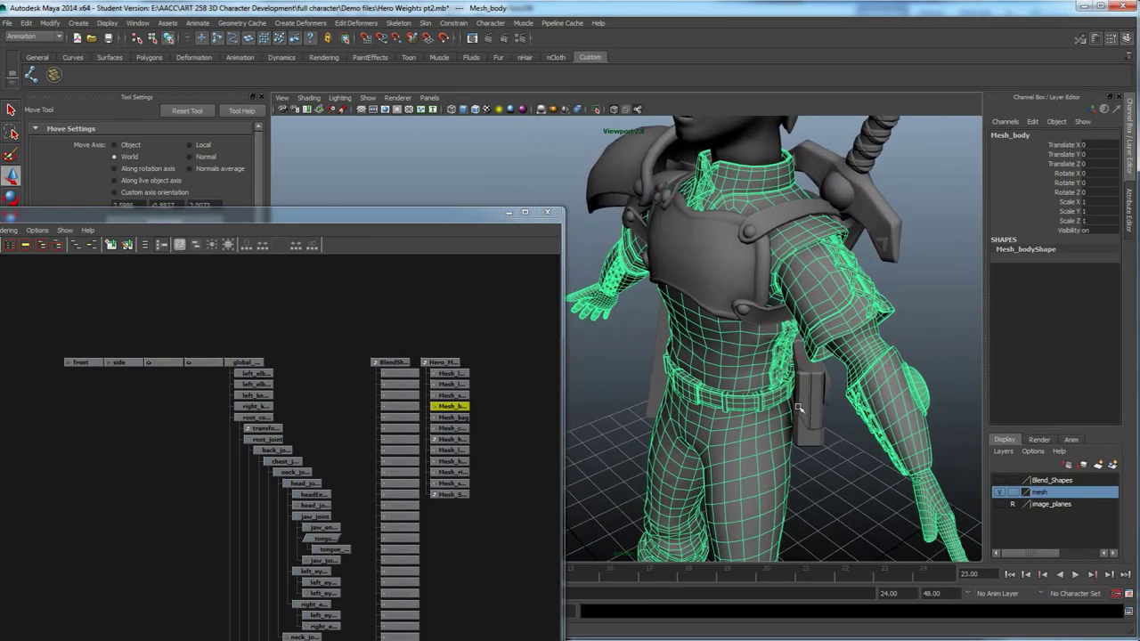
right_click_drag(791, 402, 812, 388, "alt")
left_click_drag(783, 319, 784, 374, "alt")
left_click_drag(659, 315, 694, 198, "alt")
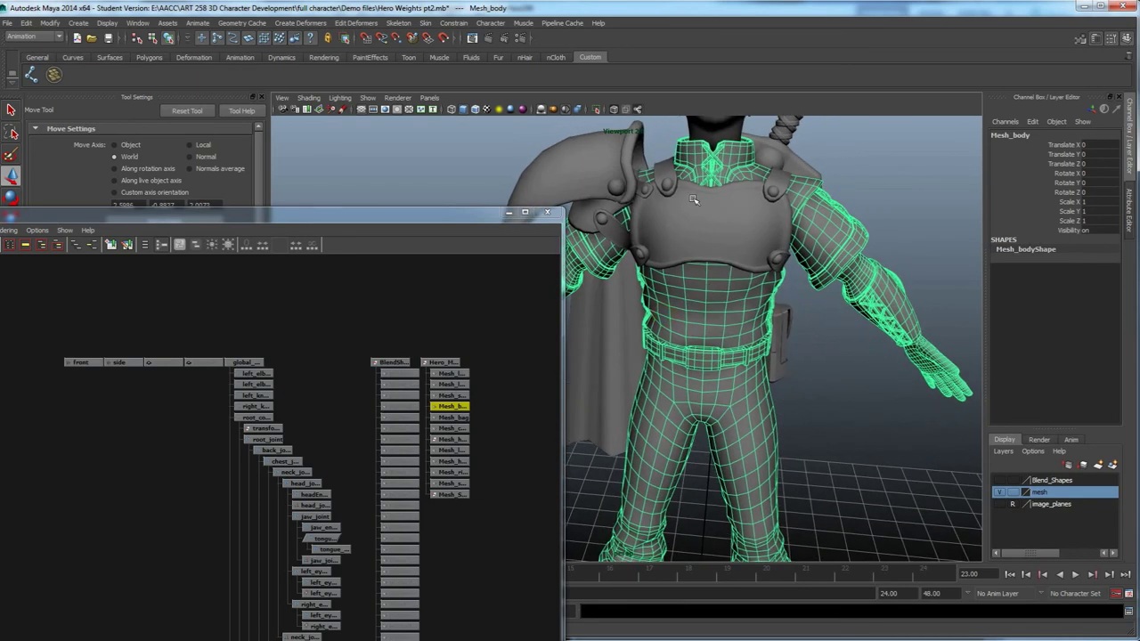
left_click_drag(707, 411, 916, 326, "alt")
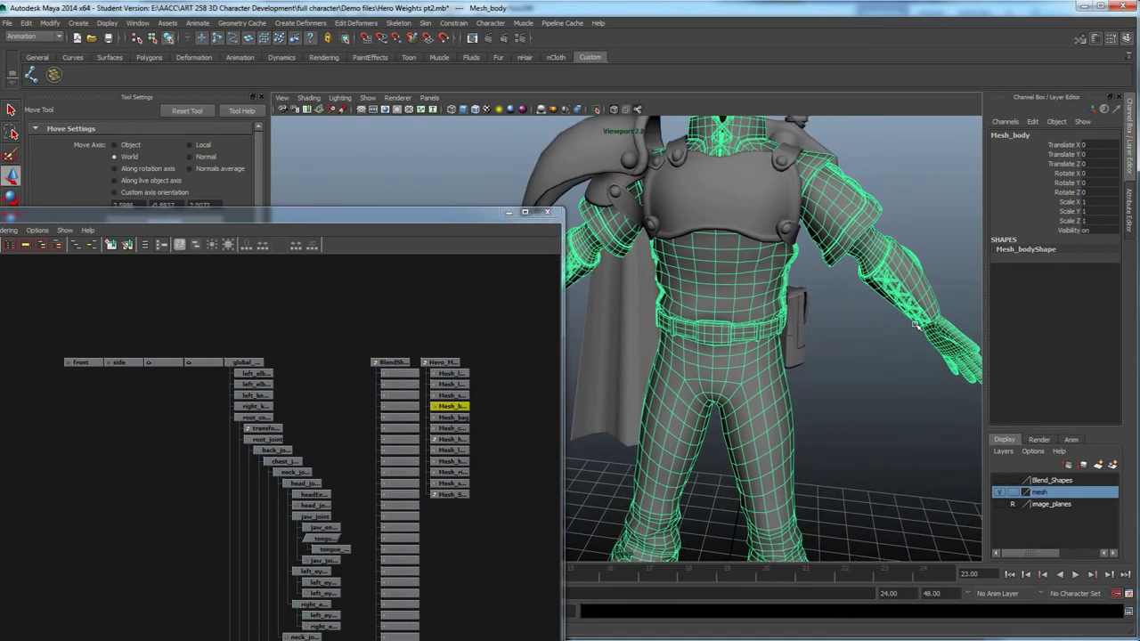
Inspect Mesh_bag at the character's hip, then clear the selection and return to a front view.
left_click(460, 418)
left_click_drag(772, 380, 615, 401, "alt")
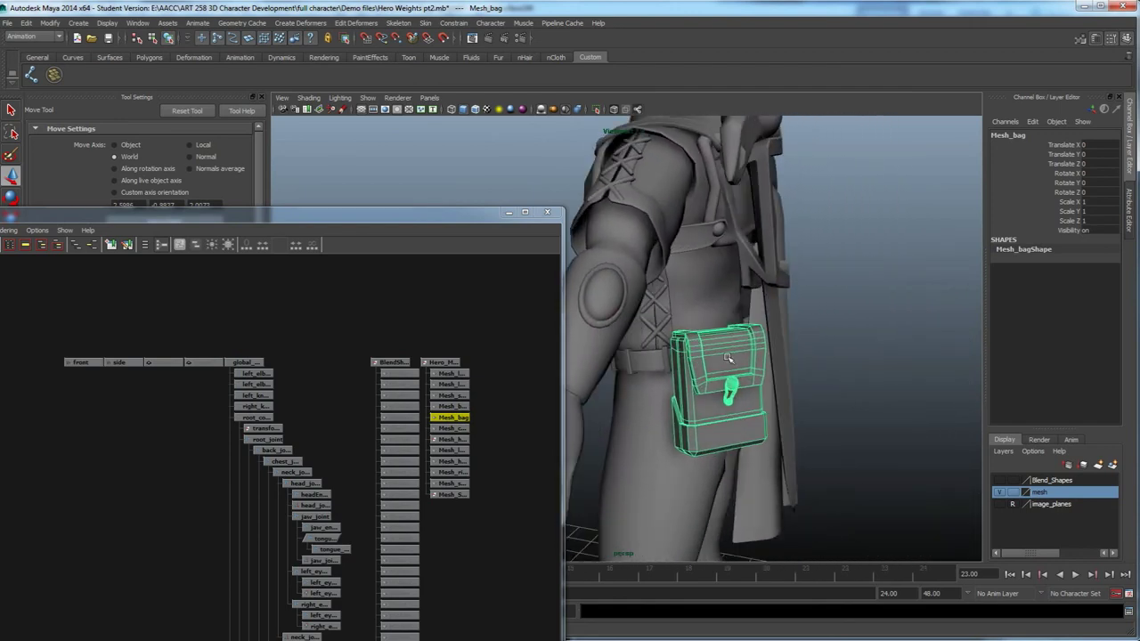
left_click(854, 368)
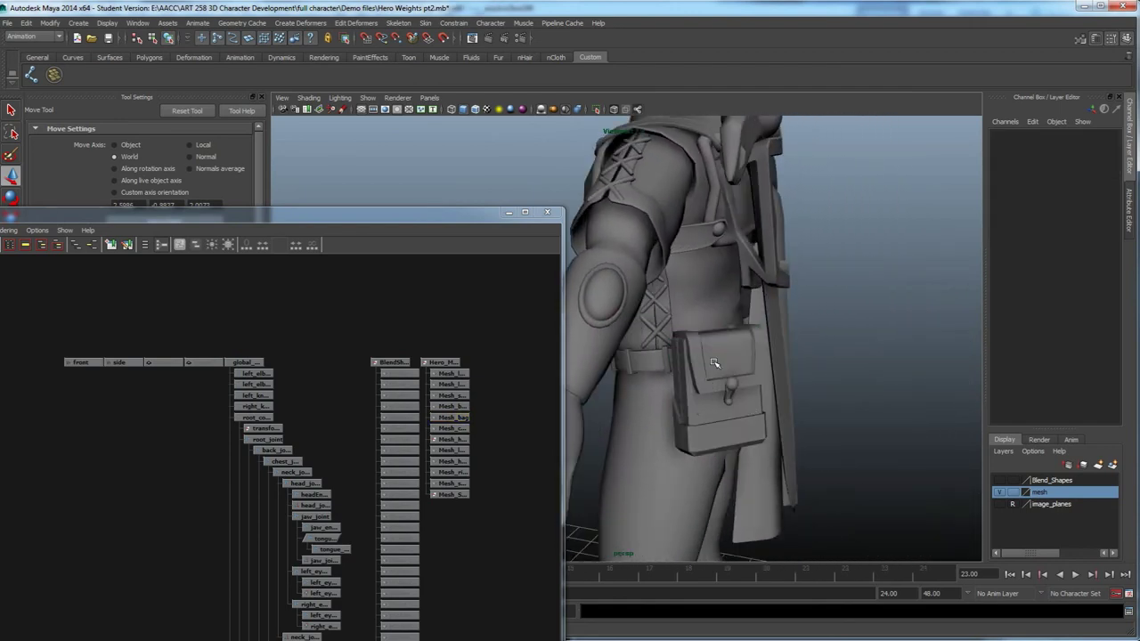
left_click_drag(720, 407, 824, 392, "alt")
middle_click_drag(760, 334, 737, 389, "alt")
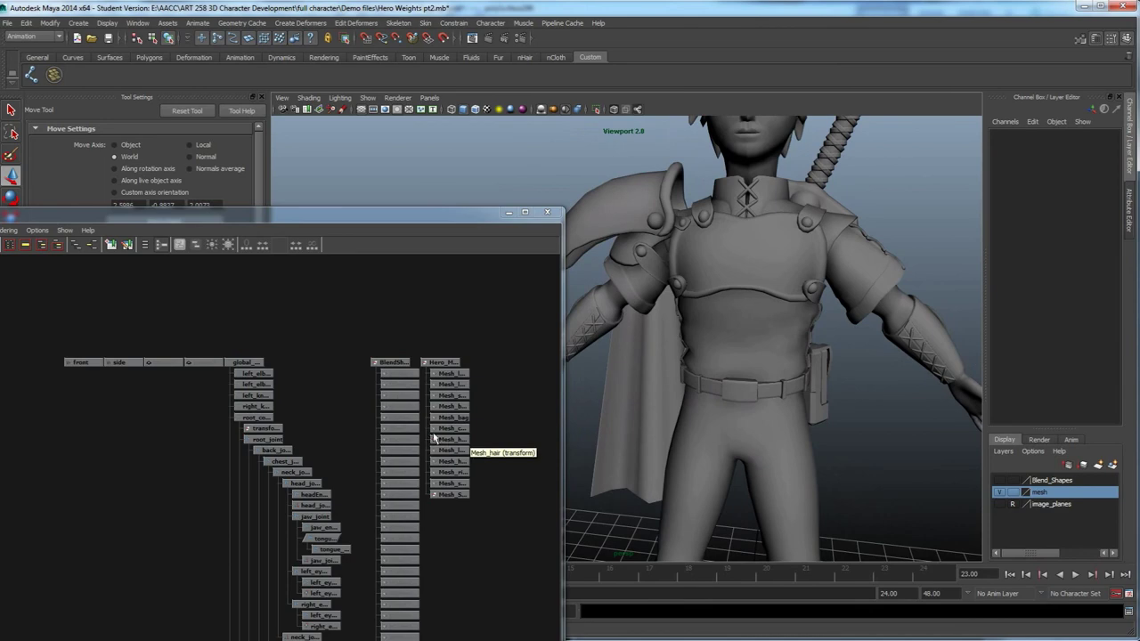
Inspect the Mesh_chest_armor and Mesh_hair pieces from the Hero_Mesh group.
left_click(449, 429)
left_click_drag(677, 285, 757, 354, "alt")
left_click_drag(618, 255, 819, 272, "alt")
left_click(449, 440)
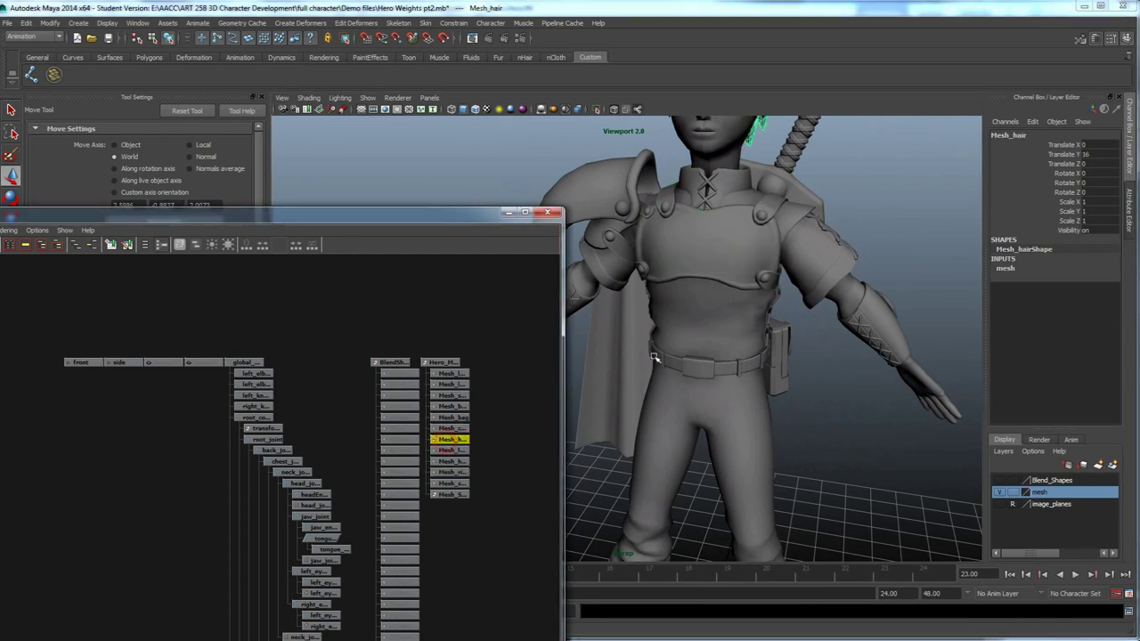
scroll(707, 321, "down", 3)
middle_click_drag(707, 321, 715, 393, "alt")
scroll(724, 303, "up", 3)
middle_click_drag(734, 294, 738, 319, "alt")
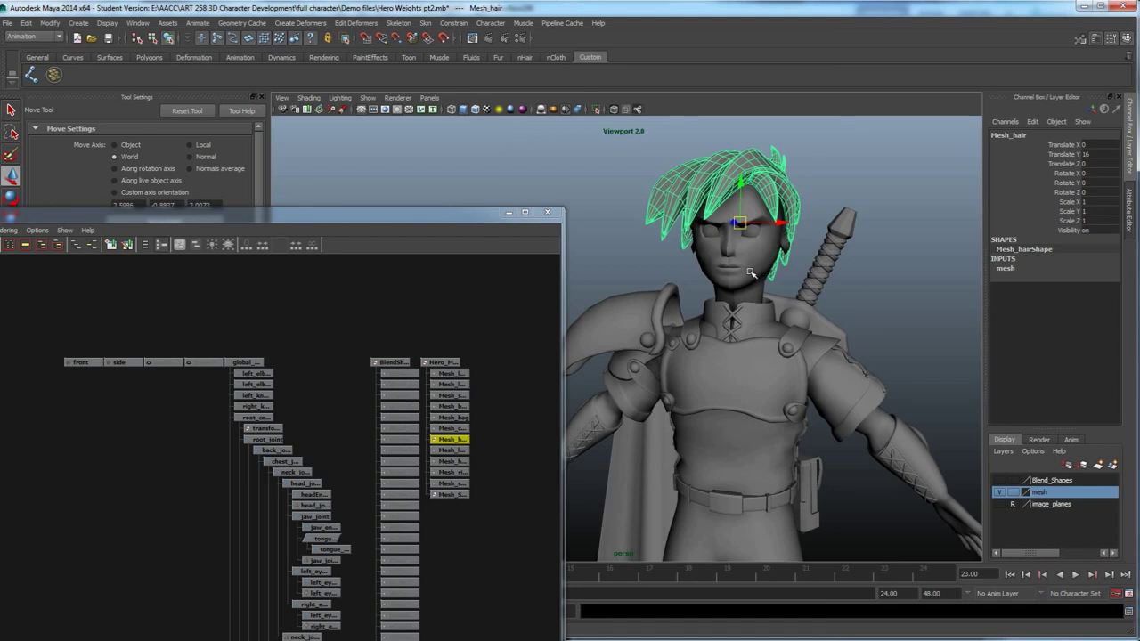
Check the remaining Hero_Mesh children one by one: both eyes, the head, the scarf and the sword.
left_click(450, 450)
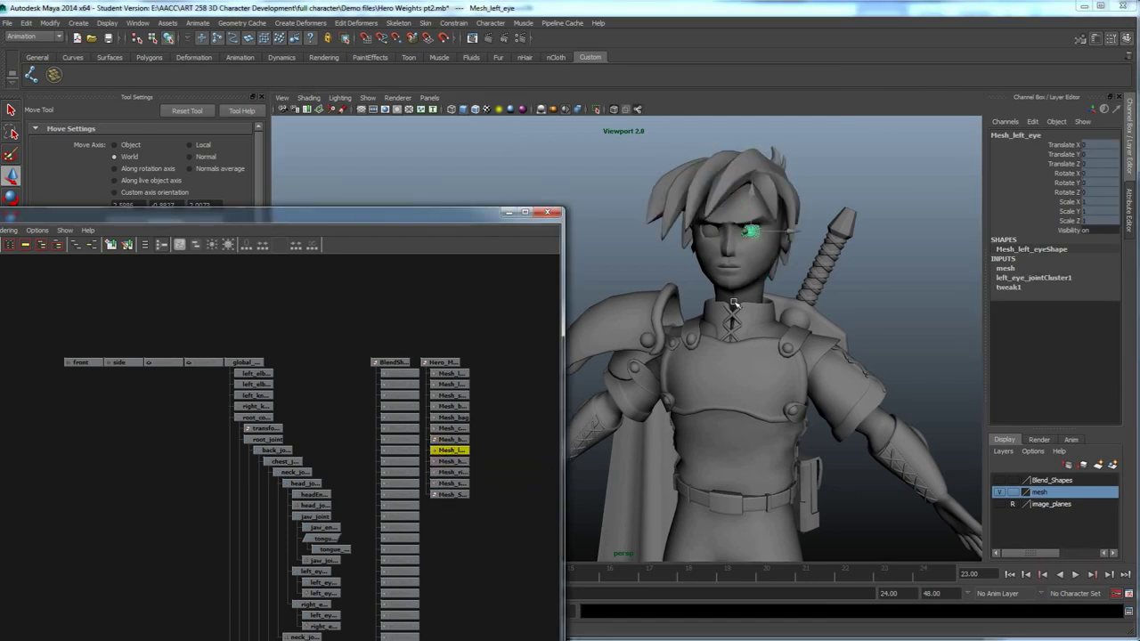
left_click(449, 462)
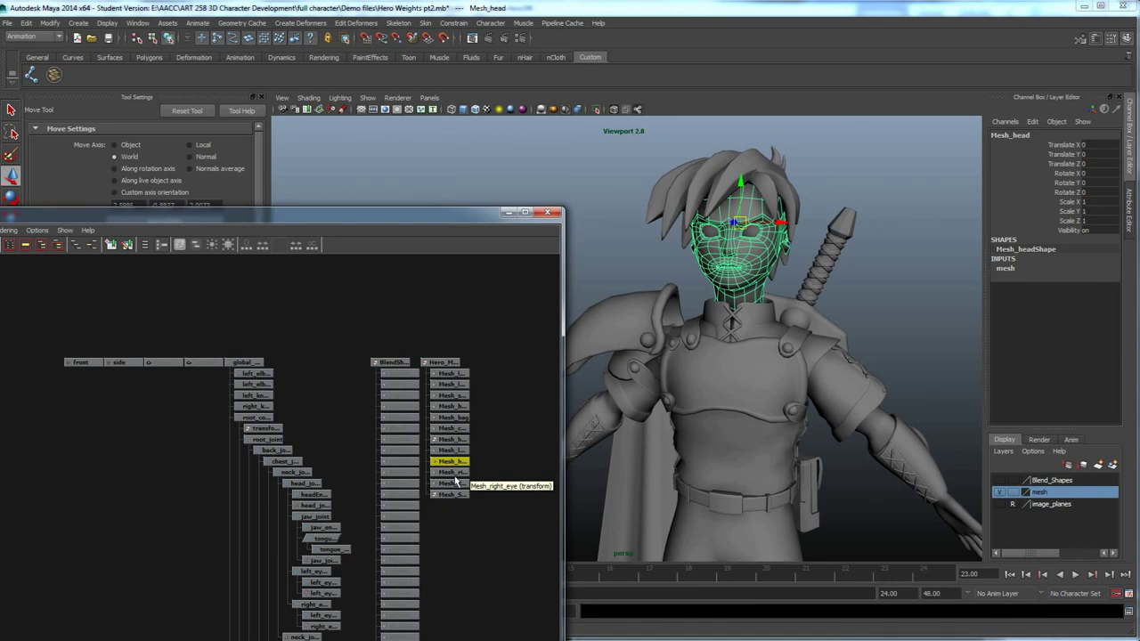
left_click(453, 473)
left_click(452, 484)
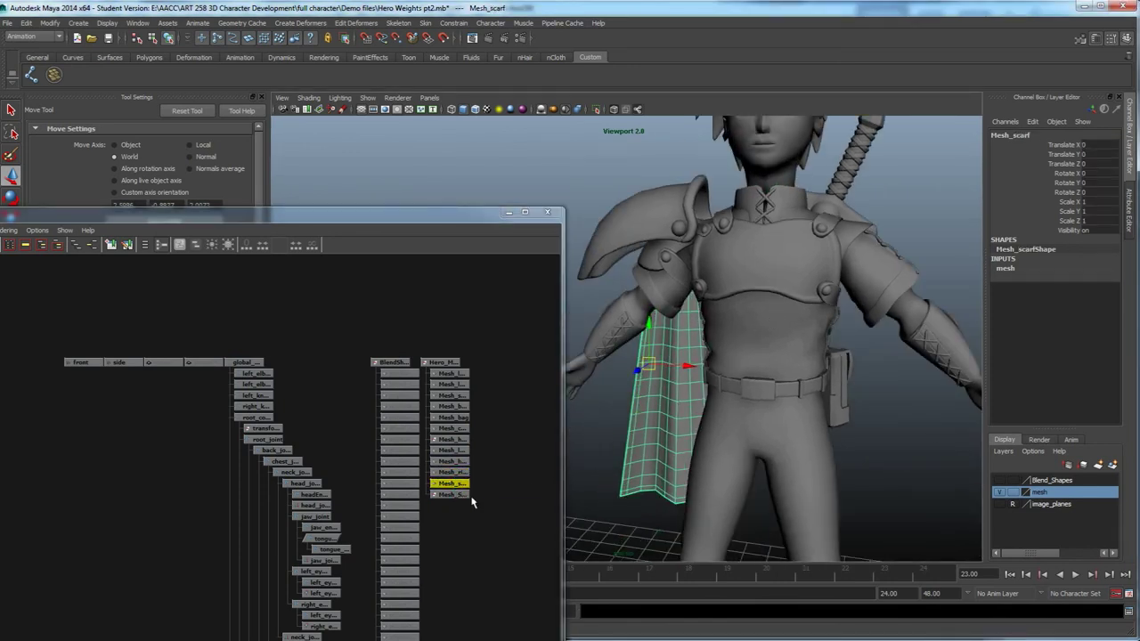
left_click(462, 494)
middle_click_drag(807, 377, 822, 405, "alt")
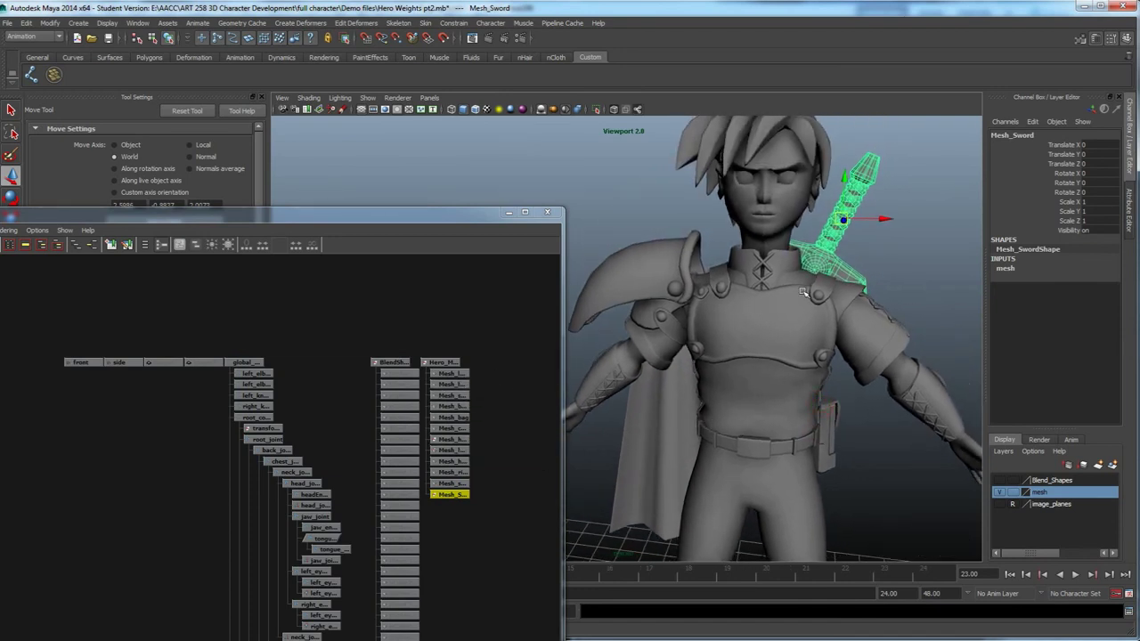
Select the scarf, sword, chest armor, body and shoulder on the character to compare how they are split into meshes.
left_click(652, 437)
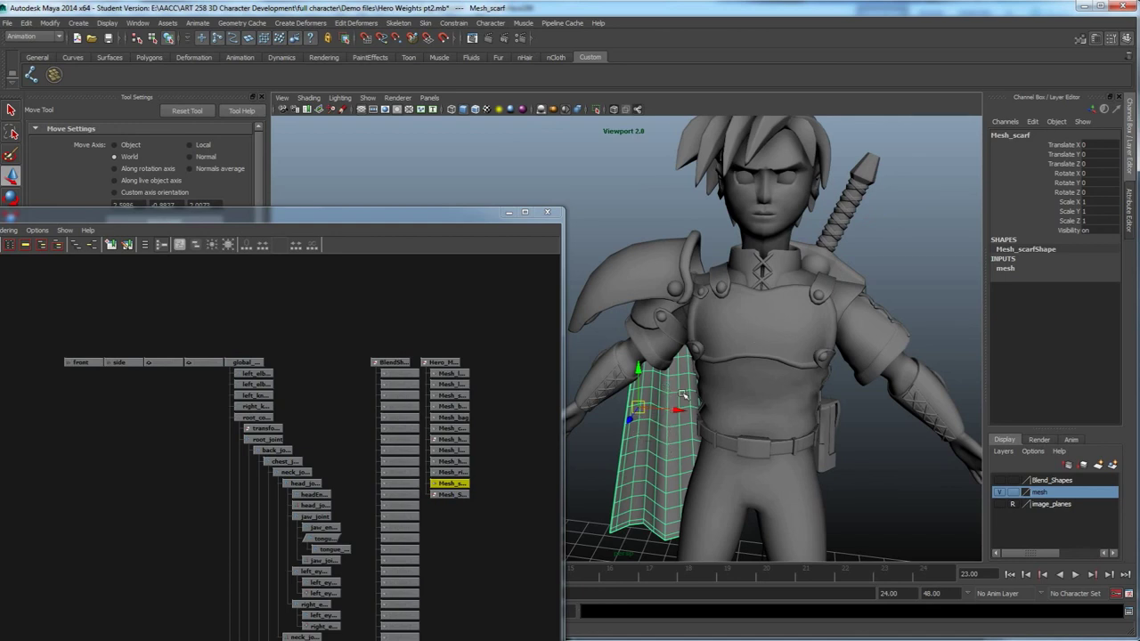
left_click(857, 221)
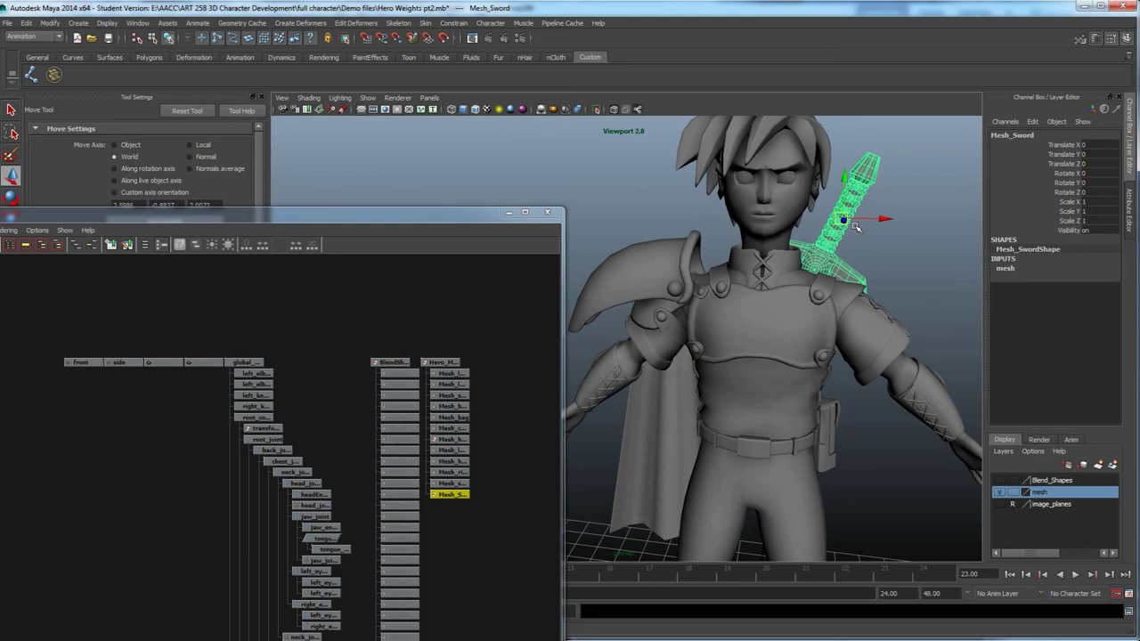
left_click_drag(845, 249, 811, 284, "alt")
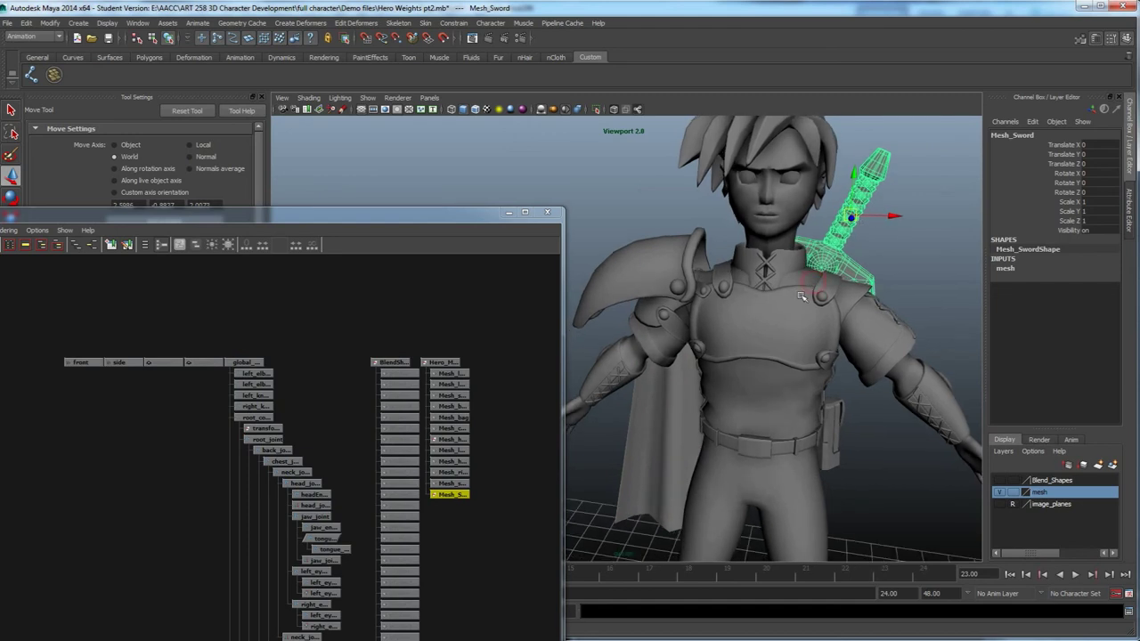
left_click(784, 330)
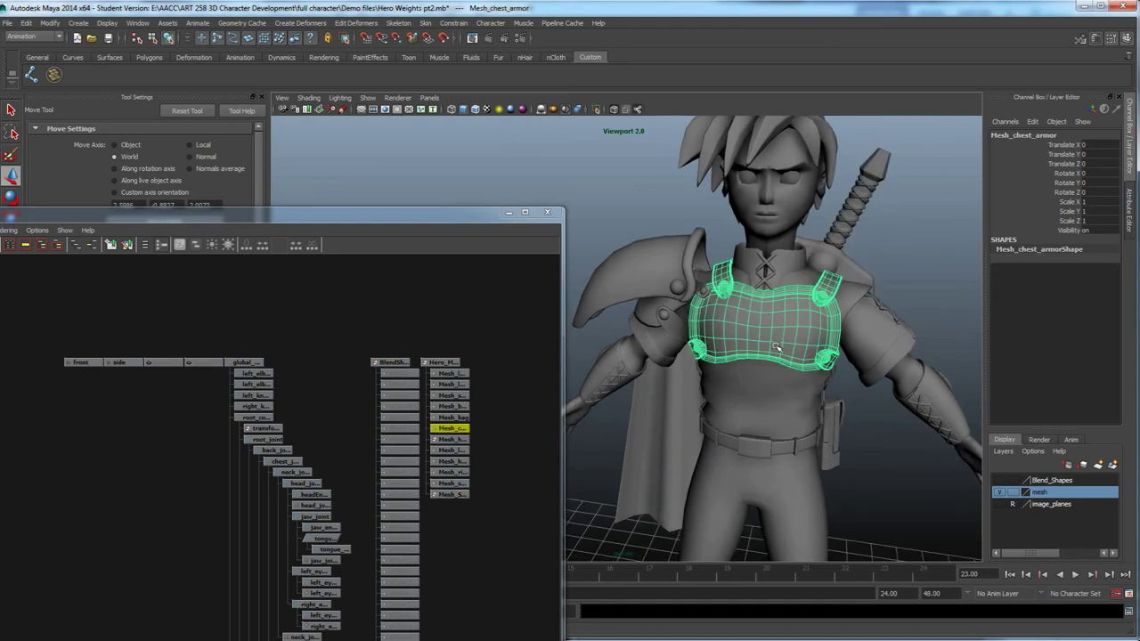
left_click(782, 408, "shift")
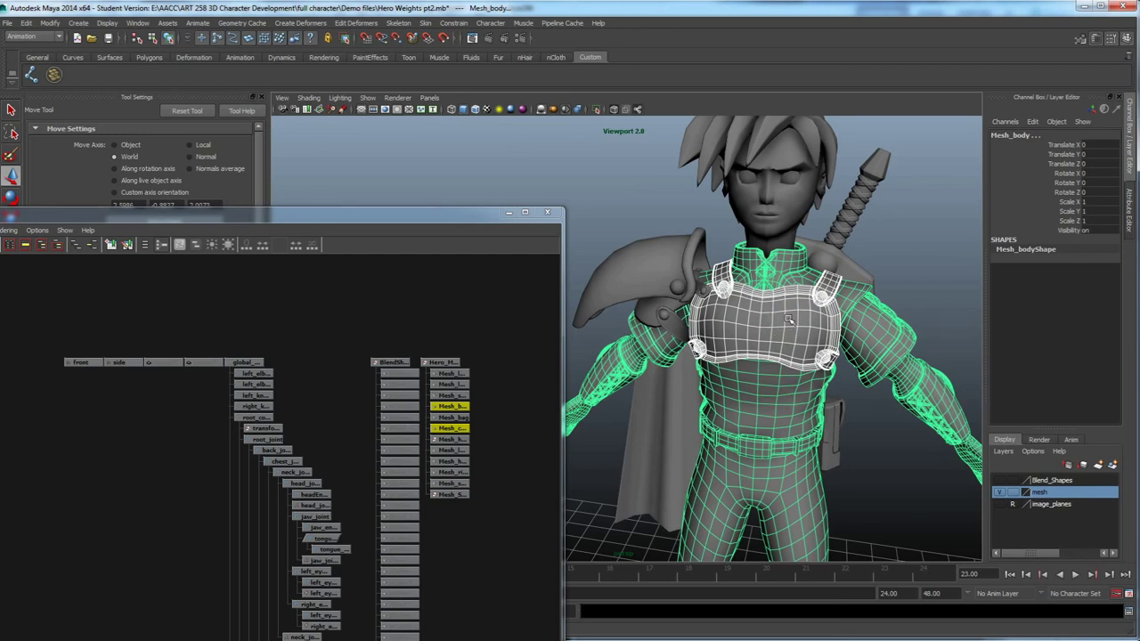
left_click(782, 317)
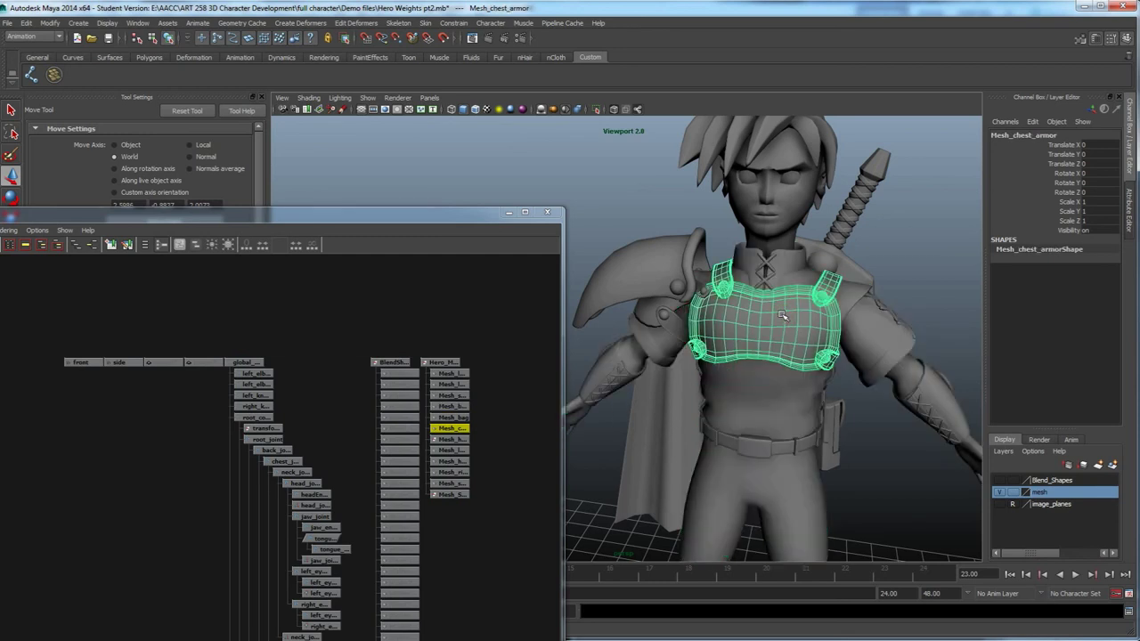
left_click(667, 305)
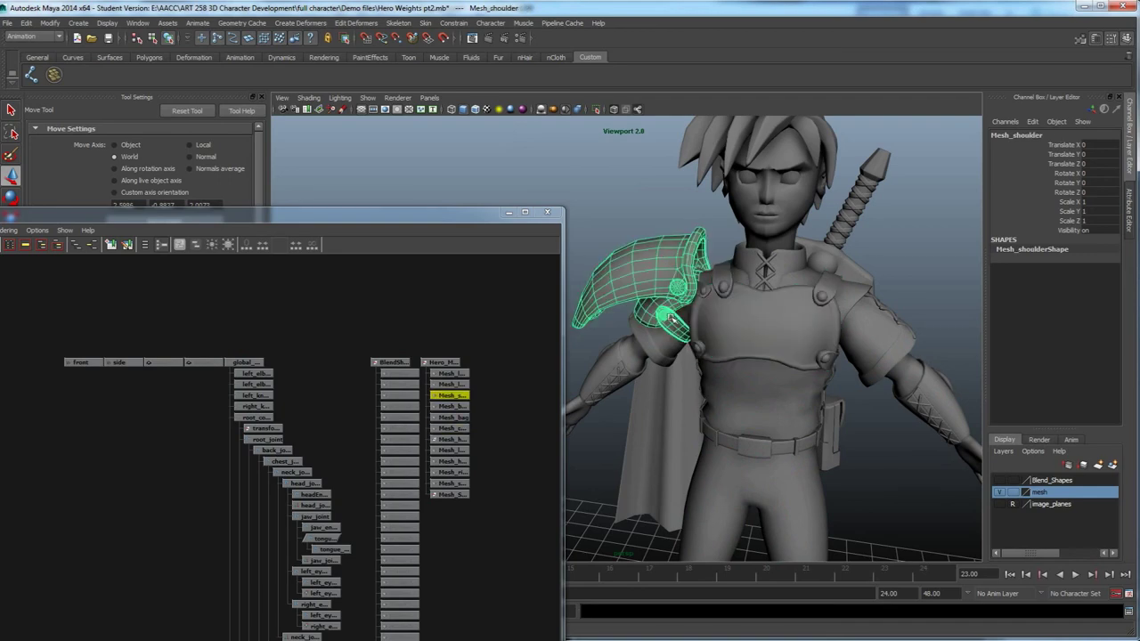
Examine Mesh_head up close on the character and let the student-version auto-save continue.
scroll(690, 330, "down", 3)
left_click_drag(691, 363, 691, 371, "alt")
middle_click_drag(697, 380, 749, 326, "alt")
scroll(743, 371, "down", 3)
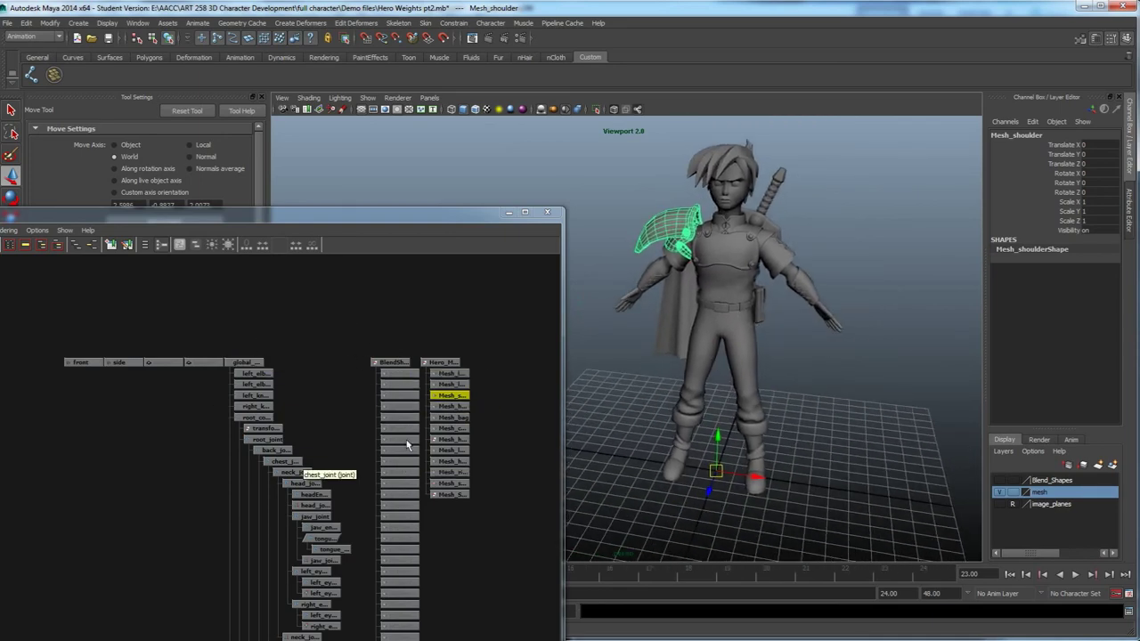
left_click_drag(731, 258, 762, 296, "alt")
scroll(763, 283, "up", 5)
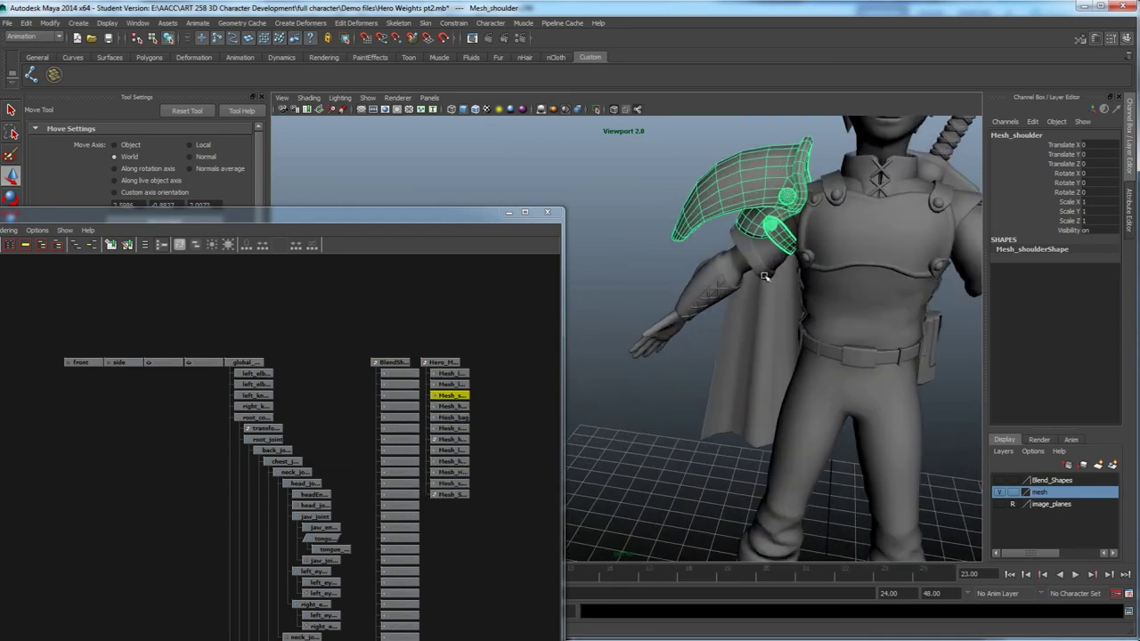
middle_click_drag(763, 278, 718, 391, "alt")
scroll(713, 348, "up", 3)
middle_click_drag(732, 317, 689, 414, "alt")
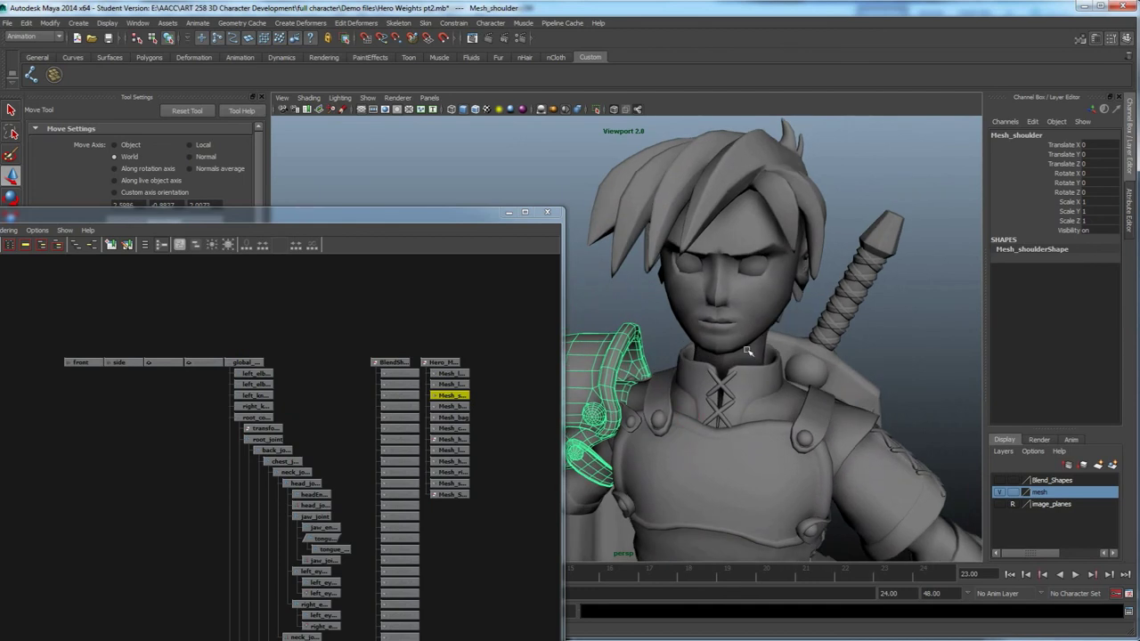
left_click(764, 309)
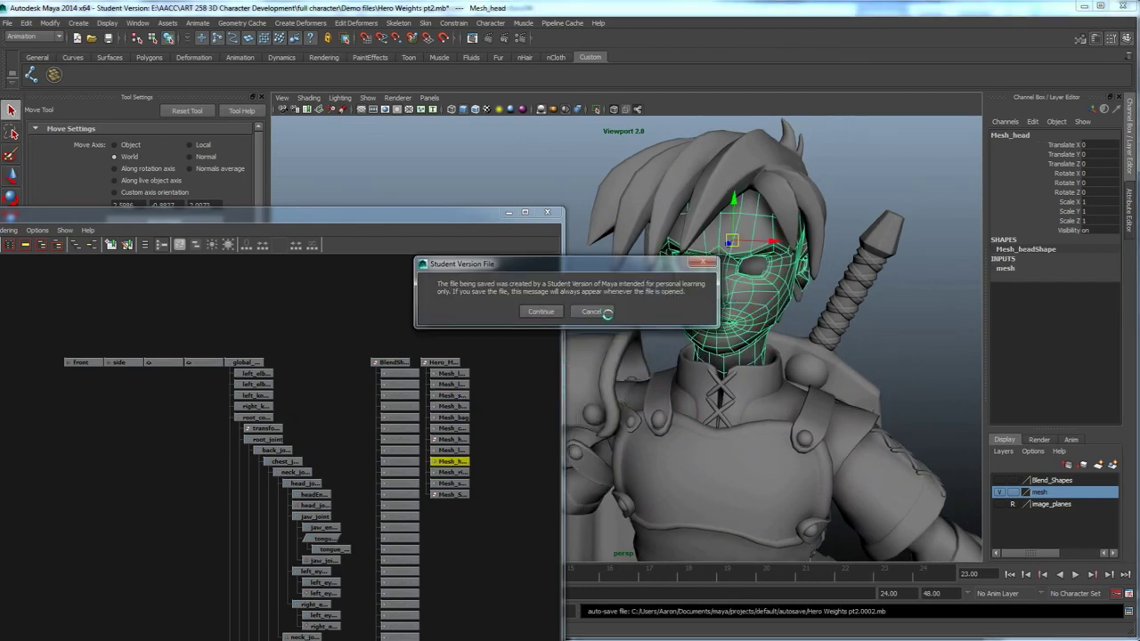
left_click(541, 310)
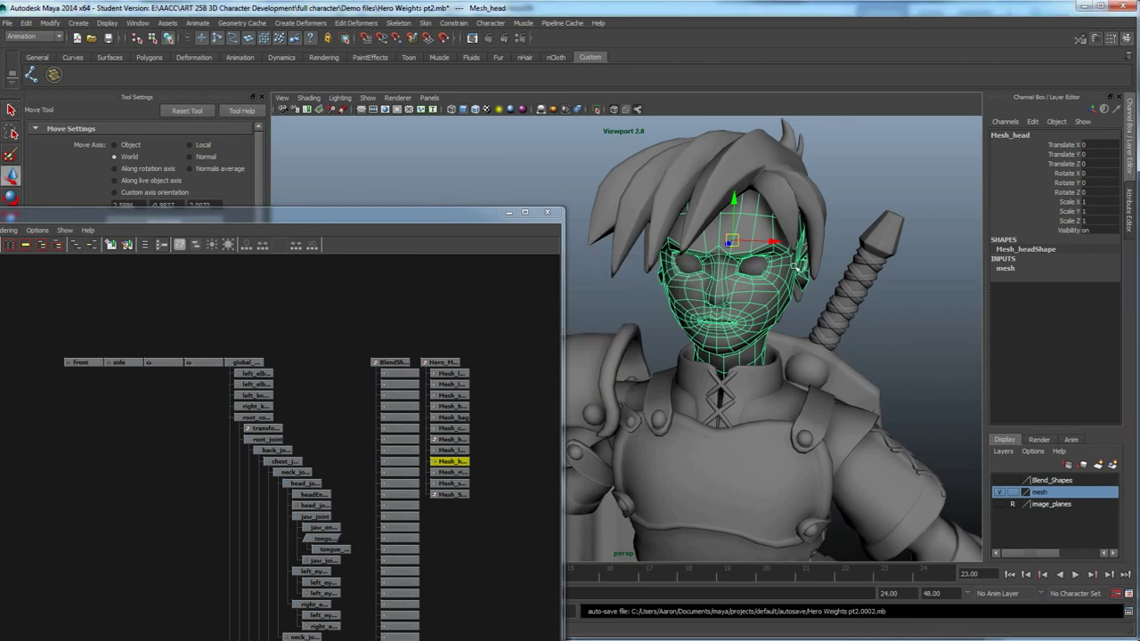
left_click_drag(765, 296, 755, 303, "alt")
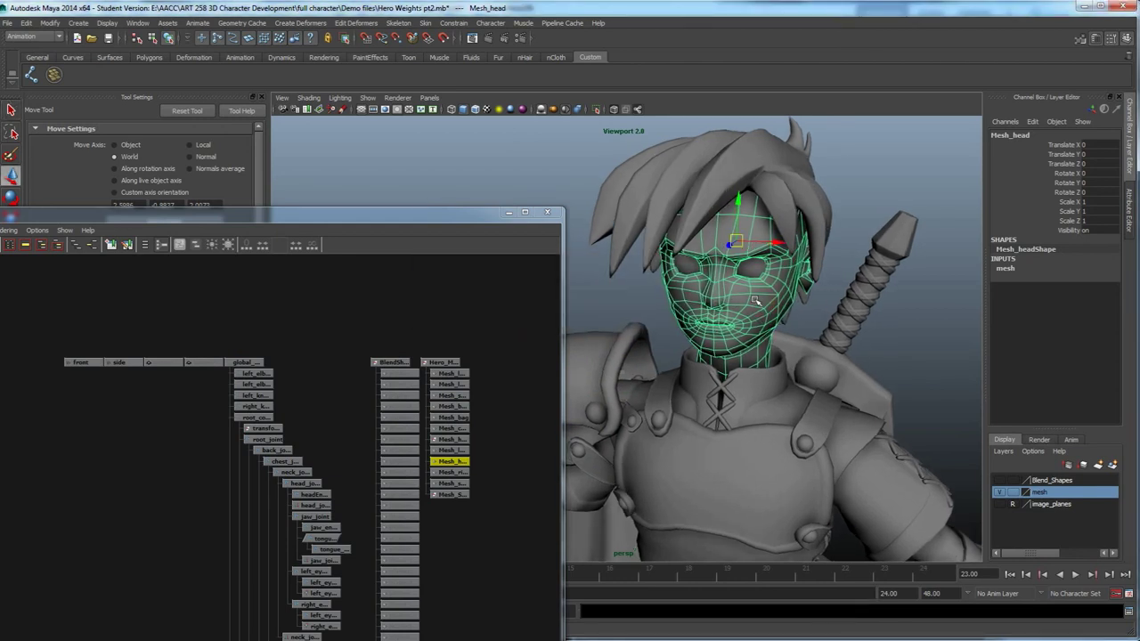
Show the Blend_Shapes layer and view the blend shape heads around the character.
left_click(1000, 482)
scroll(770, 361, "down", 5)
left_click_drag(738, 379, 776, 373, "alt")
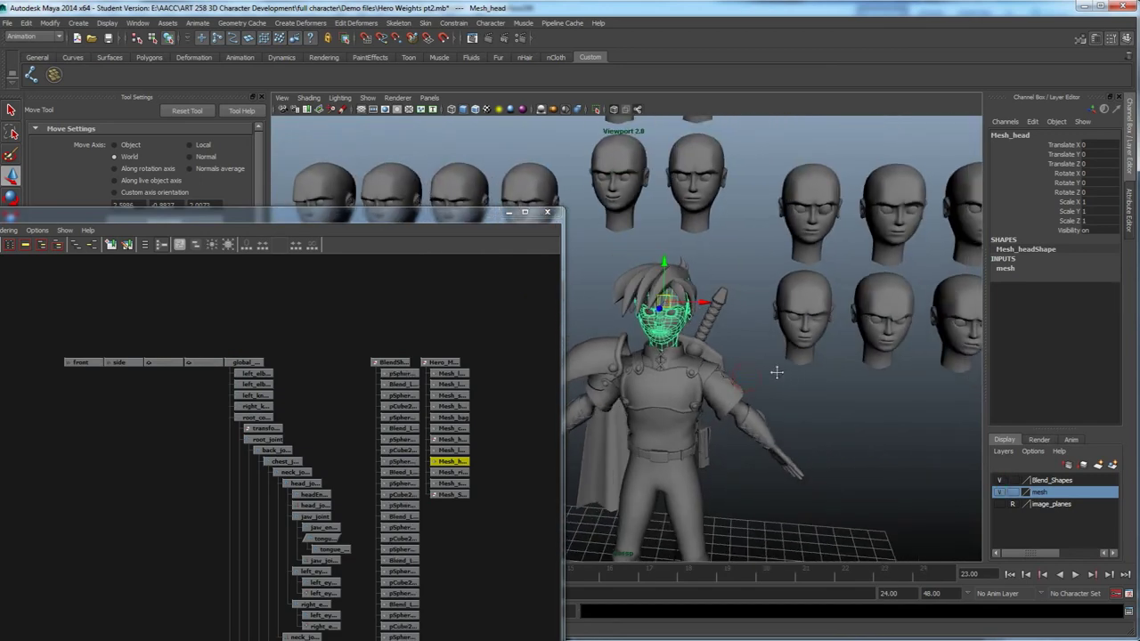
Switch to the Hero Demo Rigging 4 scene and show its Blend_Shapes layer with the heads around the character.
middle_click_drag(776, 372, 743, 376, "alt")
right_click_drag(741, 386, 722, 389, "alt")
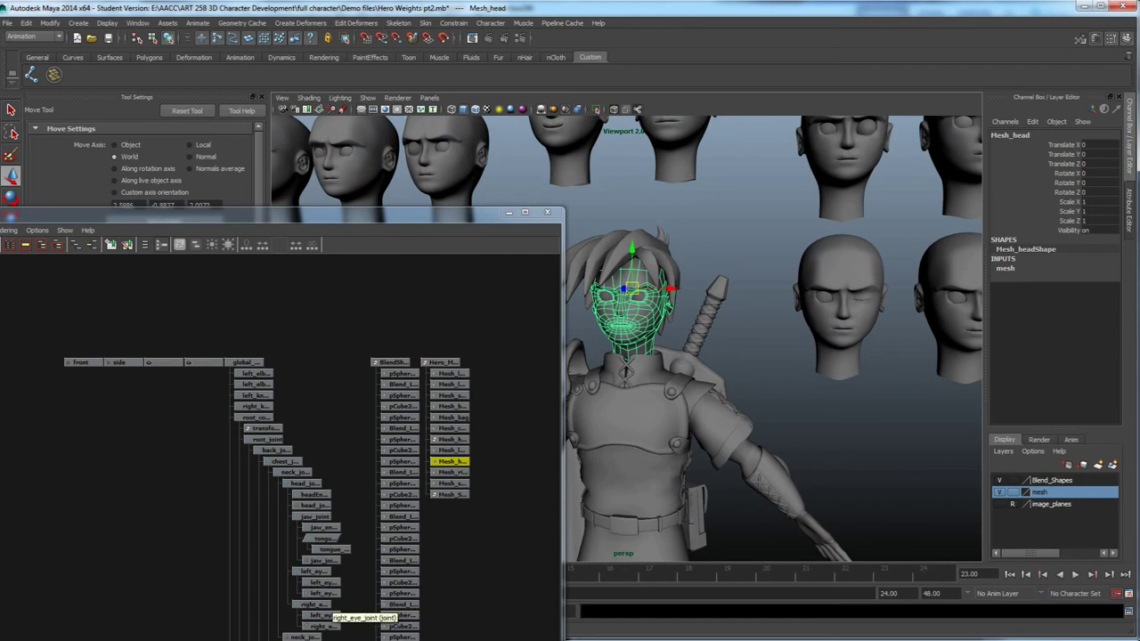
left_click(267, 640)
left_click(92, 603)
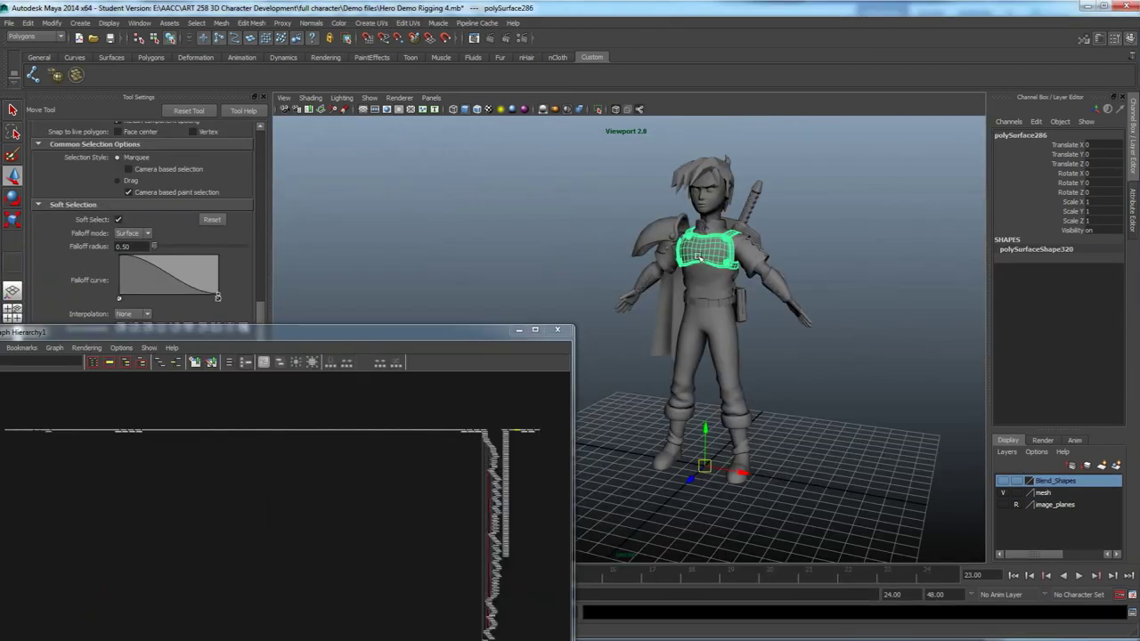
middle_click_drag(743, 240, 739, 285, "alt")
left_click(1003, 481)
scroll(753, 348, "up", 5)
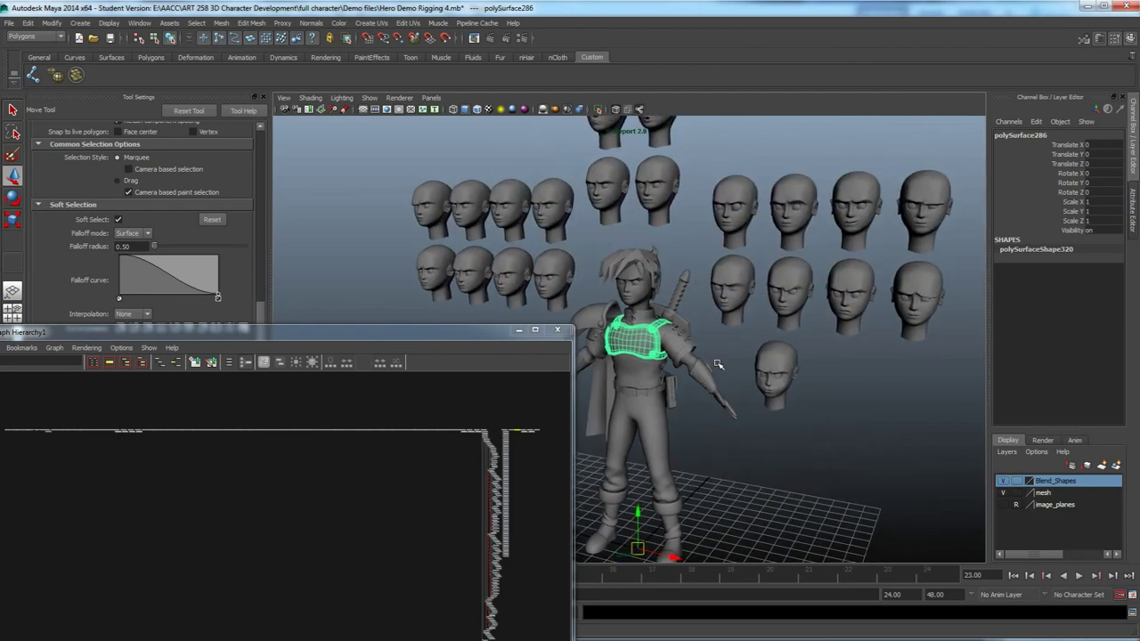
middle_click_drag(750, 340, 767, 412, "alt")
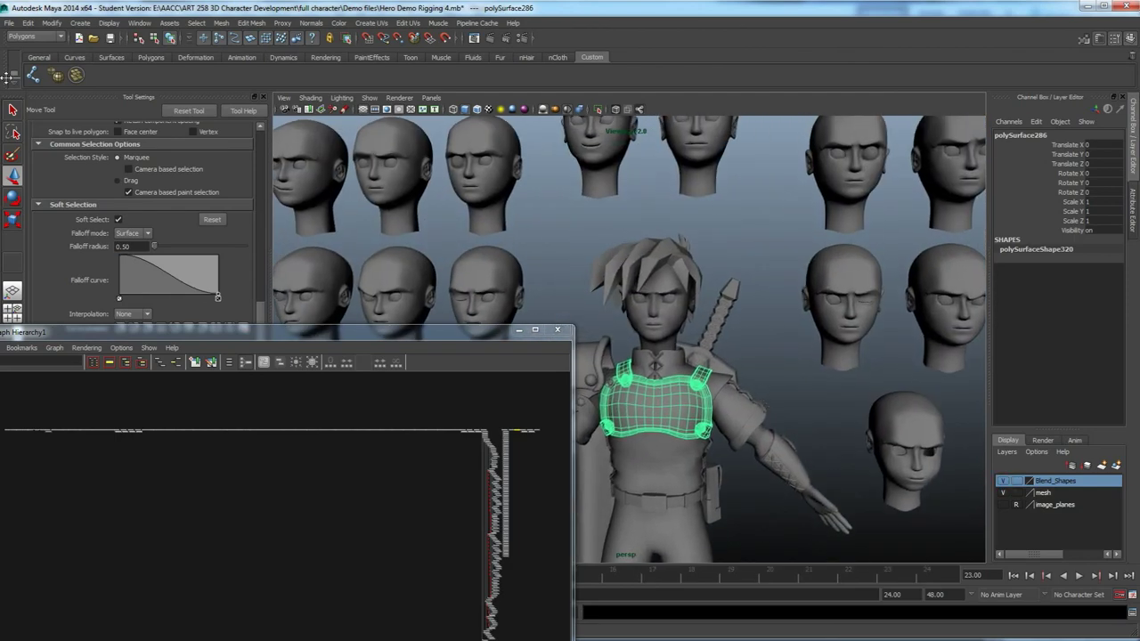
Minimize the Hypergraph window and open the Blend Shape editor for the facial shapes.
left_click(518, 332)
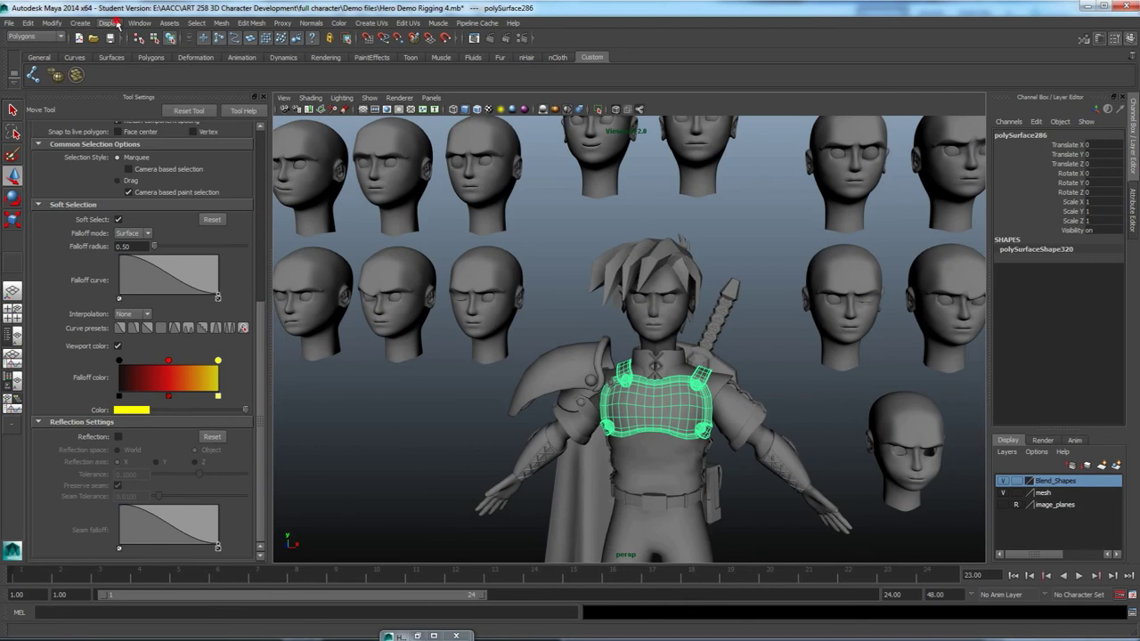
left_click(195, 23)
mouse_move(224, 25)
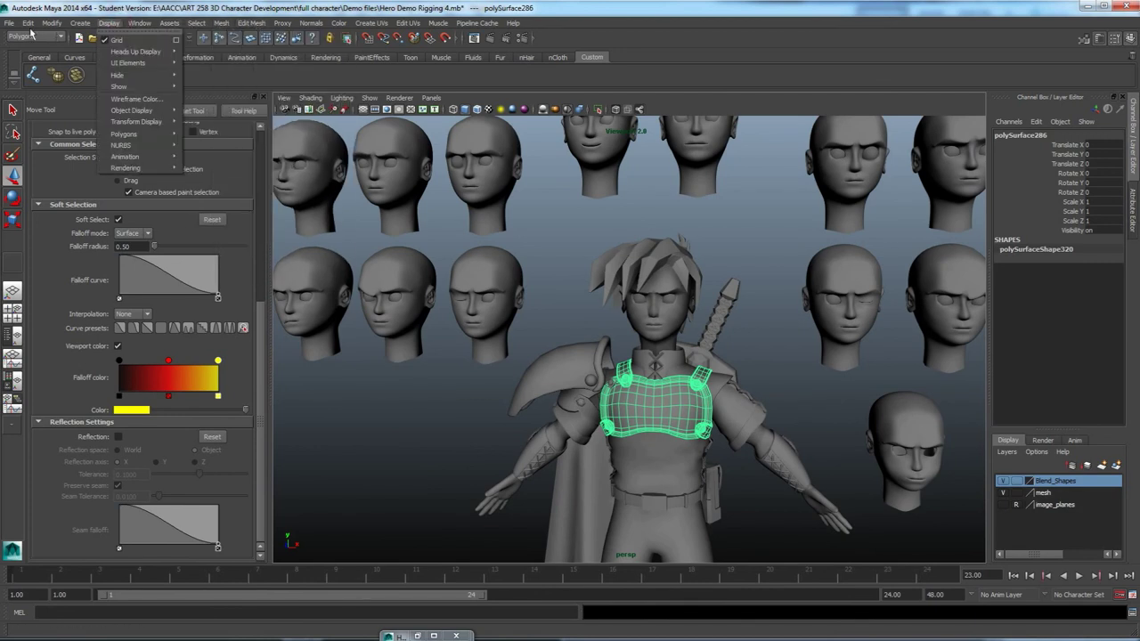
mouse_move(138, 27)
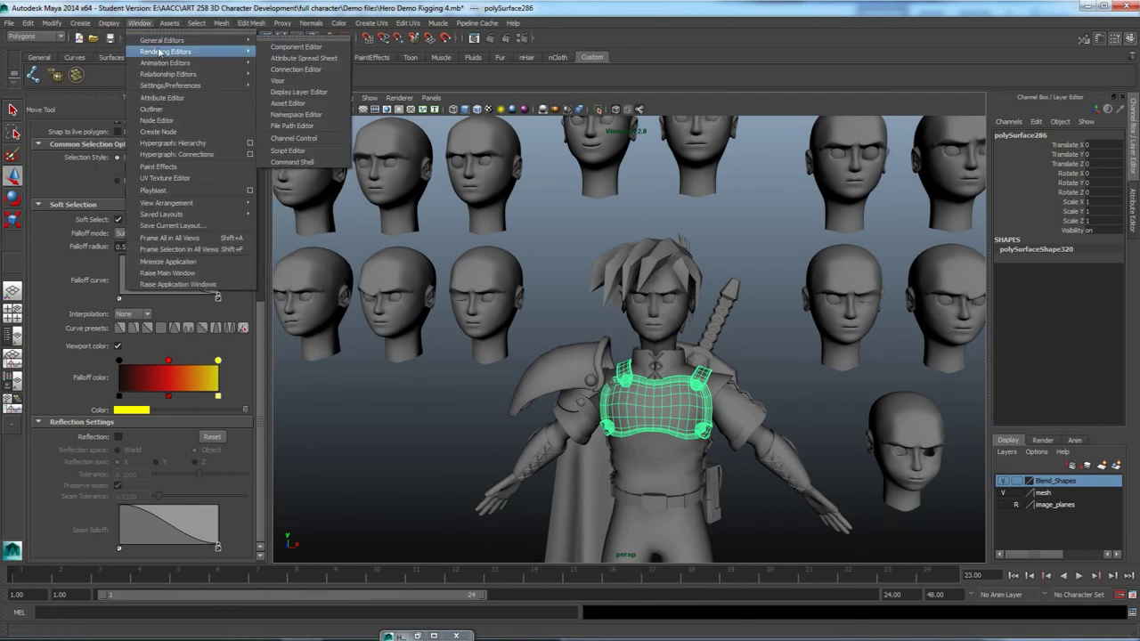
mouse_move(196, 63)
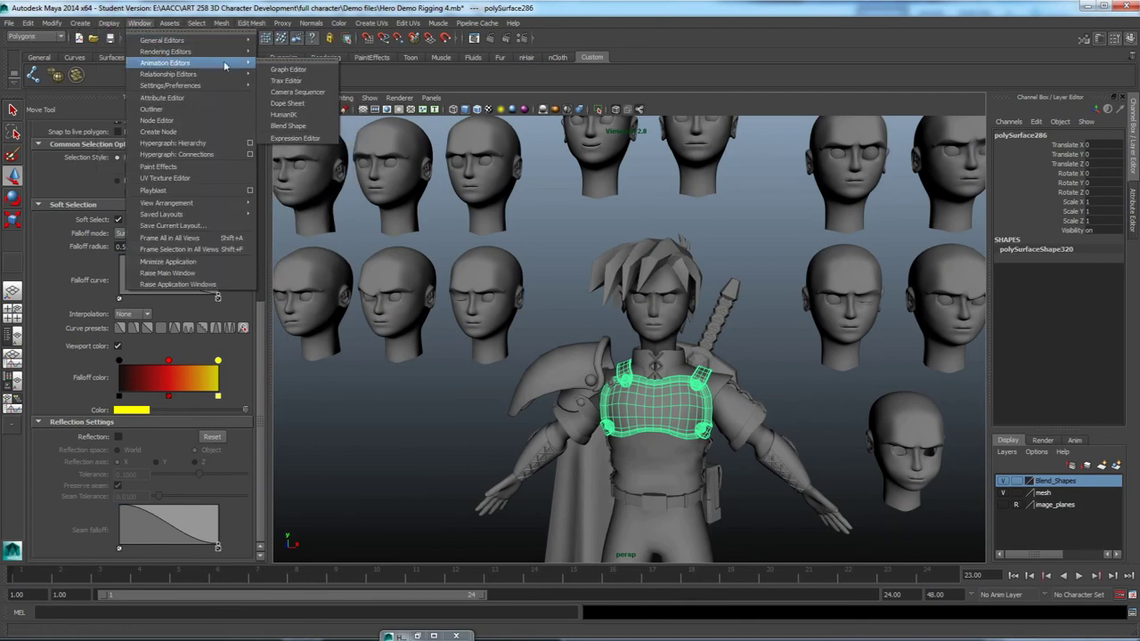
left_click(288, 126)
scroll(514, 288, "up", 3)
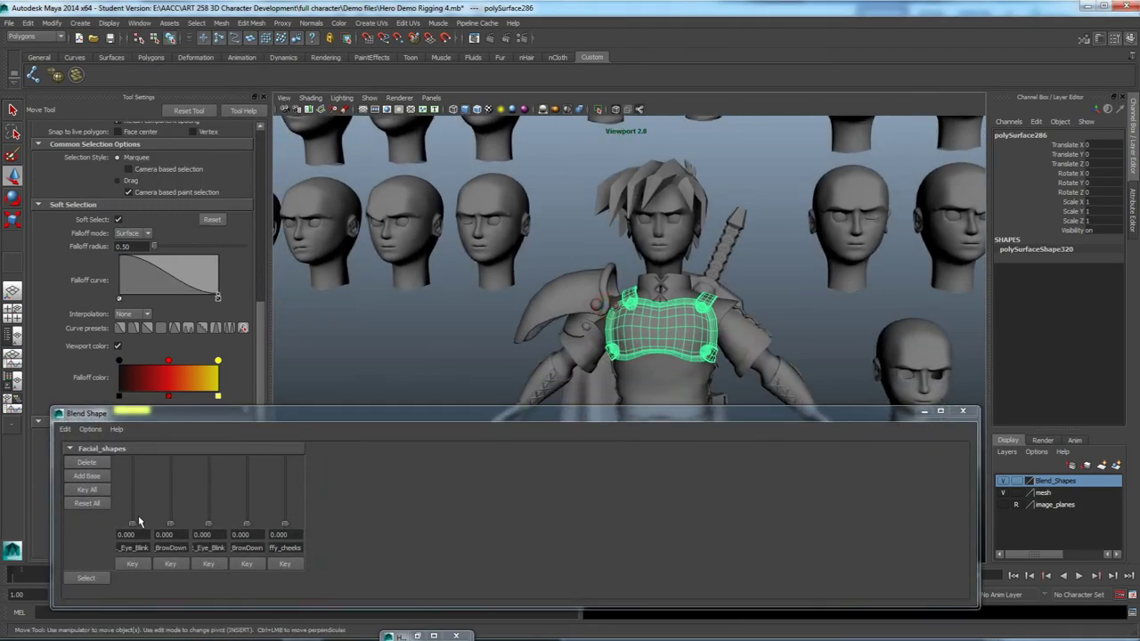
Set the puffy cheeks blend shape to 1 and pick its target head beside the character for comparison.
mouse_move(132, 524)
left_mouse_down()
mouse_move(132, 460)
mouse_move(132, 526)
left_mouse_up()
left_click_drag(285, 525, 299, 430)
middle_click_drag(668, 335, 547, 308, "alt")
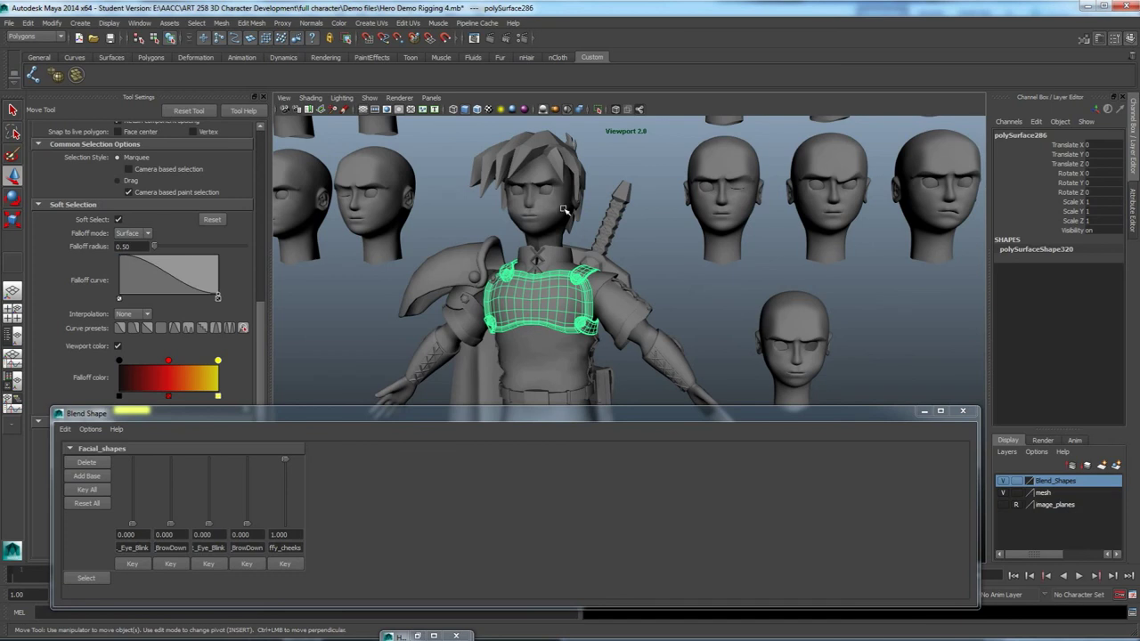
left_click(789, 317)
Smooth the hero's head mesh and reselect it to check its denser wireframe.
left_click(558, 204)
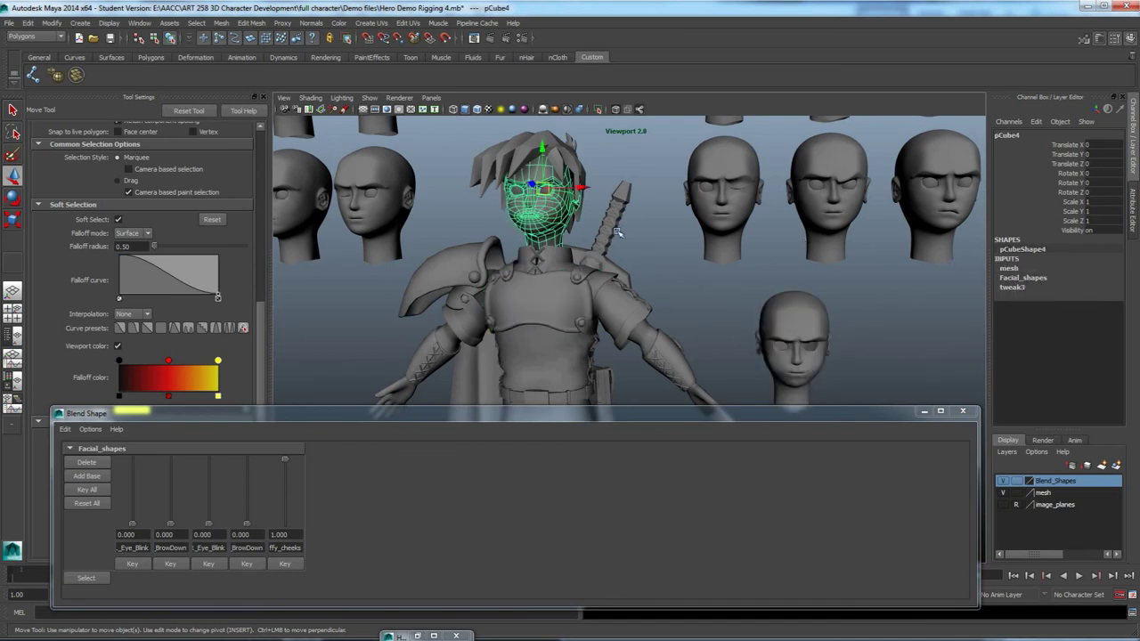
left_click(221, 23)
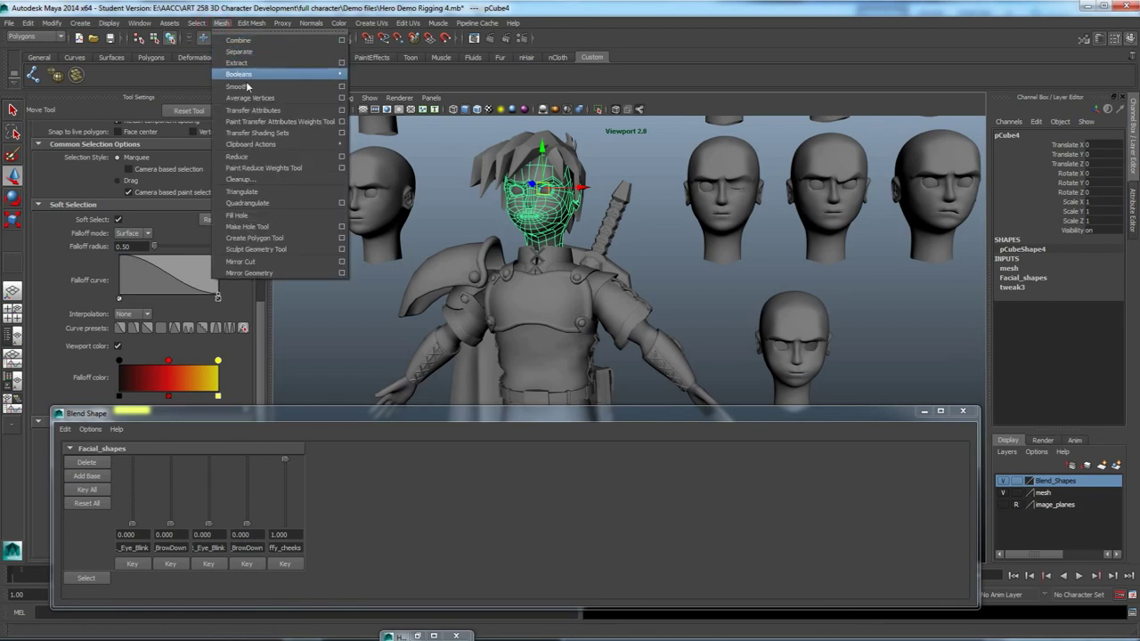
left_click(237, 86)
left_click(660, 243)
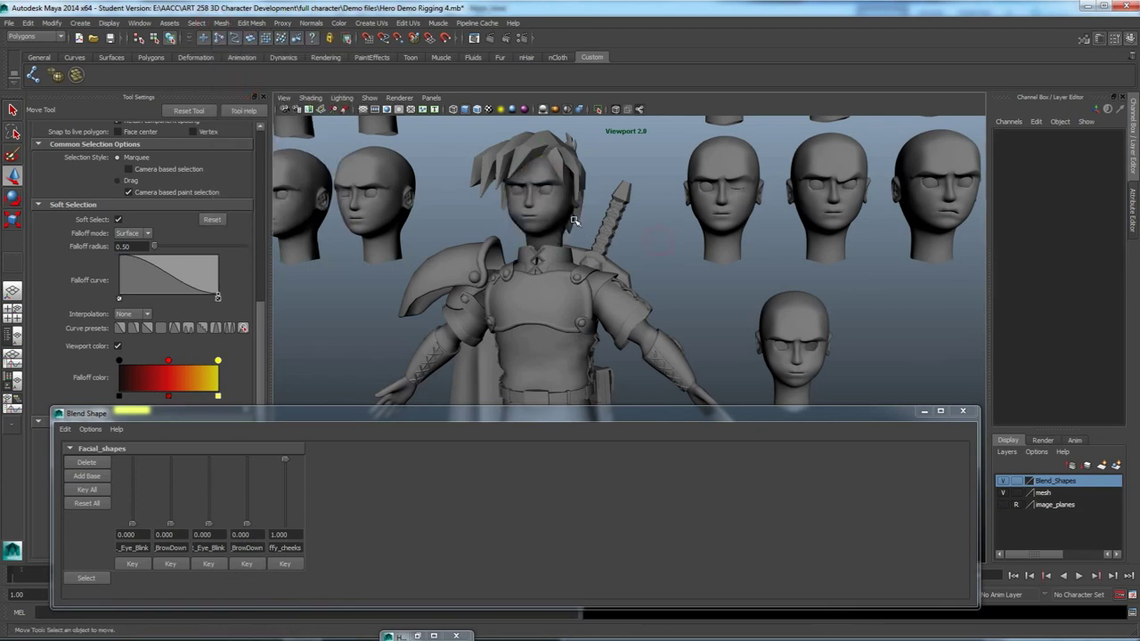
scroll(559, 214, "up", 5)
left_click(559, 214)
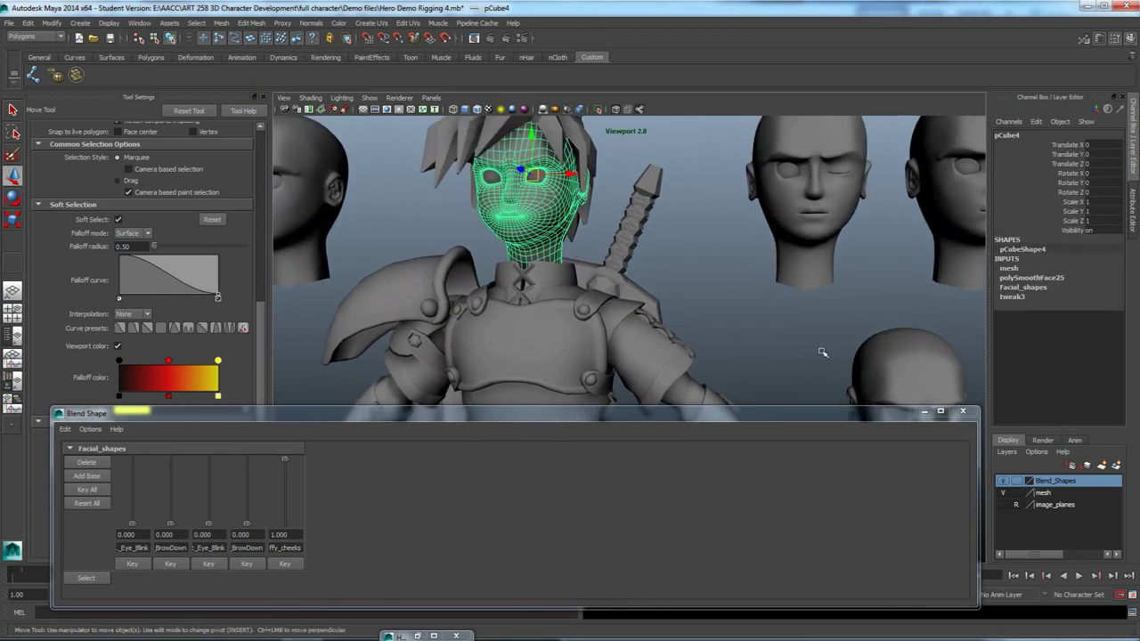
Compare the smoothed hero head with the puffy cheeks target head, keeping the blend weight at 1.
left_click(899, 349)
left_click(539, 205)
left_click_drag(285, 461, 285, 433)
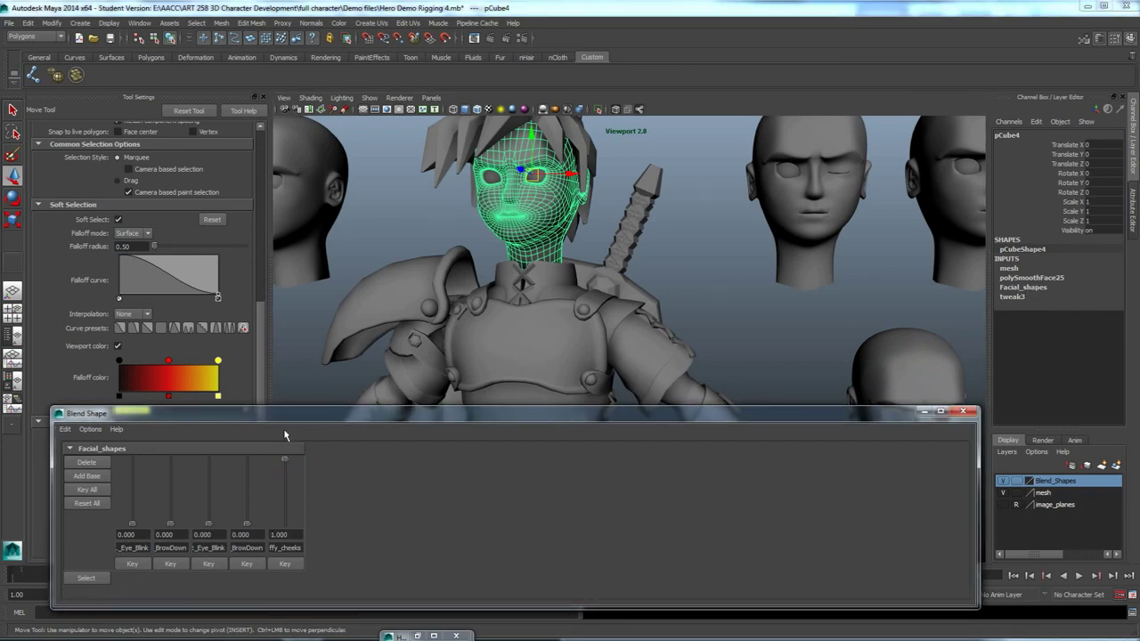
left_click(709, 291)
left_click_drag(575, 294, 560, 257, "alt")
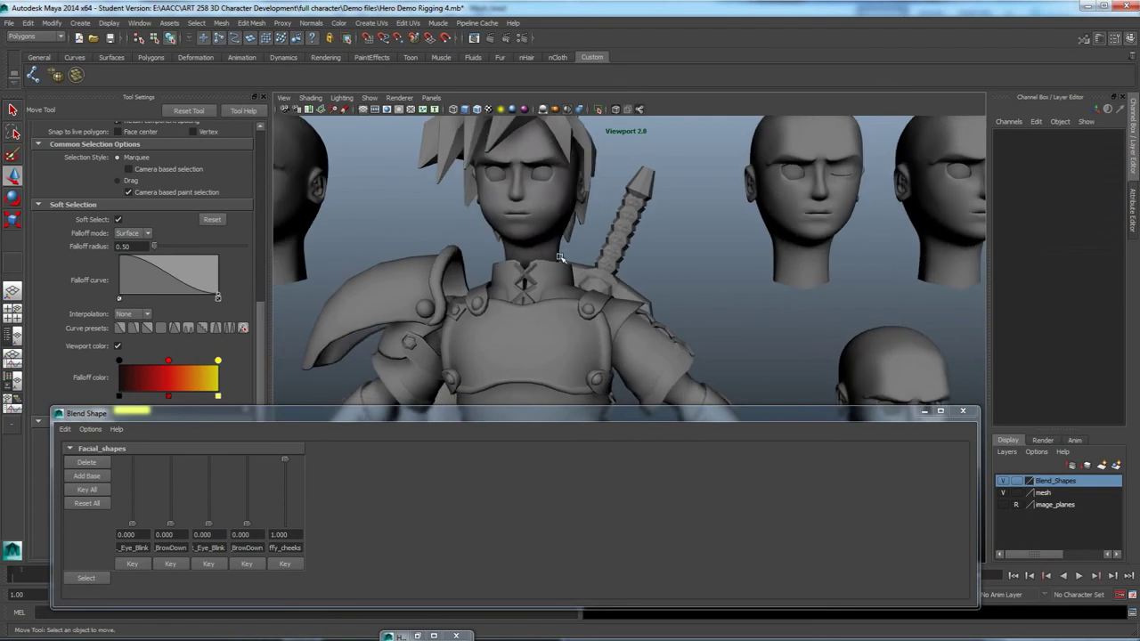
Select the hero's head and inspect the blend shape weights in its Facial_shapes input.
left_click(557, 211)
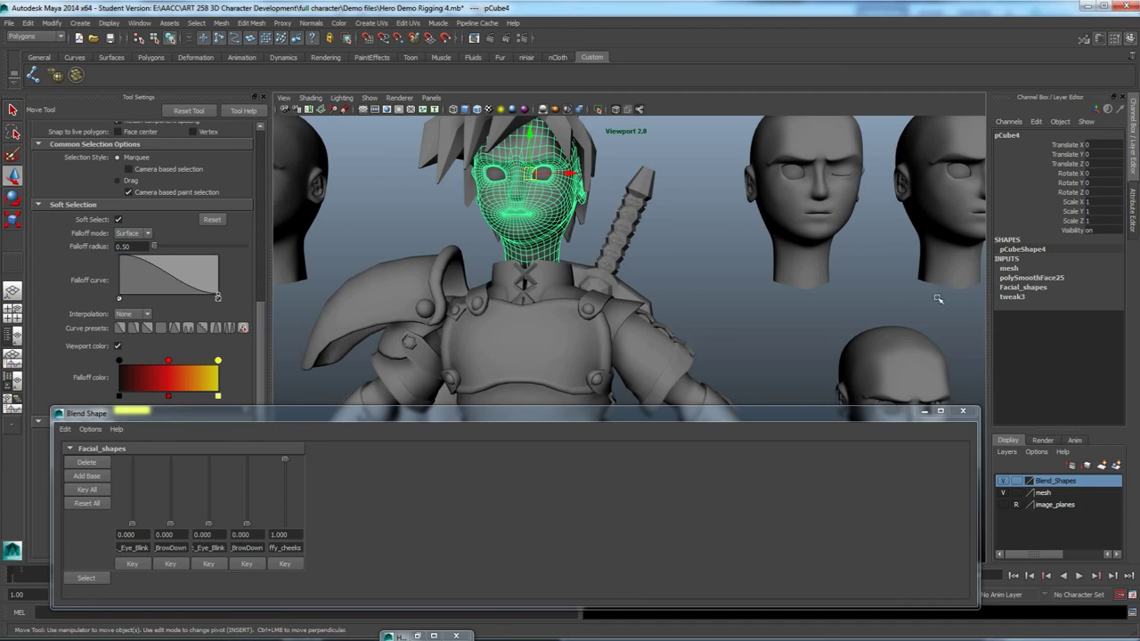
left_click(1023, 287)
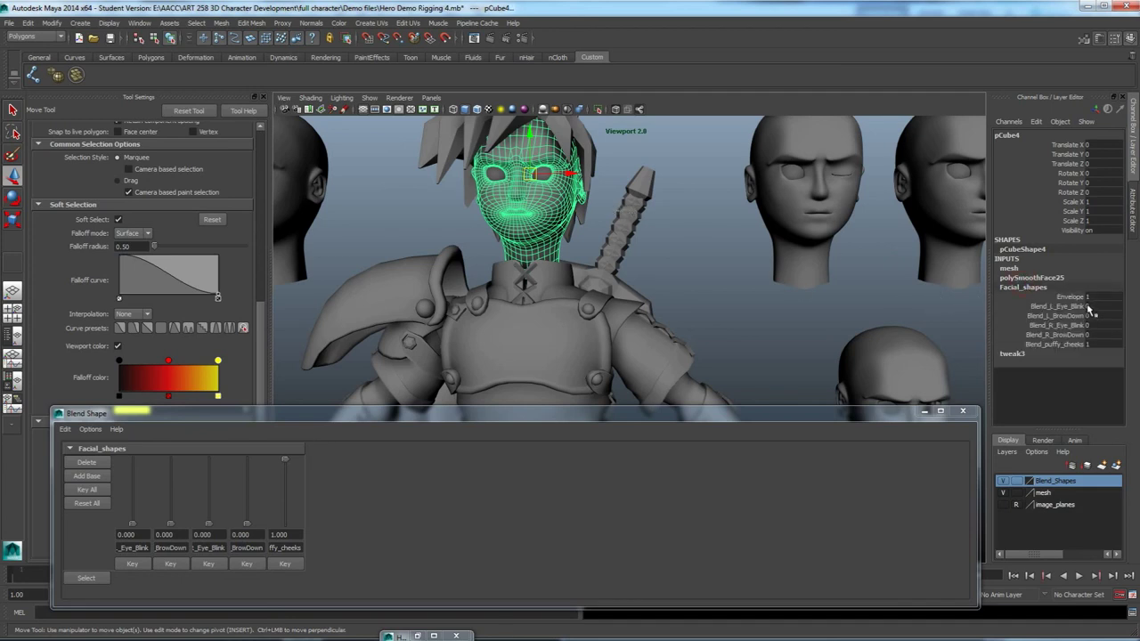
left_click(1101, 346)
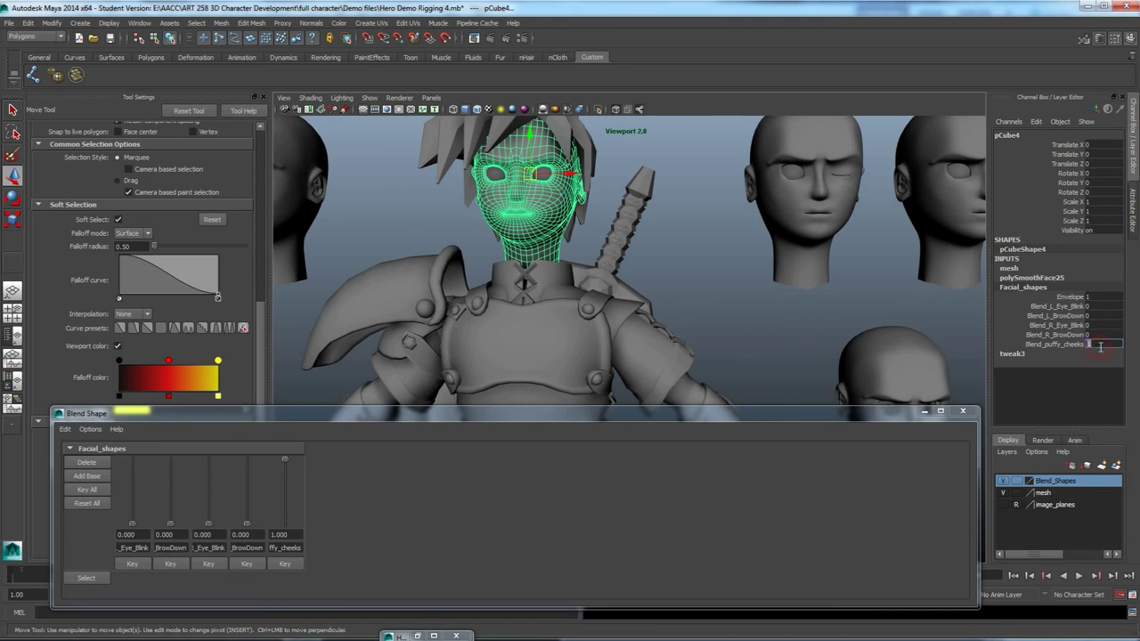
Set the Divisions of the head's polySmoothFace25 input to 0.
left_click(1034, 278)
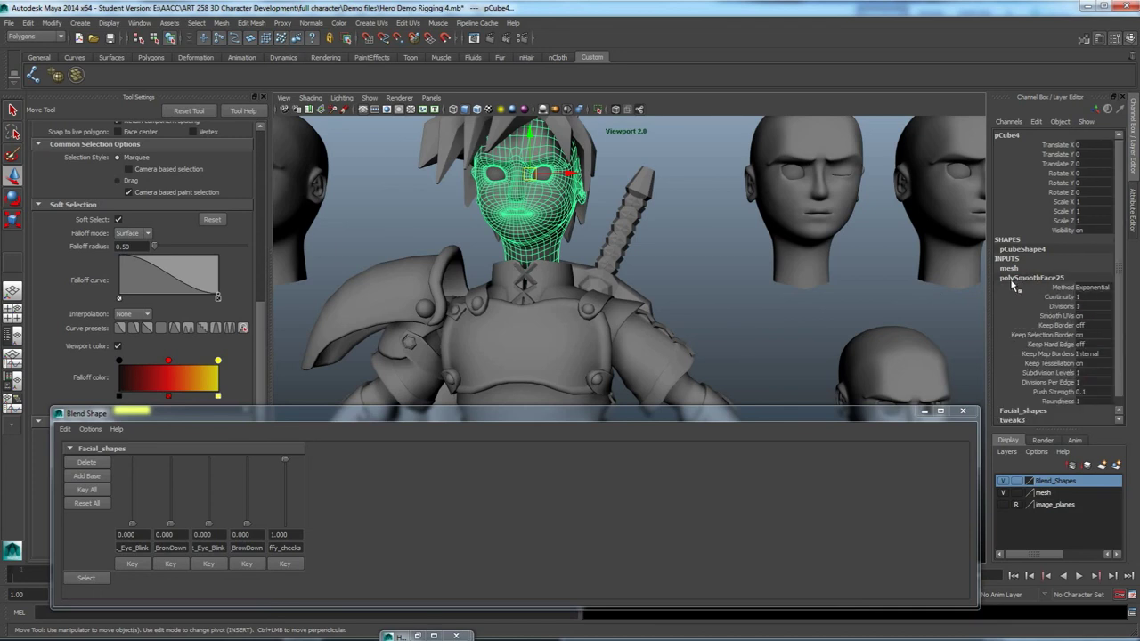
left_click(1086, 306)
type("0")
key("Return")
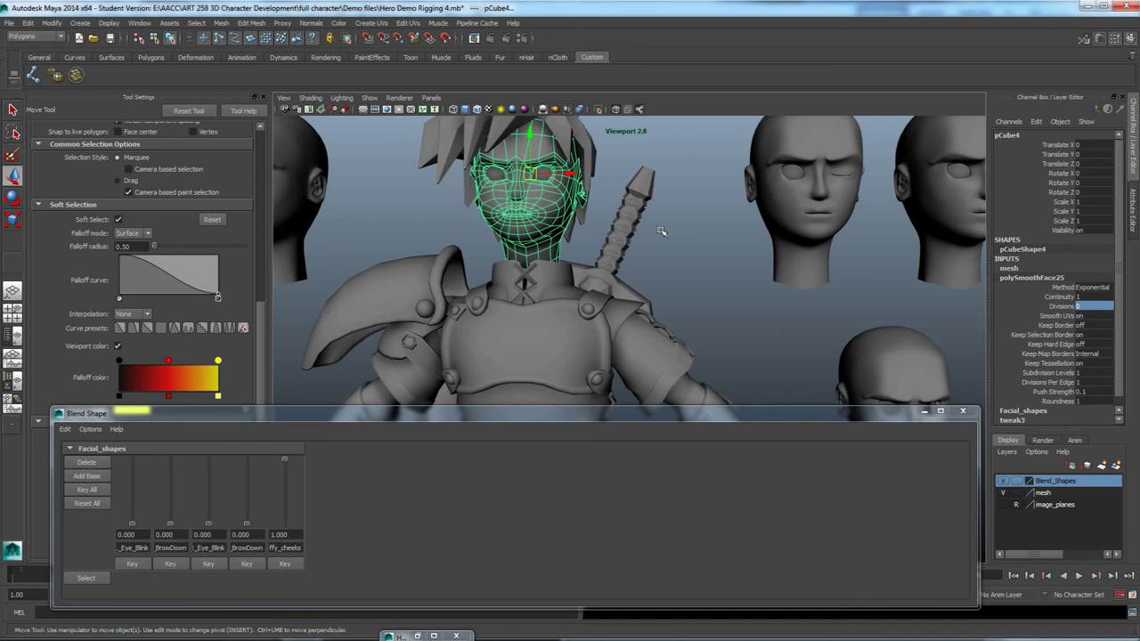
Set the Divisions of the head's polySmoothFace25 input back to 1.
key("1")
left_click(1087, 307)
type("1")
key("Return")
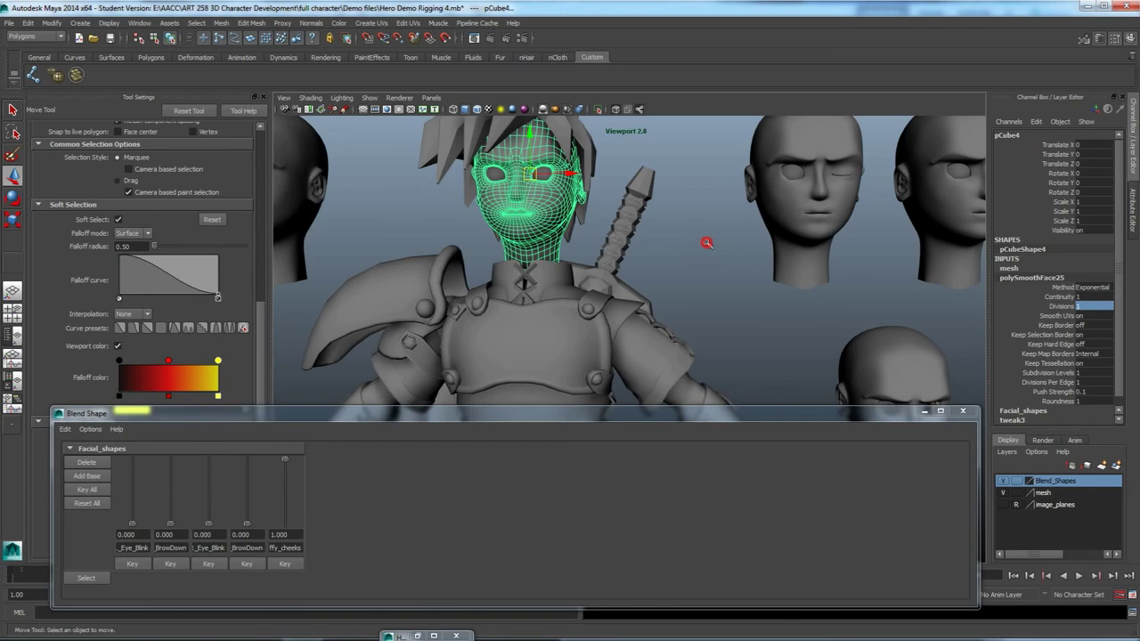
Examine the hero's head and full character mesh in the rigging scene, selecting the visible parts and clearing the selection.
left_click(707, 243)
left_click_drag(550, 216, 545, 207, "alt")
left_click(546, 208)
left_click(674, 247)
left_click_drag(674, 250, 550, 257, "alt")
scroll(609, 264, "down", 5)
middle_click_drag(621, 317, 624, 258, "alt")
left_click_drag(733, 308, 554, 196)
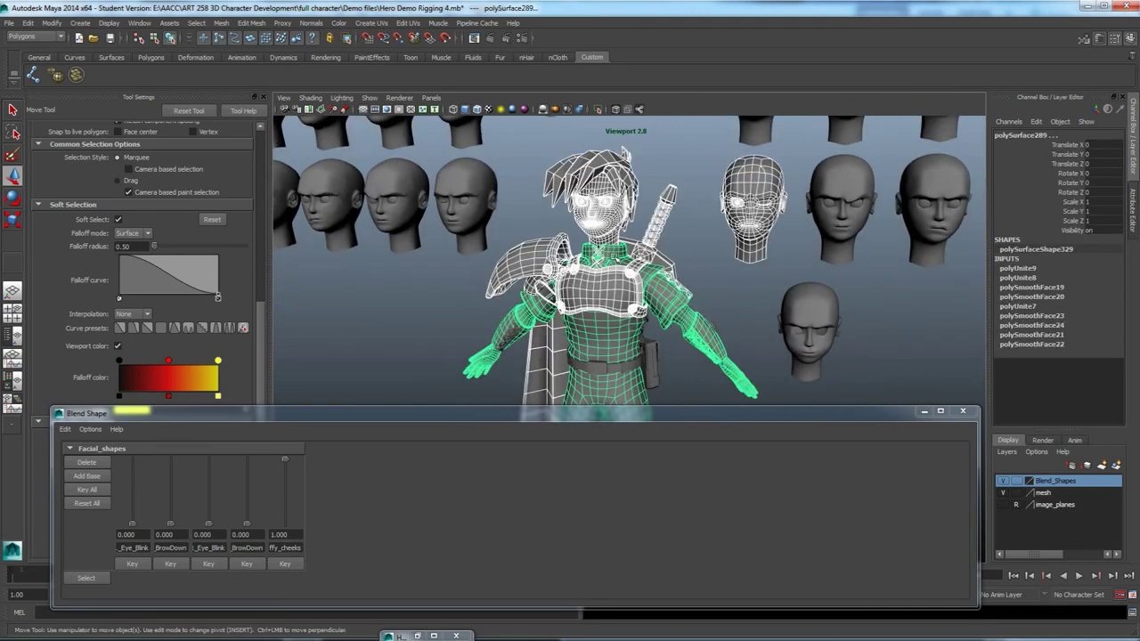
left_click(707, 235)
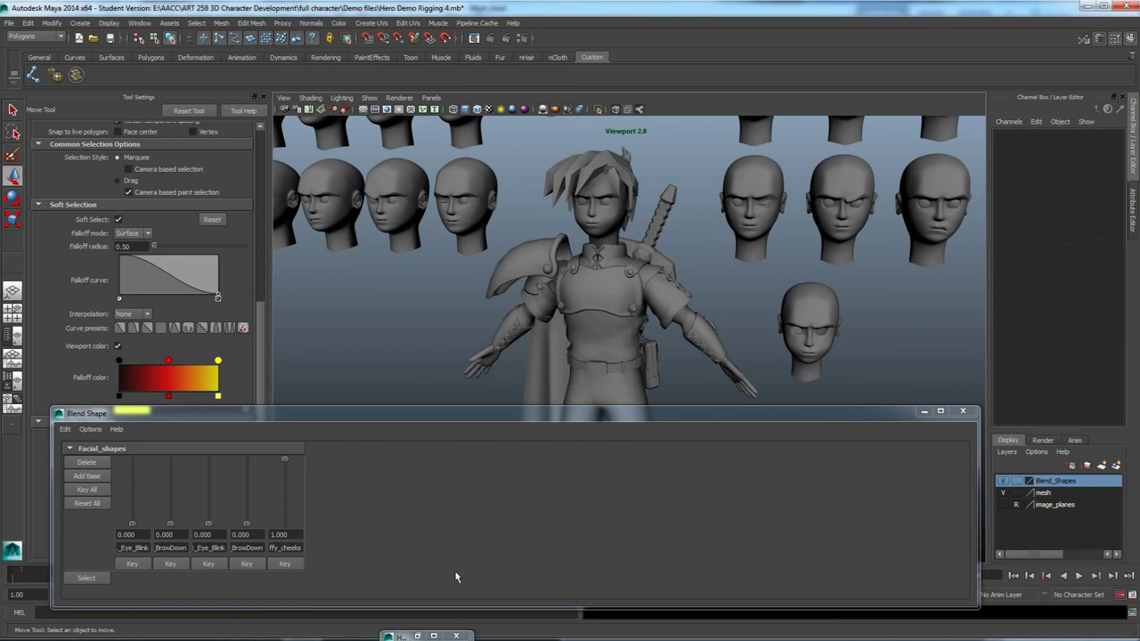
Switch to the Maya session that has the Hero Weights pt2.mb scene open.
mouse_move(272, 637)
mouse_move(388, 636)
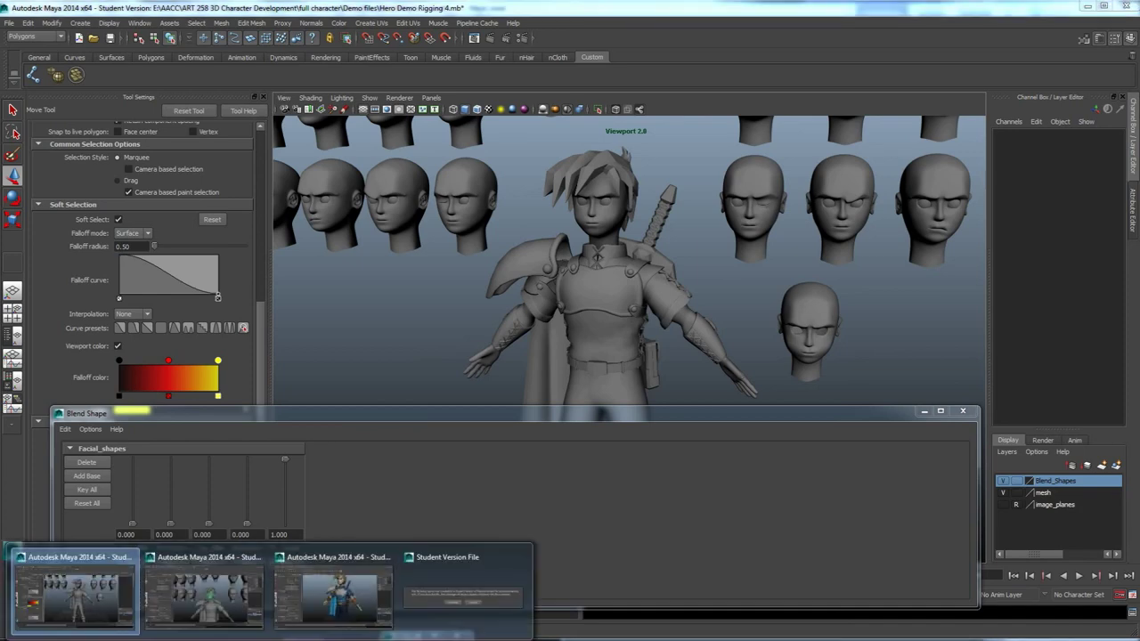
left_click(192, 610)
Check the object names and transform values of the leather and body meshes.
left_click(441, 374)
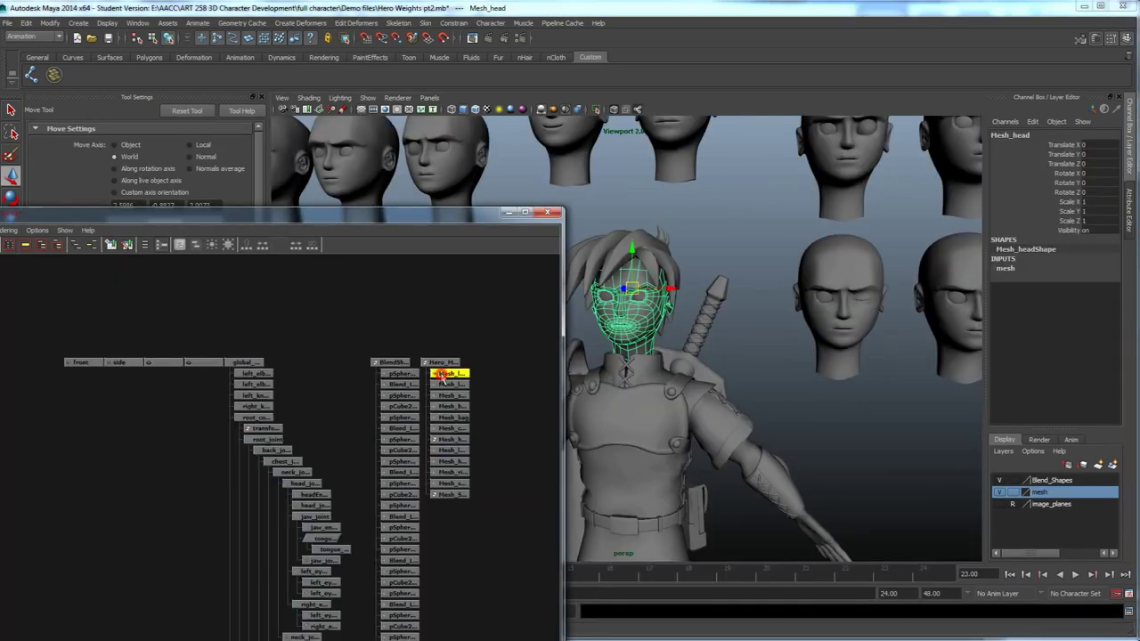
middle_click_drag(718, 342, 767, 317, "alt")
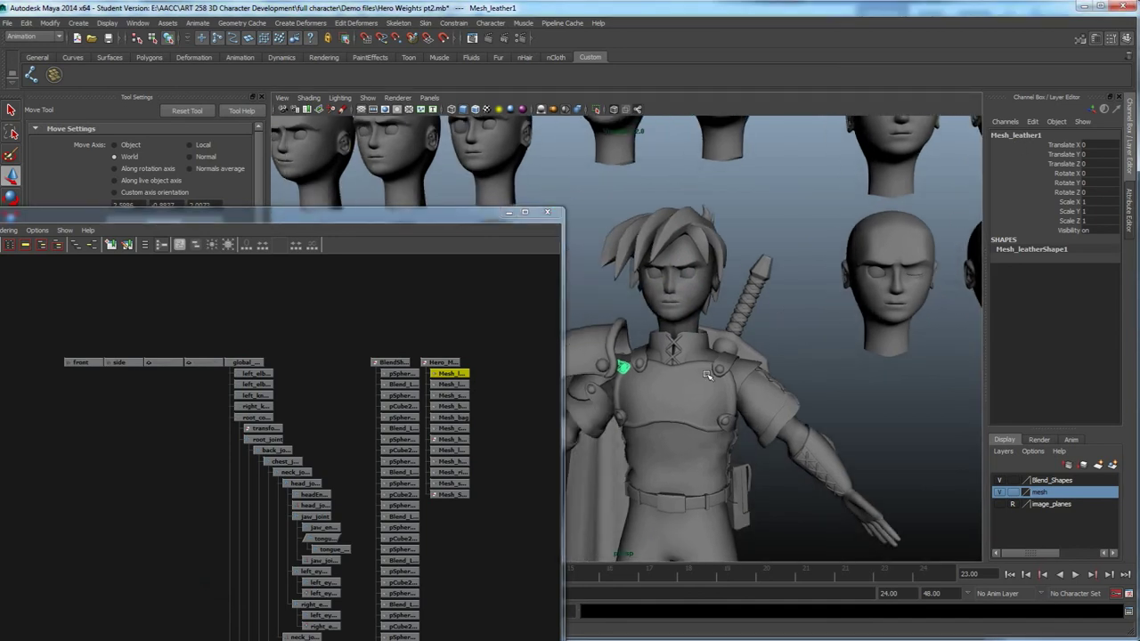
left_click(708, 372)
left_click(687, 470)
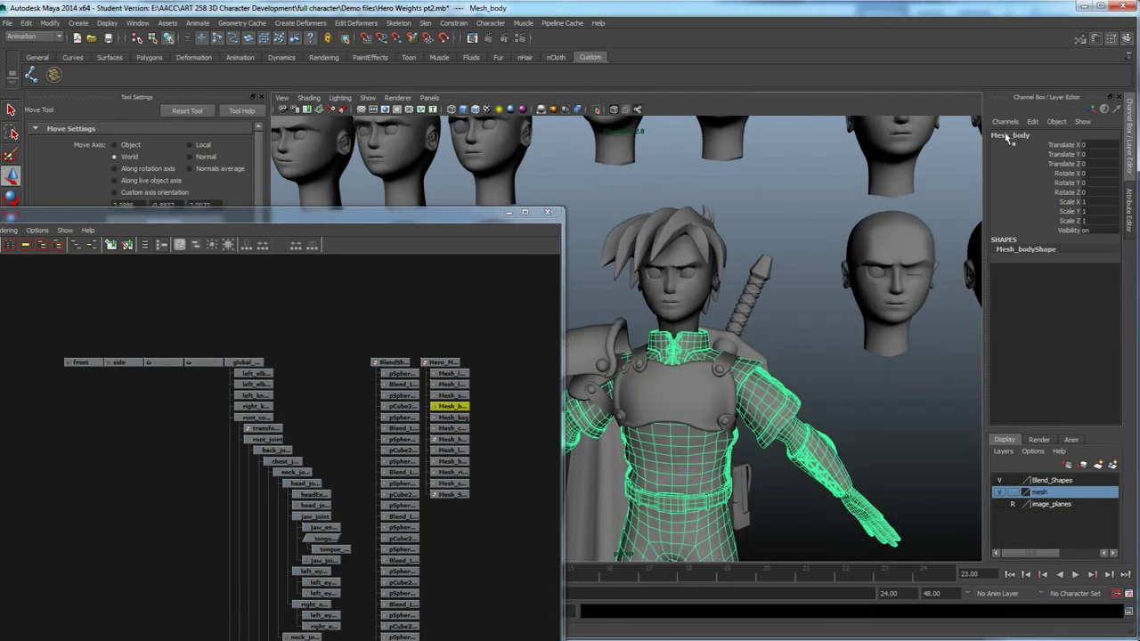
Select the hero's hair mesh and freeze its transformations.
left_click(682, 216)
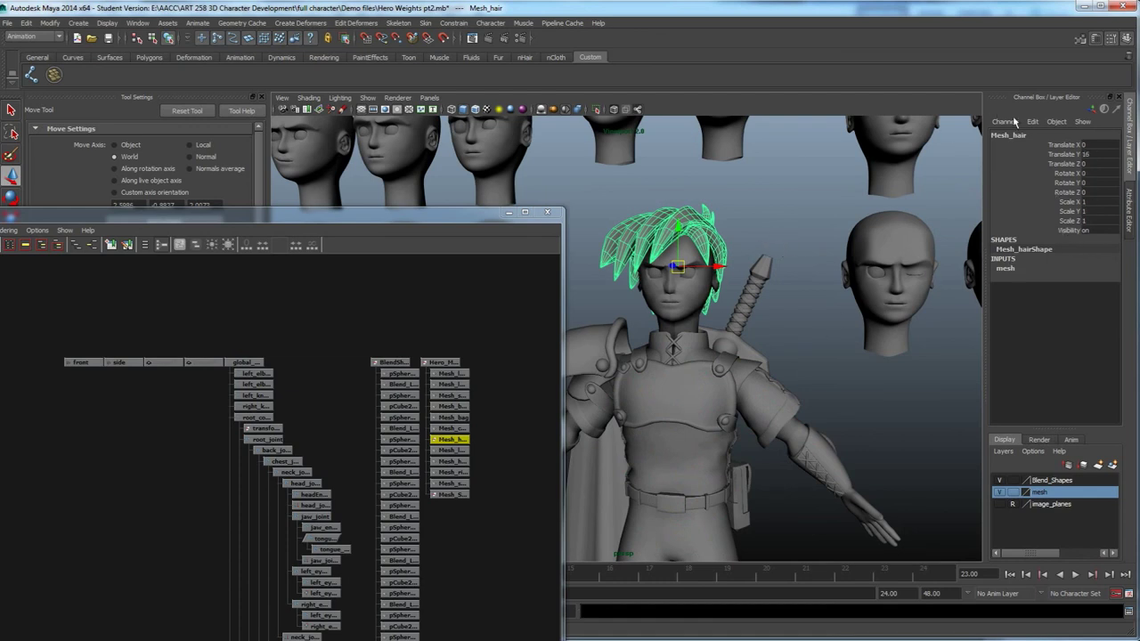
left_click(60, 23)
left_click(65, 57)
Check the chest armor and body meshes, clear the selection and look over the whole character.
middle_click_drag(698, 398, 725, 358, "alt")
left_click(725, 358)
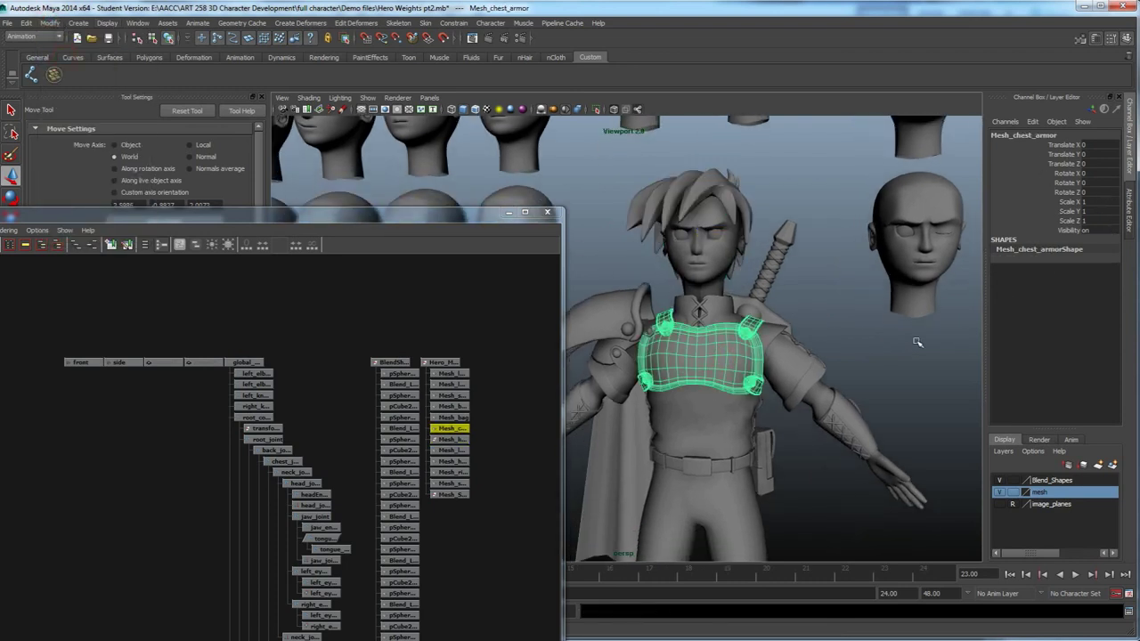
left_click(688, 437)
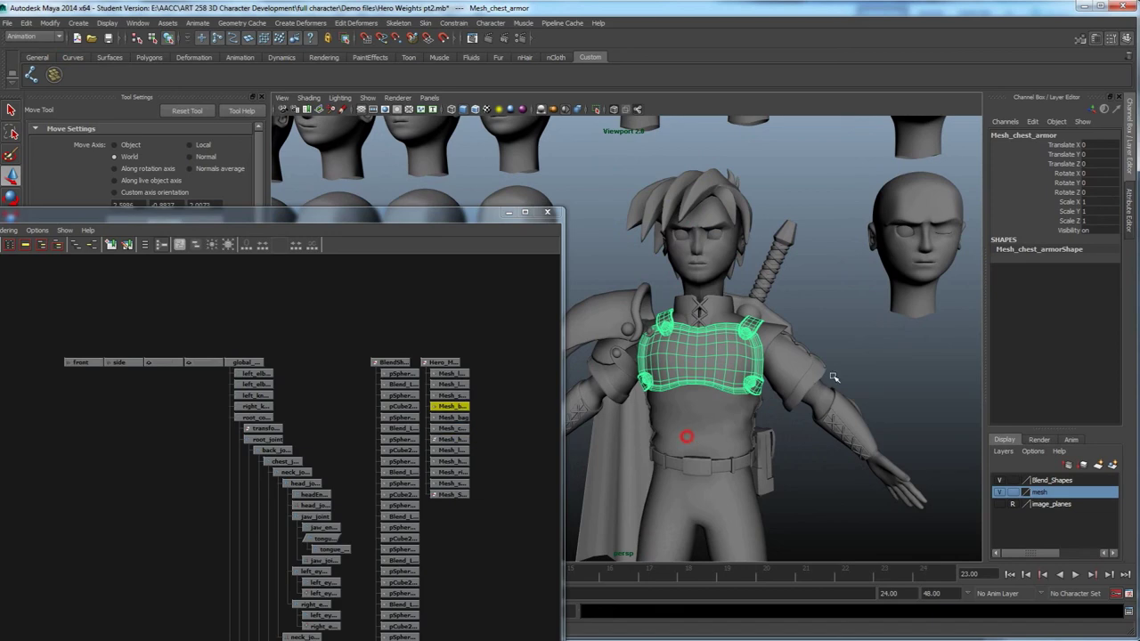
left_click(820, 304)
scroll(728, 366, "down", 5)
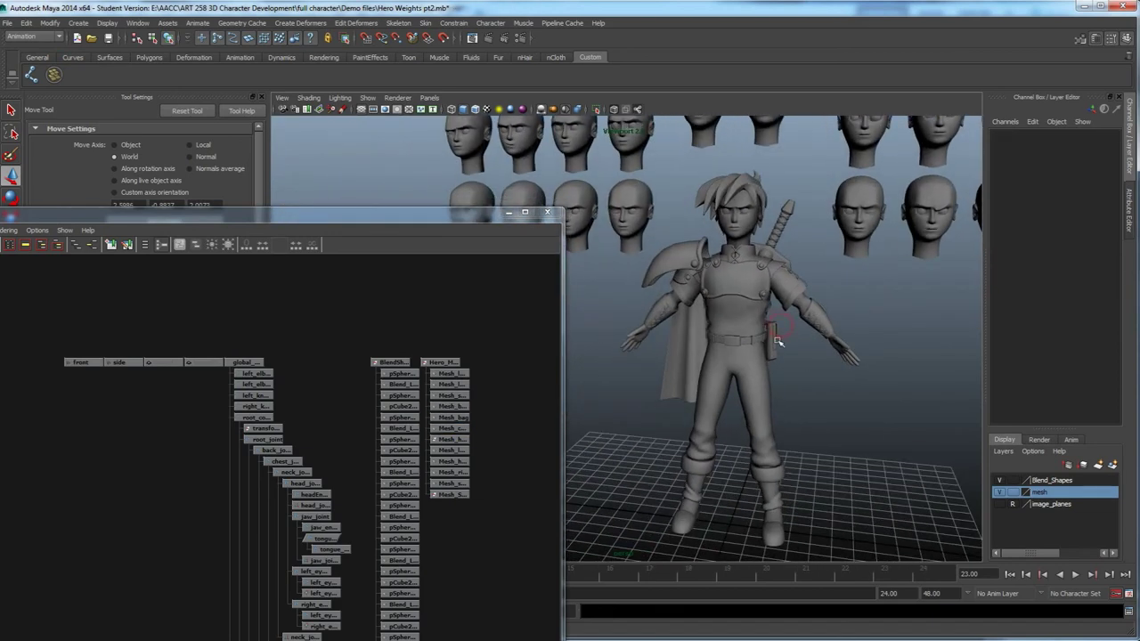
middle_click_drag(778, 340, 759, 307, "alt")
left_click_drag(777, 359, 751, 369, "alt")
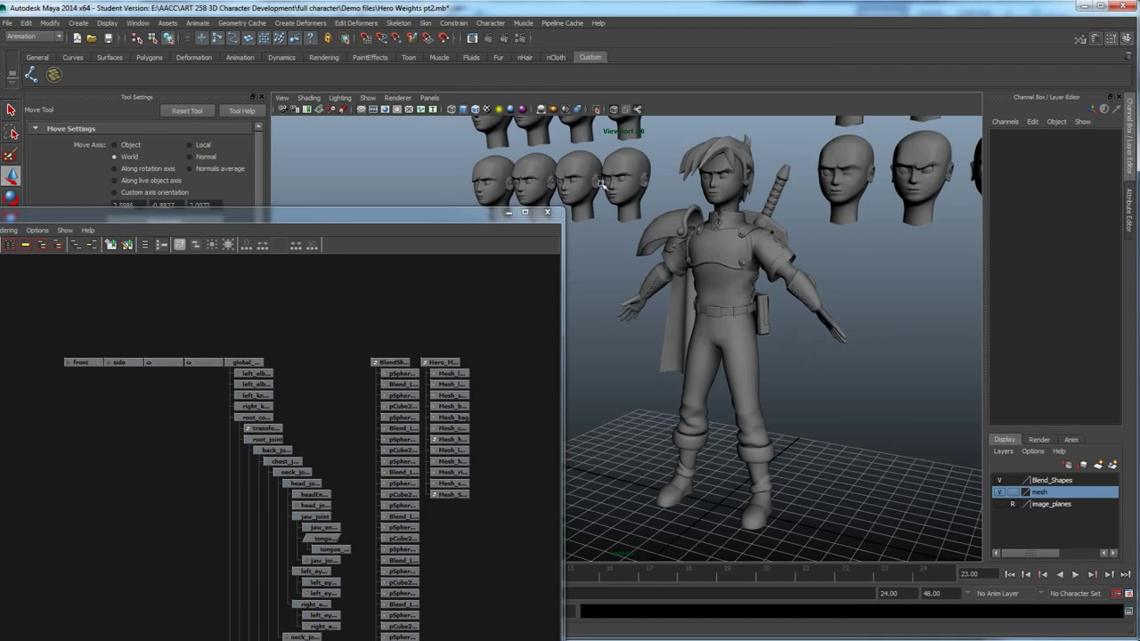
Turn on joint display in the viewport and check the left elbow joint, leaving nothing selected.
left_click(368, 99)
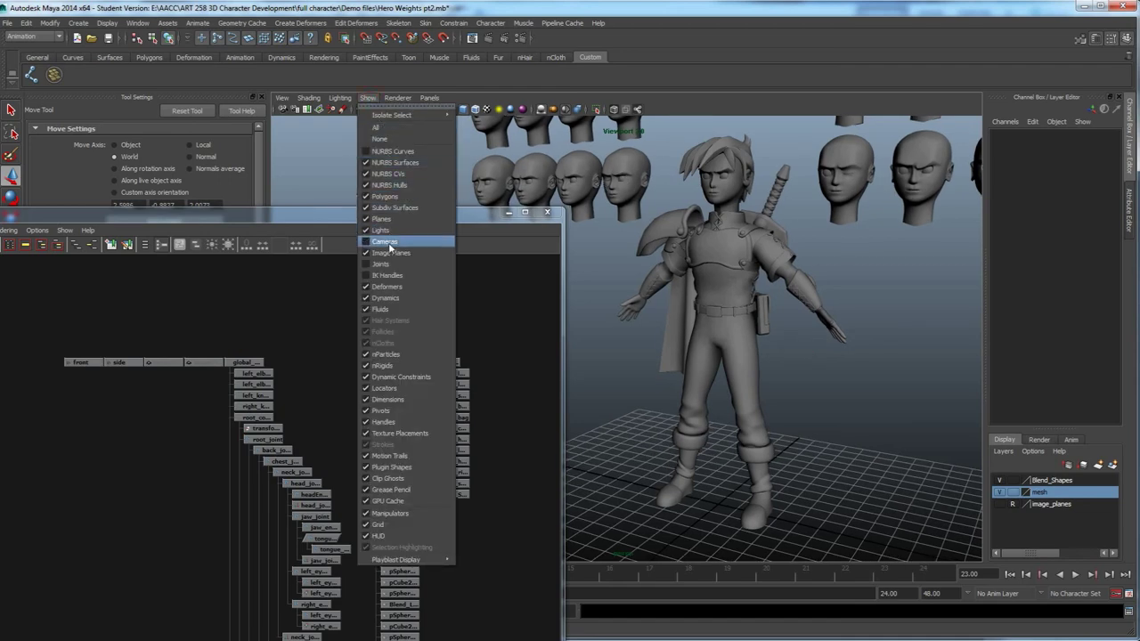
left_click(389, 268)
left_click_drag(739, 315, 726, 314, "alt")
right_click_drag(726, 314, 772, 311, "alt")
middle_click_drag(777, 305, 744, 368, "alt")
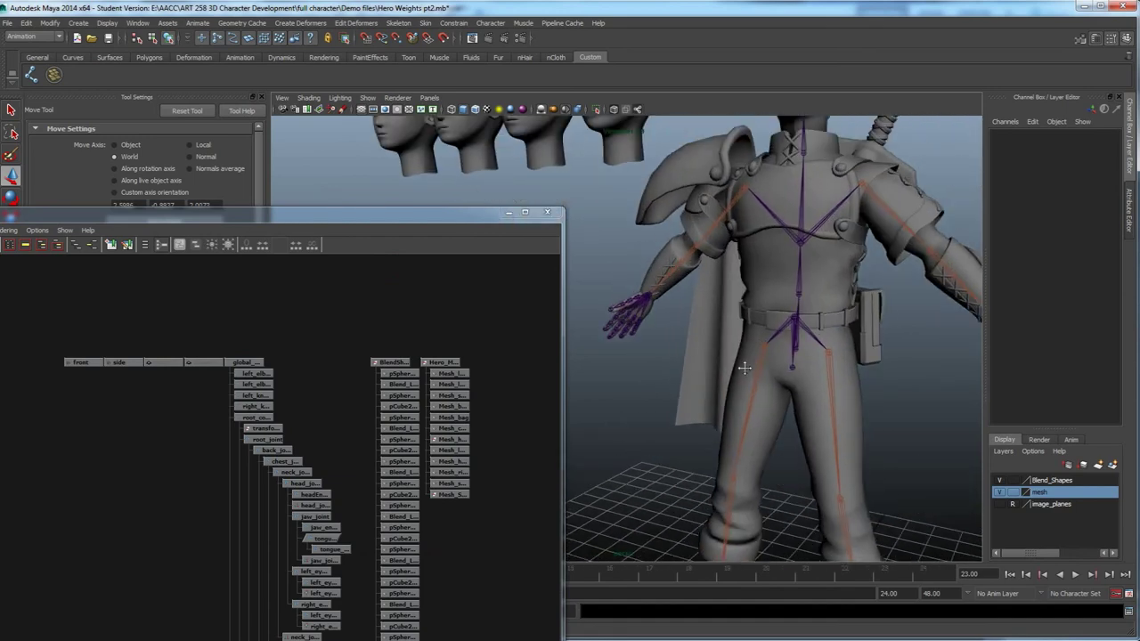
left_click_drag(745, 368, 759, 341, "alt")
left_click_drag(792, 278, 775, 255, "alt")
left_click(775, 248)
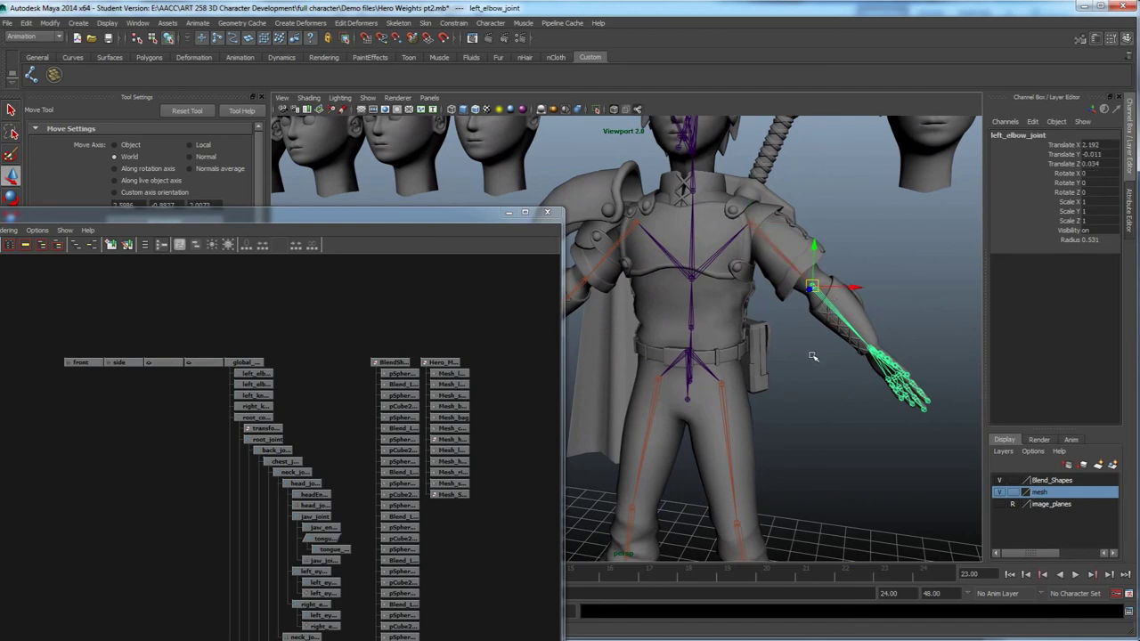
left_click(811, 363)
Select the skeleton's root joint at the pelvis and add the body mesh to the selection.
left_click_drag(733, 366, 668, 371, "alt")
right_click_drag(669, 371, 691, 384, "alt")
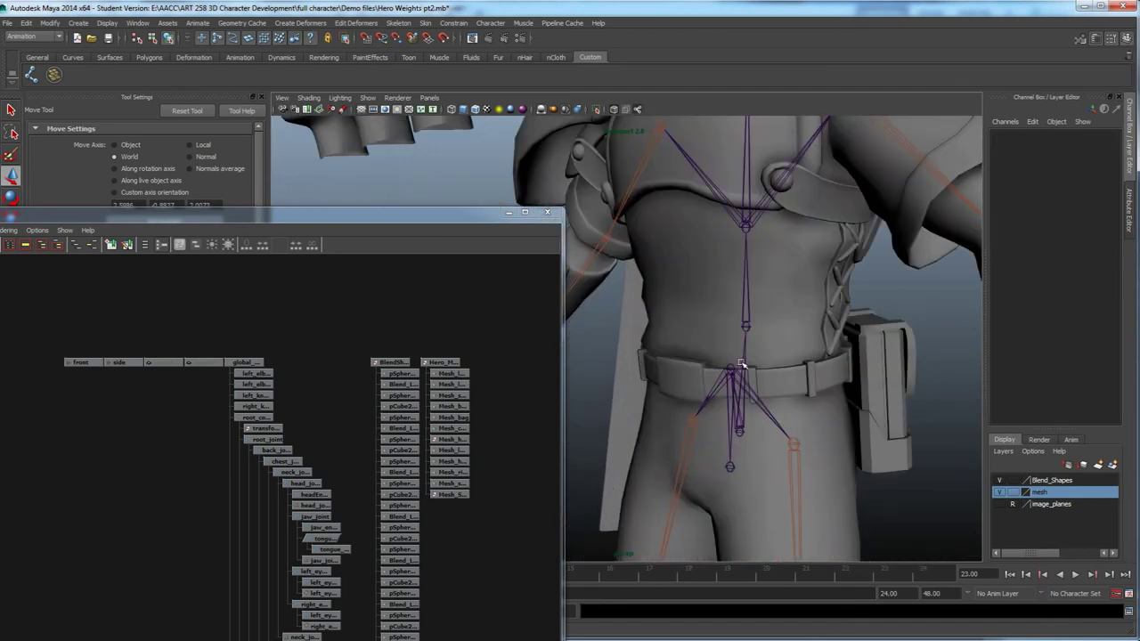
left_click(745, 358)
right_click_drag(744, 357, 669, 391, "alt")
left_click_drag(680, 390, 744, 375, "alt")
middle_click_drag(744, 375, 776, 360, "alt")
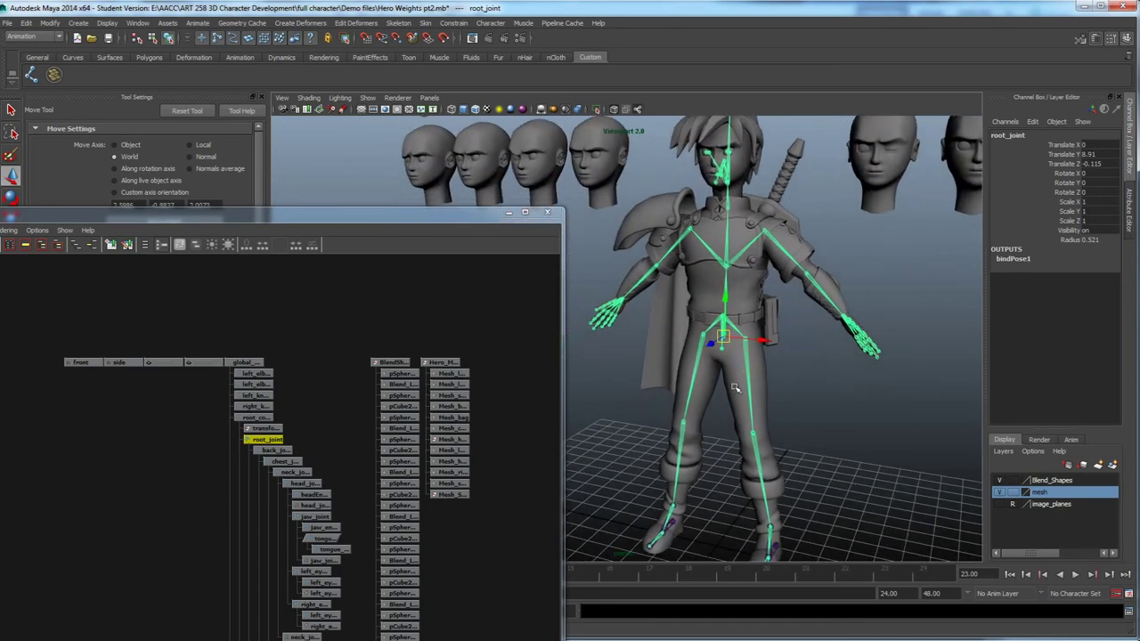
left_click_drag(730, 388, 753, 379, "alt")
right_click_drag(726, 390, 771, 354, "alt")
middle_click_drag(772, 354, 733, 411, "alt")
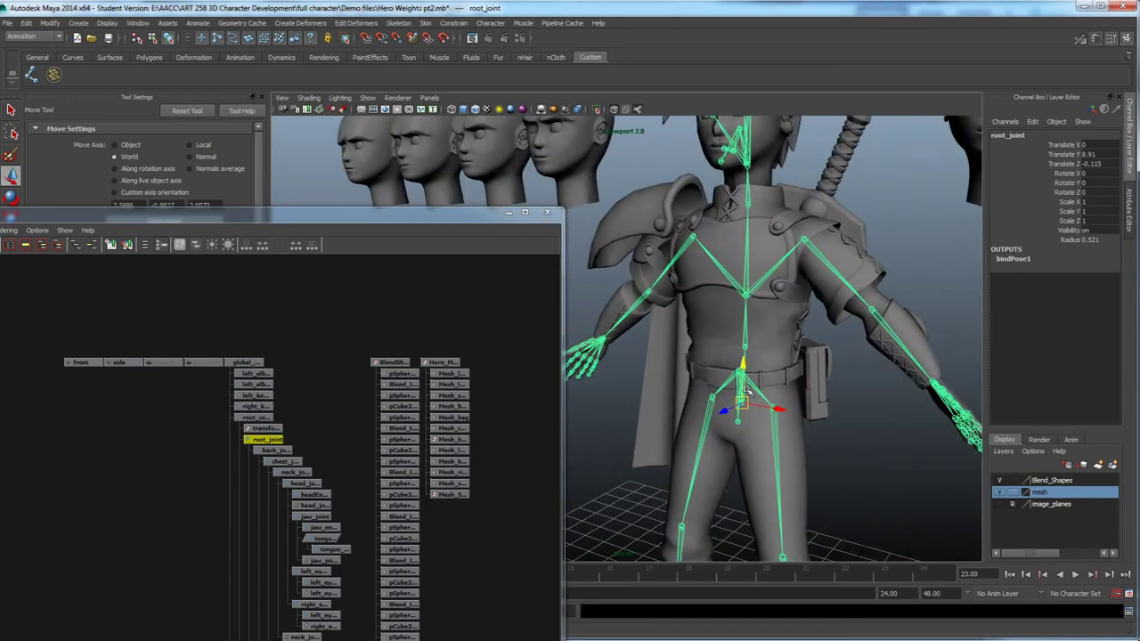
left_click(769, 330, "shift")
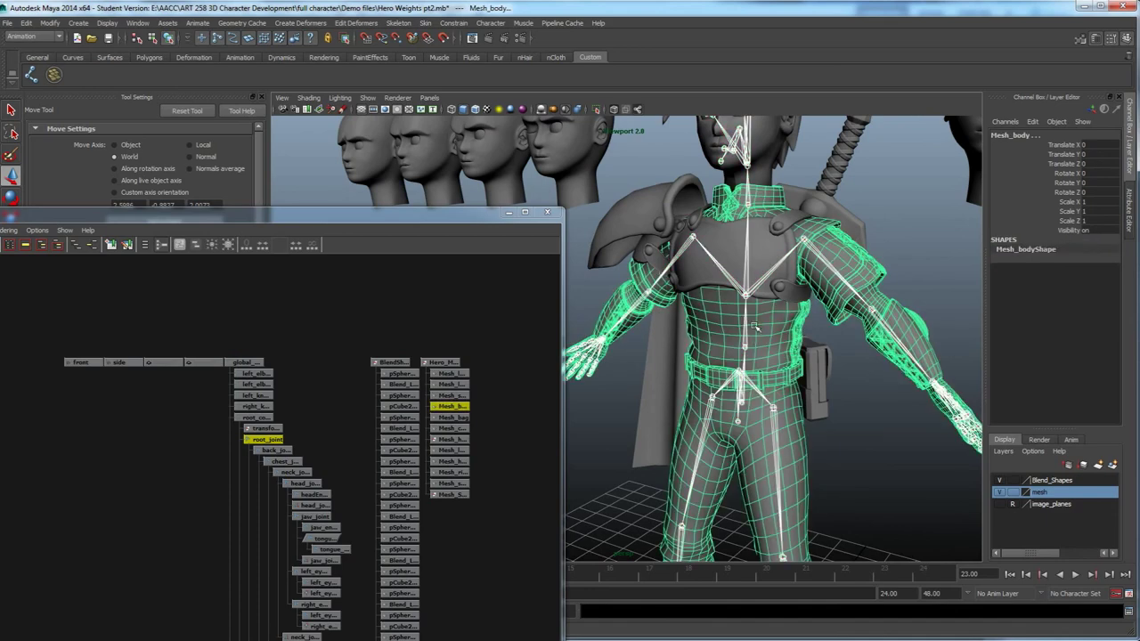
right_click_drag(759, 333, 746, 401, "alt")
middle_click_drag(746, 401, 765, 362, "alt")
scroll(766, 362, "up", 2)
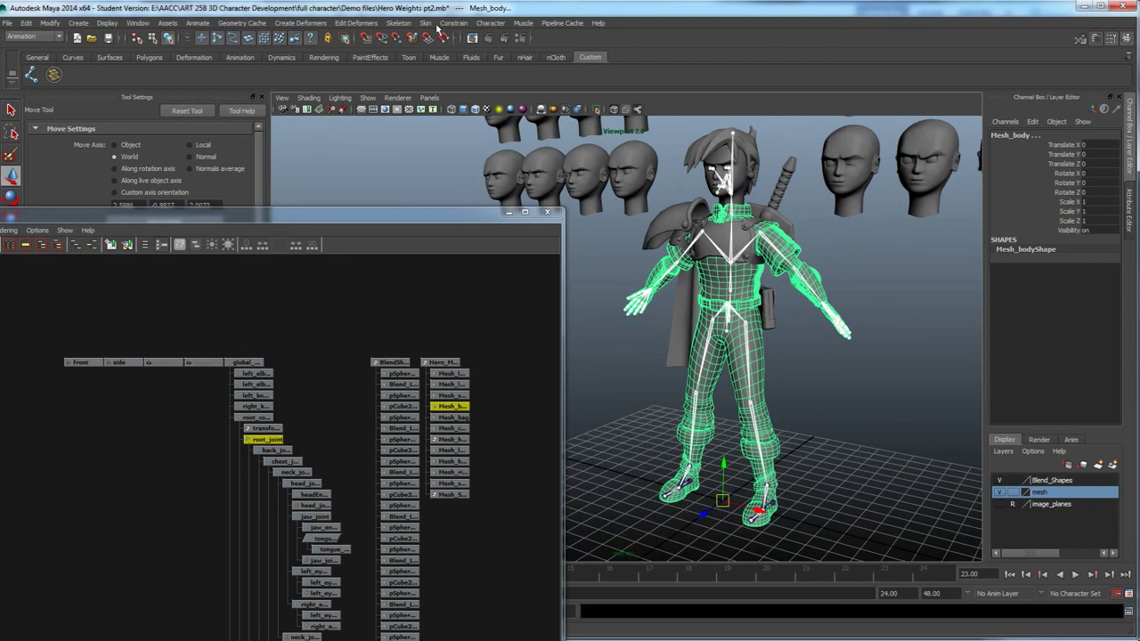
Bind the body mesh to the skeleton with Interactive Skin Bind, binding to the joint hierarchy.
left_click(426, 24)
mouse_move(356, 23)
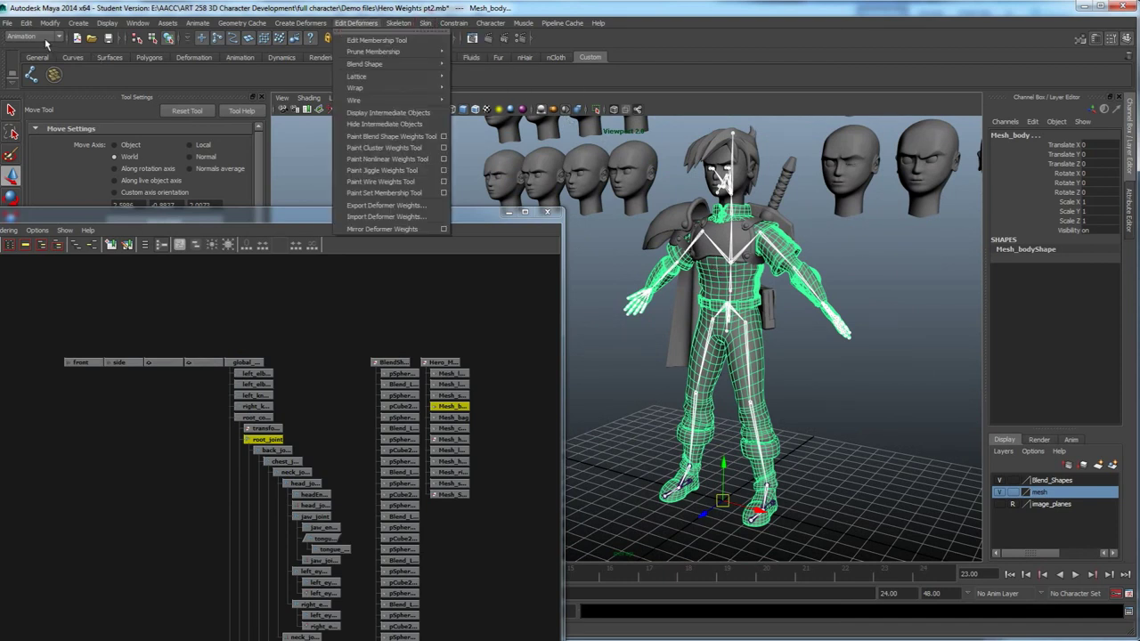
mouse_move(427, 25)
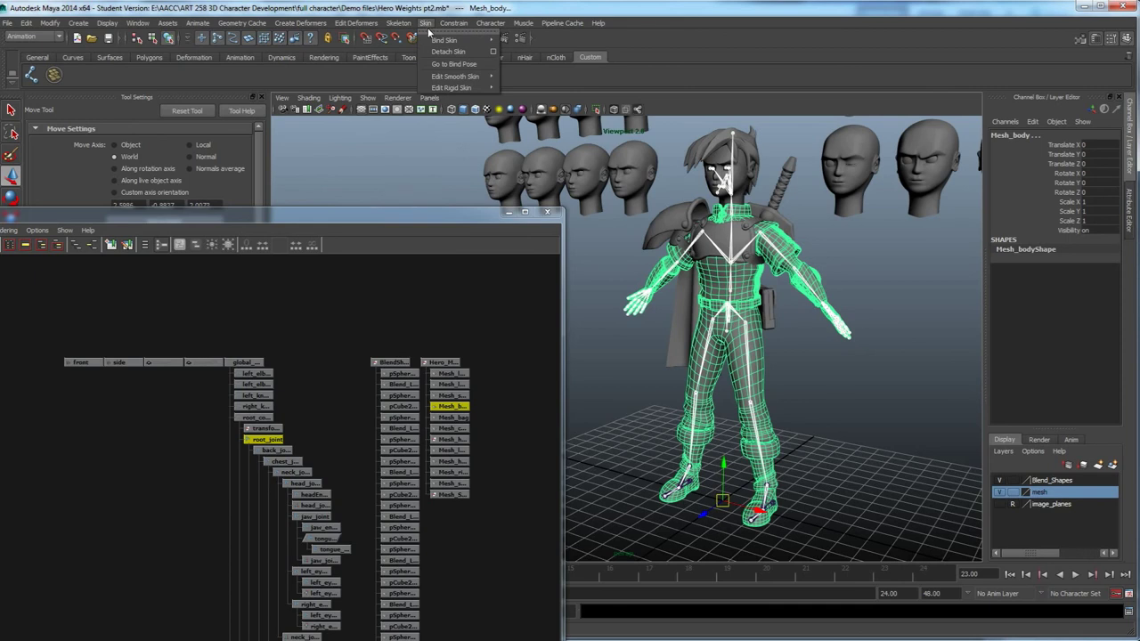
mouse_move(448, 47)
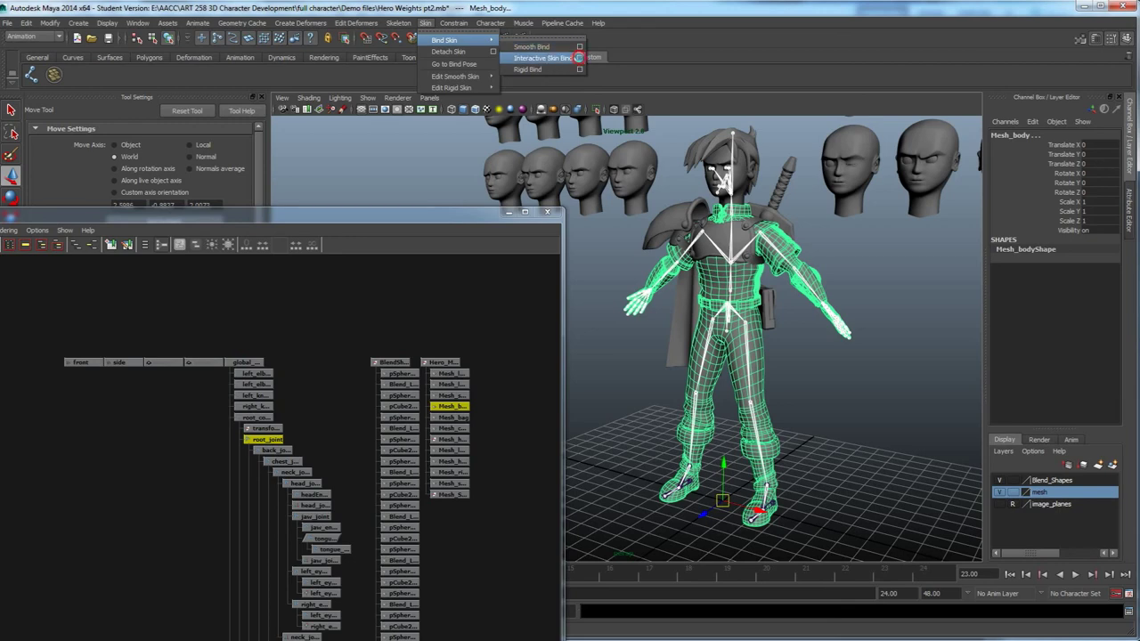
left_click(580, 58)
left_click_drag(285, 428, 396, 116)
left_click(407, 152)
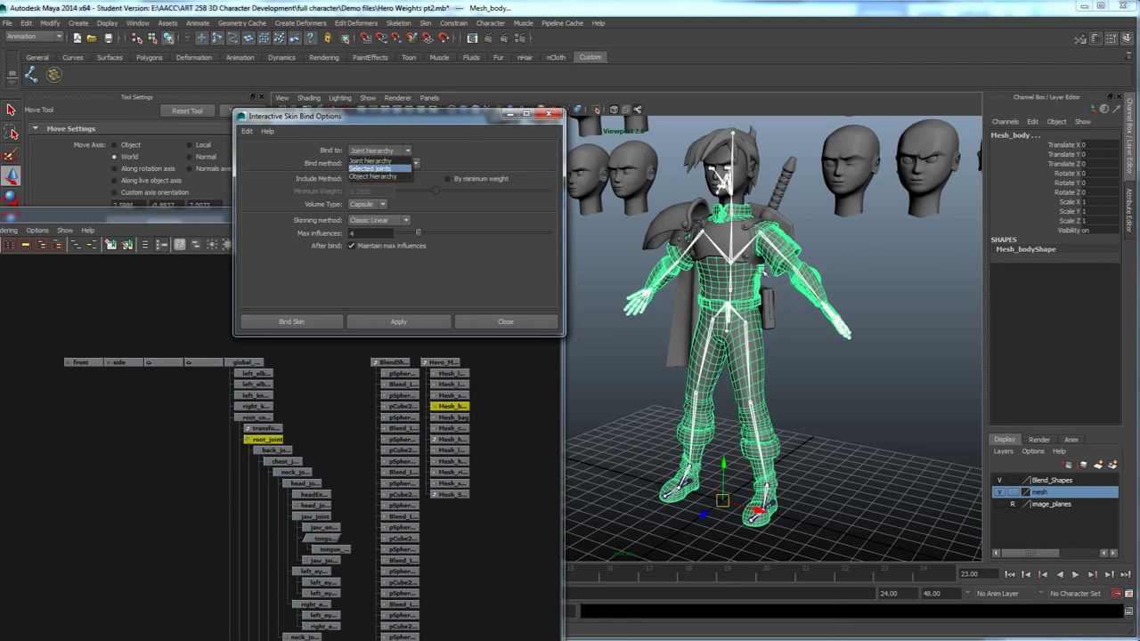
left_click(385, 160)
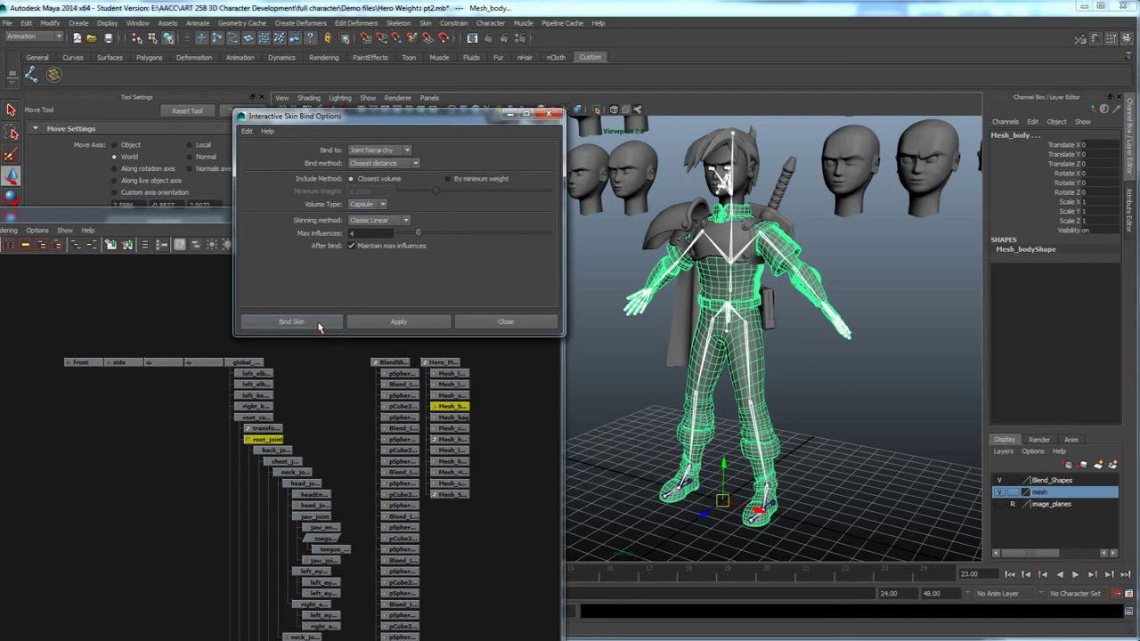
left_click(291, 322)
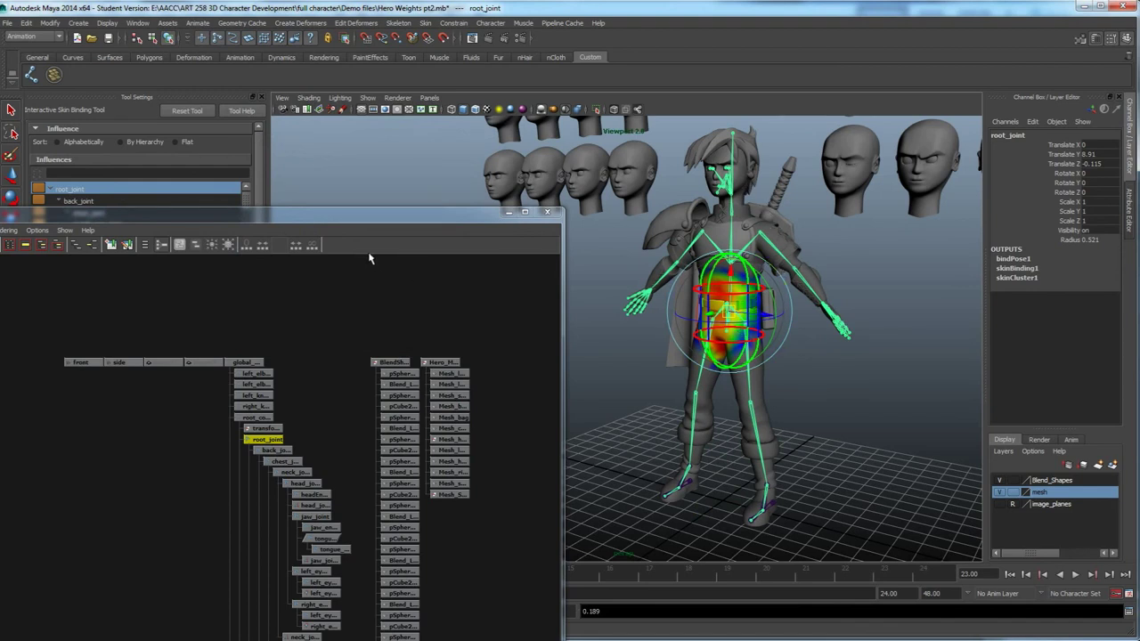
Minimize the hierarchy graph window and examine the root joint's influence volume on the body.
left_click(509, 213)
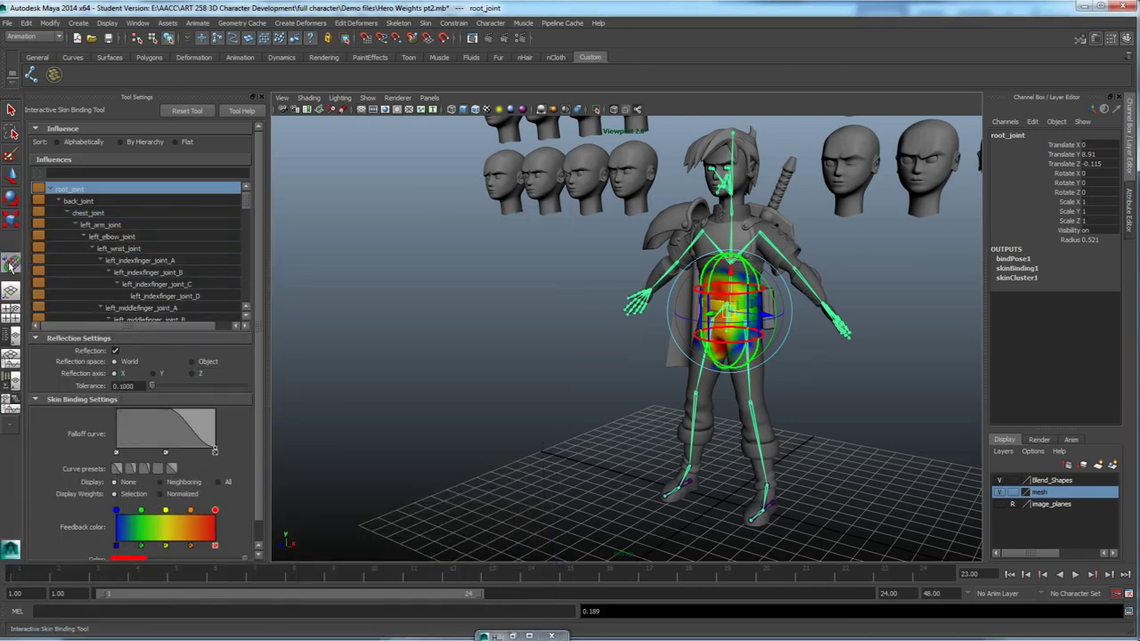
key("f")
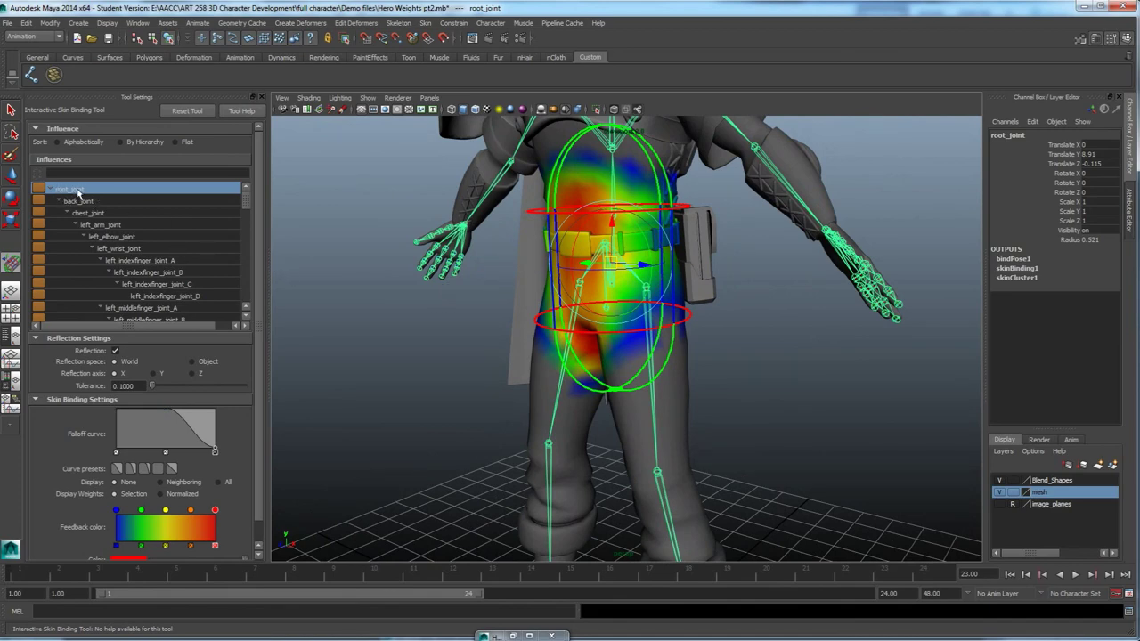
left_click_drag(567, 294, 638, 357, "alt")
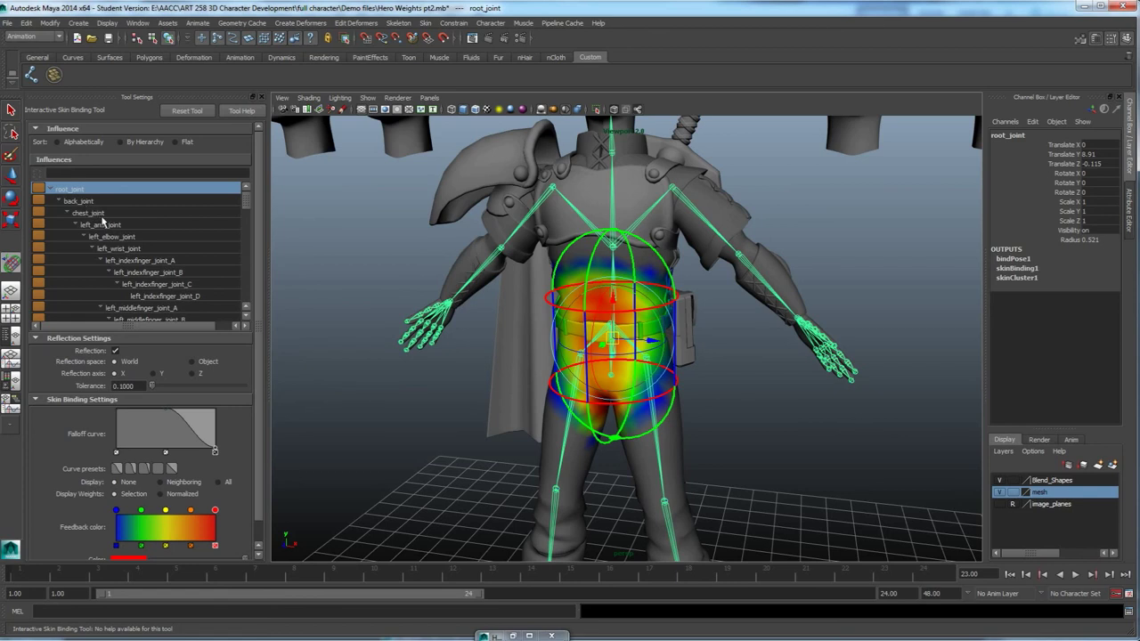
Choose back_joint as the influence and widen its capsule volume beyond both sides of the waist.
left_click(86, 203)
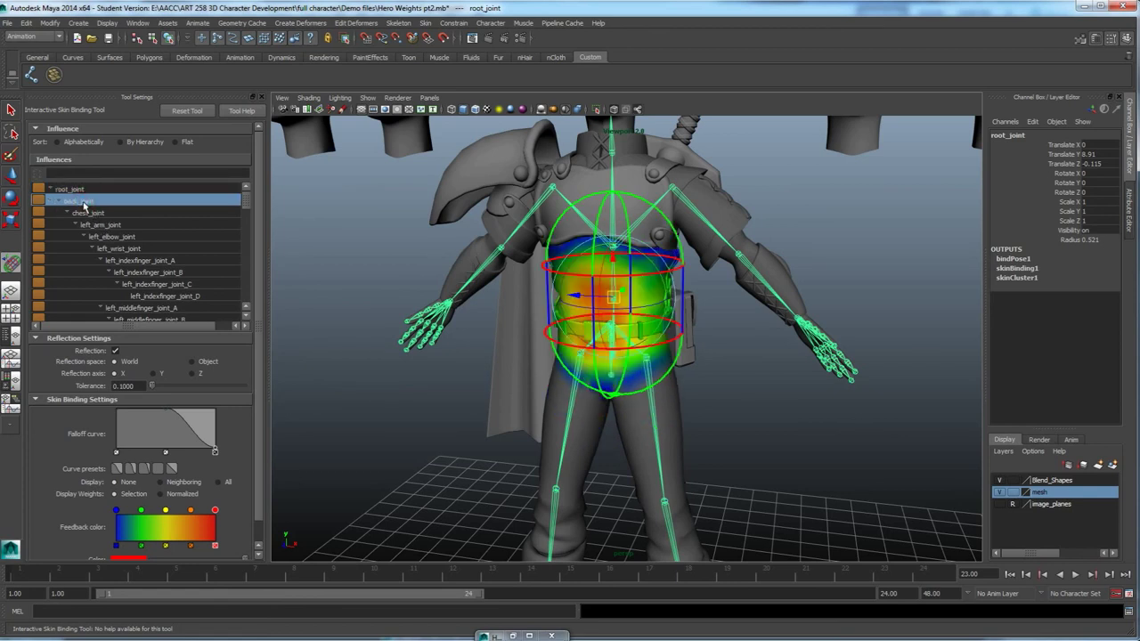
left_click_drag(654, 291, 798, 298, "alt")
key("ctrl+z")
left_click_drag(730, 264, 612, 285, "alt")
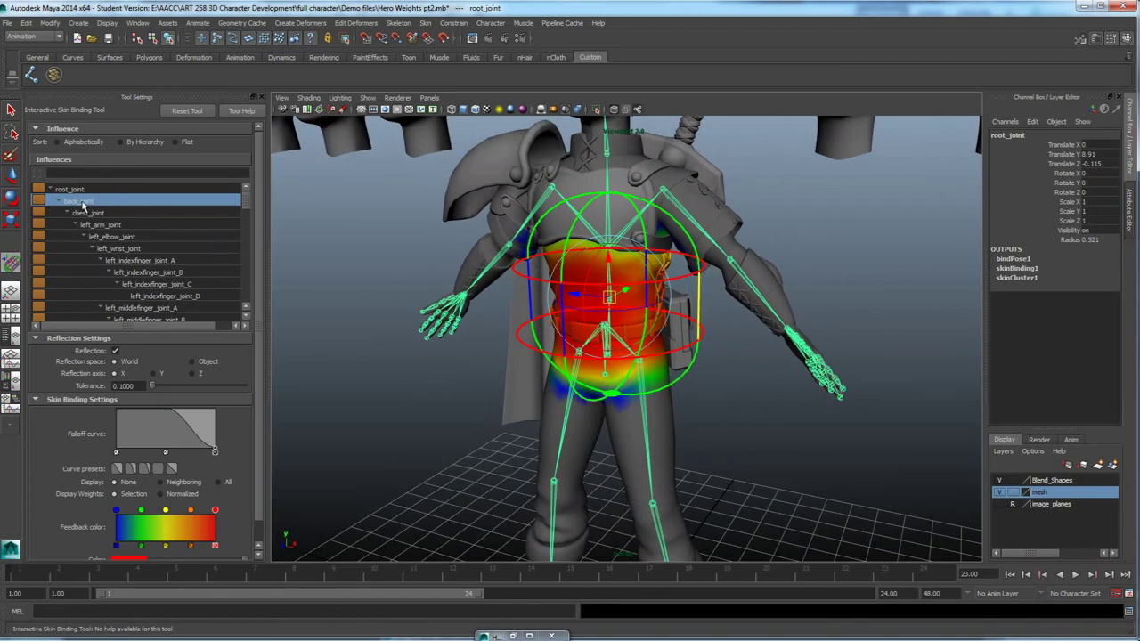
Shorten the back_joint capsule by raising its lower end to the belt and lowering its upper end on the chest.
left_click_drag(611, 331, 535, 344, "alt")
right_click_drag(535, 344, 605, 338, "alt")
middle_click_drag(587, 289, 601, 335, "alt")
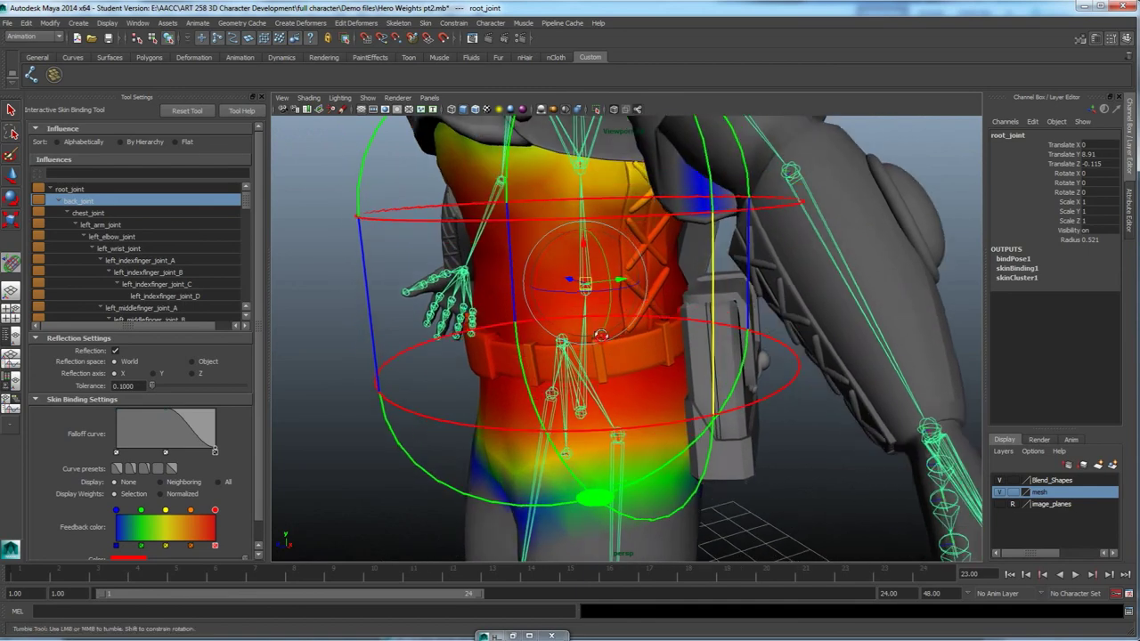
left_click_drag(601, 336, 574, 196, "alt")
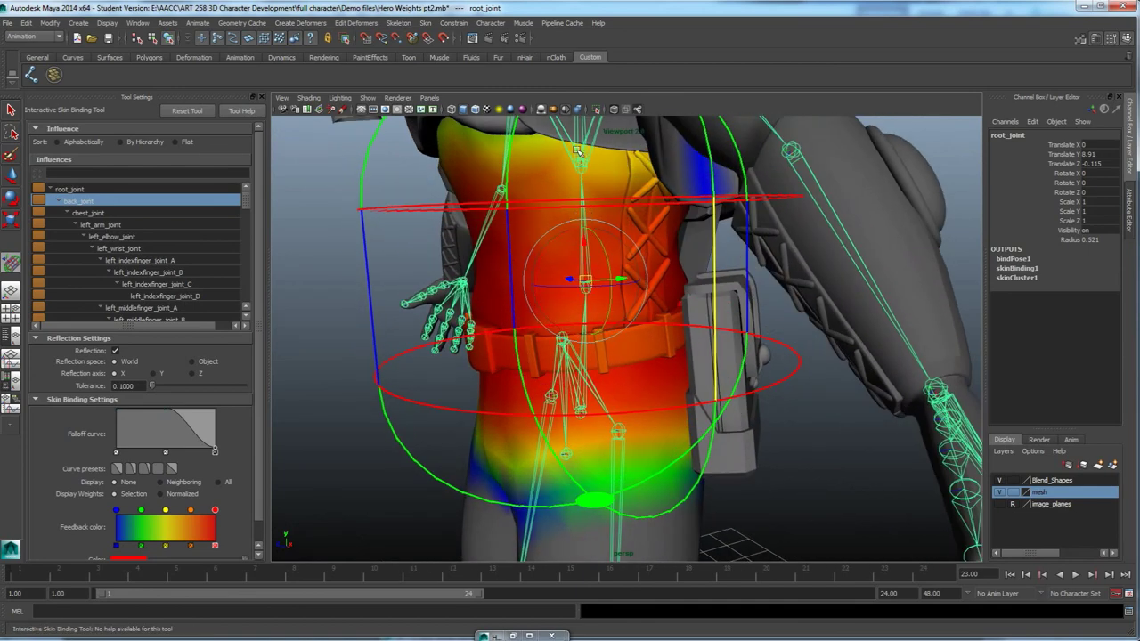
left_click_drag(558, 254, 608, 285, "alt")
scroll(572, 259, "down", 4)
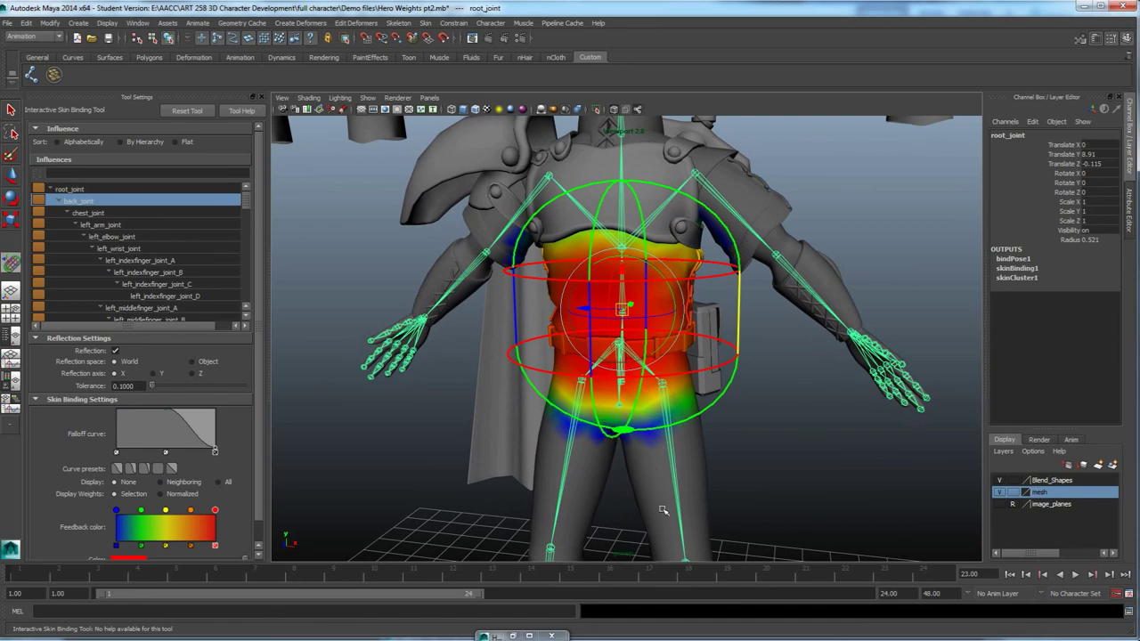
left_click_drag(615, 473, 610, 363, "alt")
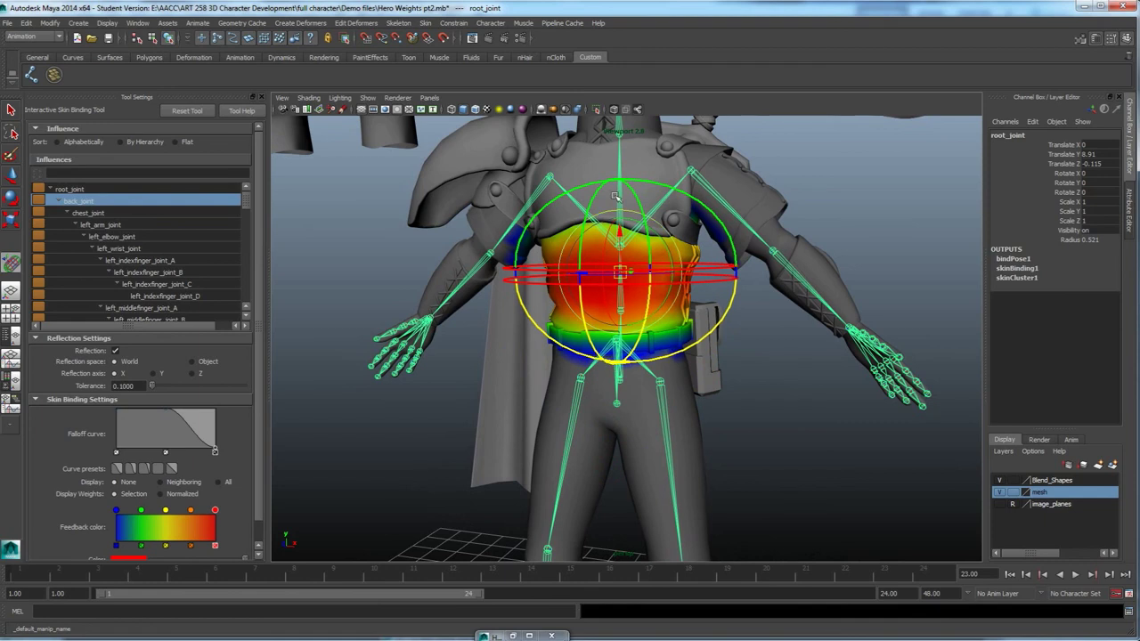
left_click_drag(618, 182, 618, 198)
left_click_drag(623, 328, 628, 303, "alt")
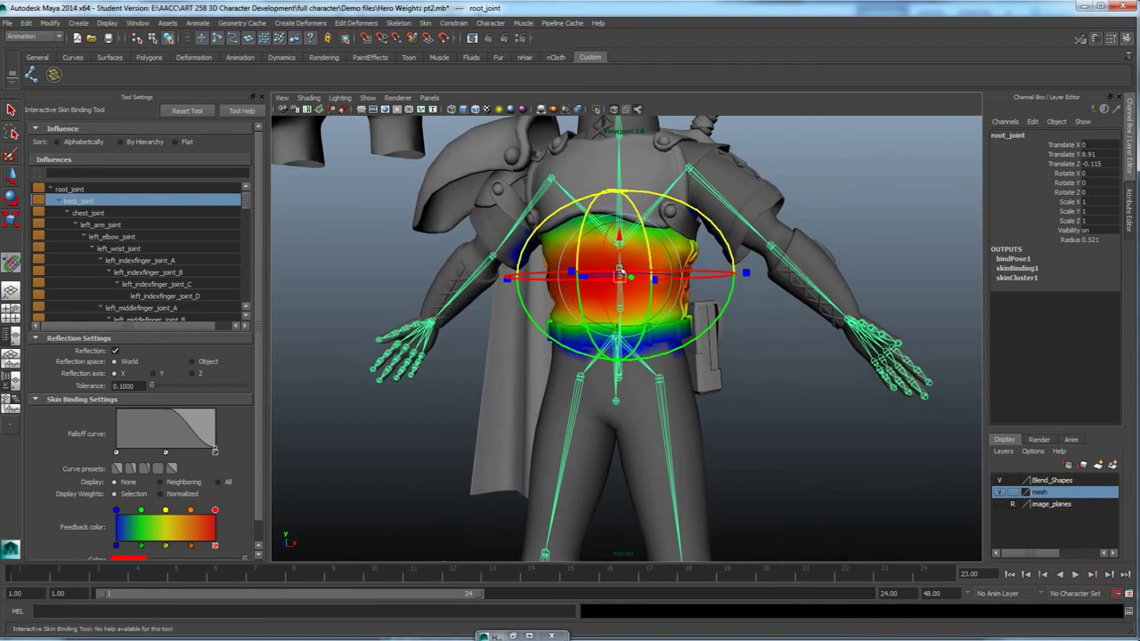
Choose chest_joint as the influence, raise its capsule's lower end to the lower chest and adjust its upper end near the neck.
left_click_drag(685, 298, 604, 281, "alt")
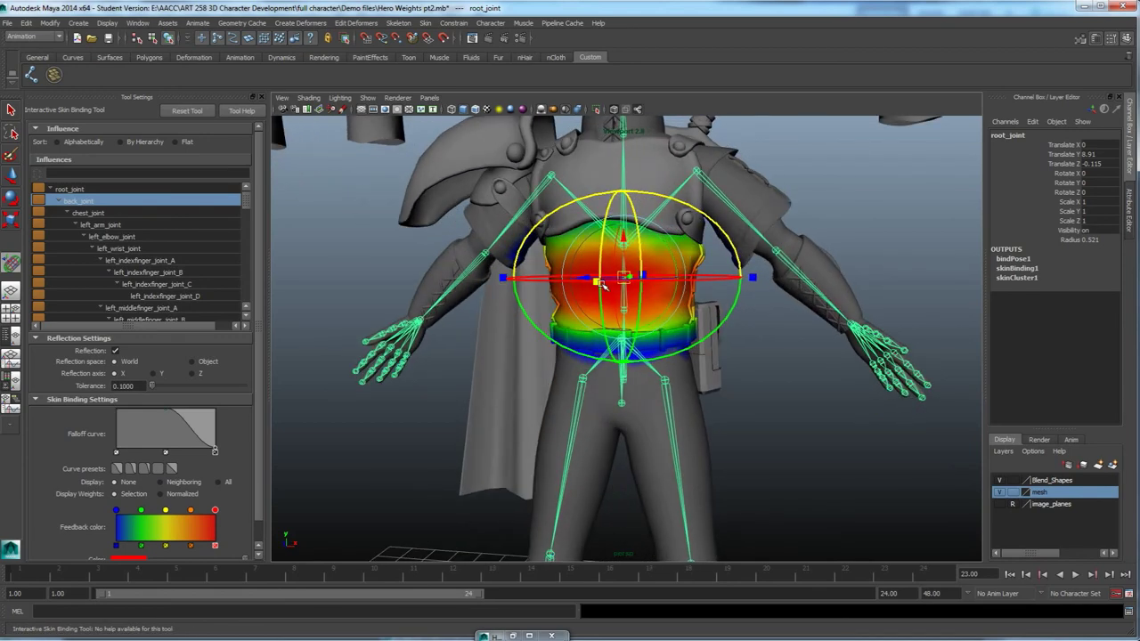
left_click(90, 215)
middle_click_drag(563, 218, 540, 317, "alt")
scroll(538, 318, "down", 5)
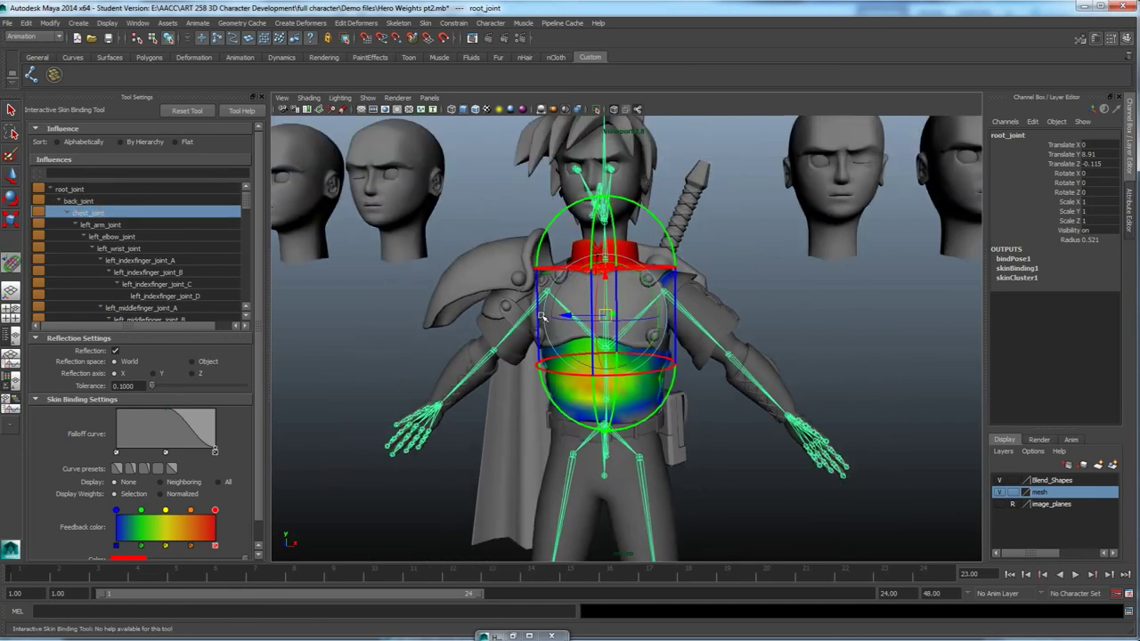
left_click_drag(605, 434, 603, 386)
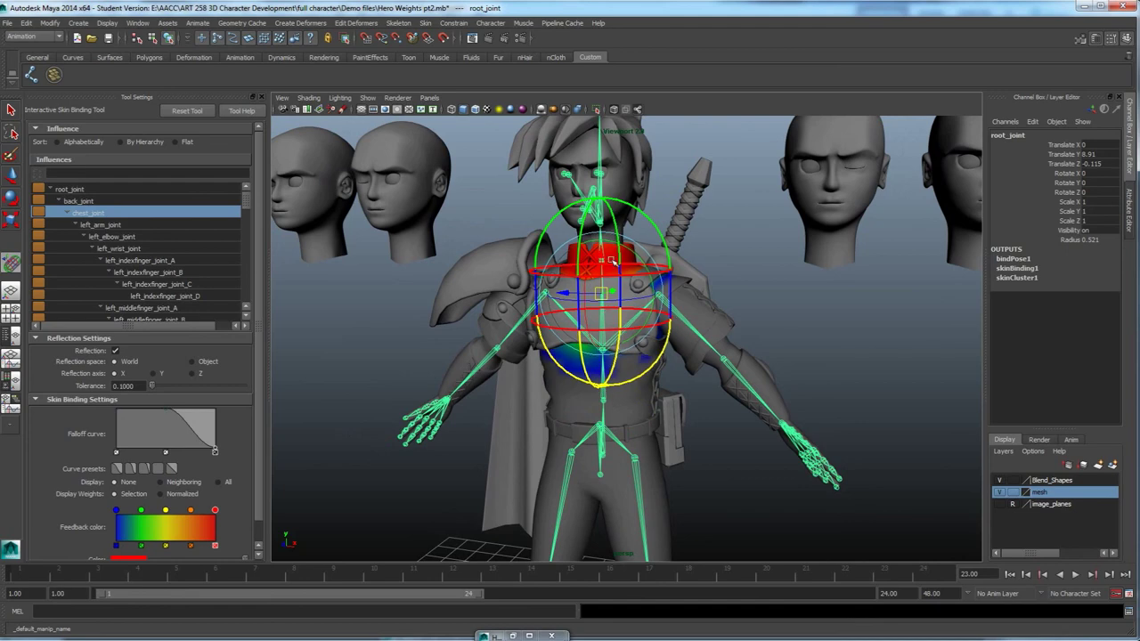
left_click_drag(600, 198, 626, 286)
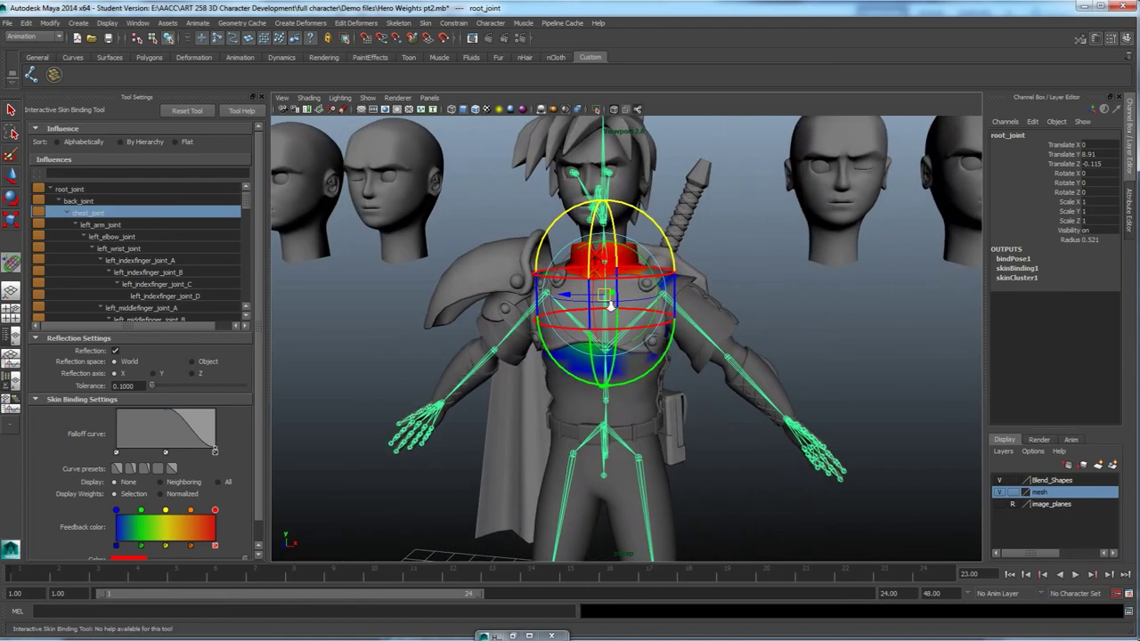
Widen the chest_joint capsule past both shoulders and set its lower end at the waist.
right_click_drag(612, 305, 662, 285, "alt")
left_click_drag(686, 283, 629, 368)
left_click_drag(590, 401, 609, 360)
left_click_drag(586, 427, 611, 309, "alt")
right_click_drag(611, 309, 526, 309, "alt")
middle_click_drag(526, 308, 474, 296, "alt")
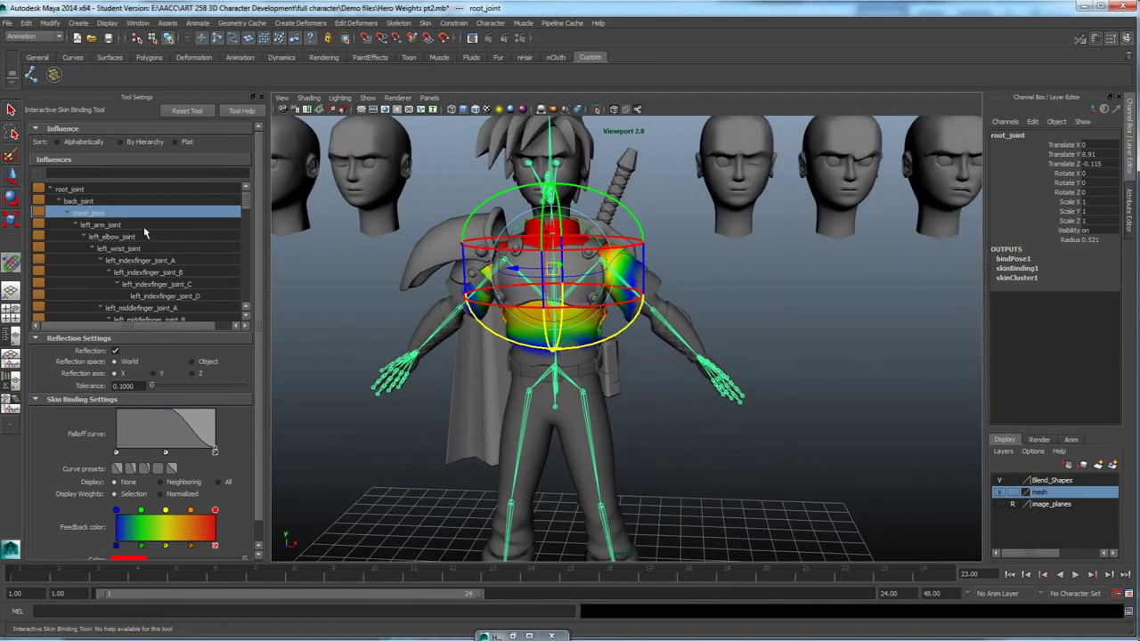
Choose left_arm_joint as the influence and, with reflection on, shorten its capsule from both ends to fit the upper arm.
left_click(100, 225)
middle_click_drag(604, 305, 584, 309, "alt")
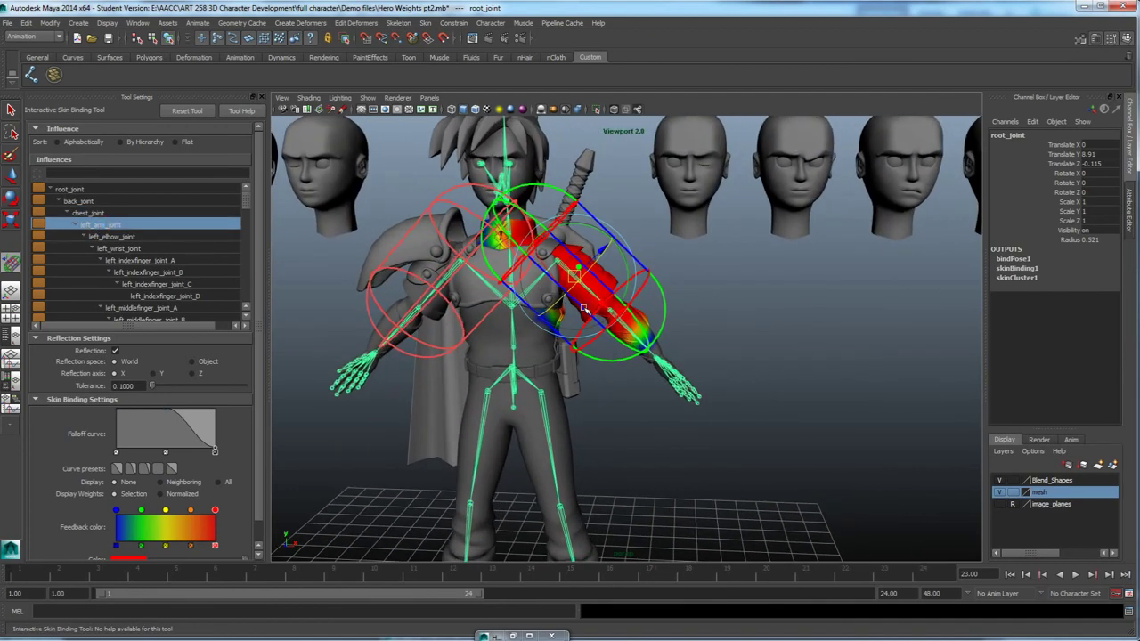
left_click(117, 351)
left_click(115, 352)
scroll(670, 369, "up", 5)
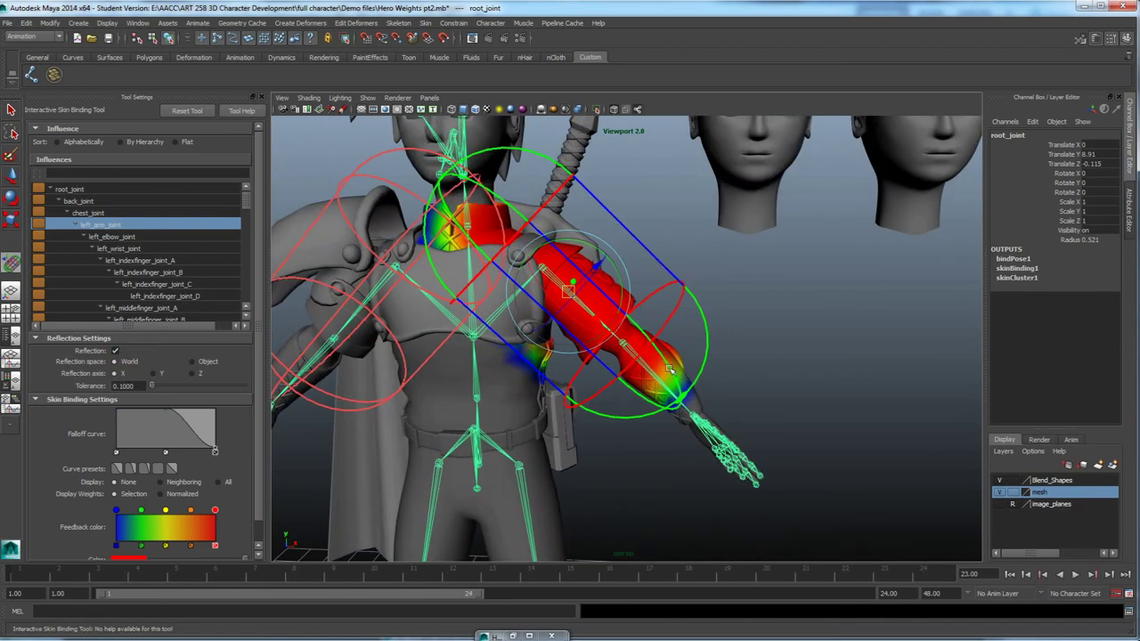
left_click_drag(665, 352, 604, 311)
left_click_drag(529, 188, 609, 241)
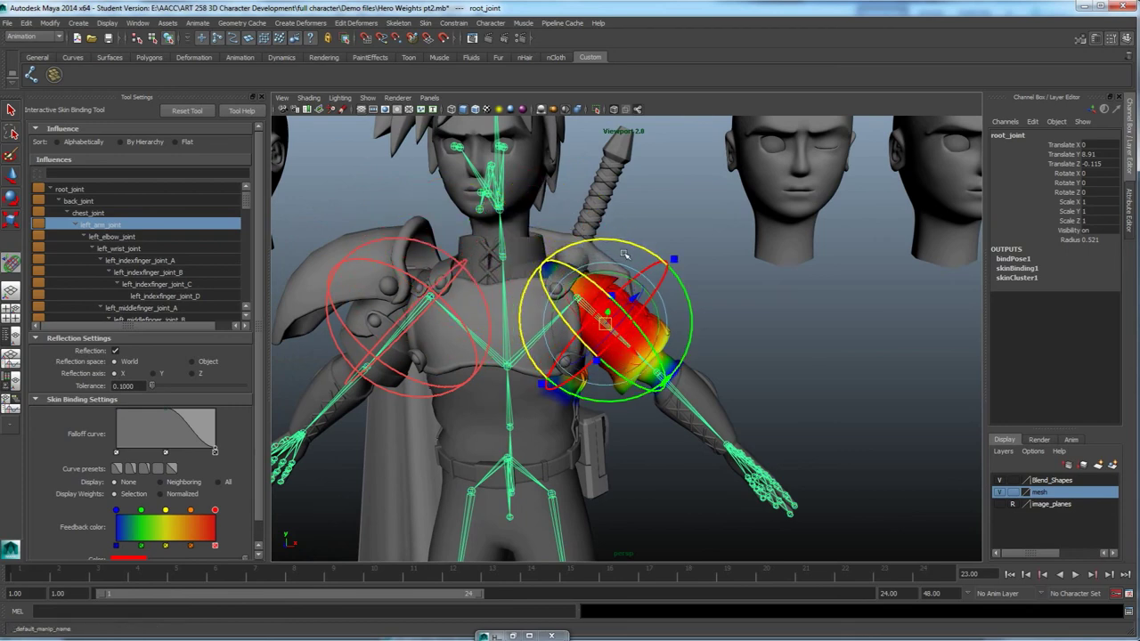
Narrow the left_arm_joint volume around the upper arm and fine-tune its shoulder and elbow ends.
left_click_drag(675, 261, 554, 270)
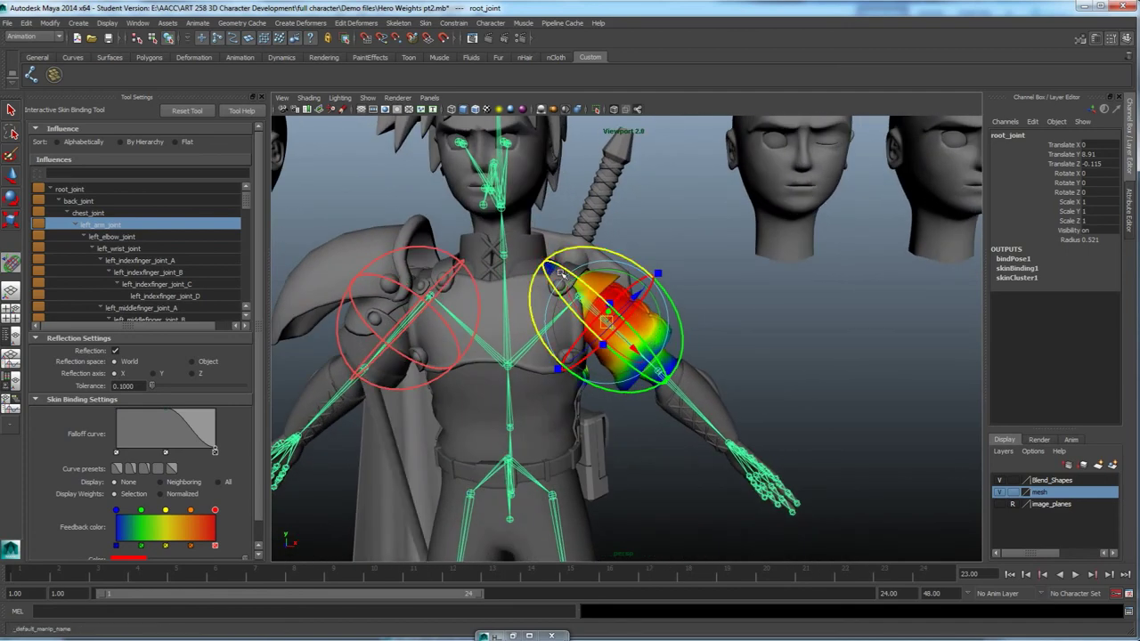
mouse_move(616, 343)
left_mouse_down("alt")
mouse_move(607, 376)
mouse_move(609, 363)
left_mouse_up("alt")
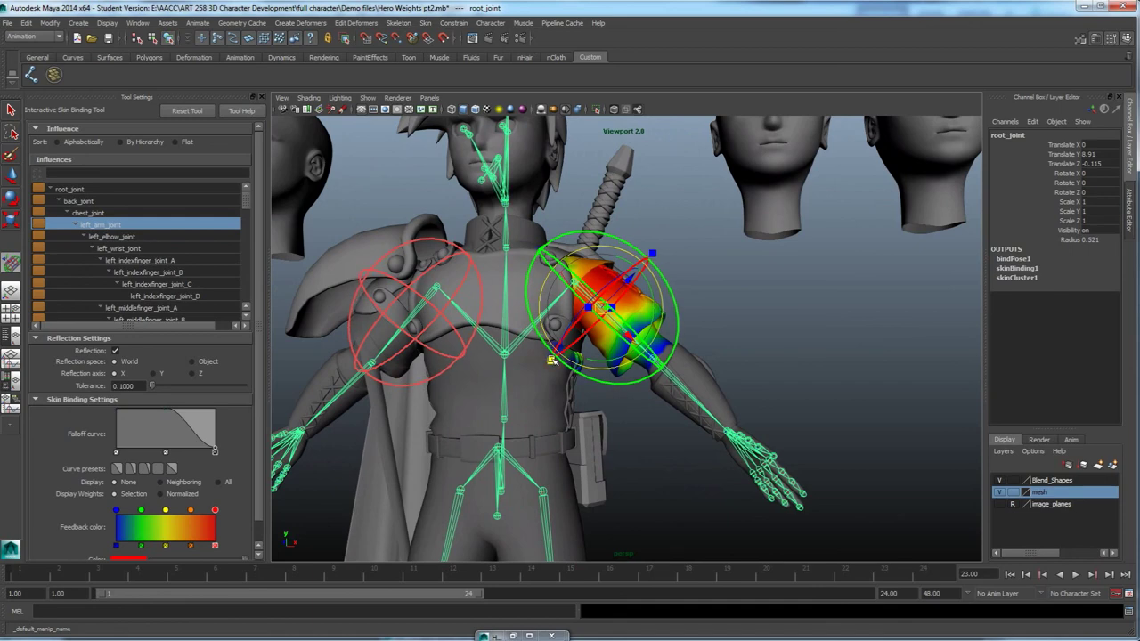
mouse_move(541, 256)
left_mouse_down()
mouse_move(549, 262)
mouse_move(541, 254)
left_mouse_up()
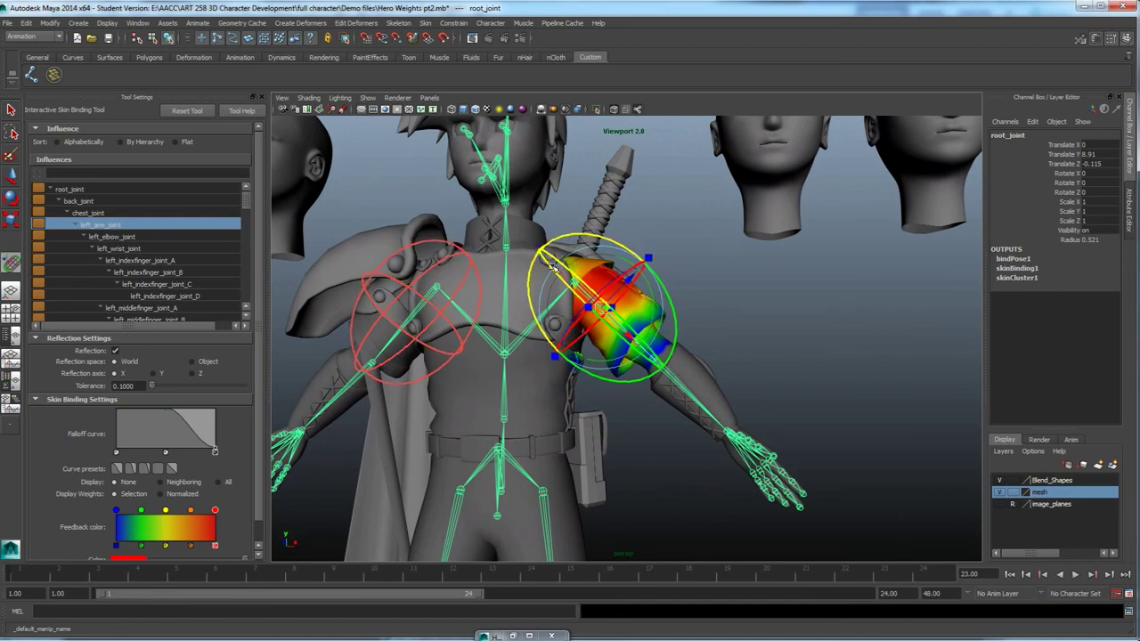
left_click_drag(654, 359, 656, 362)
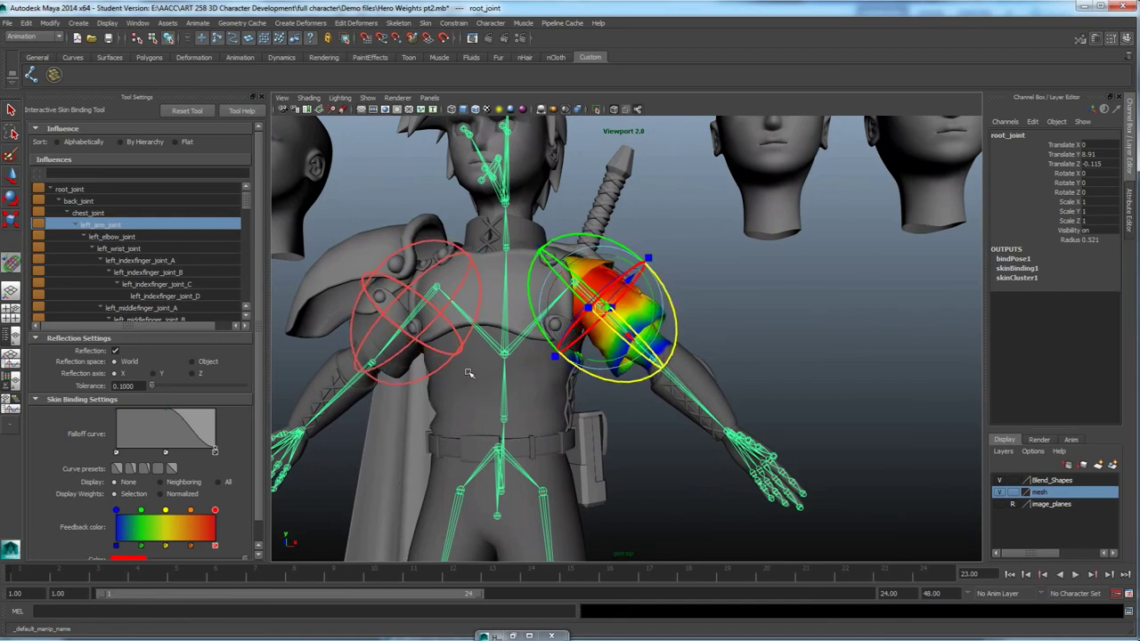
scroll(469, 374, "down", 6)
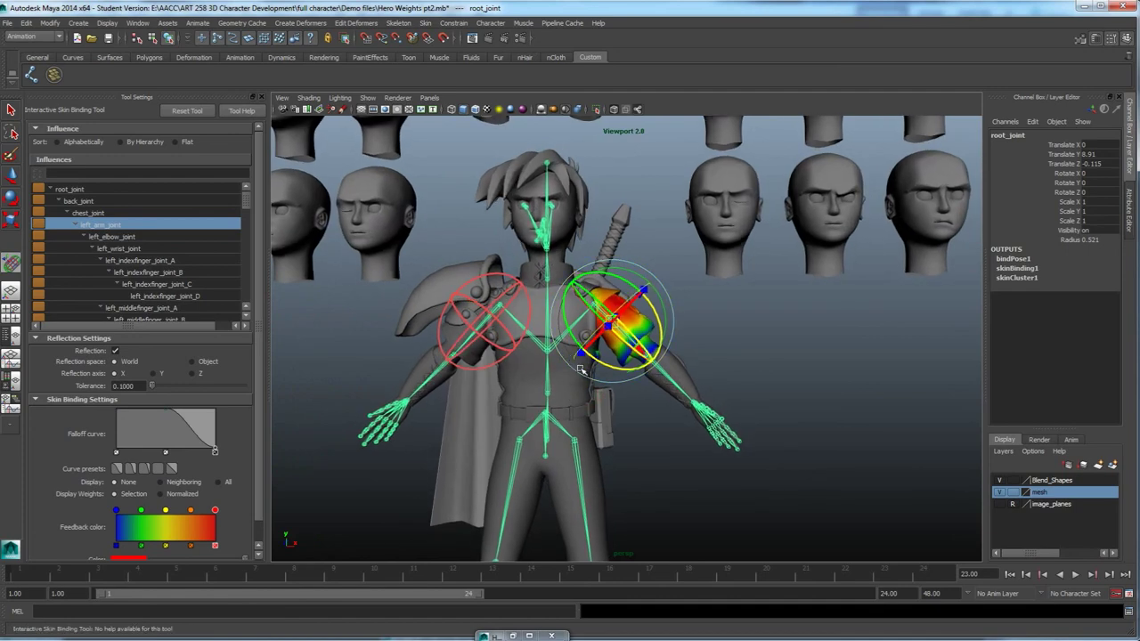
Choose left_elbow_joint as the influence, pull in both capsule ends between elbow and wrist, and widen the volume around the forearm.
left_click(123, 239)
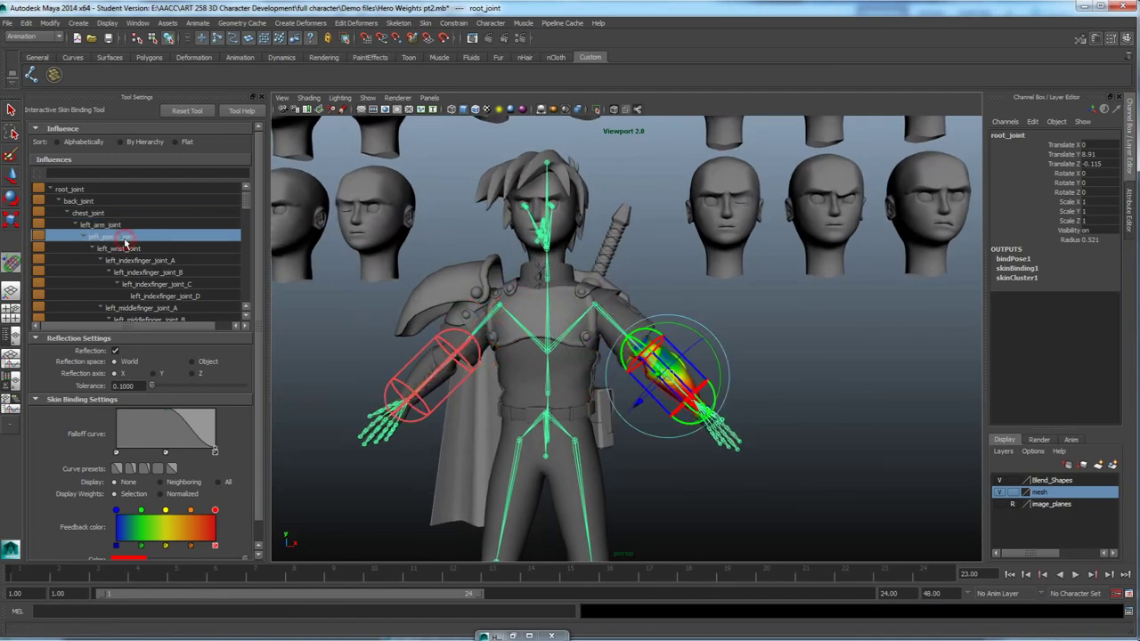
middle_click_drag(627, 416, 540, 339, "alt")
scroll(511, 228, "up", 5)
left_click_drag(461, 201, 474, 214)
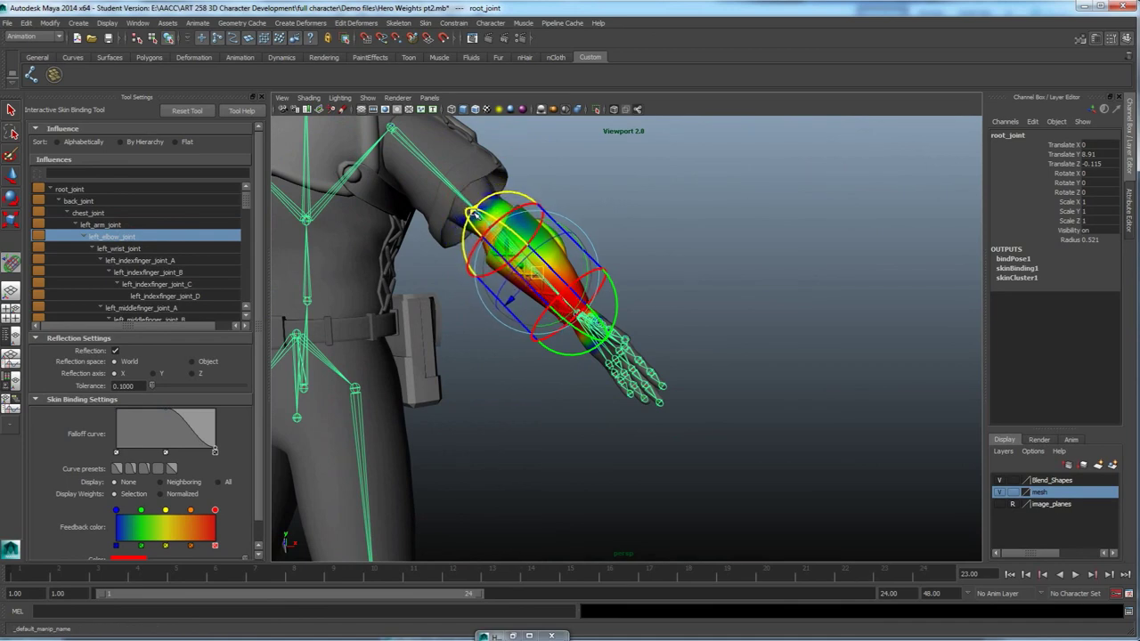
left_click_drag(612, 343, 571, 277)
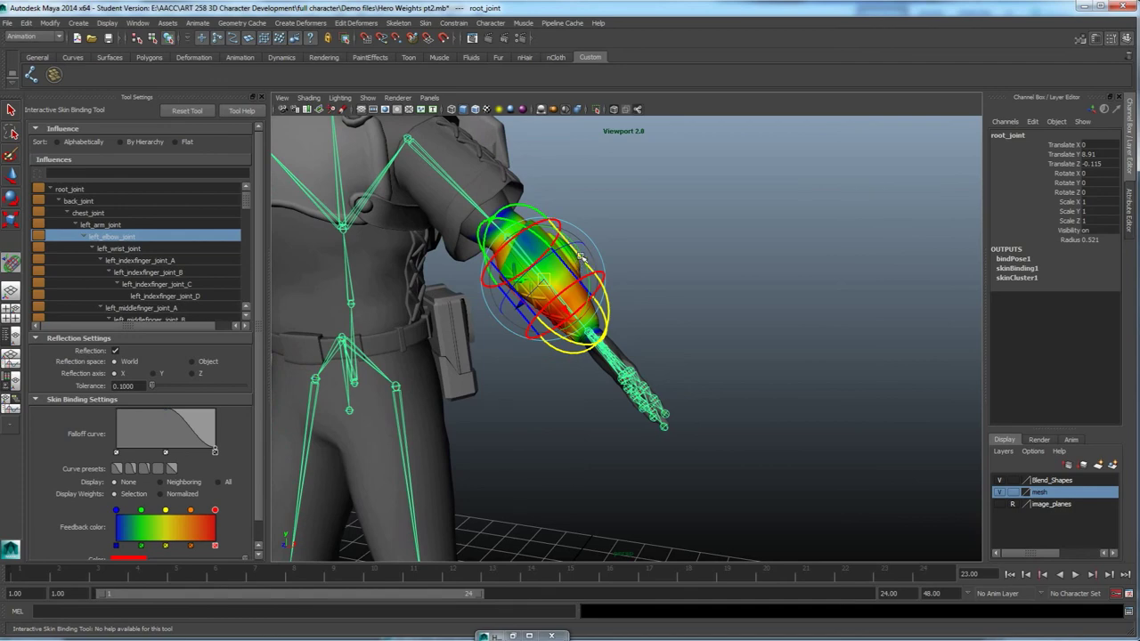
mouse_move(478, 267)
left_mouse_down("alt")
mouse_move(489, 295)
mouse_move(487, 278)
mouse_move(466, 281)
left_mouse_up("alt")
left_click_drag(466, 281, 560, 248, "alt")
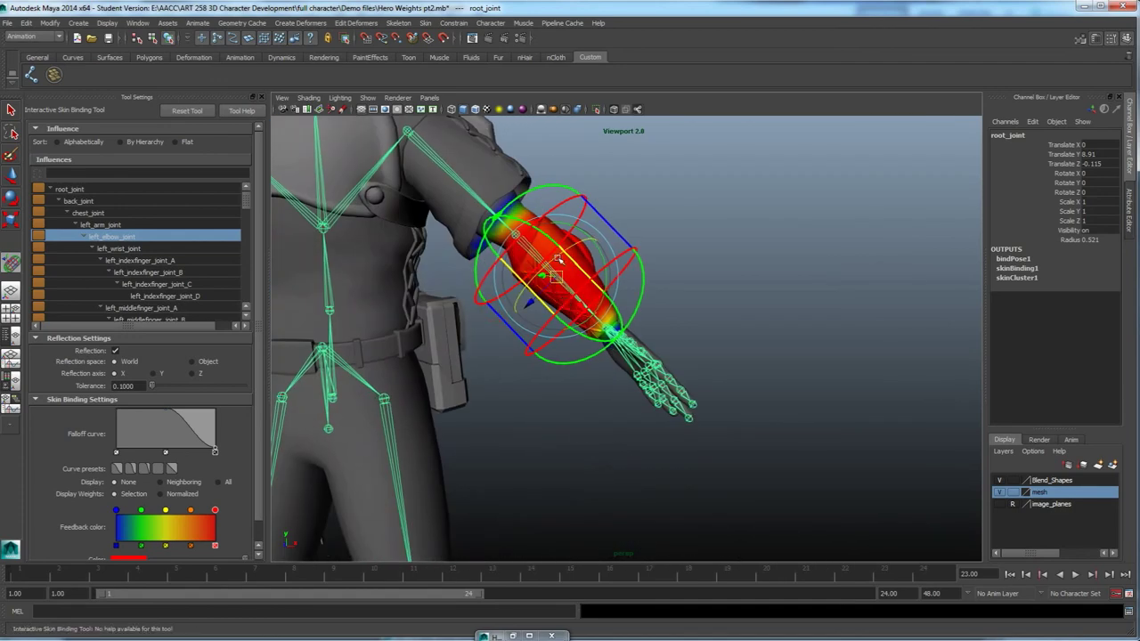
left_click_drag(537, 296, 504, 253, "alt")
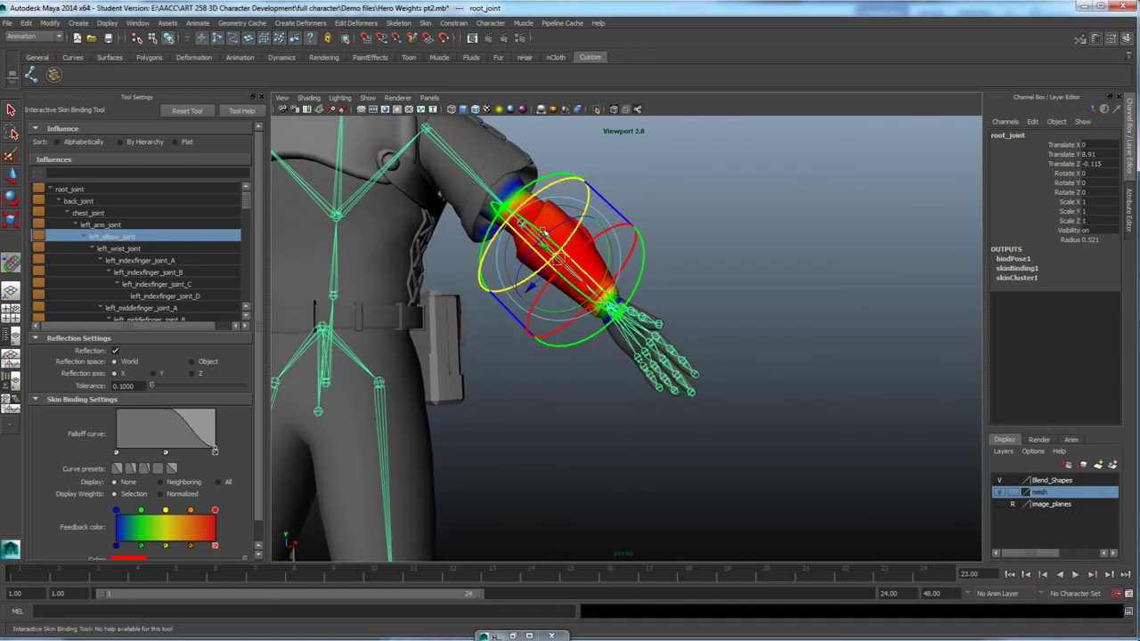
Choose left_wrist_joint as the influence, shorten its capsule toward the wrist and rotate it in line with the hand.
left_click(134, 249)
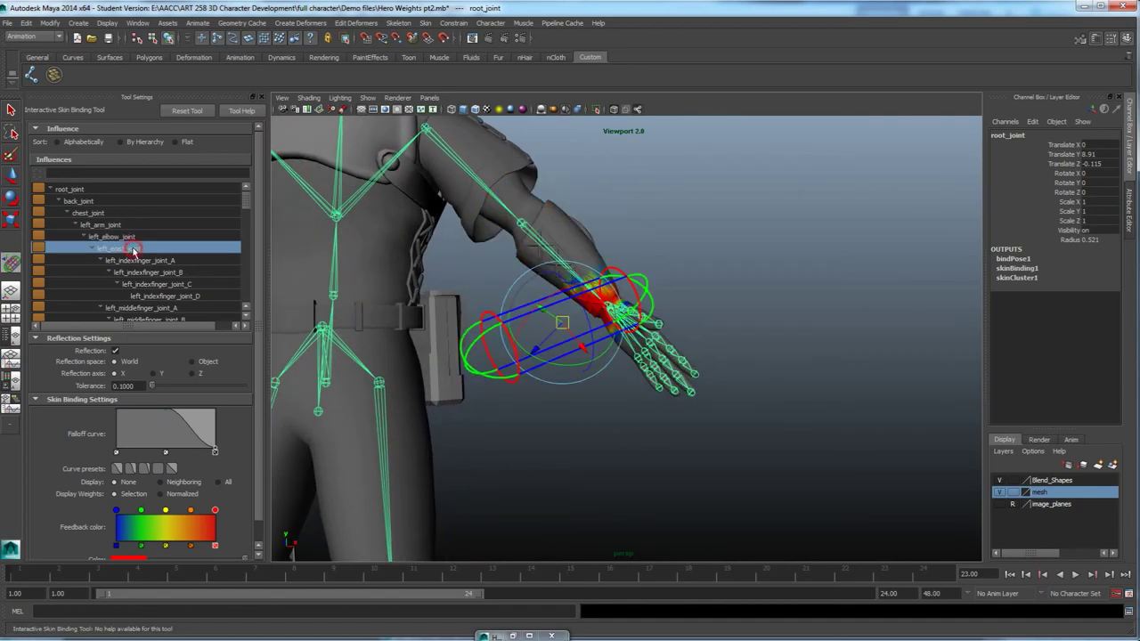
left_click_drag(486, 350, 575, 382, "alt")
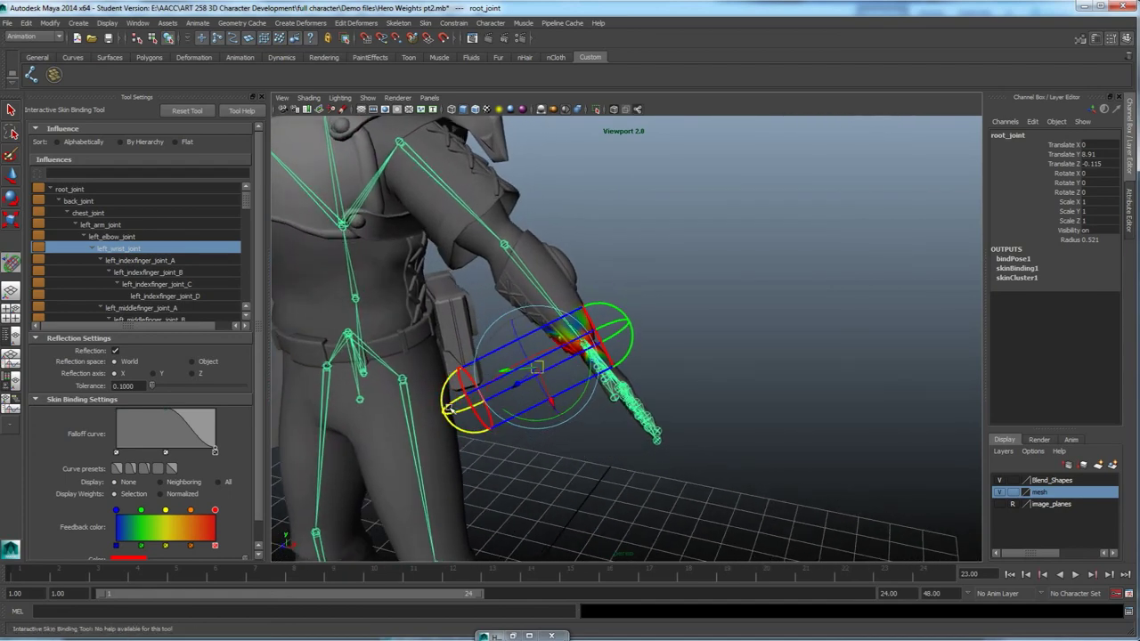
left_click_drag(481, 399, 578, 407)
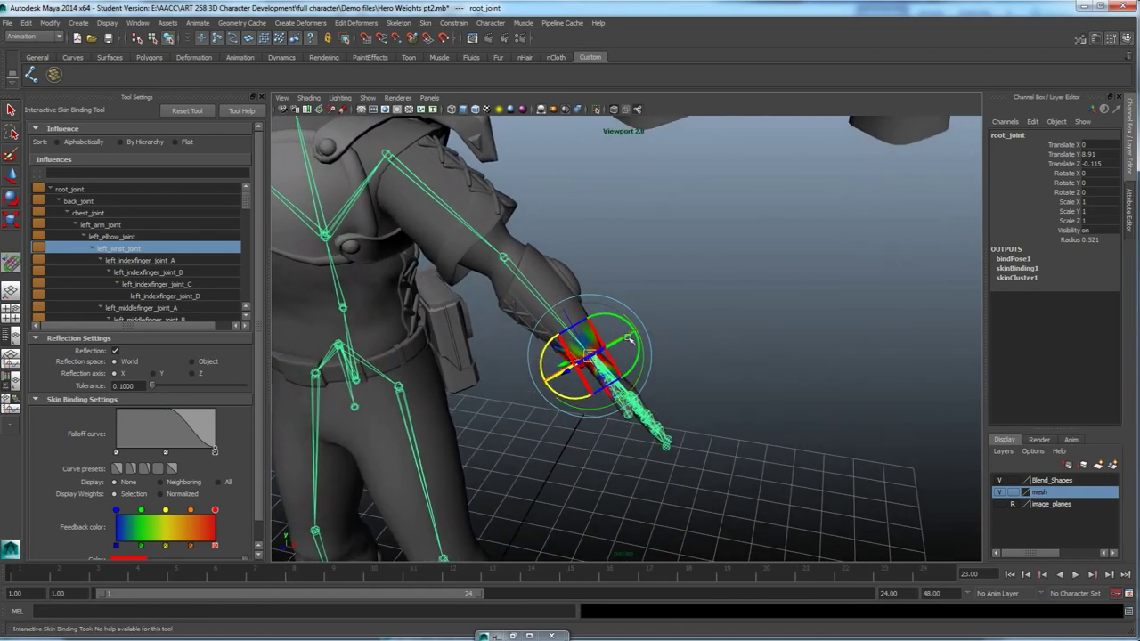
left_click_drag(646, 331, 640, 318)
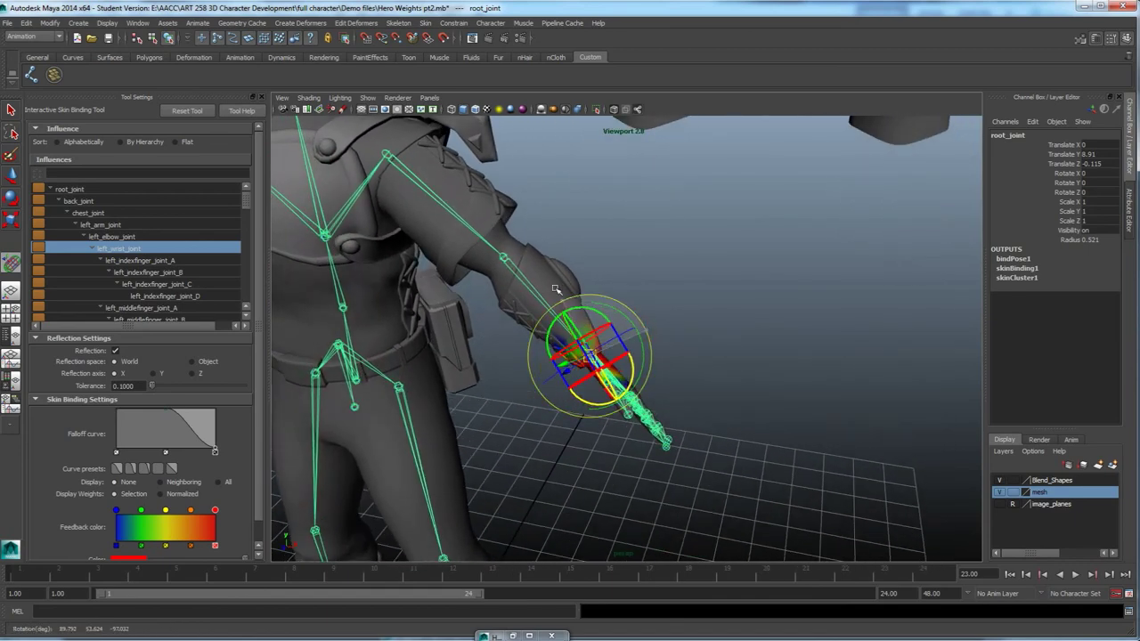
left_click_drag(611, 415, 557, 312, "alt")
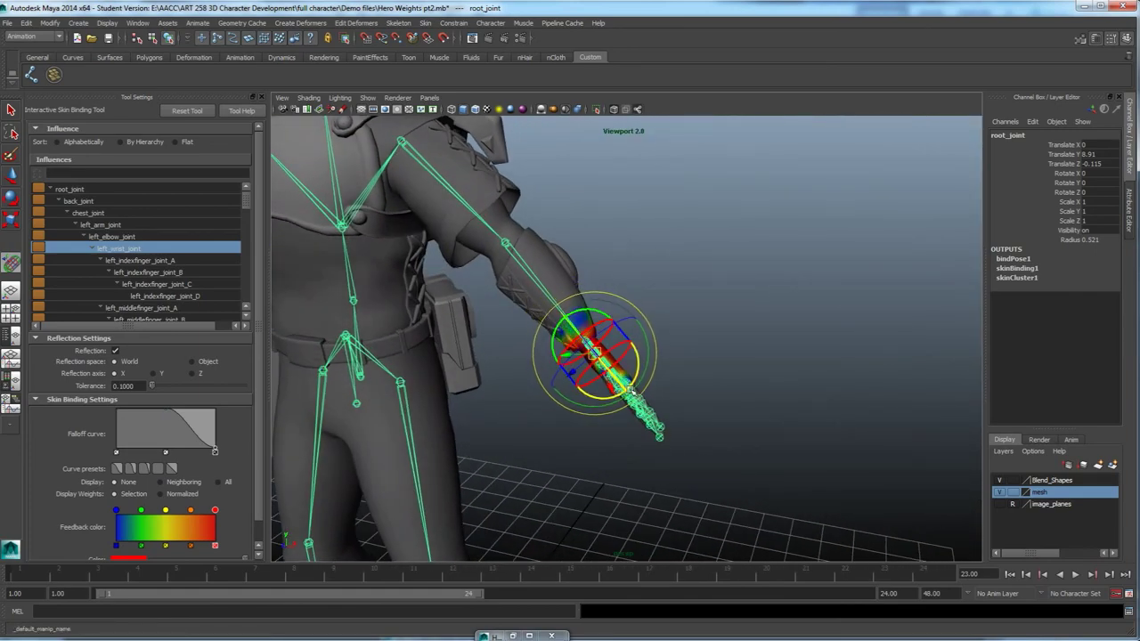
Enlarge the left_wrist_joint volume to cover the palm and set its upper end at the wrist.
left_click_drag(632, 394, 612, 277, "alt")
left_click_drag(526, 346, 528, 351)
left_click_drag(602, 233, 591, 268)
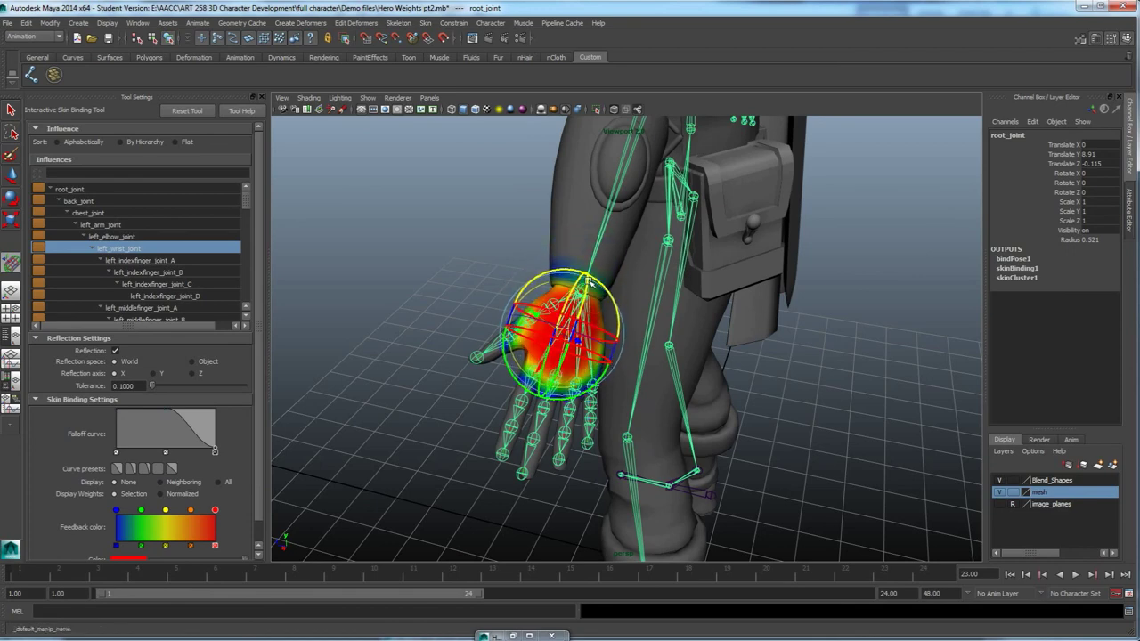
Adjust the knuckle end of the left_indexfinger_joint_A volume, and select left_indexfinger_joint_B to check its influence.
left_click_drag(535, 365, 412, 342, "alt")
left_click(141, 260)
left_click_drag(534, 346, 588, 345, "alt")
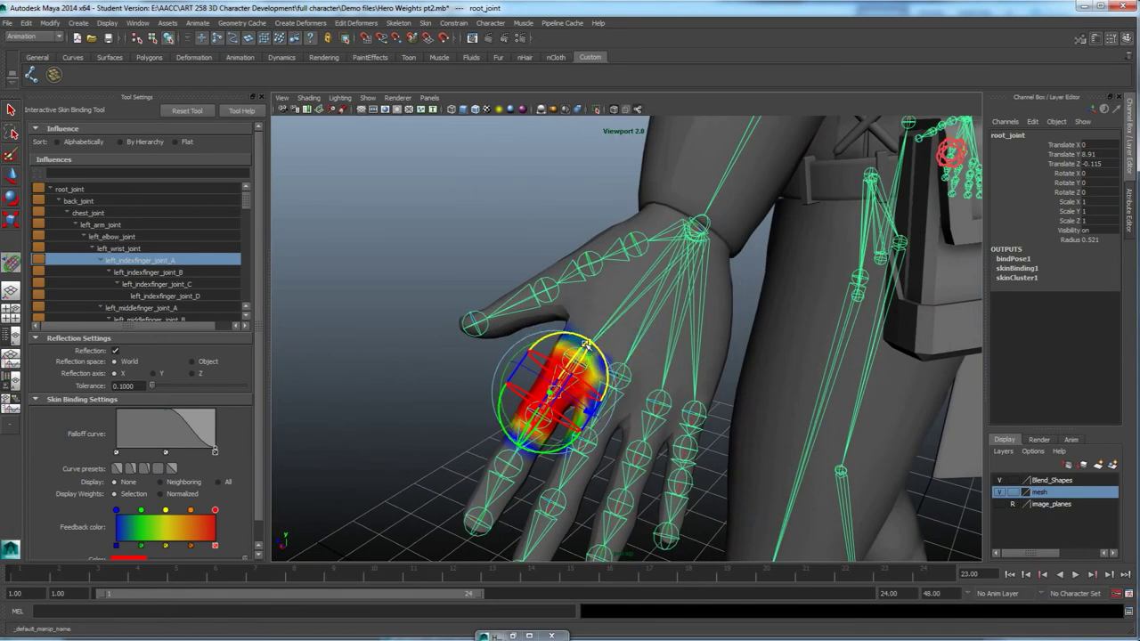
left_click(148, 272)
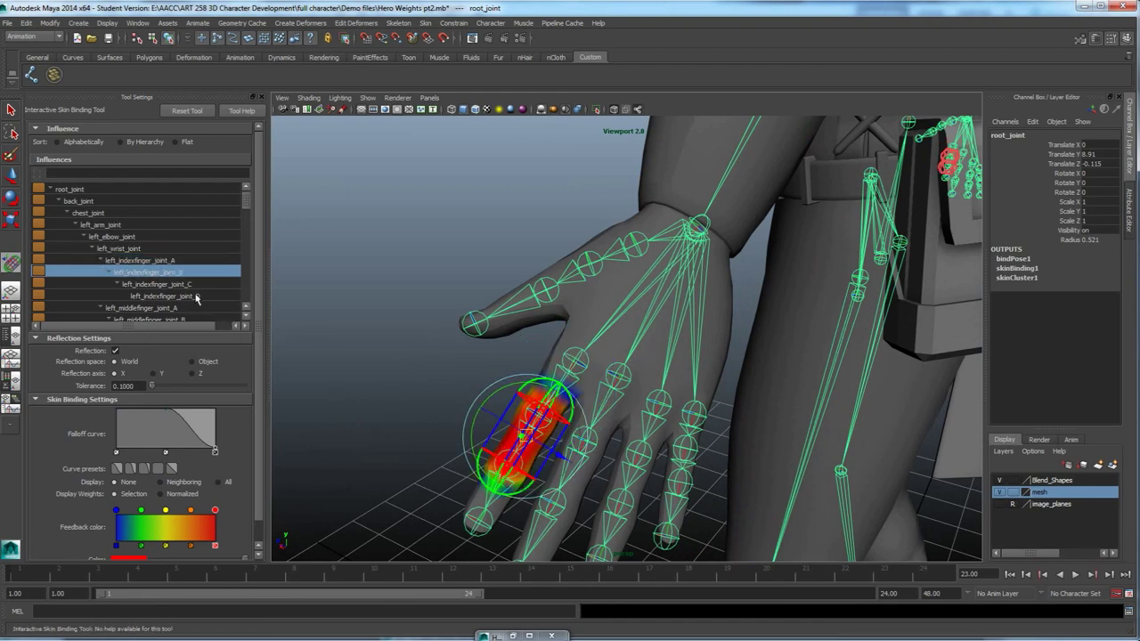
Adjust the knuckle ends of the left_middlefinger_joint_A and left_pinkyfinger_joint_A volumes.
left_click(166, 307)
left_click_drag(688, 249, 306, 244)
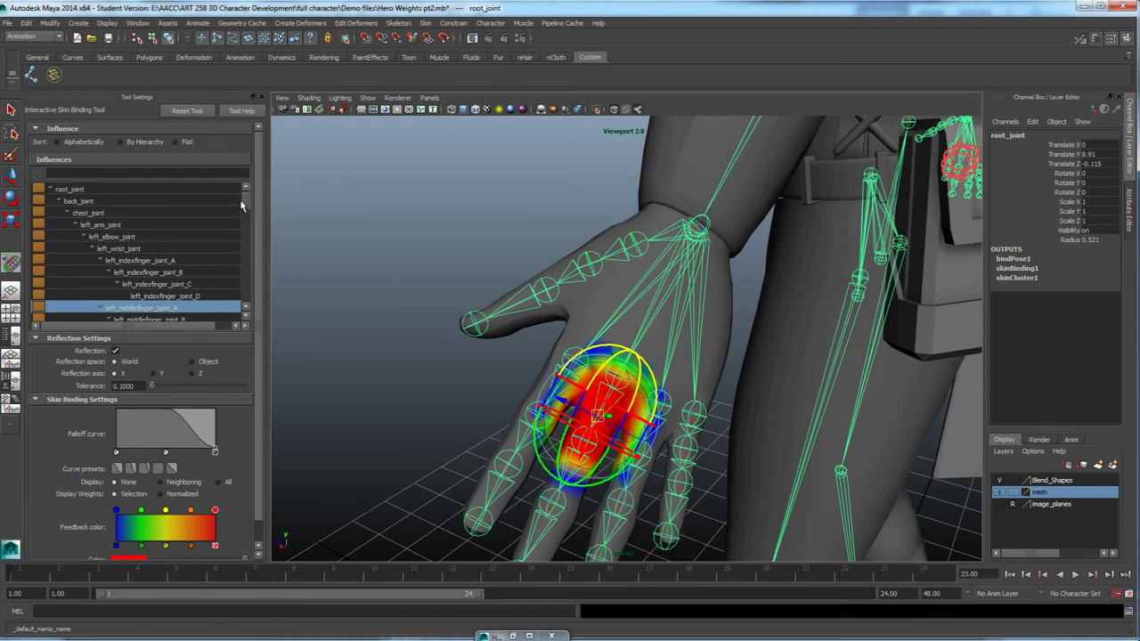
scroll(241, 206, "down", 3)
left_click(187, 215)
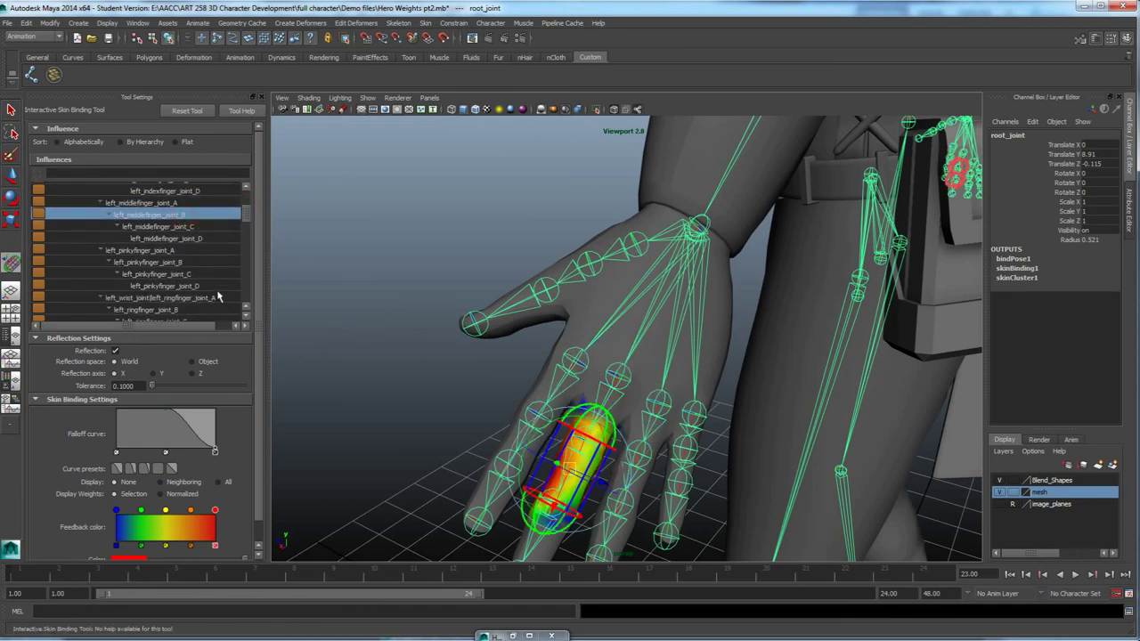
left_click(169, 251)
left_click_drag(729, 280, 696, 381)
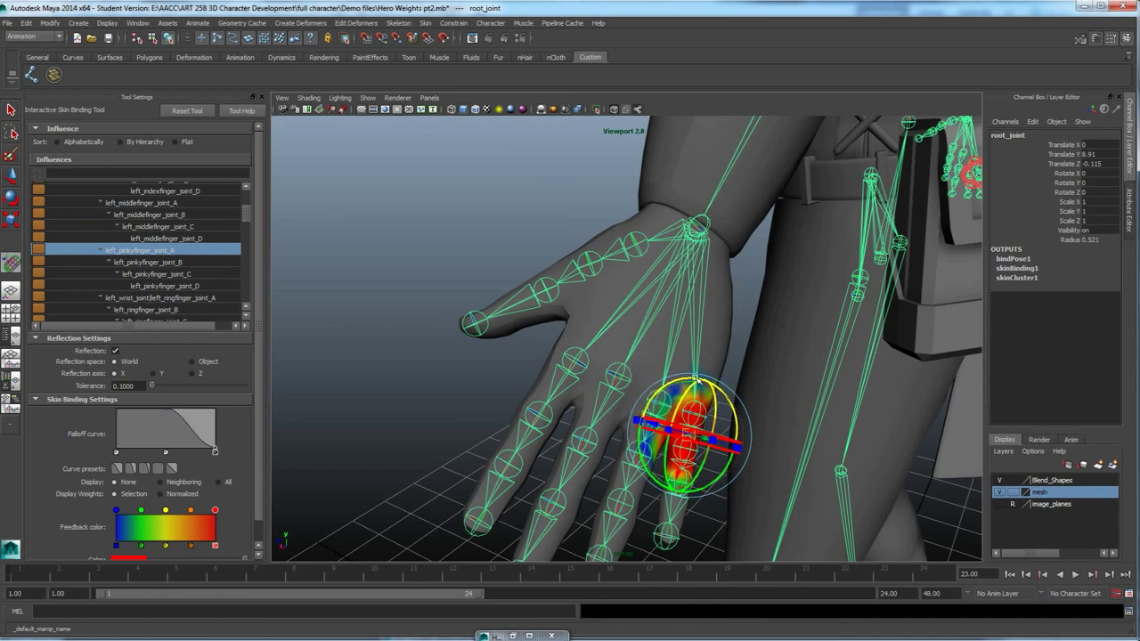
Review the influence volumes of the left ring, pinky, middle and index finger base joints, and view the whole character.
left_click(177, 300)
left_click(169, 252)
left_click(164, 203)
scroll(163, 213, "up", 3)
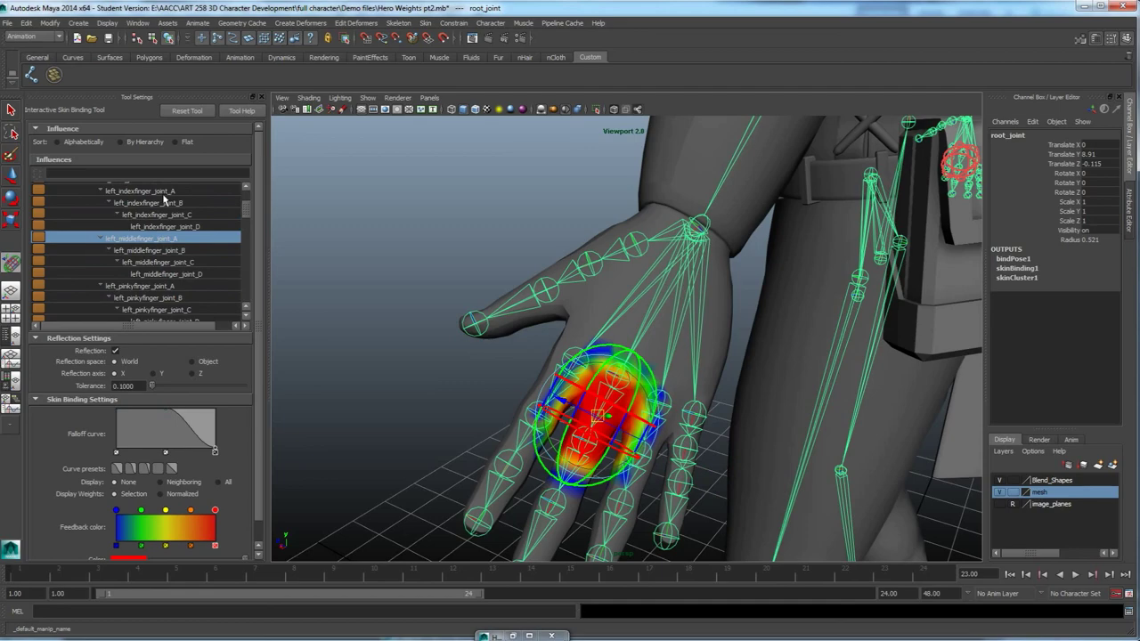
scroll(163, 201, "up", 1)
left_click(161, 203)
scroll(160, 203, "up", 2)
left_click_drag(416, 289, 572, 275, "alt")
right_click_drag(573, 276, 454, 343, "alt")
middle_click_drag(567, 280, 575, 288, "alt")
left_click_drag(574, 288, 577, 317, "alt")
left_click_drag(617, 393, 633, 361, "alt")
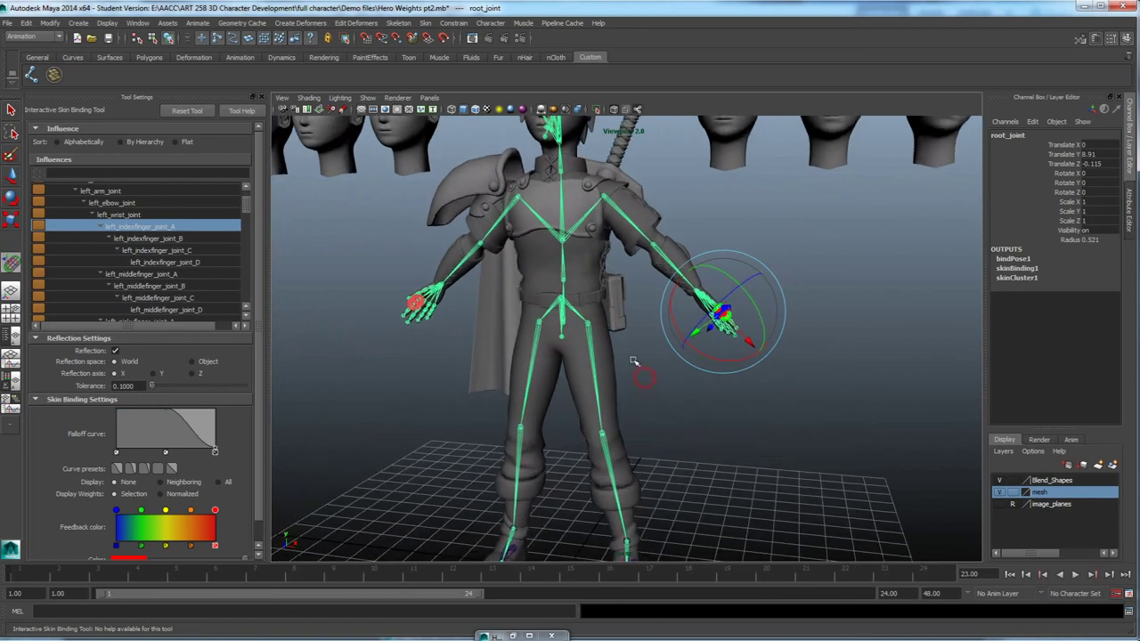
Exit skin binding to the Move tool, show NURBS curves in the viewport and select root_control at the hips.
left_click(11, 175)
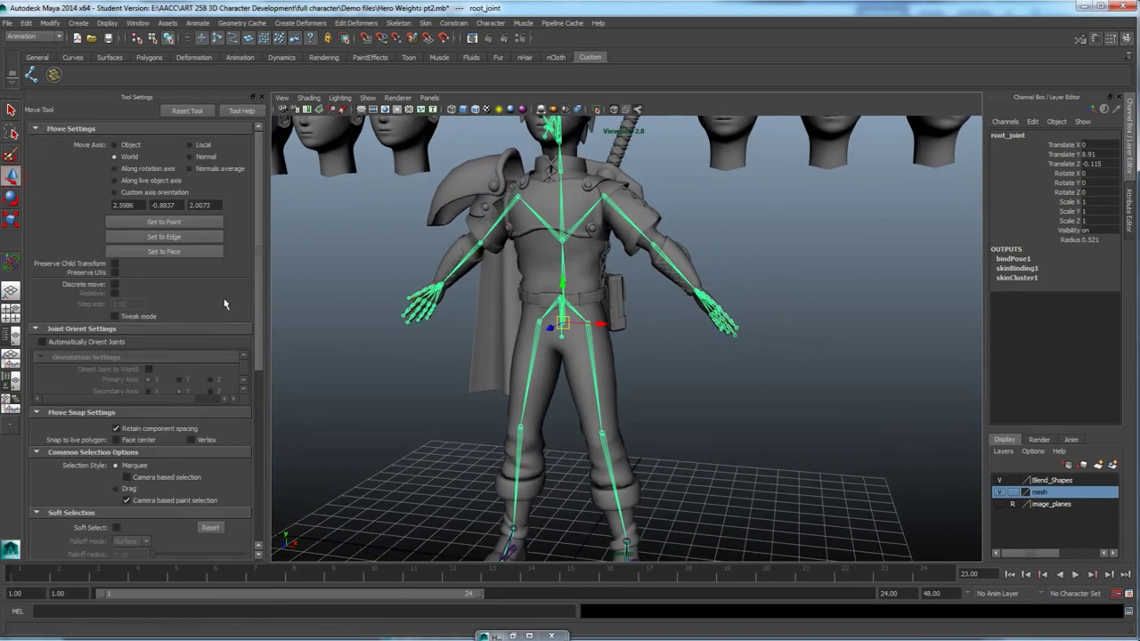
left_click_drag(564, 327, 548, 326, "alt")
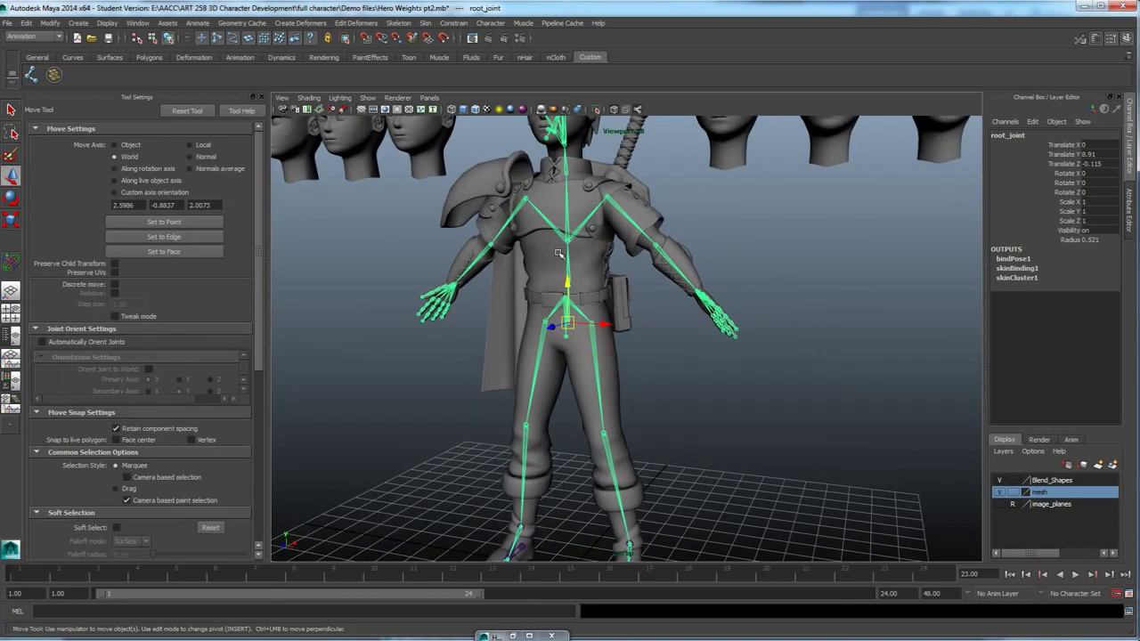
left_click(368, 98)
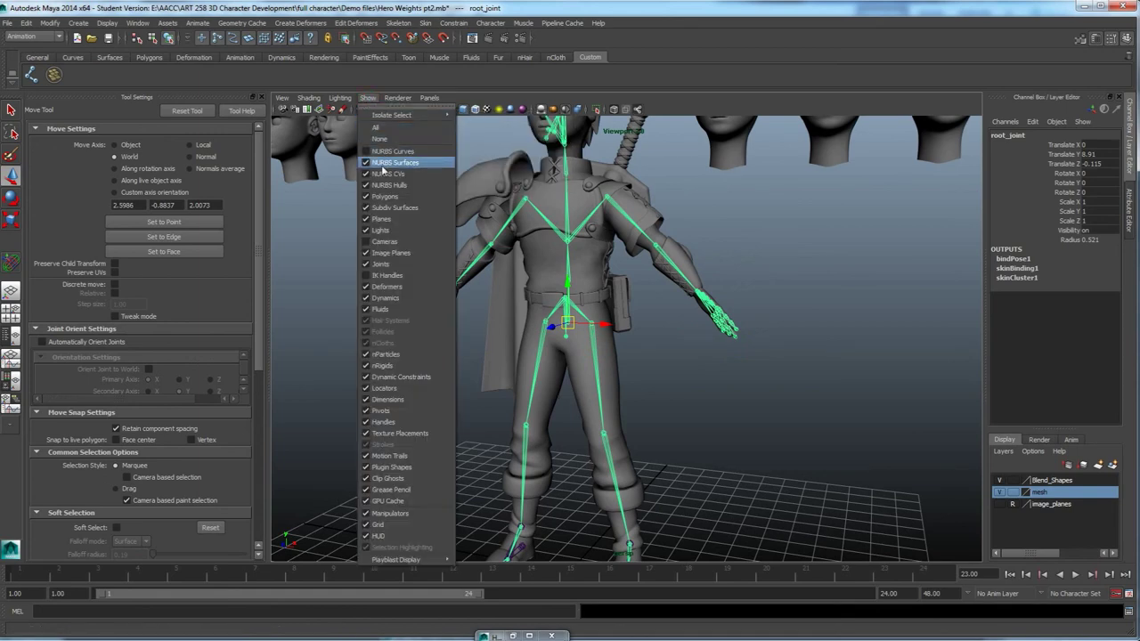
left_click(383, 151)
left_click_drag(579, 330, 595, 290, "alt")
left_click(653, 324)
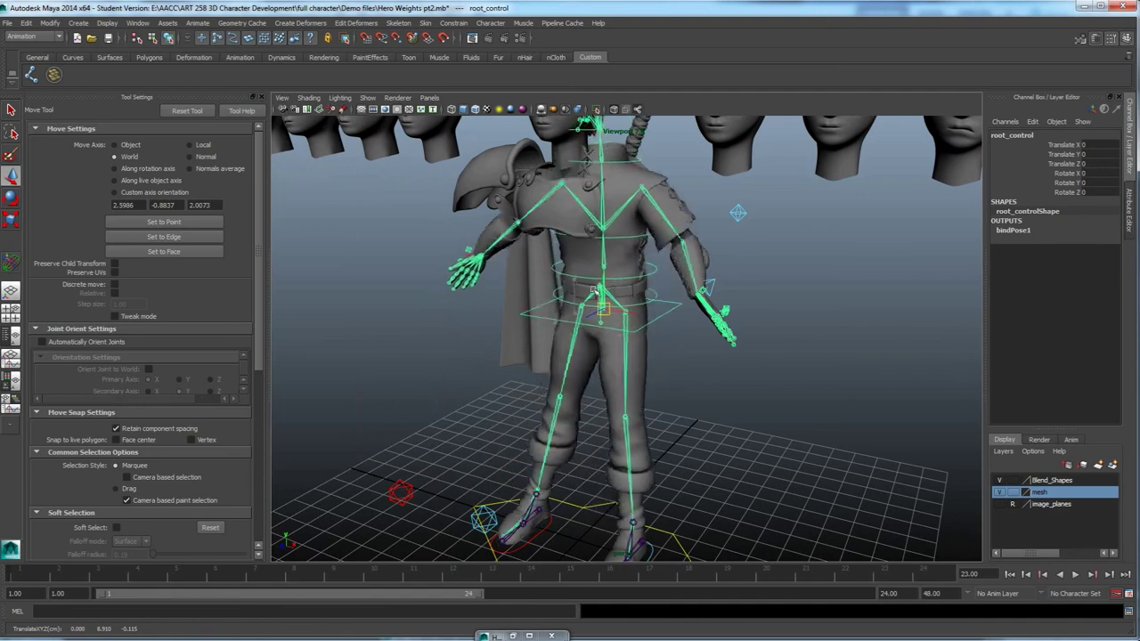
Move root_control down to about -3.25 in Translate Y and 0.88 in Z, bending the legs into a crouch.
left_click_drag(556, 330, 535, 379)
key("ctrl+z")
middle_click_drag(577, 401, 570, 343, "alt")
right_click_drag(570, 343, 642, 350, "alt")
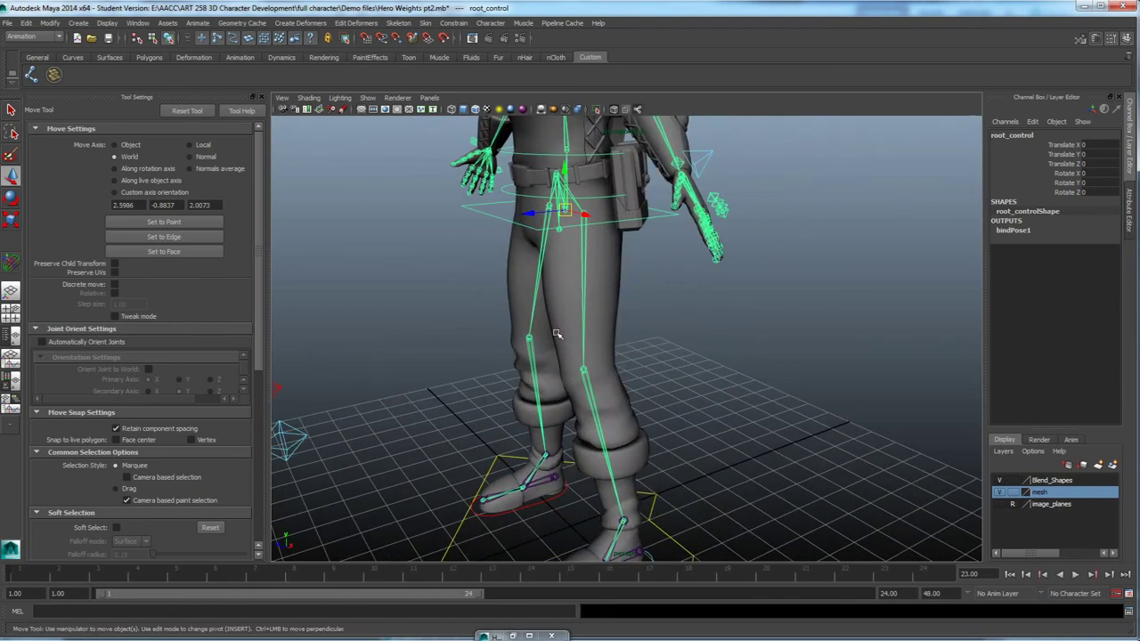
left_click_drag(560, 236, 595, 299, "alt")
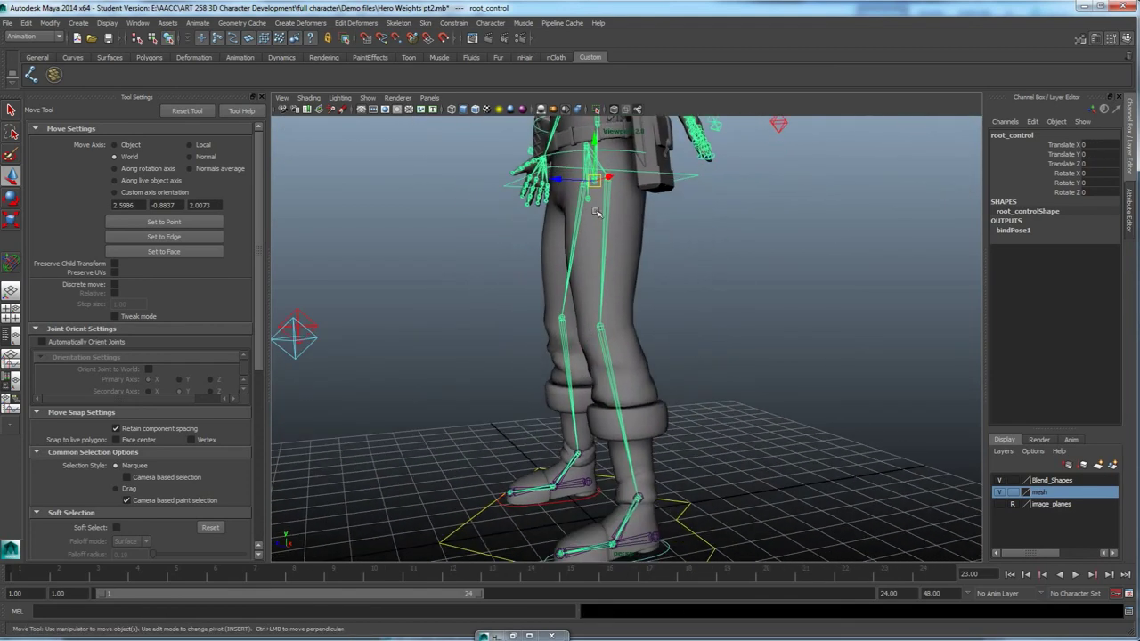
left_click_drag(595, 183, 561, 289)
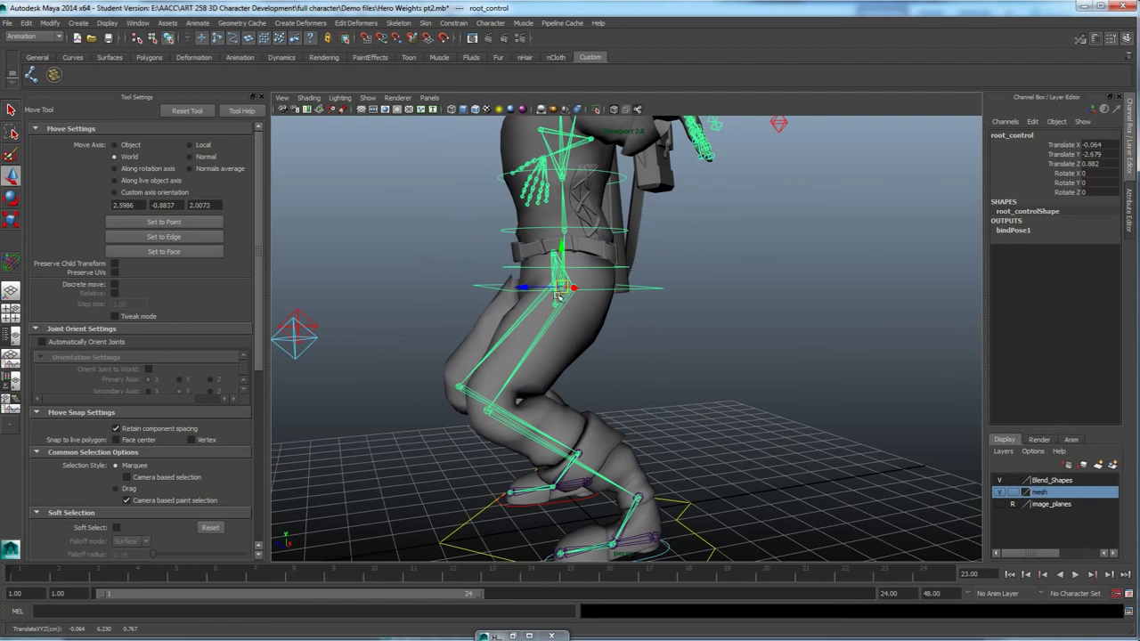
left_click_drag(619, 459, 611, 439, "alt")
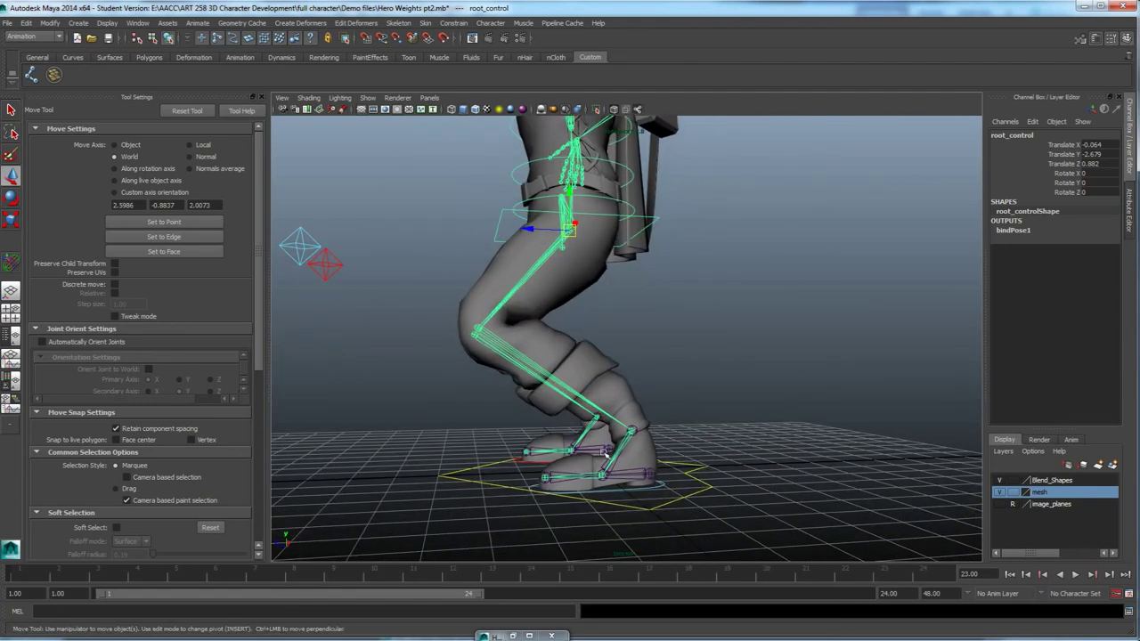
mouse_move(570, 234)
left_mouse_down()
mouse_move(559, 258)
mouse_move(577, 249)
mouse_move(575, 196)
mouse_move(571, 254)
left_mouse_up()
left_click_drag(585, 379, 599, 381, "alt")
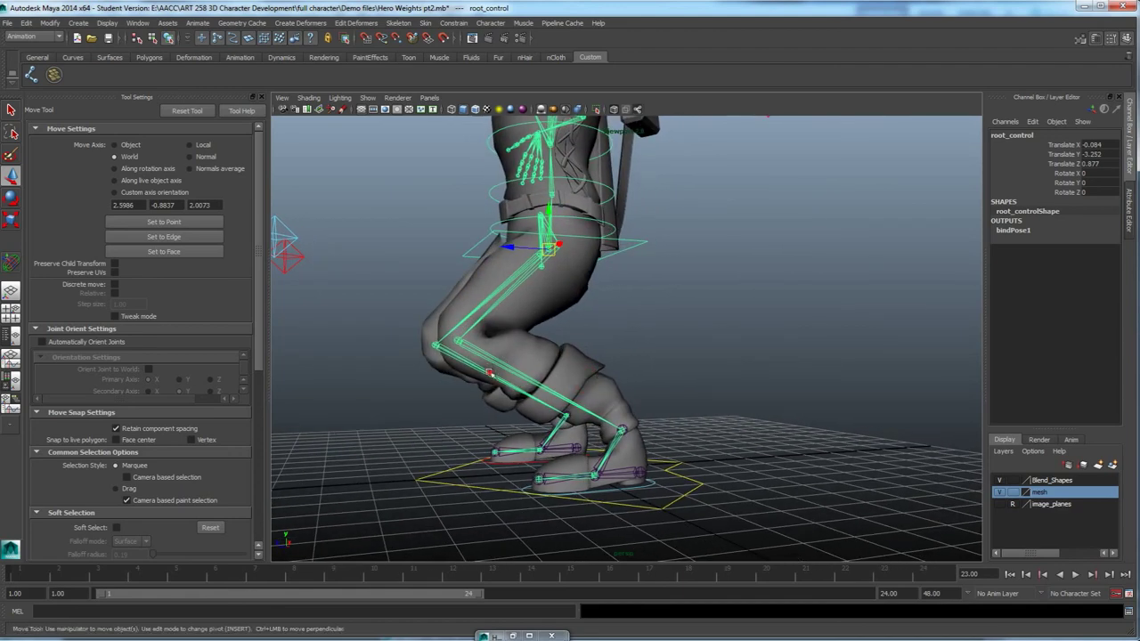
left_click_drag(490, 370, 509, 370, "alt")
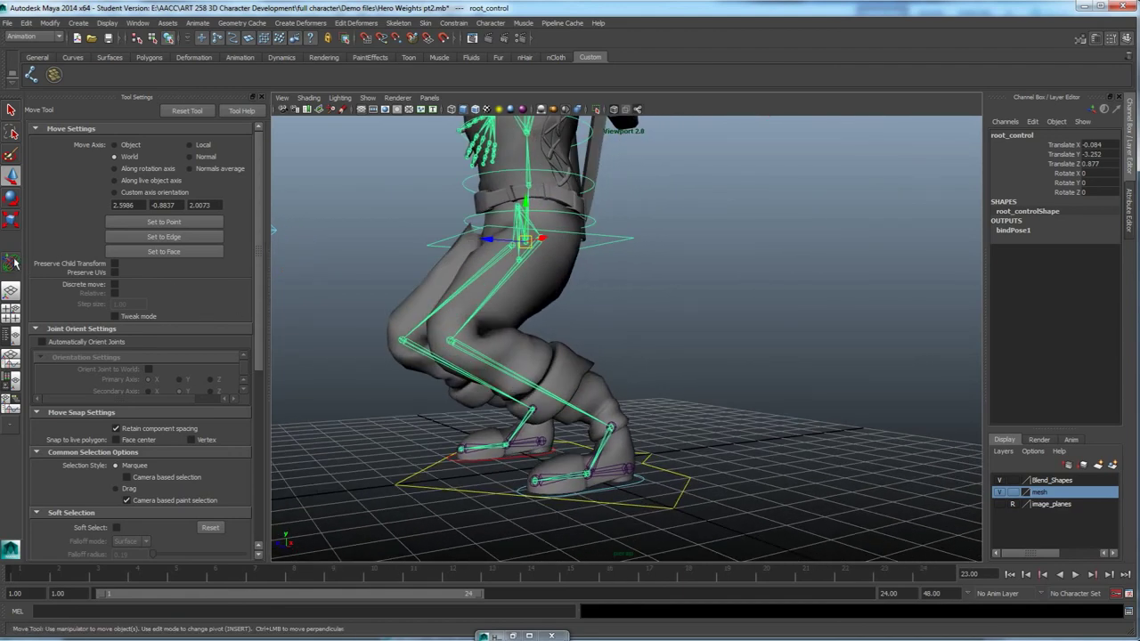
Activate the Interactive Skin Bind Tool on the crouching character.
left_click(426, 23)
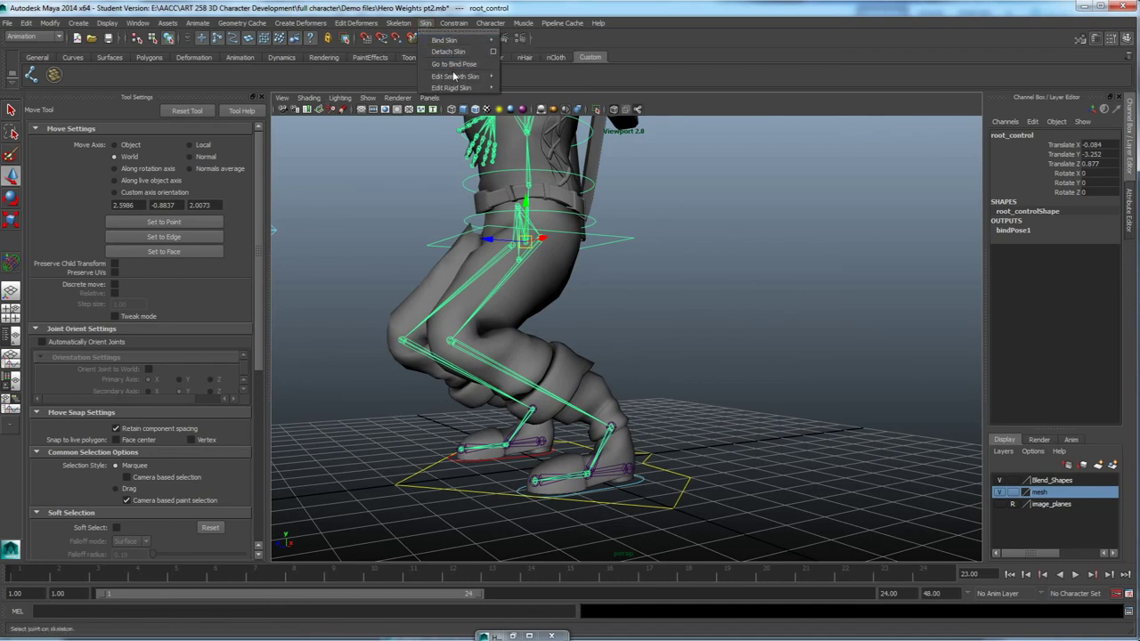
mouse_move(463, 77)
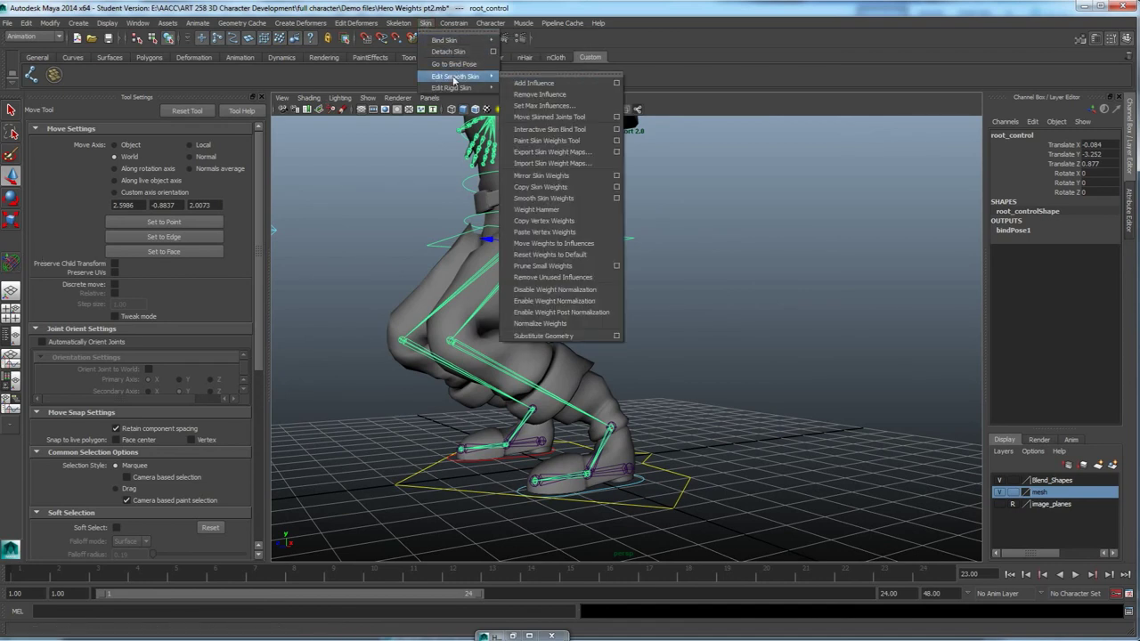
left_click(569, 130)
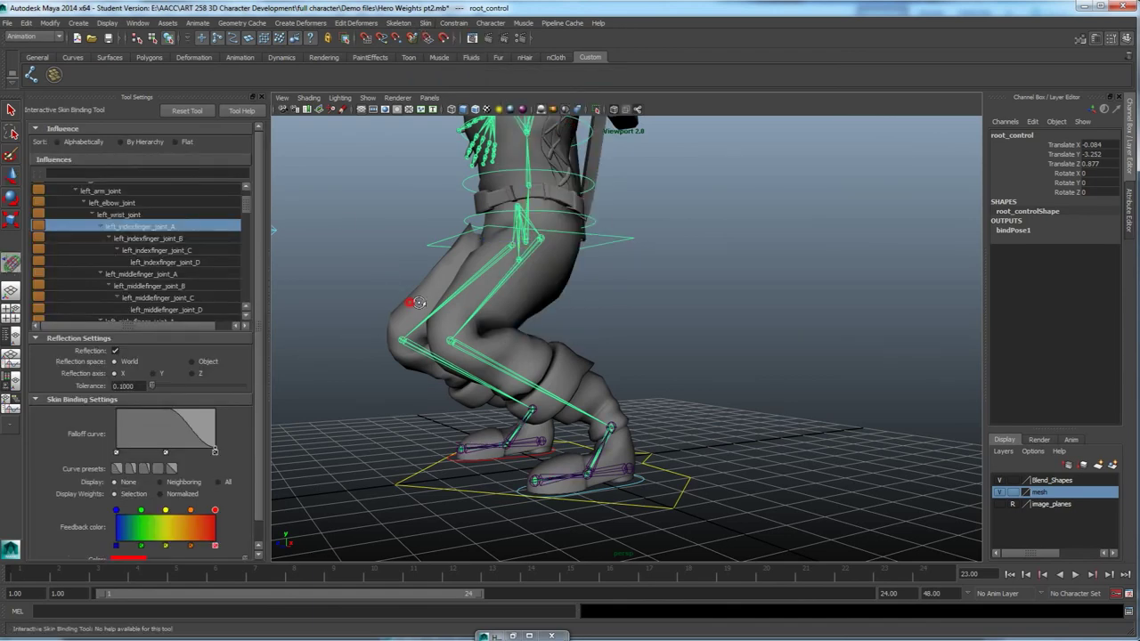
left_click_drag(419, 303, 475, 307, "alt")
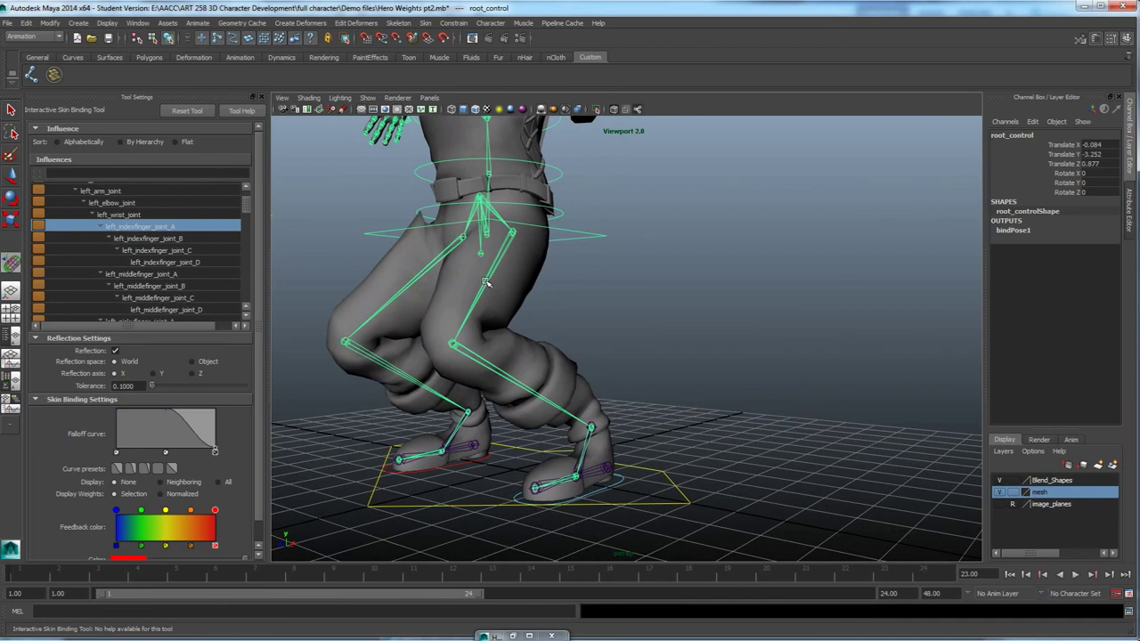
right_click(486, 283)
mouse_move(488, 281)
right_mouse_down()
mouse_move(493, 258)
mouse_move(468, 256)
mouse_move(484, 249)
mouse_move(487, 282)
right_mouse_up()
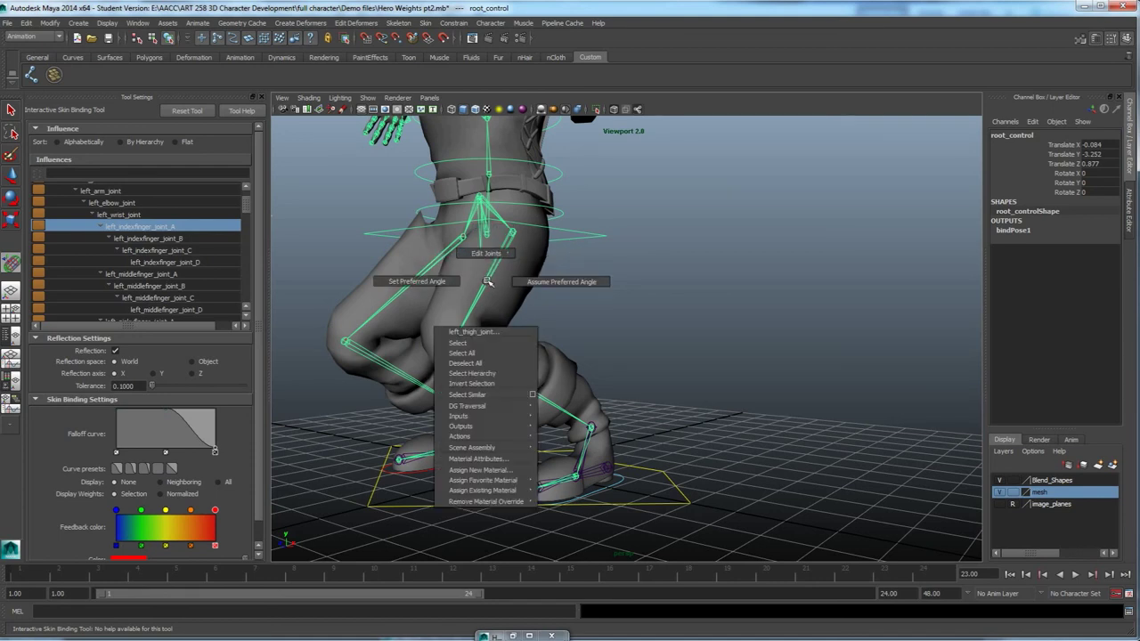
left_click(488, 282)
right_click(485, 282)
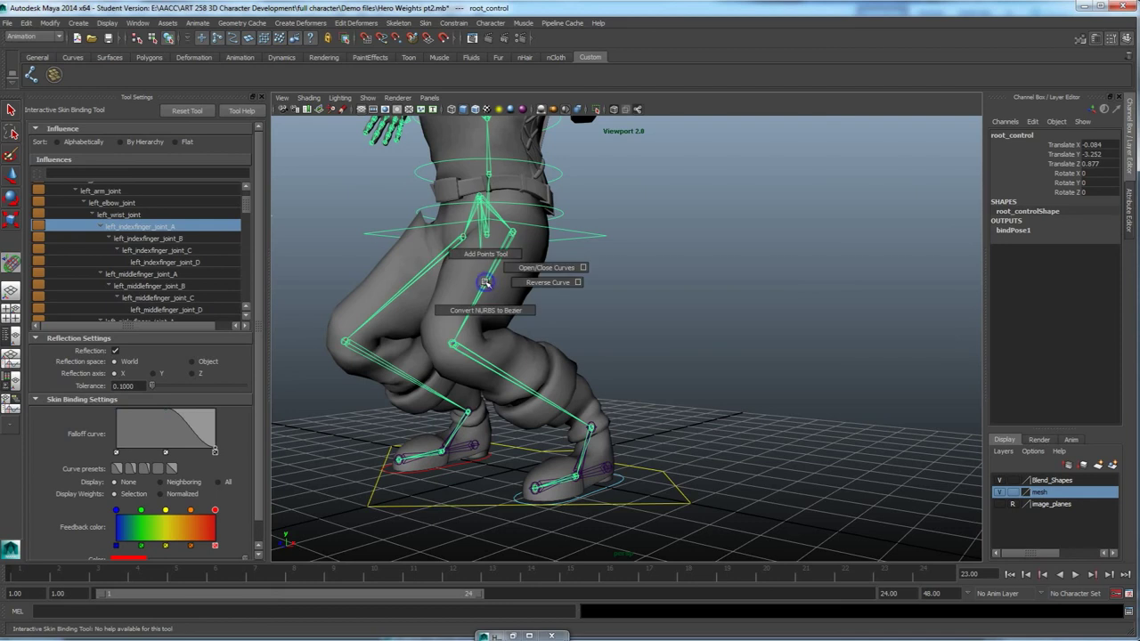
left_click(486, 282)
right_click(485, 282)
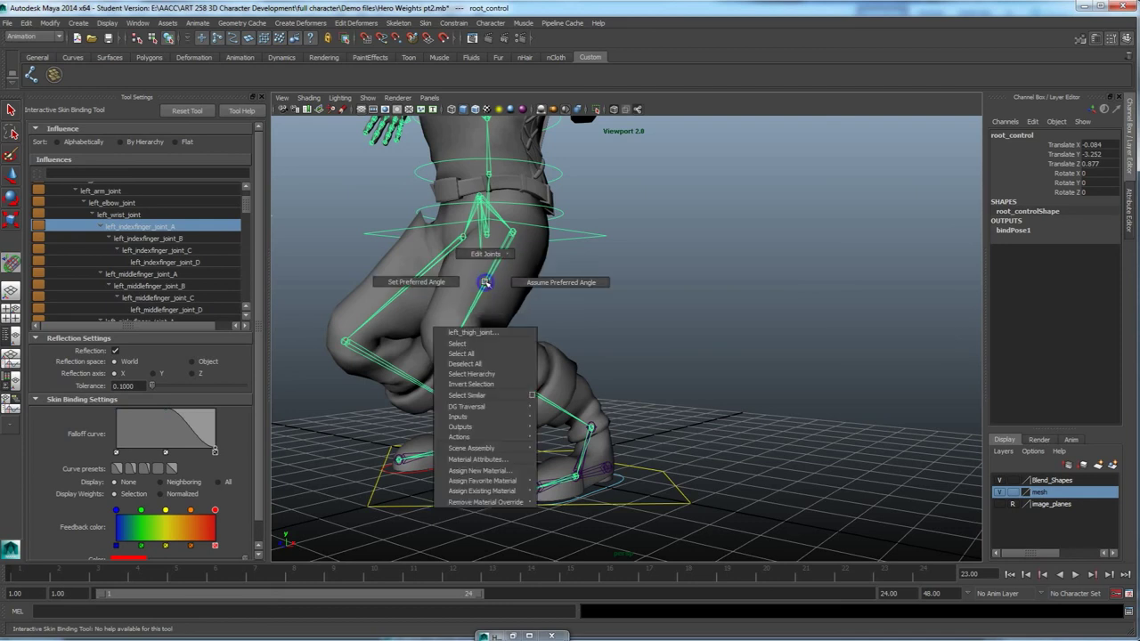
left_click(485, 282)
right_click(483, 285)
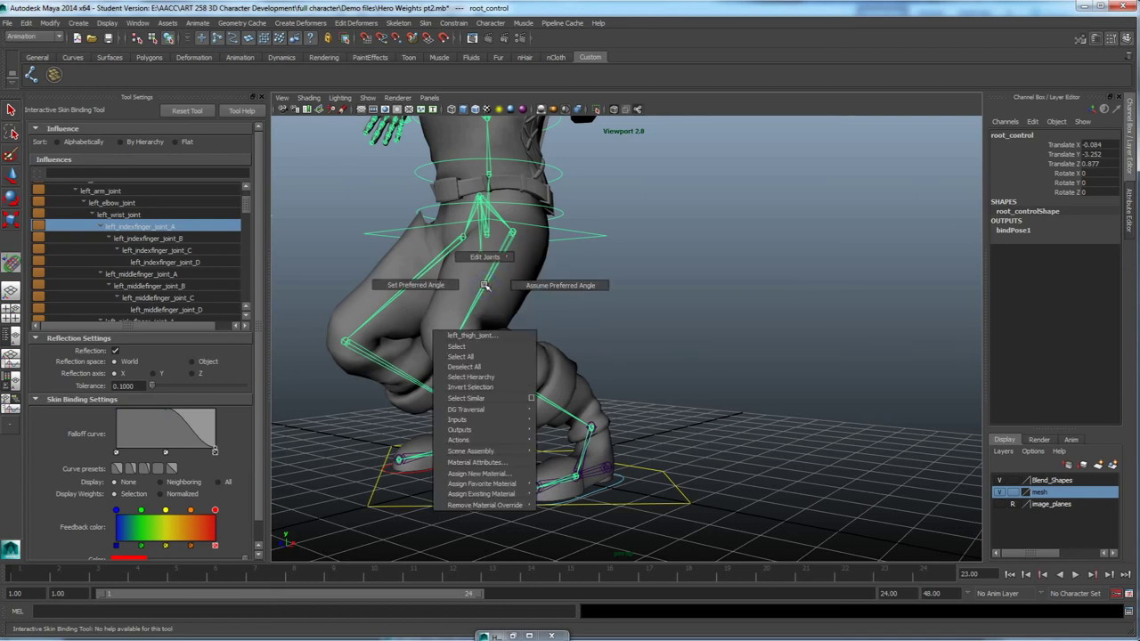
left_click(483, 285)
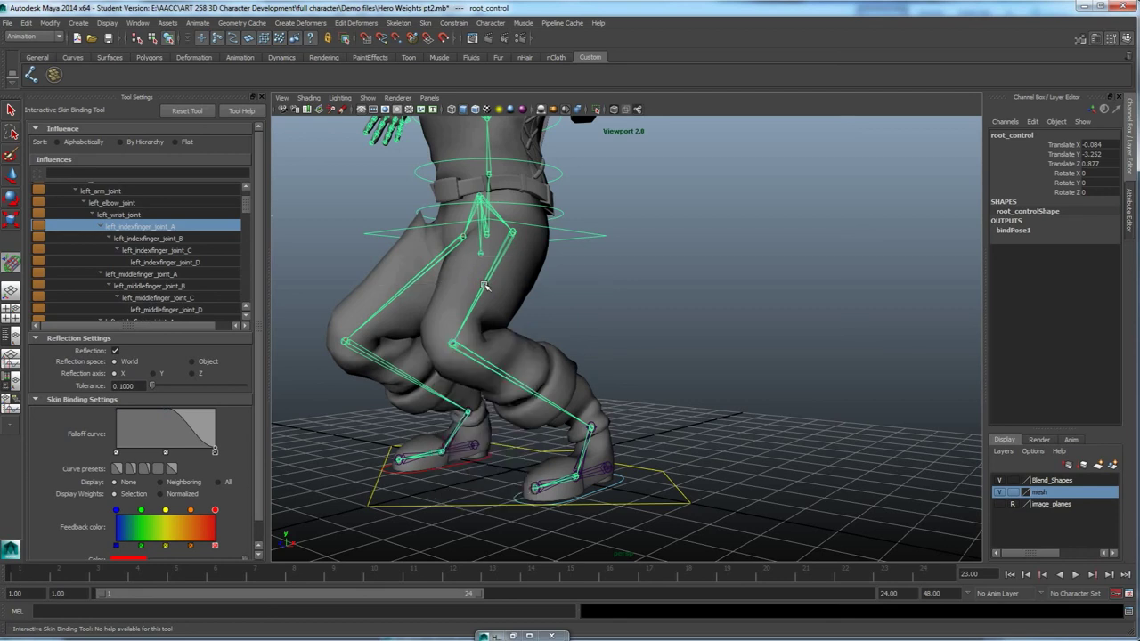
right_click(484, 285)
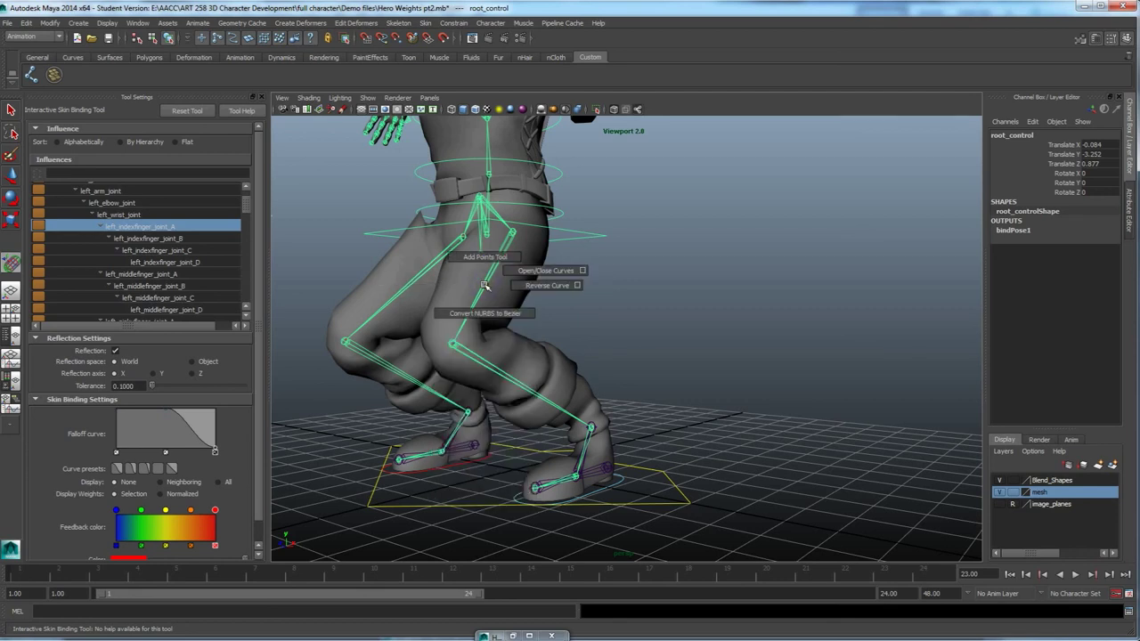
left_click(484, 285)
right_click(485, 285)
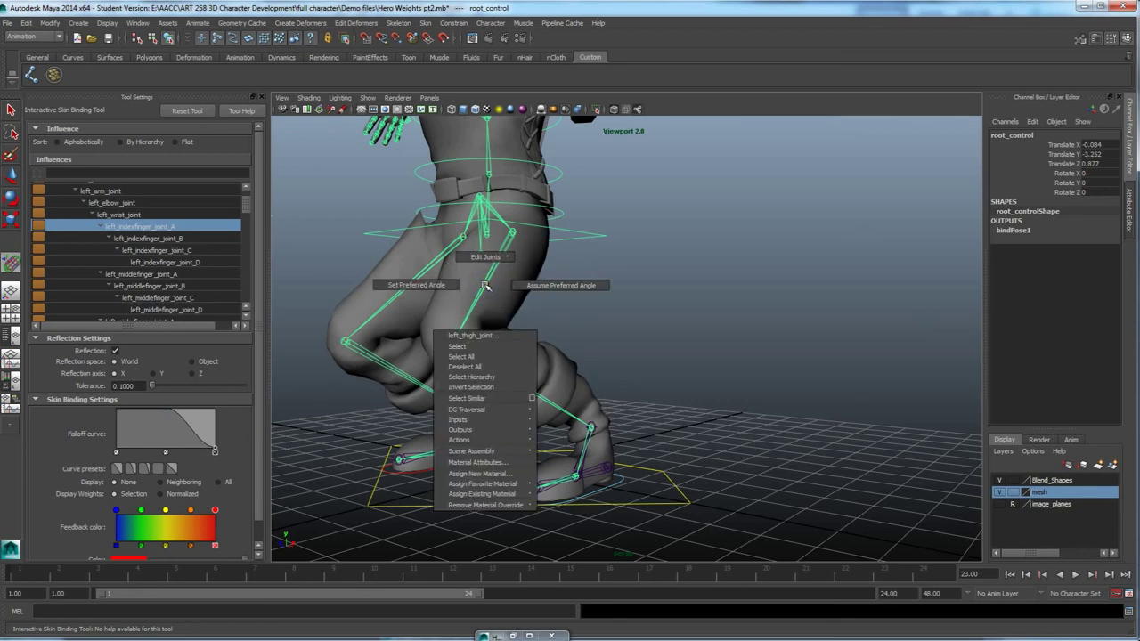
left_click(487, 285)
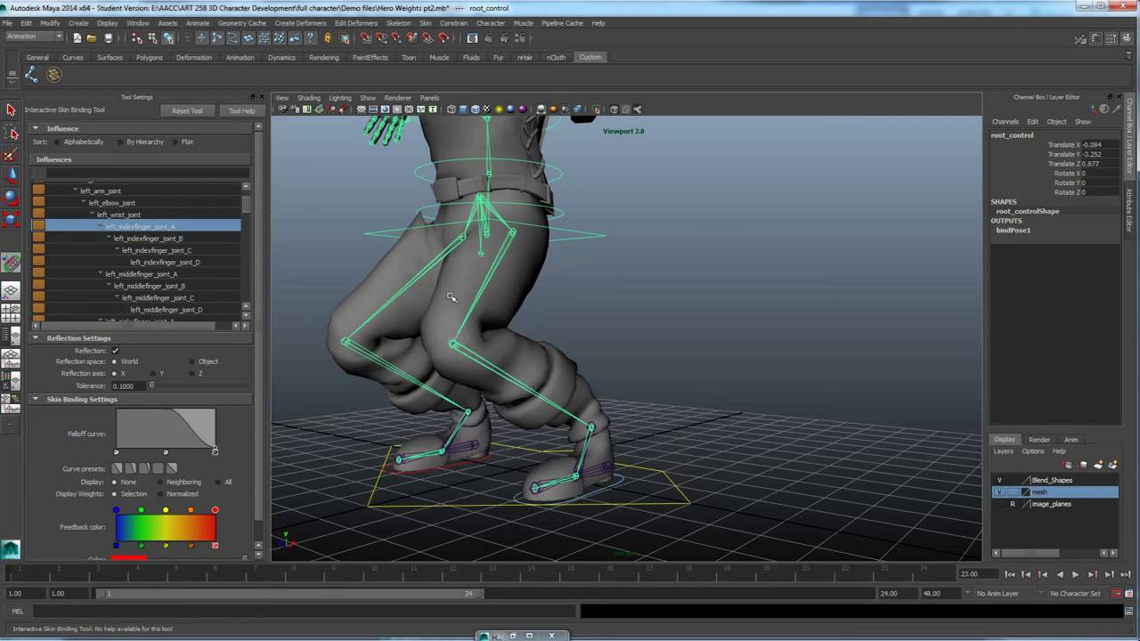
Select left_thigh_joint as the influence and pull in the knee end of its volume.
left_click_drag(465, 299, 479, 294, "alt")
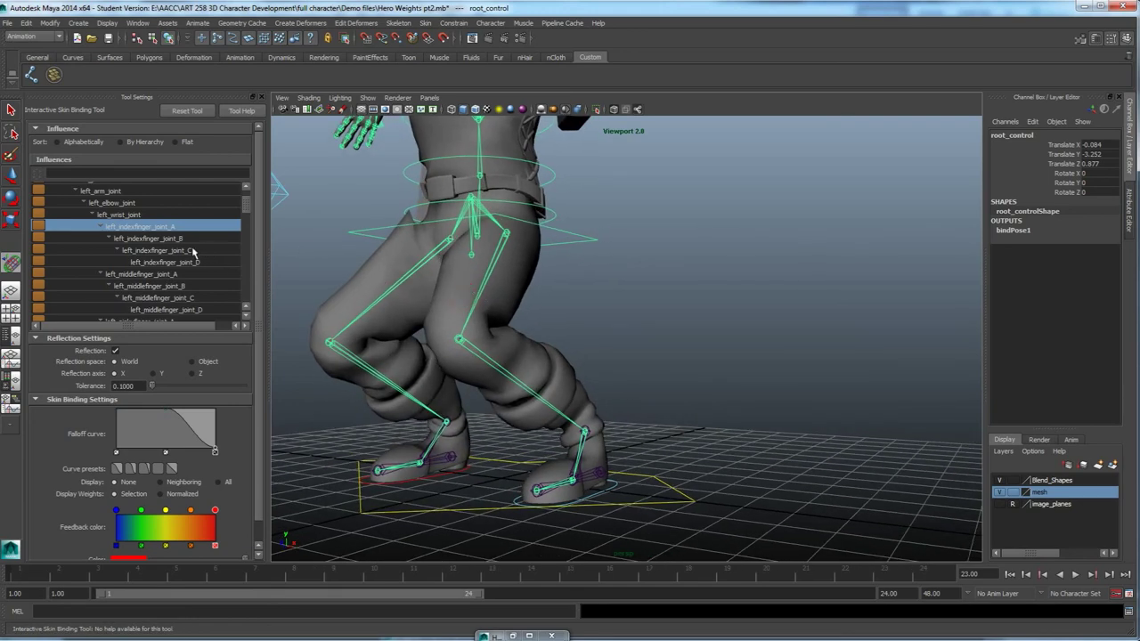
scroll(192, 253, "down", 6)
scroll(138, 260, "down", 8)
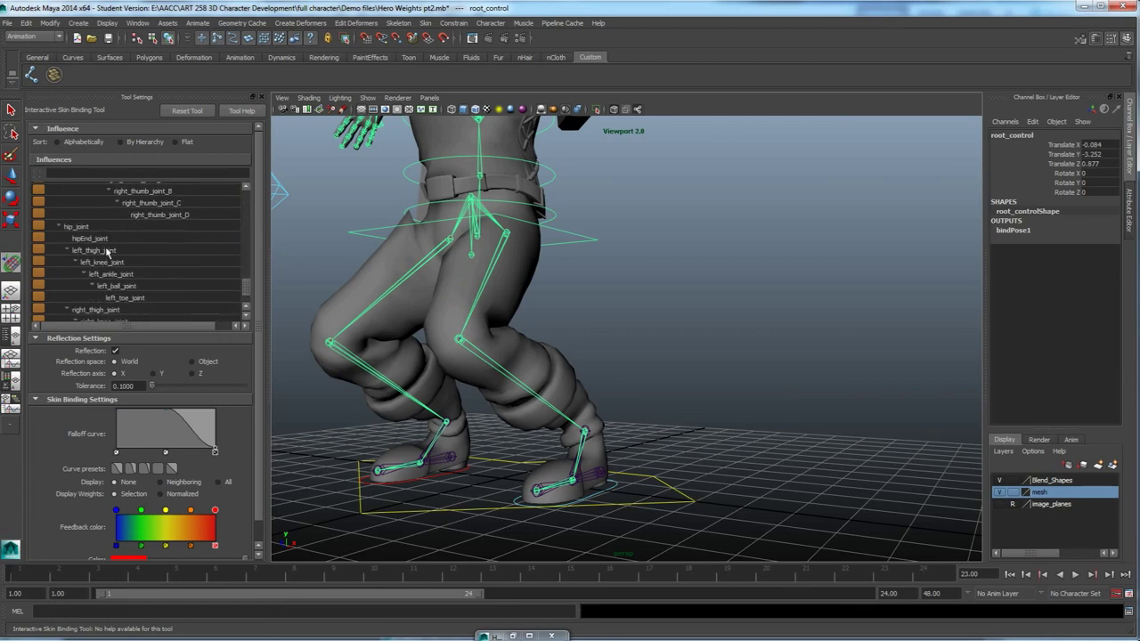
scroll(114, 304, "down", 1)
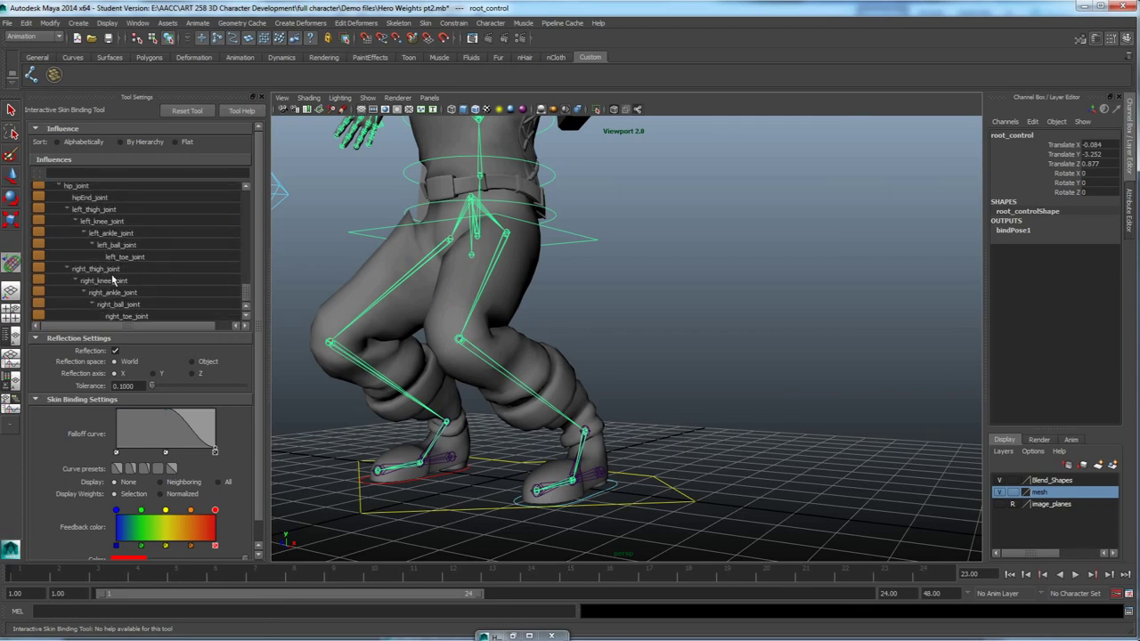
left_click(111, 234)
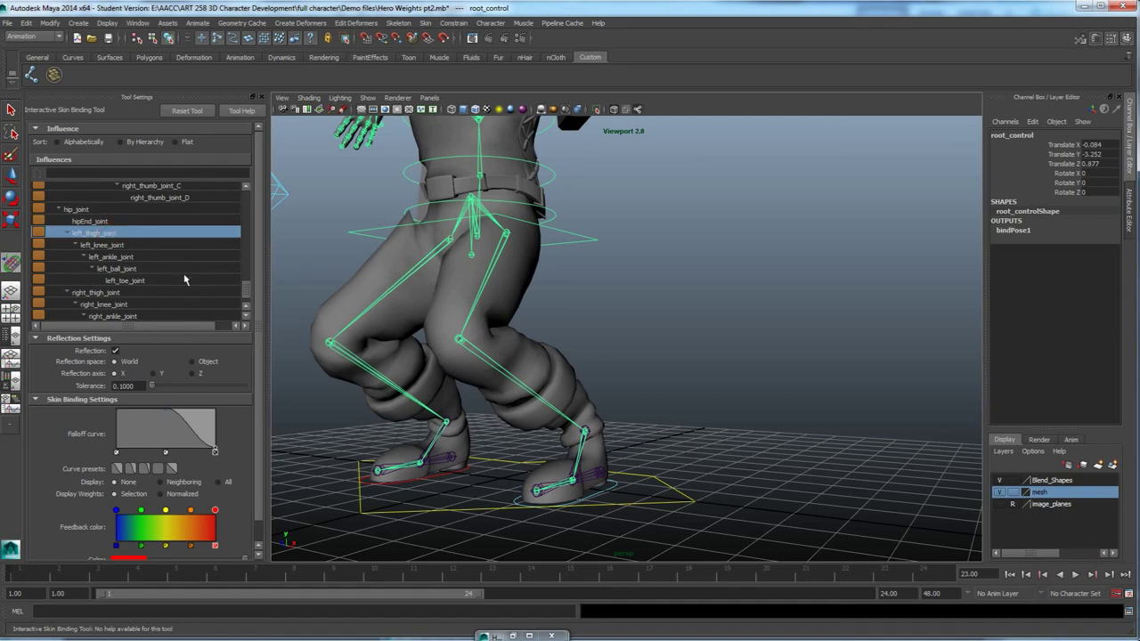
left_click(482, 281)
left_click_drag(511, 295, 496, 292, "alt")
left_click_drag(490, 220, 525, 189, "alt")
left_click_drag(425, 418, 450, 365)
left_click_drag(436, 390, 492, 336)
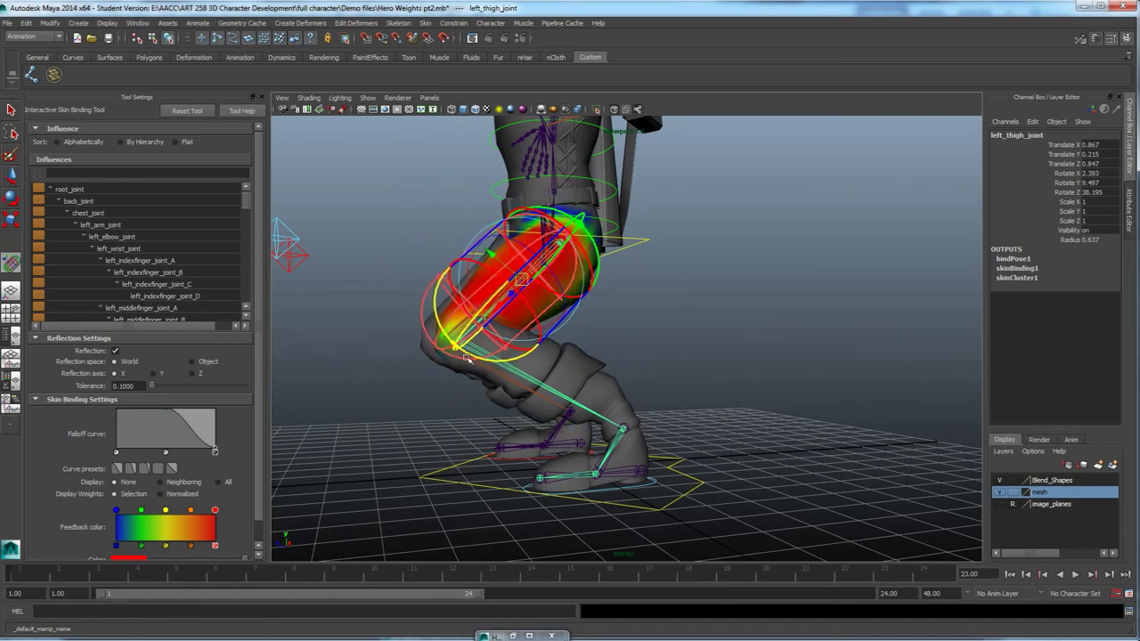
Shorten the left_knee_joint influence volume at both the knee and ankle ends, and deselect it to check the weights.
left_click_drag(466, 357, 513, 355, "alt")
left_click(555, 361)
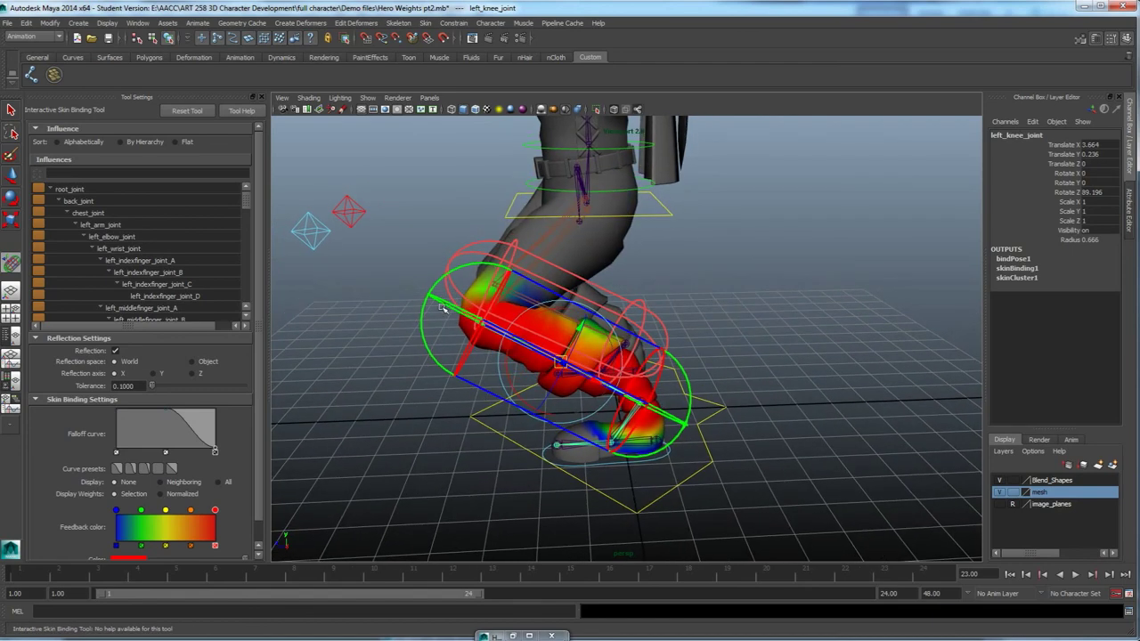
left_click_drag(449, 310, 468, 321)
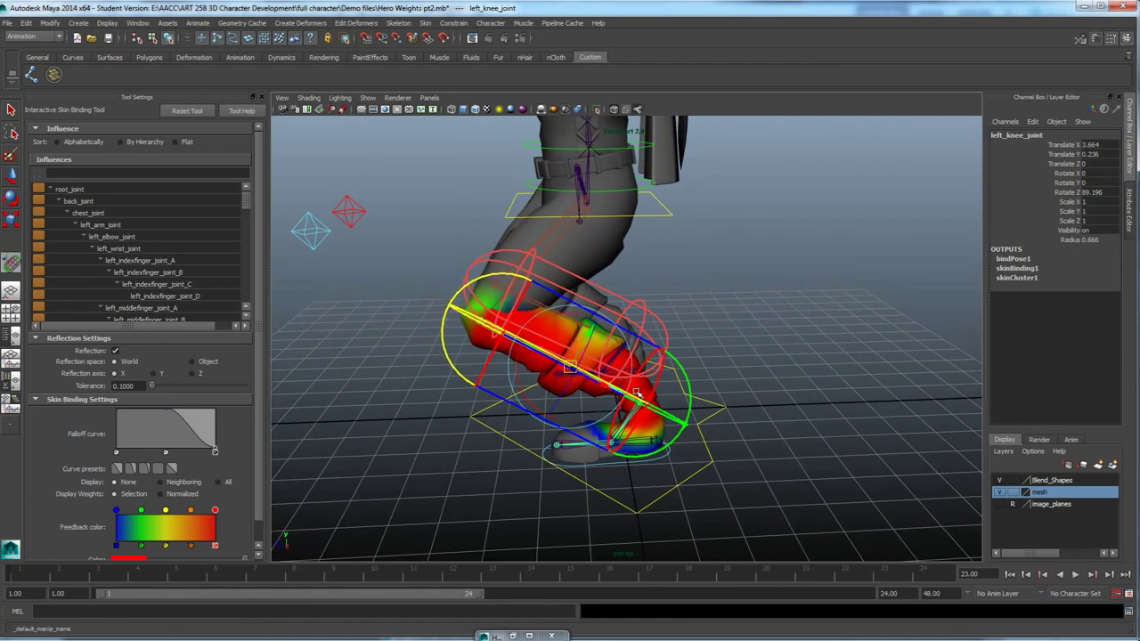
left_click_drag(666, 417, 611, 403)
middle_click_drag(627, 437, 698, 331, "alt")
scroll(582, 354, "up", 5)
left_click(698, 331)
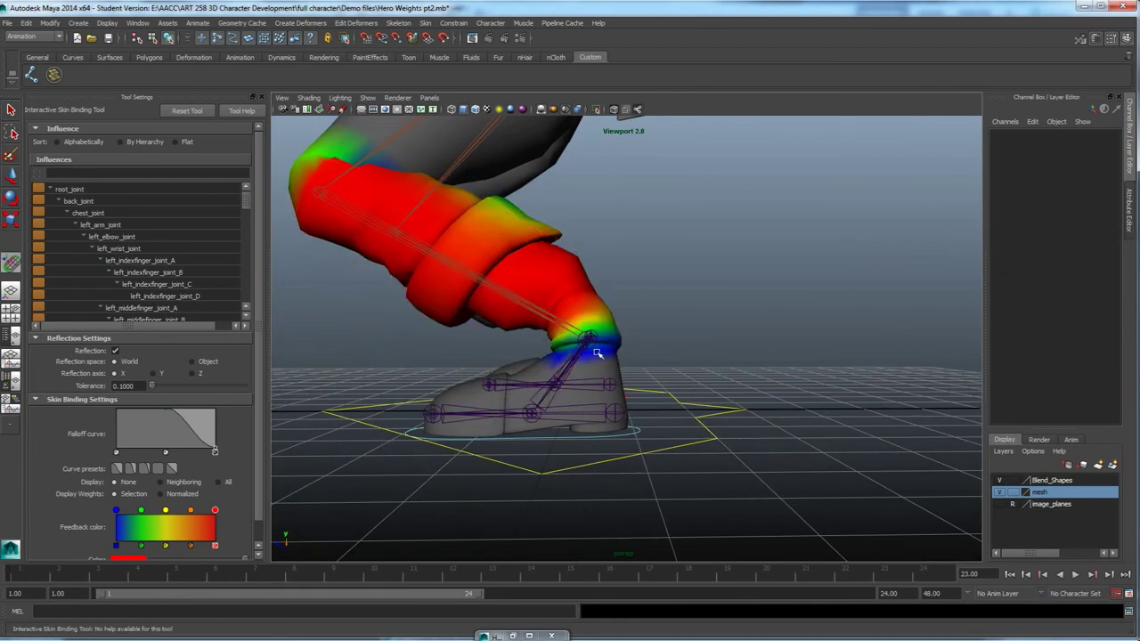
left_click_drag(567, 386, 597, 408, "alt")
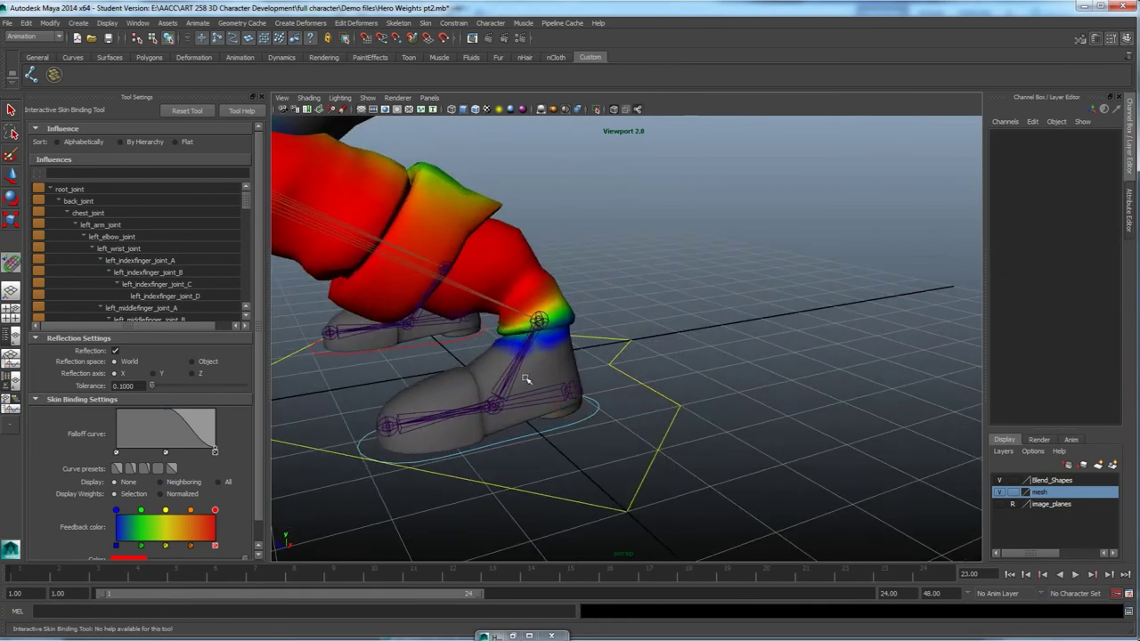
Hide left_RL_heel_joint, the reverse-foot joint at the left heel.
left_click(577, 392)
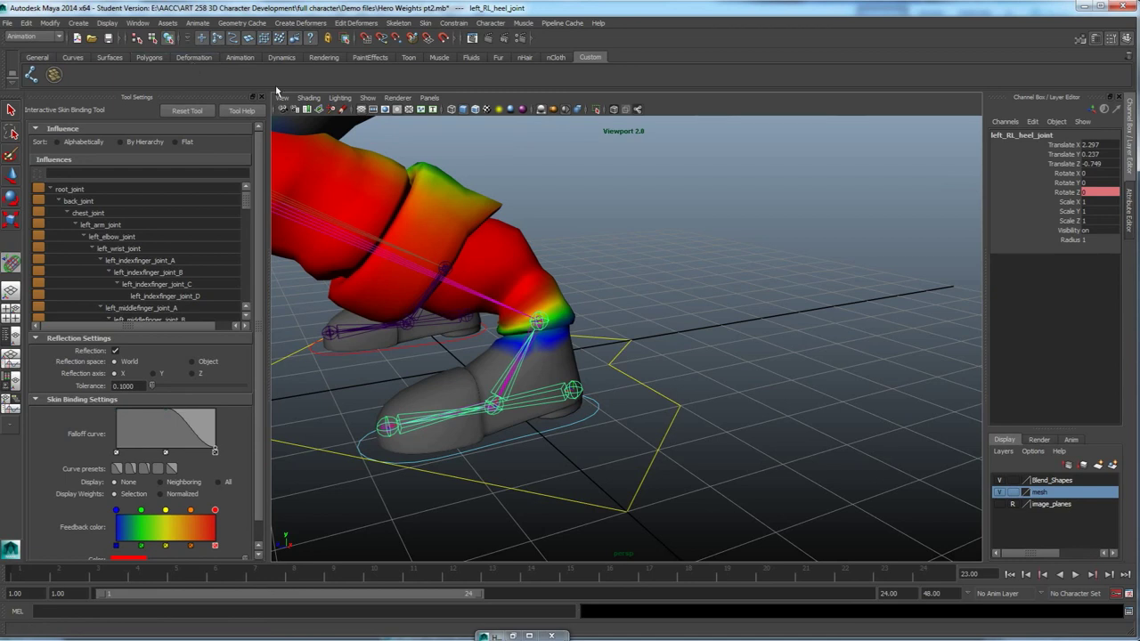
left_click(107, 23)
left_click(107, 22)
left_click(107, 22)
mouse_move(117, 85)
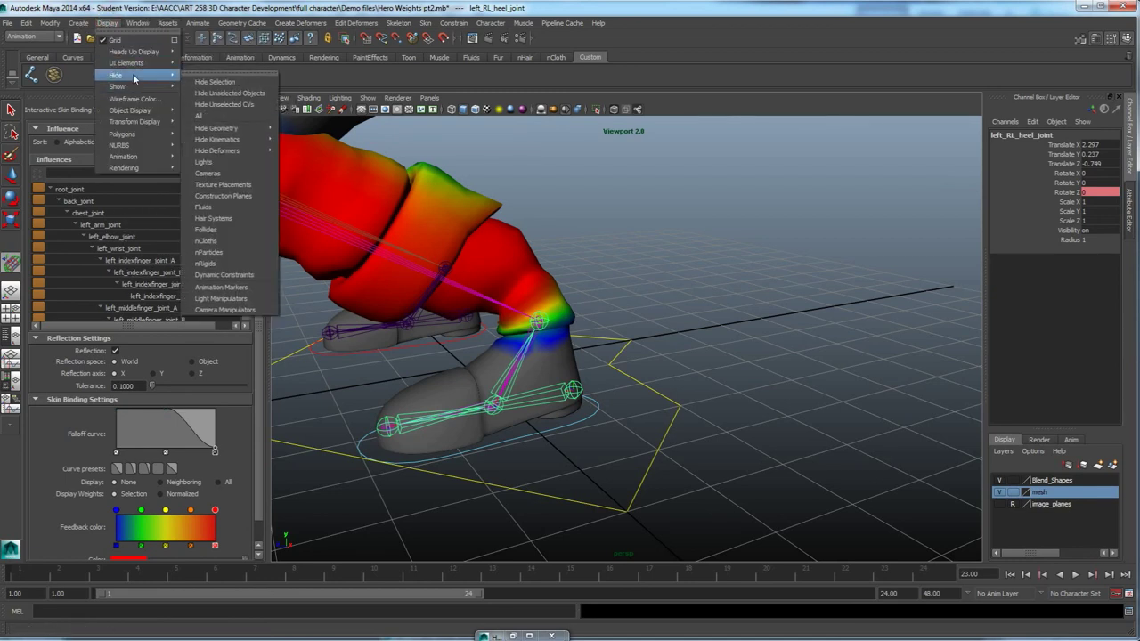
left_click(193, 83)
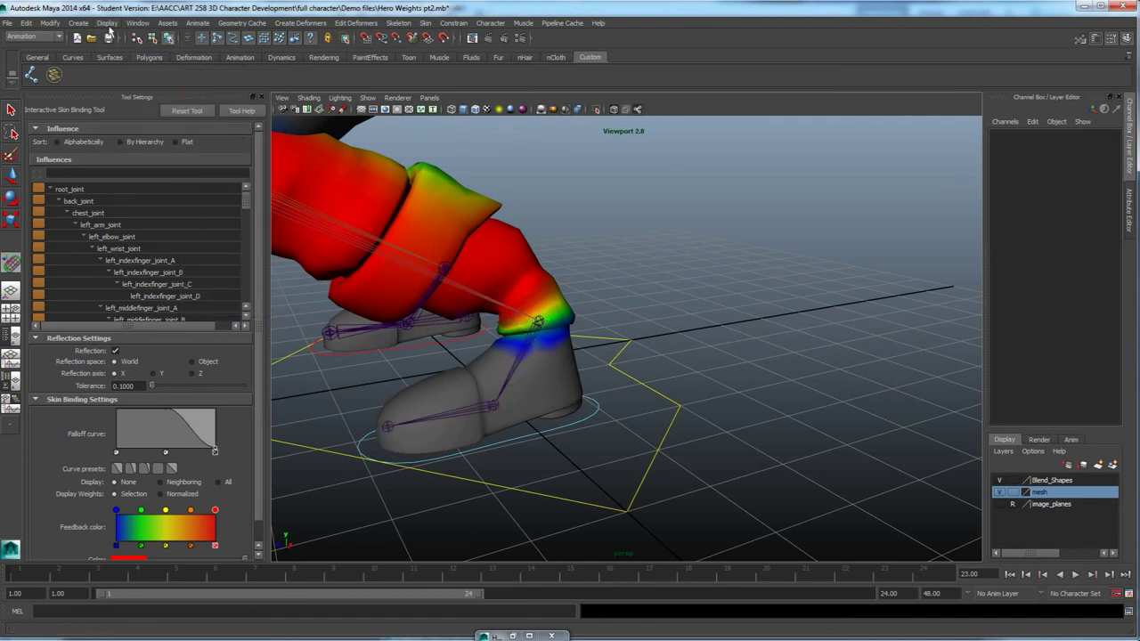
left_click(107, 22)
mouse_move(124, 88)
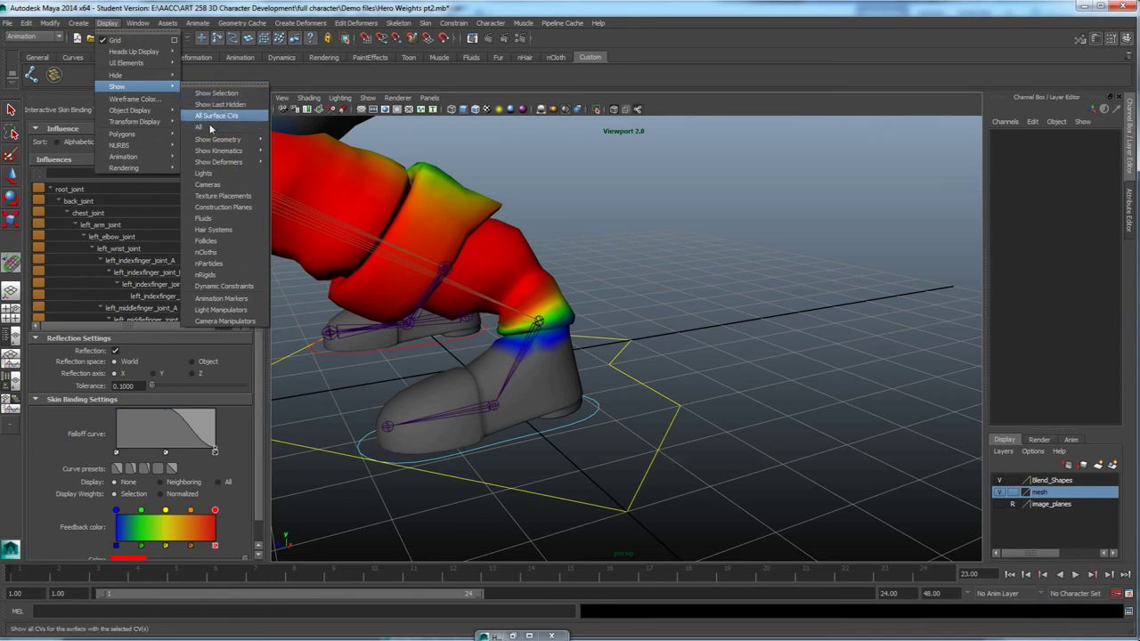
Select left_ankle_joint and pull in the upper and lower ends of its influence volume, then deselect it.
left_click_drag(611, 284, 544, 366, "alt")
left_click_drag(518, 409, 526, 356, "alt")
left_click(527, 356)
left_click_drag(602, 256, 554, 327)
left_click_drag(463, 458, 480, 429)
left_click_drag(664, 307, 636, 328, "alt")
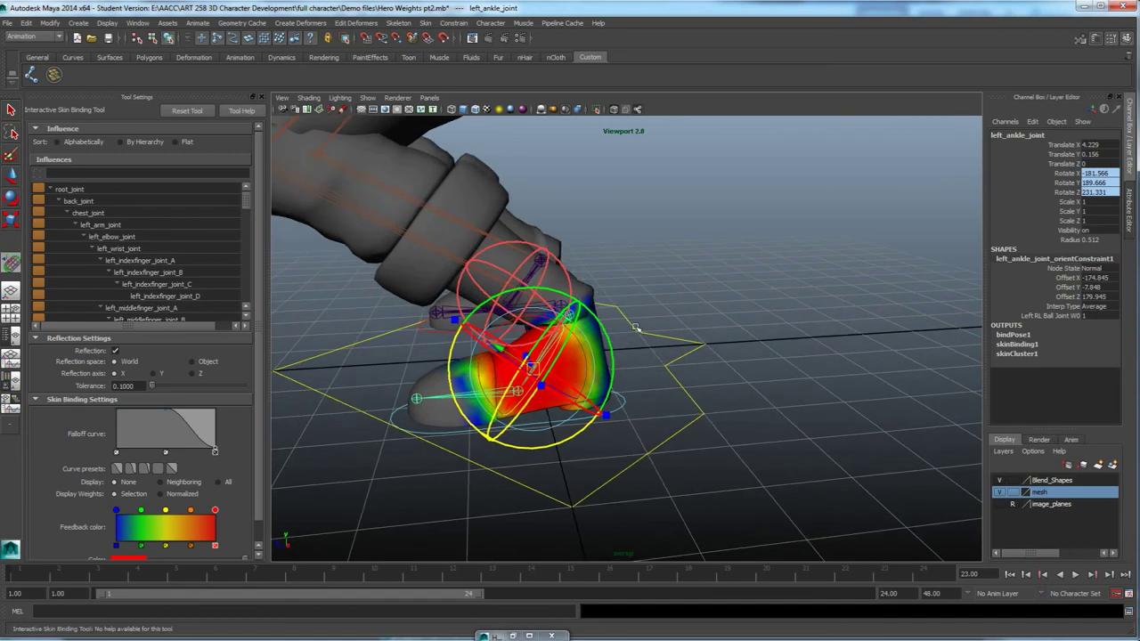
left_click(673, 295)
Adjust the left_ball_joint influence volume around the foot and deselect it to inspect the bent leg.
left_click(505, 393)
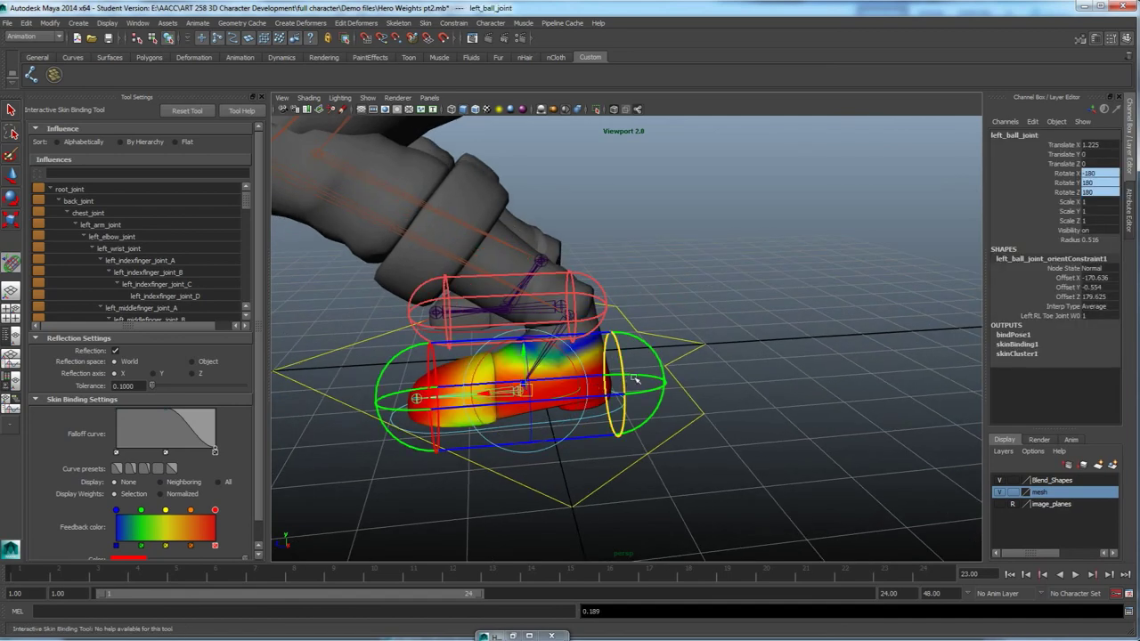
left_click_drag(479, 405, 458, 343, "alt")
left_click(567, 373)
left_click_drag(566, 374, 526, 319, "alt")
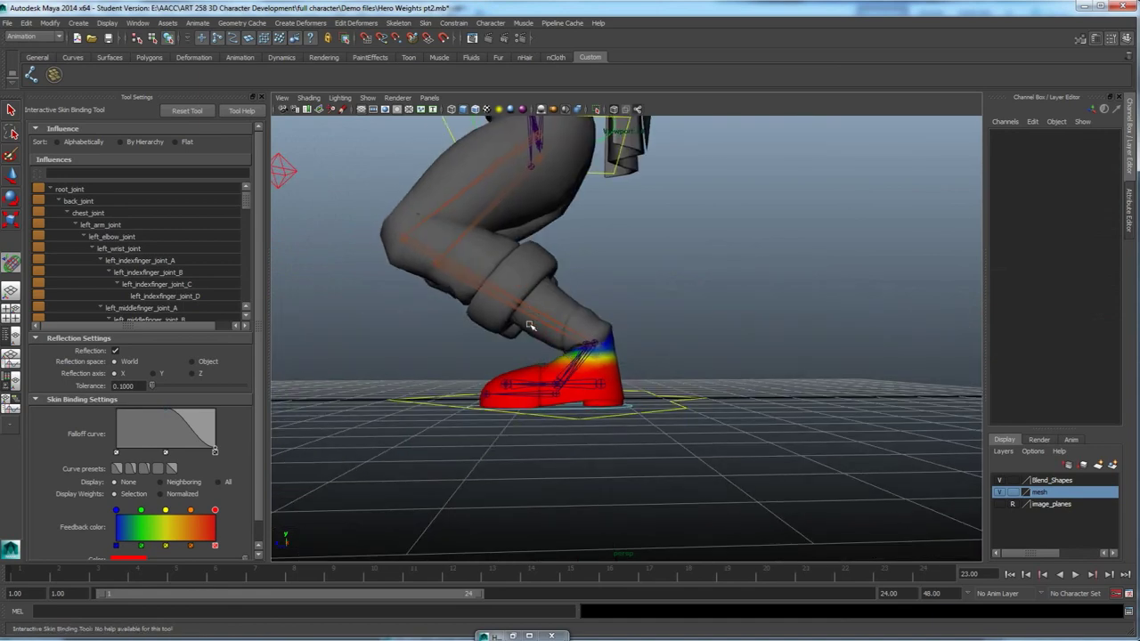
scroll(471, 298, "down", 3)
left_click_drag(476, 314, 553, 304, "alt")
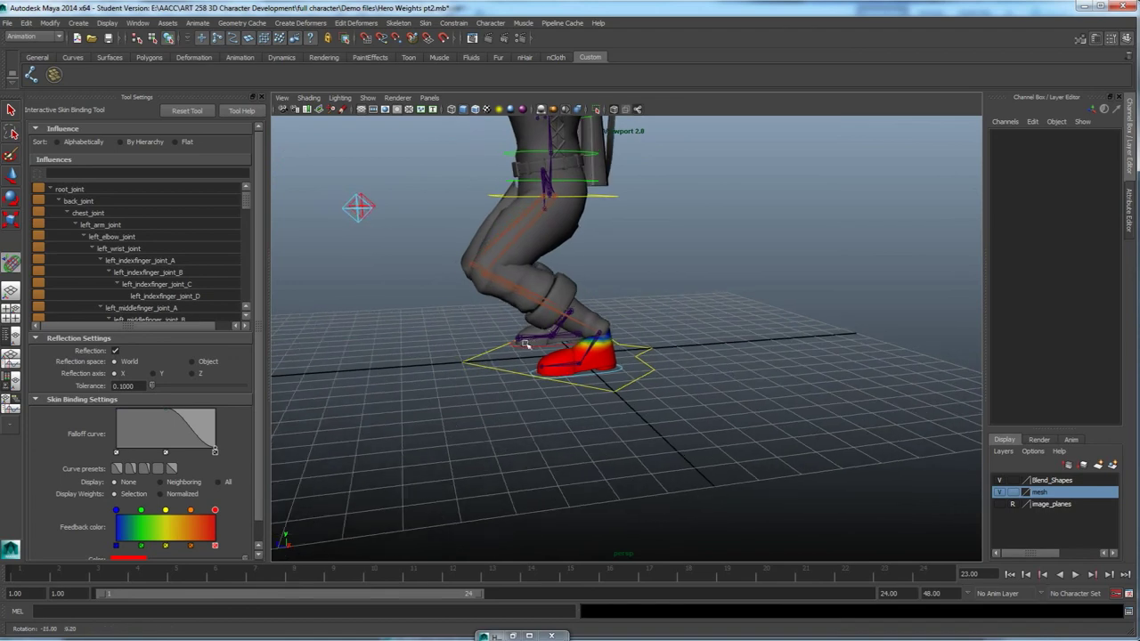
Return root_control to its rest position by setting Translate X, Y and Z to 0.
left_click_drag(562, 357, 532, 351, "alt")
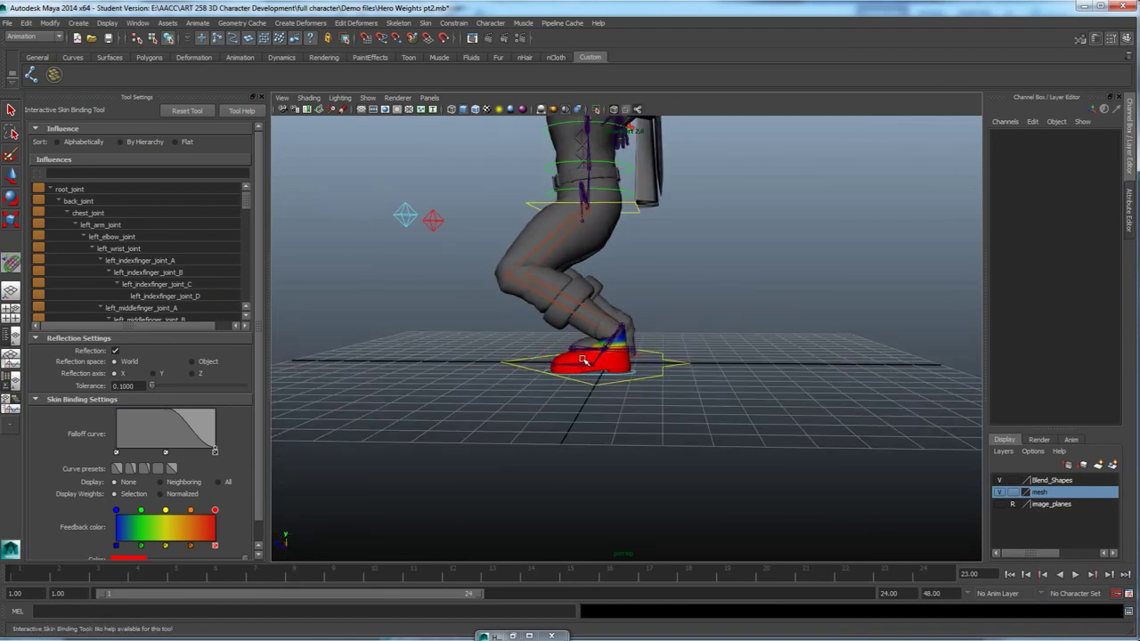
mouse_move(566, 339)
left_mouse_down("alt")
mouse_move(615, 360)
mouse_move(611, 377)
mouse_move(670, 380)
mouse_move(611, 403)
mouse_move(585, 335)
left_mouse_up("alt")
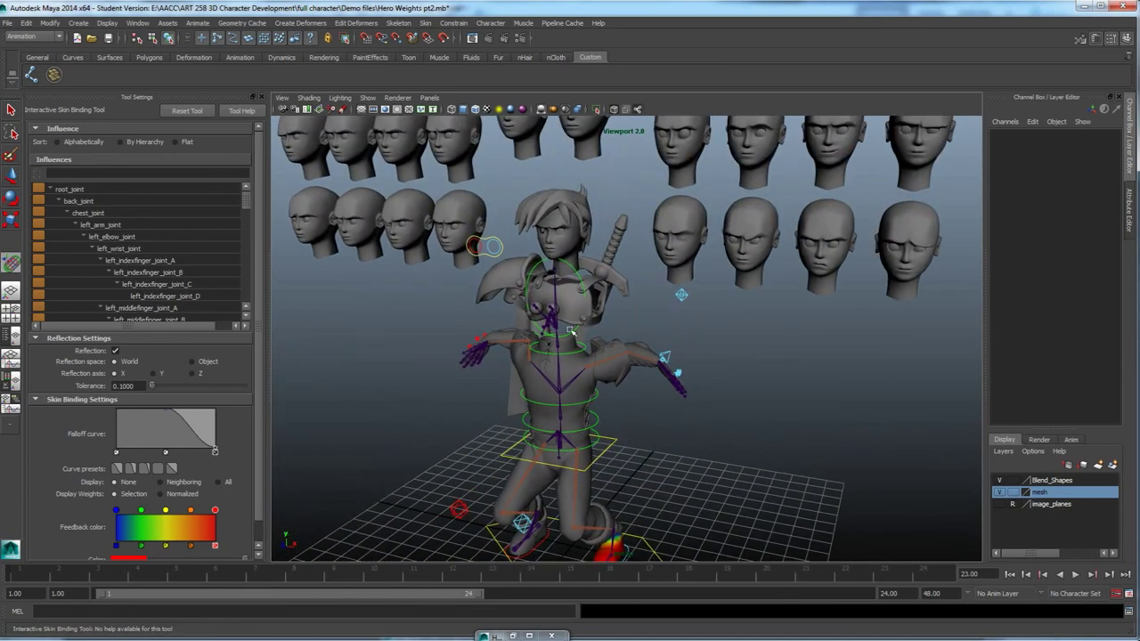
left_click(612, 442)
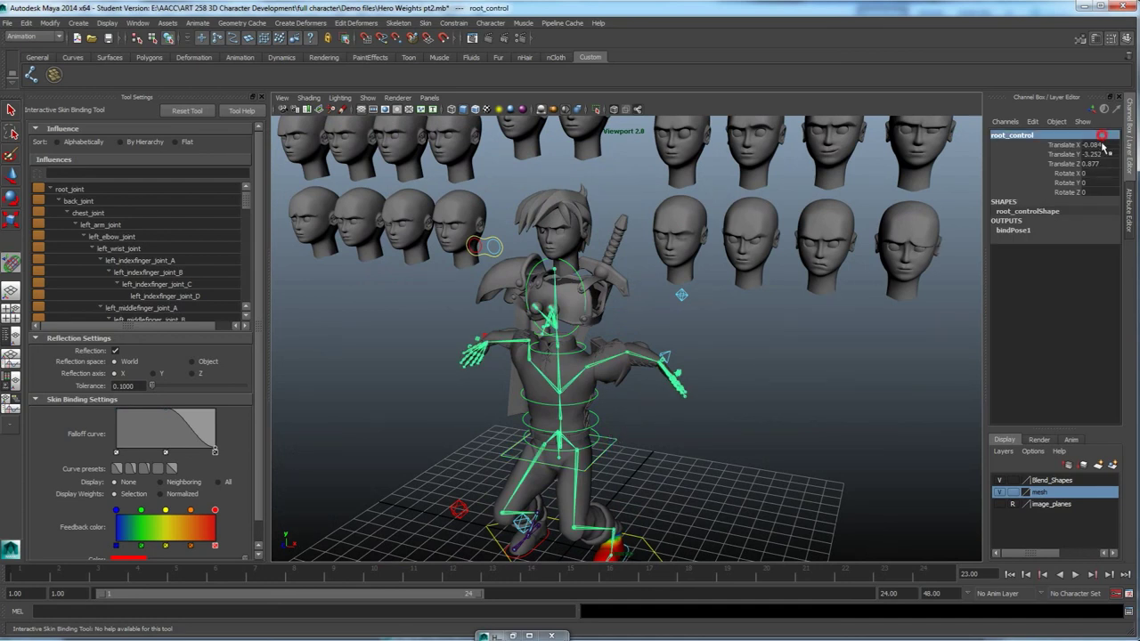
left_click_drag(1105, 145, 1106, 166)
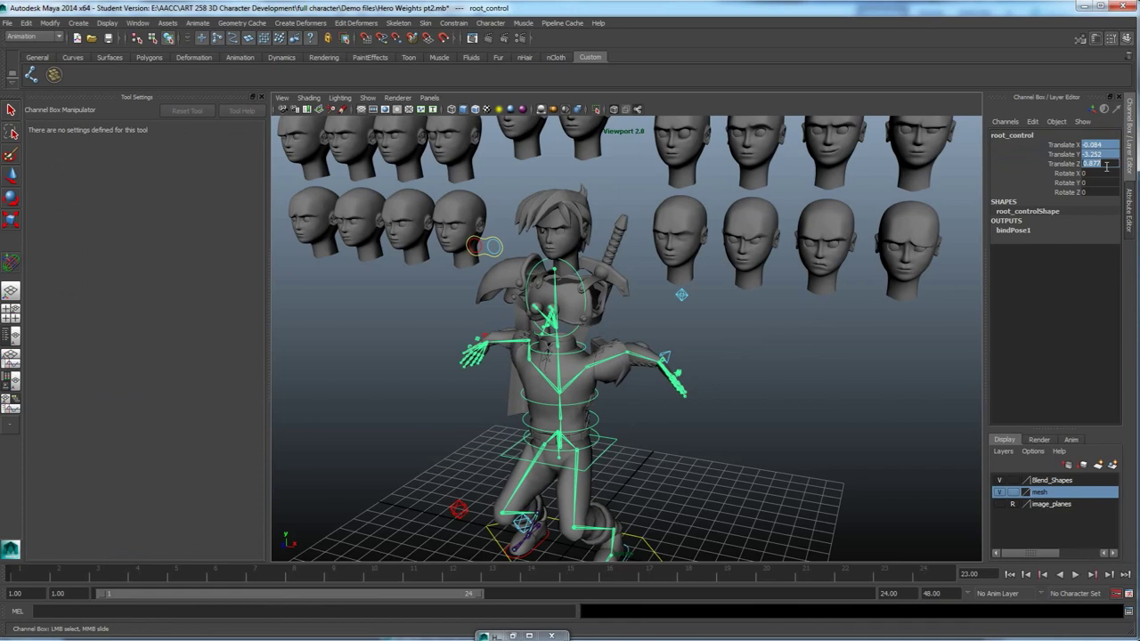
type("0")
key("Return")
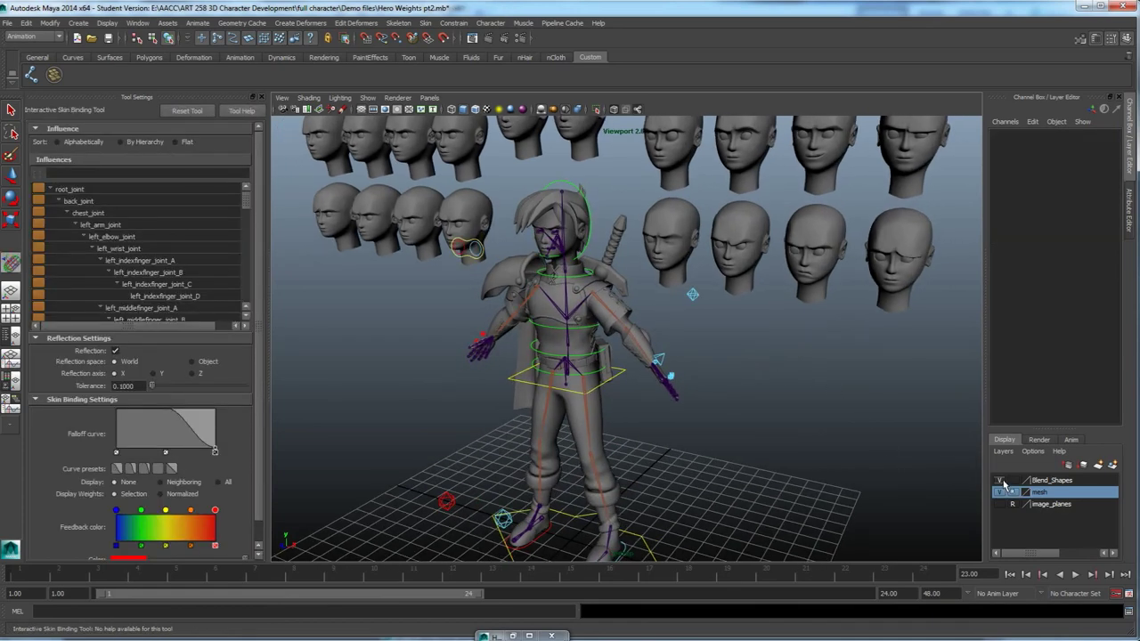
Hide the Blend_Shapes layer so only the hero remains in view.
left_click(999, 480)
mouse_move(713, 350)
left_mouse_down("alt")
mouse_move(739, 364)
mouse_move(711, 364)
left_mouse_up("alt")
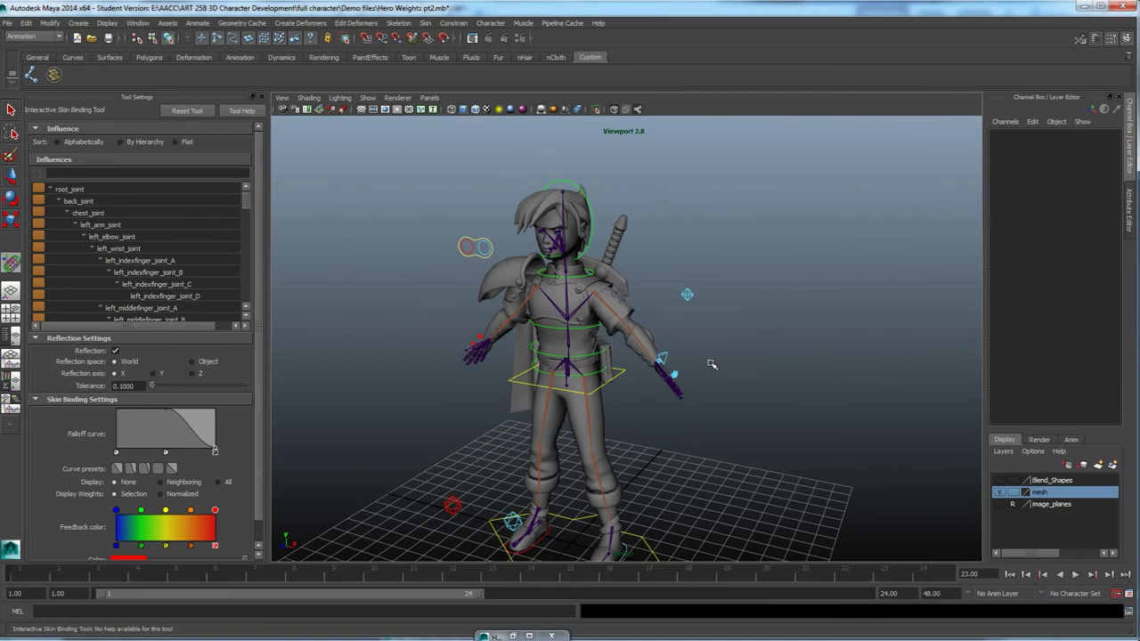
scroll(642, 383, "up", 5)
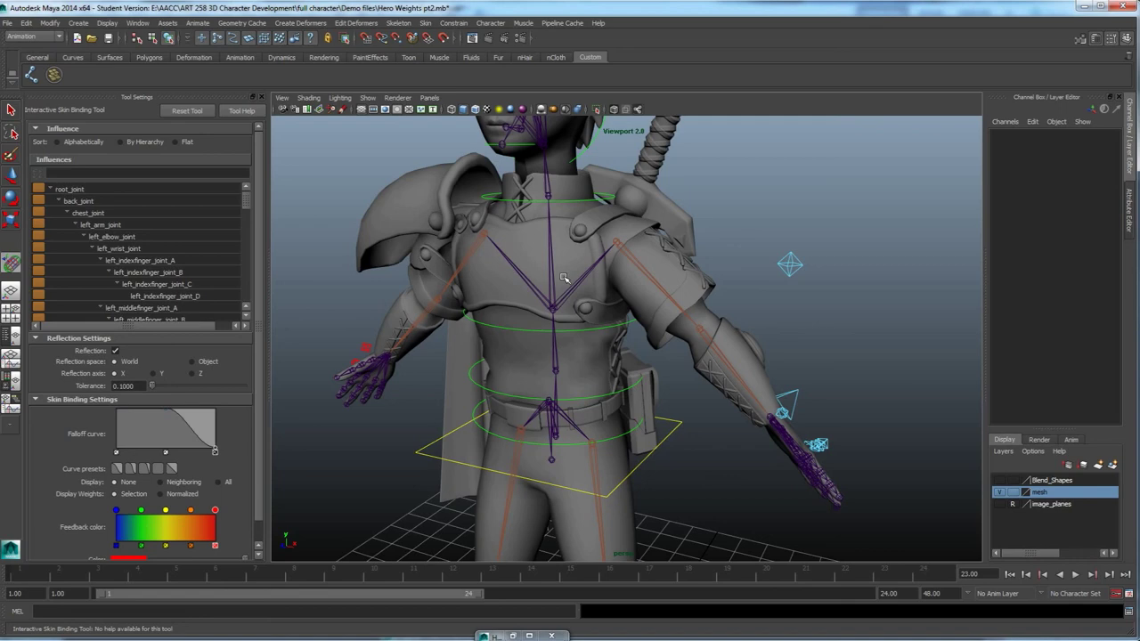
Select the head and hair meshes together with head_joint.
middle_click_drag(567, 208, 617, 295, "alt")
middle_click_drag(652, 256, 664, 321, "alt")
left_click_drag(664, 320, 634, 294, "alt")
left_click(629, 253)
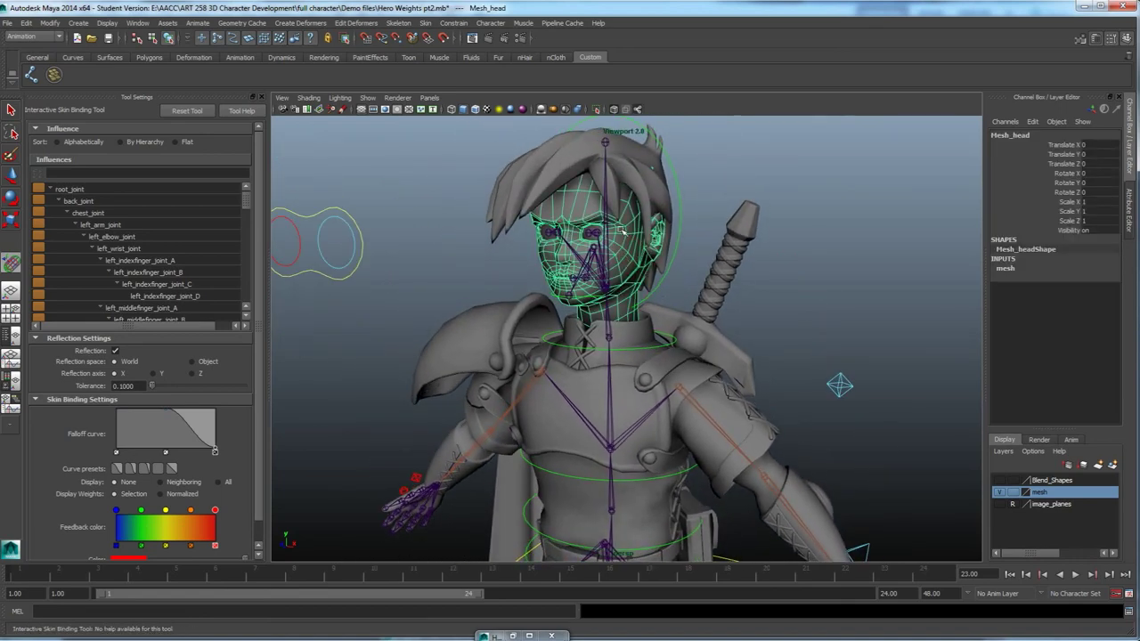
left_click(579, 166)
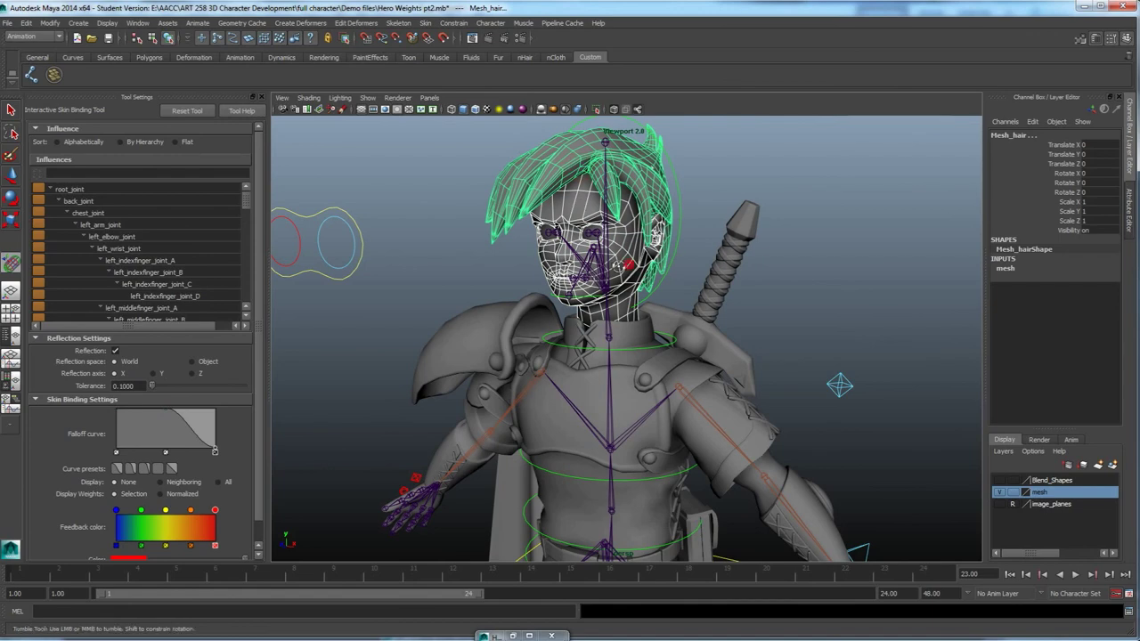
left_click_drag(630, 264, 588, 255, "alt")
left_click(585, 253)
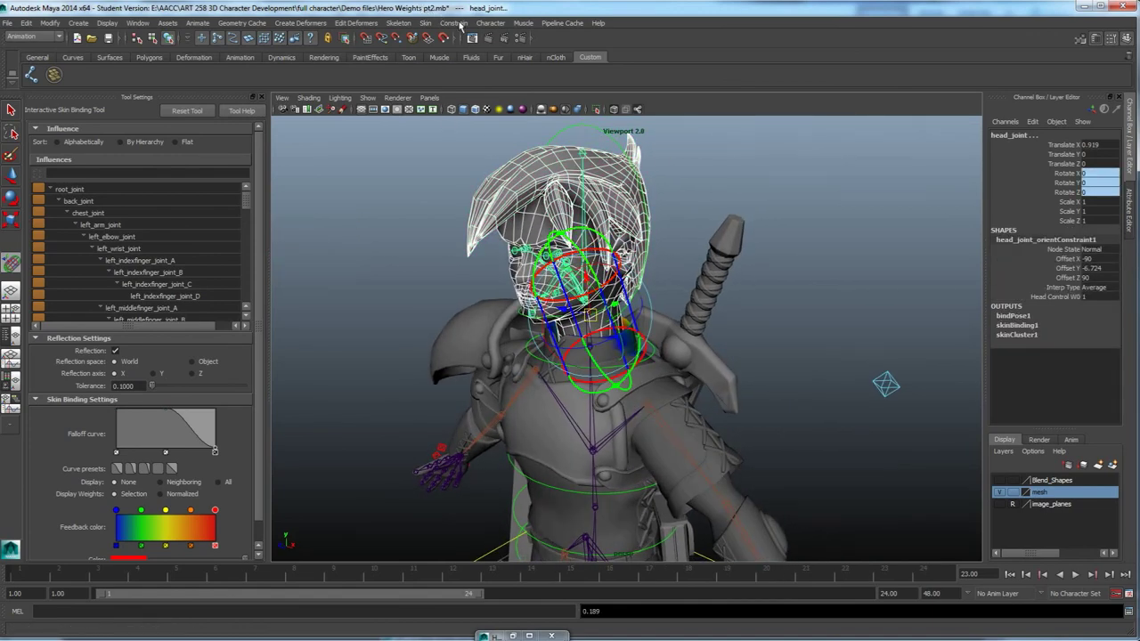
Open the Smooth Bind options and set Bind to to Selected joints.
left_click(427, 25)
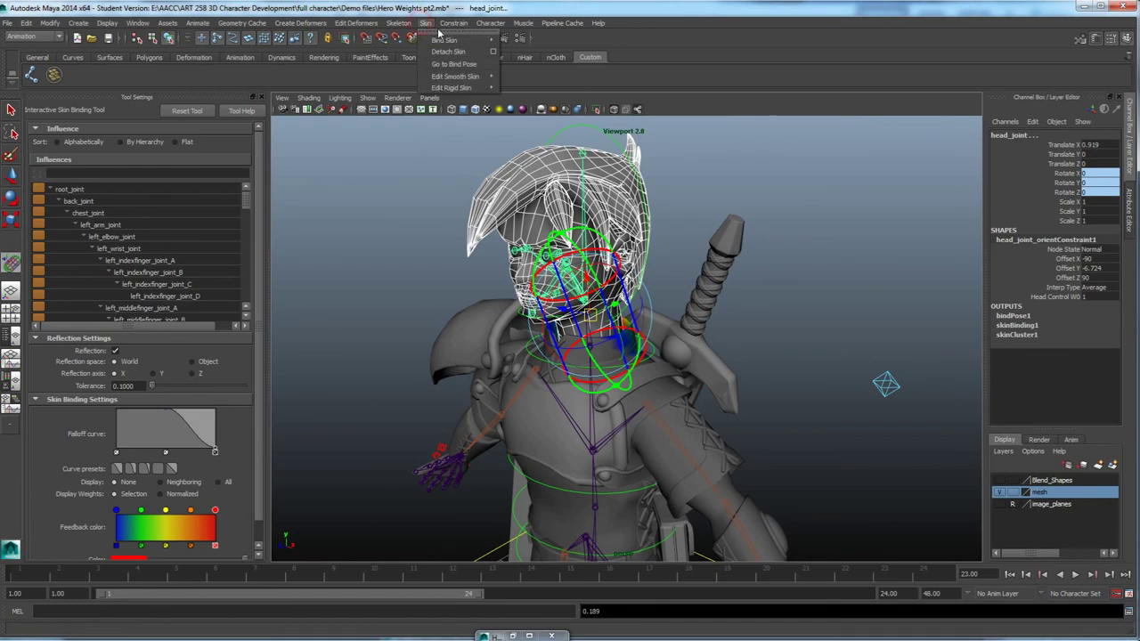
mouse_move(448, 41)
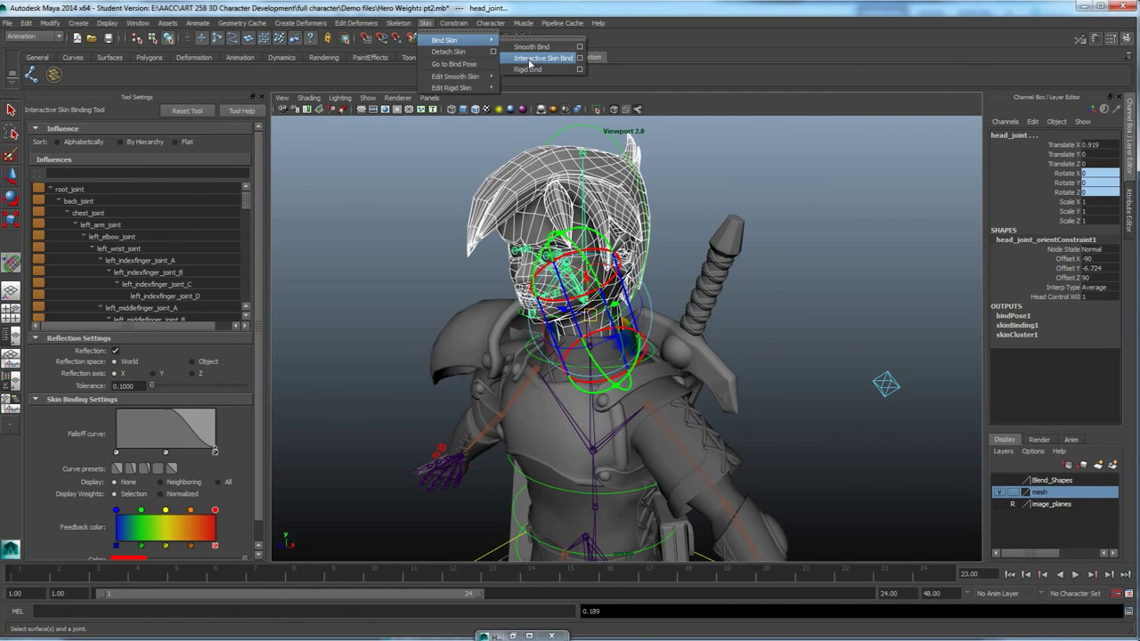
left_click(579, 48)
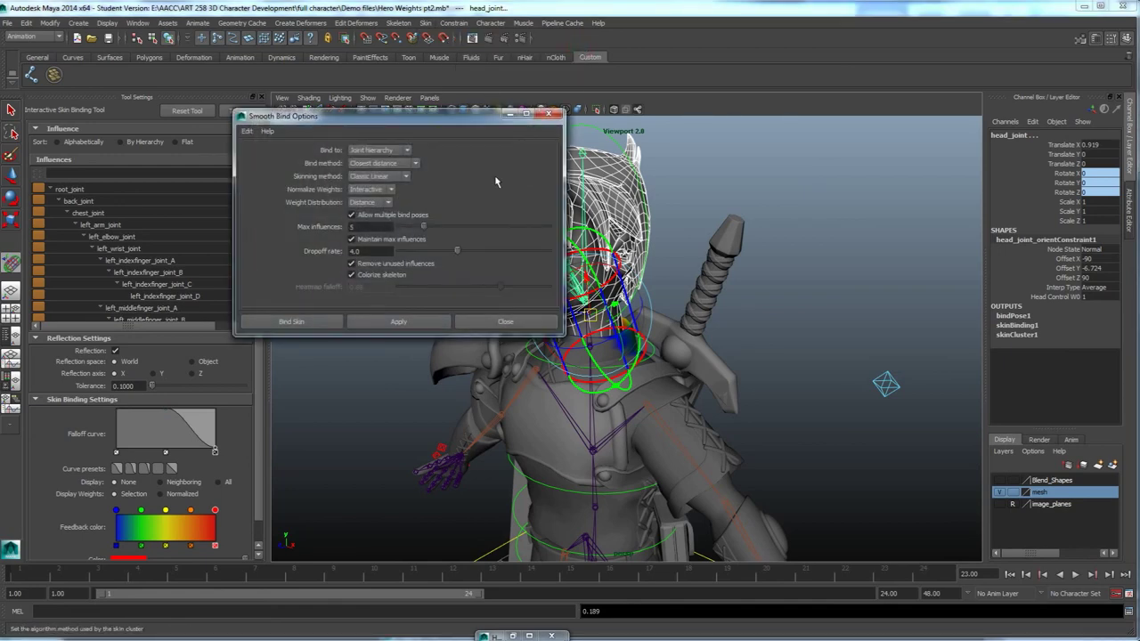
left_click(409, 152)
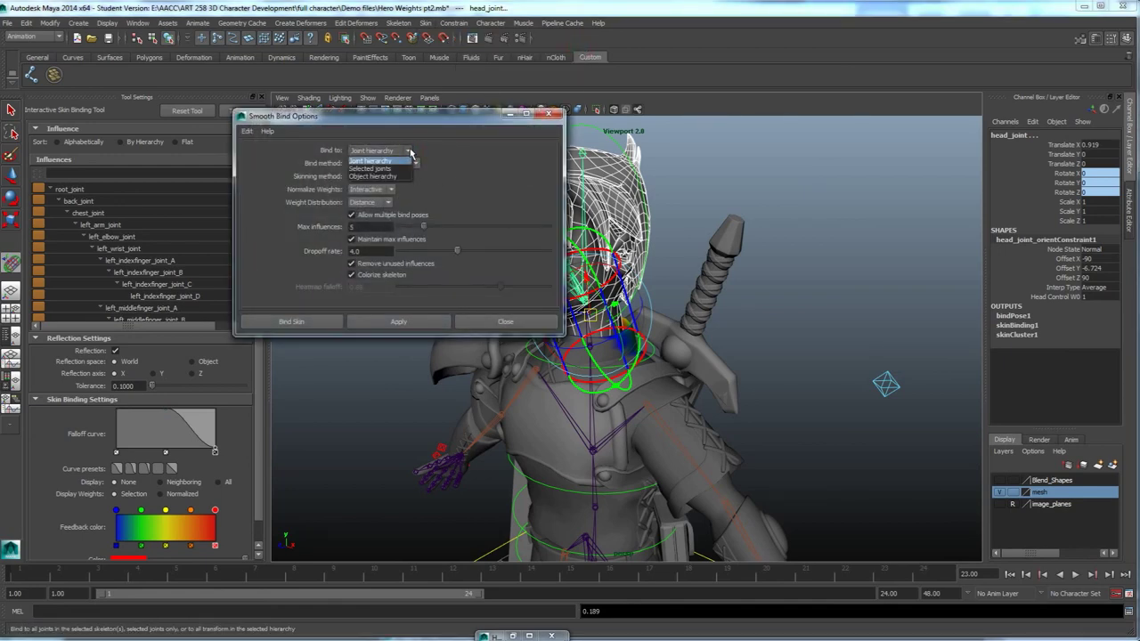
left_click(377, 169)
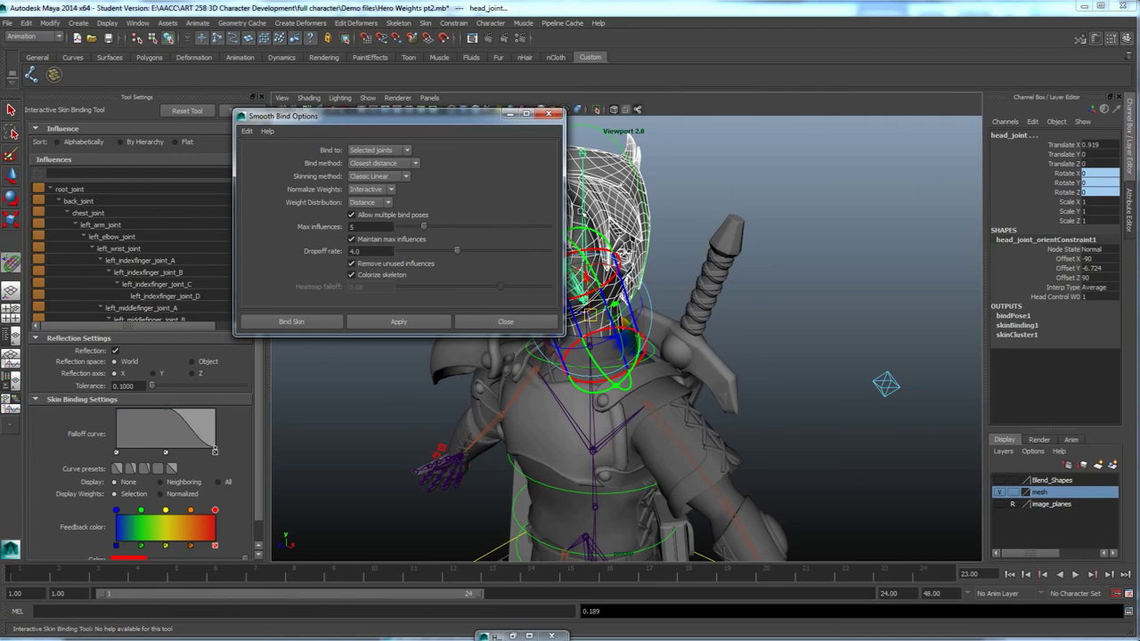
left_click_drag(474, 115, 404, 125)
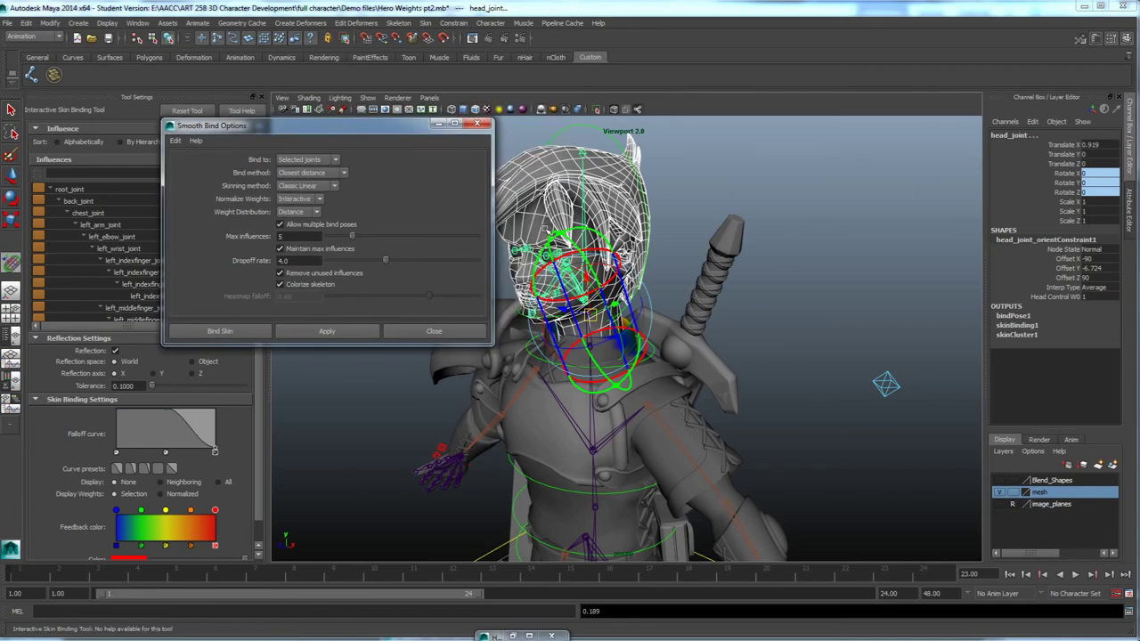
Add neck_joint to the selection and smooth-bind the head and hair meshes to the selected joints.
middle_click_drag(617, 342, 657, 299, "alt")
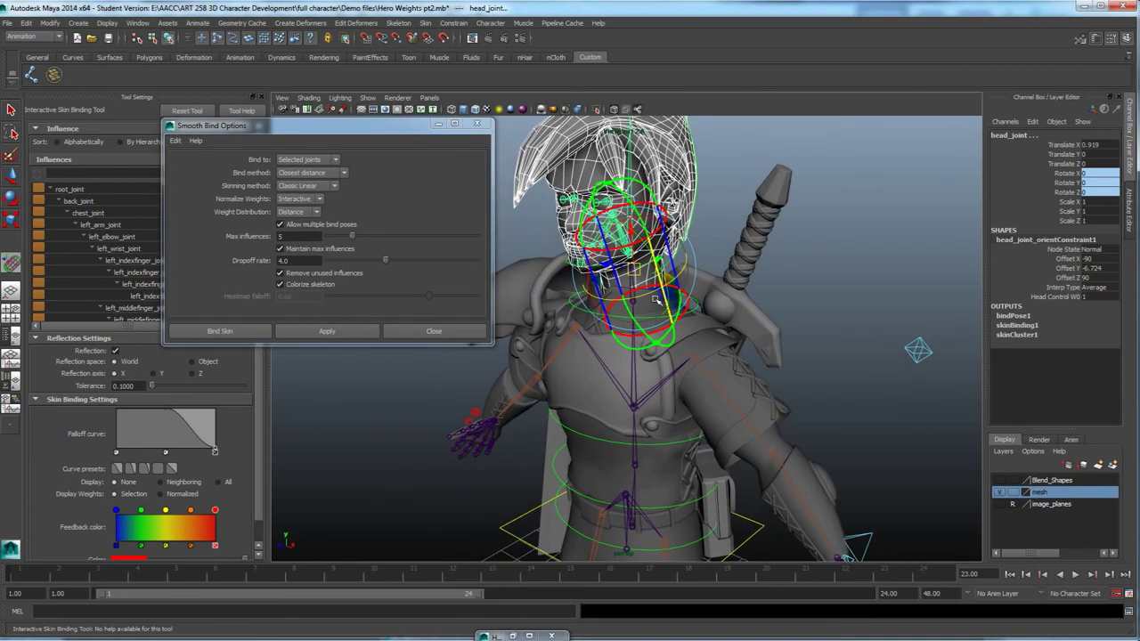
key("w")
left_click(632, 287, "shift")
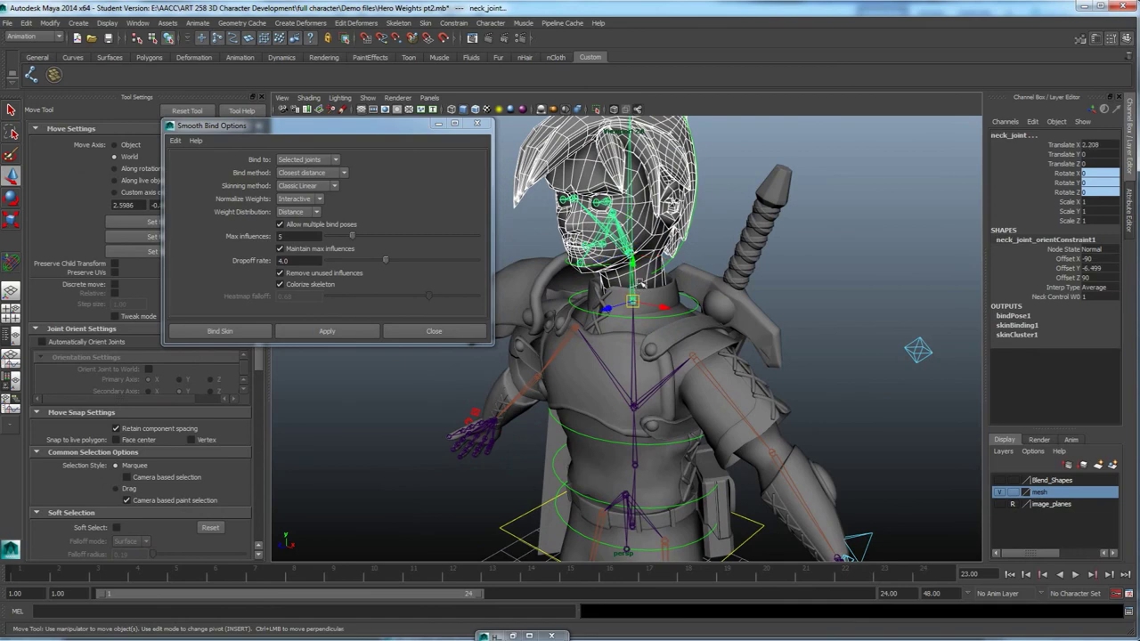
middle_click_drag(633, 288, 640, 312, "alt")
left_click_drag(641, 311, 634, 323, "alt")
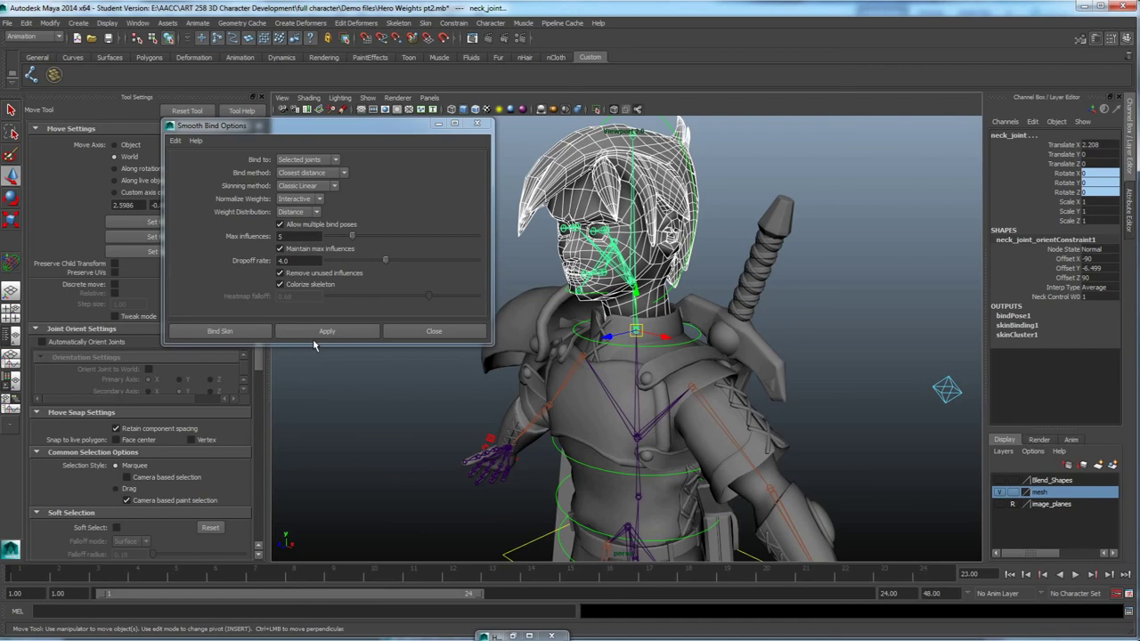
left_click(259, 339)
Rotate head_control about 53 degrees around Y to test the head and hair binding, and undo the rotation.
left_click_drag(445, 337, 445, 331, "alt")
scroll(463, 325, "up", 4)
middle_click_drag(463, 325, 430, 382, "alt")
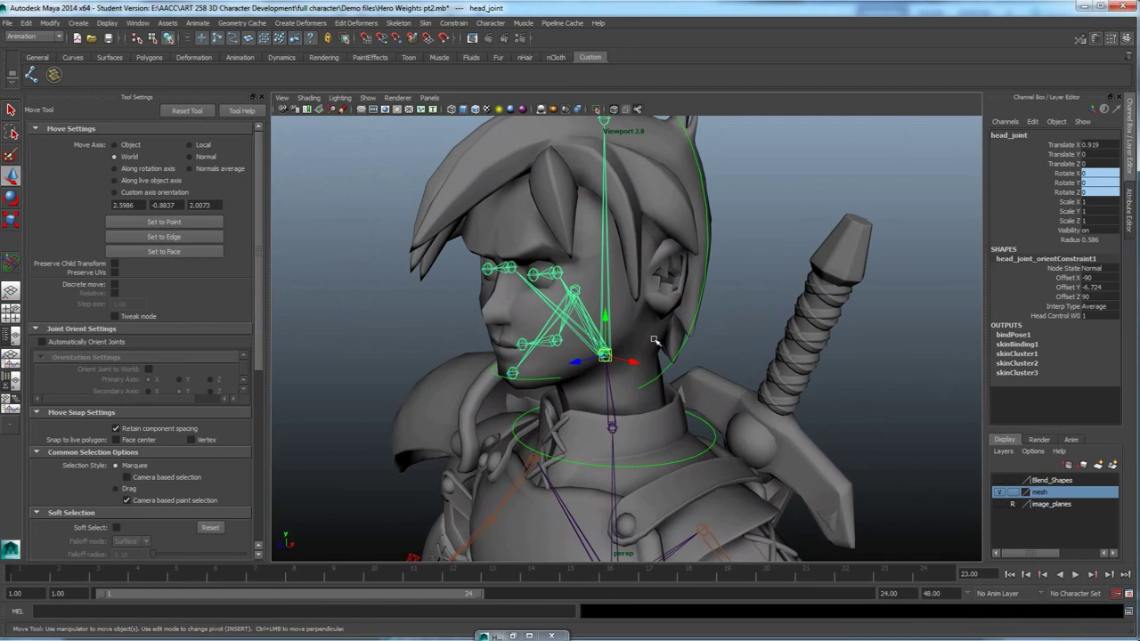
left_click(686, 341)
left_click_drag(644, 348, 602, 398, "alt")
key("e")
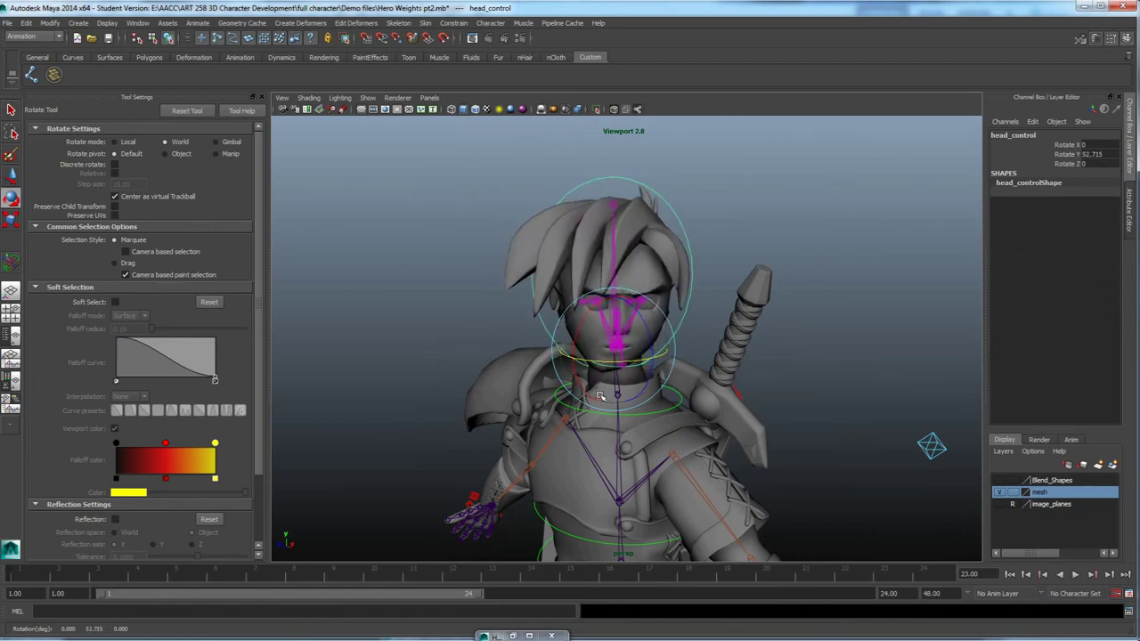
key("ctrl+z")
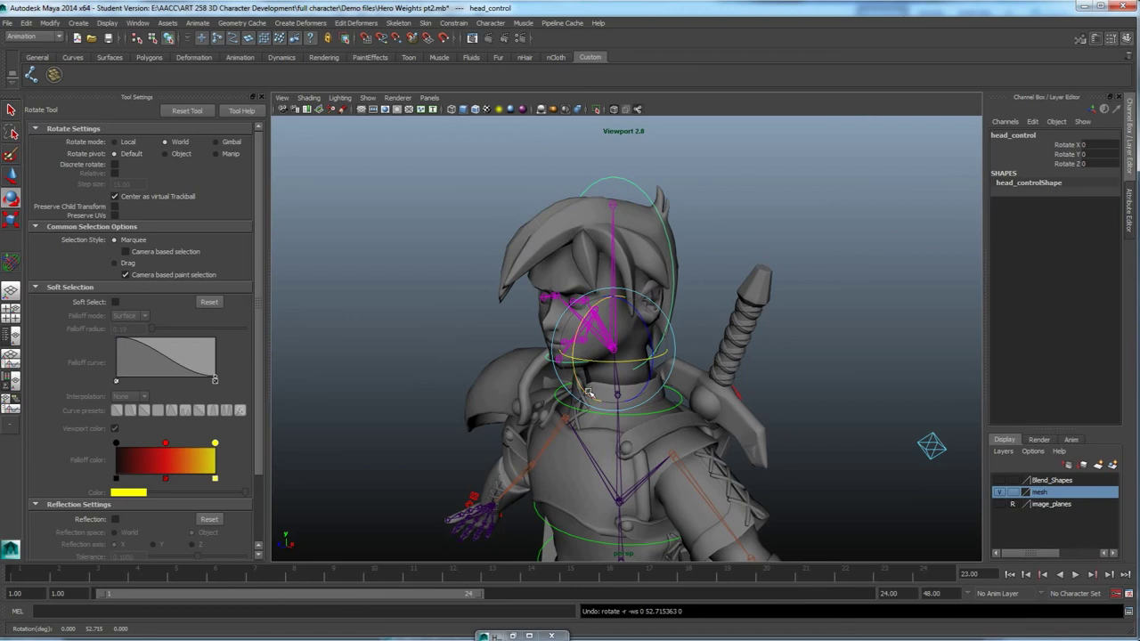
Rotate neck_control about 32 degrees around Y to test the neck deformation, and undo the rotation.
left_click(629, 414)
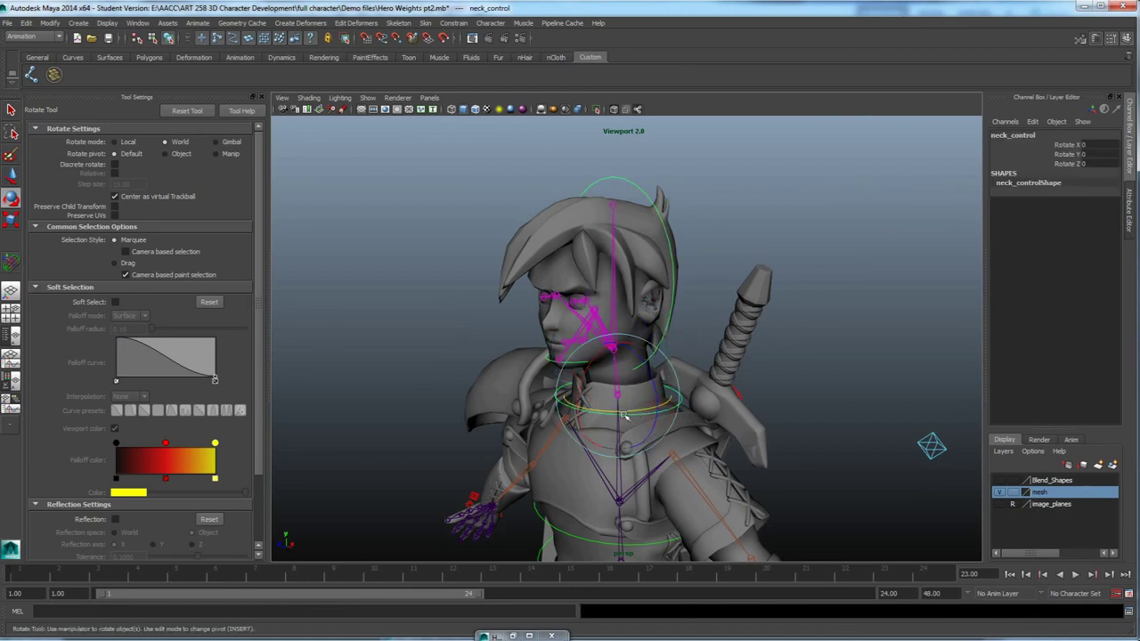
left_click_drag(621, 412, 617, 415)
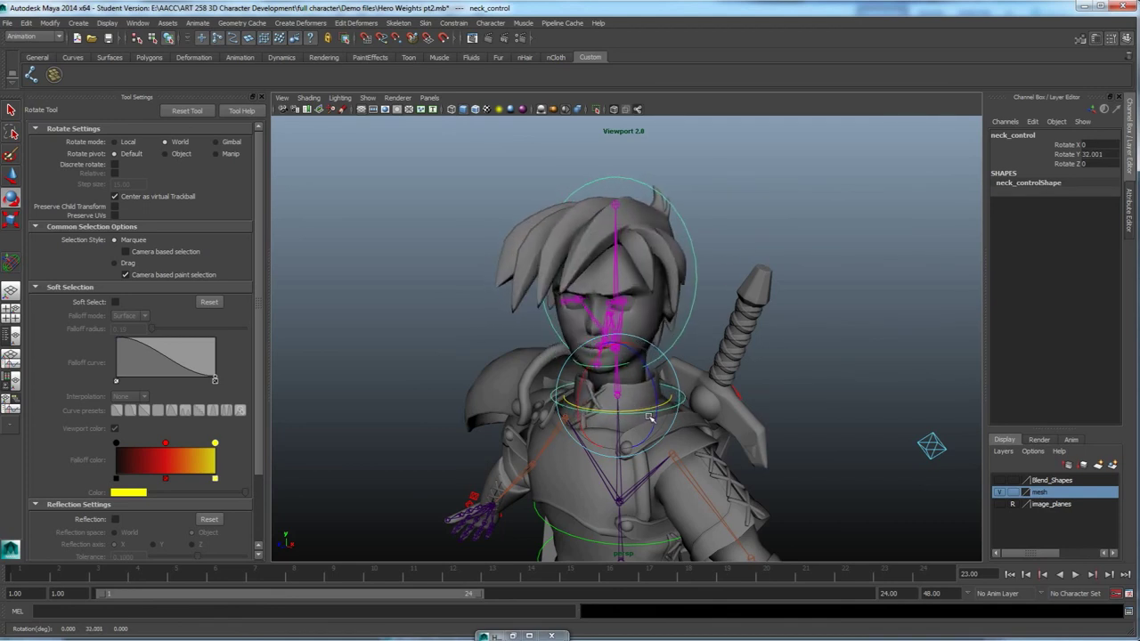
key("ctrl+z")
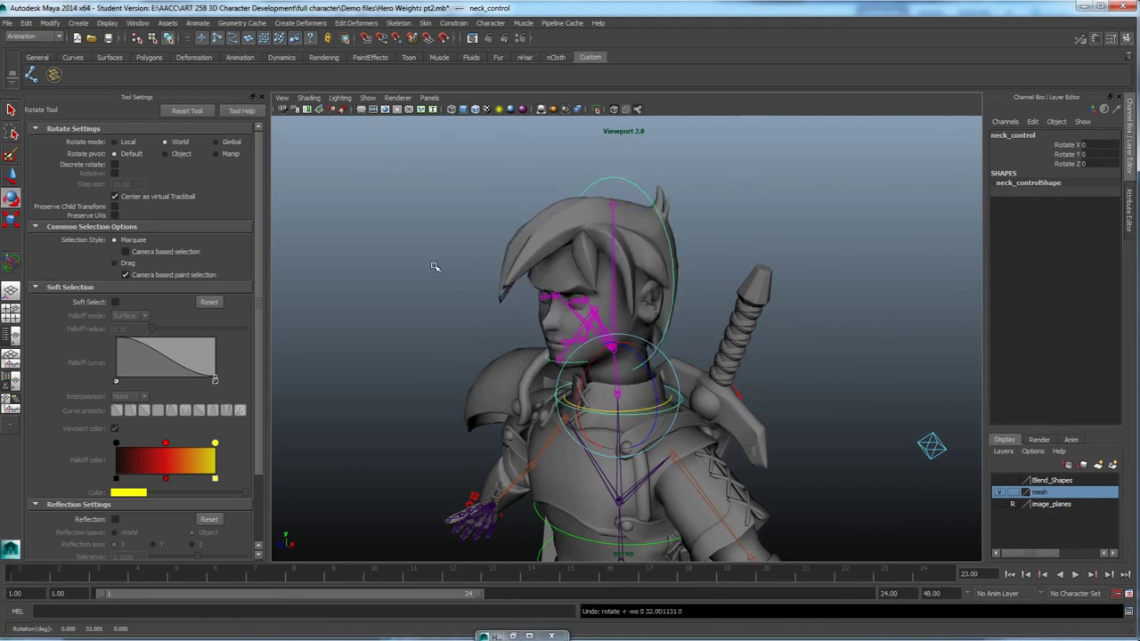
Examine the bound Mesh_head up close, checking its polygon density and input history.
scroll(434, 255, "up", 5)
scroll(429, 252, "down", 5)
left_click_drag(436, 267, 537, 273, "alt")
scroll(538, 272, "up", 5)
middle_click_drag(538, 262, 531, 289, "alt")
left_click(571, 234)
scroll(552, 261, "down", 3)
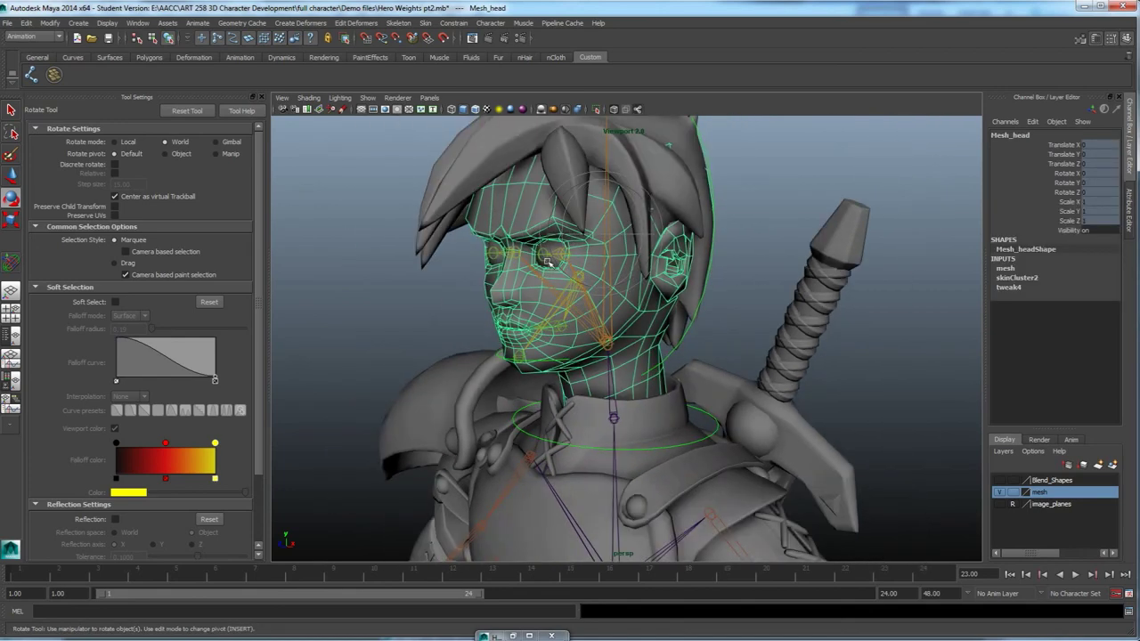
left_click_drag(543, 261, 553, 263, "alt")
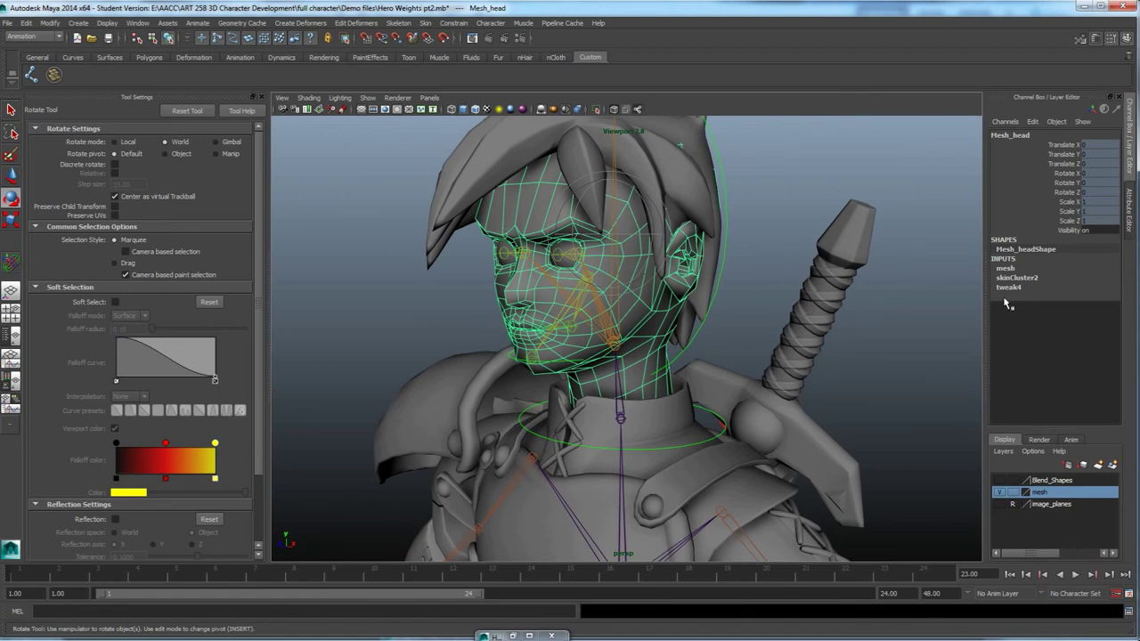
mouse_move(645, 331)
left_mouse_down("alt")
mouse_move(625, 328)
mouse_move(633, 335)
left_mouse_up("alt")
left_click(717, 258)
Switch to the Polygons menu set and apply Smooth to Mesh_head.
left_click_drag(689, 261, 606, 228, "alt")
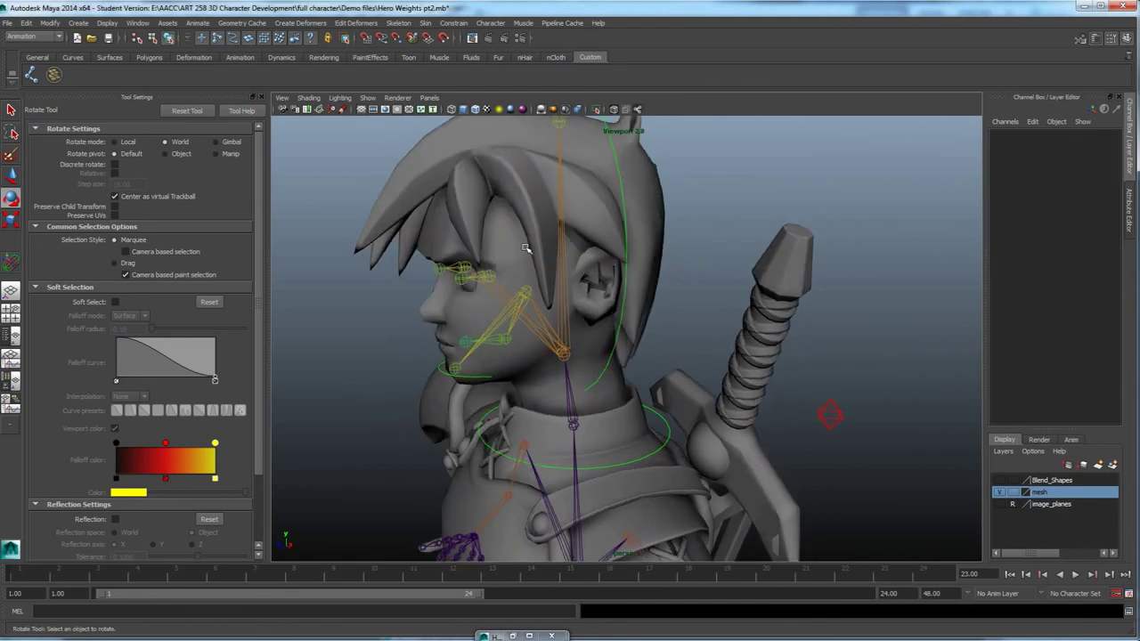
left_click(607, 228)
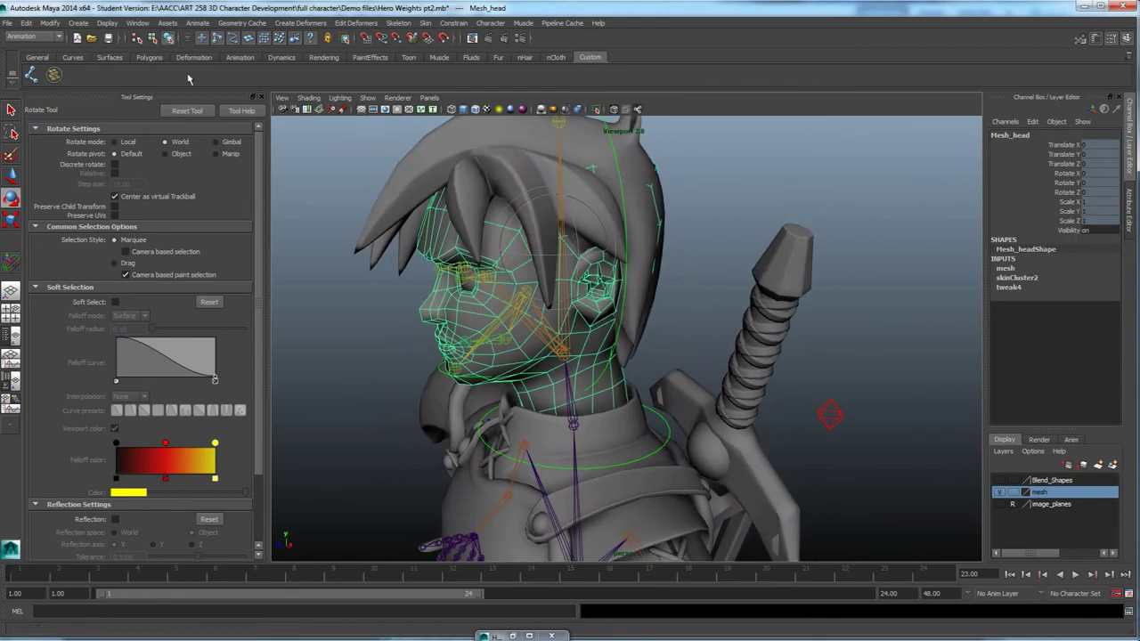
left_click(50, 23)
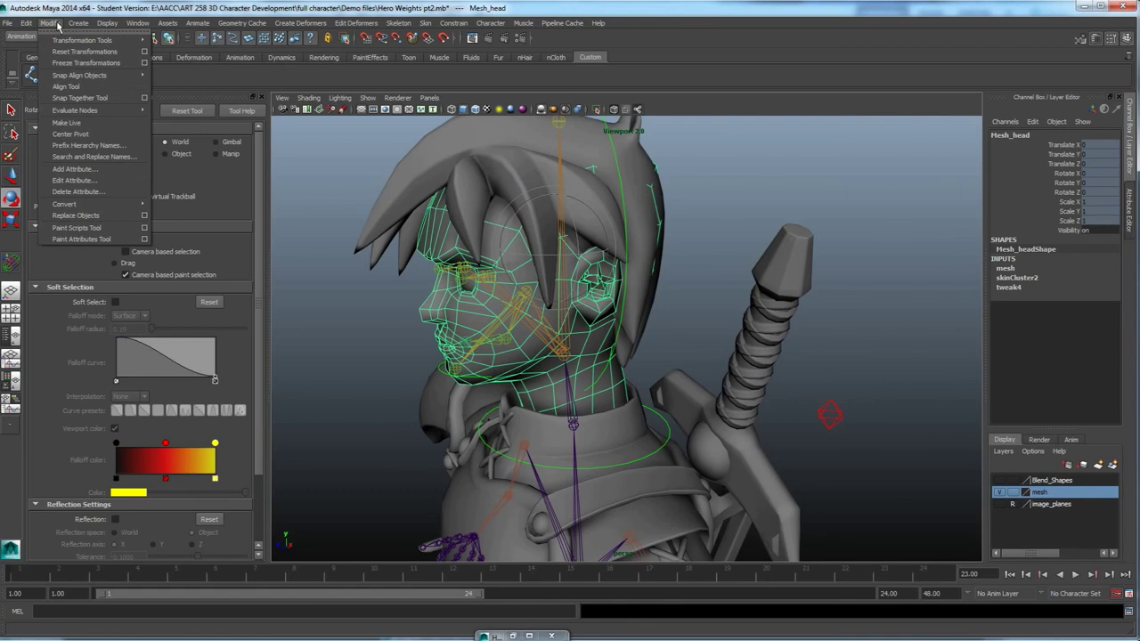
left_click(36, 37)
left_click(36, 36)
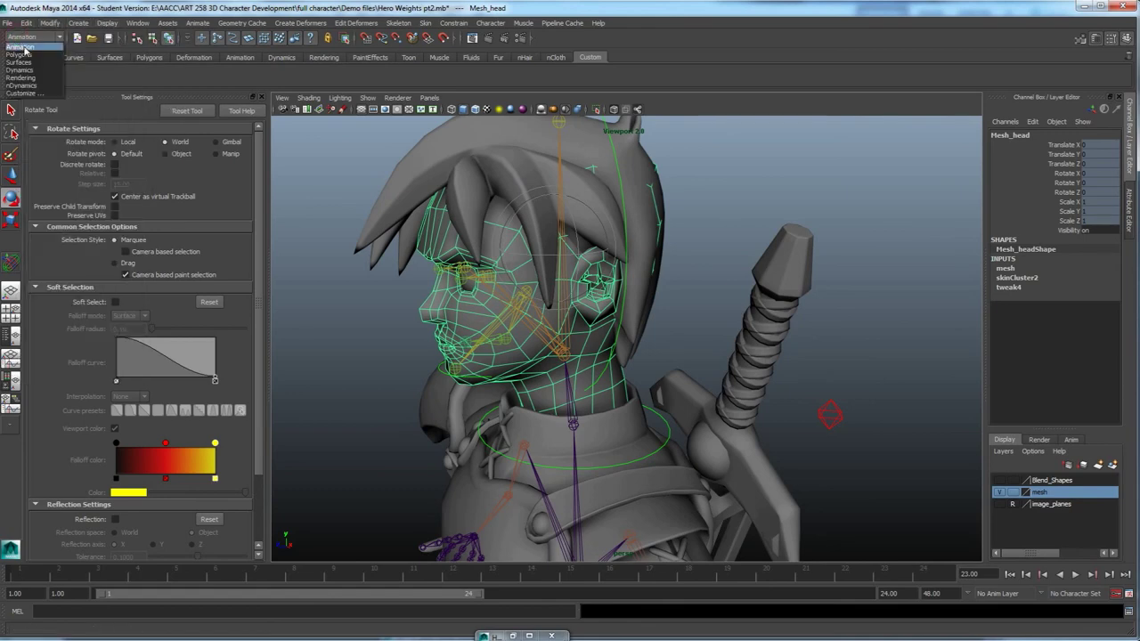
left_click(21, 54)
left_click(218, 23)
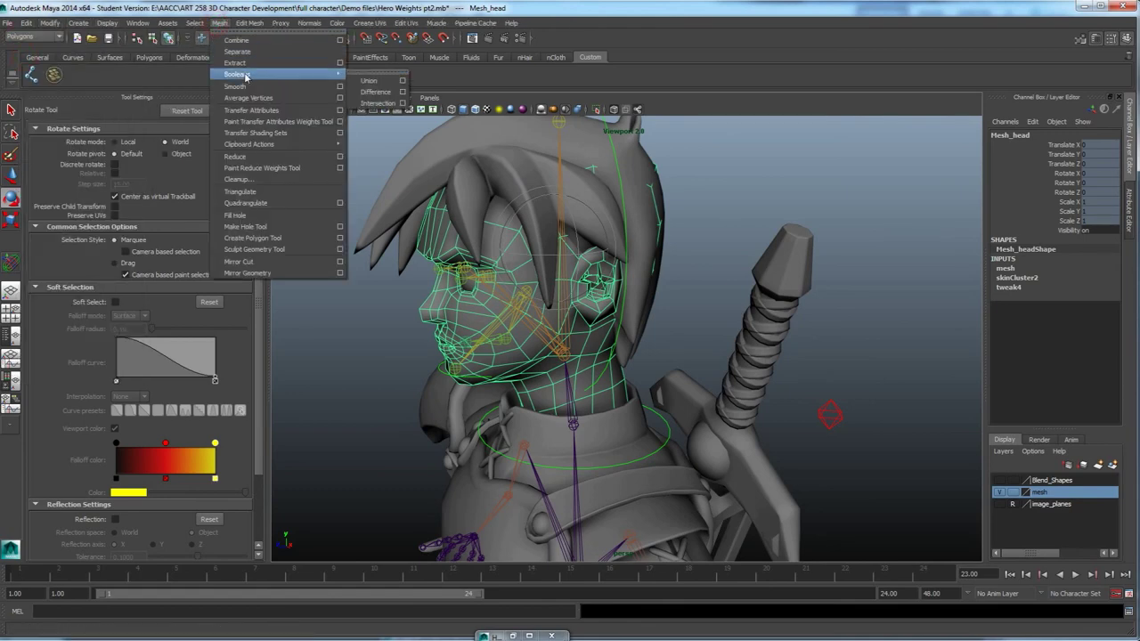
left_click(250, 93)
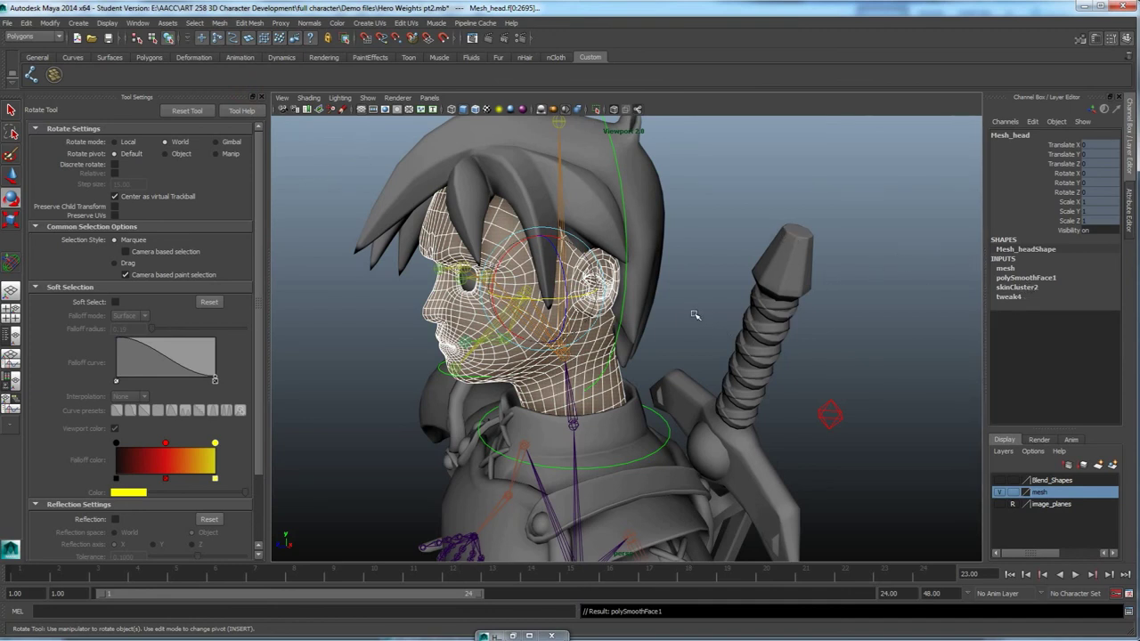
Deselect and reselect Mesh_head to inspect the smoothed surface and its input history.
left_click(693, 341)
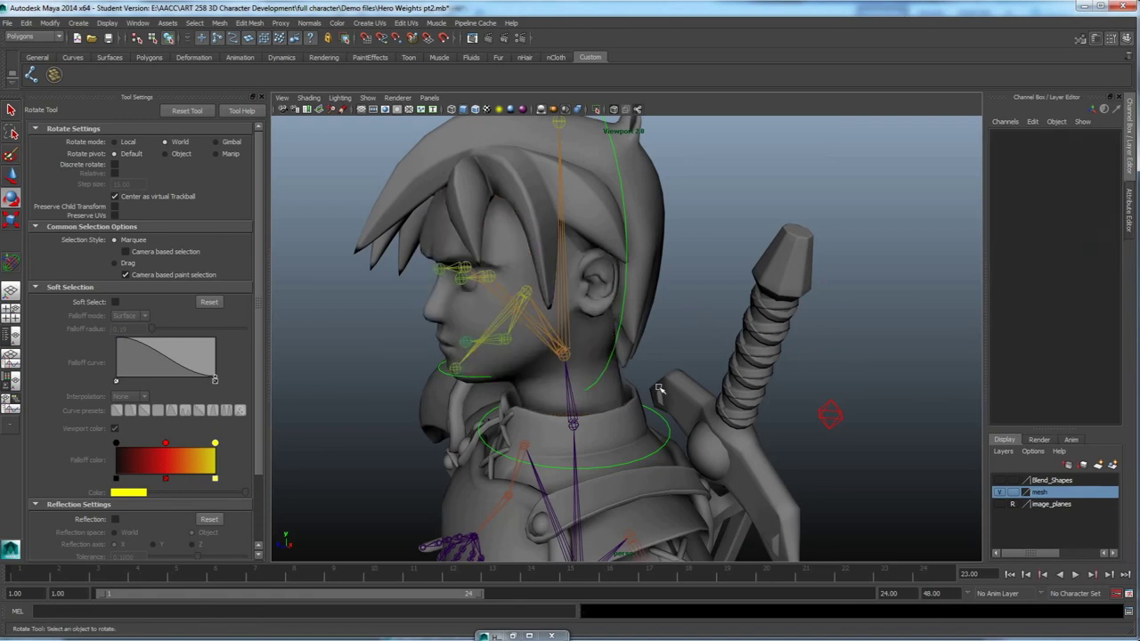
left_click(587, 358)
left_click_drag(588, 358, 598, 375, "alt")
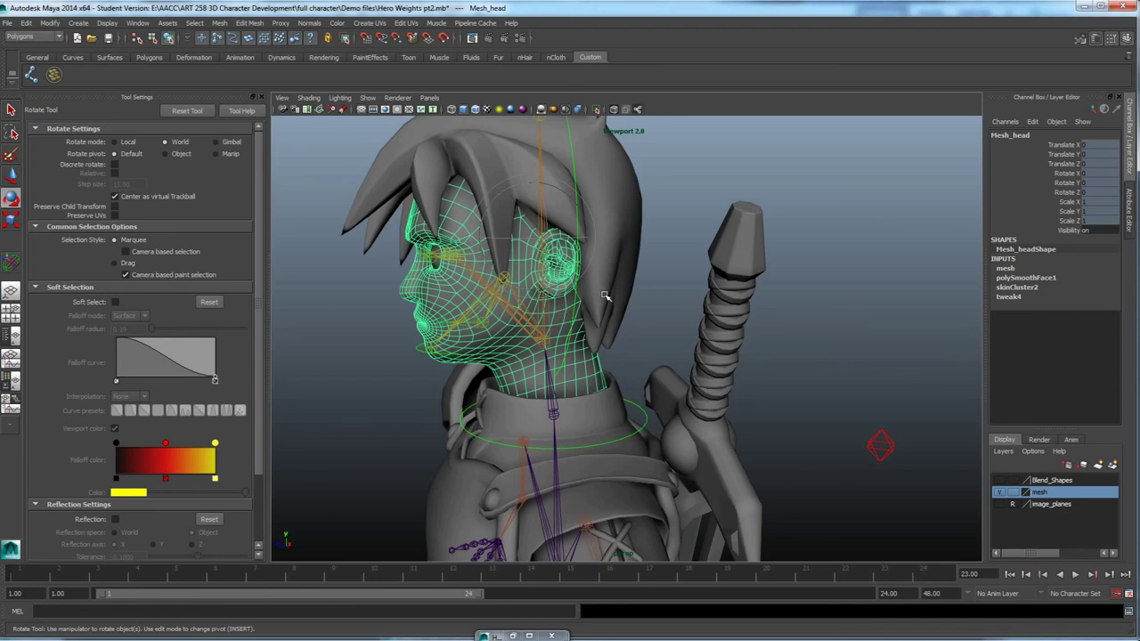
Set the Divisions of polySmoothFace1 on Mesh_head to 0 to compare the unsmoothed mesh, return it to 1, and deselect.
left_click(1025, 280)
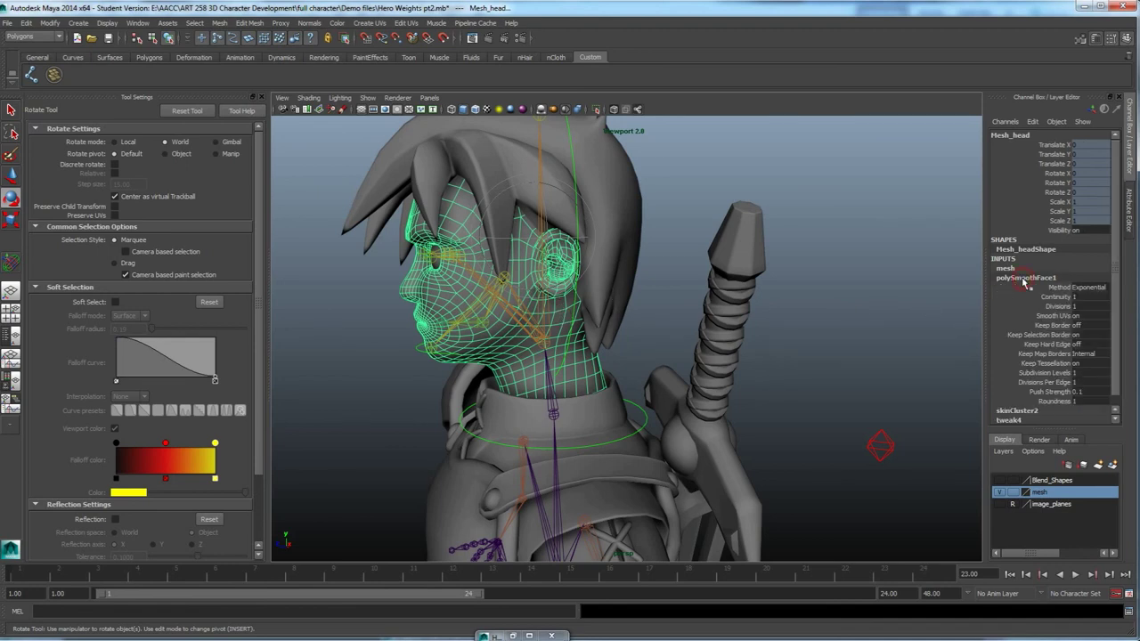
left_click(1080, 307)
type("0")
key("Return")
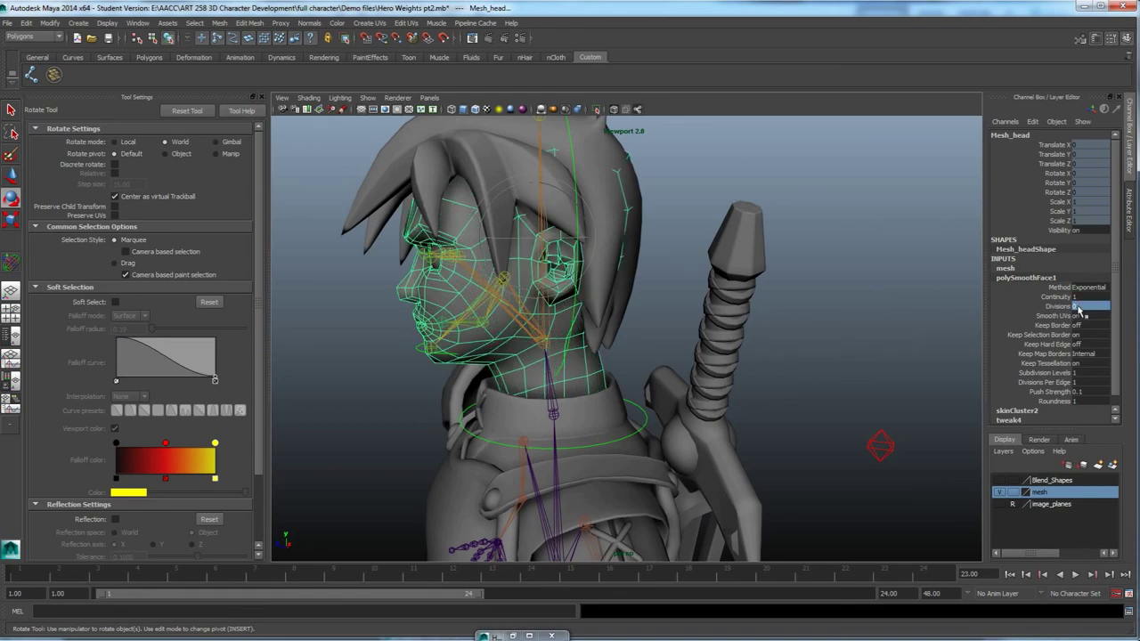
left_click_drag(473, 309, 555, 316, "alt")
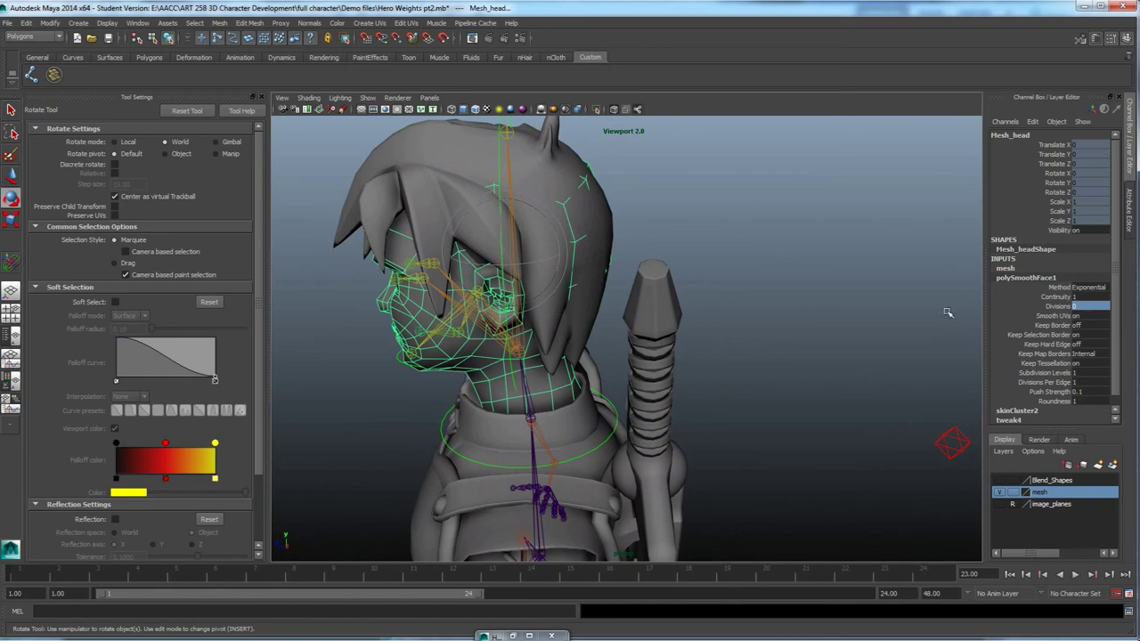
left_click(1078, 306)
type("1")
key("Return")
left_click(860, 282)
Rotate head_control around Y to both sides, about 52.5 and -27.7 degrees, to test the smoothed neck's deformation.
left_click_drag(656, 313, 606, 345, "alt")
left_click(626, 326)
left_click_drag(607, 348, 533, 337, "alt")
middle_click_drag(549, 335, 591, 361, "alt")
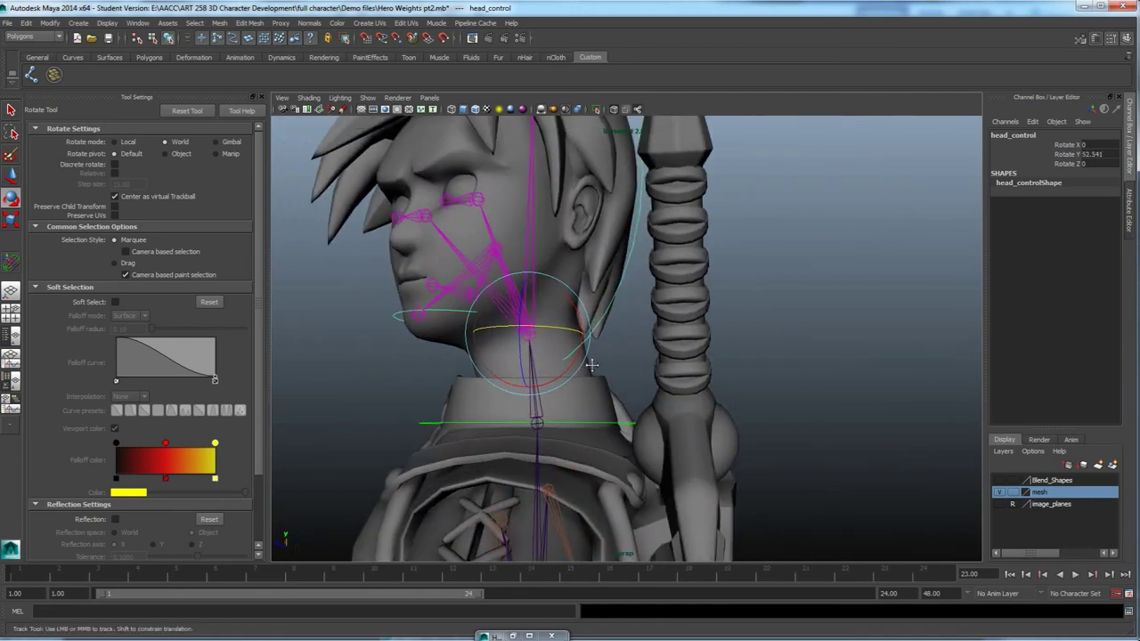
scroll(583, 362, "down", 3)
left_click_drag(576, 364, 622, 381, "alt")
scroll(643, 354, "up", 5)
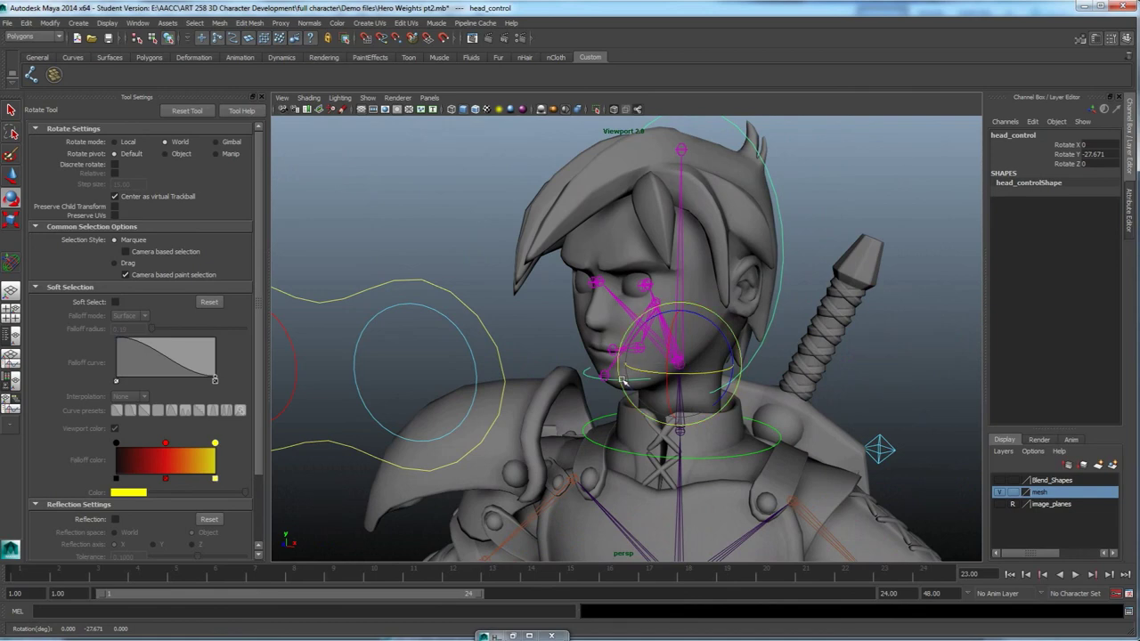
Undo the head_control test rotations.
key("ctrl+z")
key("ctrl+z")
key("ctrl+z")
key("ctrl+z")
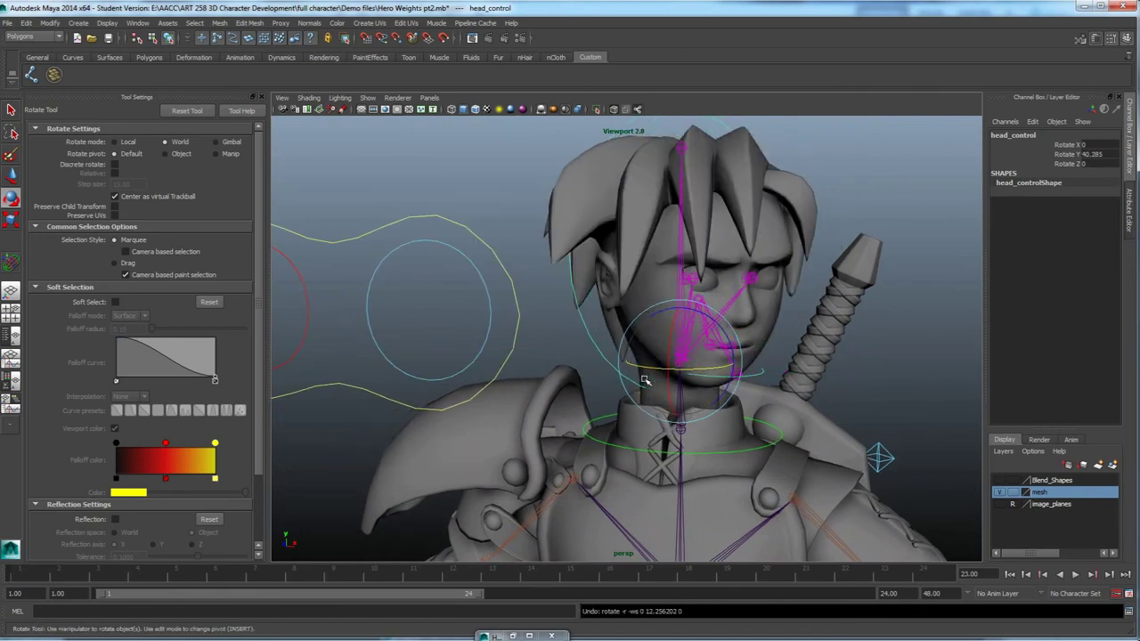
key("ctrl+z")
key("ctrl+z")
Select Mesh_head and open the Component Editor on its Smooth Skins weights.
left_click(722, 284)
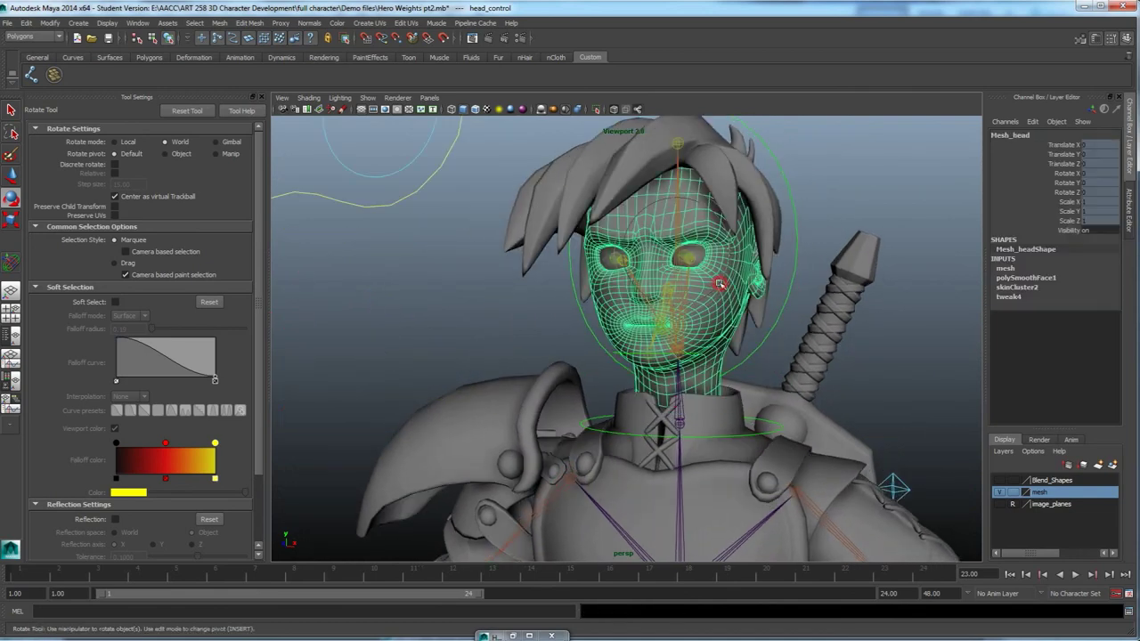
scroll(729, 277, "down", 5)
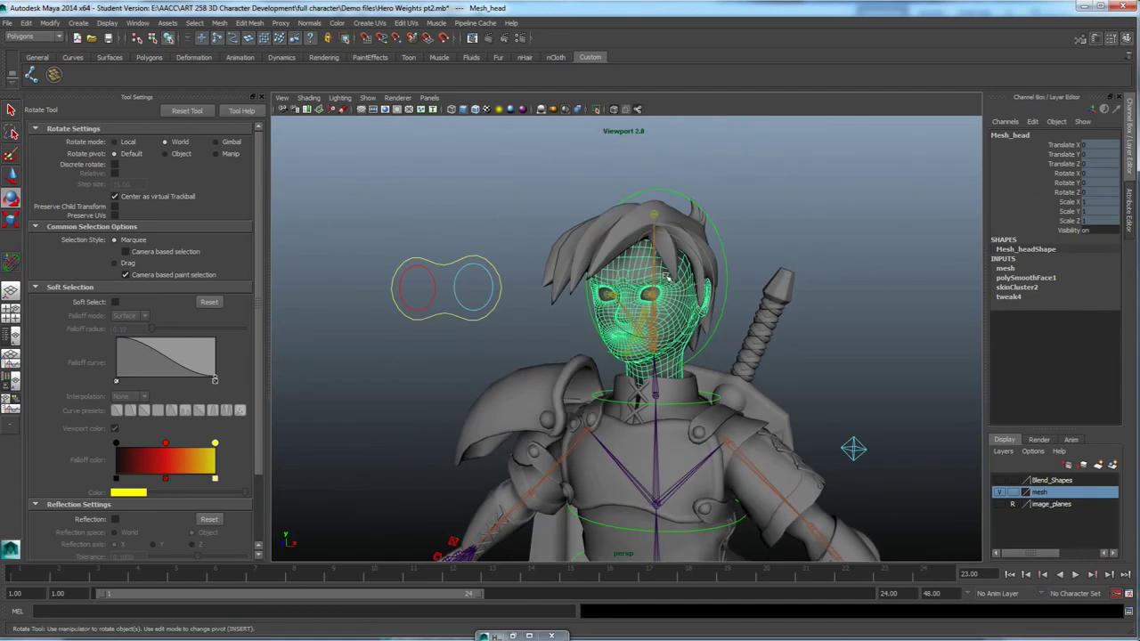
left_click(138, 23)
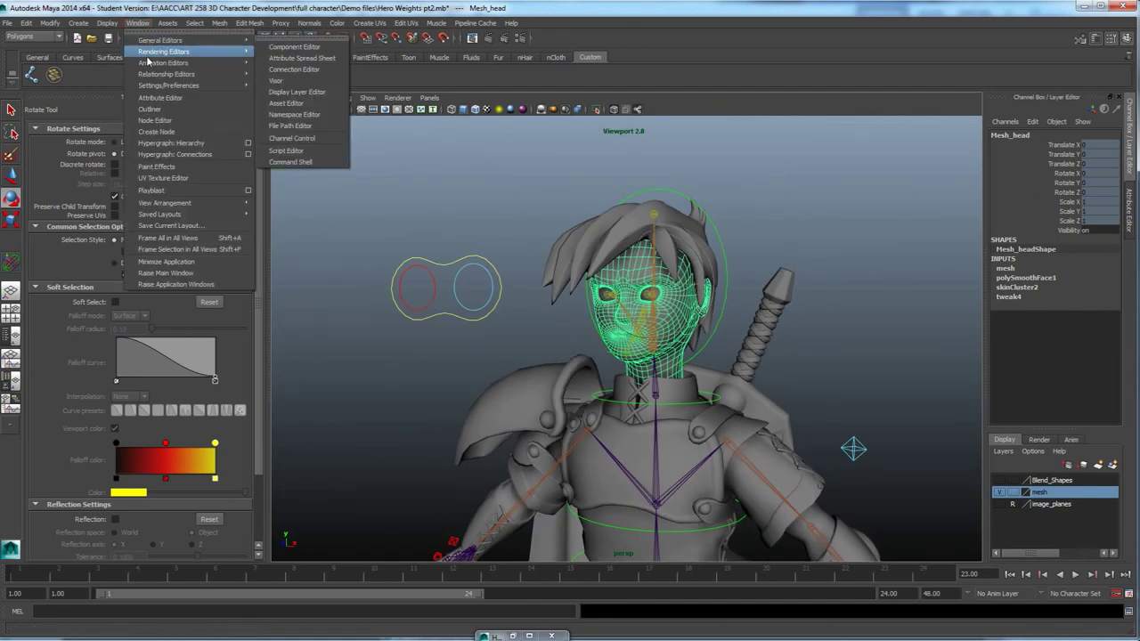
left_click(294, 47)
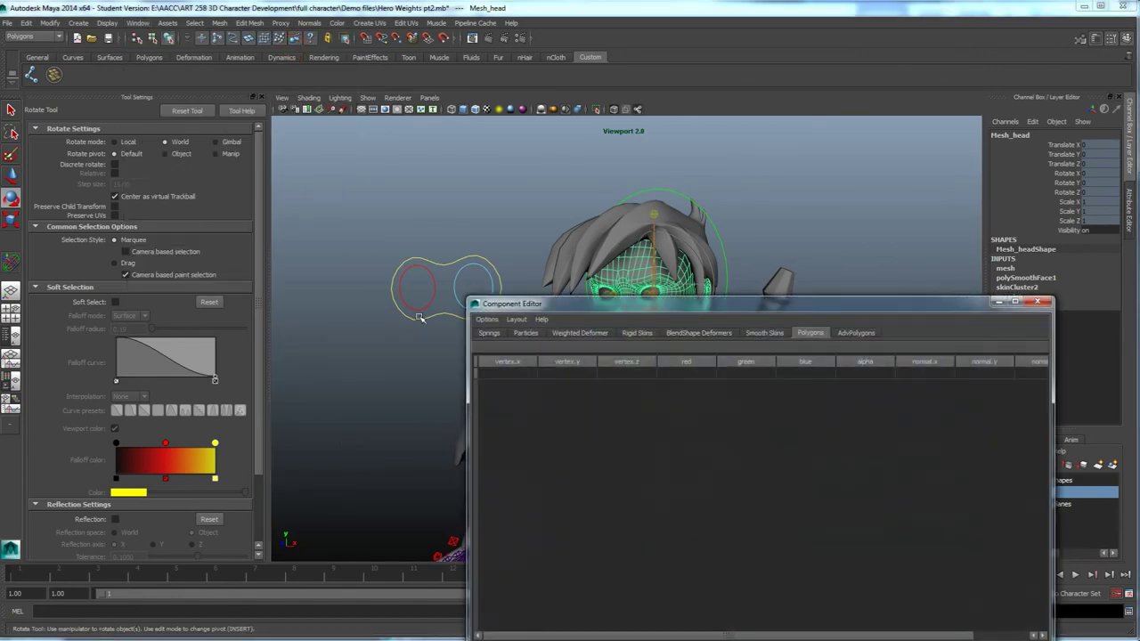
left_click_drag(684, 306, 244, 241)
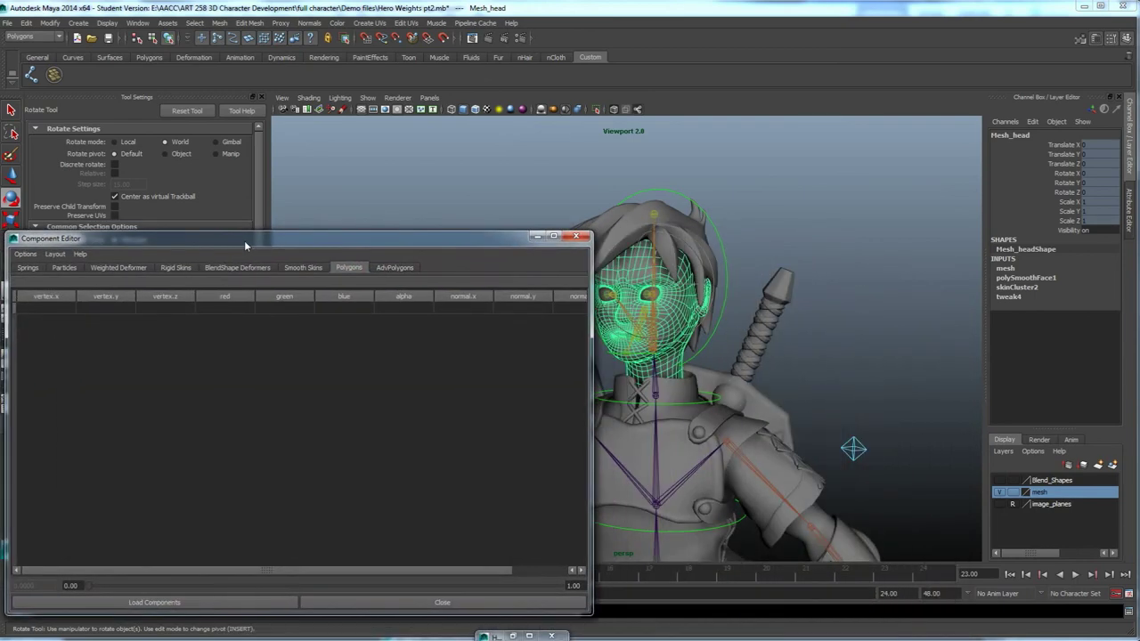
left_click(290, 268)
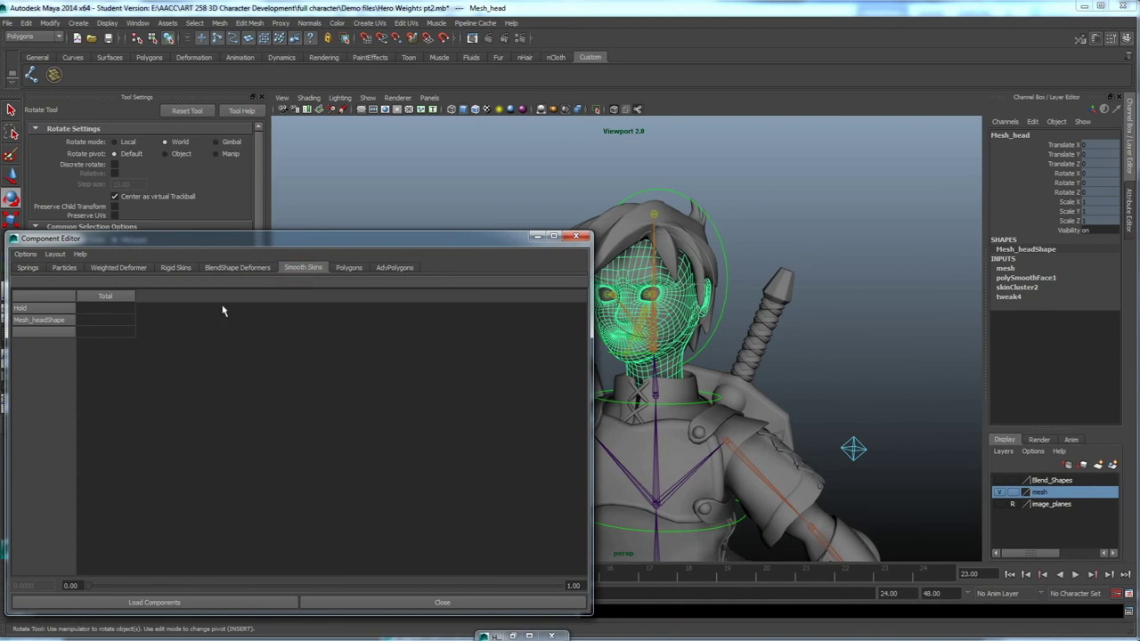
Show Mesh_head's vertices, hide the joints in the viewport, and select all of the head's vertices.
left_click_drag(637, 281, 723, 248, "alt")
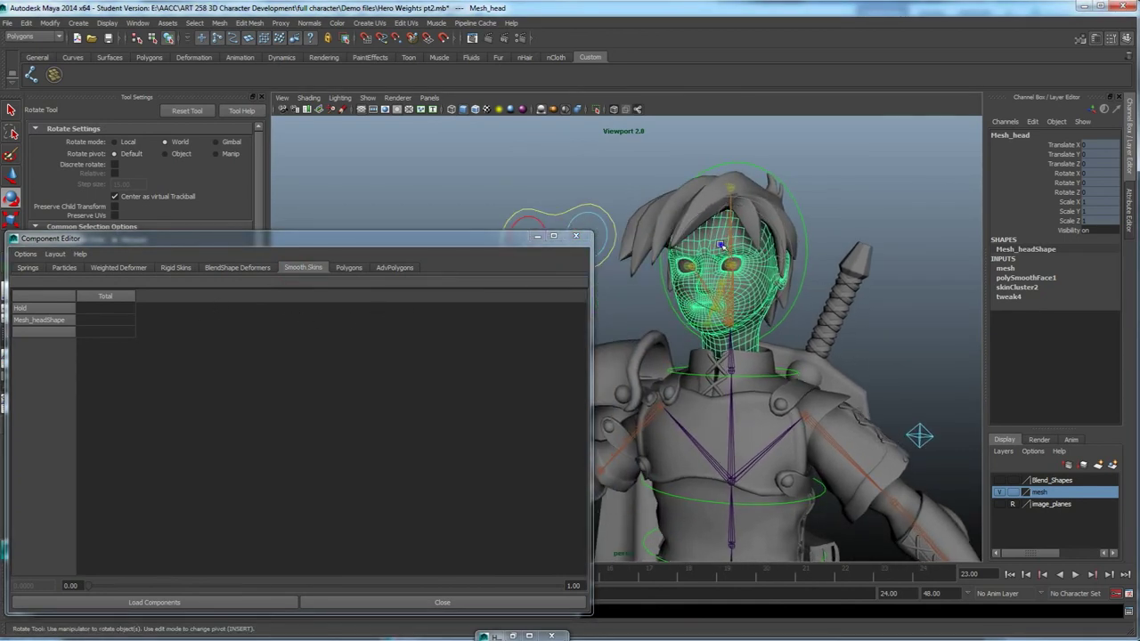
right_click(721, 246)
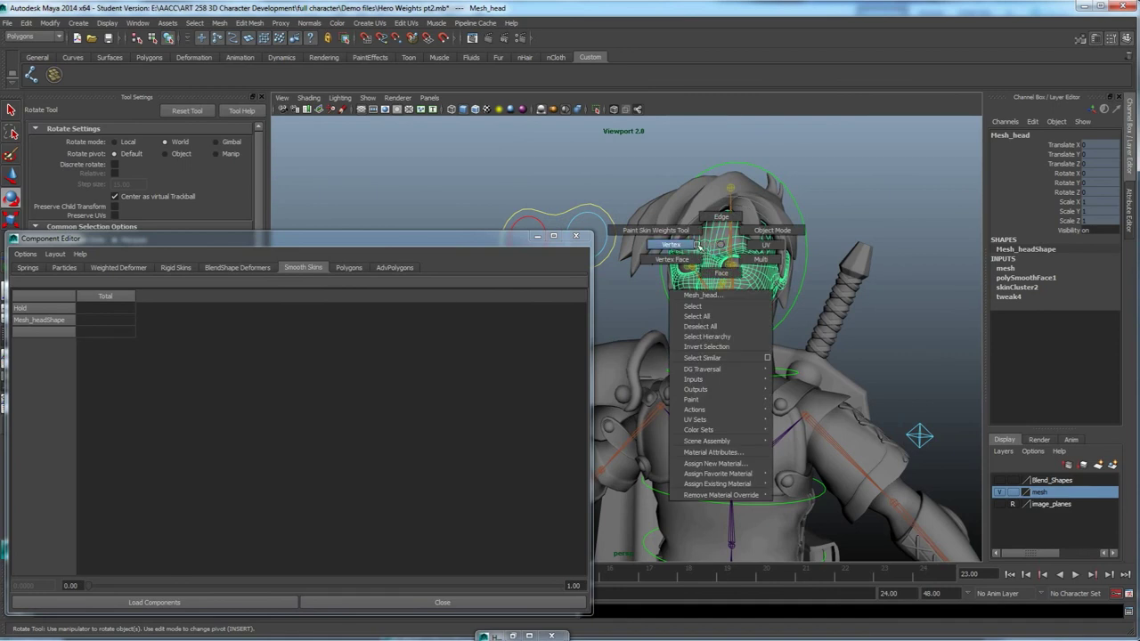
left_click(692, 246)
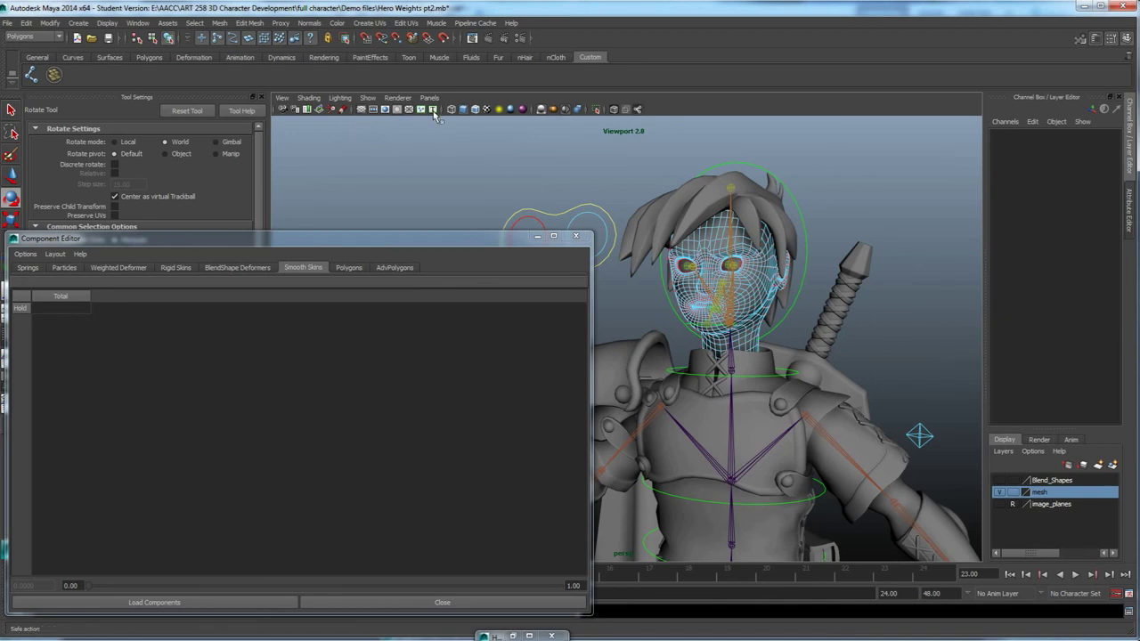
left_click(372, 99)
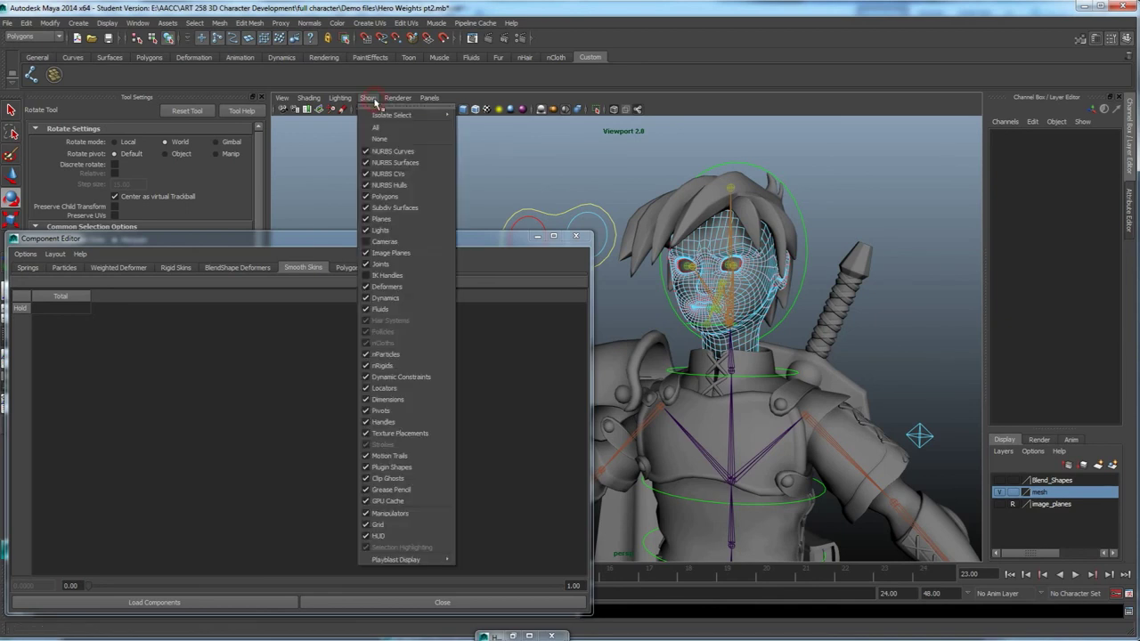
left_click(384, 265)
left_click_drag(632, 164, 835, 421)
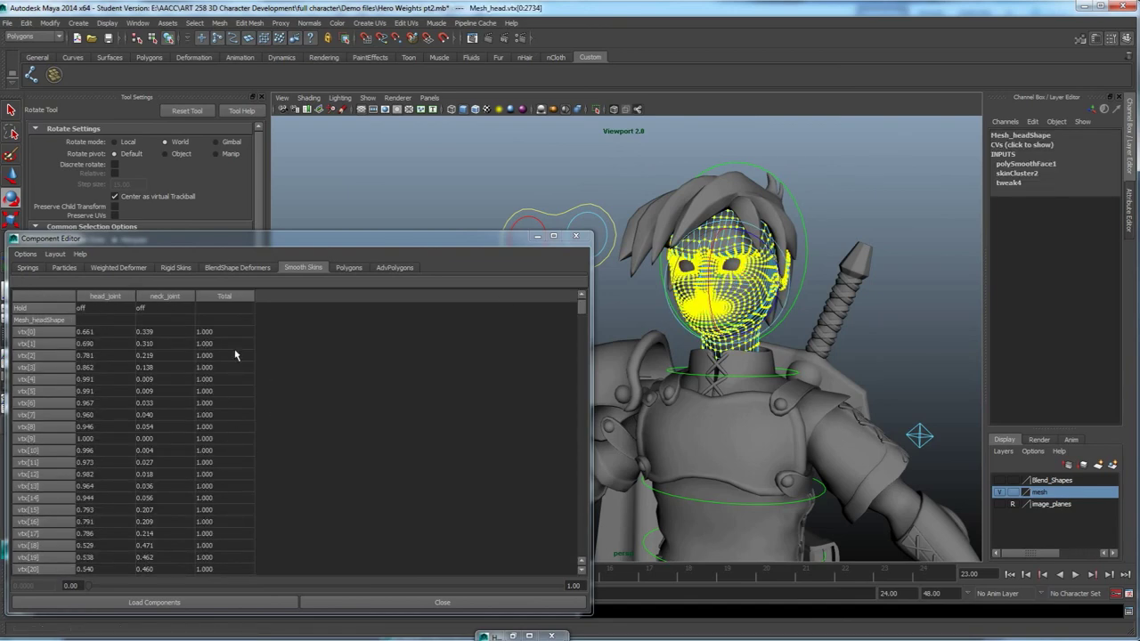
Remove the neck vertices from the selection so only the vertices of the head above the neck remain selected.
scroll(752, 337, "up", 3)
middle_click_drag(810, 357, 758, 339, "alt")
scroll(748, 305, "up", 3)
scroll(744, 246, "down", 2)
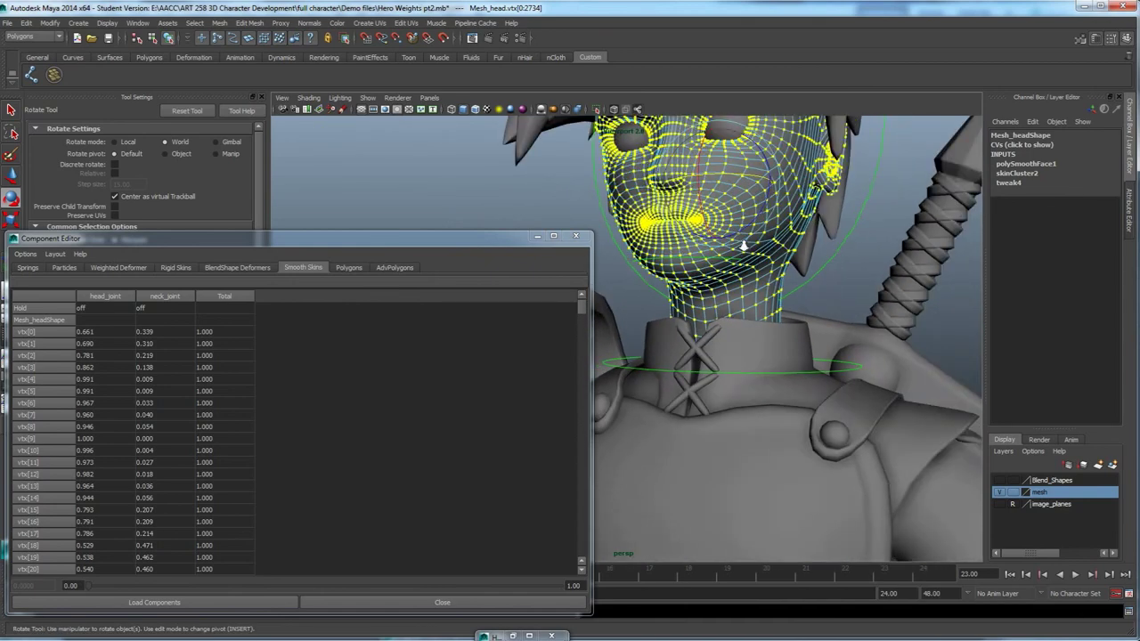
left_click_drag(745, 246, 684, 216, "alt")
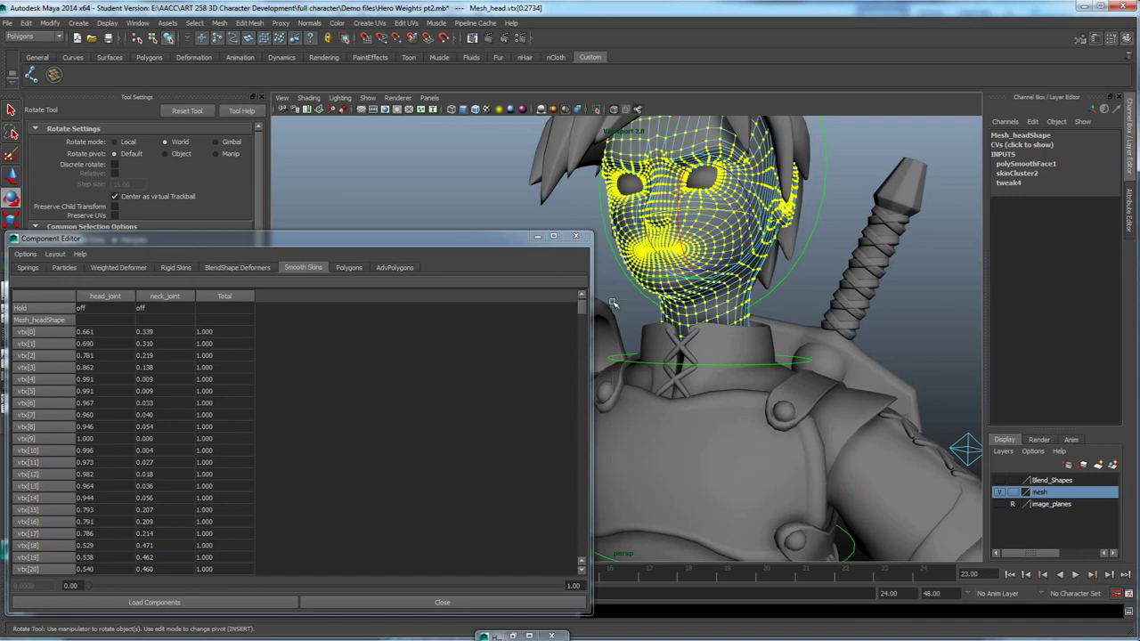
left_click_drag(728, 286, 703, 218, "alt")
left_click_drag(679, 286, 779, 241, "alt")
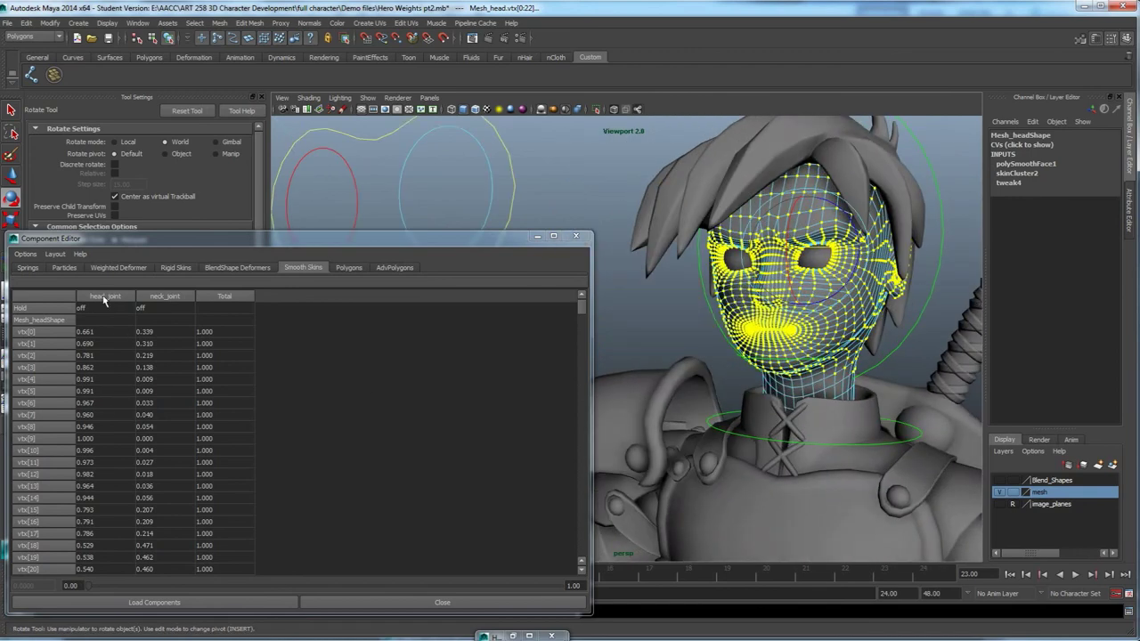
Set the head_joint weight of all selected head vertices to 1.
left_click_drag(102, 337, 100, 633)
left_click_drag(108, 545, 109, 600)
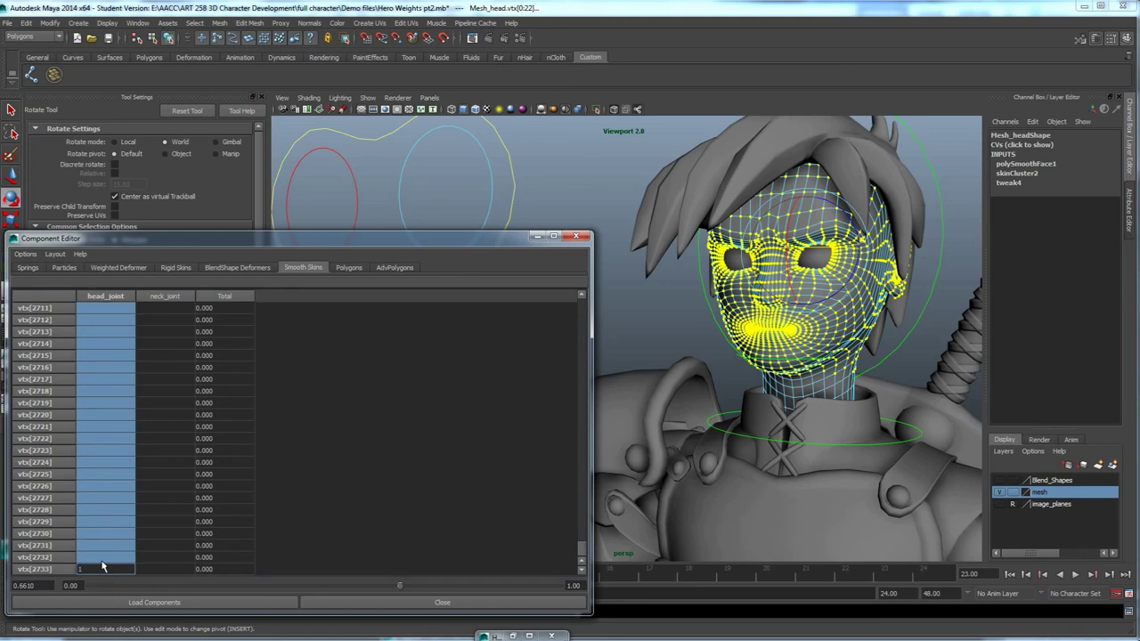
key("Return")
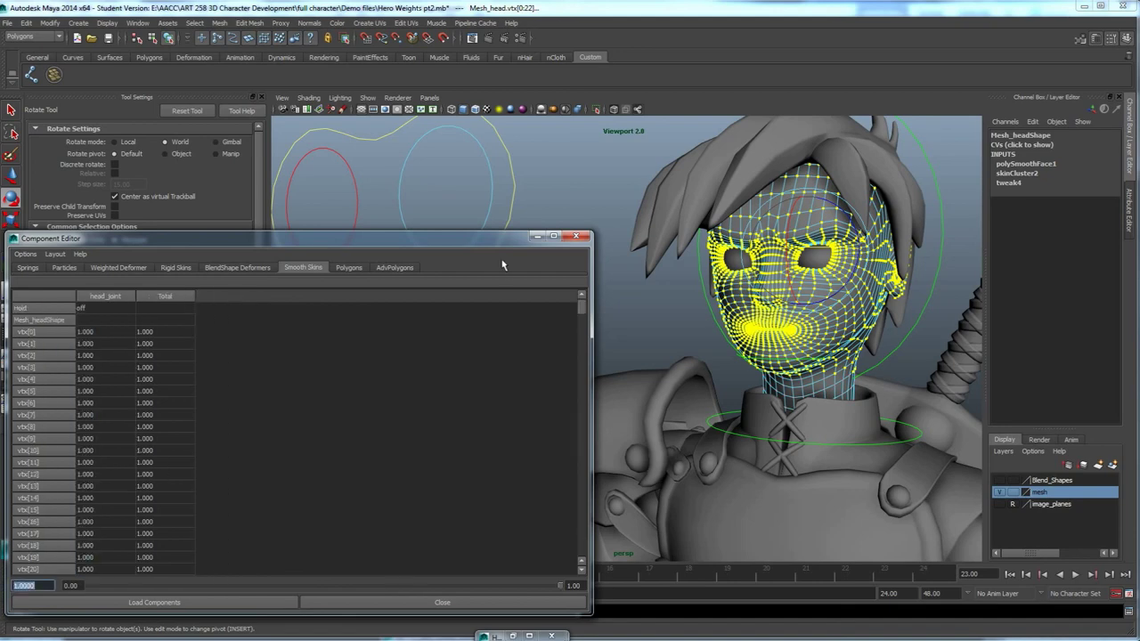
mouse_move(802, 304)
left_mouse_down("alt")
mouse_move(776, 288)
mouse_move(805, 317)
left_mouse_up("alt")
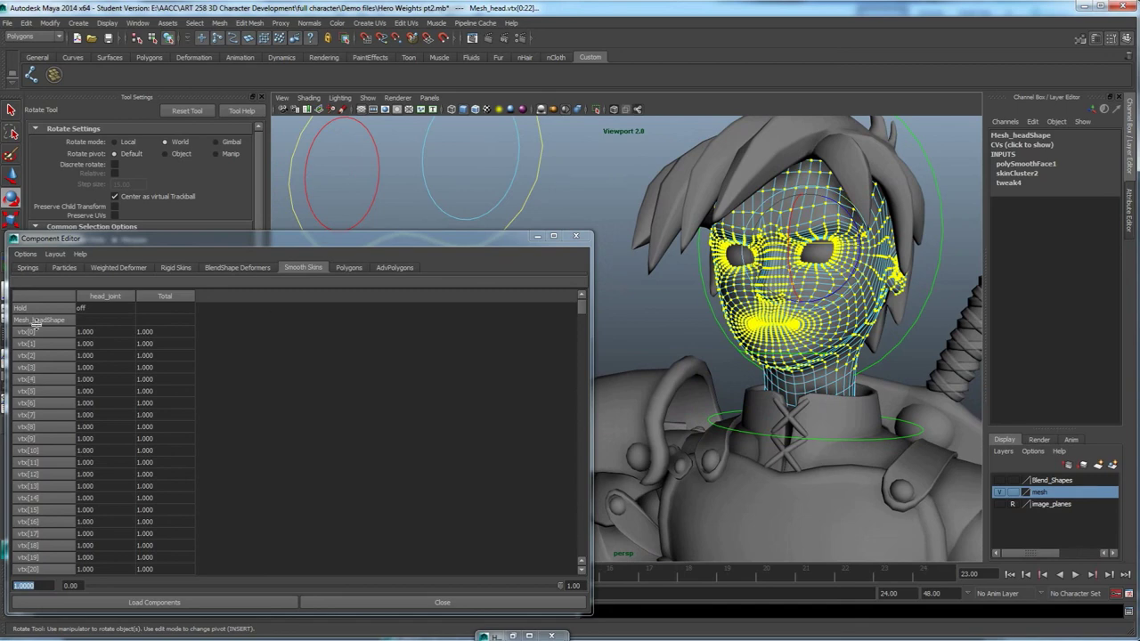
scroll(882, 281, "down", 3)
left_click_drag(789, 316, 792, 282, "alt")
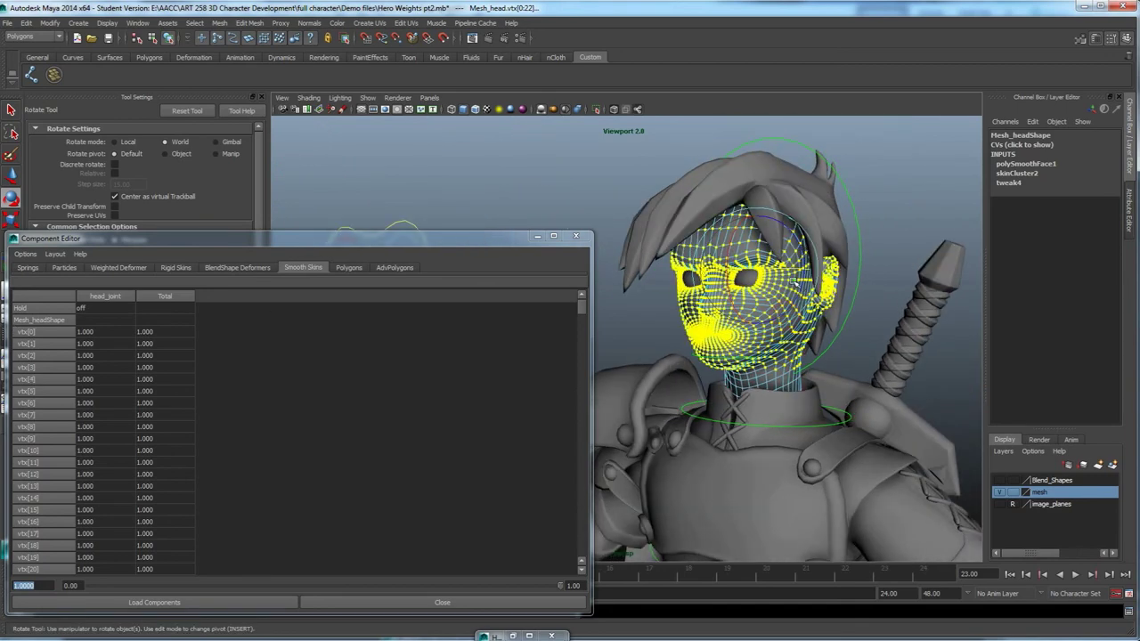
Select the neck vertices to examine their head_joint and neck_joint weights, and return Mesh_head to object mode.
left_click(889, 239)
left_click_drag(755, 346, 727, 328, "alt")
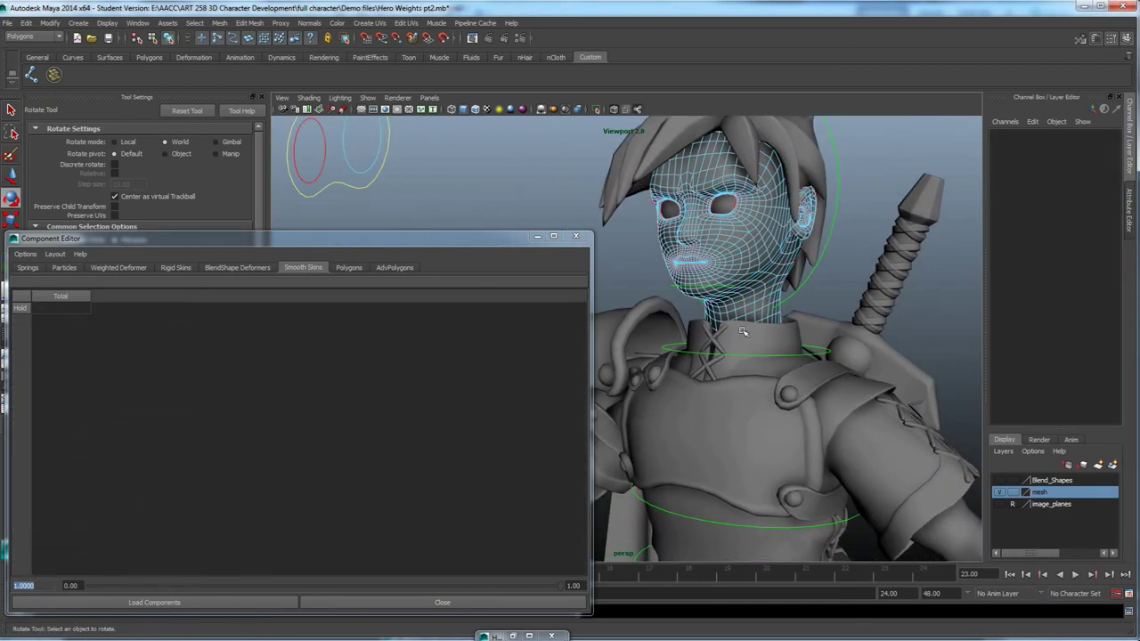
left_click_drag(677, 308, 802, 365)
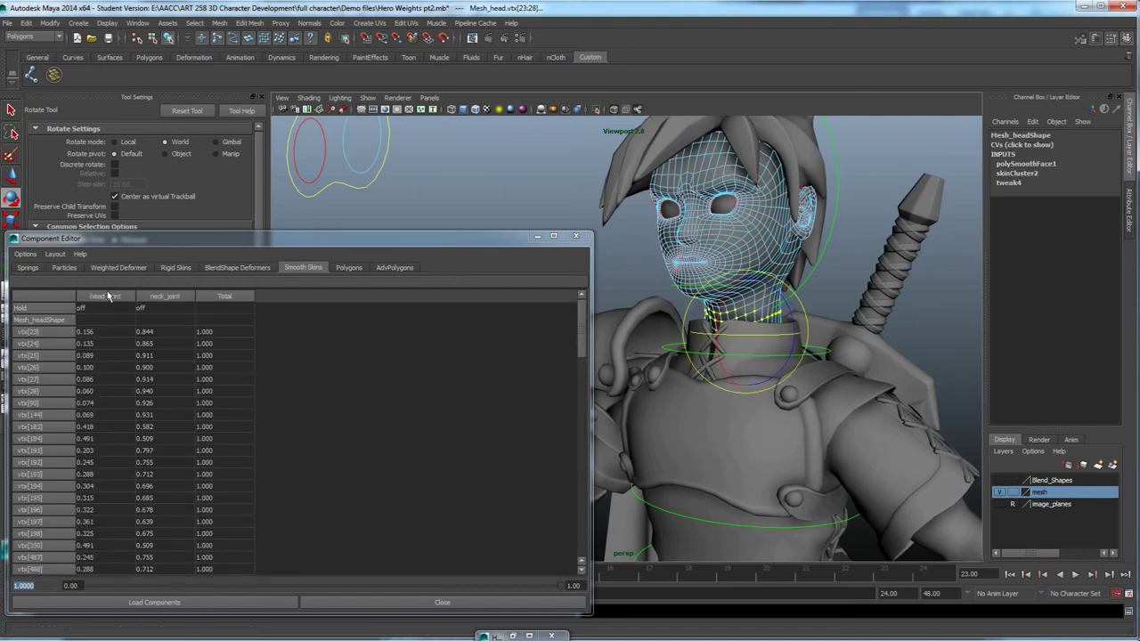
right_click_drag(754, 237, 785, 227)
left_click(732, 247)
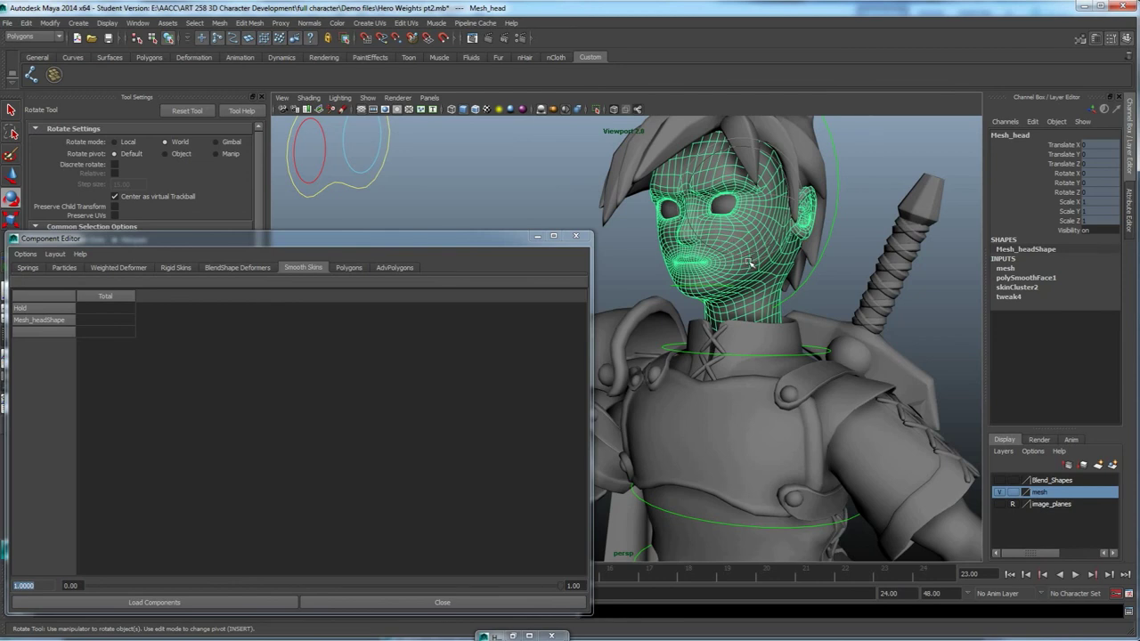
left_click_drag(751, 264, 735, 244, "alt")
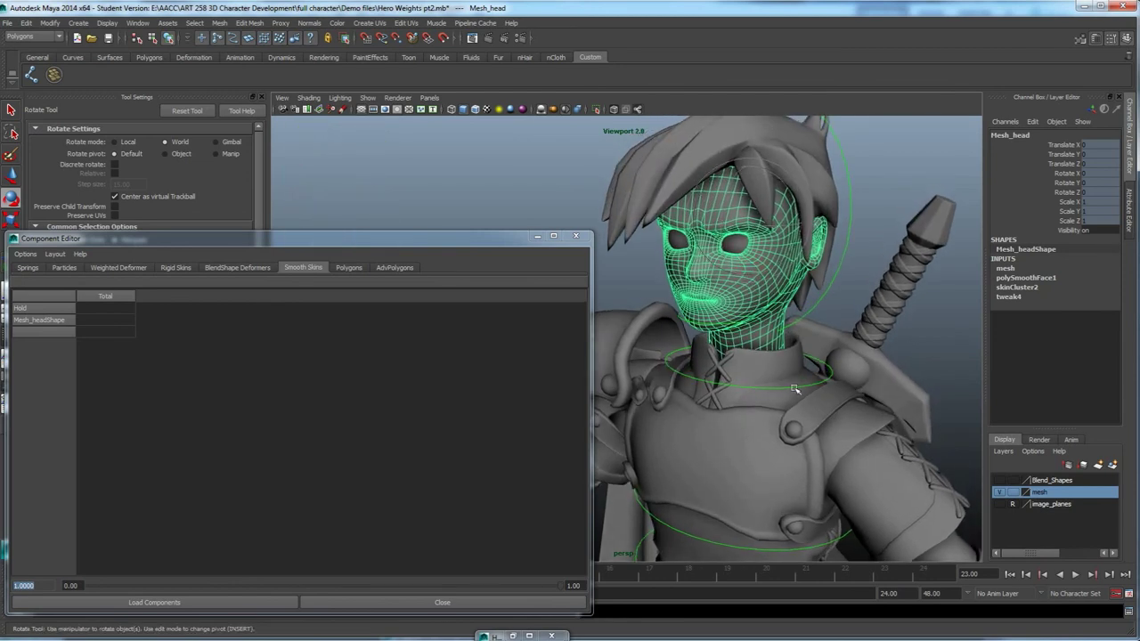
Rotate head_control far around Y to test how the reweighted head and neck deform, and undo the rotations.
left_click(825, 296)
left_click_drag(744, 319, 683, 332)
left_click_drag(807, 318, 699, 308, "alt")
key("ctrl+z")
middle_click_drag(699, 307, 861, 316, "alt")
left_click_drag(829, 341, 851, 426)
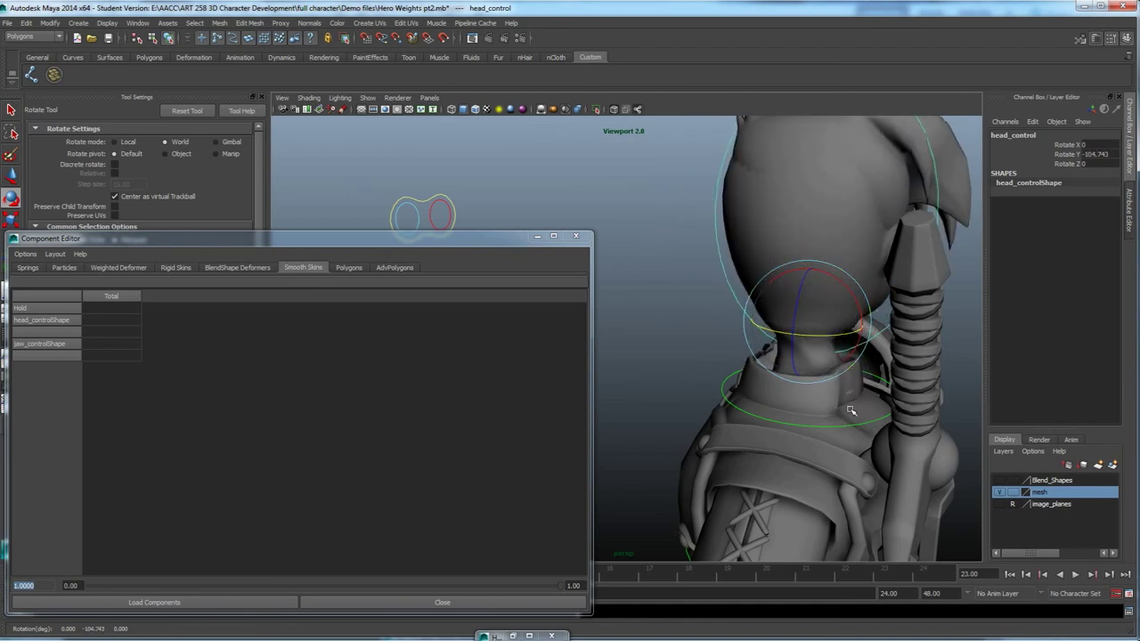
key("ctrl+z")
Inspect the head and neck in the rest pose and close the Component Editor.
left_click_drag(778, 413, 736, 386, "alt")
middle_click_drag(768, 349, 851, 409, "alt")
left_click_drag(851, 409, 838, 405, "alt")
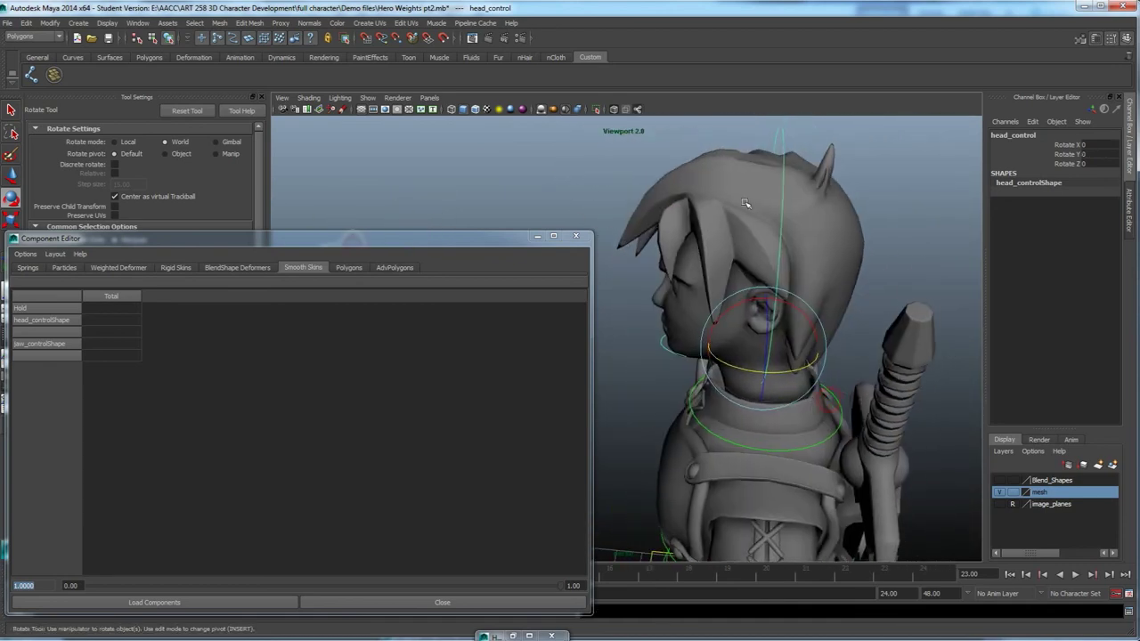
left_click_drag(766, 364, 754, 360, "alt")
left_click_drag(819, 371, 786, 398, "alt")
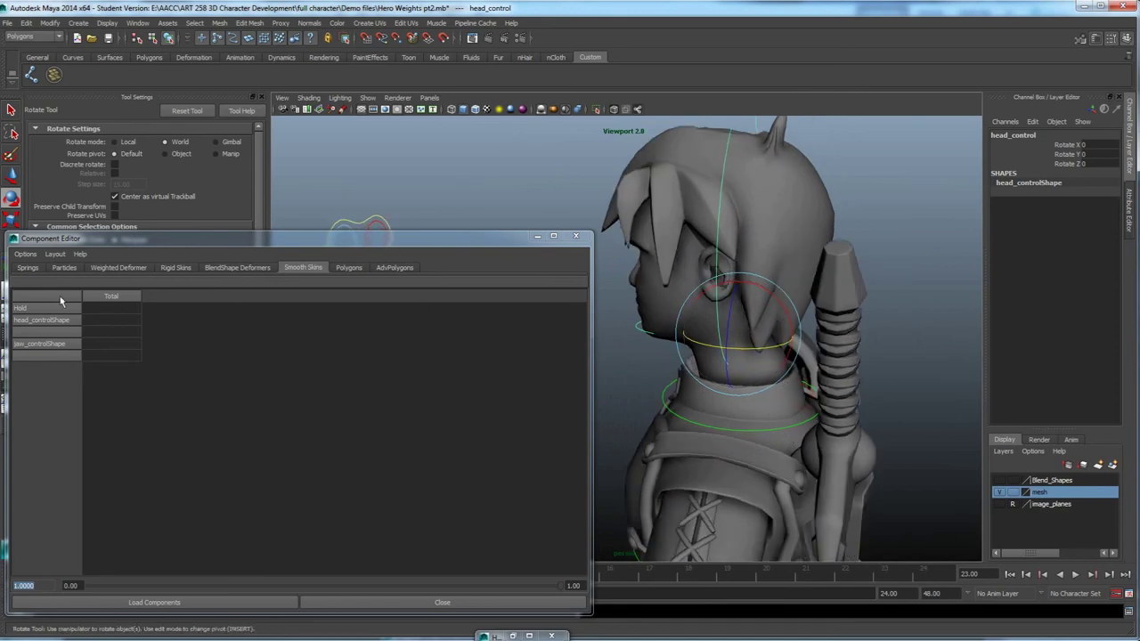
left_click(575, 235)
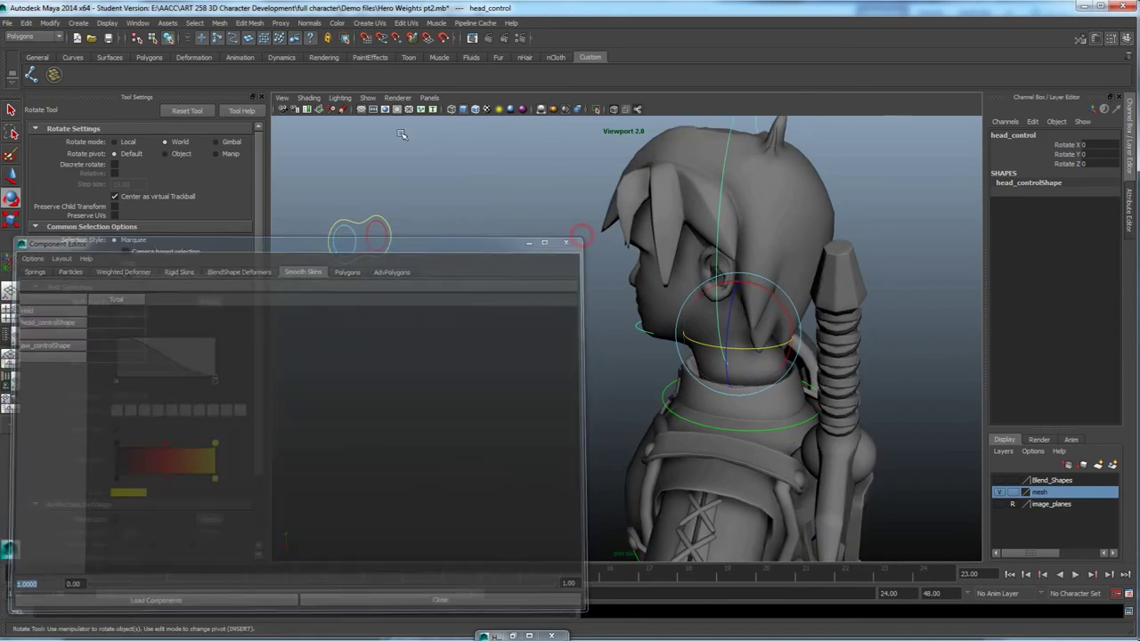
left_click_drag(433, 145, 440, 217, "alt")
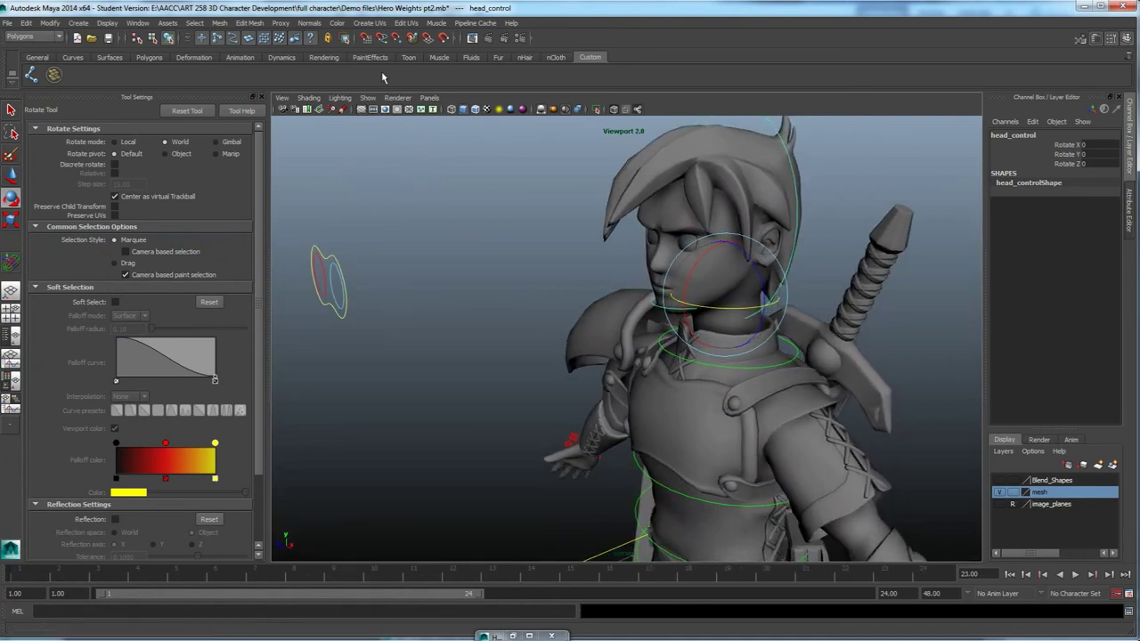
Switch to the Animation menu set and start the Paint Skin Weights Tool with its settings shown.
left_click(34, 36)
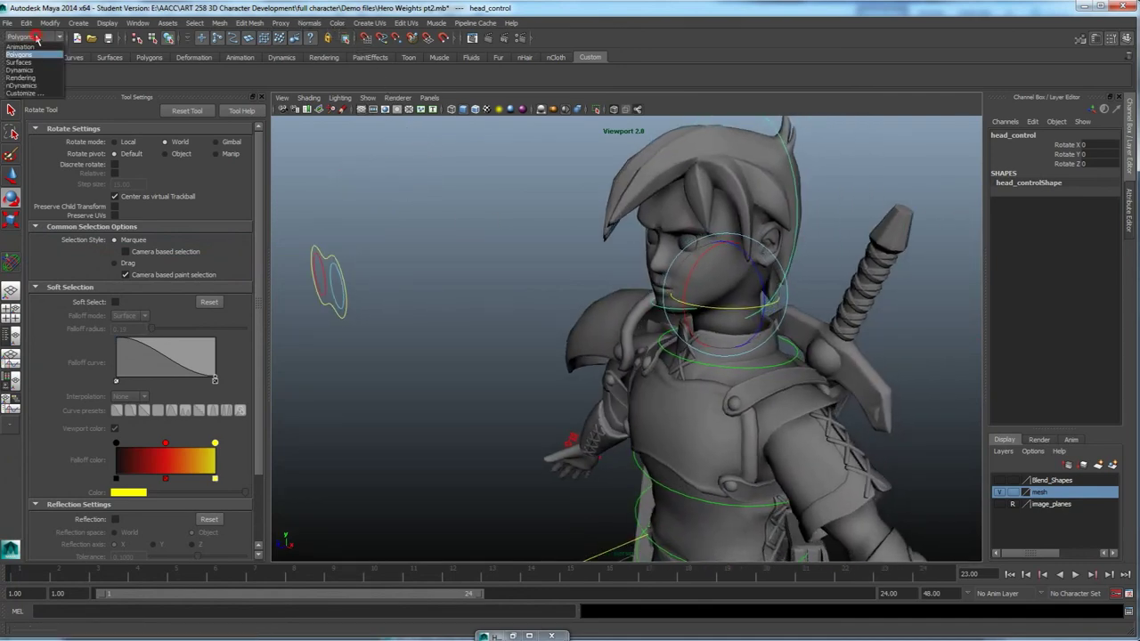
left_click(27, 36)
left_click(425, 23)
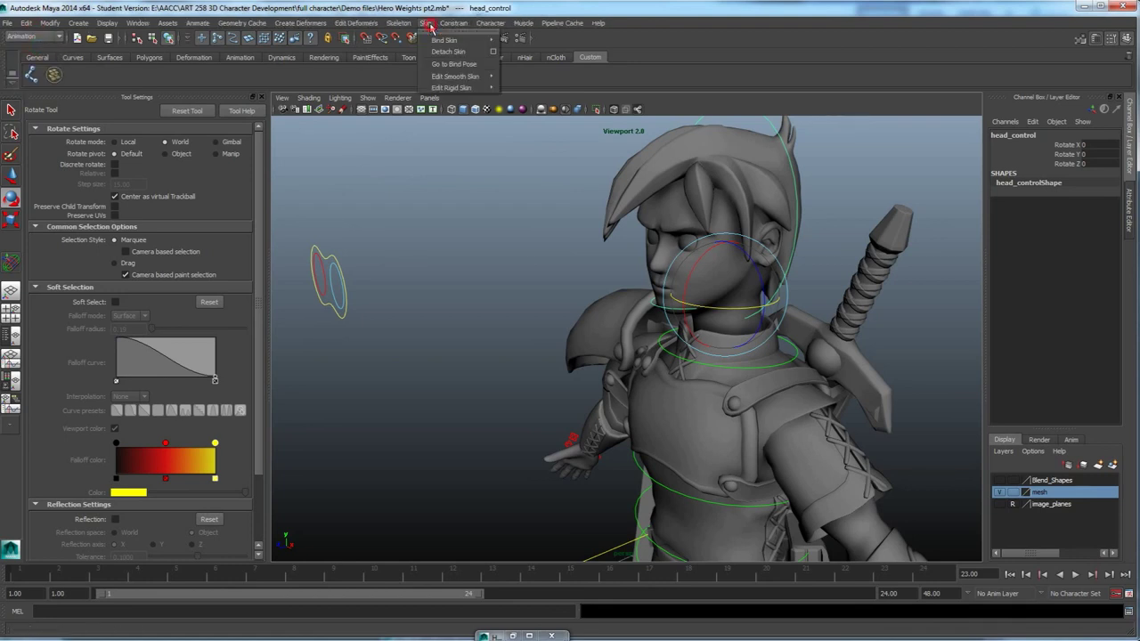
mouse_move(451, 78)
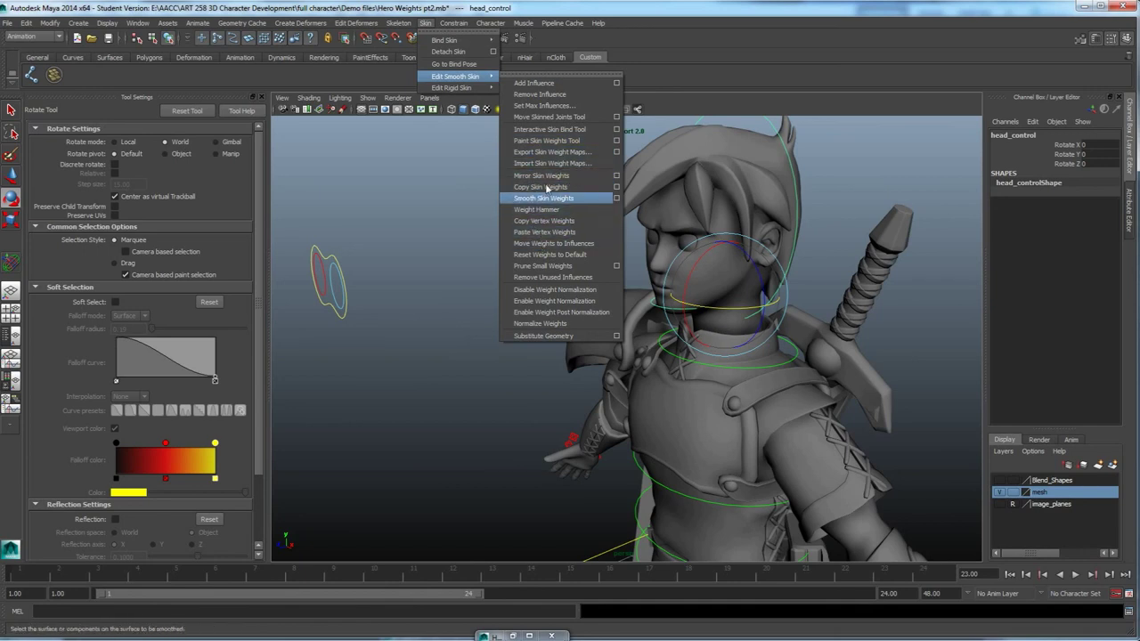
left_click(617, 141)
left_click_drag(484, 270, 483, 259, "alt")
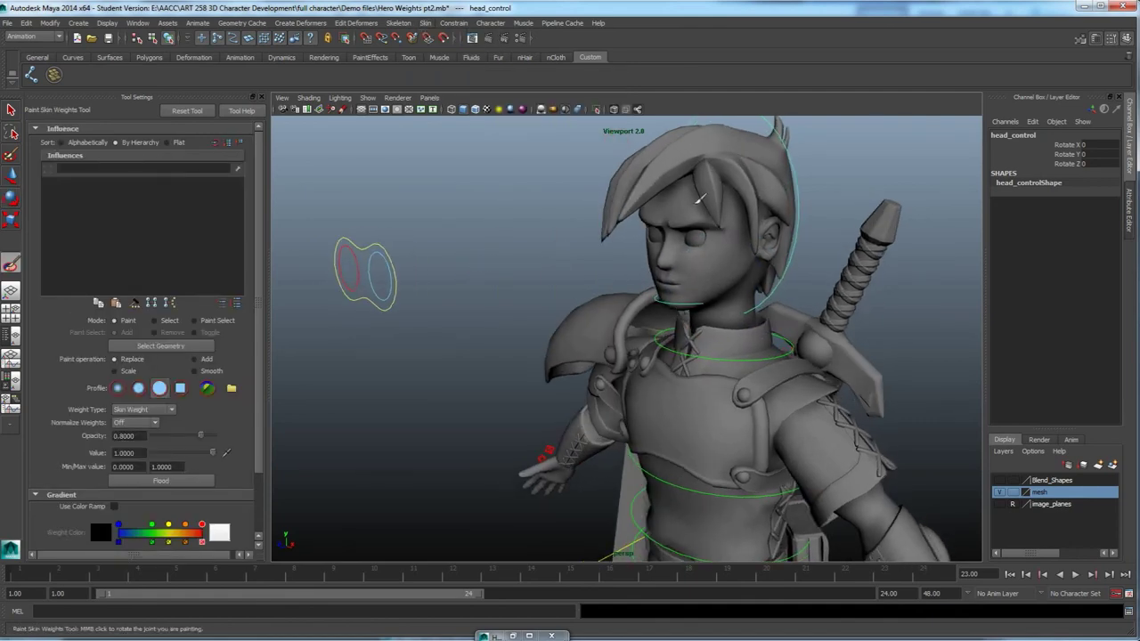
Select Mesh_body and activate the Paint Skin Weights Tool on it.
left_click_drag(697, 320, 703, 265, "alt")
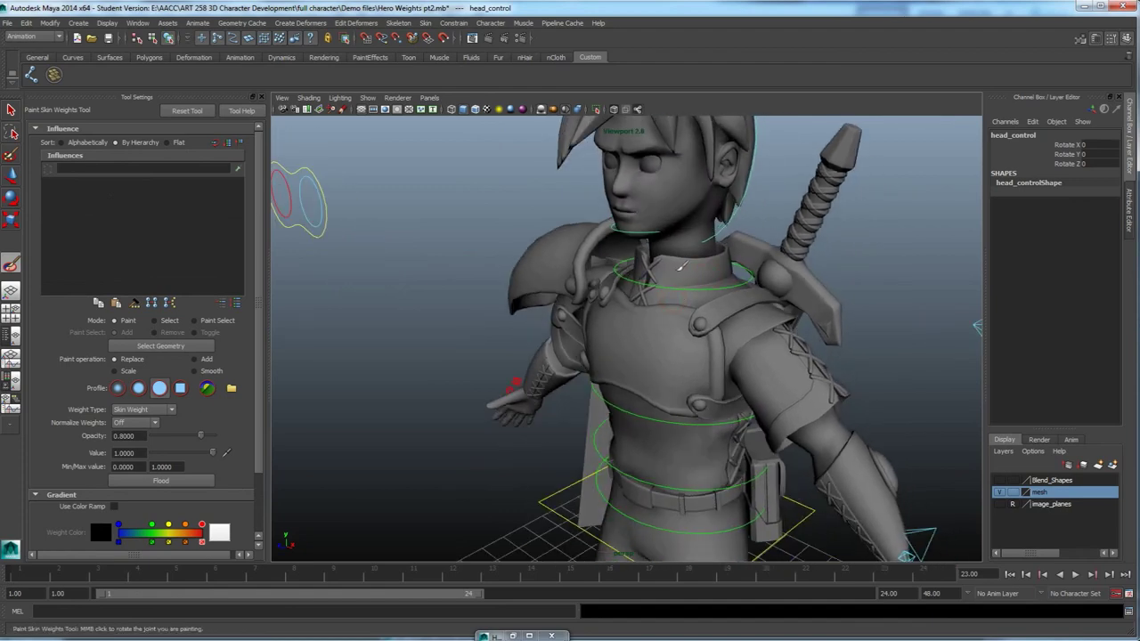
key("w")
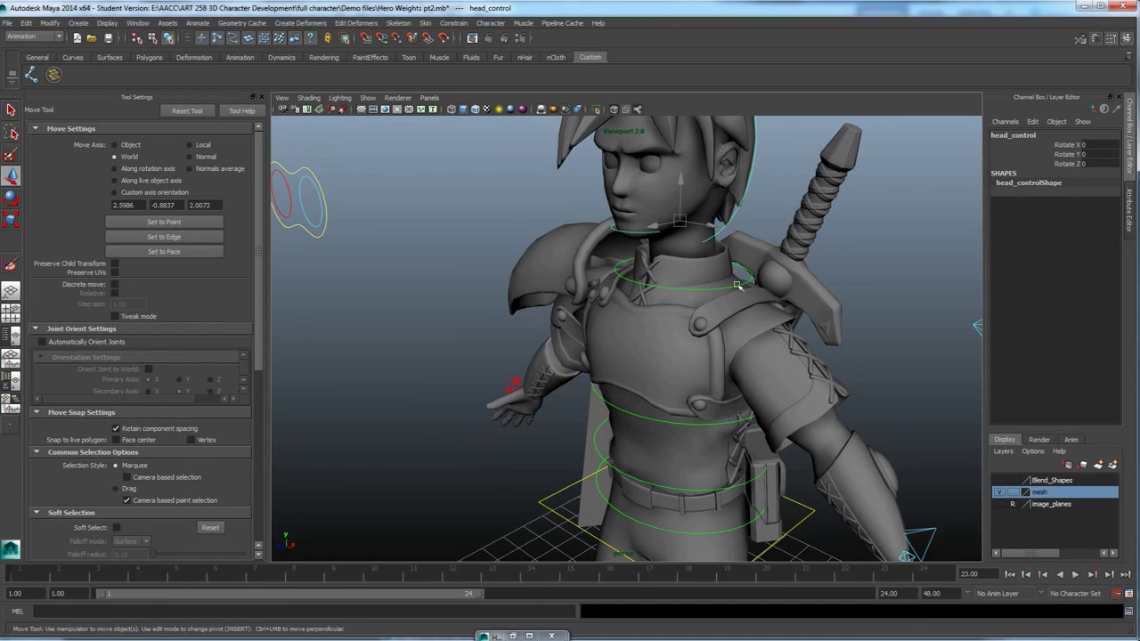
left_click(700, 272)
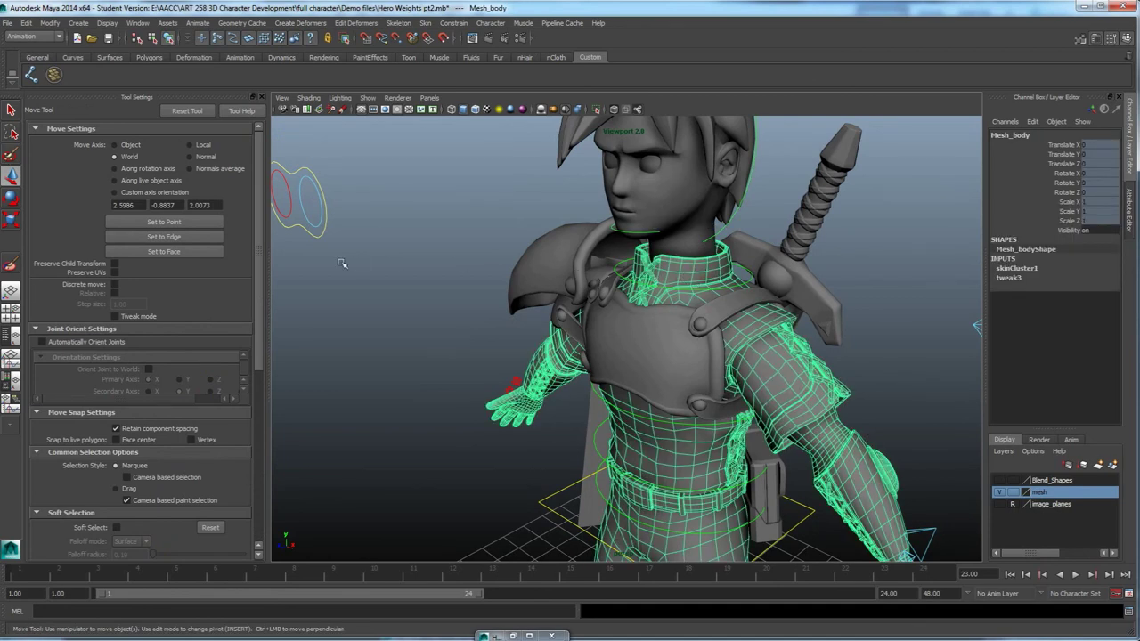
left_click(11, 266)
left_click_drag(609, 270, 708, 257, "alt")
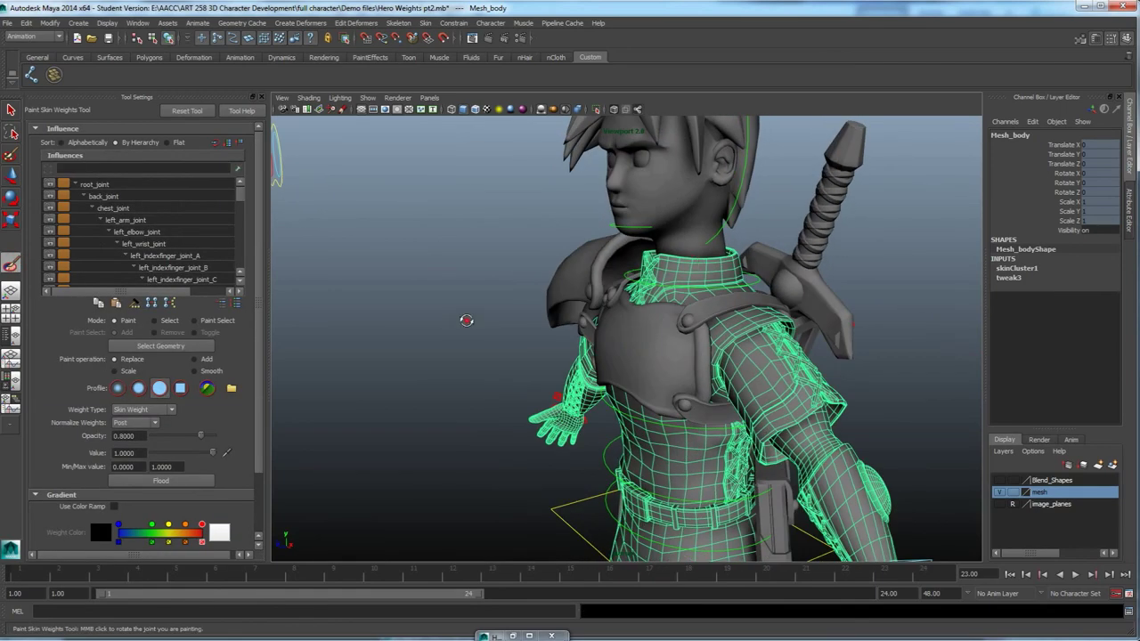
left_click_drag(467, 321, 555, 318, "alt")
middle_click_drag(555, 318, 481, 313, "alt")
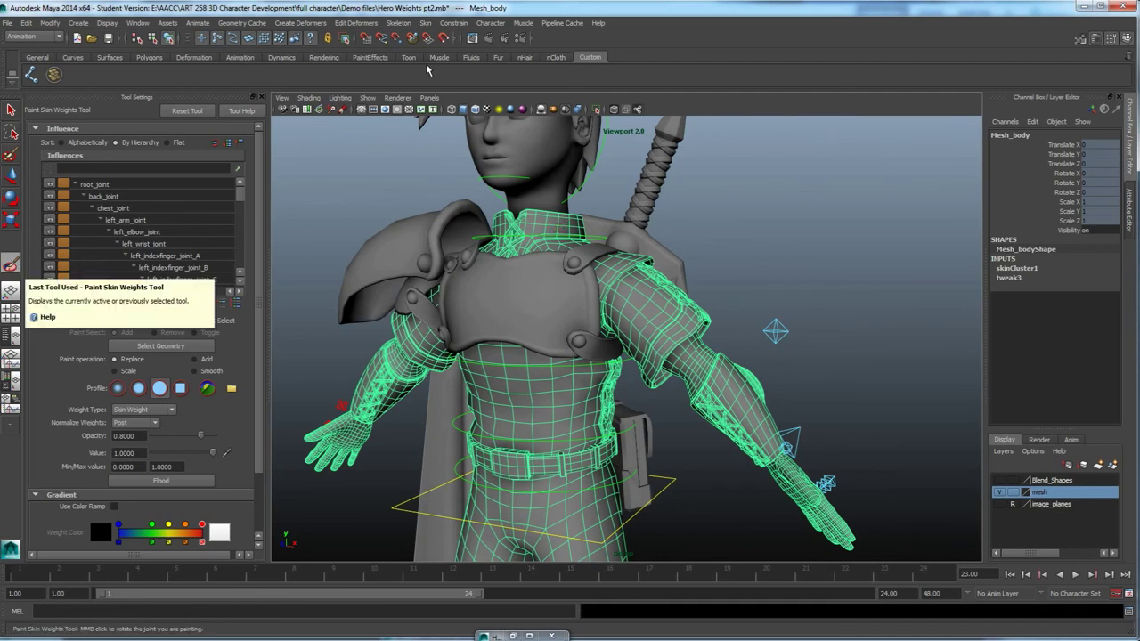
left_click(427, 23)
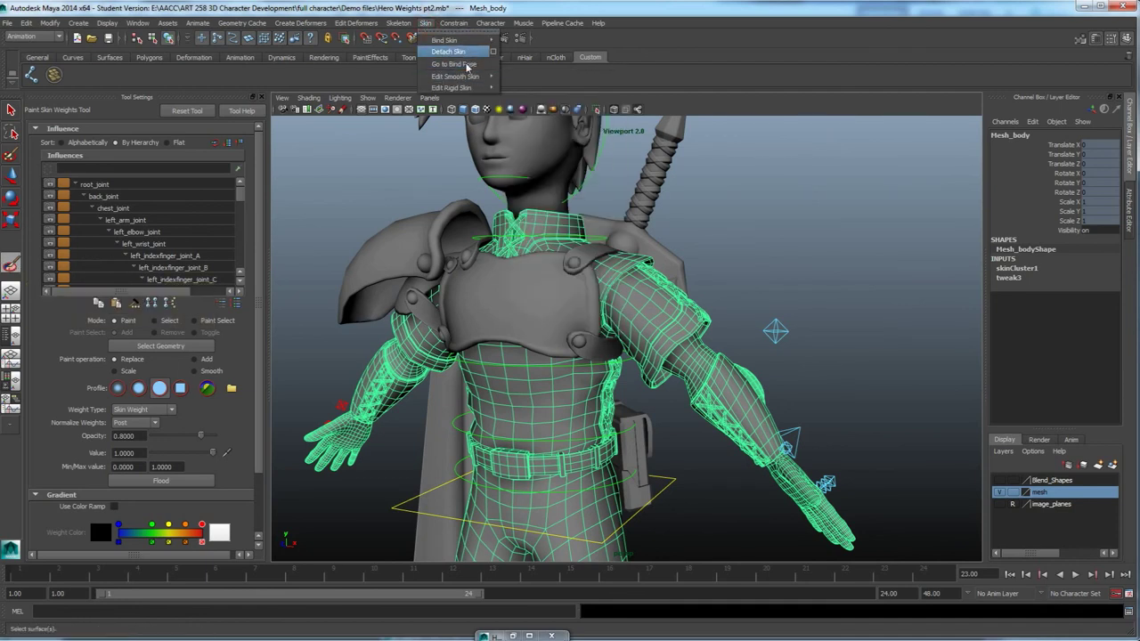
mouse_move(470, 78)
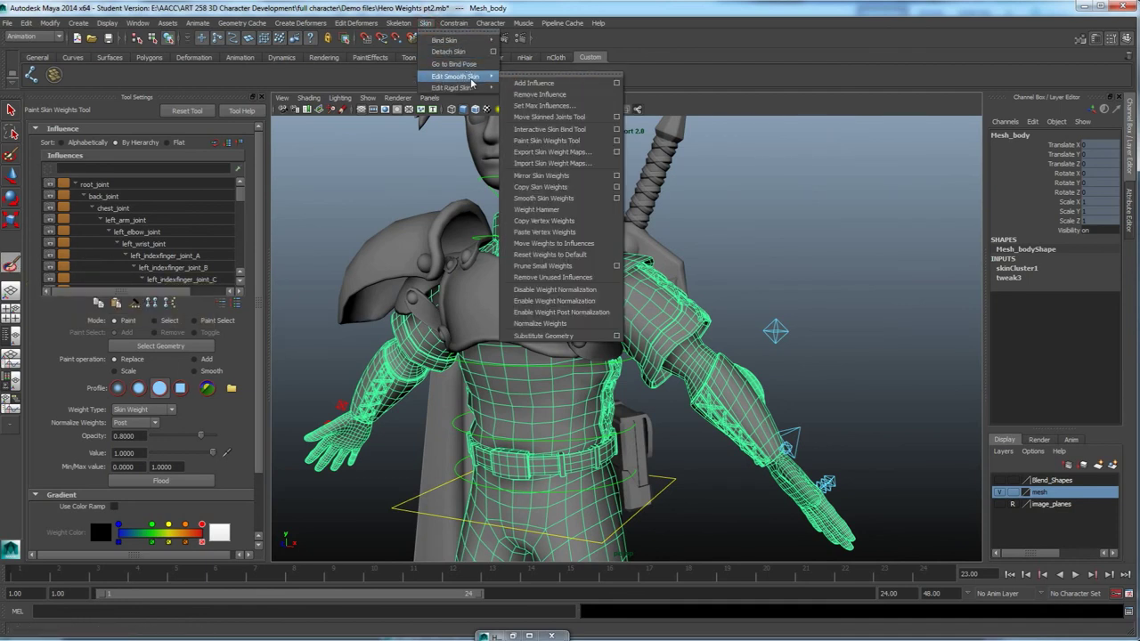
left_click(552, 141)
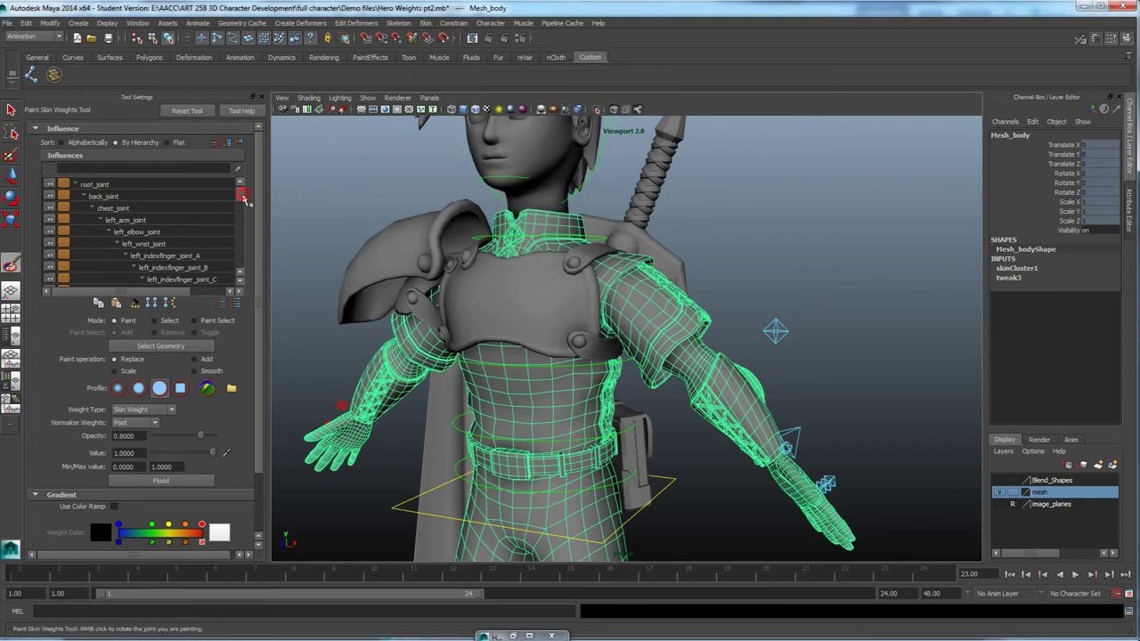
Examine the influence of chest_joint, left_arm_joint and left_elbow_joint on Mesh_body.
left_click(119, 211)
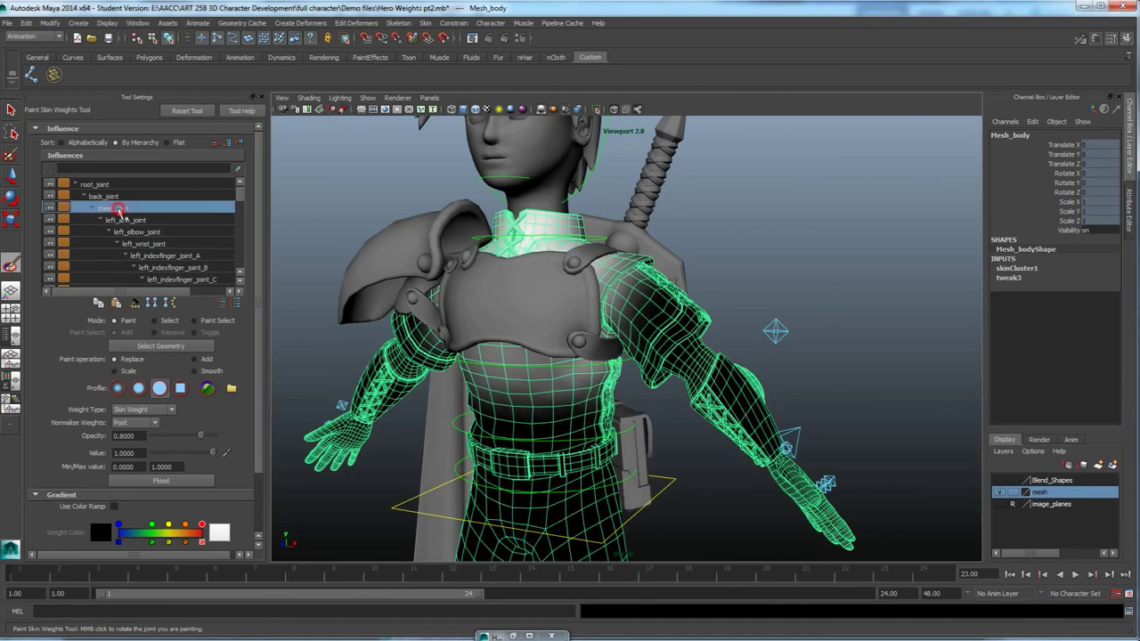
left_click_drag(645, 285, 538, 242, "alt")
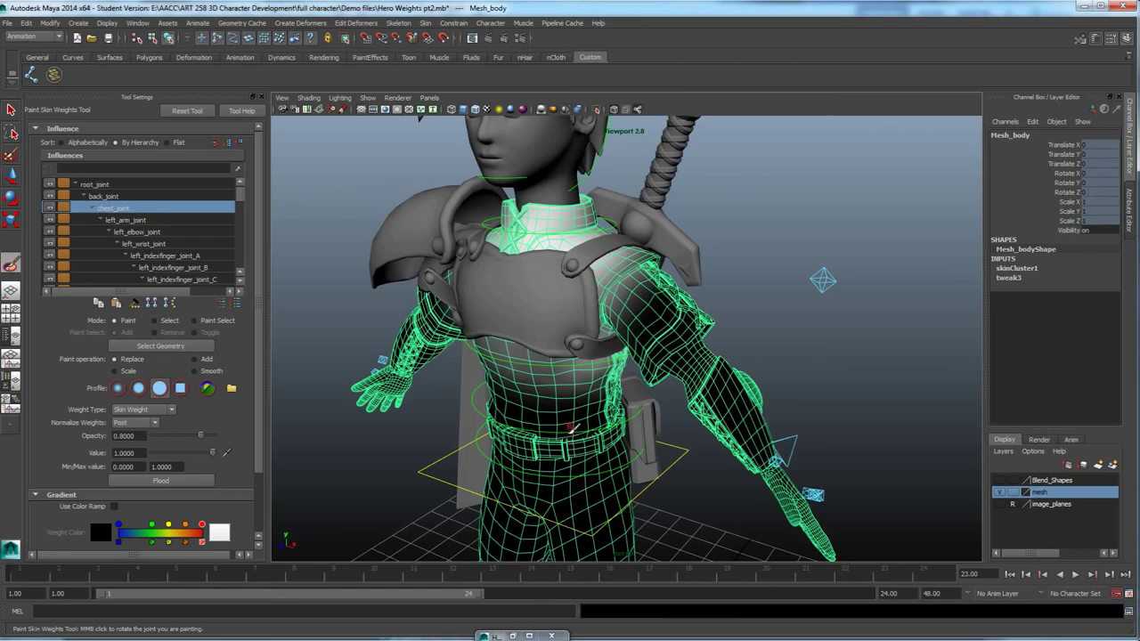
left_click_drag(634, 352, 638, 259, "alt")
left_click_drag(538, 254, 580, 256, "alt")
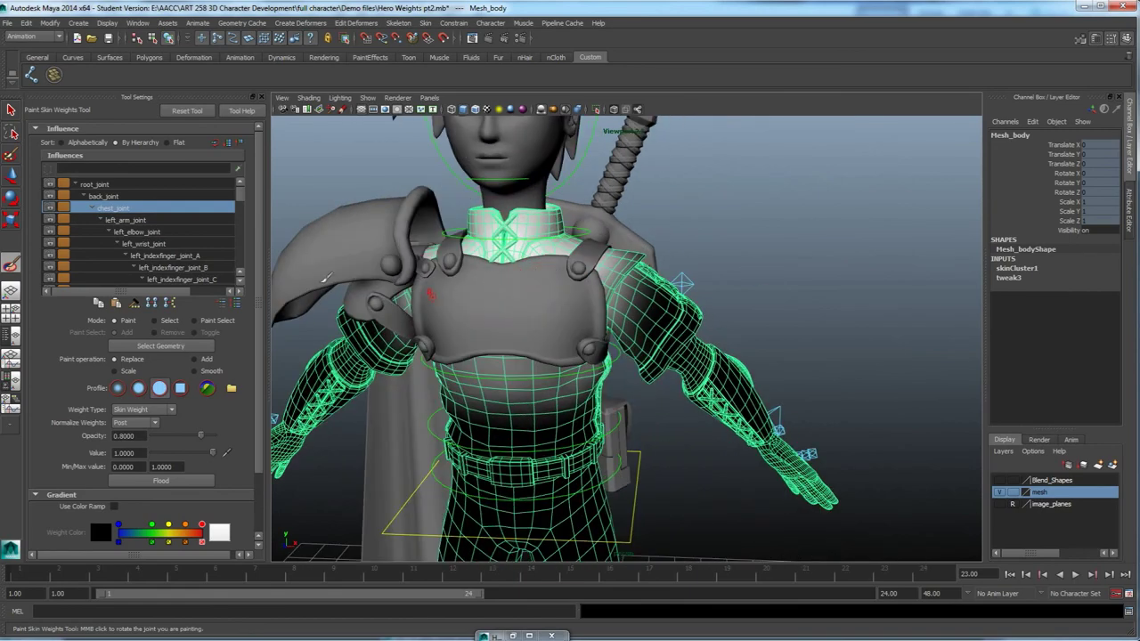
left_click(125, 220)
left_click_drag(515, 311, 522, 311, "alt")
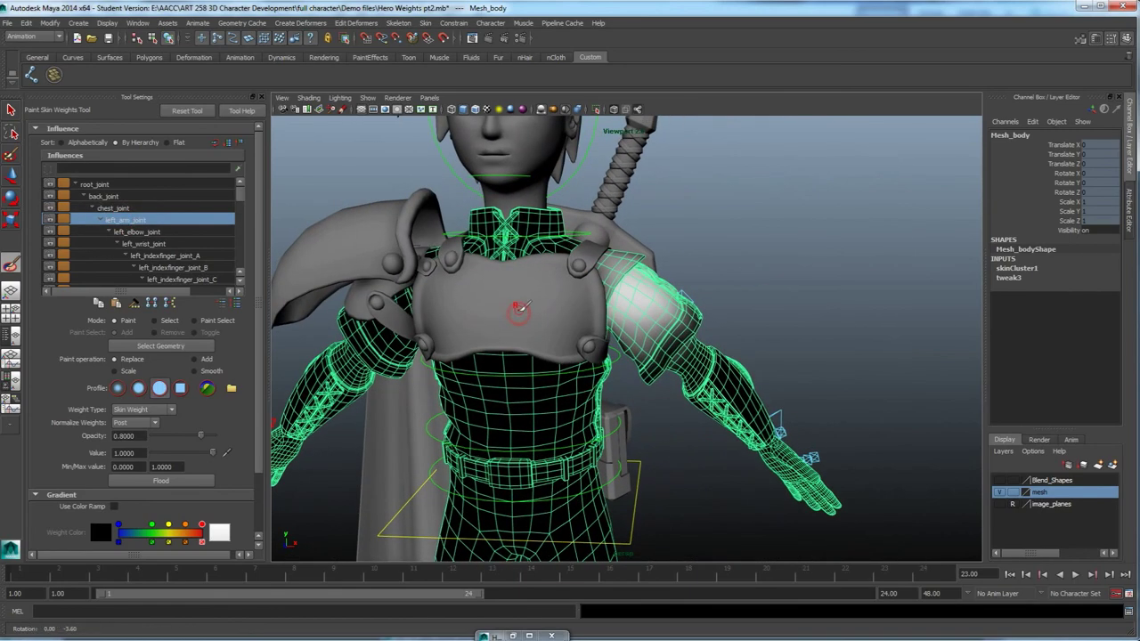
mouse_move(619, 307)
left_mouse_down("alt")
mouse_move(605, 320)
mouse_move(624, 294)
mouse_move(638, 307)
left_mouse_up("alt")
left_click(138, 233)
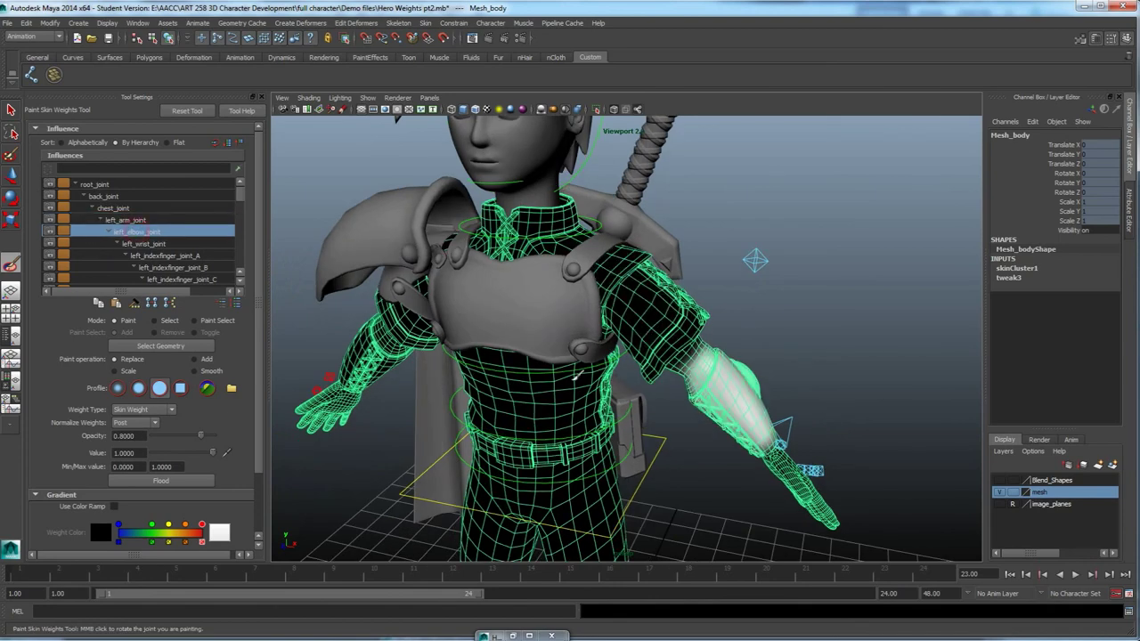
Rotate left_hand_control to test how the left wrist and forearm cuff deform, and undo the rotations.
left_click_drag(726, 376, 753, 410, "alt")
middle_click_drag(742, 429, 598, 322, "alt")
right_click_drag(599, 323, 636, 392, "alt")
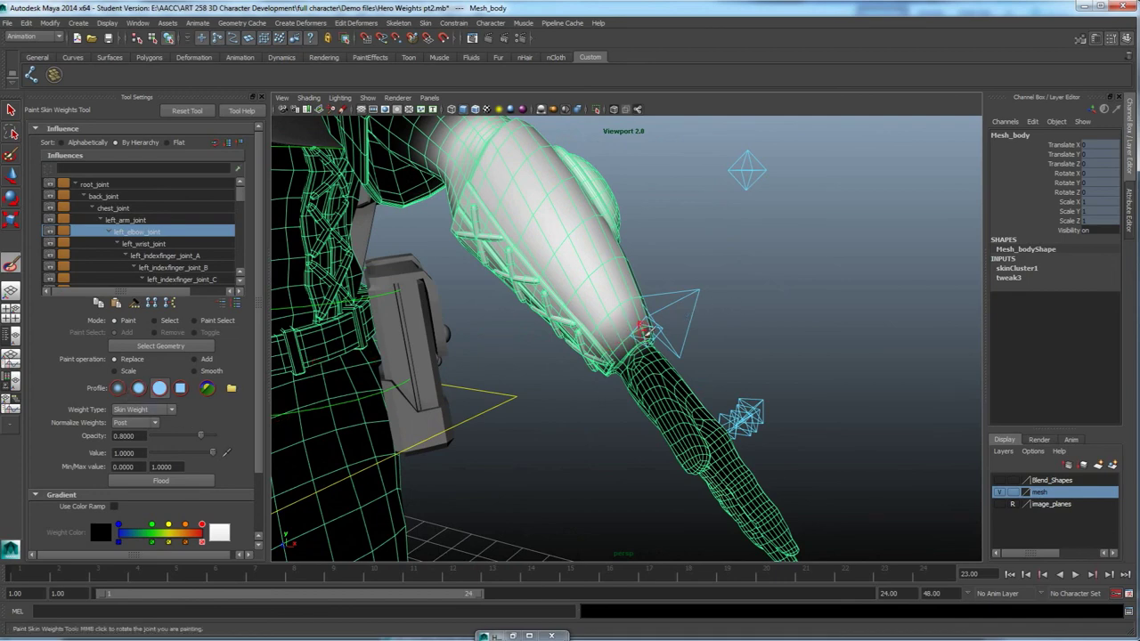
key("e")
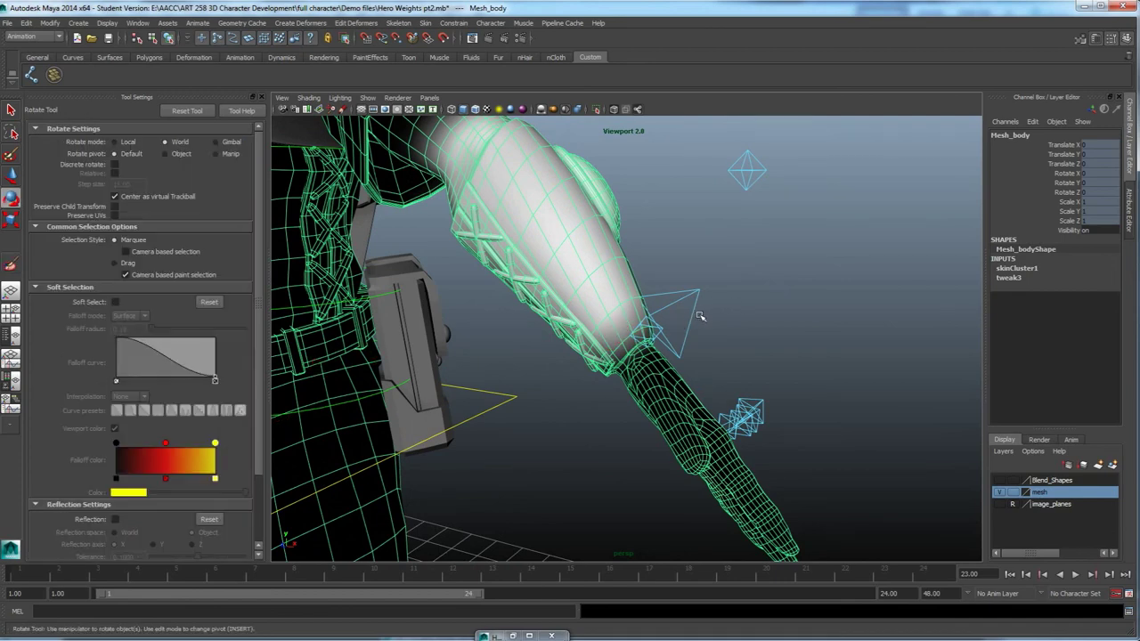
left_click(684, 332)
left_click_drag(677, 337, 643, 387)
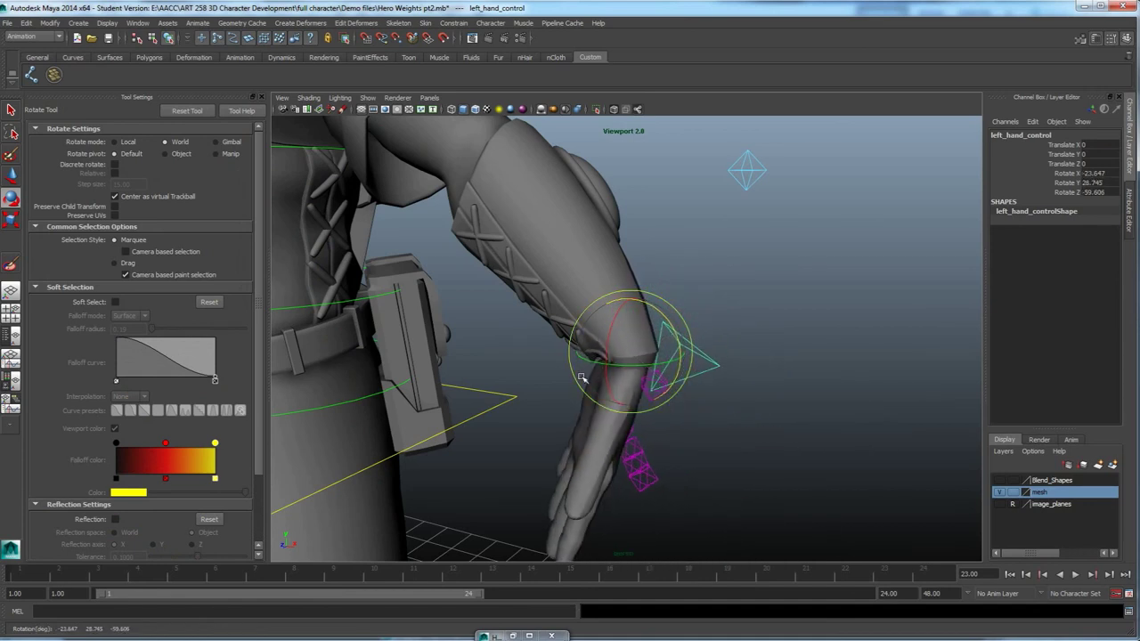
key("ctrl+z")
left_click_drag(678, 333, 651, 368)
key("ctrl+z")
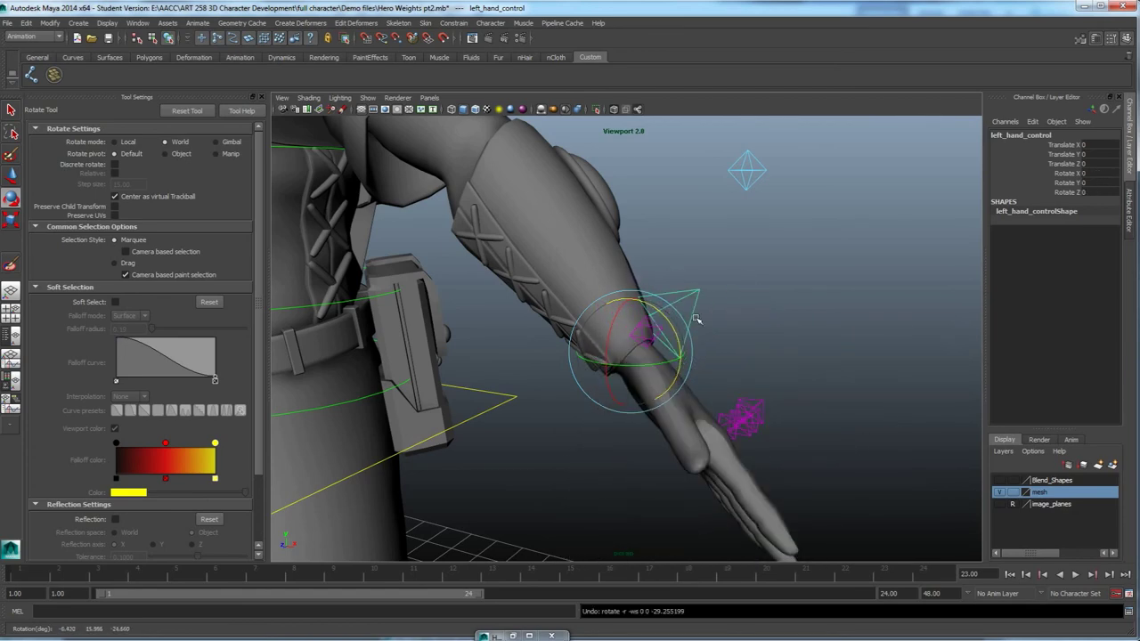
Paint left_elbow_joint weights on Mesh_body around the wrist end of the left forearm cuff with Replace at value 1.
left_click(580, 254)
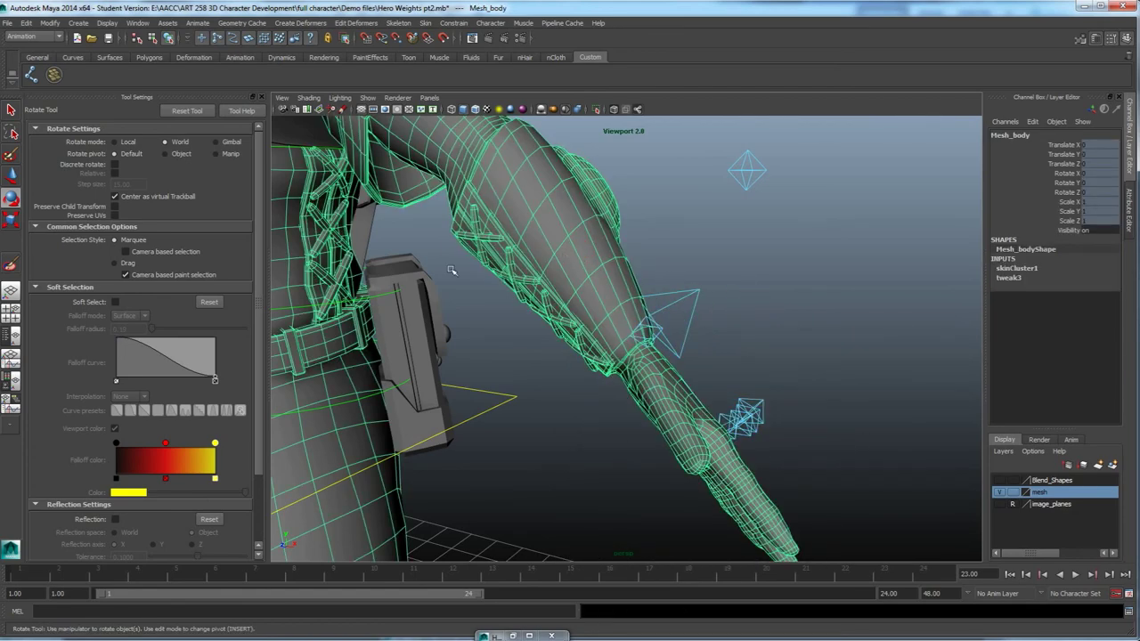
left_click(12, 265)
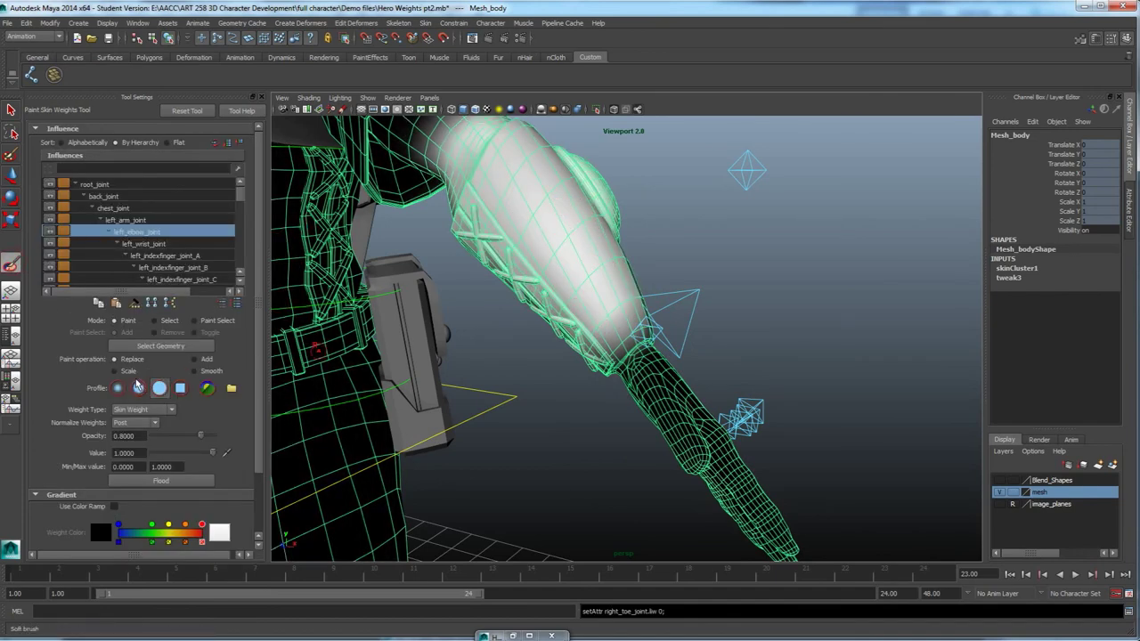
double_click(130, 455)
mouse_move(618, 330)
left_mouse_down()
mouse_move(628, 338)
mouse_move(636, 323)
left_mouse_up()
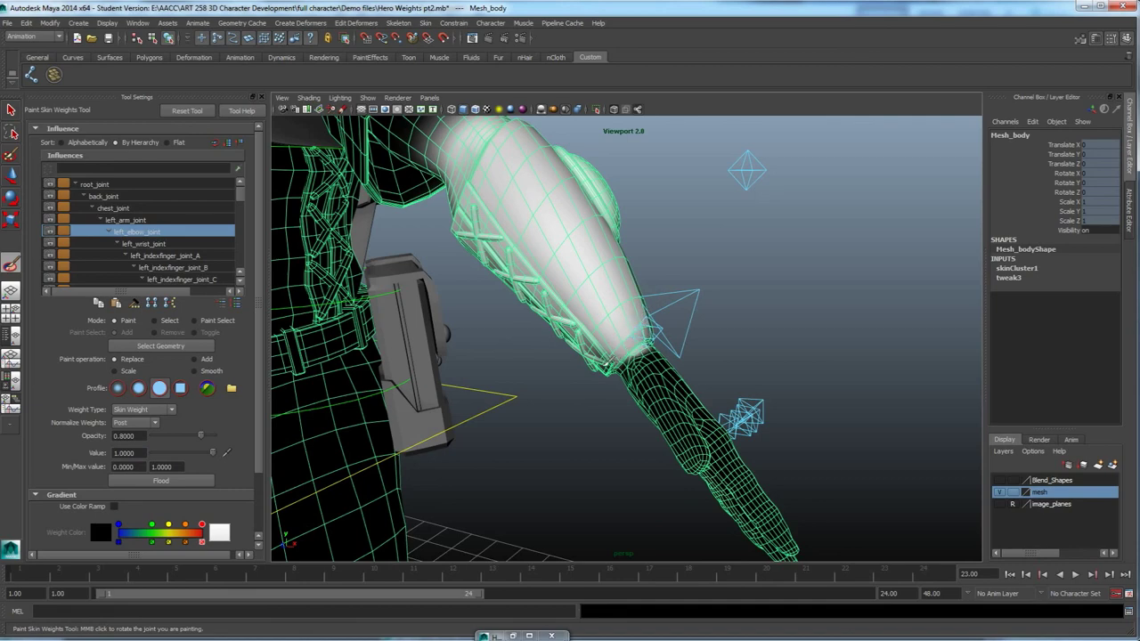
mouse_move(613, 357)
left_mouse_down("alt")
mouse_move(641, 293)
mouse_move(637, 310)
left_mouse_up("alt")
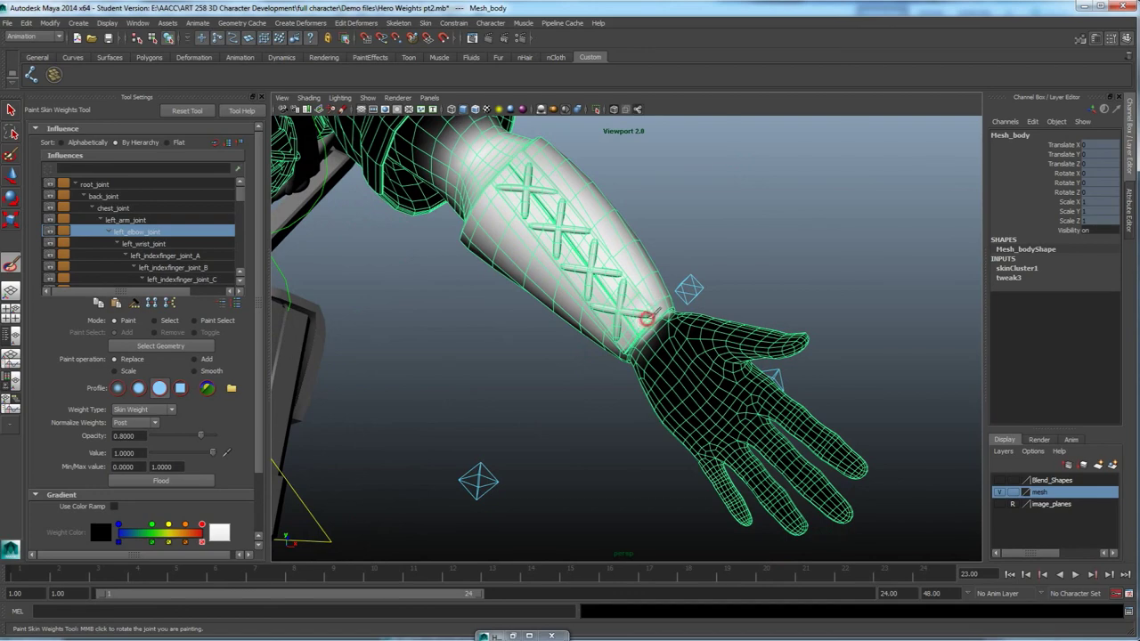
mouse_move(644, 314)
left_mouse_down("alt")
mouse_move(614, 308)
mouse_move(636, 326)
mouse_move(616, 334)
mouse_move(659, 342)
mouse_move(722, 377)
mouse_move(629, 348)
left_mouse_up("alt")
left_click(636, 344)
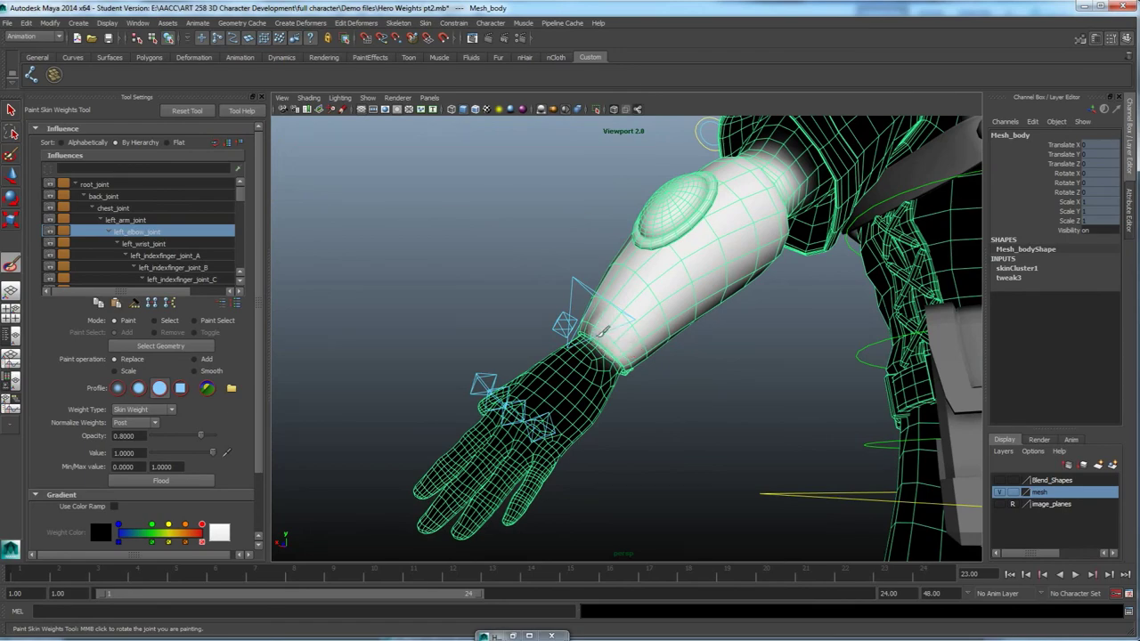
Set the brush value to 0 and paint the left_elbow_joint influence off the left hand just below the cuff.
mouse_move(595, 307)
left_mouse_down("alt")
mouse_move(584, 323)
mouse_move(594, 328)
mouse_move(552, 343)
mouse_move(540, 255)
mouse_move(564, 288)
mouse_move(565, 336)
mouse_move(535, 352)
left_mouse_up("alt")
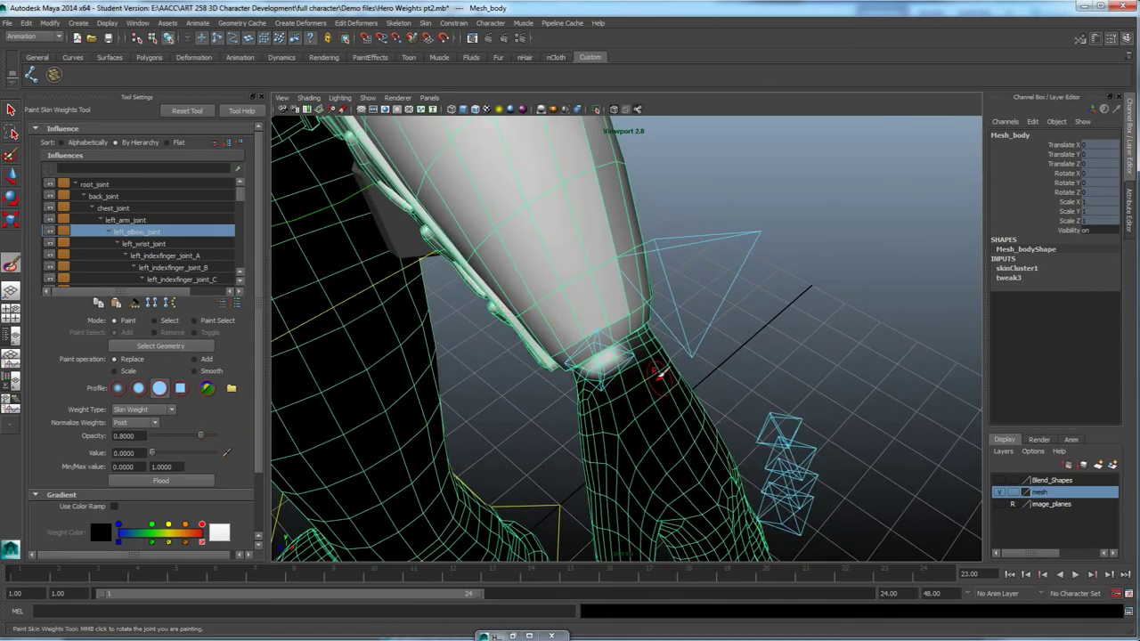
left_click_drag(593, 377, 588, 339, "alt")
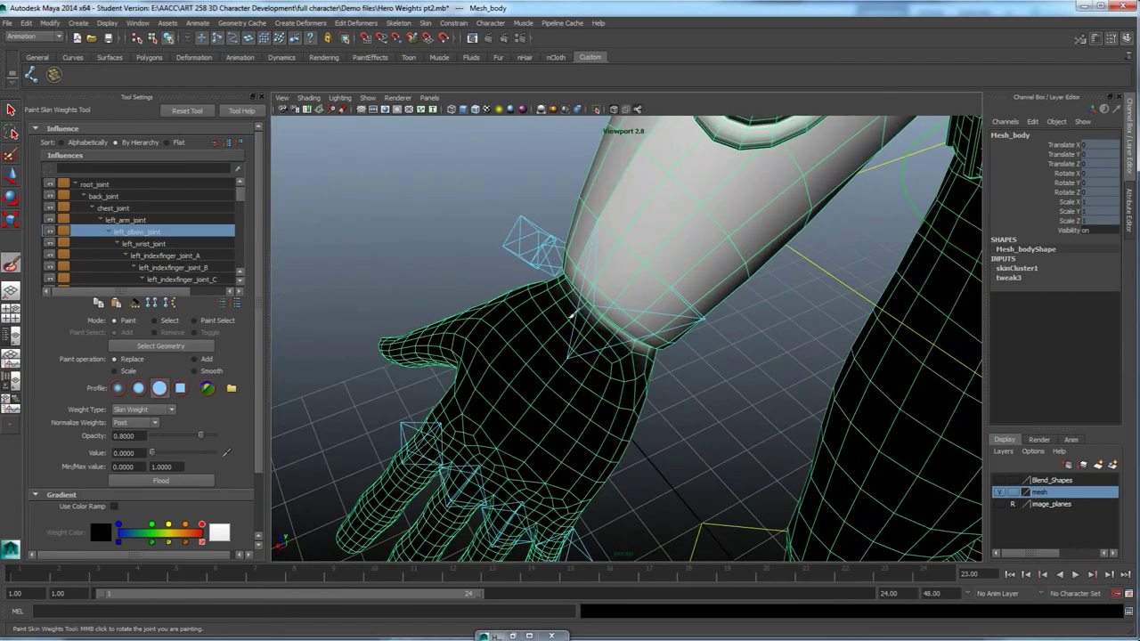
left_click_drag(677, 388, 617, 348, "alt")
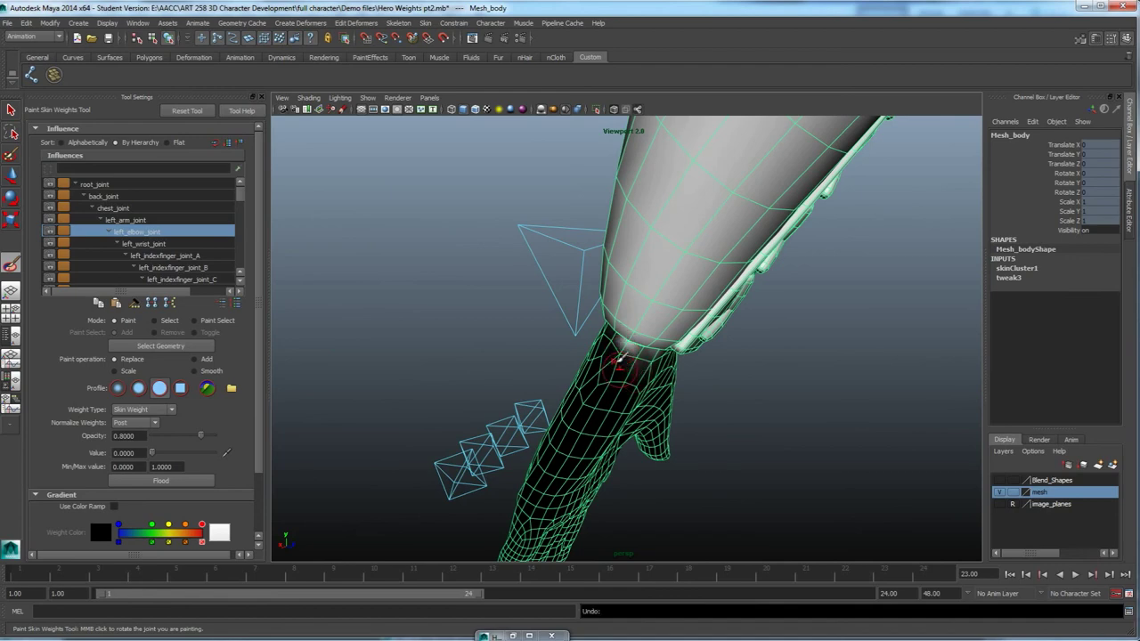
left_click_drag(639, 410, 631, 332, "alt")
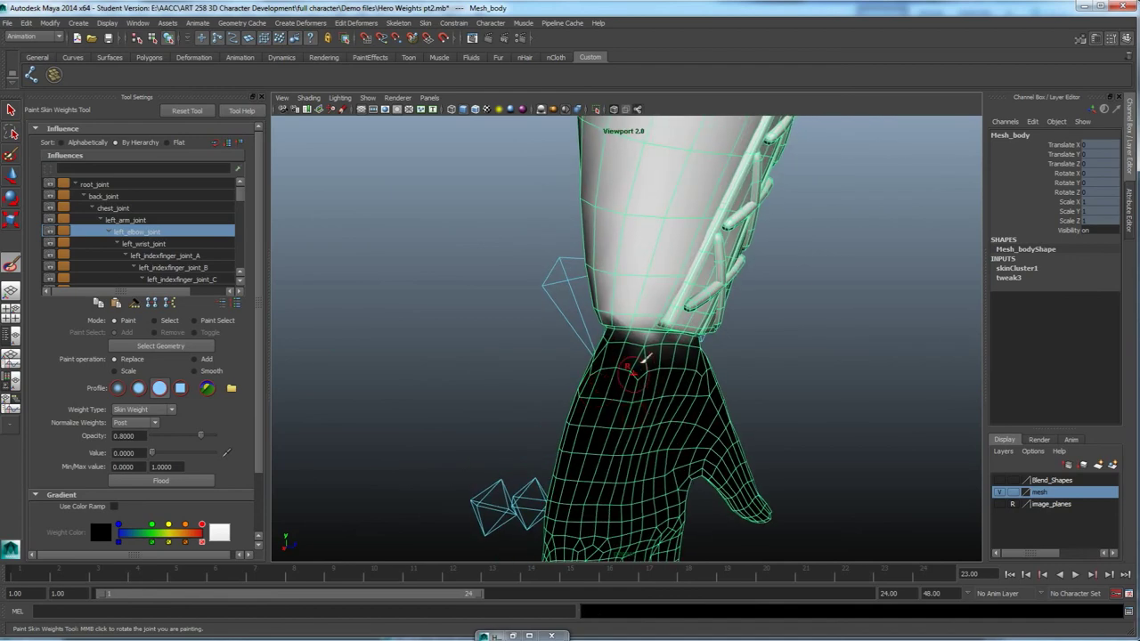
left_click_drag(606, 385, 469, 339, "alt")
Remove the left_wrist_joint influence from all around the left forearm cuff by painting with value 0.
left_click(146, 244)
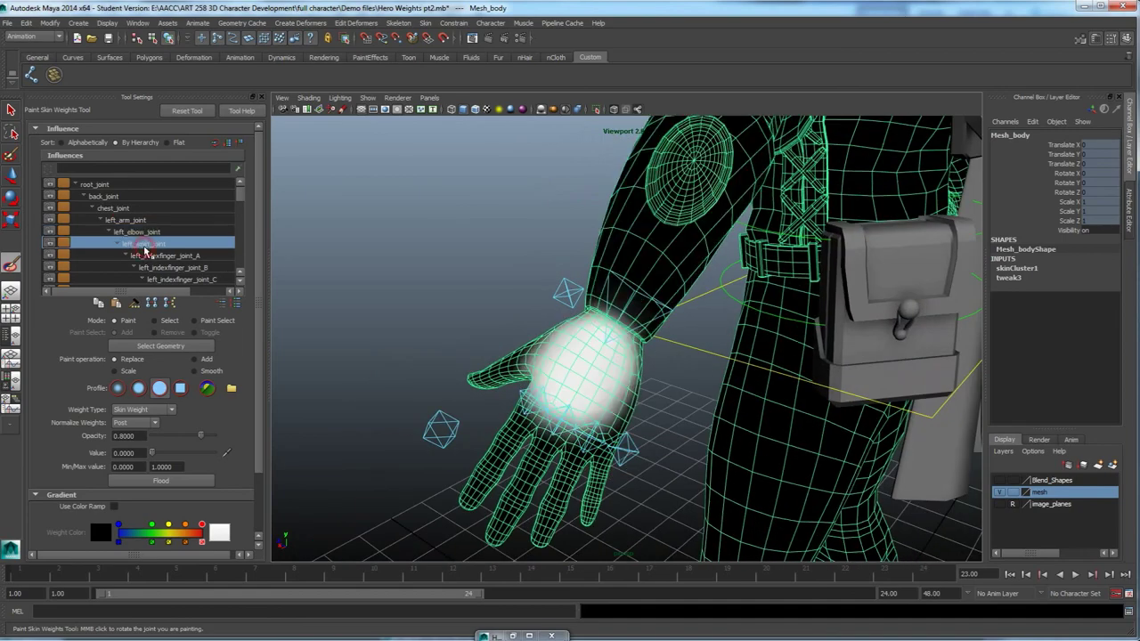
left_click_drag(673, 356, 262, 331, "alt")
left_click_drag(563, 345, 595, 361, "alt")
scroll(595, 361, "up", 4)
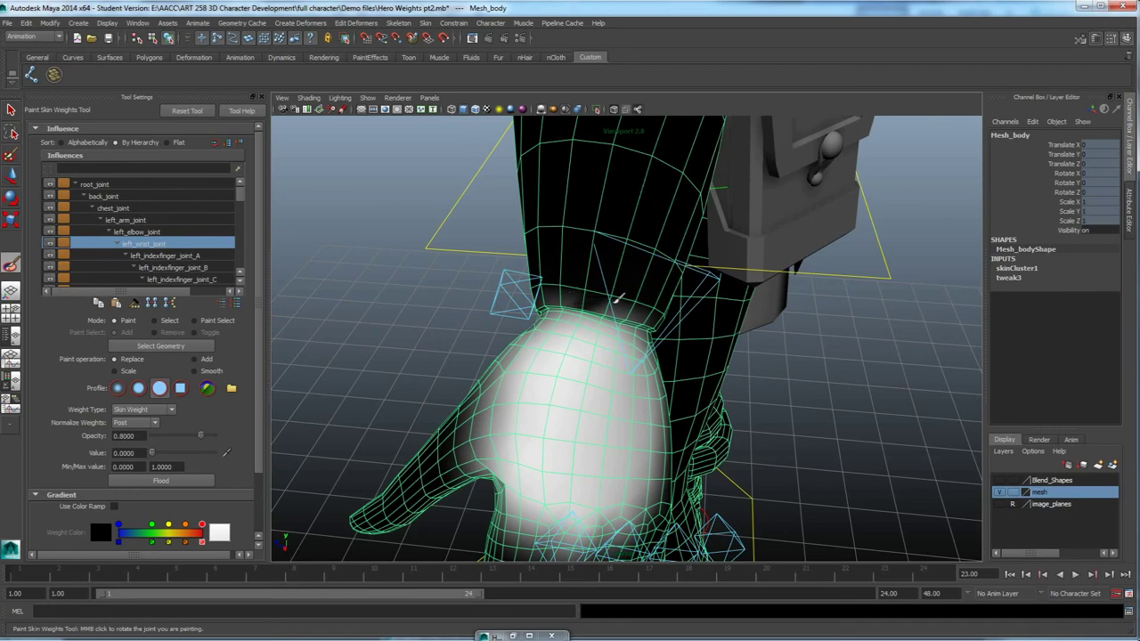
mouse_move(551, 303)
left_mouse_down("alt")
mouse_move(659, 307)
mouse_move(624, 332)
mouse_move(626, 292)
left_mouse_up("alt")
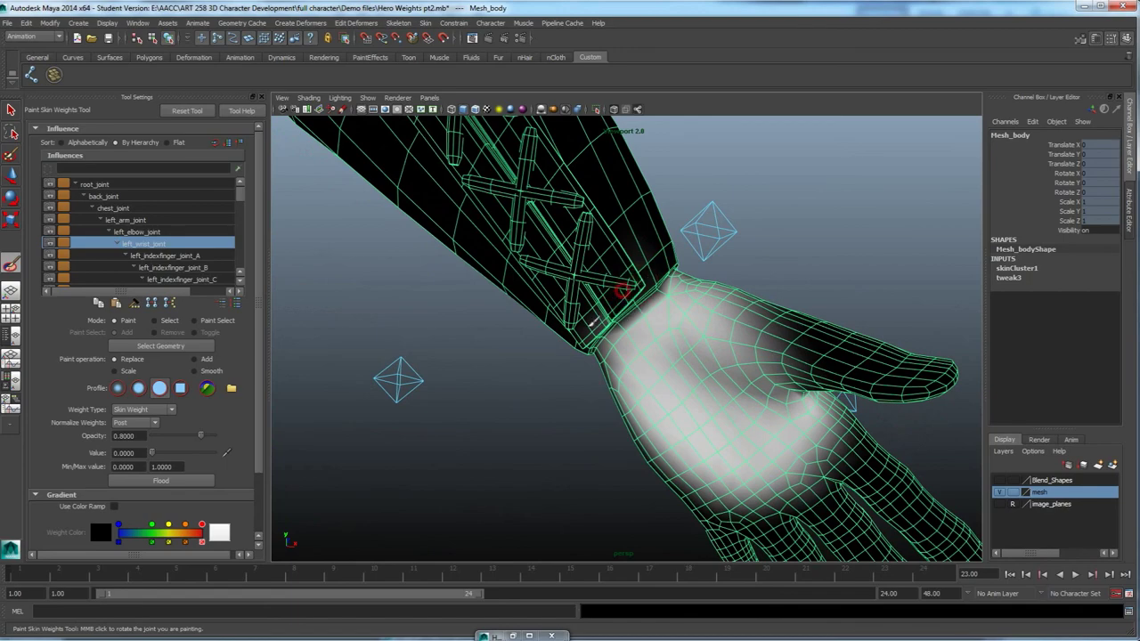
left_click_drag(585, 326, 588, 303, "alt")
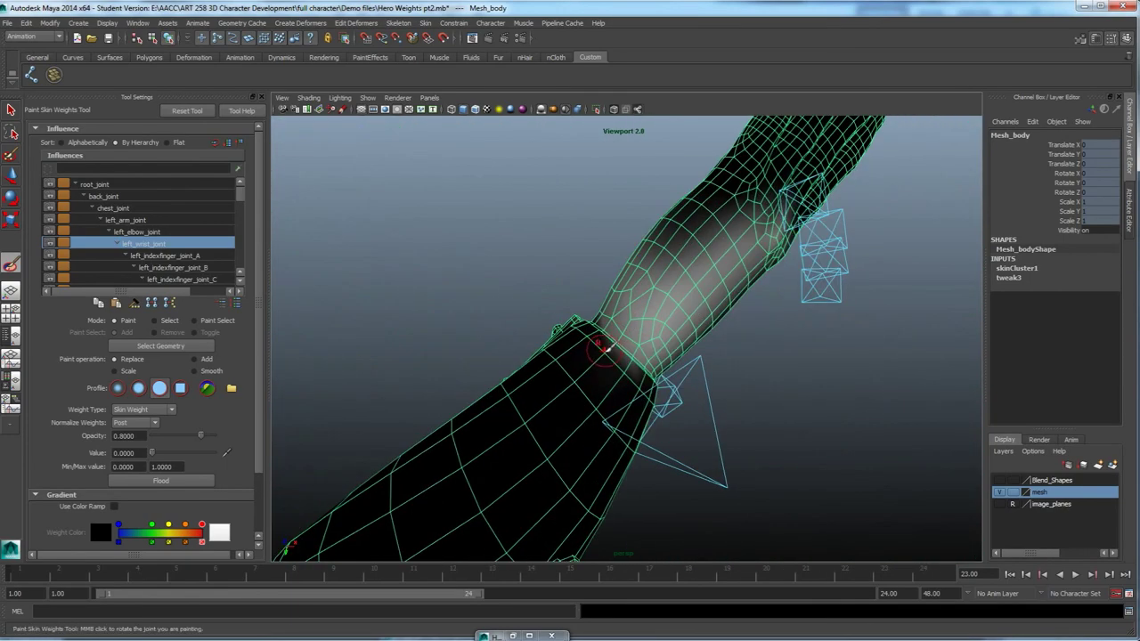
left_click_drag(591, 369, 669, 328, "alt")
Rotate left_hand_control to test the wrist after the cuff's weight cleanup, and undo the rotation.
key("e")
left_click(658, 285)
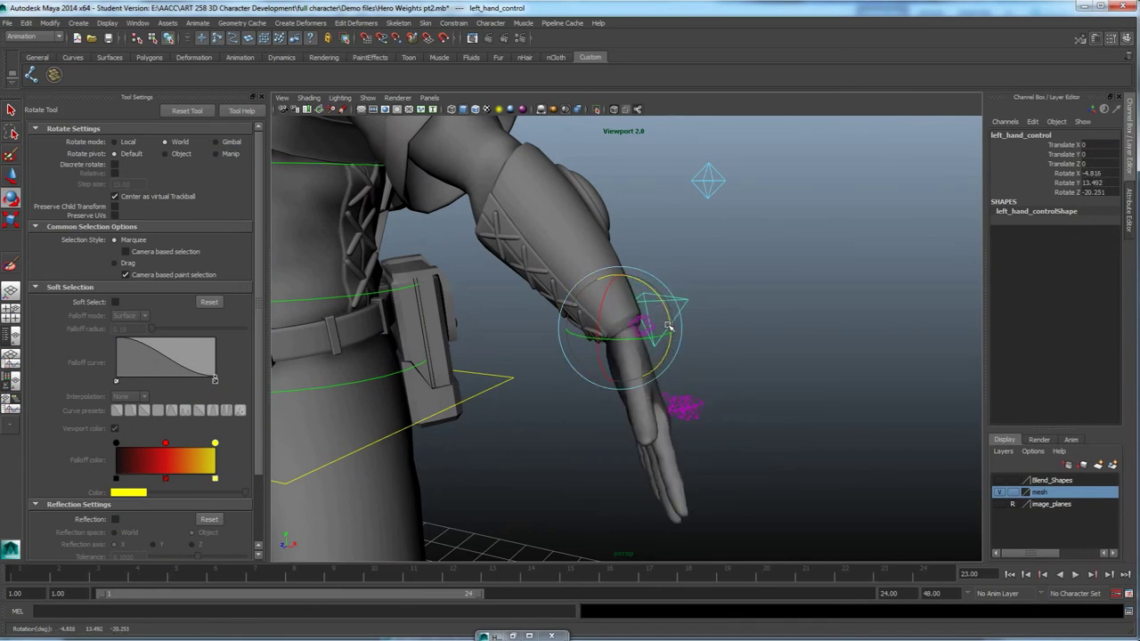
key("ctrl+z")
Paint left_elbow_joint weights on Mesh_body around the inner and under side of the left forearm cuff with Replace at value 1.
left_click_drag(611, 363, 639, 355, "alt")
scroll(629, 363, "up", 5)
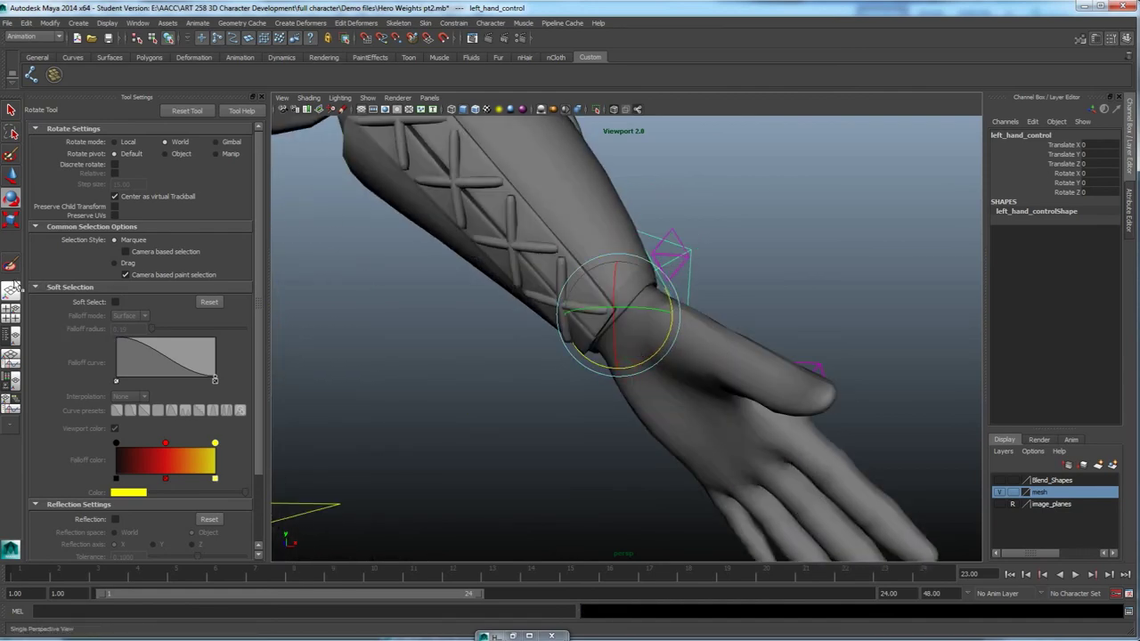
left_click(603, 205)
left_click(11, 265)
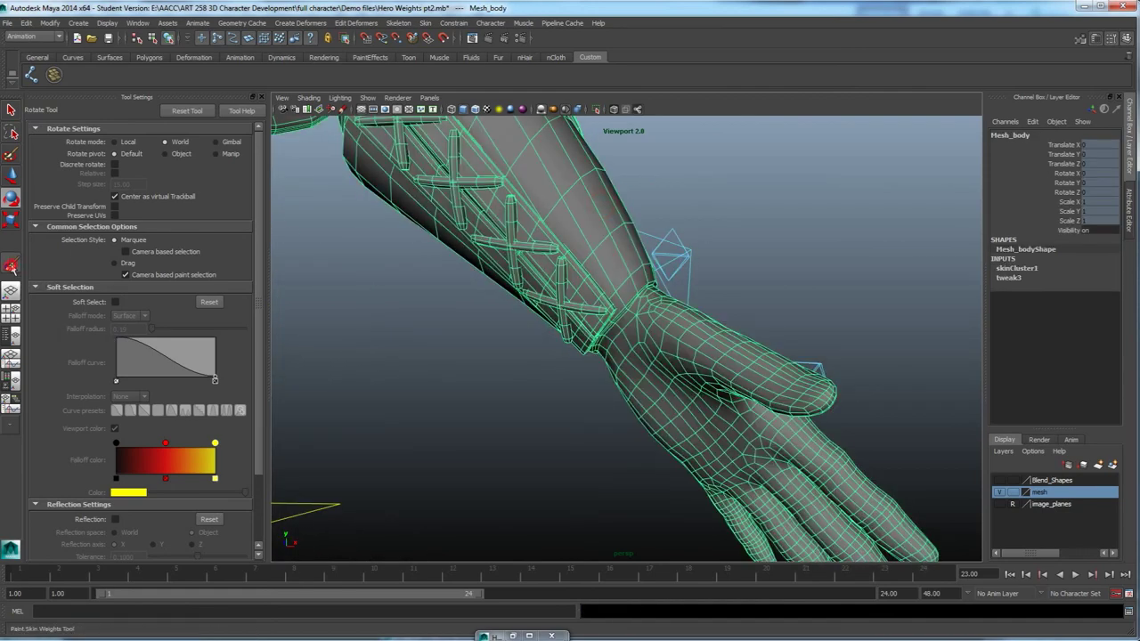
left_click_drag(579, 339, 609, 320, "alt")
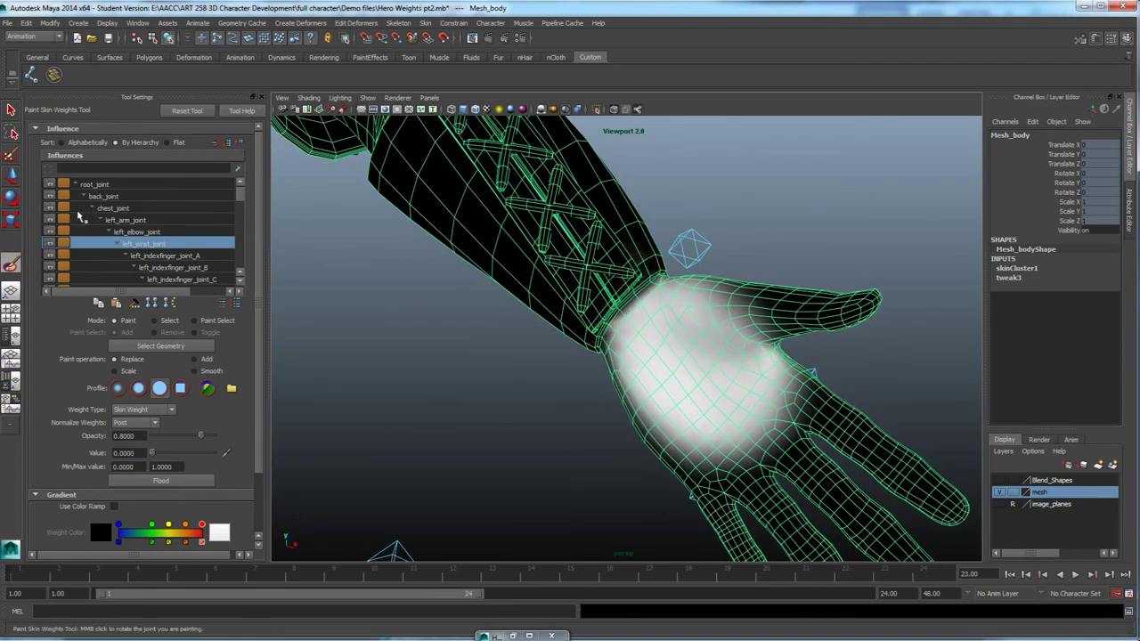
left_click(133, 232)
left_click_drag(570, 298, 579, 267, "alt")
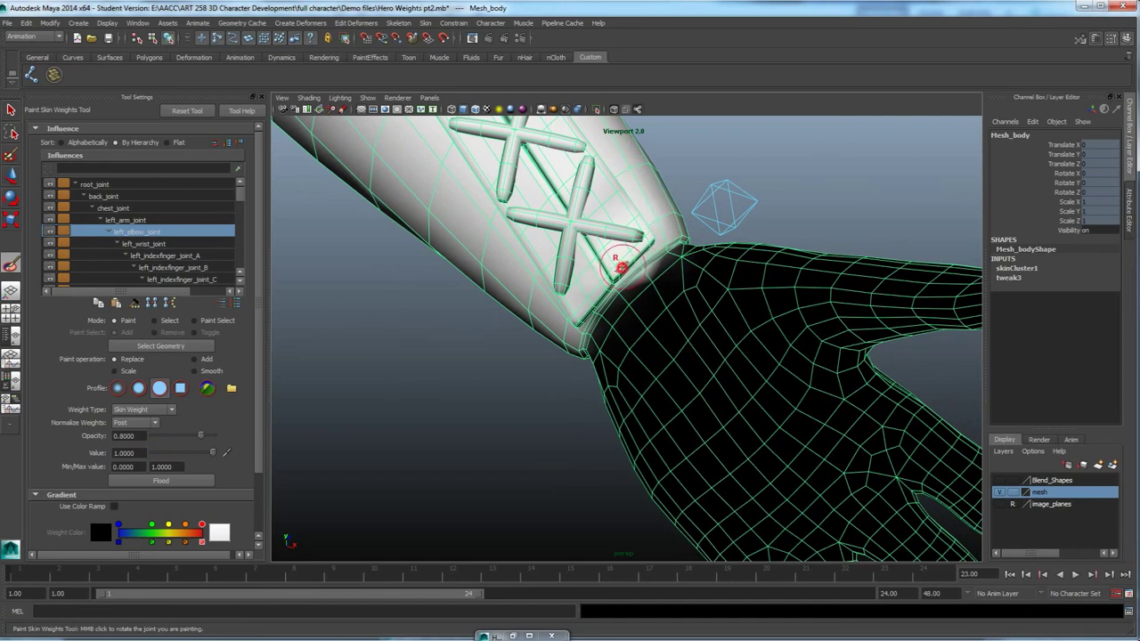
mouse_move(556, 296)
left_mouse_down("alt")
mouse_move(577, 280)
mouse_move(573, 289)
mouse_move(602, 285)
mouse_move(558, 265)
left_mouse_up("alt")
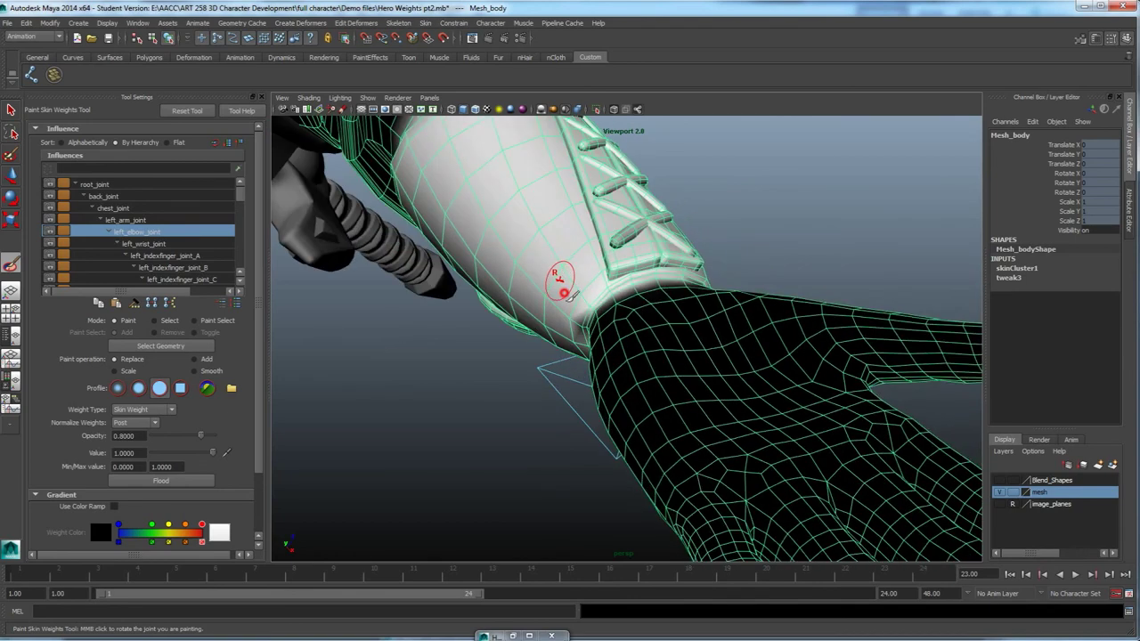
left_click_drag(565, 324, 611, 224, "alt")
mouse_move(621, 178)
left_mouse_down("alt")
mouse_move(591, 241)
mouse_move(611, 280)
left_mouse_up("alt")
Check the repainted left forearm cuff by rotating left_hand_control, and undo the rotation.
key("w")
key("e")
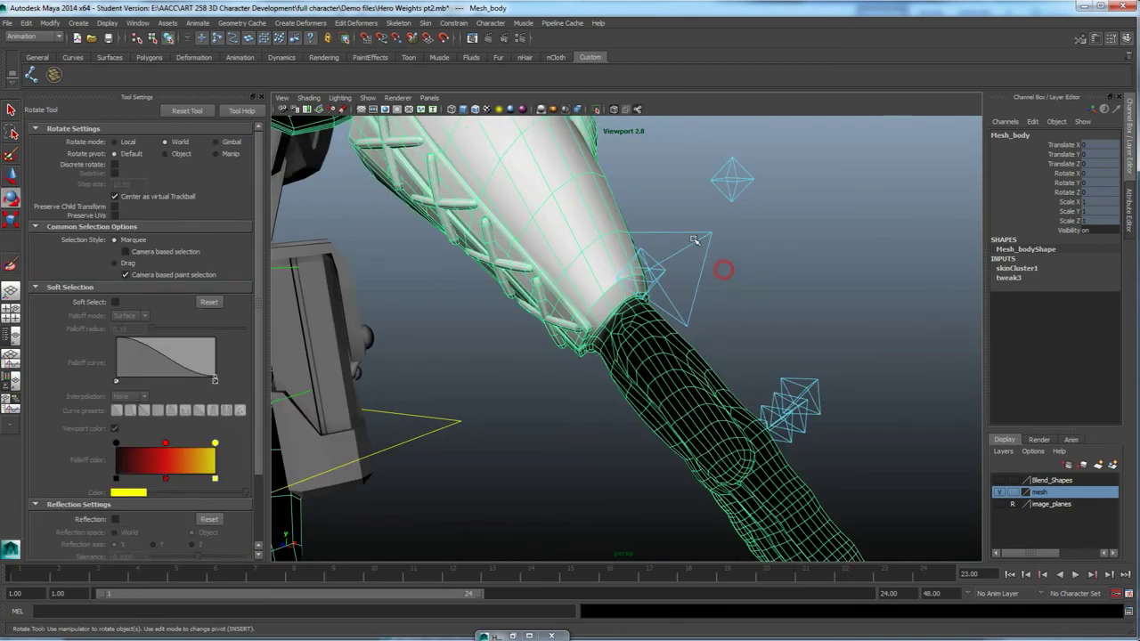
left_click(703, 254)
left_click_drag(667, 305, 694, 311)
key("ctrl+z")
Examine Mesh_body's influences one by one, from the back and chest joints down the left arm to the index finger joints.
left_click(598, 244)
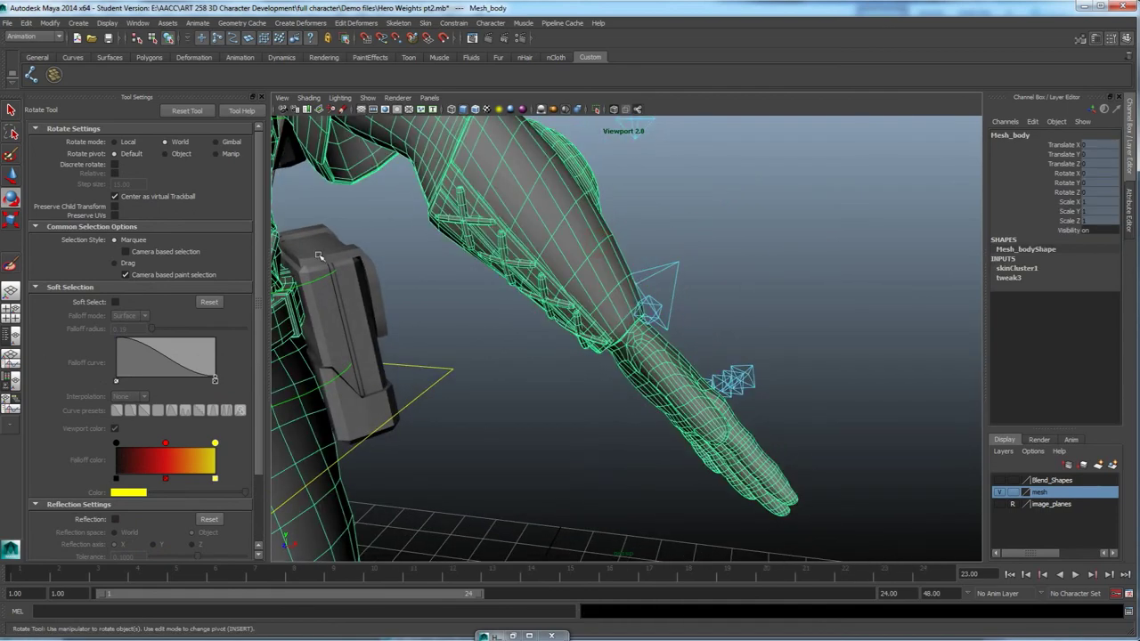
left_click(11, 264)
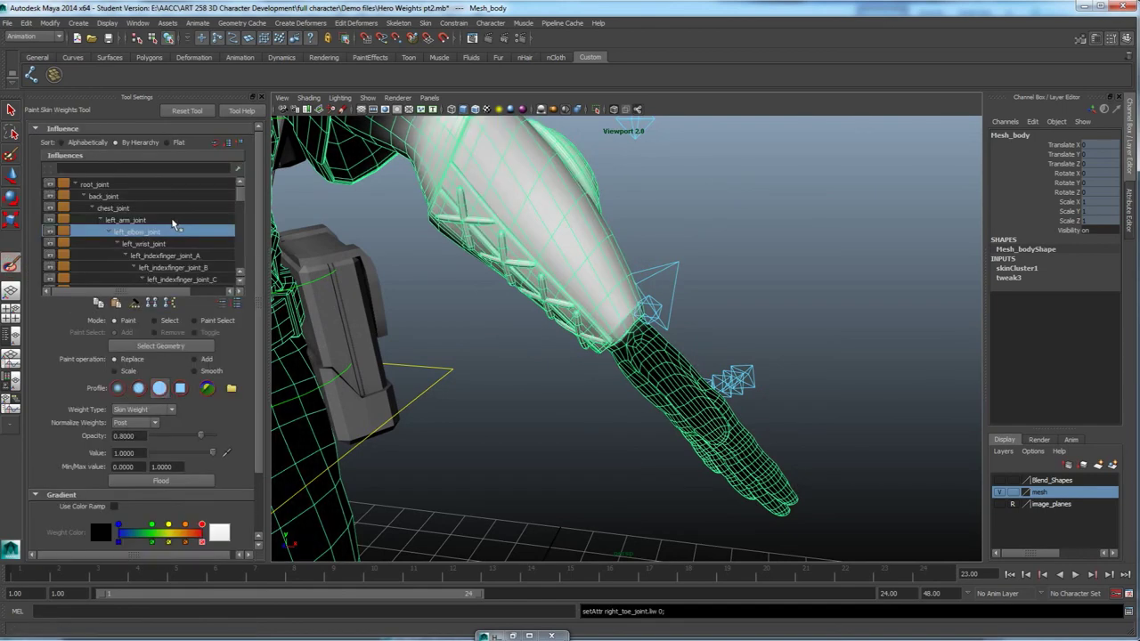
left_click(125, 208)
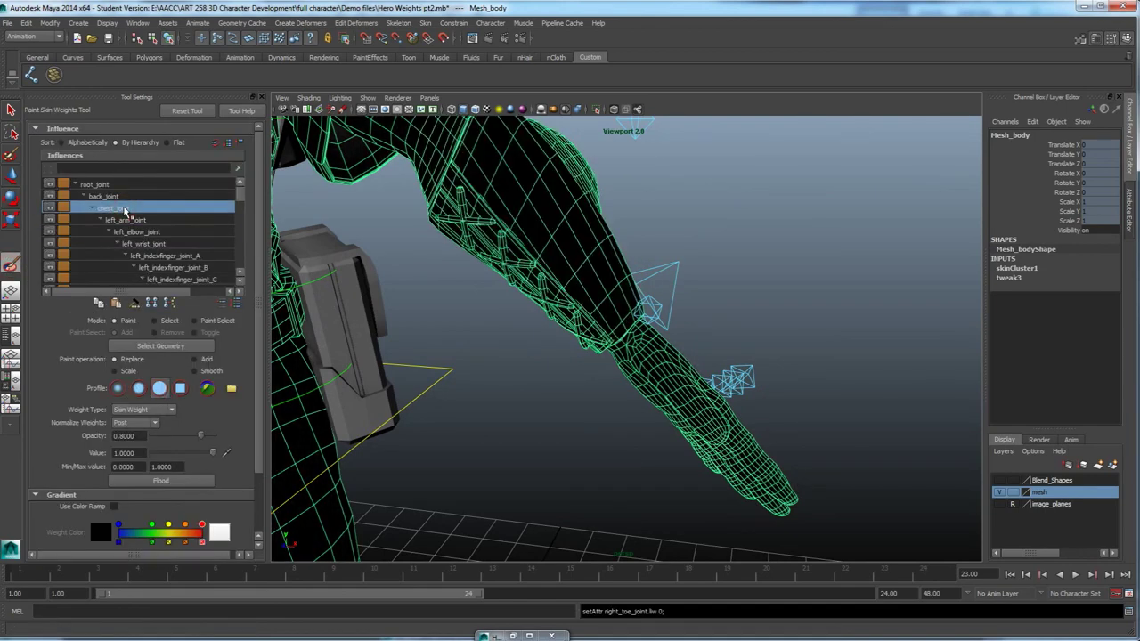
left_click(111, 196)
left_click(125, 220)
left_click(139, 231)
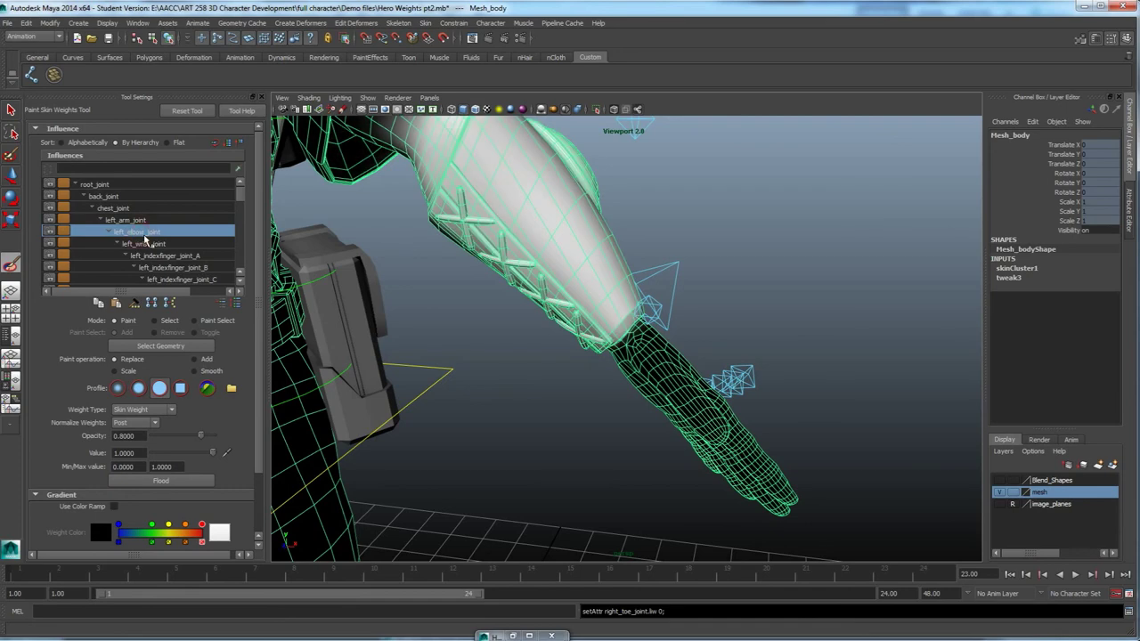
left_click(148, 244)
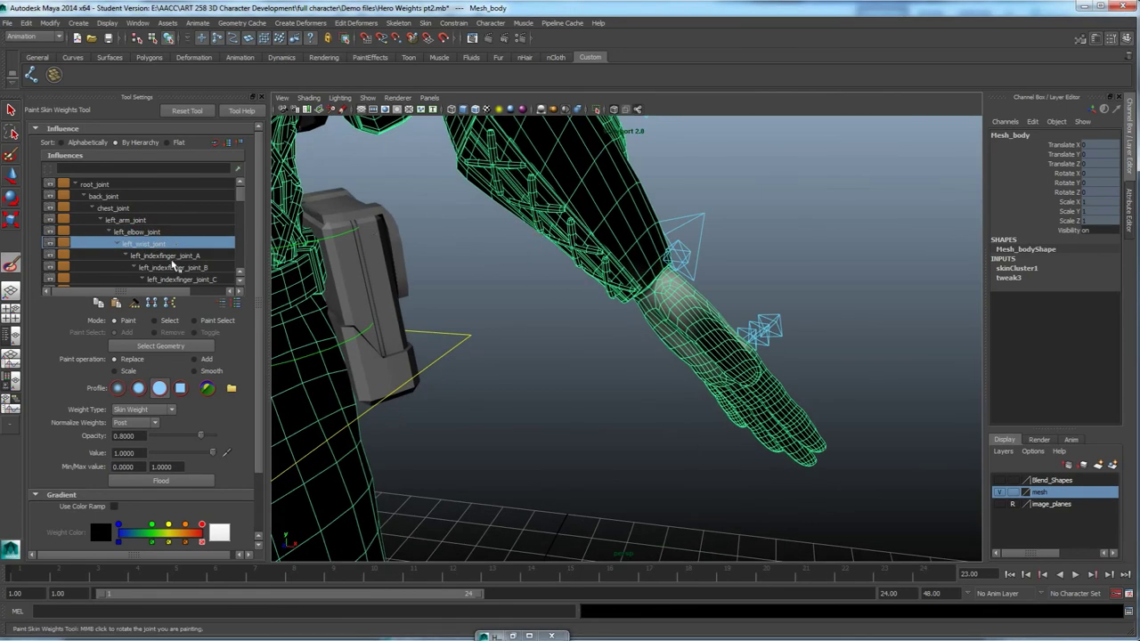
left_click(173, 267)
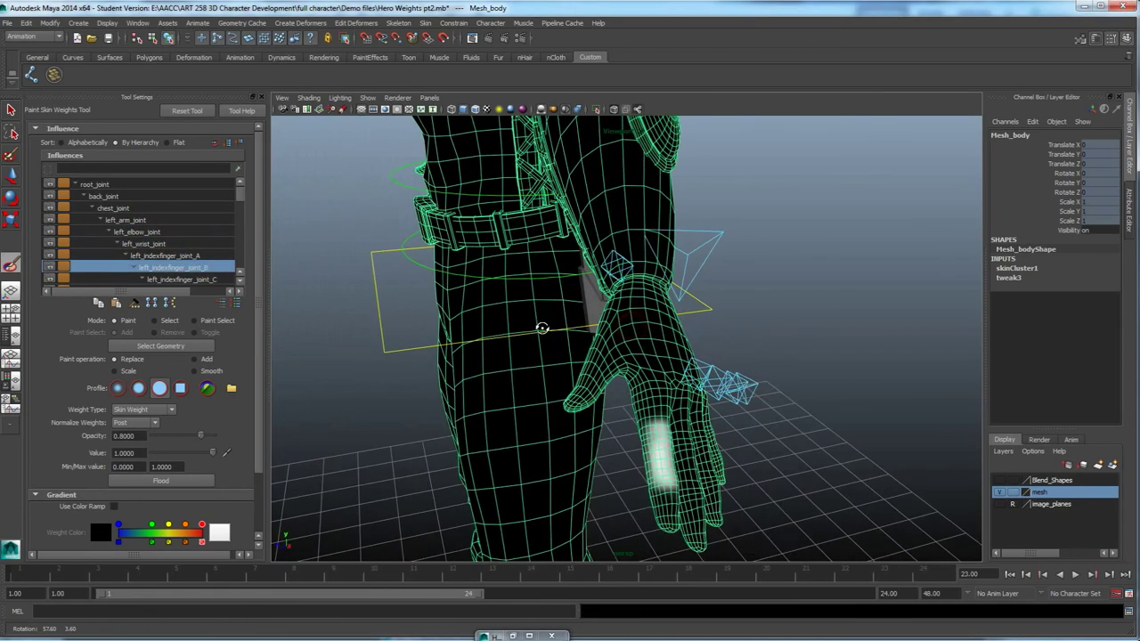
scroll(327, 294, "down", 3)
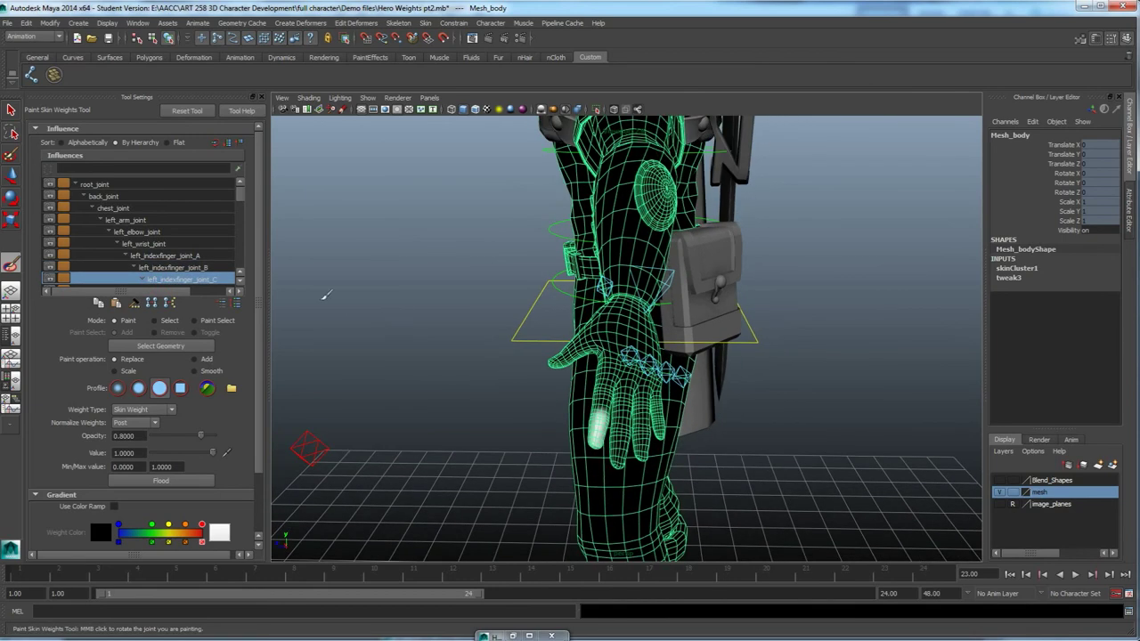
left_click_drag(241, 189, 240, 218)
scroll(175, 220, "up", 6)
left_click(172, 219)
scroll(172, 221, "down", 5)
scroll(172, 227, "down", 2)
mouse_move(621, 305)
left_mouse_down("alt")
mouse_move(545, 351)
mouse_move(598, 318)
mouse_move(615, 339)
mouse_move(544, 319)
mouse_move(560, 271)
mouse_move(635, 311)
left_mouse_up("alt")
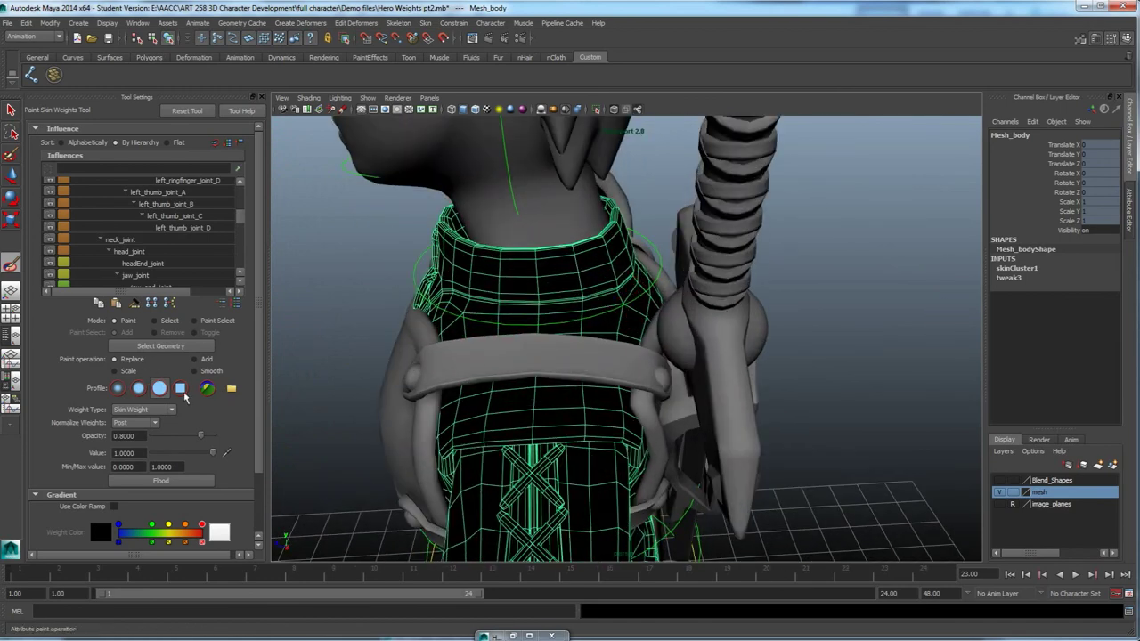
right_click_drag(514, 354, 364, 580, "alt")
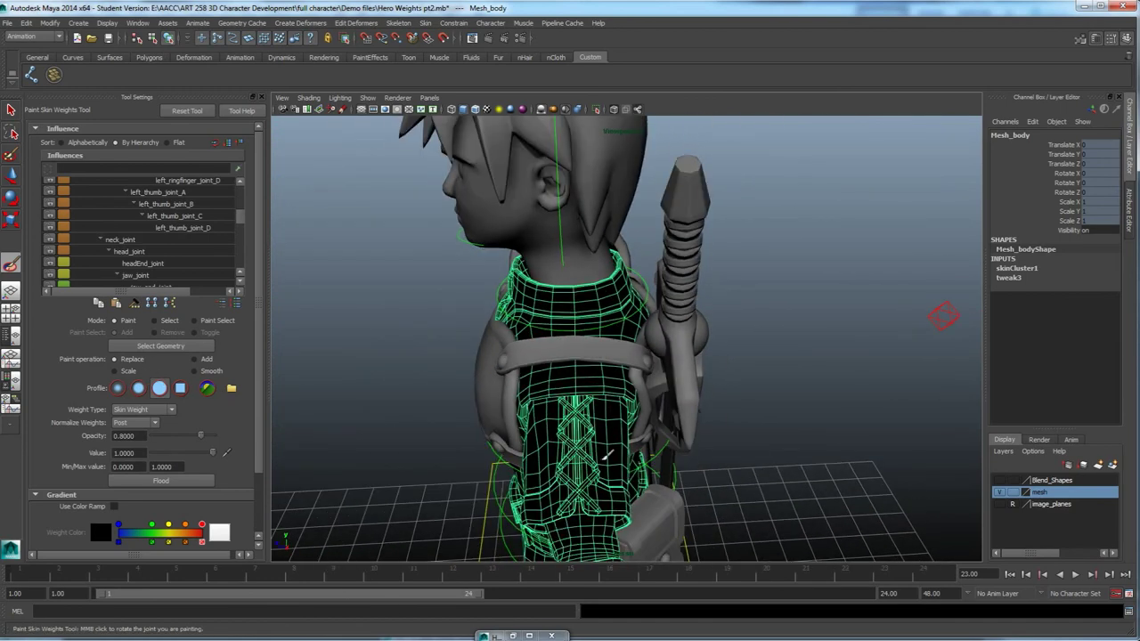
Go to frame 1 and set a rotation keyframe on head_control.
key("w")
mouse_move(624, 419)
left_mouse_down("alt")
mouse_move(507, 361)
mouse_move(506, 341)
left_mouse_up("alt")
left_click_drag(40, 573, 20, 573)
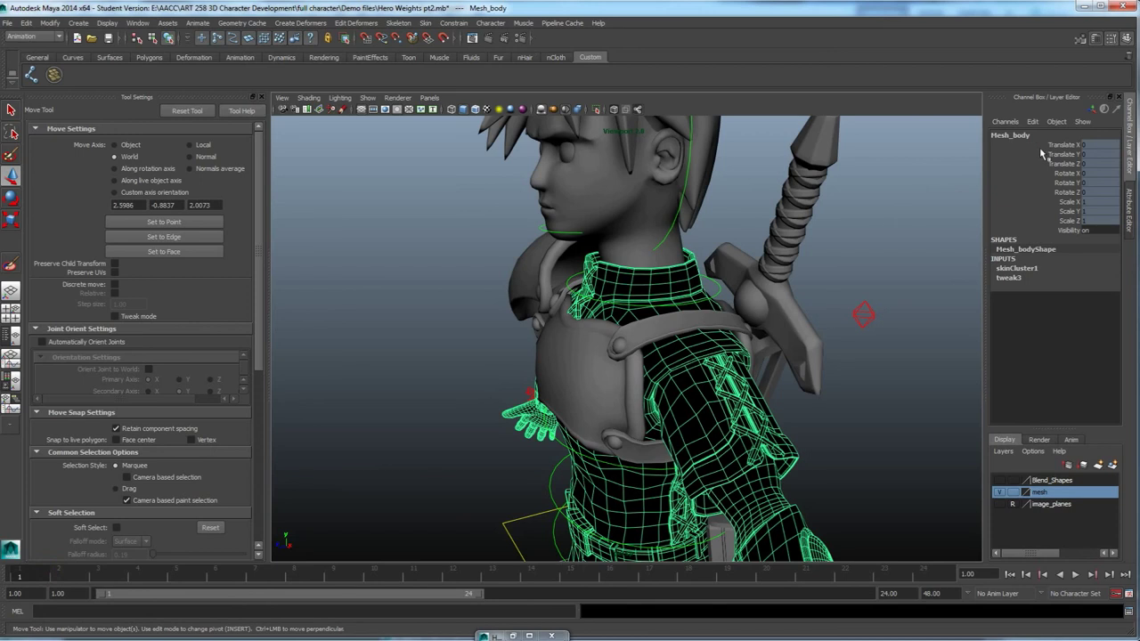
left_click(683, 191)
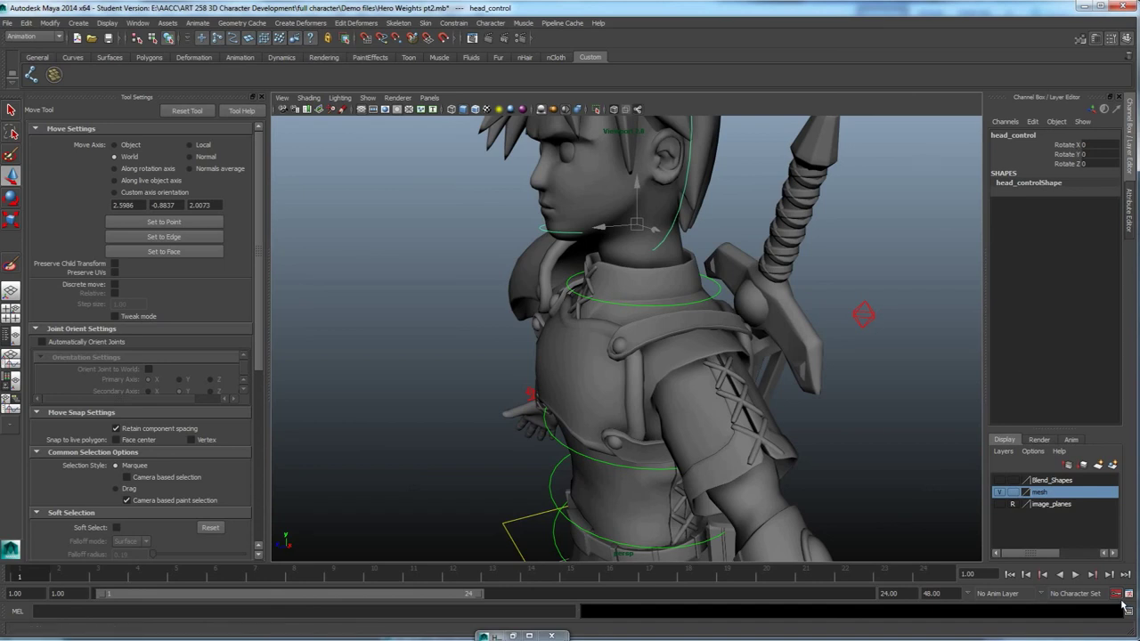
key("s")
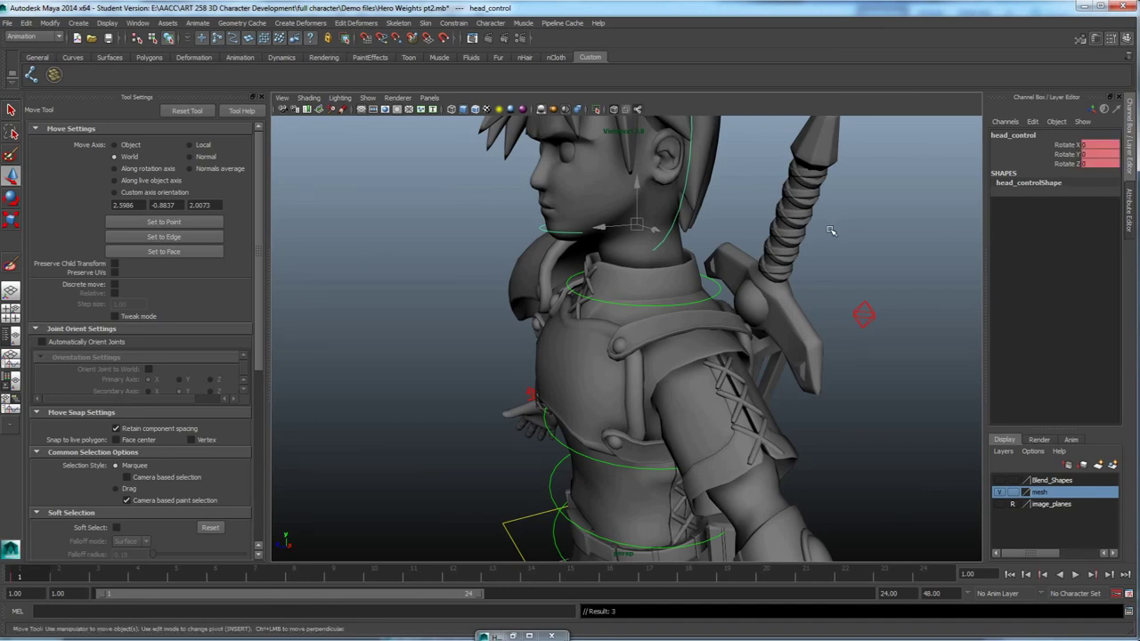
At frame 8, rotate head_control to about -54 degrees in Y to key a head turn.
key("alt+v")
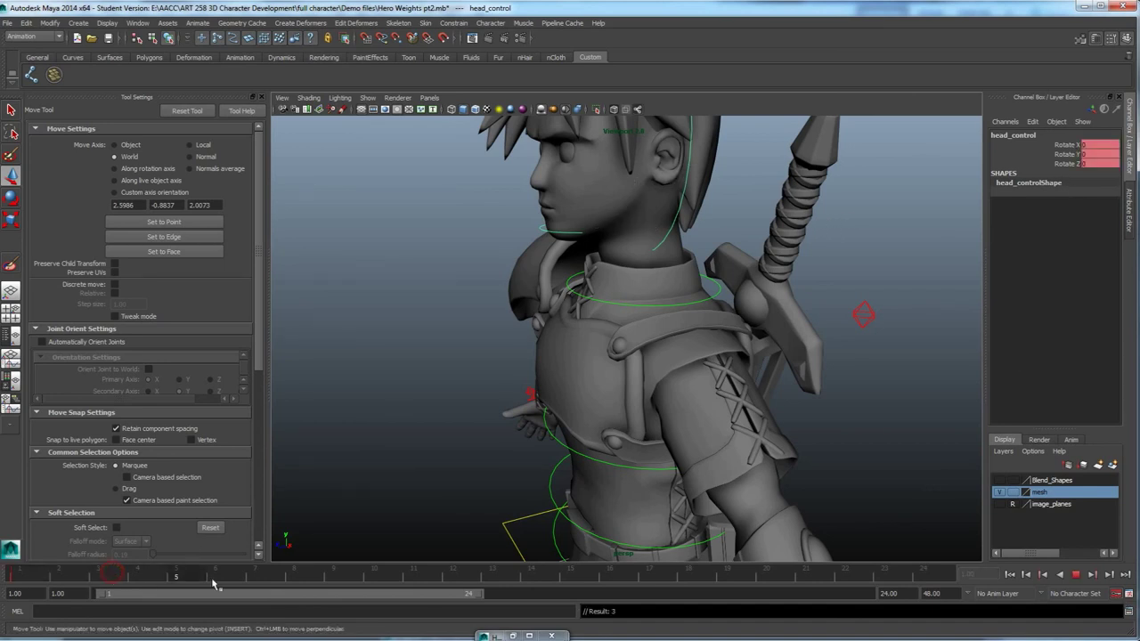
key("alt+v")
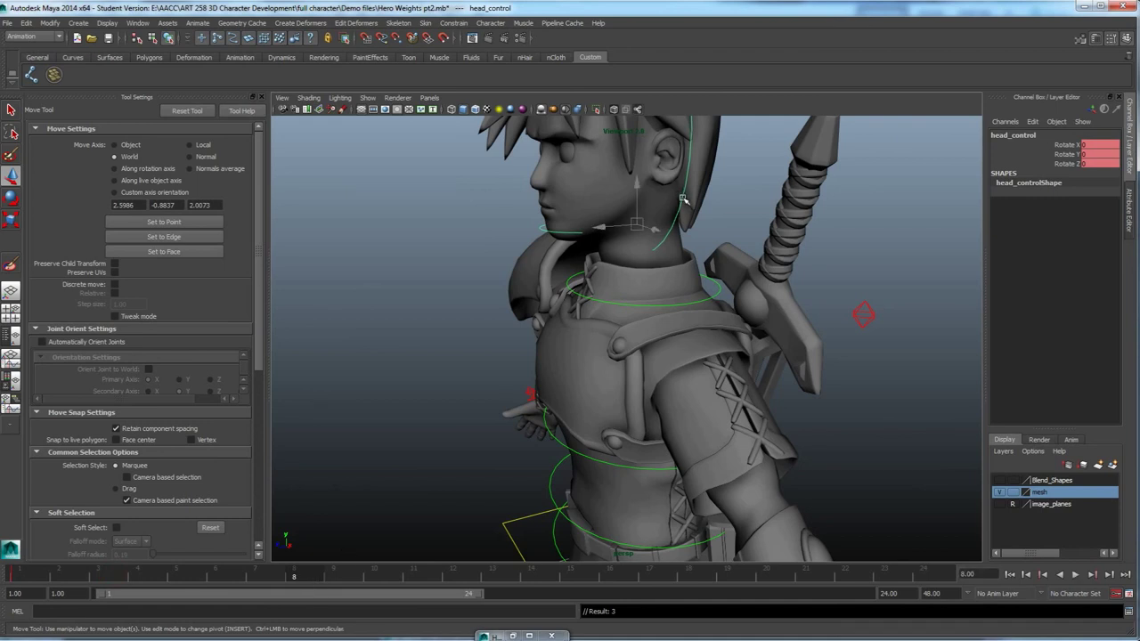
key("e")
left_click_drag(647, 234, 630, 271)
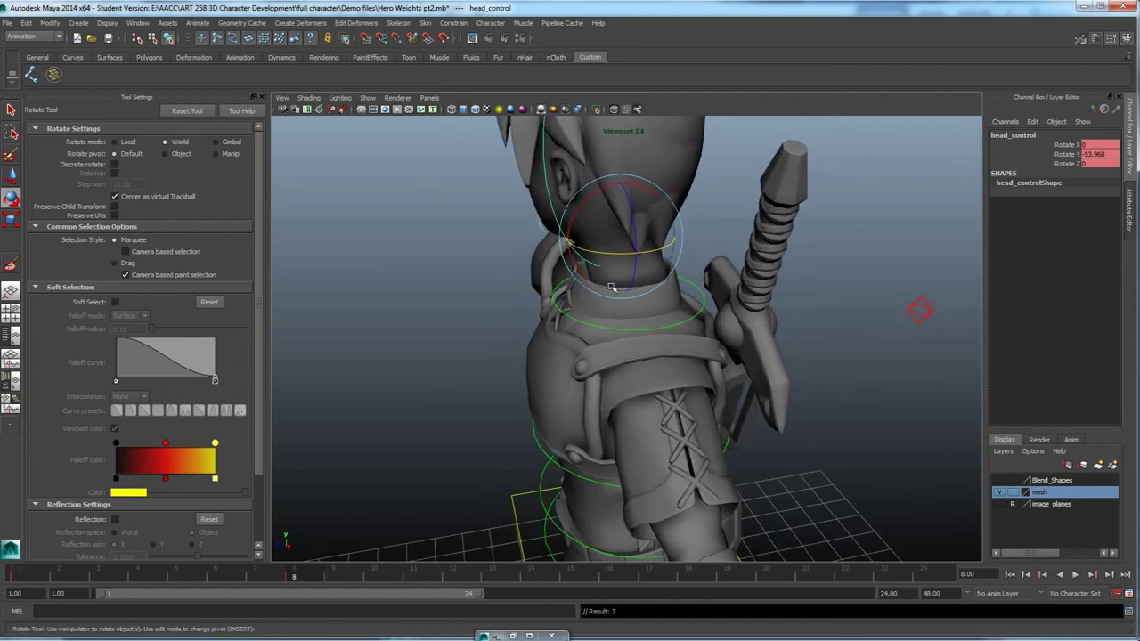
left_click_drag(613, 288, 598, 297, "alt")
Play back the head turn and examine how the neck and collar deform.
key("alt+v")
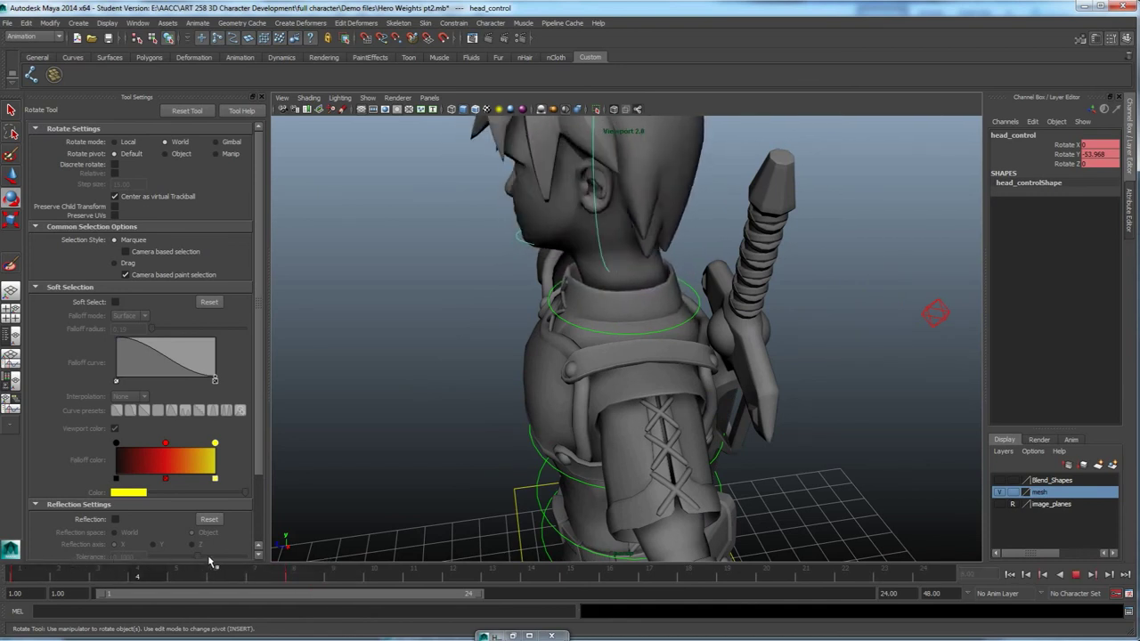
key("alt+v")
scroll(691, 321, "up", 5)
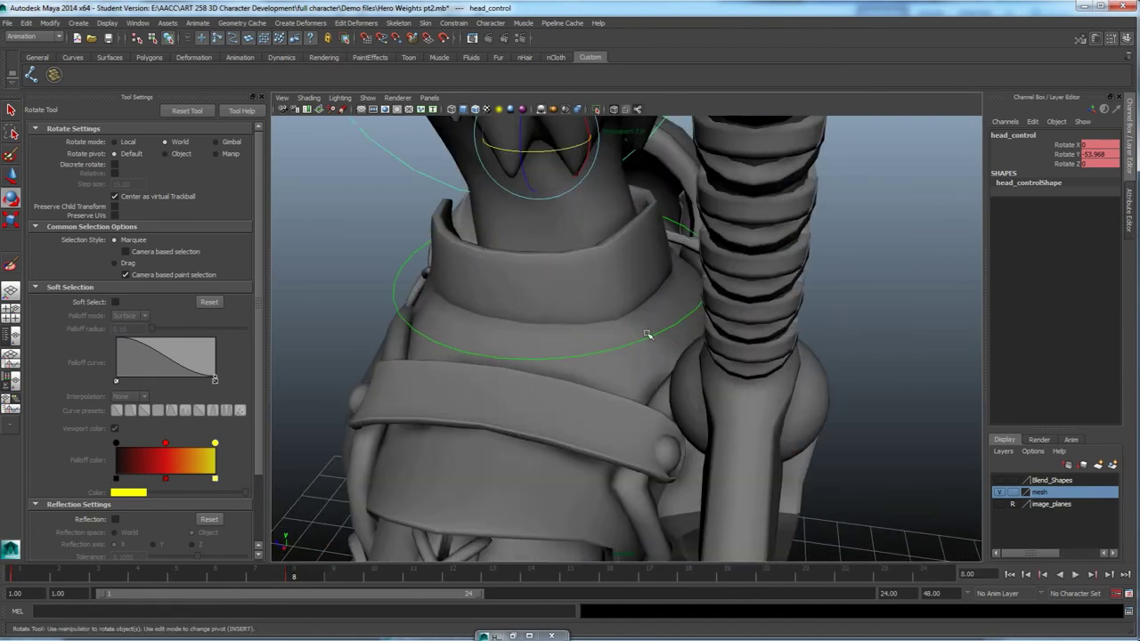
scroll(656, 330, "up", 2)
Display the chest_joint influence on Mesh_body and inspect it around the collar and shoulders.
left_click(634, 272)
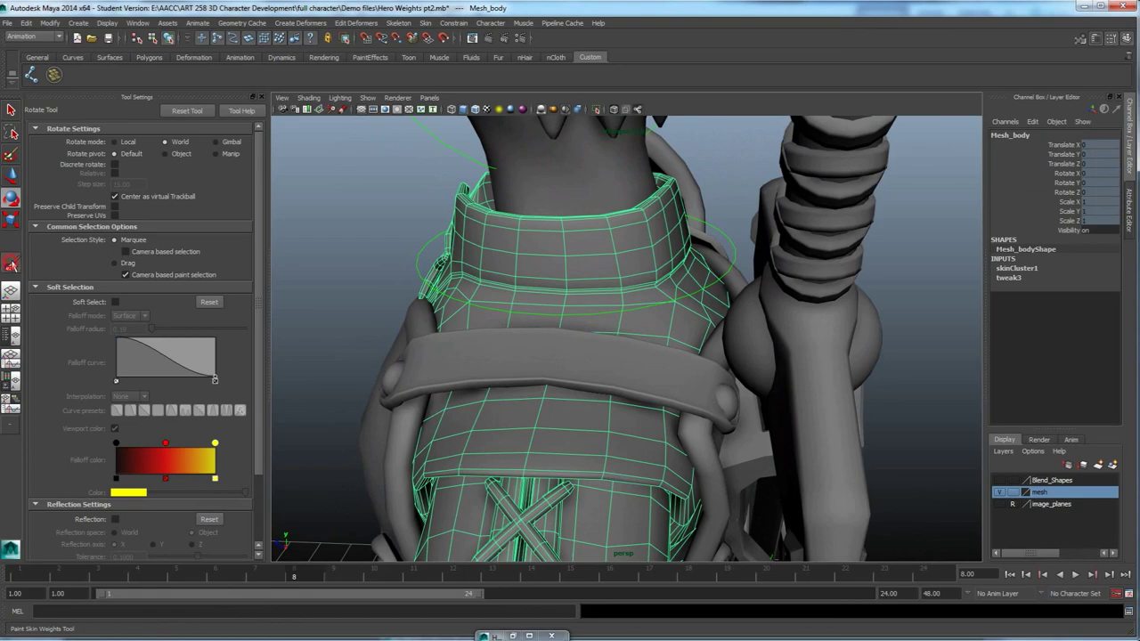
left_click(11, 264)
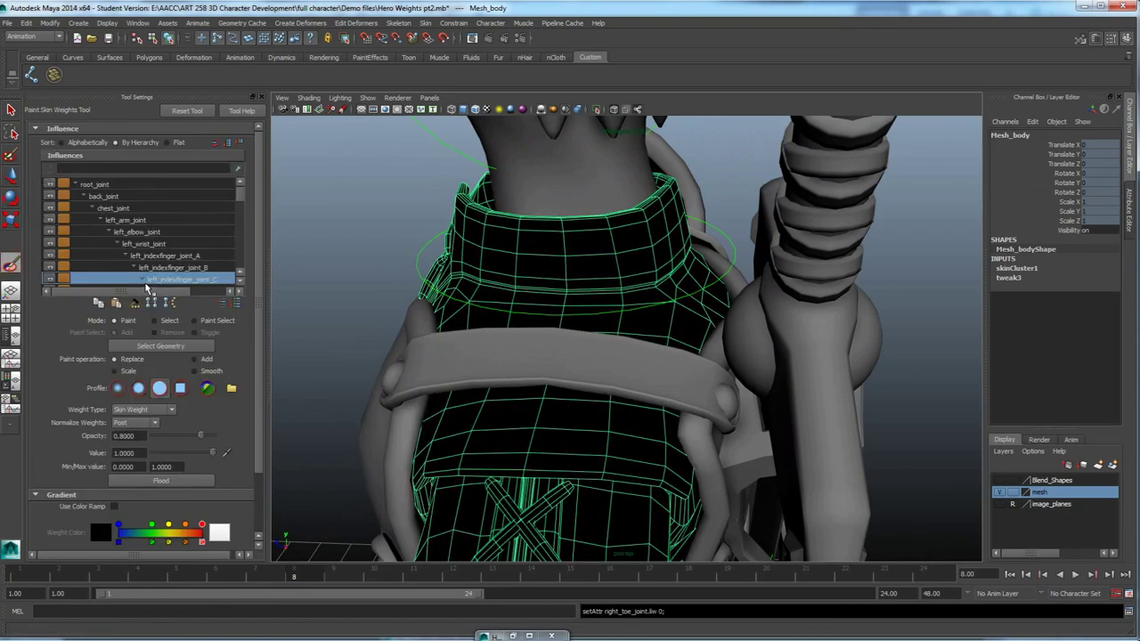
left_click(116, 207)
mouse_move(555, 303)
left_mouse_down("alt")
mouse_move(591, 259)
mouse_move(611, 333)
mouse_move(588, 359)
mouse_move(526, 288)
mouse_move(494, 289)
mouse_move(629, 255)
mouse_move(739, 278)
left_mouse_up("alt")
mouse_move(589, 302)
left_mouse_down("alt")
mouse_move(635, 293)
mouse_move(639, 271)
left_mouse_up("alt")
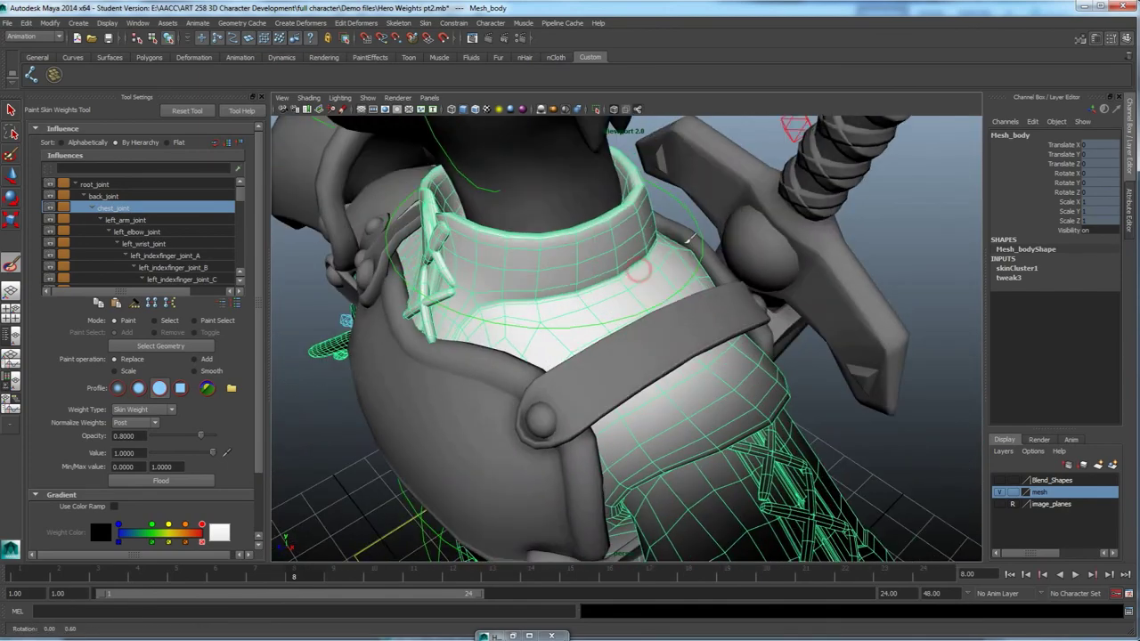
Isolate Mesh_body in the viewport to expose the upper back.
key("w")
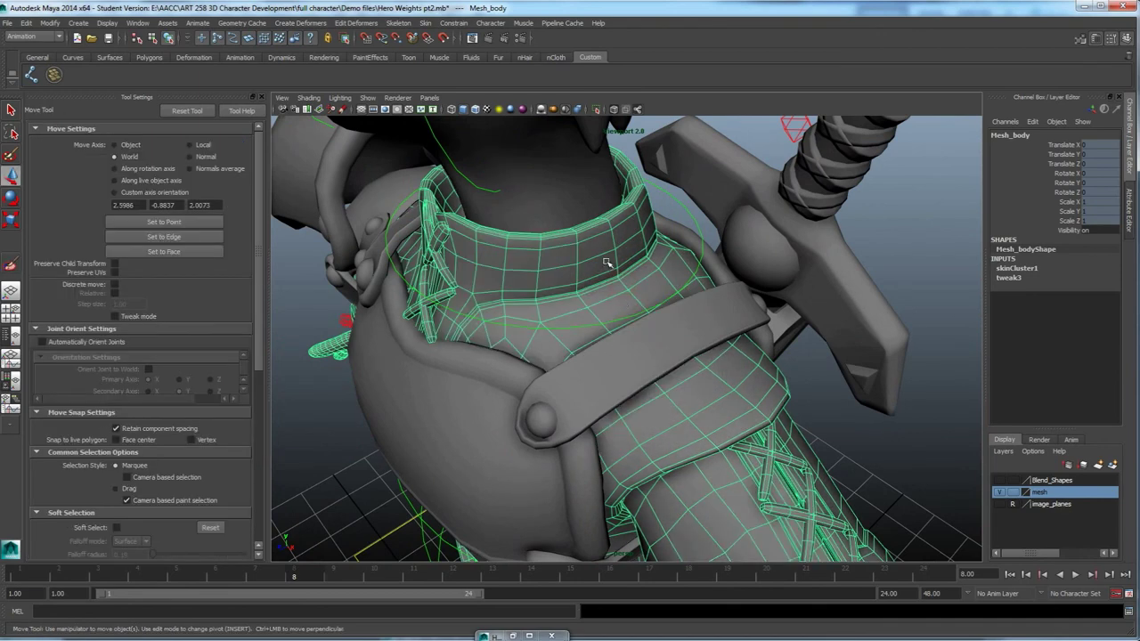
left_click(367, 98)
mouse_move(422, 119)
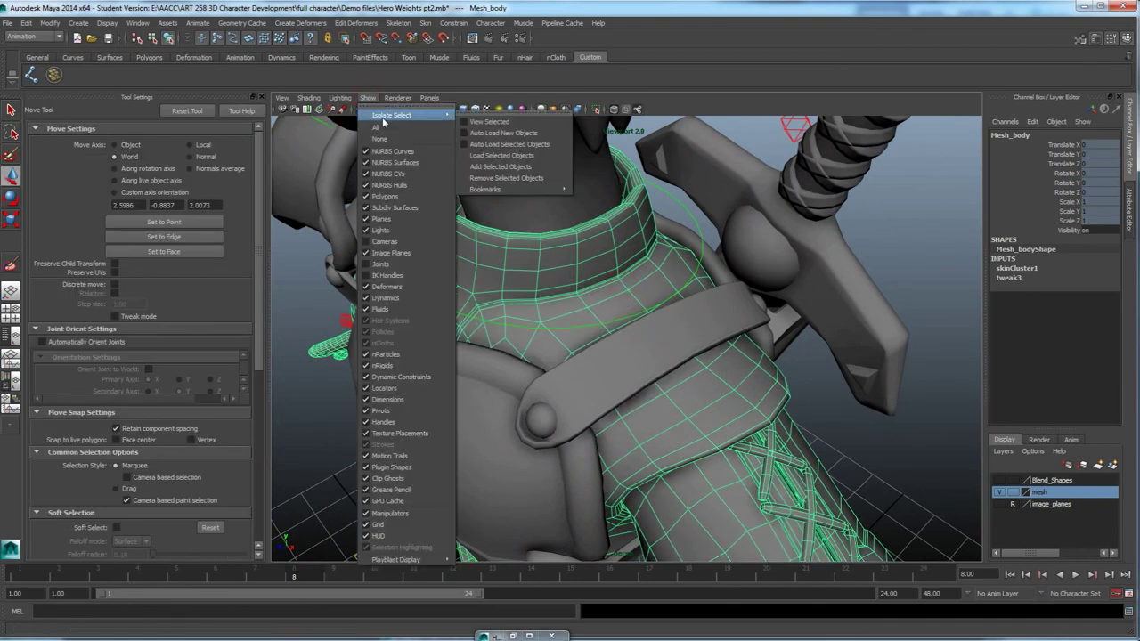
left_click(493, 123)
left_click_drag(642, 230, 504, 261, "alt")
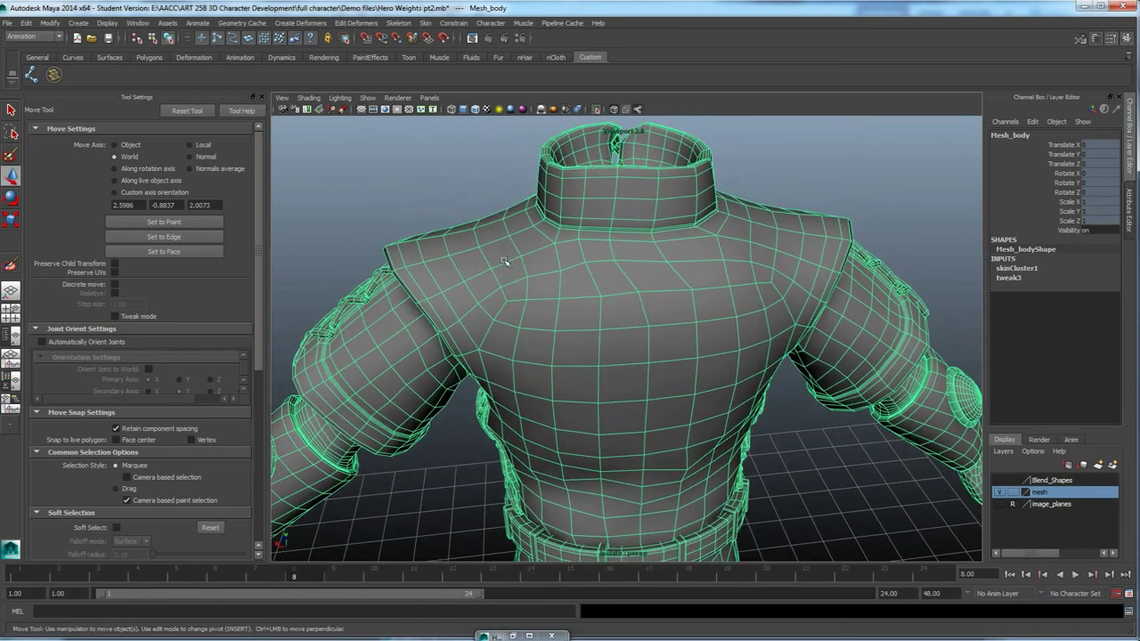
Enlarge the brush and paint chest_joint weights across the upper back below the collar with Replace at value 1.
left_click(10, 264)
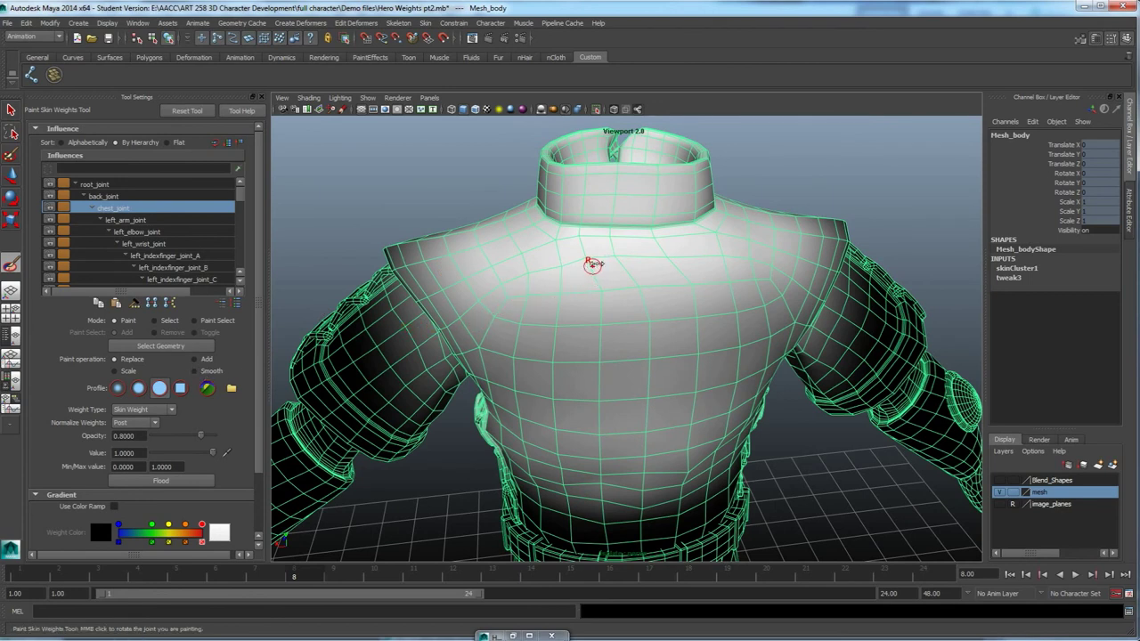
left_click_drag(593, 262, 624, 261)
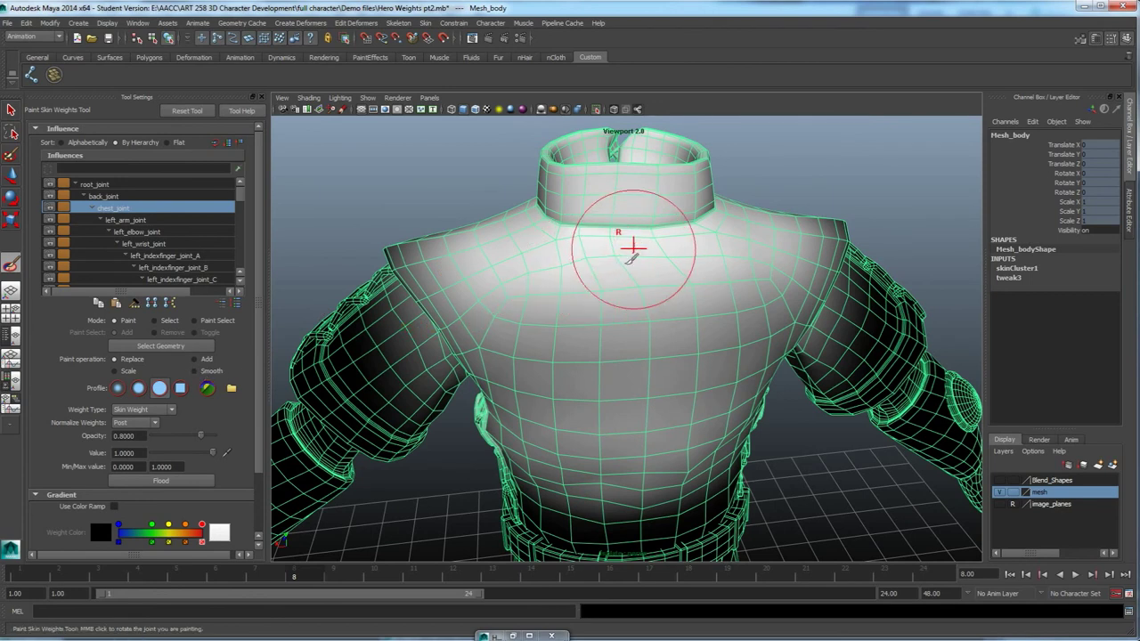
mouse_move(609, 260)
left_mouse_down()
mouse_move(671, 252)
mouse_move(555, 253)
left_mouse_up()
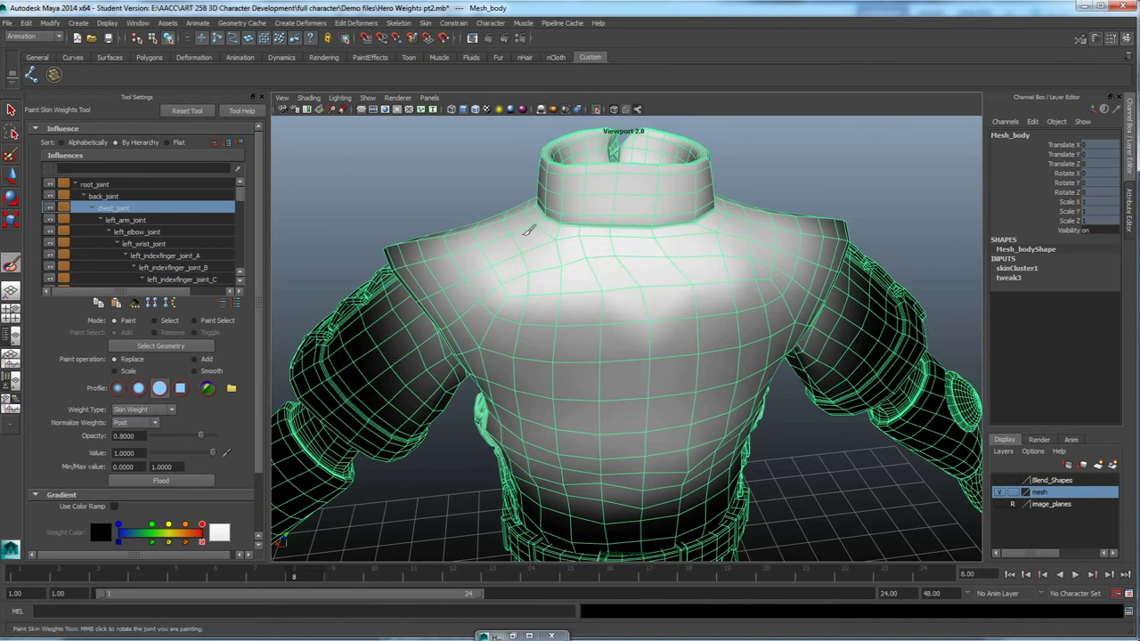
mouse_move(729, 238)
left_mouse_down()
mouse_move(634, 272)
mouse_move(558, 276)
mouse_move(717, 252)
mouse_move(670, 250)
left_mouse_up()
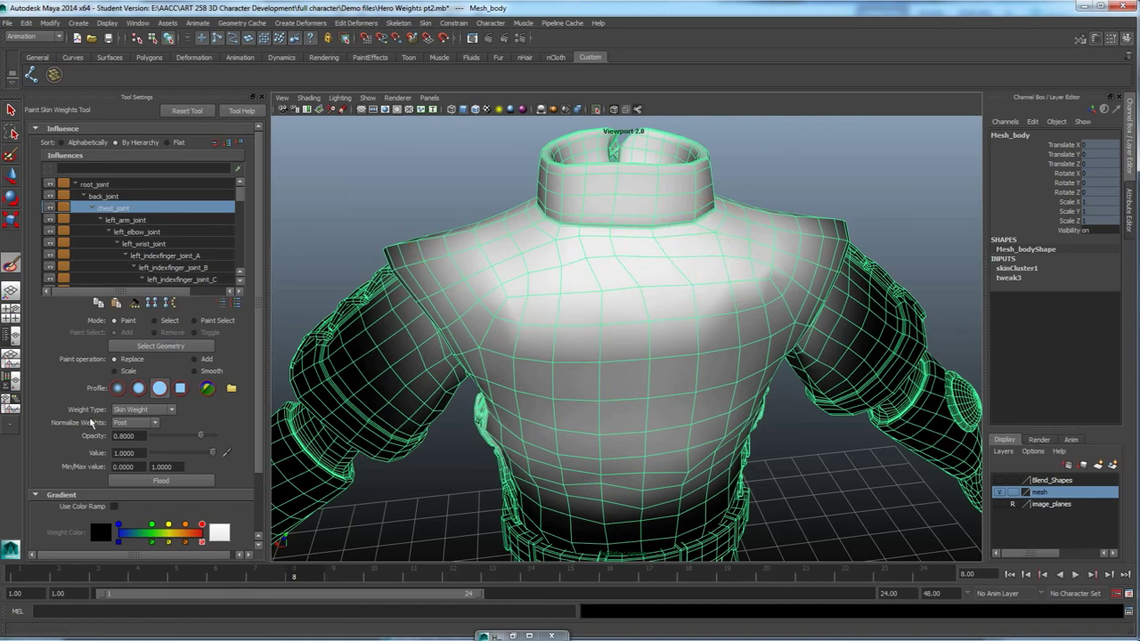
Step through the root, back and left arm influences on Mesh_body and display the neck_joint influence.
left_click(110, 196)
left_click(104, 184)
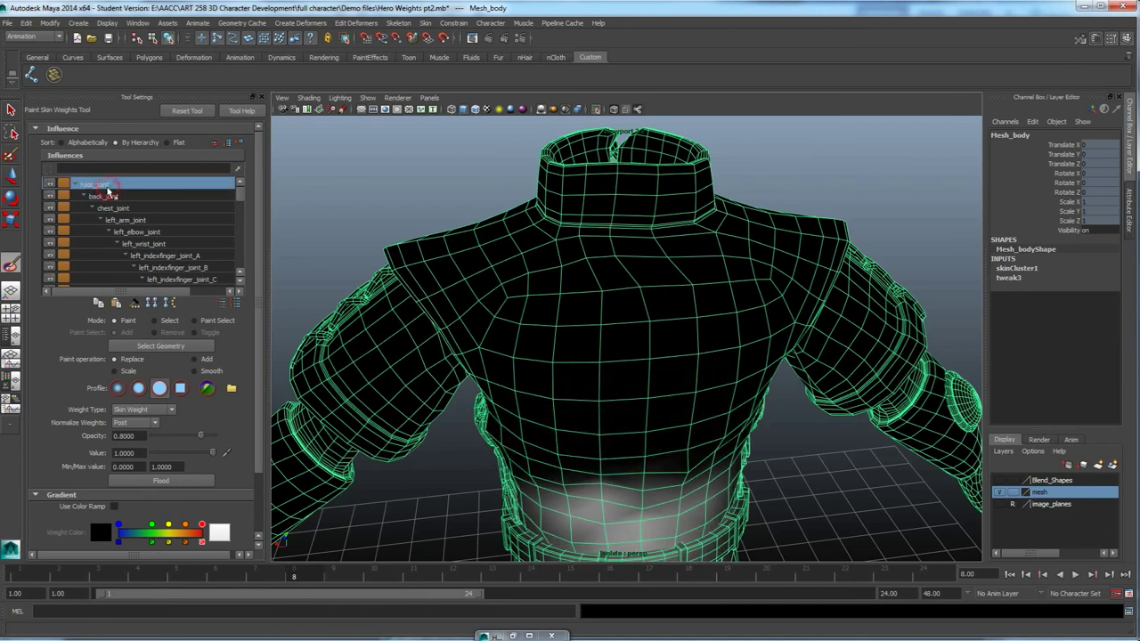
left_click(125, 220)
left_click(134, 232)
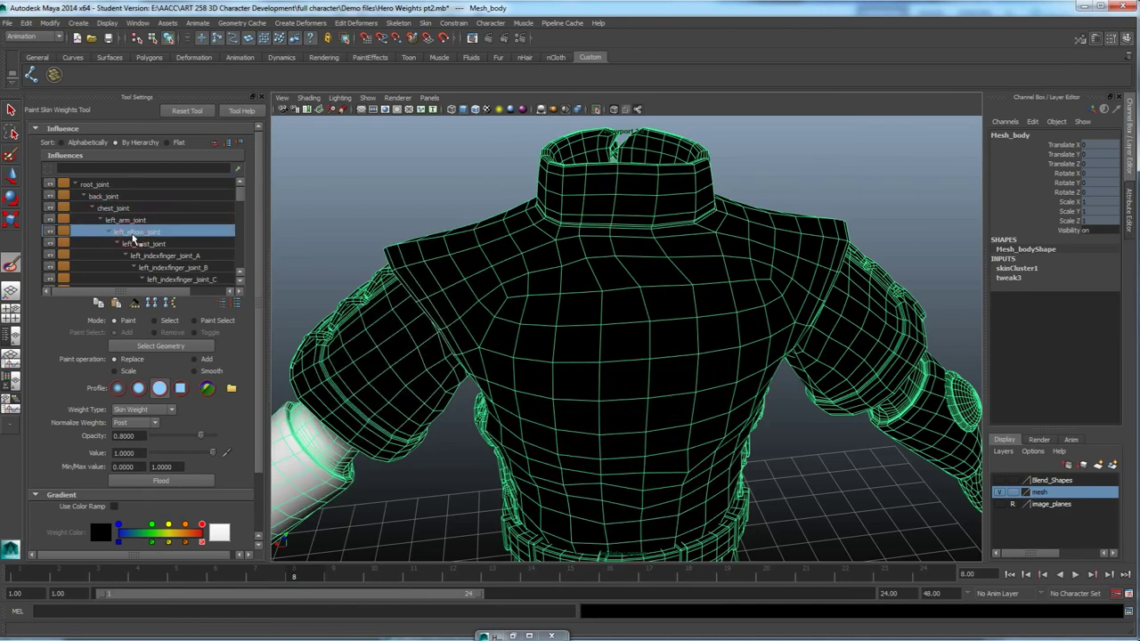
left_click(146, 245)
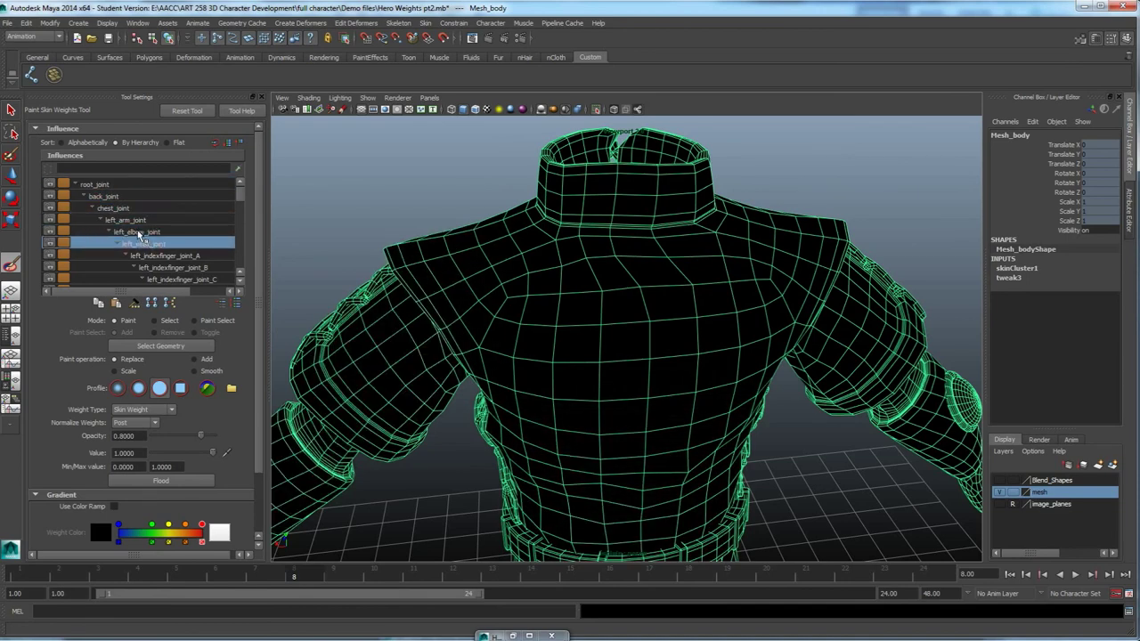
scroll(138, 234, "down", 10)
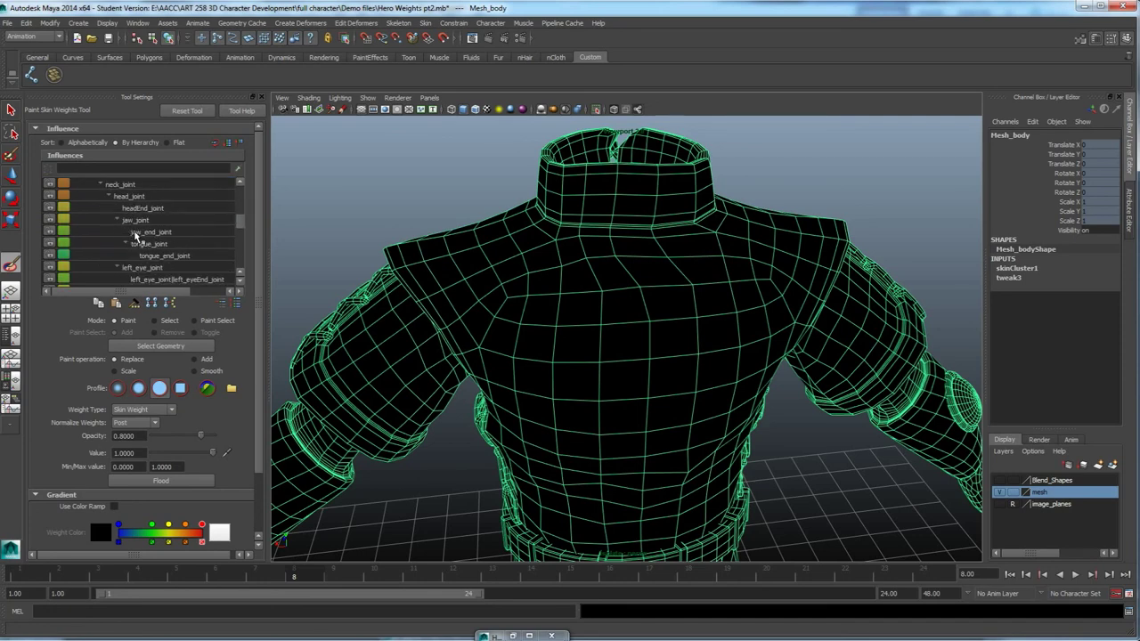
scroll(135, 234, "up", 1)
left_click(123, 196)
mouse_move(565, 247)
left_mouse_down("alt")
mouse_move(713, 279)
mouse_move(666, 247)
left_mouse_up("alt")
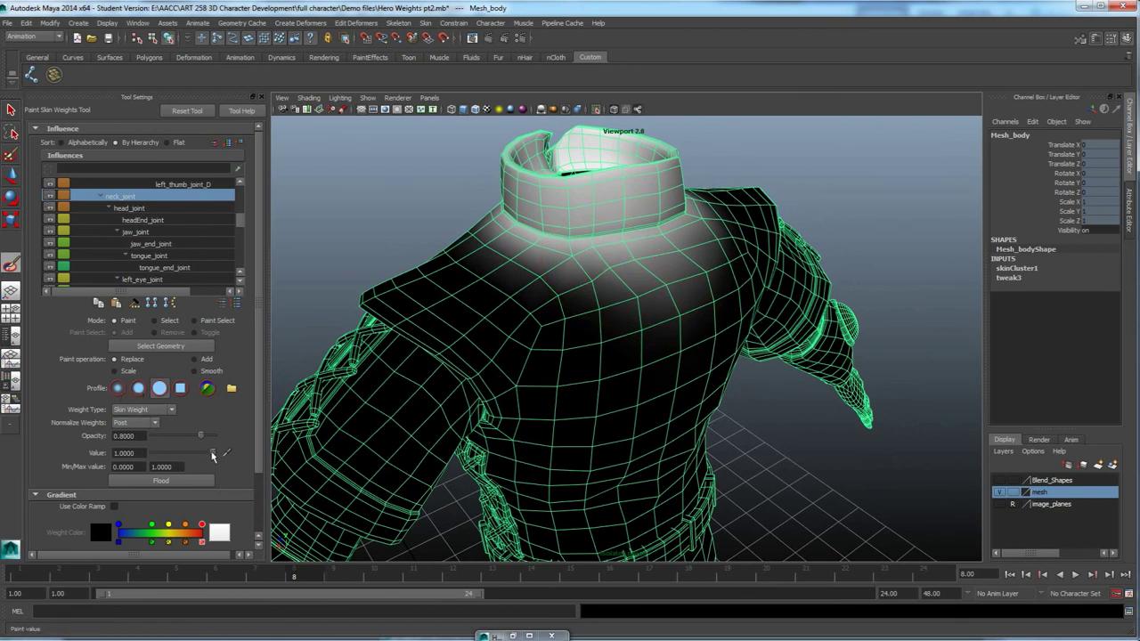
Paint neck_joint weights off the back and shoulders below the collar with Replace at value 0 and opacity 0.8.
mouse_move(664, 247)
left_mouse_down()
mouse_move(630, 301)
mouse_move(621, 285)
mouse_move(513, 280)
mouse_move(695, 242)
mouse_move(613, 303)
mouse_move(506, 267)
mouse_move(606, 258)
mouse_move(629, 241)
mouse_move(541, 275)
left_mouse_up()
left_click_drag(615, 324, 526, 321, "alt")
left_click_drag(688, 263, 677, 234)
mouse_move(691, 265)
left_mouse_down("alt")
mouse_move(629, 254)
mouse_move(736, 250)
left_mouse_up("alt")
mouse_move(728, 326)
left_mouse_down("alt")
mouse_move(639, 300)
mouse_move(629, 284)
left_mouse_up("alt")
left_click_drag(672, 240, 741, 242)
mouse_move(681, 298)
left_mouse_down("alt")
mouse_move(832, 323)
mouse_move(664, 267)
mouse_move(581, 295)
mouse_move(667, 270)
left_mouse_up("alt")
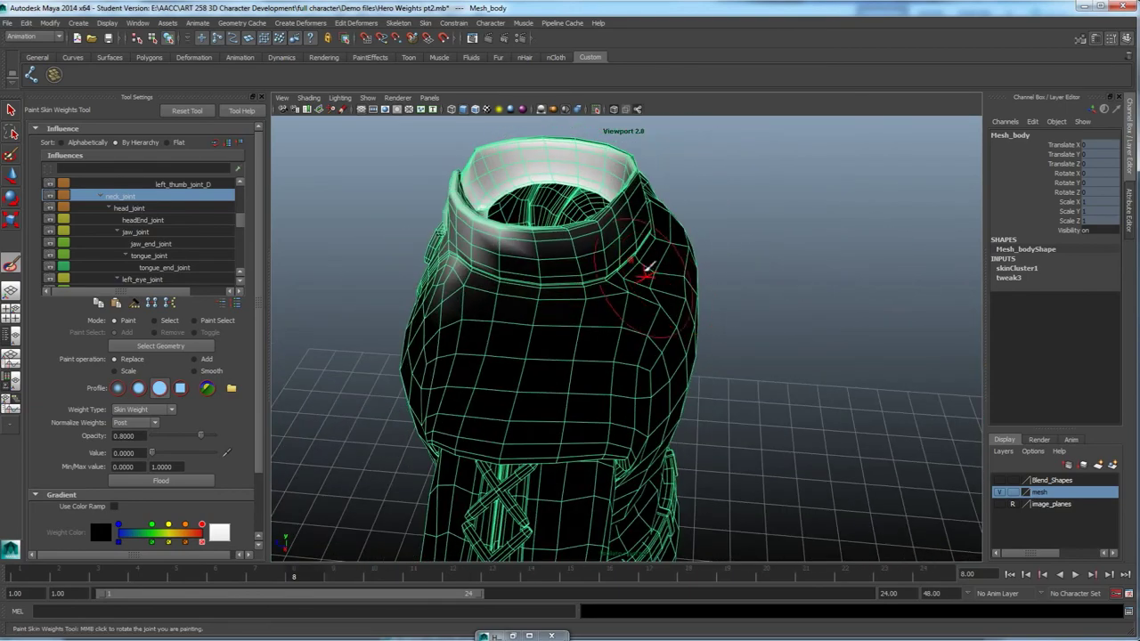
left_click_drag(584, 291, 667, 338, "alt")
left_click_drag(526, 294, 579, 347, "alt")
Smooth the neck_joint weights around the collar and its base at opacity 0.8.
left_click(196, 371)
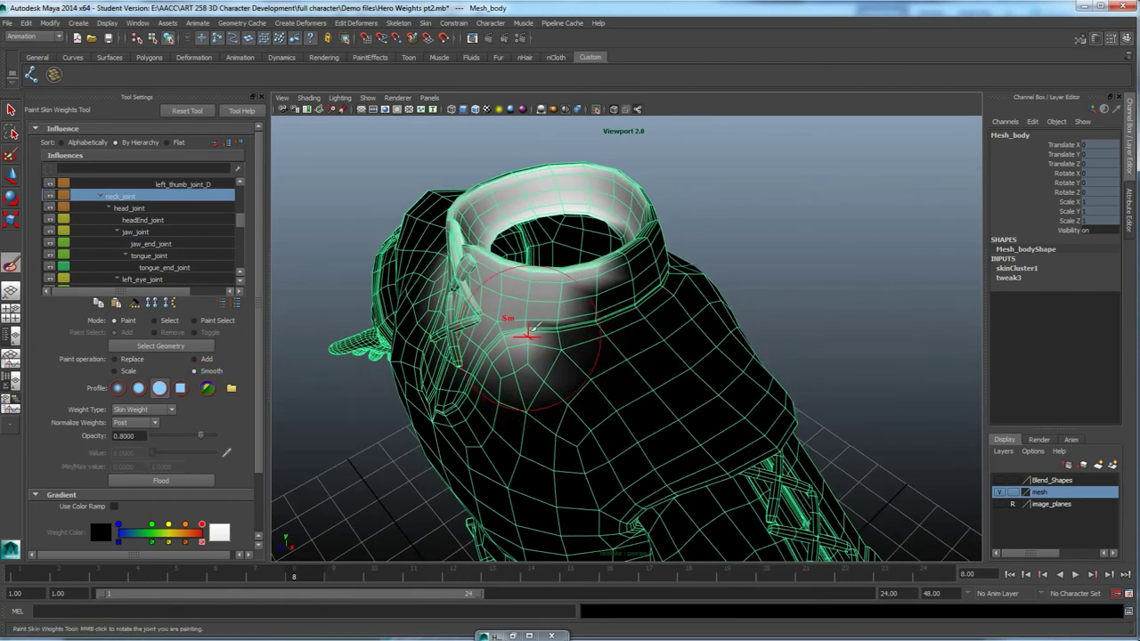
left_click_drag(568, 302, 564, 250, "alt")
left_click_drag(625, 274, 659, 257, "alt")
mouse_move(665, 212)
left_mouse_down()
mouse_move(614, 179)
mouse_move(518, 220)
mouse_move(498, 201)
mouse_move(502, 228)
left_mouse_up()
left_click_drag(660, 223, 554, 377, "alt")
Play back the head turn and examine the smoothed collar from several angles.
key("alt+v")
key("alt+v")
left_click_drag(487, 395, 349, 416, "alt")
mouse_move(572, 301)
left_mouse_down("alt")
mouse_move(559, 297)
mouse_move(615, 272)
left_mouse_up("alt")
Remove the head_joint influence from the back of Mesh_body's collar using Replace at value 0 and opacity 1.
left_click(127, 209)
left_click_drag(637, 316, 576, 368, "alt")
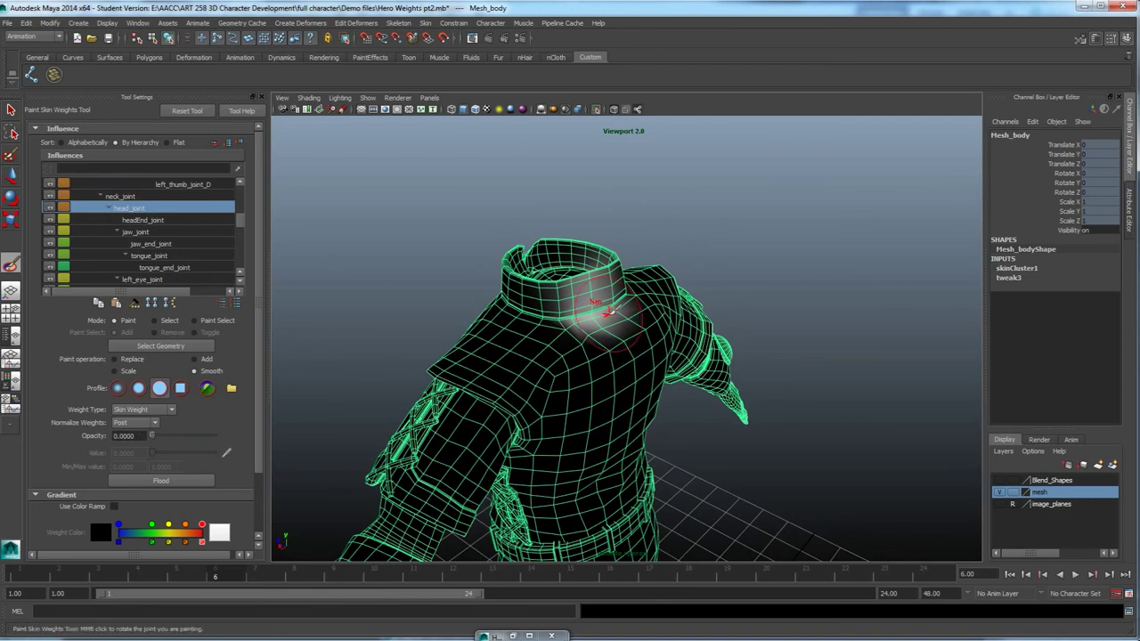
left_click_drag(595, 290, 419, 331, "alt")
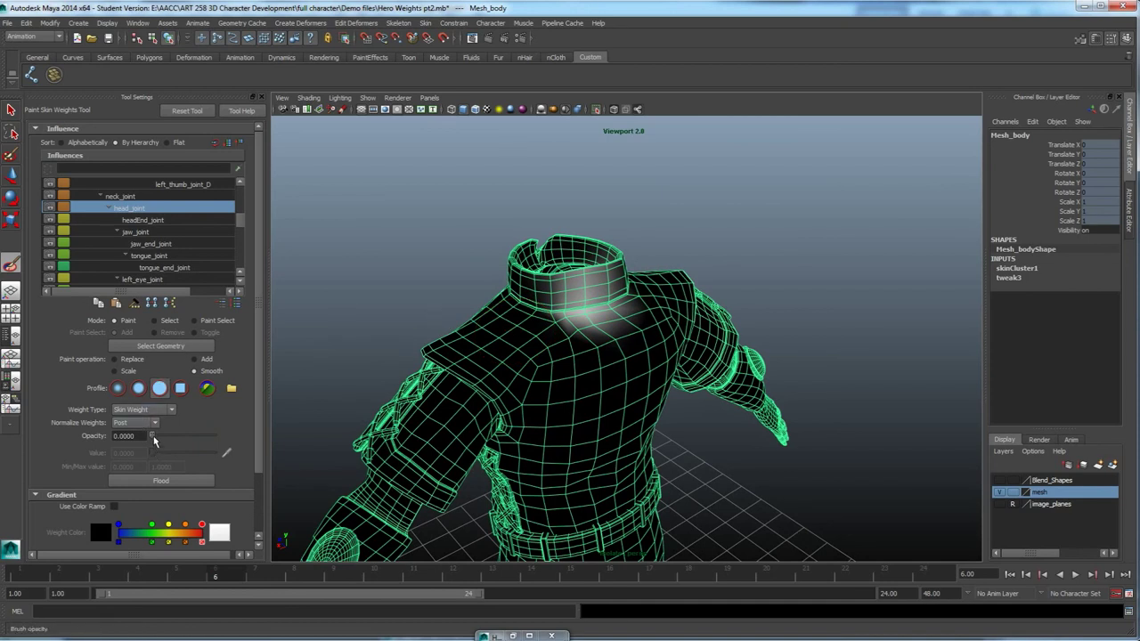
left_click(140, 361)
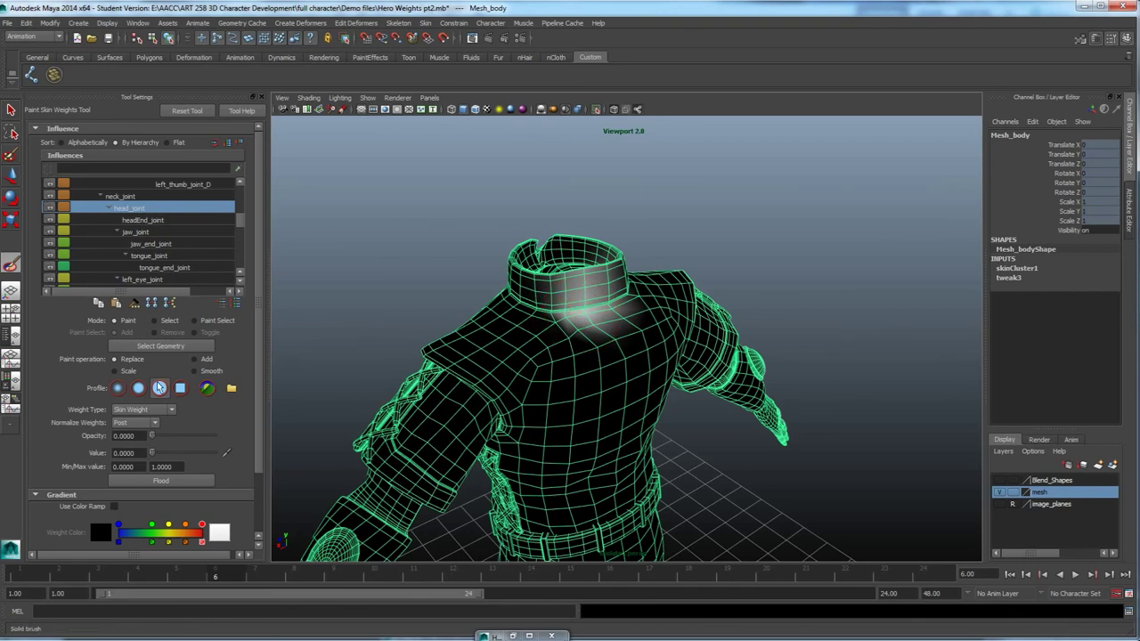
left_click_drag(171, 457, 152, 453)
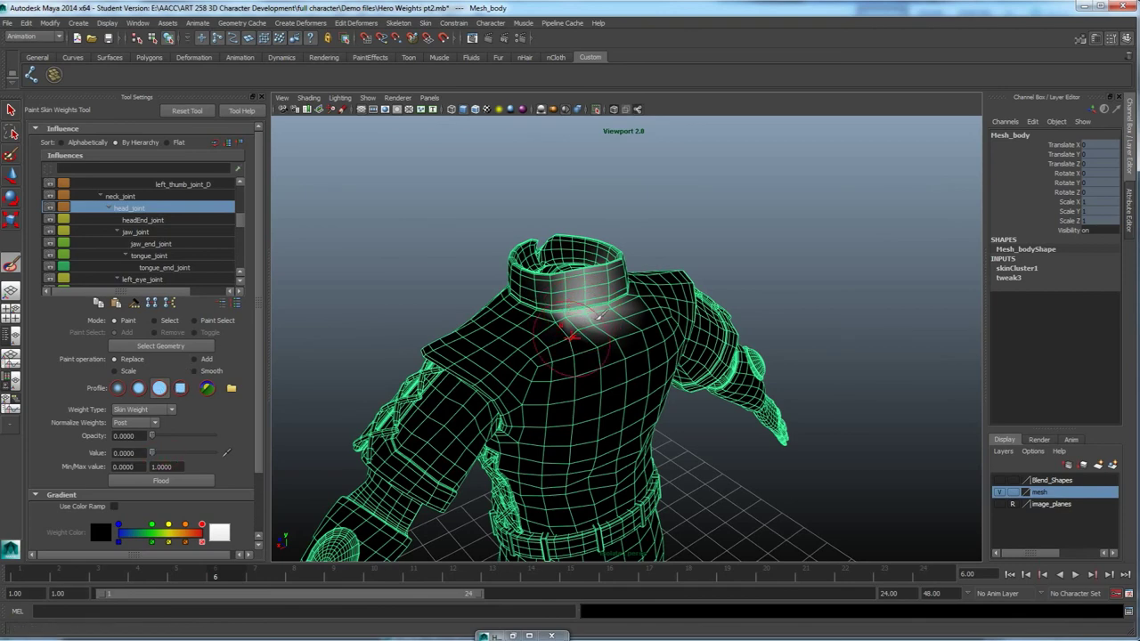
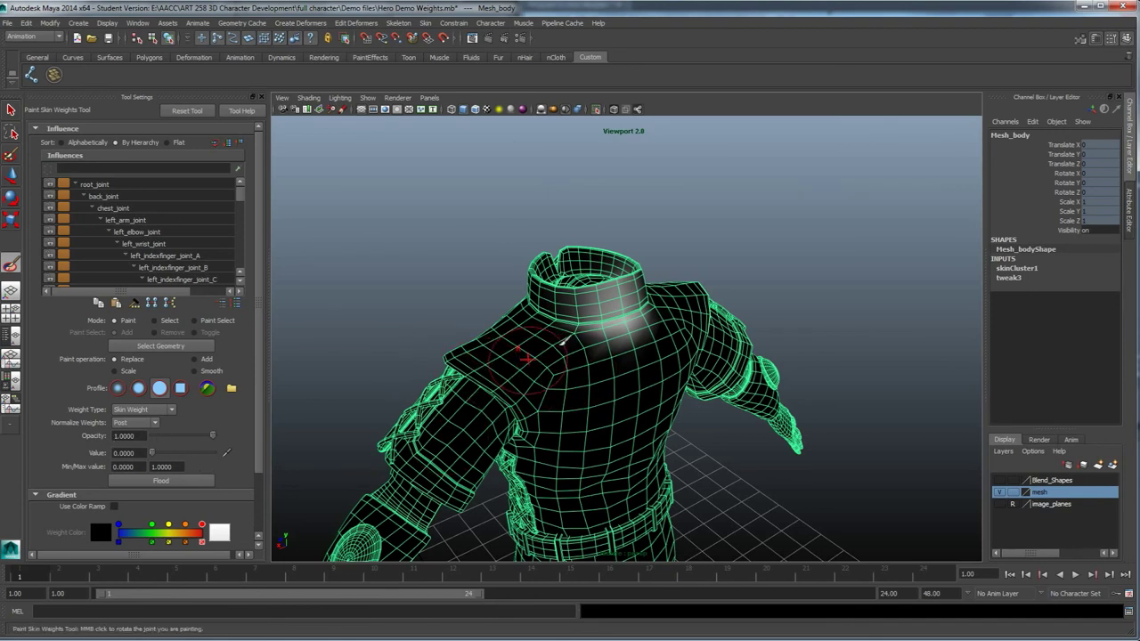
left_click_drag(543, 351, 618, 349)
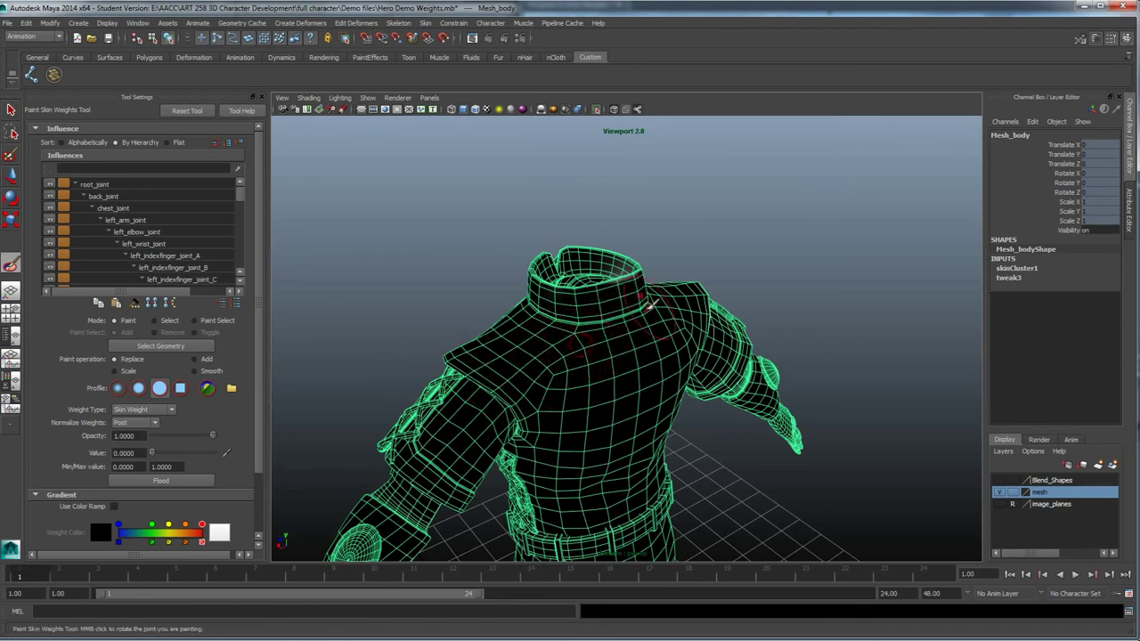
Inspect the collar and check the headEnd, jaw, tongue and neck joint influences on Mesh_body.
mouse_move(409, 356)
left_mouse_down("alt")
mouse_move(537, 357)
mouse_move(659, 411)
left_mouse_up("alt")
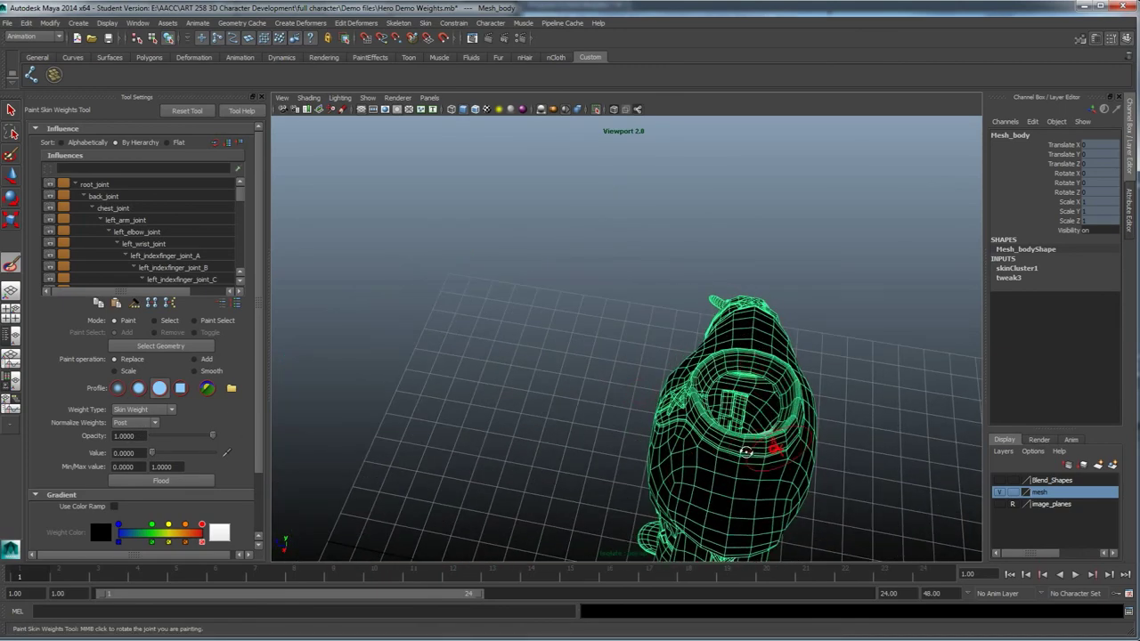
left_click_drag(772, 446, 570, 443, "alt")
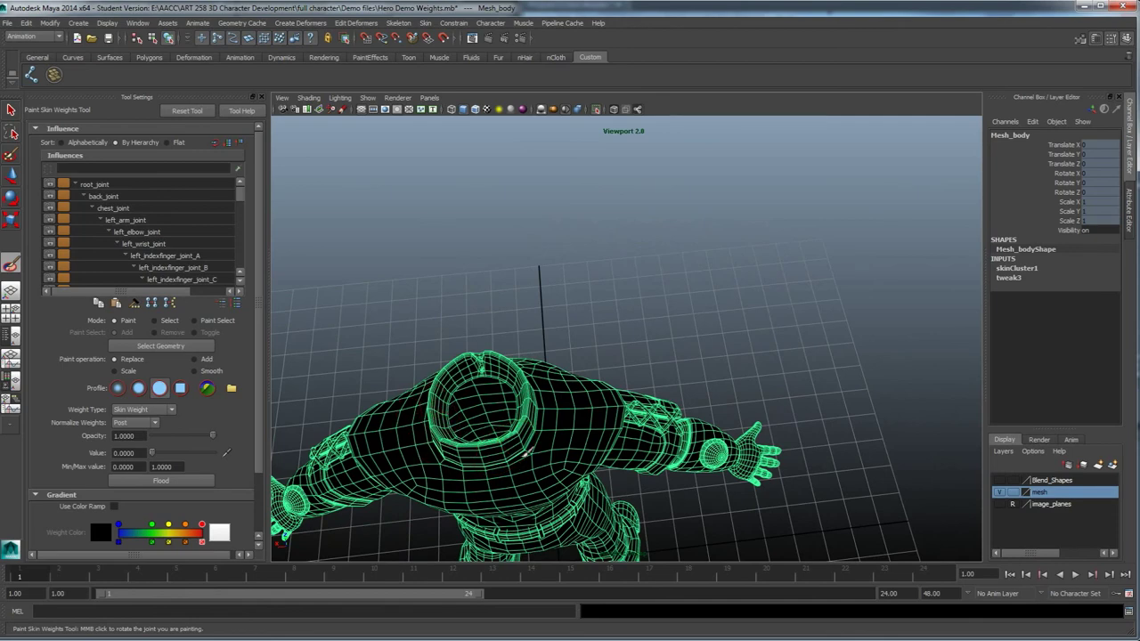
left_click_drag(535, 438, 470, 407, "alt")
left_click_drag(239, 193, 242, 218)
left_click(159, 251)
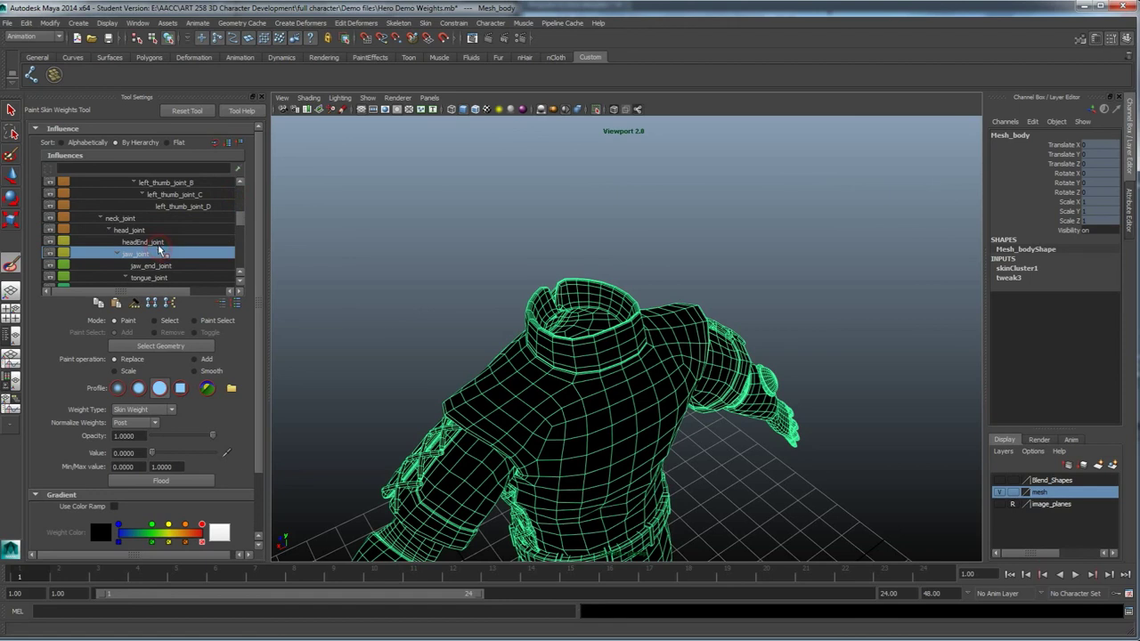
left_click(160, 242)
left_click(151, 255)
scroll(157, 257, "down", 3)
left_click(151, 267)
scroll(144, 241, "up", 1)
left_click(135, 195)
Play and scrub the head turn to check the isolated collar's deformation from the side and front.
left_click_drag(315, 336, 454, 386, "alt")
key("alt+v")
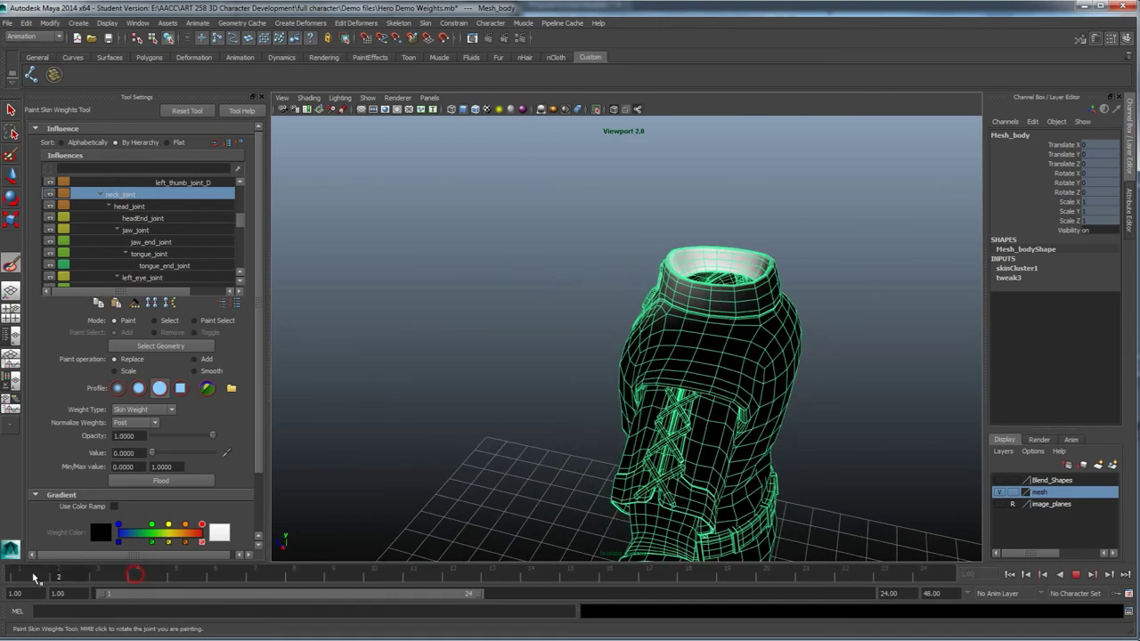
key("alt+v")
left_click_drag(542, 433, 312, 622, "alt")
key("shift+alt+v")
key("alt+v")
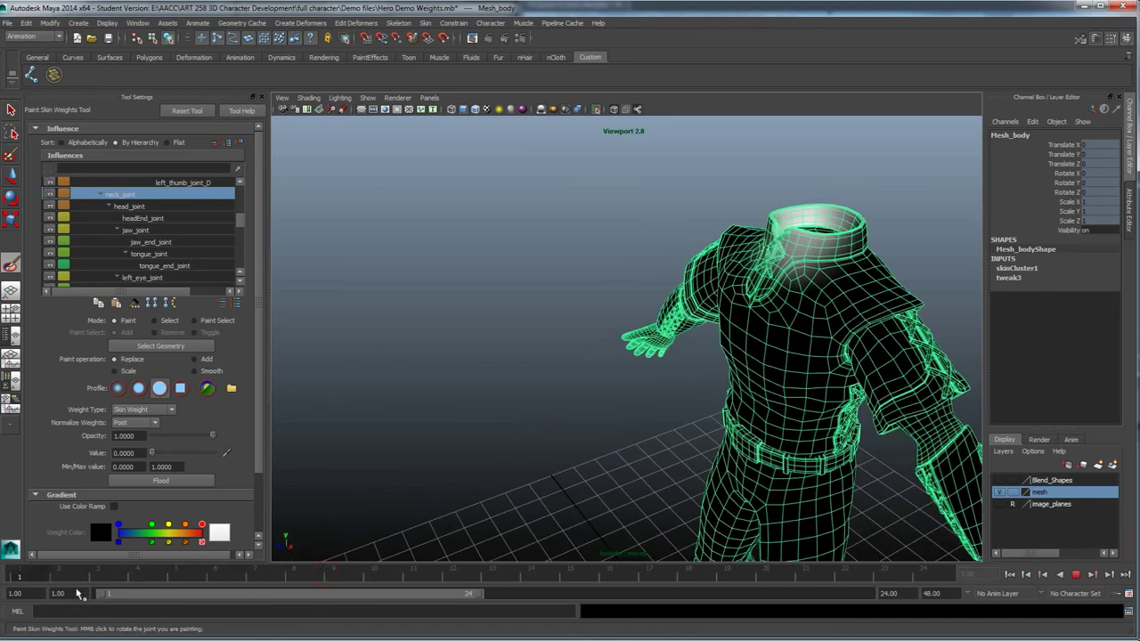
left_click_drag(499, 571, 141, 571)
Leave weight painting and turn off isolated display to show the whole character.
key("w")
middle_click_drag(732, 272, 615, 303, "alt")
left_click_drag(615, 302, 653, 300, "alt")
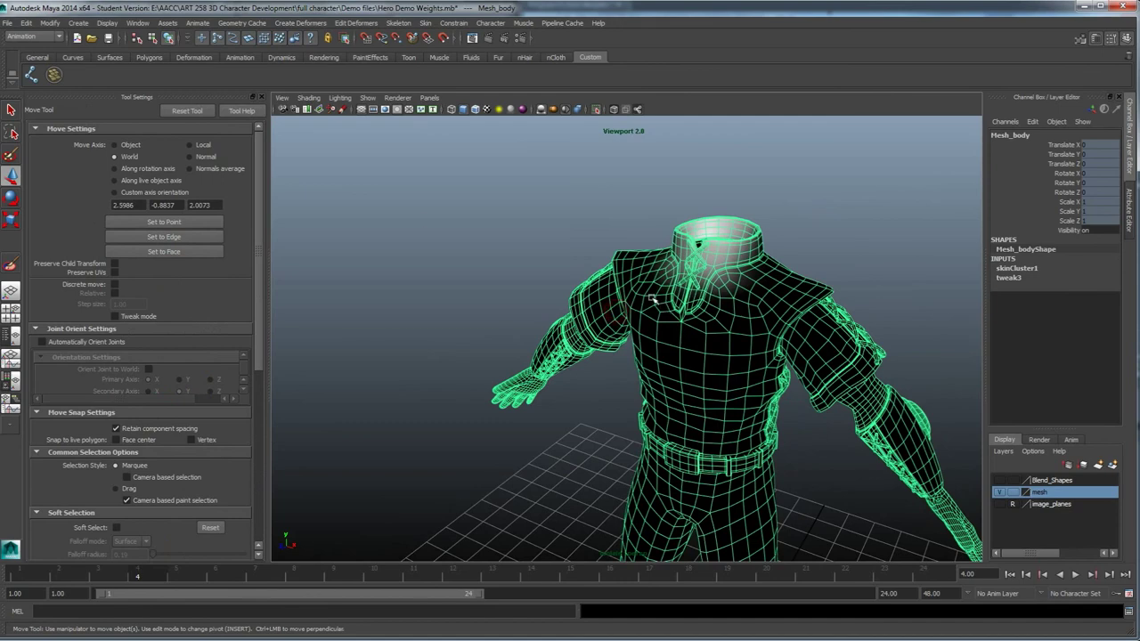
left_click(367, 97)
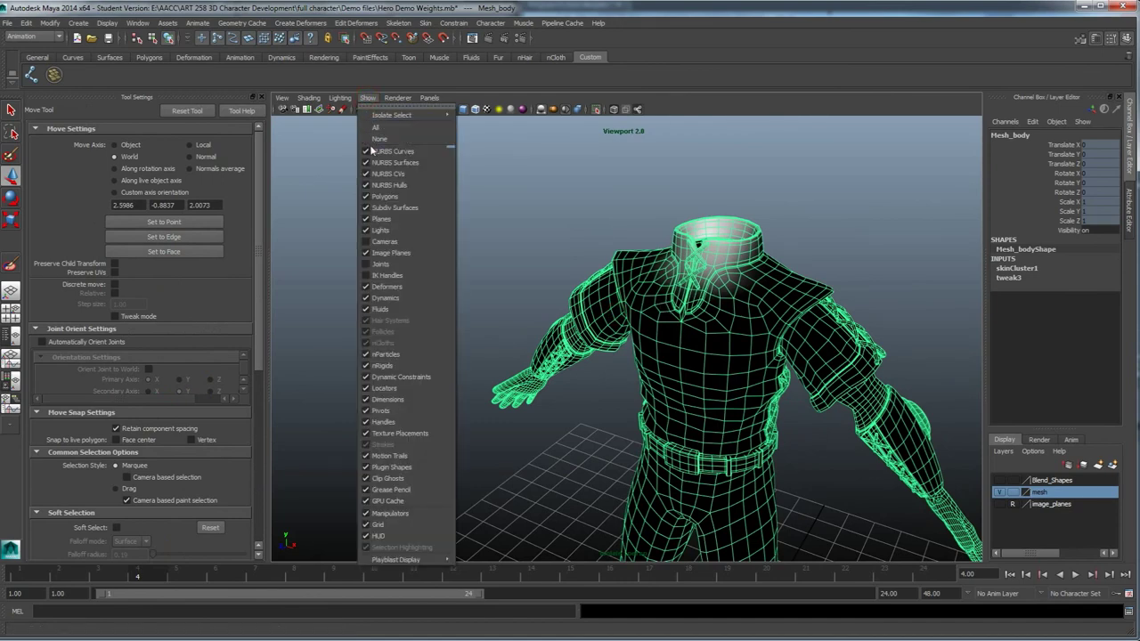
mouse_move(401, 115)
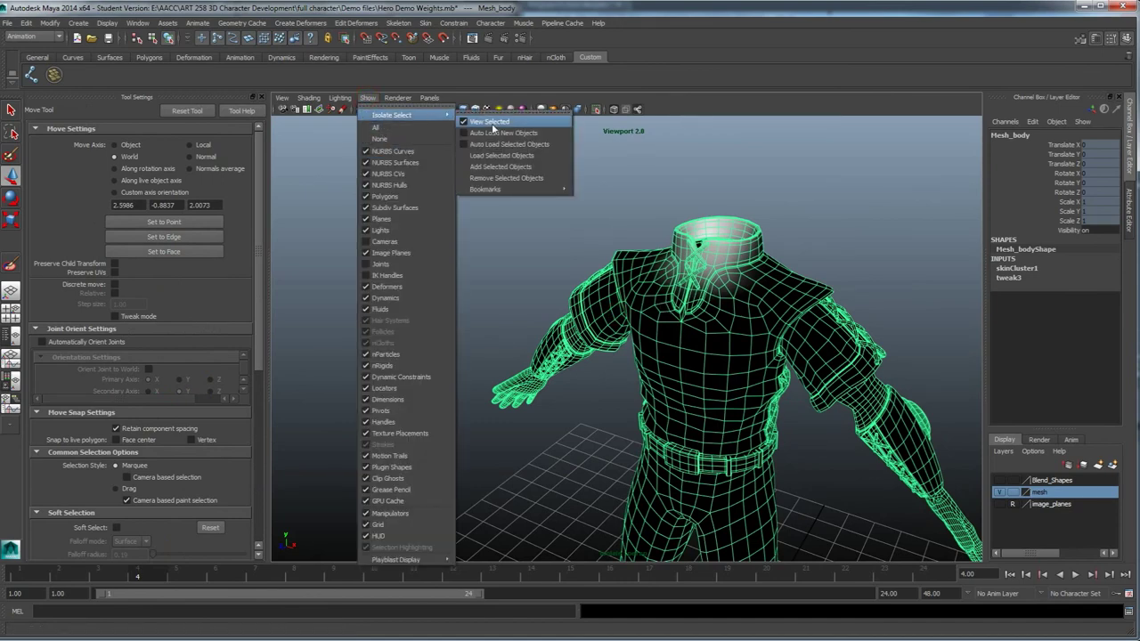
left_click(493, 123)
right_click_drag(649, 287, 618, 294, "alt")
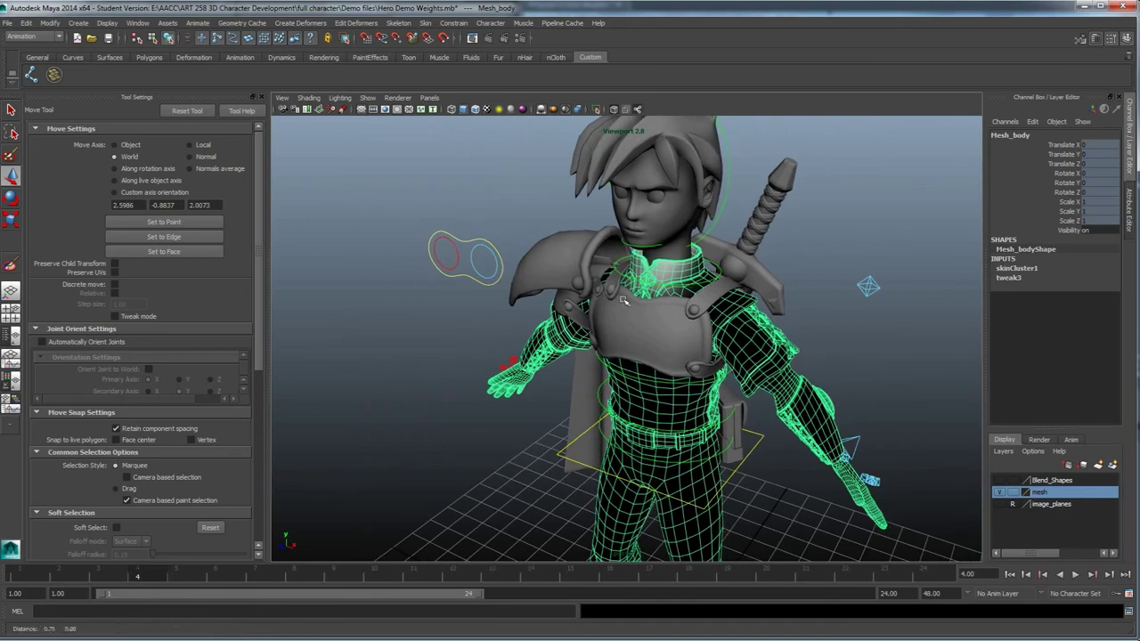
Rotate head_control to test the neck and collar deformation, and undo the rotations.
left_click(726, 205)
left_click_drag(726, 205, 643, 329, "alt")
key("e")
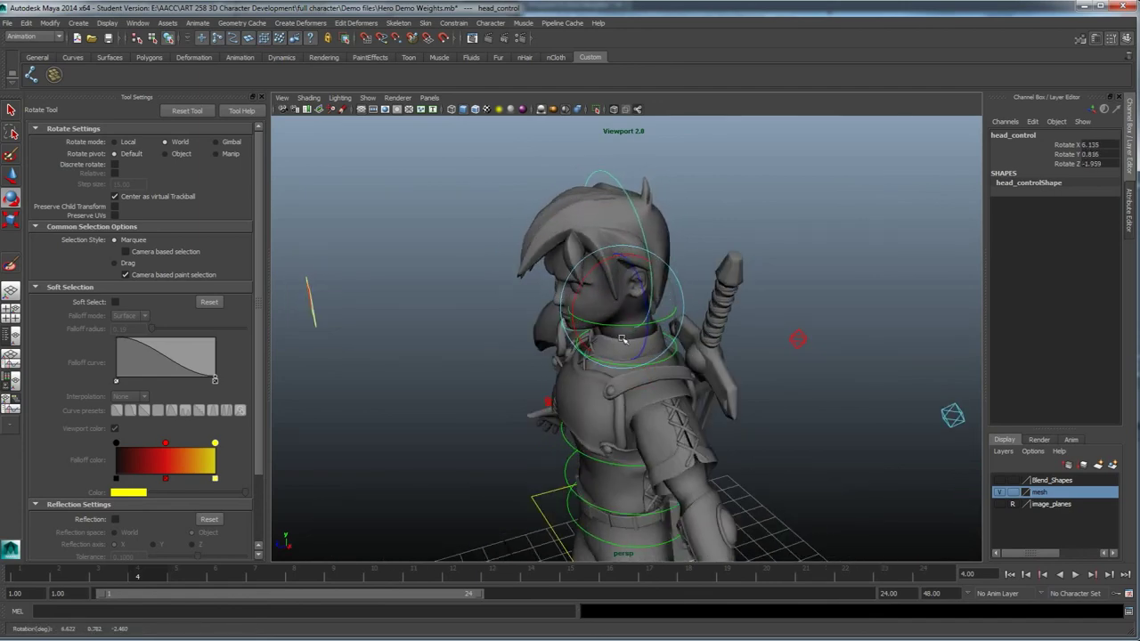
key("ctrl+z")
left_click_drag(648, 325, 583, 254, "alt")
left_click_drag(622, 325, 660, 341, "alt")
key("ctrl+z")
Reselect Mesh_body for skin weight painting and bring up the neck_joint influence at the front of the collar.
right_click_drag(660, 341, 748, 331, "alt")
middle_click_drag(749, 332, 669, 367, "alt")
left_click_drag(646, 292, 465, 347, "alt")
left_click(691, 329)
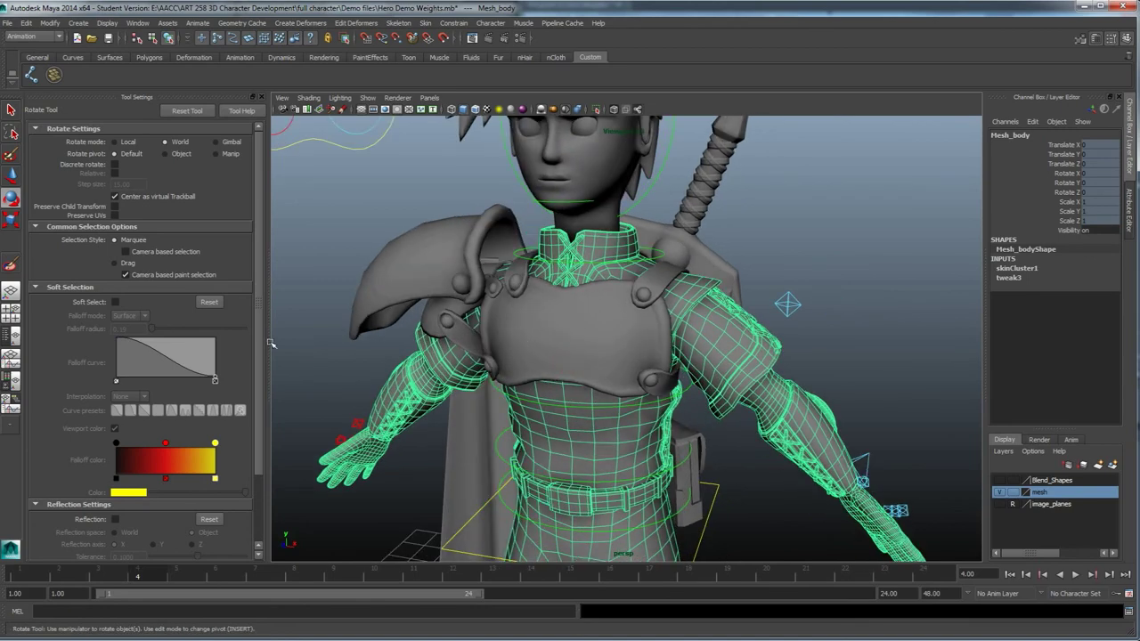
left_click(13, 264)
mouse_move(499, 278)
left_mouse_down("alt")
mouse_move(547, 303)
mouse_move(525, 330)
left_mouse_up("alt")
scroll(540, 312, "up", 5)
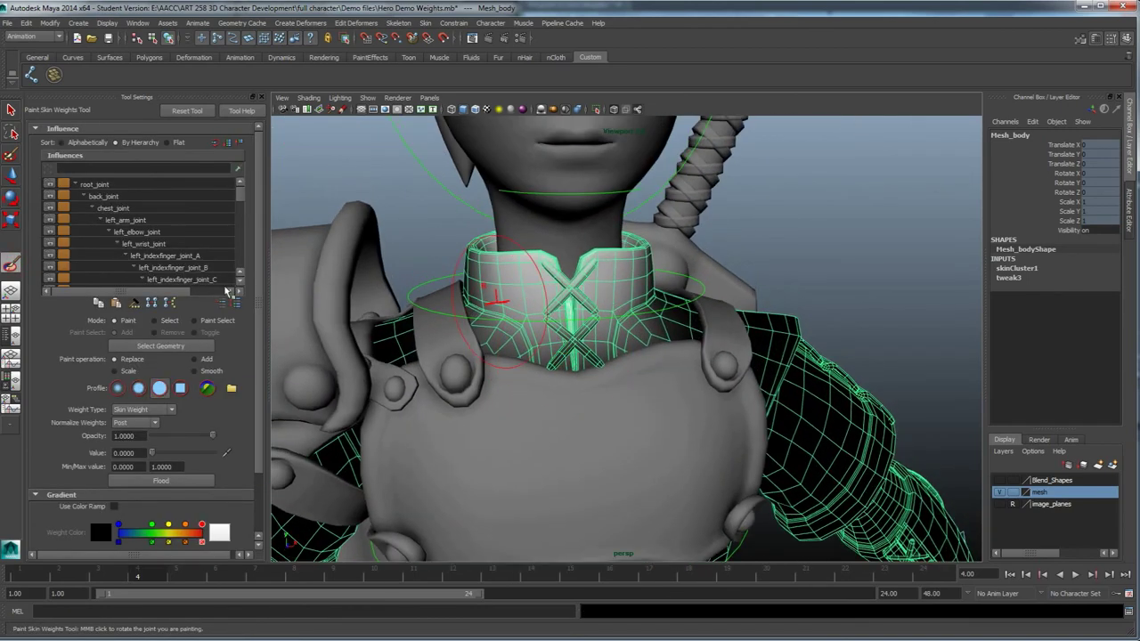
mouse_move(246, 203)
left_mouse_down()
mouse_move(248, 264)
mouse_move(241, 219)
left_mouse_up()
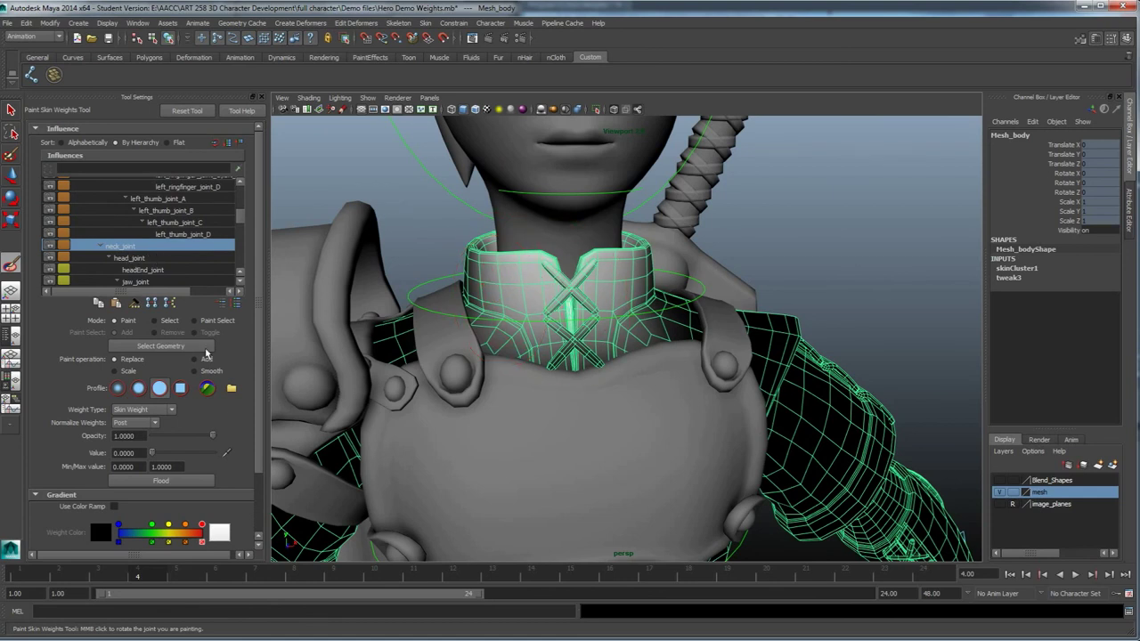
Paint neck_joint weights across the front collar and its crossed laces with Replace at value 0.2621.
left_click_drag(152, 453, 169, 453)
mouse_move(527, 257)
left_mouse_down()
mouse_move(593, 272)
mouse_move(617, 263)
mouse_move(590, 333)
mouse_move(507, 271)
left_mouse_up()
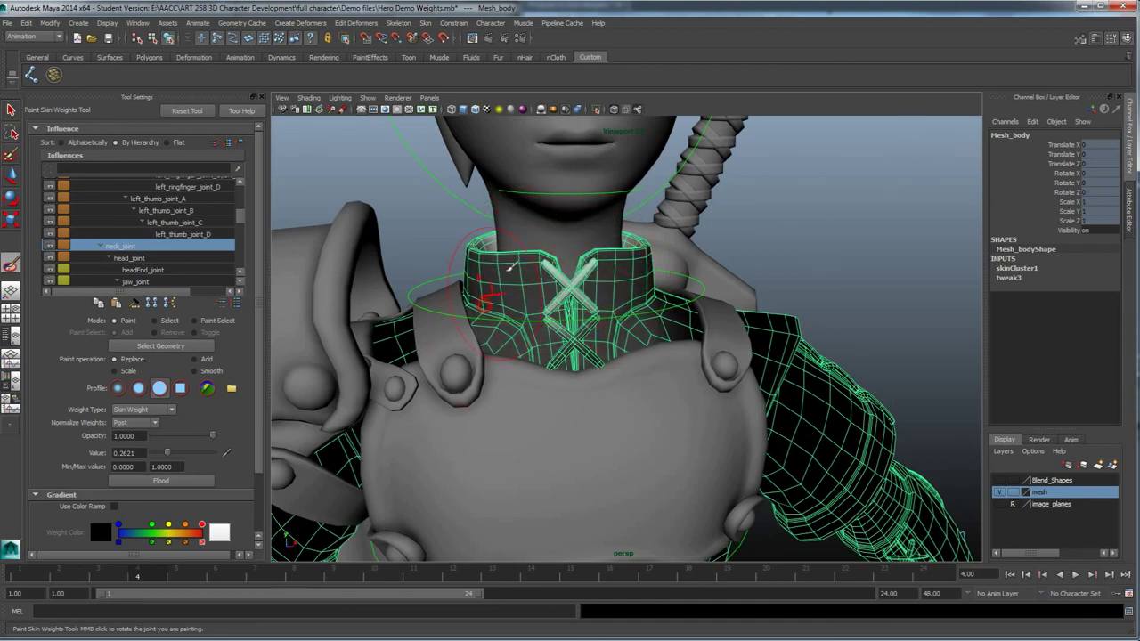
left_click(570, 290)
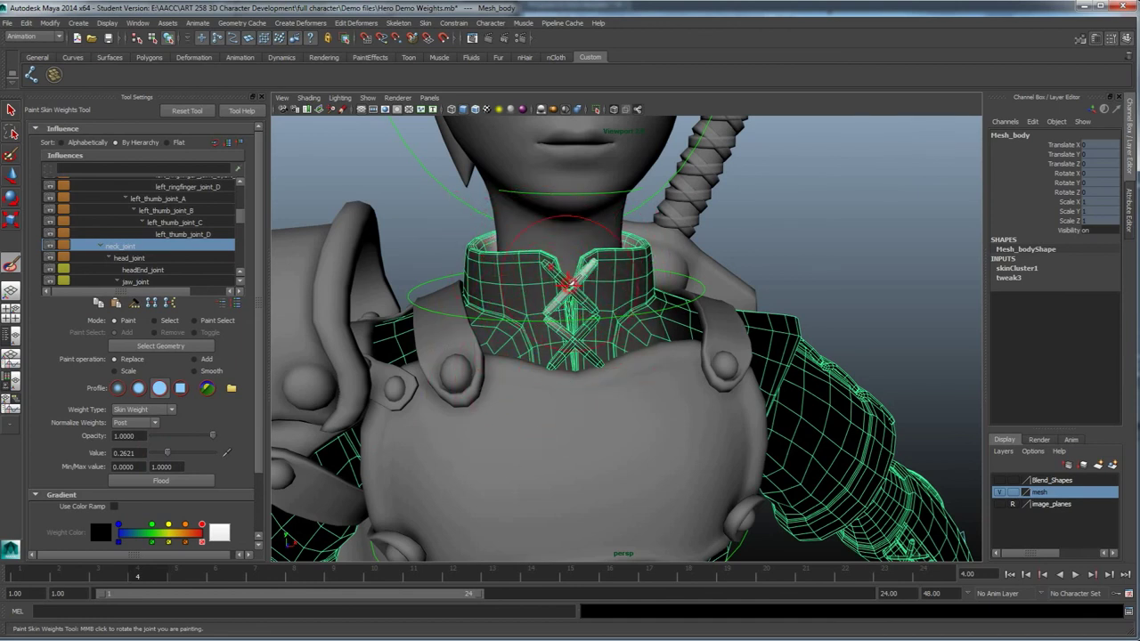
left_click_drag(564, 284, 554, 294)
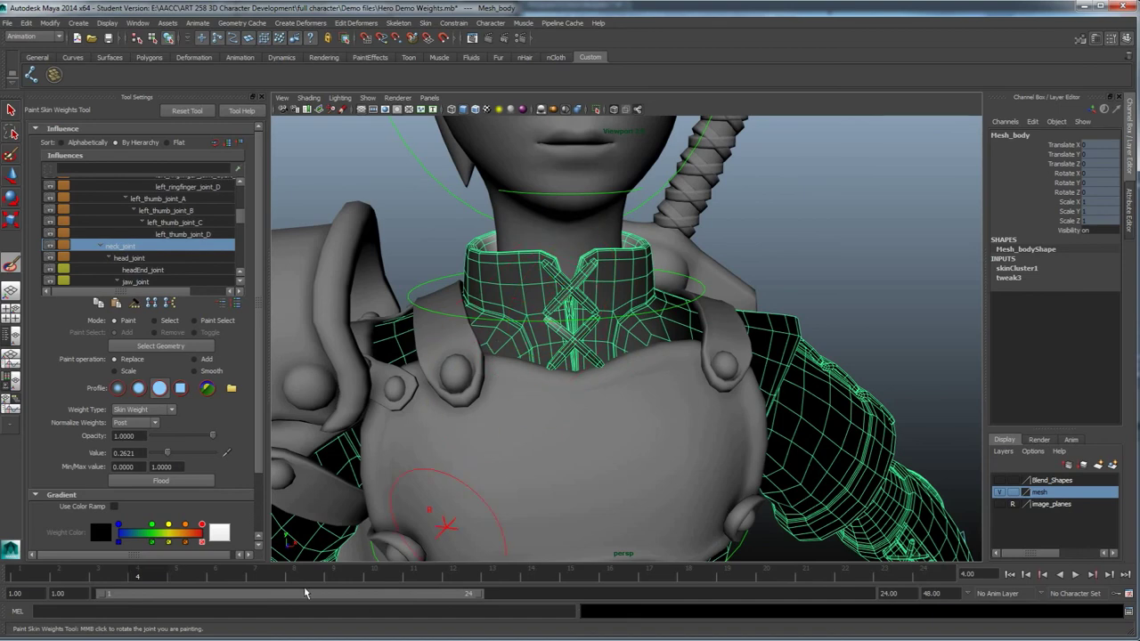
Turn head_control about Y to test the repainted collar, and undo the rotation.
key("w")
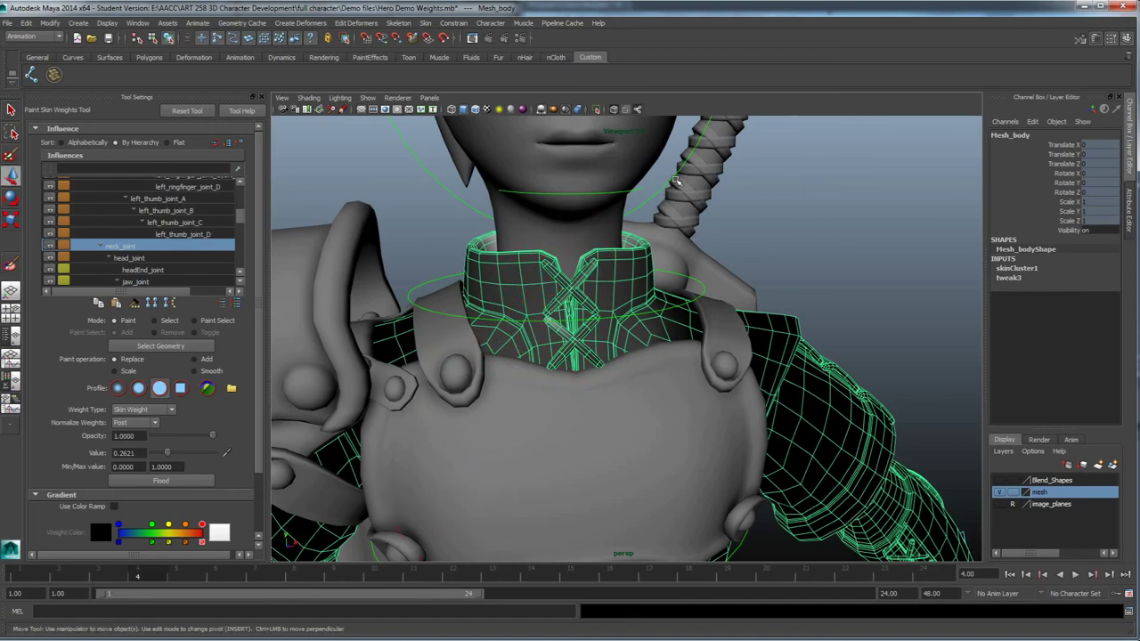
key("e")
left_click(671, 184)
left_click_drag(589, 187, 613, 232)
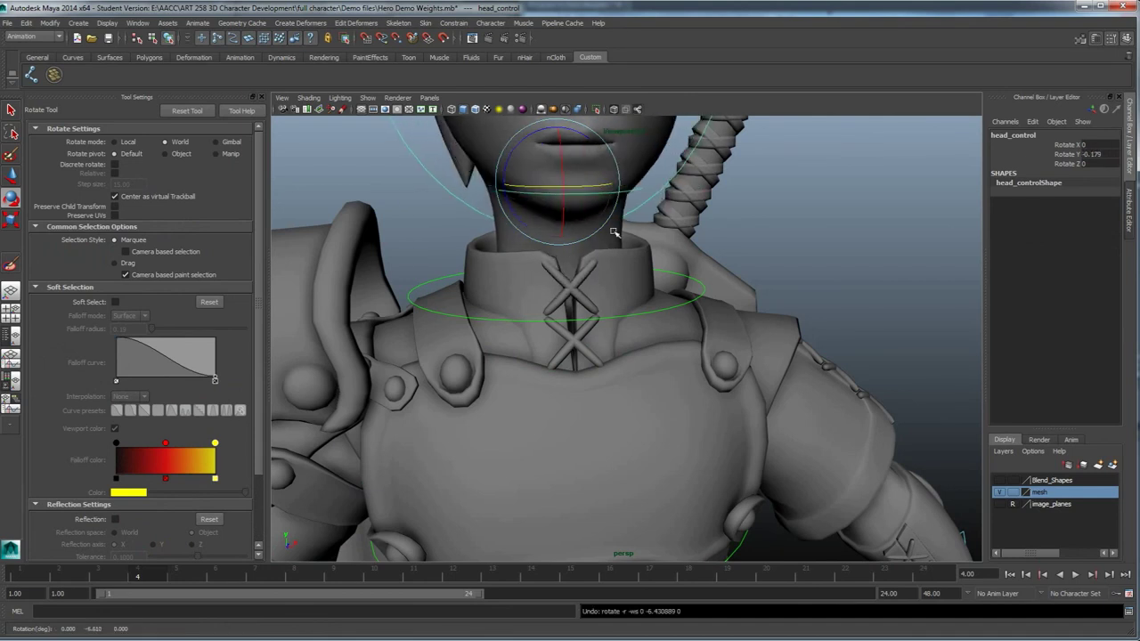
left_click(11, 264)
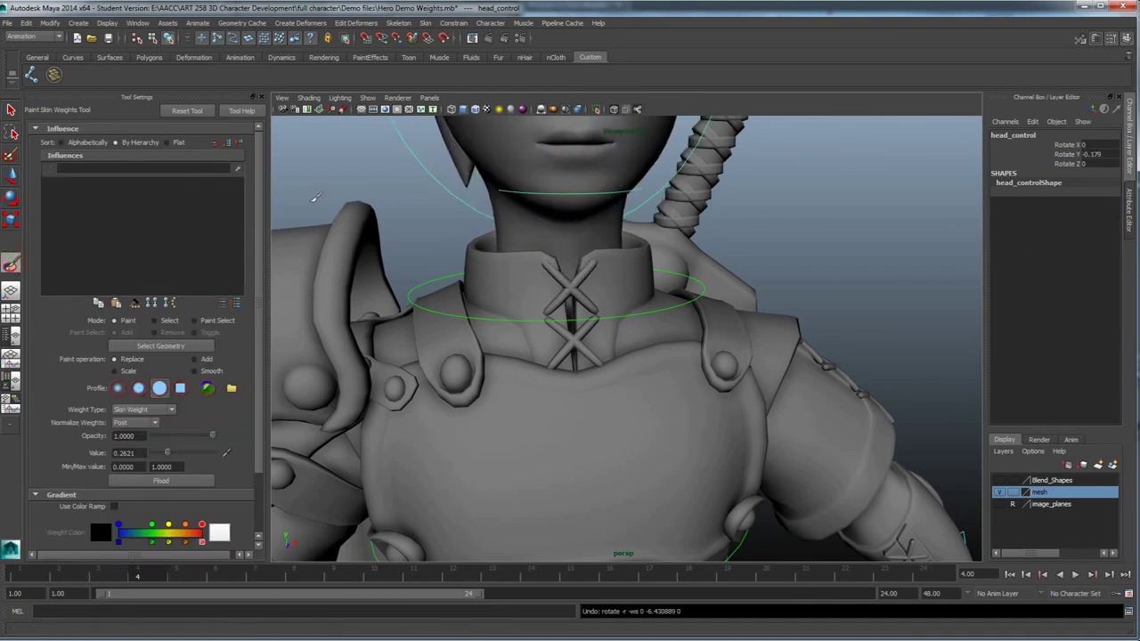
key("w")
Select the shoulder armor mesh and show the joints in the viewport.
scroll(647, 318, "down", 4)
left_click_drag(647, 318, 618, 333, "alt")
middle_click_drag(618, 334, 627, 337, "alt")
left_click_drag(627, 337, 622, 325, "alt")
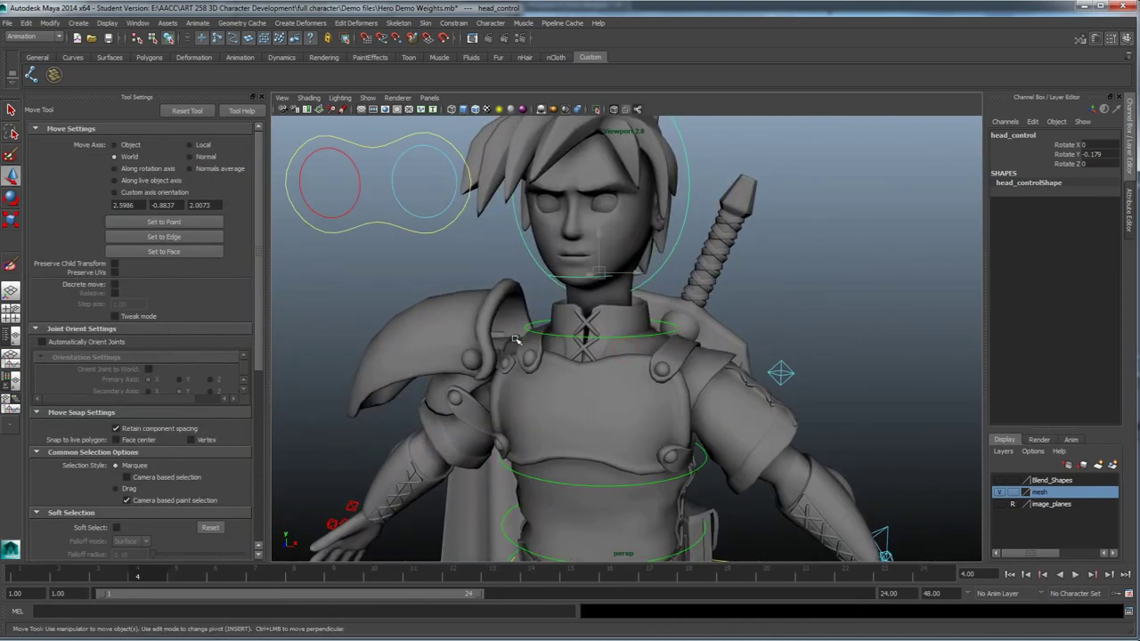
left_click_drag(513, 365, 519, 367, "alt")
left_click(453, 322)
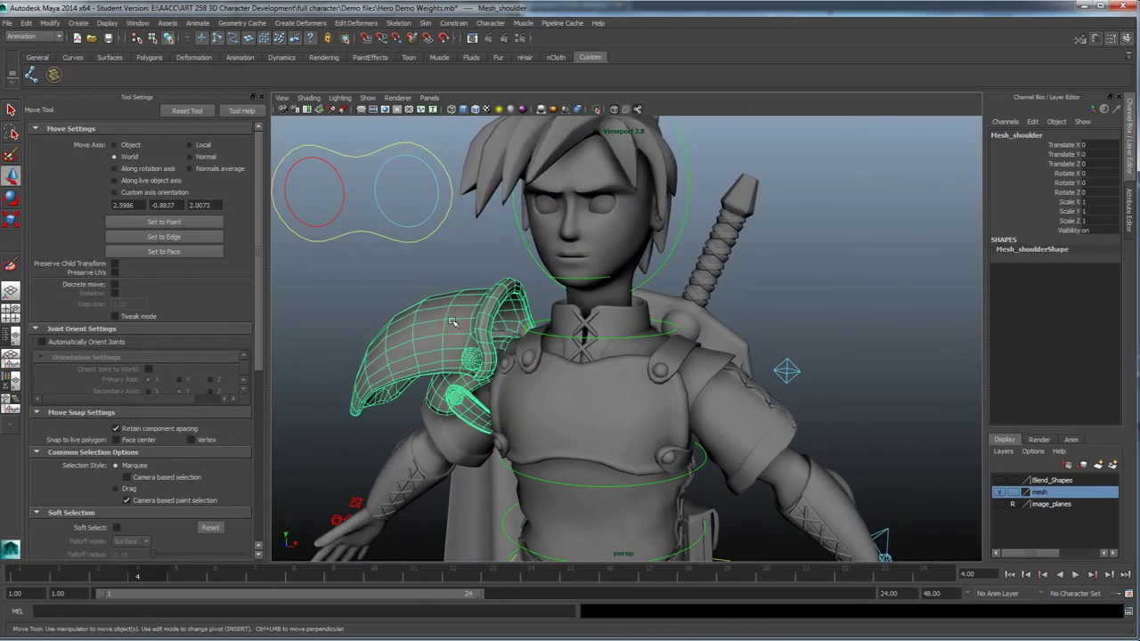
left_click(377, 99)
left_click(392, 262)
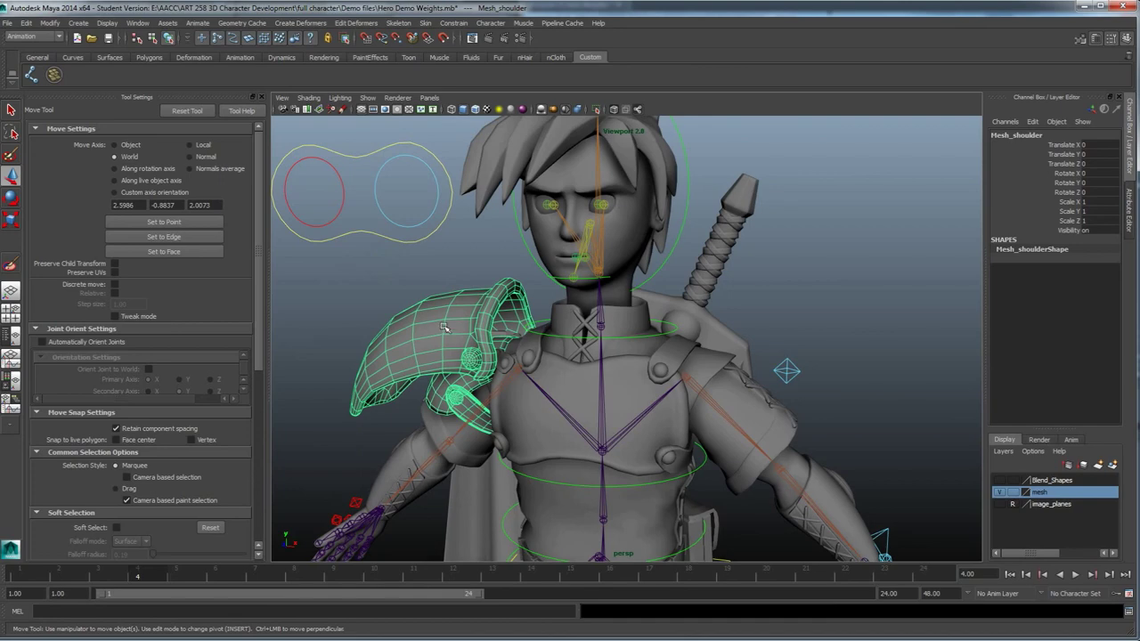
Examine the shoulder armor mesh and the joints around it from several angles, undoing any stray change.
left_click_drag(467, 359, 476, 341, "alt")
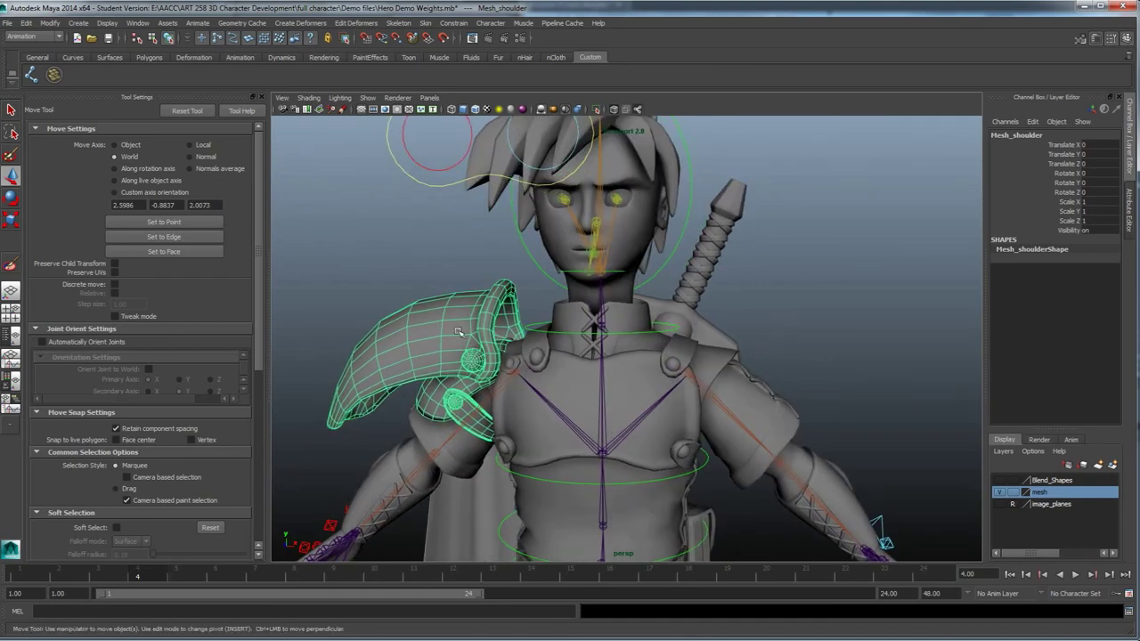
left_click_drag(463, 398, 427, 314, "alt")
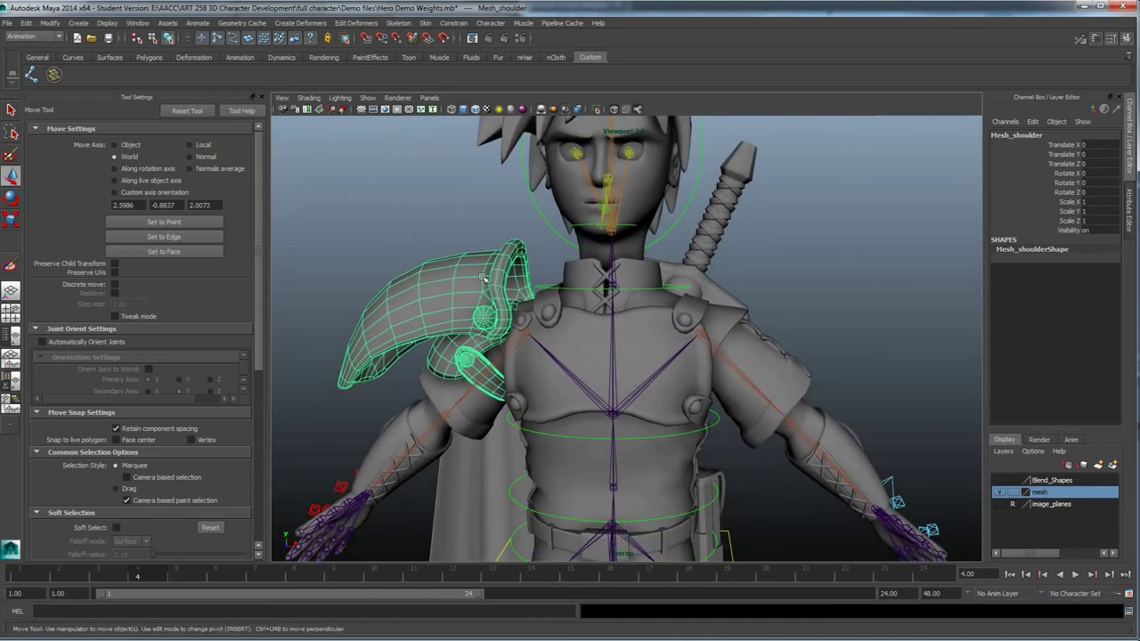
left_click_drag(505, 369, 478, 328, "alt")
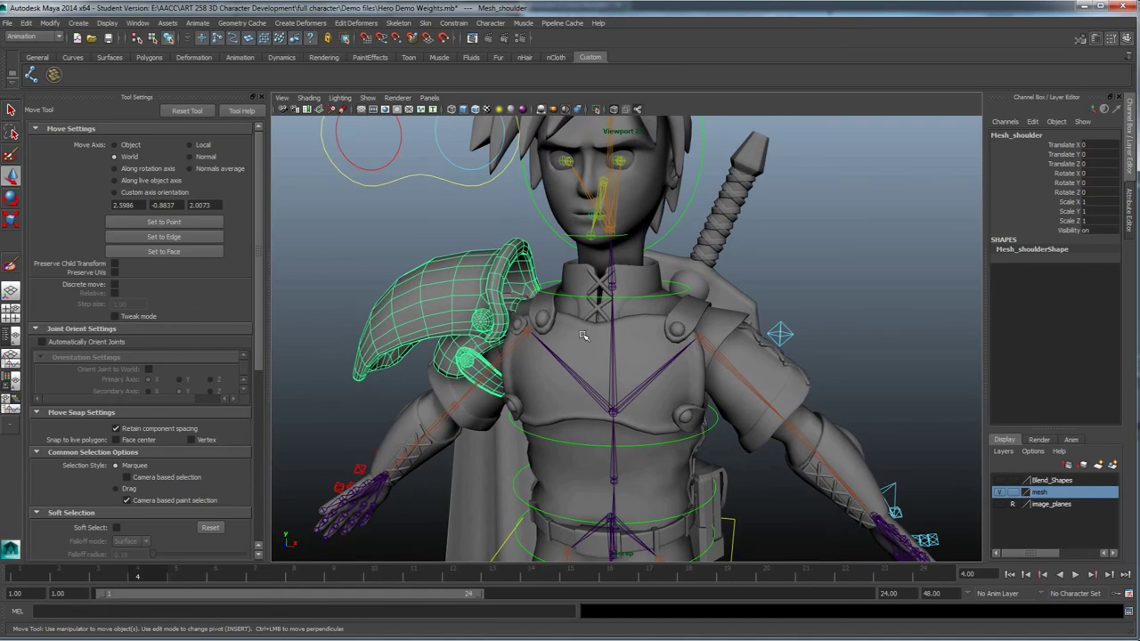
left_click_drag(599, 379, 609, 327, "alt")
left_click_drag(566, 263, 608, 368, "alt")
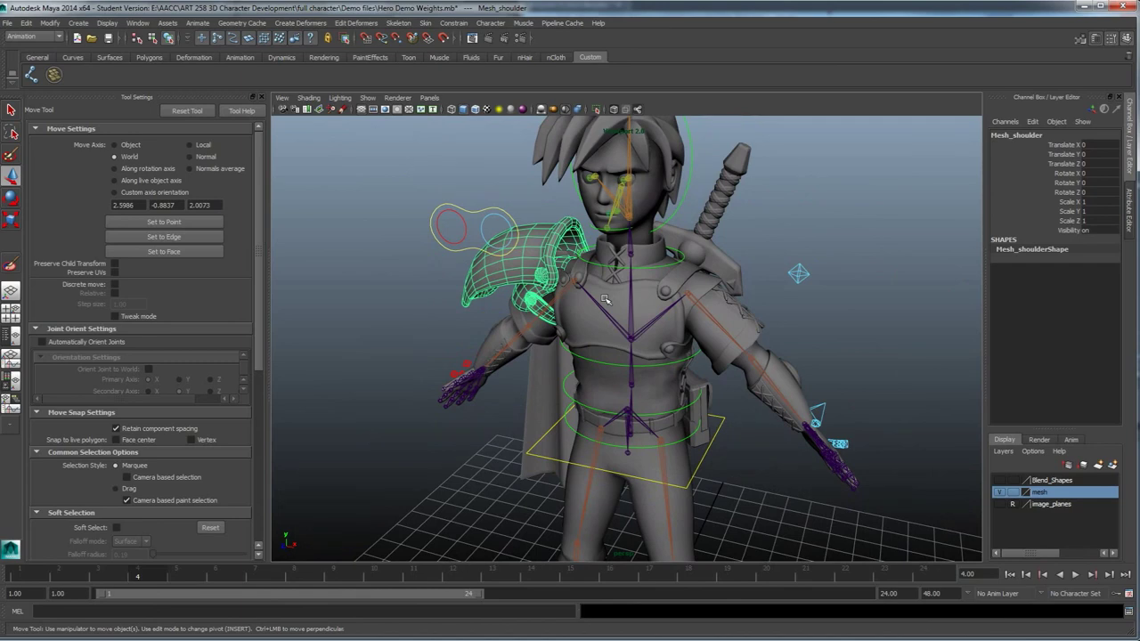
left_click_drag(604, 331, 586, 201, "alt")
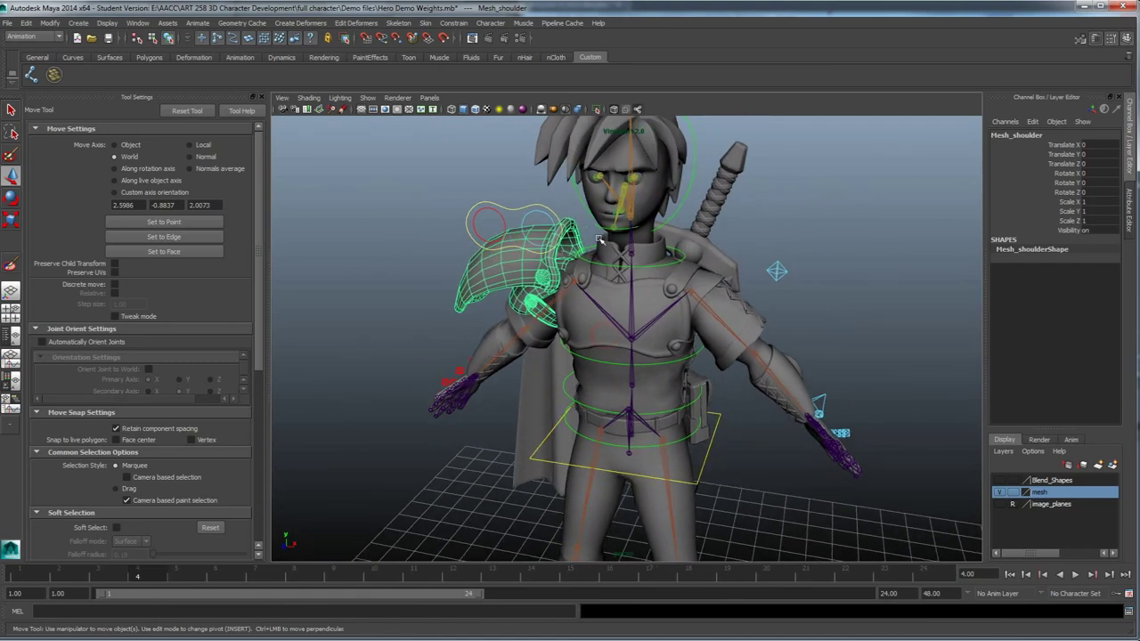
left_click_drag(630, 352, 660, 220, "alt")
right_click_drag(635, 362, 622, 385, "alt")
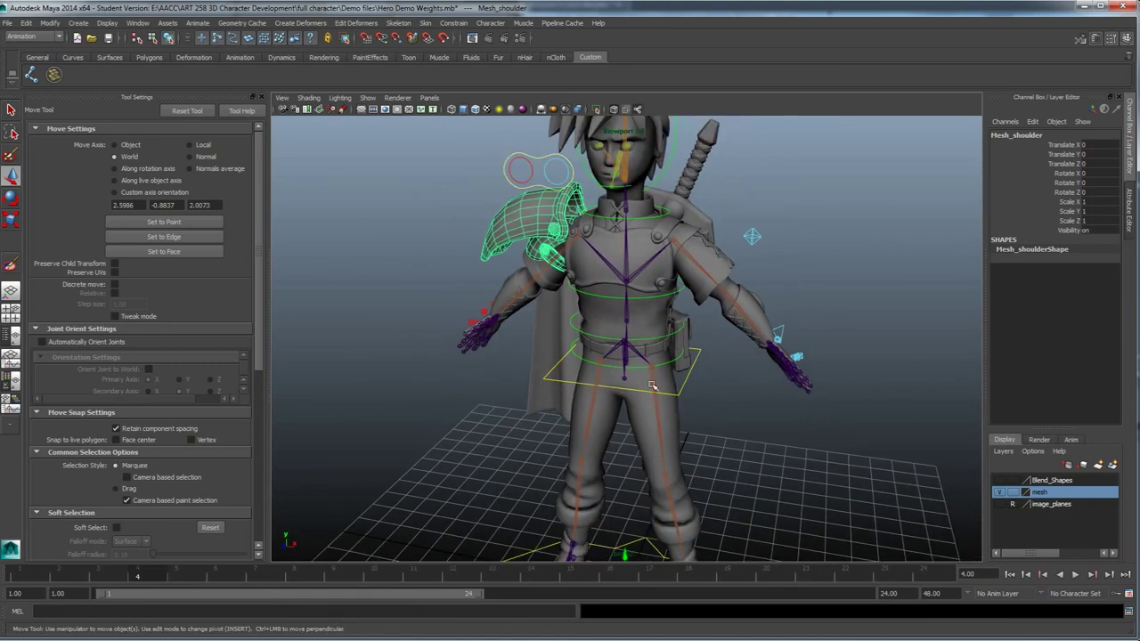
left_click_drag(634, 350, 624, 351, "alt")
mouse_move(623, 351)
middle_mouse_down()
mouse_move(634, 350)
mouse_move(623, 331)
middle_mouse_up()
key("ctrl+z")
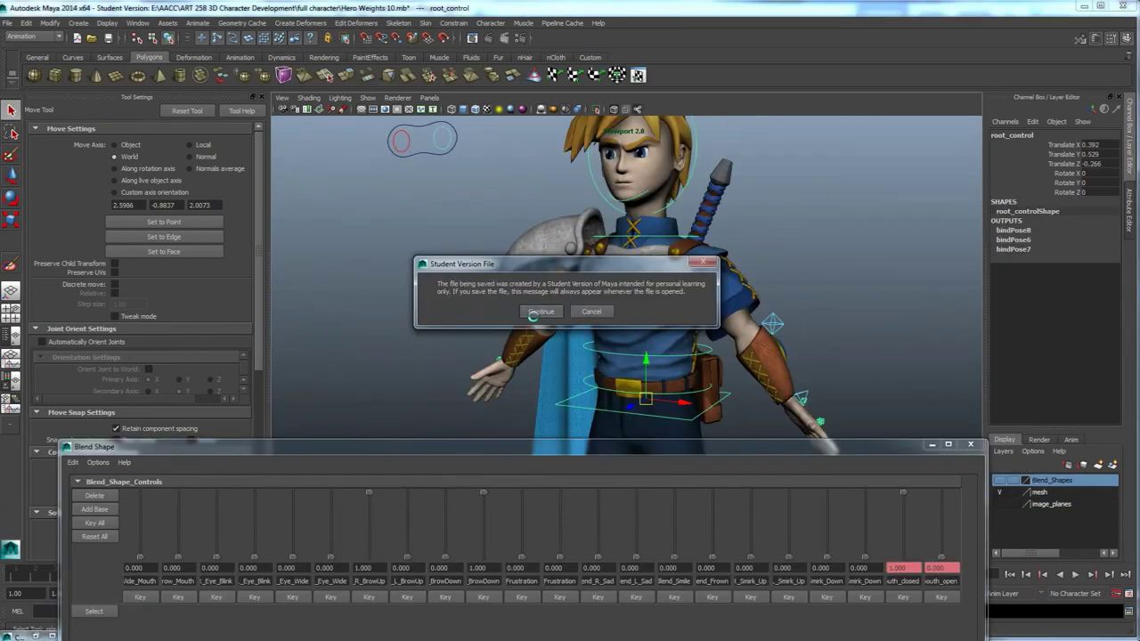
Accept the student version notice to save Hero Weights 10.mb, and minimize the Blend Shape window.
left_click(541, 312)
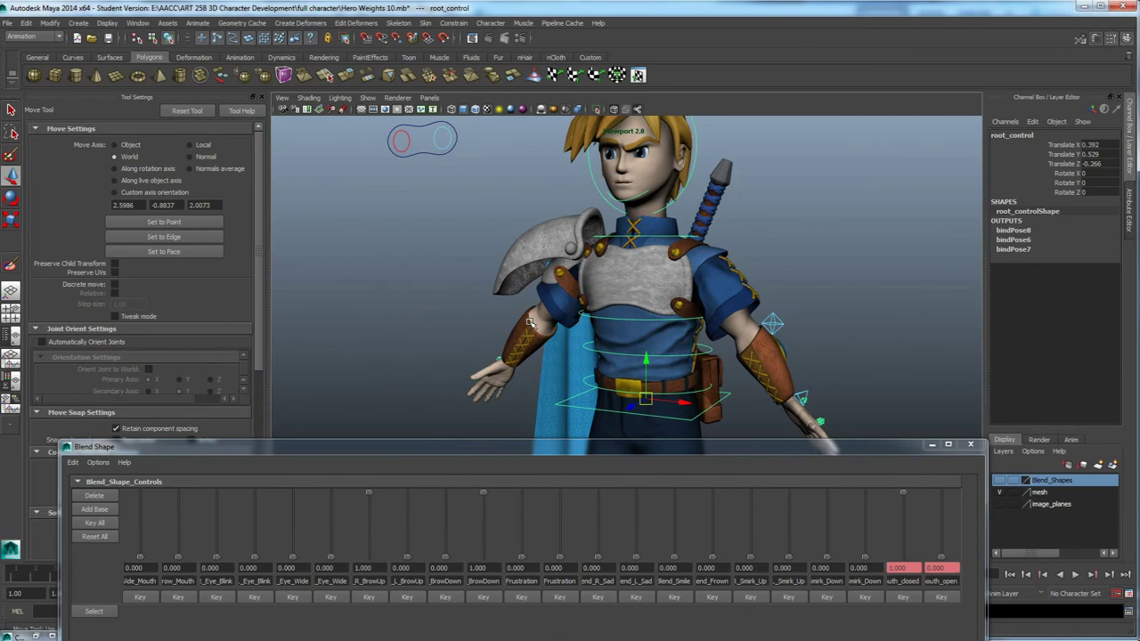
left_click_drag(556, 295, 557, 307, "alt")
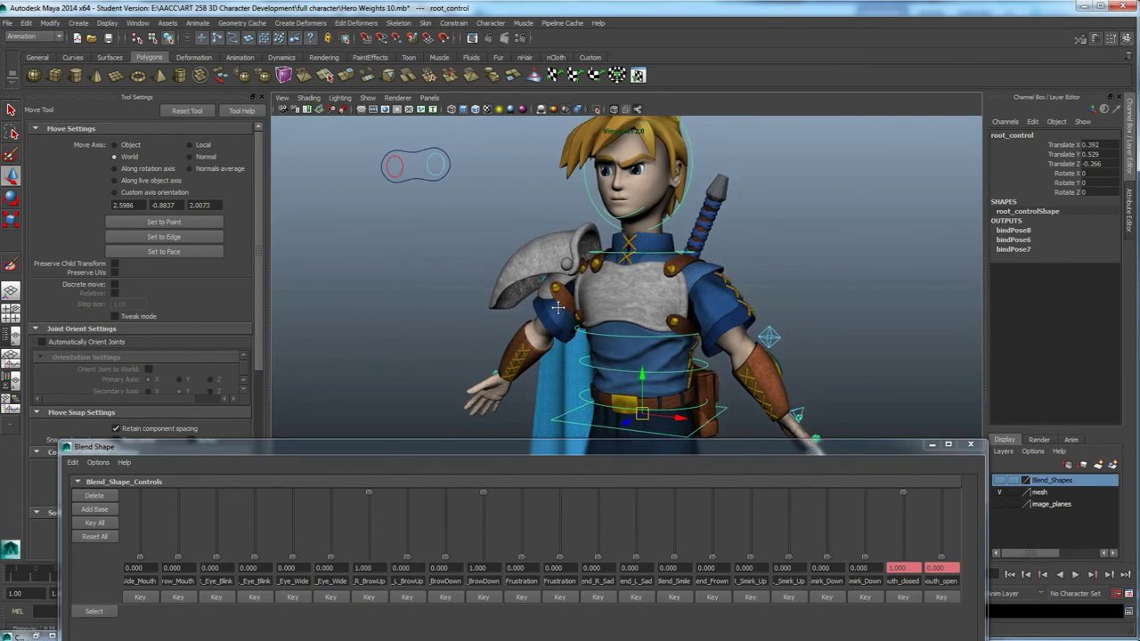
left_click(932, 443)
left_click_drag(621, 390, 594, 400, "alt")
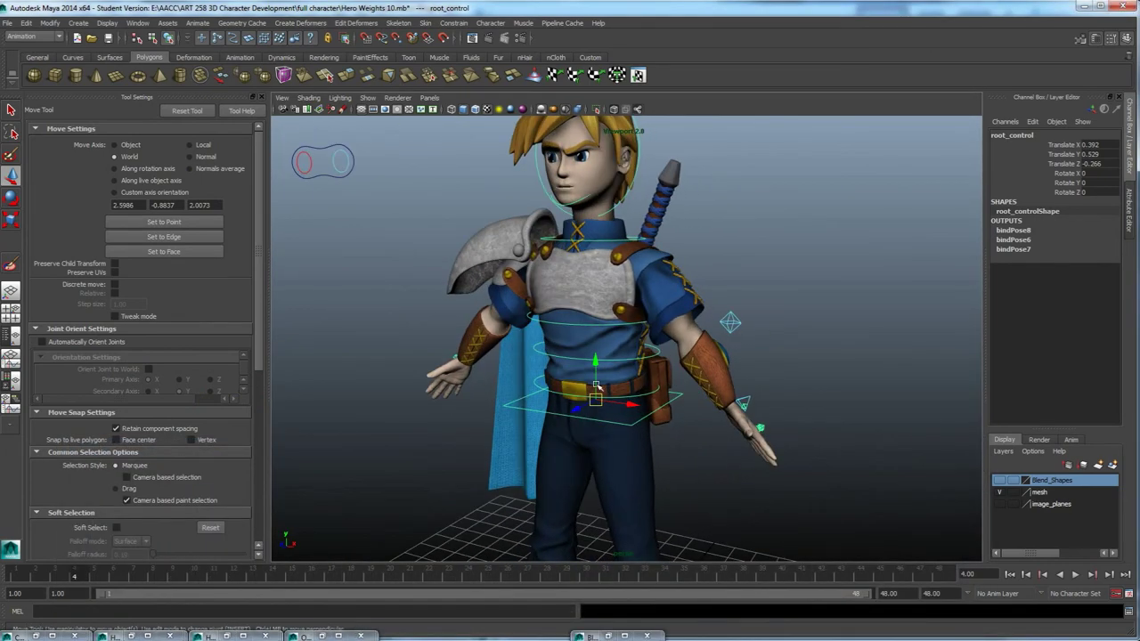
left_click_drag(597, 311, 599, 362, "alt")
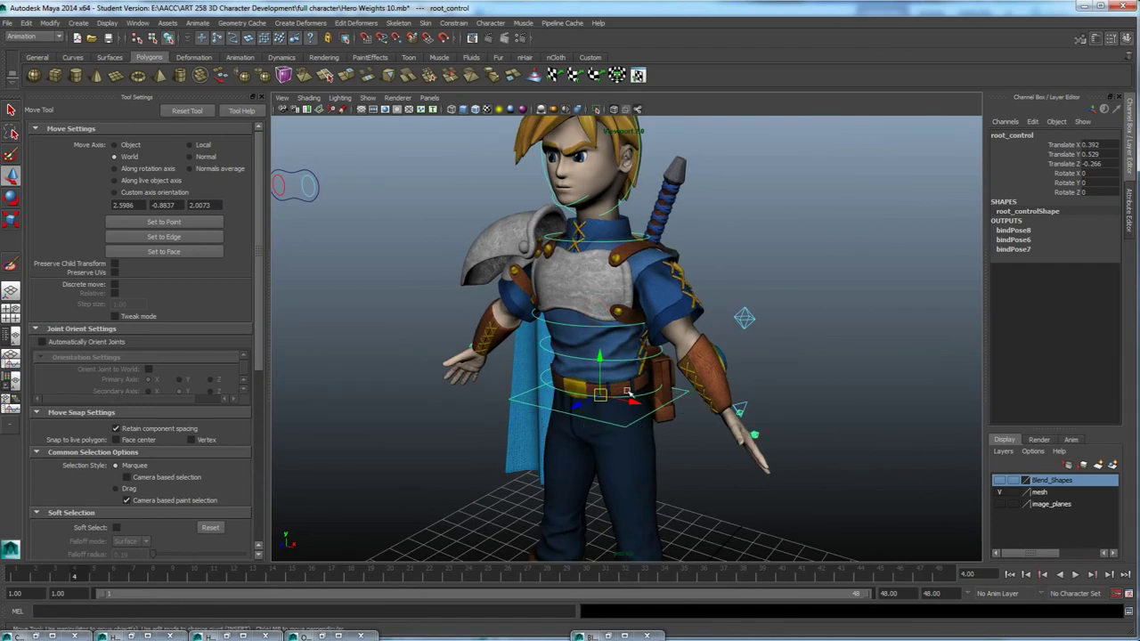
Raise the left arm by moving left_hand_control up beside the head, and inspect how the shoulder and sleeve deform.
left_click_drag(628, 394, 740, 251, "alt")
left_click(745, 413)
left_click(743, 403)
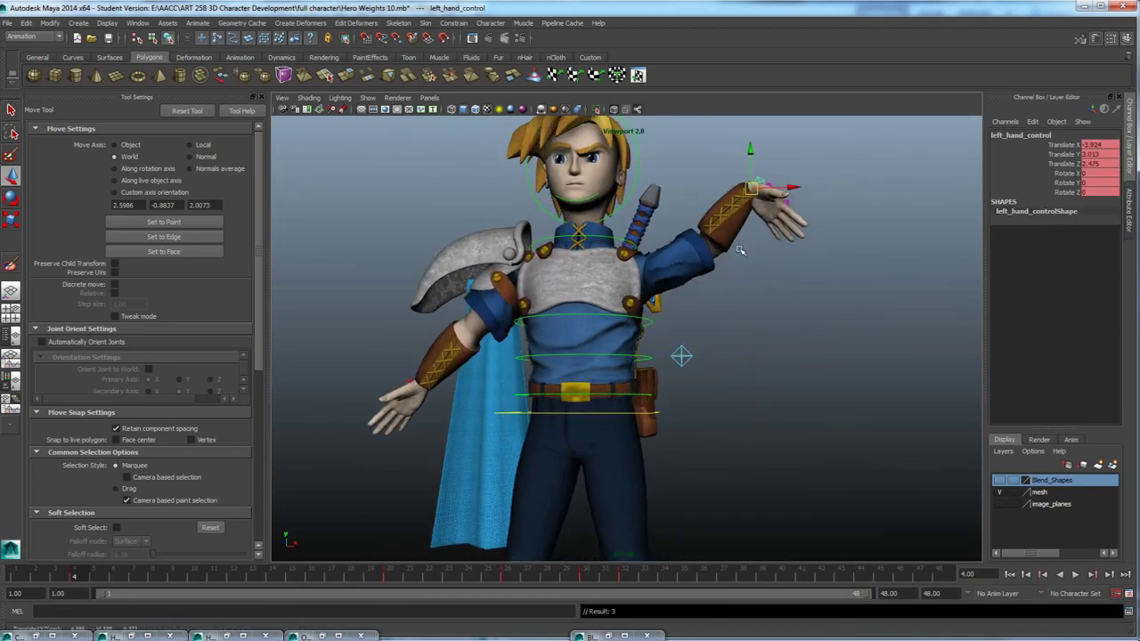
key("e")
left_click_drag(705, 172, 729, 169)
left_click_drag(733, 290, 658, 272, "alt")
scroll(650, 285, "up", 4)
left_click_drag(663, 216, 581, 207, "alt")
Select head_control to test its rotation about Y on the textured character, and undo the last change.
scroll(707, 176, "down", 5)
scroll(668, 271, "down", 2)
scroll(615, 249, "down", 2)
left_click(618, 257)
key("ctrl+z")
Lower root_control to about -4.8 in Y so the character crouches, and inspect the bent knees and boots.
middle_click_drag(624, 431, 656, 372, "alt")
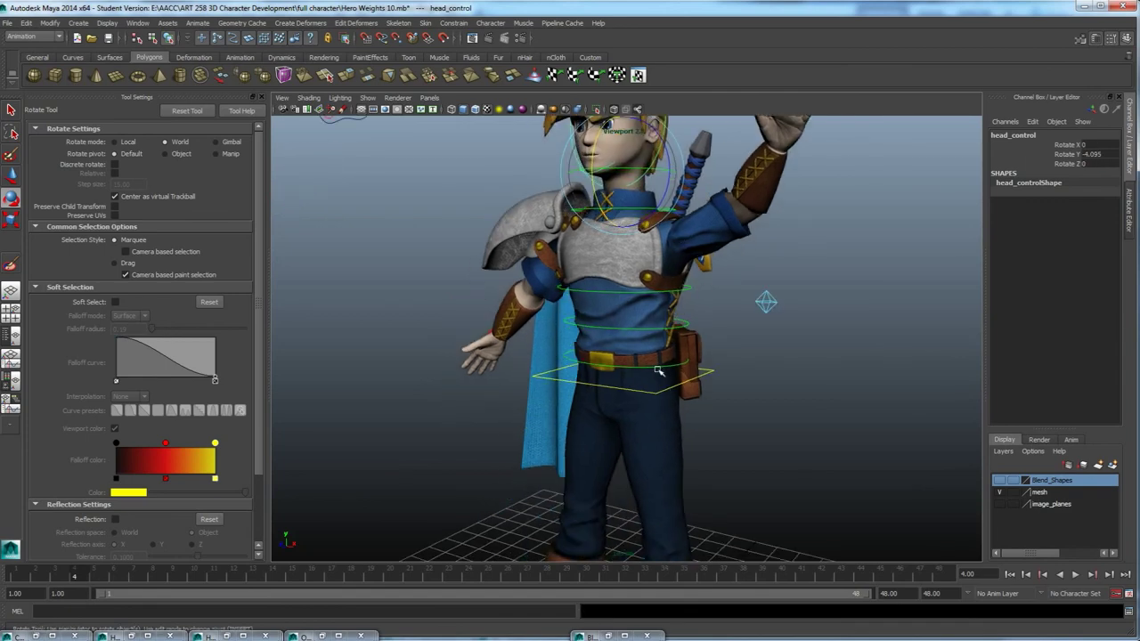
middle_click_drag(690, 470, 723, 374, "alt")
left_click_drag(703, 418, 659, 431, "alt")
left_click(639, 435)
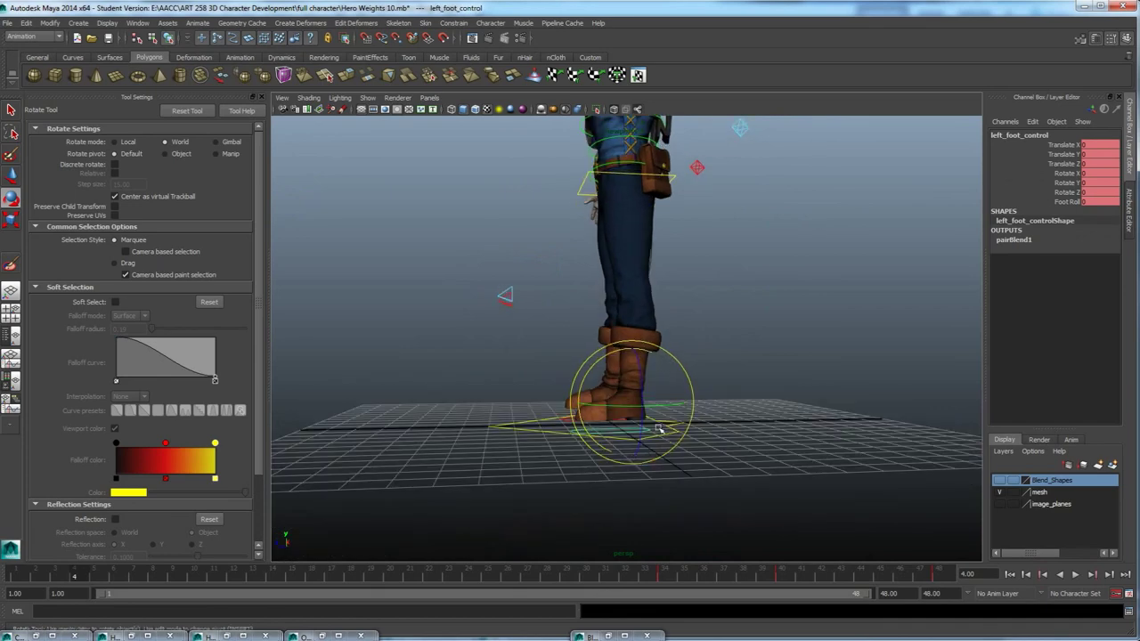
left_click(588, 188)
key("w")
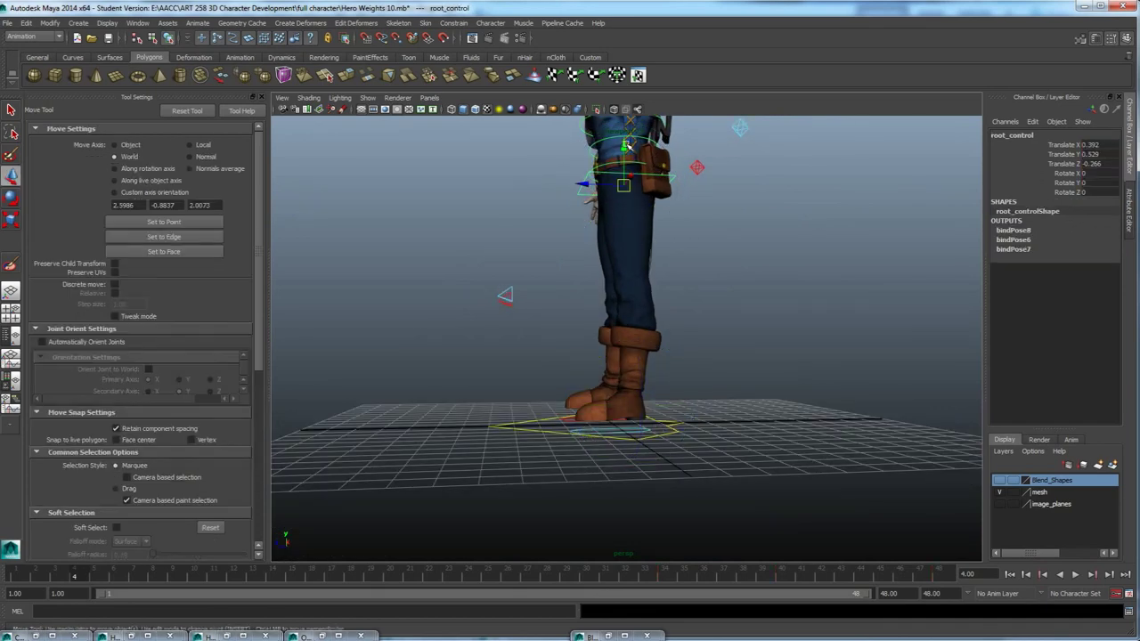
left_click_drag(626, 172, 626, 177)
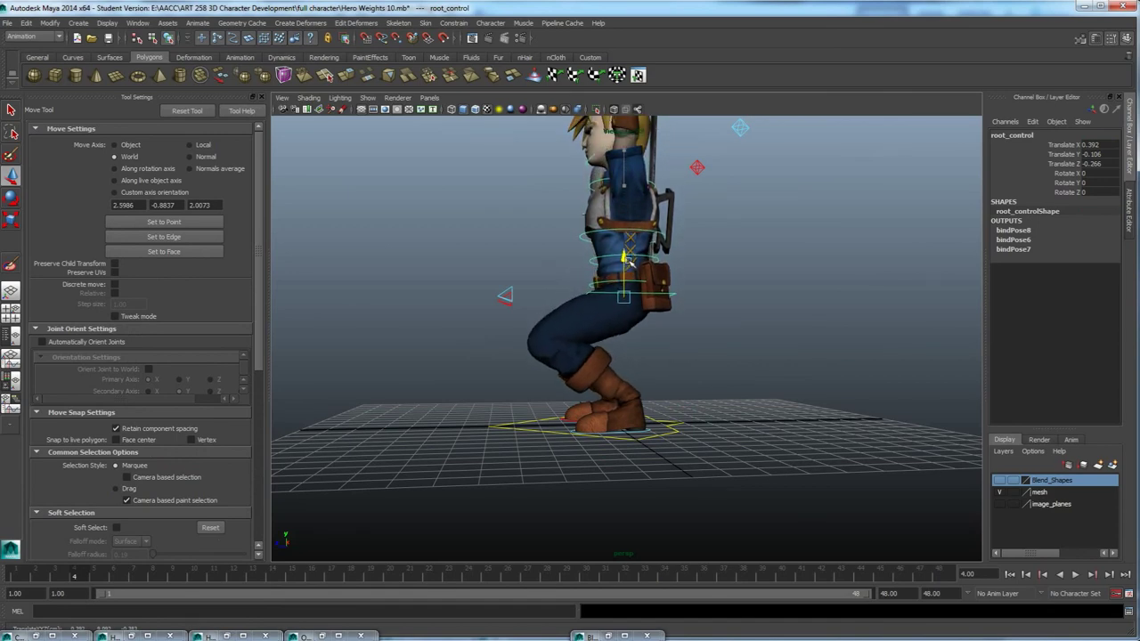
middle_click_drag(610, 445, 601, 364, "alt")
scroll(600, 359, "up", 6)
left_click_drag(601, 359, 602, 377, "alt")
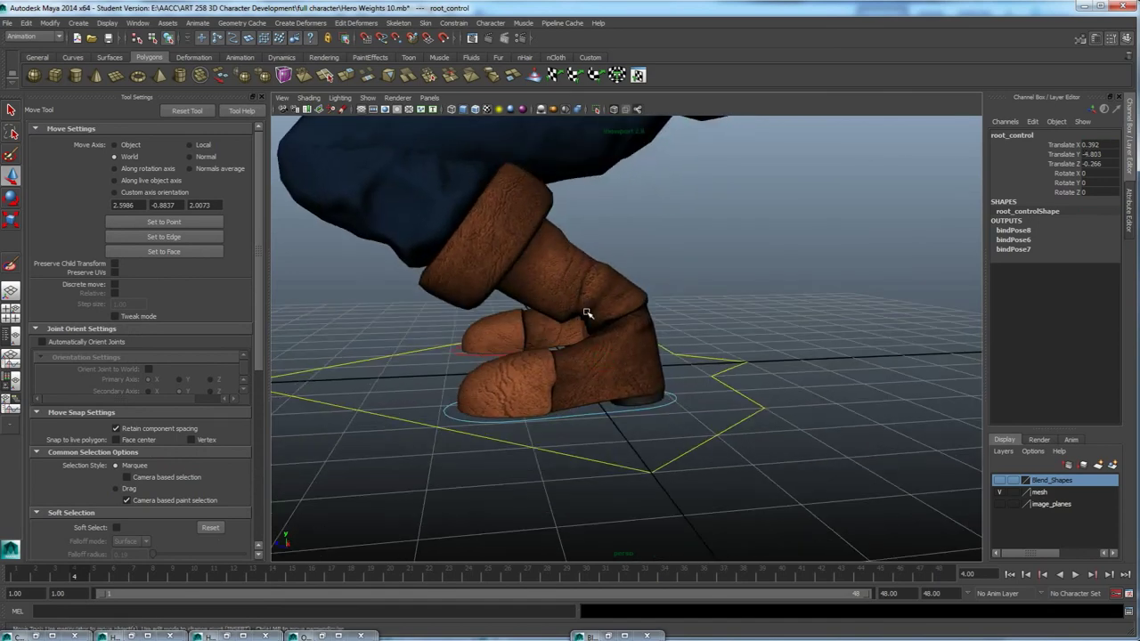
scroll(586, 325, "down", 2)
left_click_drag(584, 334, 619, 259, "alt")
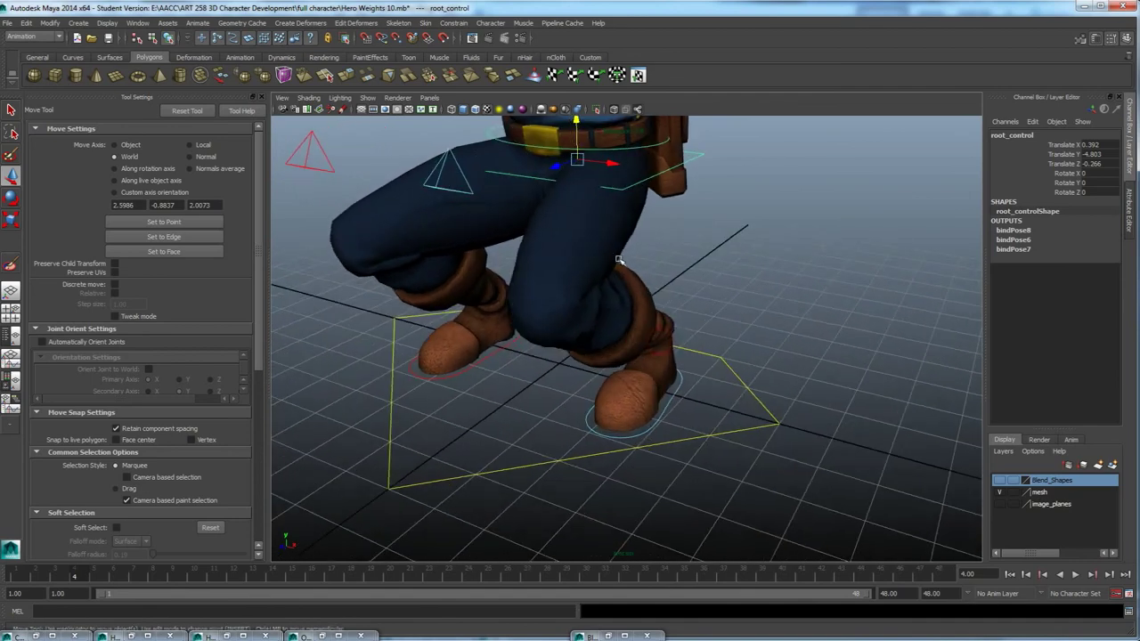
Raise root_control to about 0.06 in Y so the character stands up.
left_click_drag(578, 138, 580, 185)
scroll(606, 232, "down", 6)
left_click_drag(605, 268, 606, 156, "alt")
scroll(609, 218, "down", 5)
left_click_drag(612, 321, 672, 300, "alt")
scroll(660, 290, "up", 4)
middle_click_drag(670, 259, 638, 329, "alt")
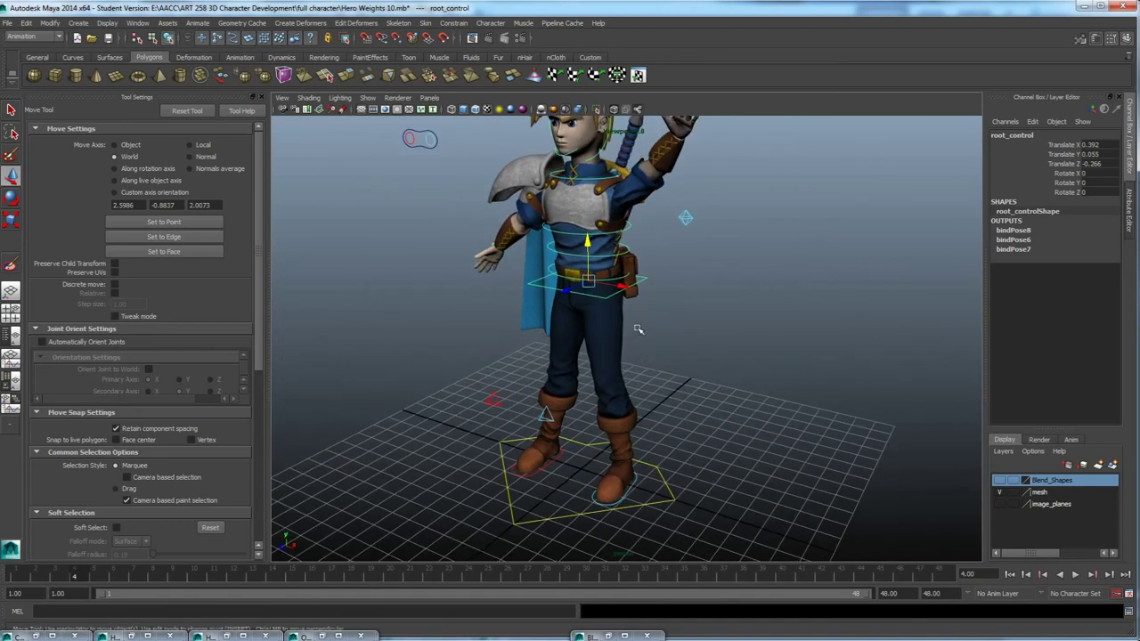
Try shifting root_control sideways to test the leg weights, and undo the moves.
left_click_drag(638, 329, 713, 312, "alt")
left_click_drag(659, 274, 556, 301)
key("ctrl+z")
key("ctrl+z")
key("ctrl+z")
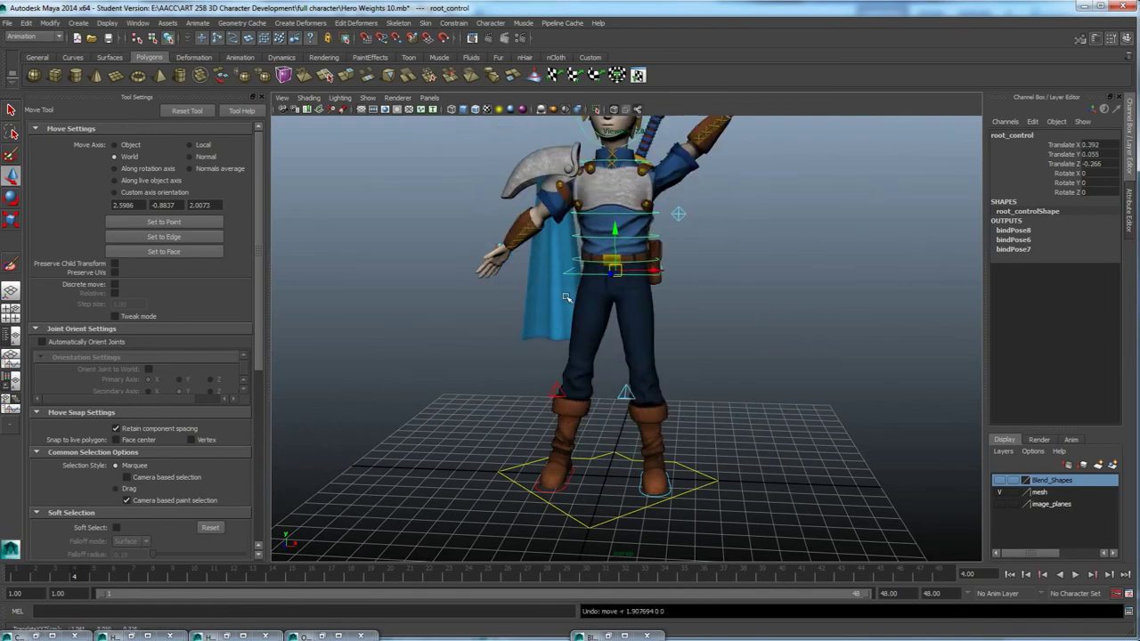
left_click_drag(690, 272, 638, 287, "alt")
key("ctrl+z")
right_click_drag(638, 287, 643, 308, "alt")
mouse_move(643, 308)
left_mouse_down("alt")
mouse_move(657, 343)
mouse_move(648, 323)
left_mouse_up("alt")
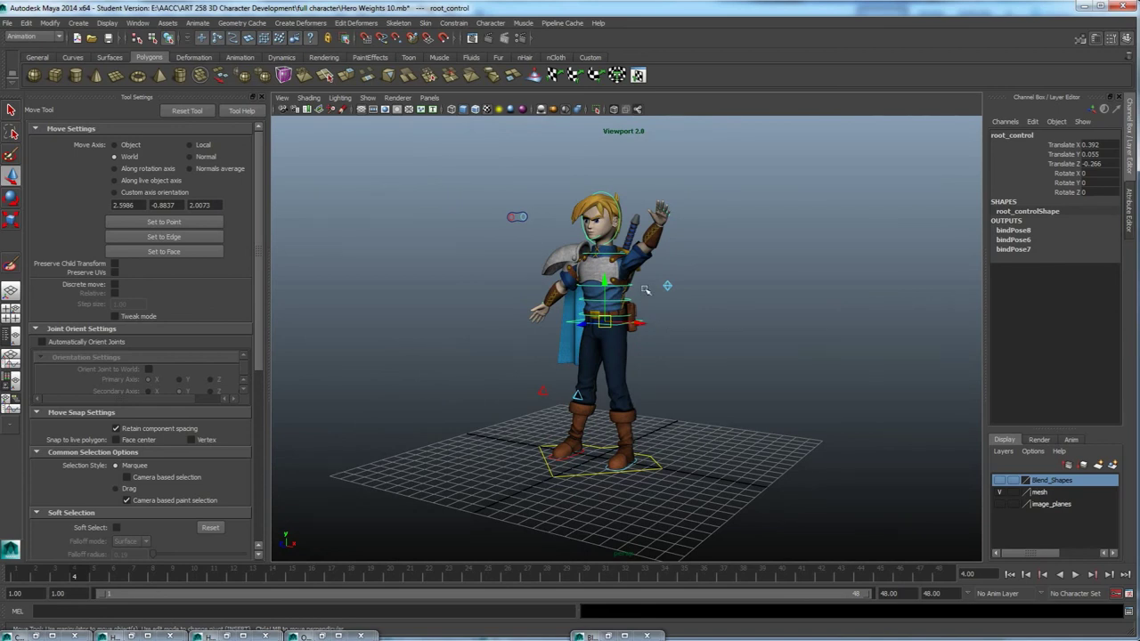
Show the joints in the viewport, clear the selection, and inspect the skeleton inside the textured character.
left_click(367, 98)
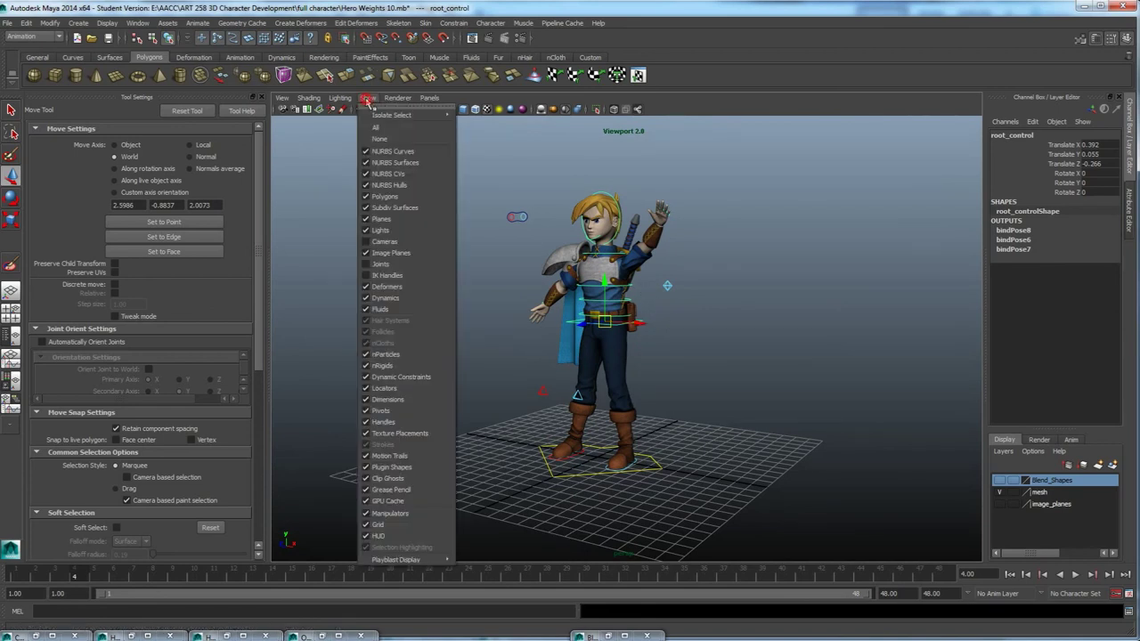
left_click(383, 265)
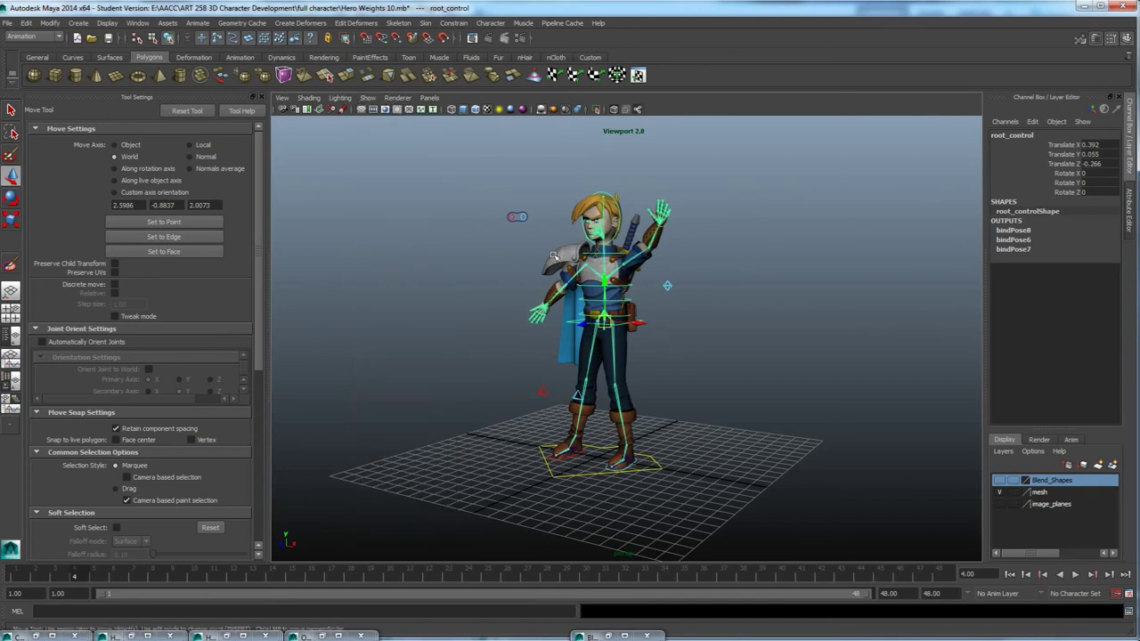
left_click_drag(631, 348, 658, 320, "alt")
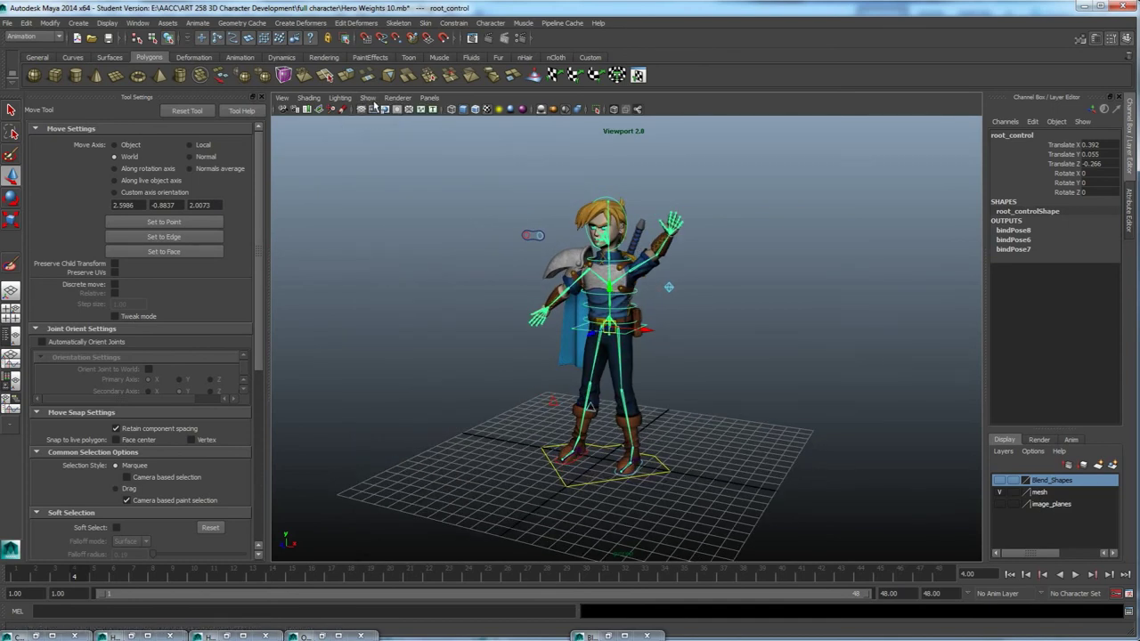
left_click(517, 296)
scroll(556, 312, "up", 5)
left_click_drag(556, 307, 562, 280, "alt")
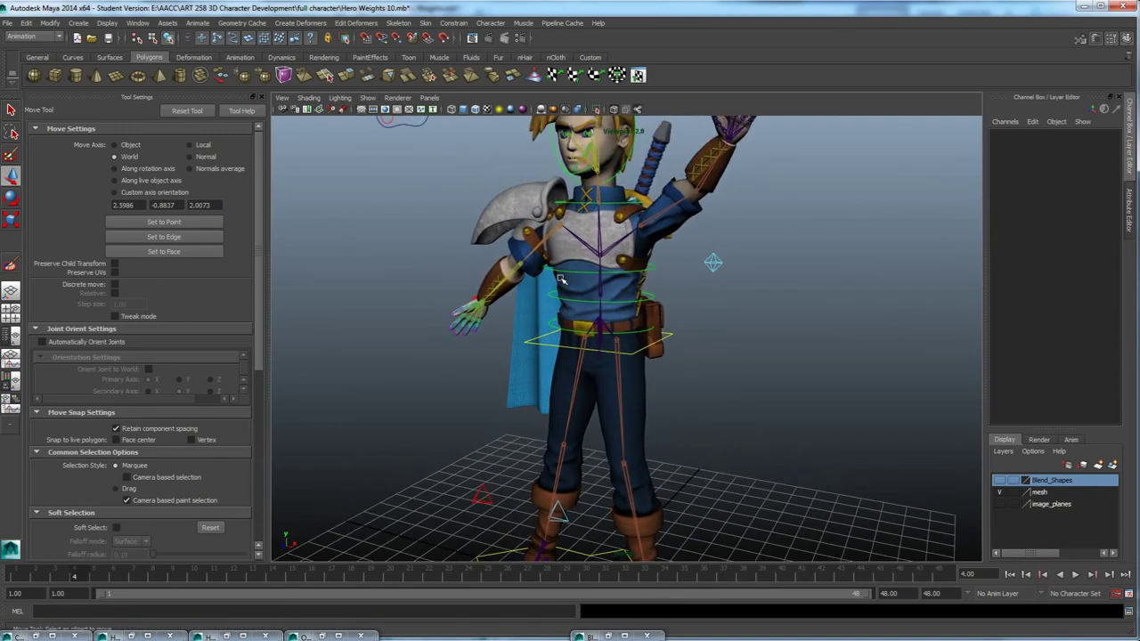
left_click_drag(601, 335, 584, 165, "alt")
Select root_joint at the hips and hide it together with its joint hierarchy.
left_click(367, 97)
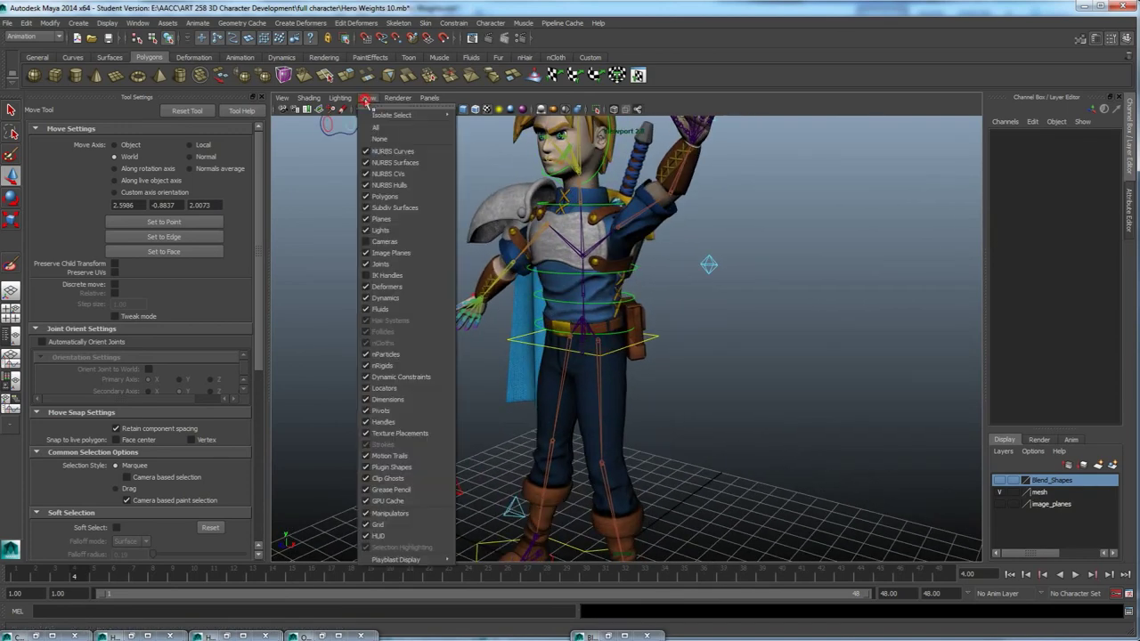
left_click(567, 301)
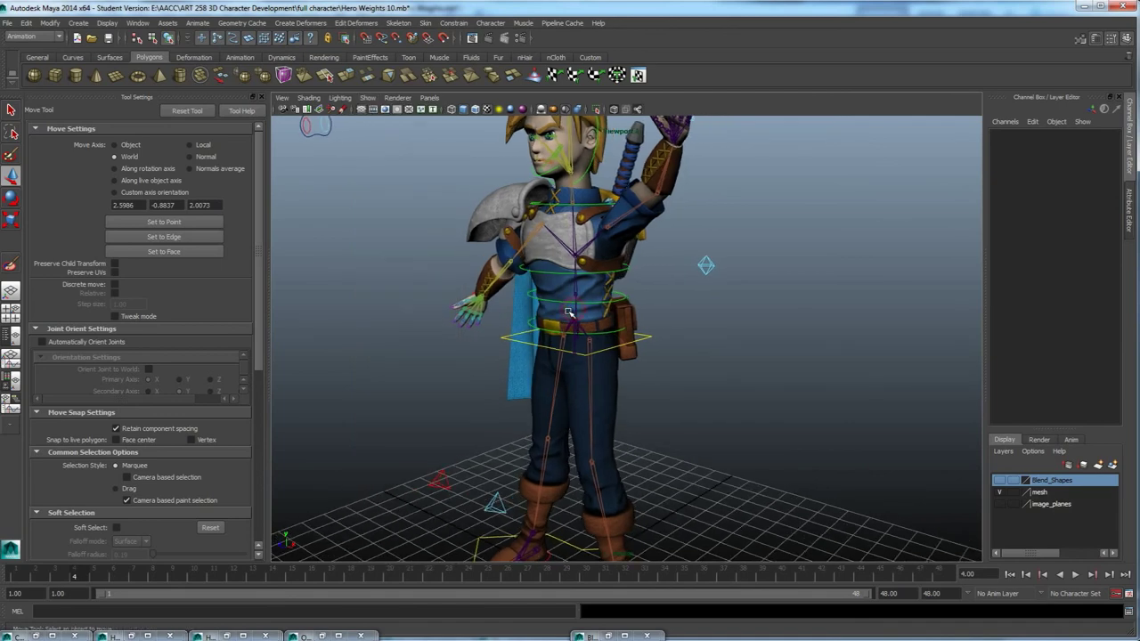
scroll(535, 307, "up", 6)
left_click(405, 239)
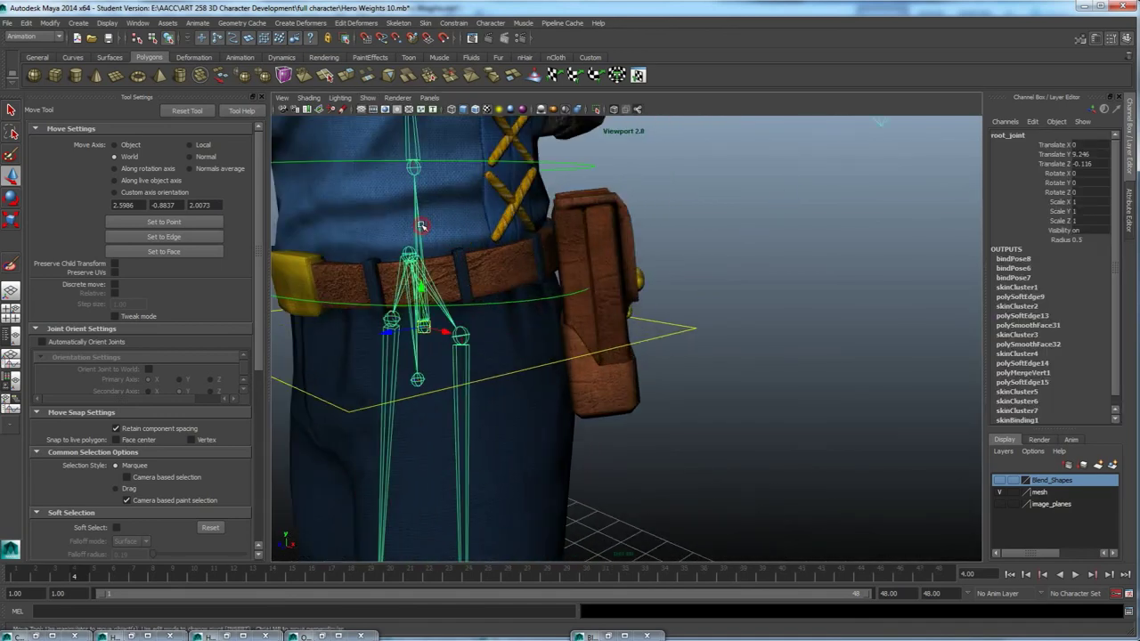
key("f")
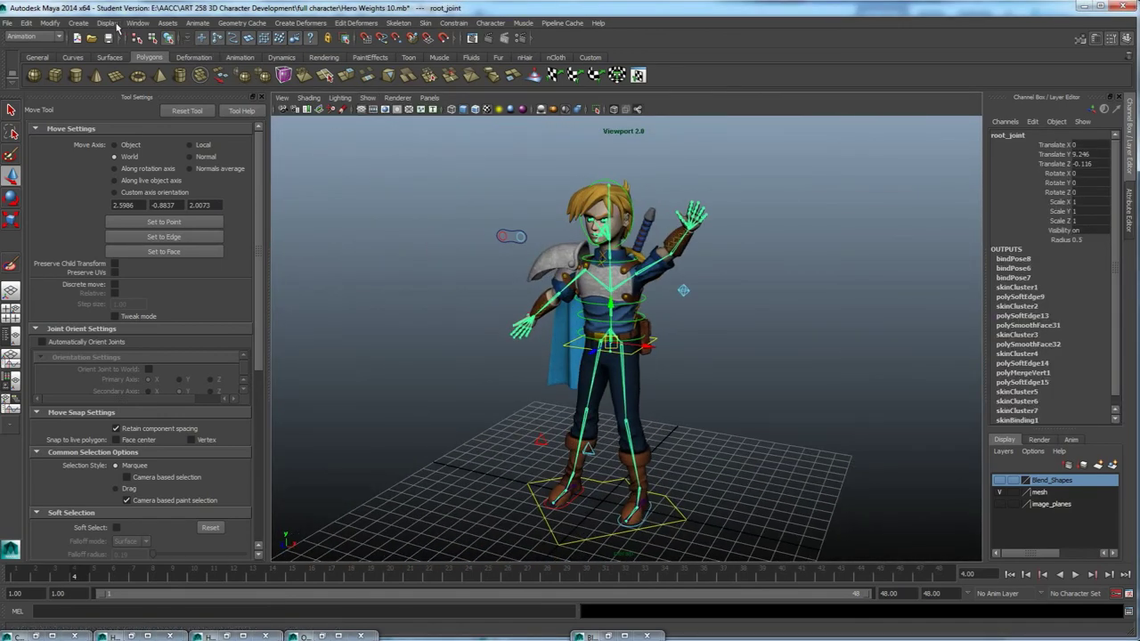
left_click(107, 23)
mouse_move(134, 75)
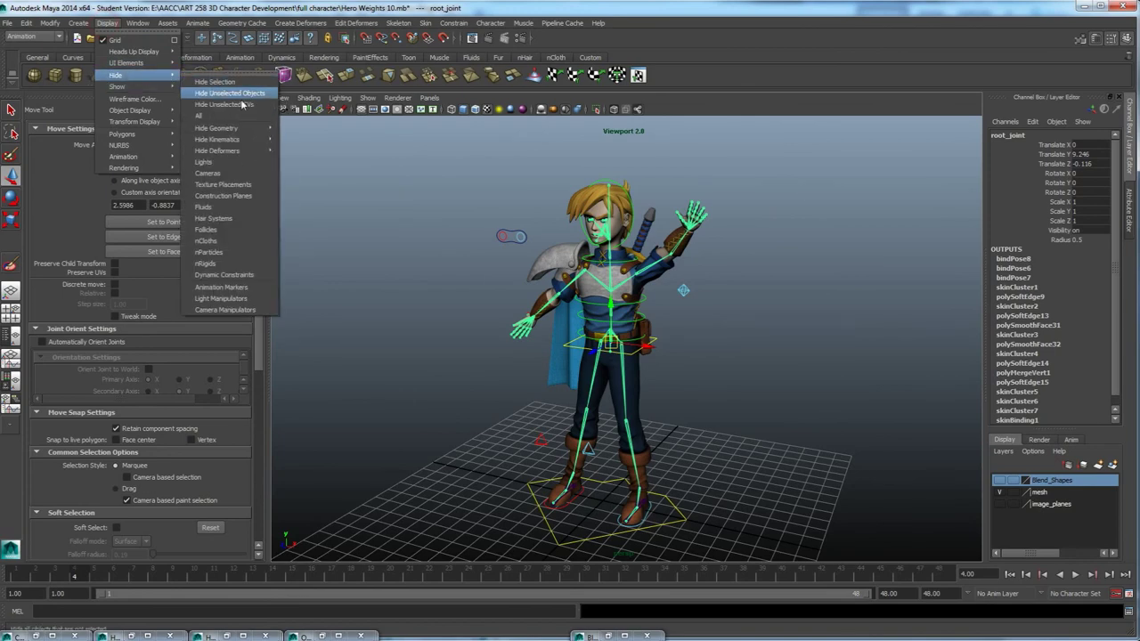
left_click(220, 83)
left_click_drag(486, 302, 472, 287, "alt")
Turn the viewport's joint display off and back on.
left_click(371, 101)
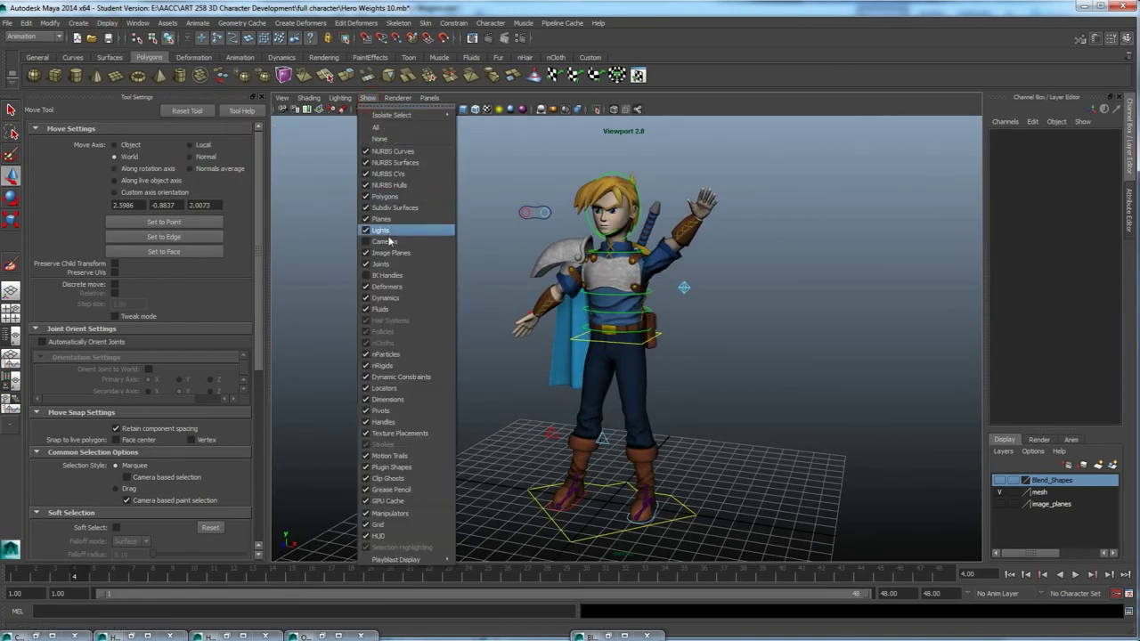
left_click(389, 265)
left_click(367, 98)
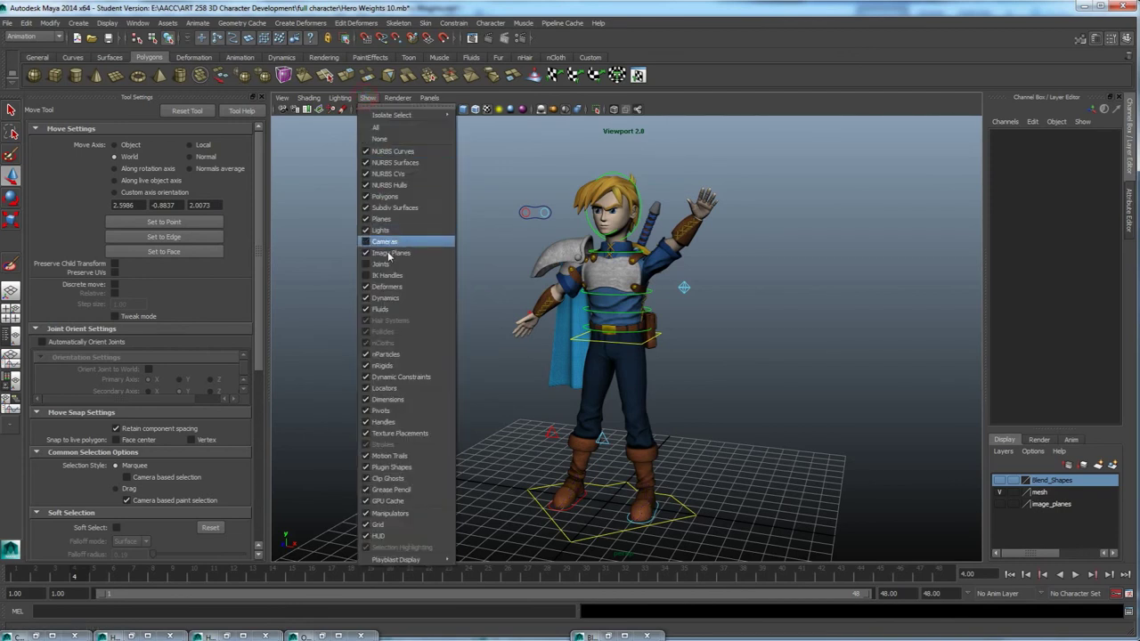
left_click(392, 260)
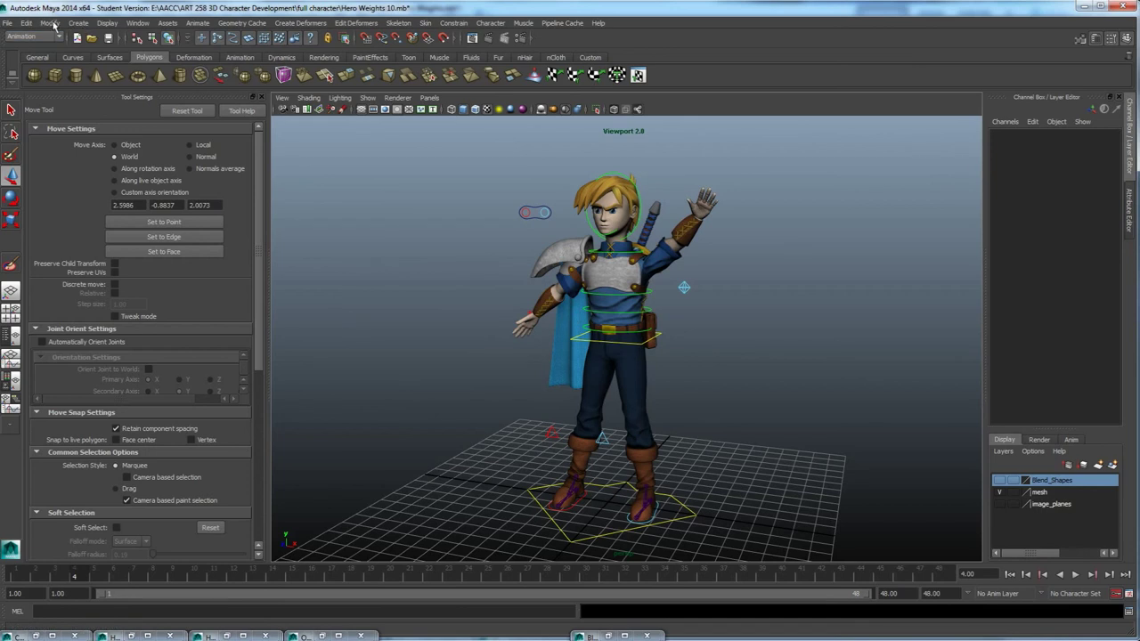
Unhide all hidden objects in the scene to bring the skeleton back.
left_click(138, 23)
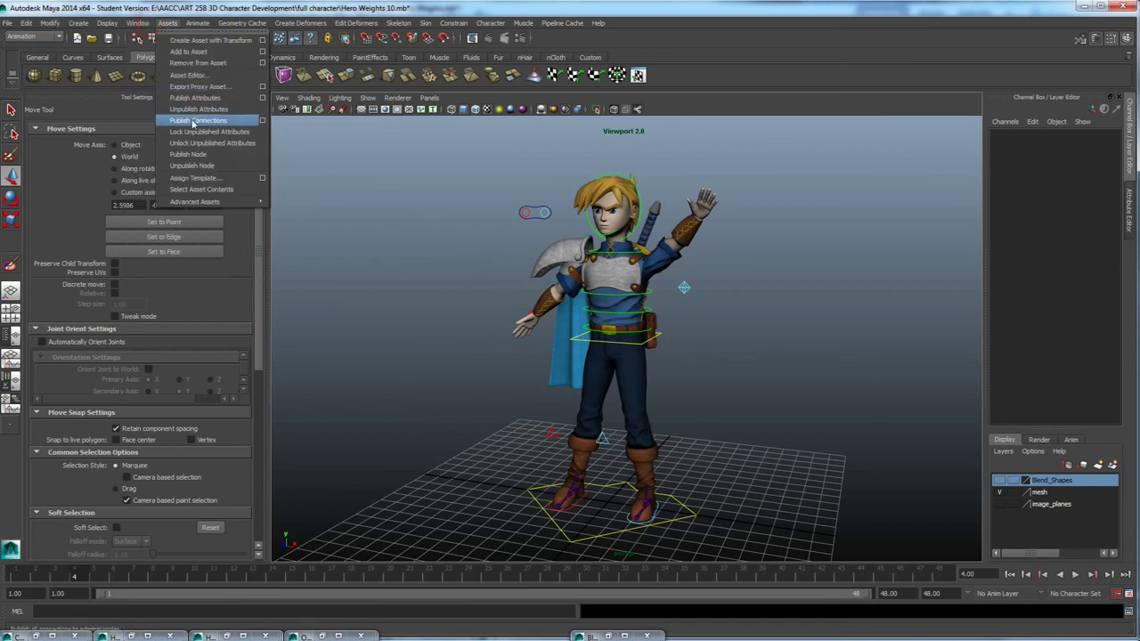
mouse_move(108, 24)
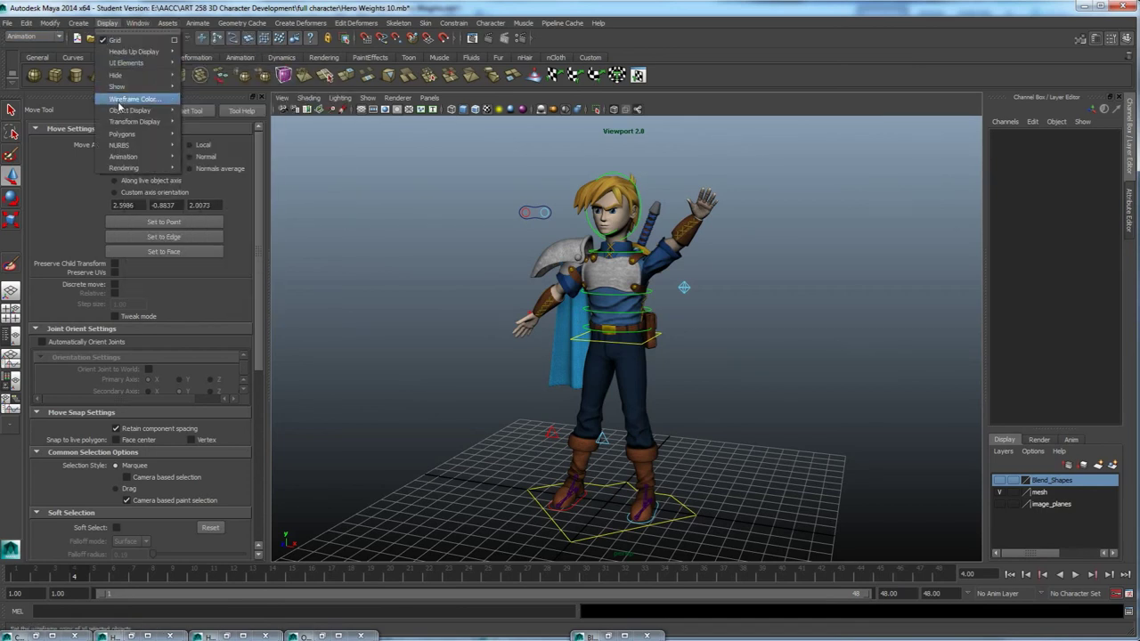
mouse_move(123, 86)
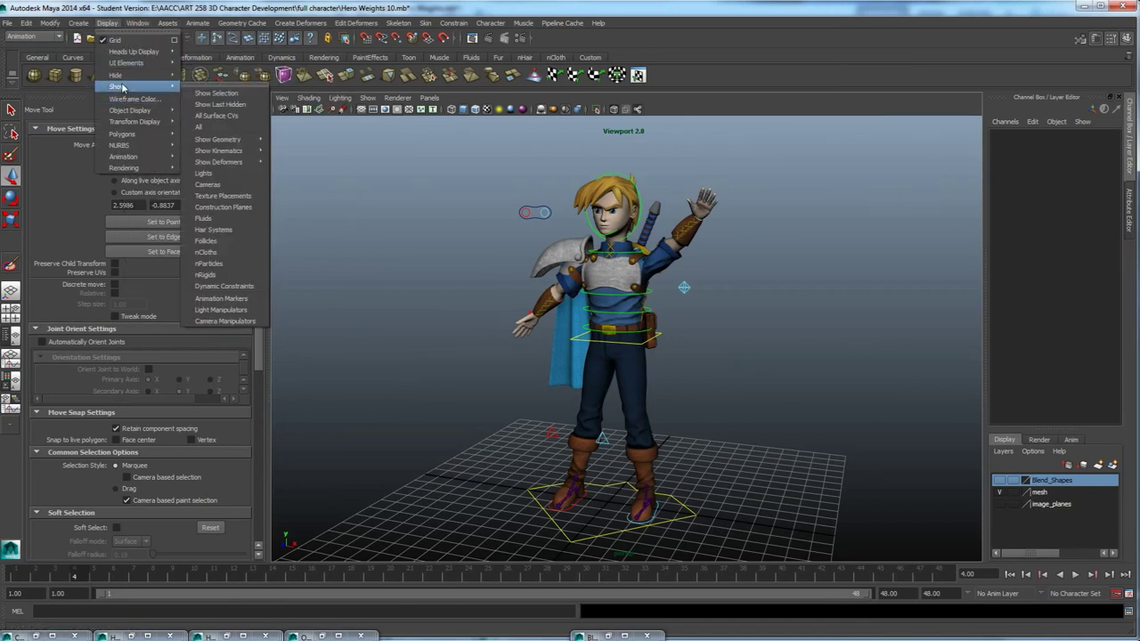
left_click(219, 127)
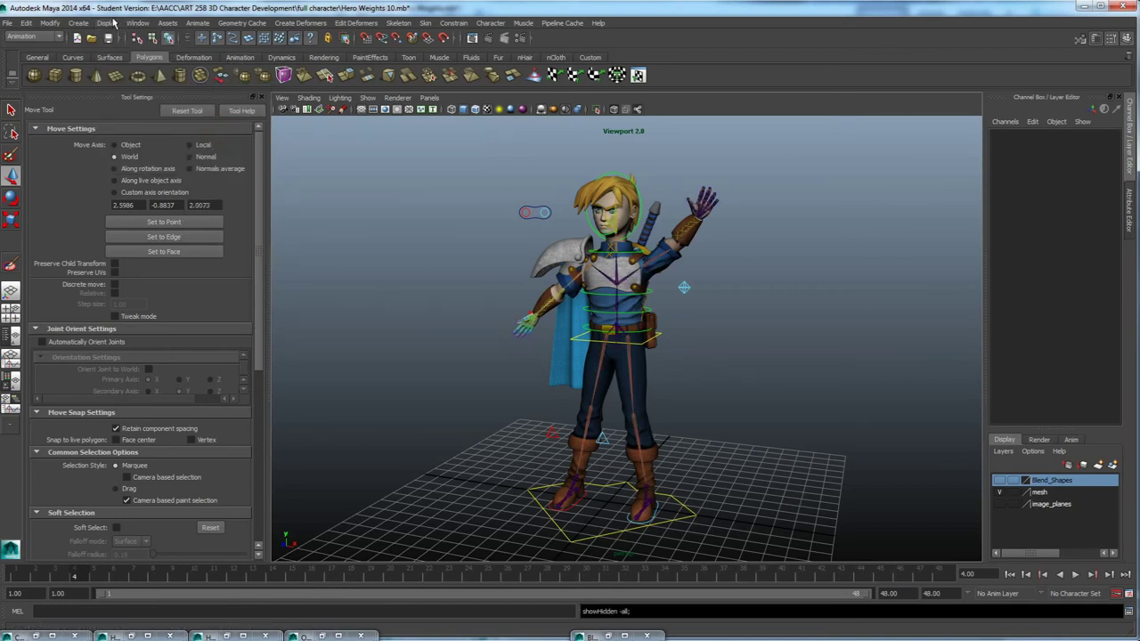
Open the Outliner and expand Global_Control to look through its child controls for the skeleton root.
left_click(134, 24)
left_click(152, 109)
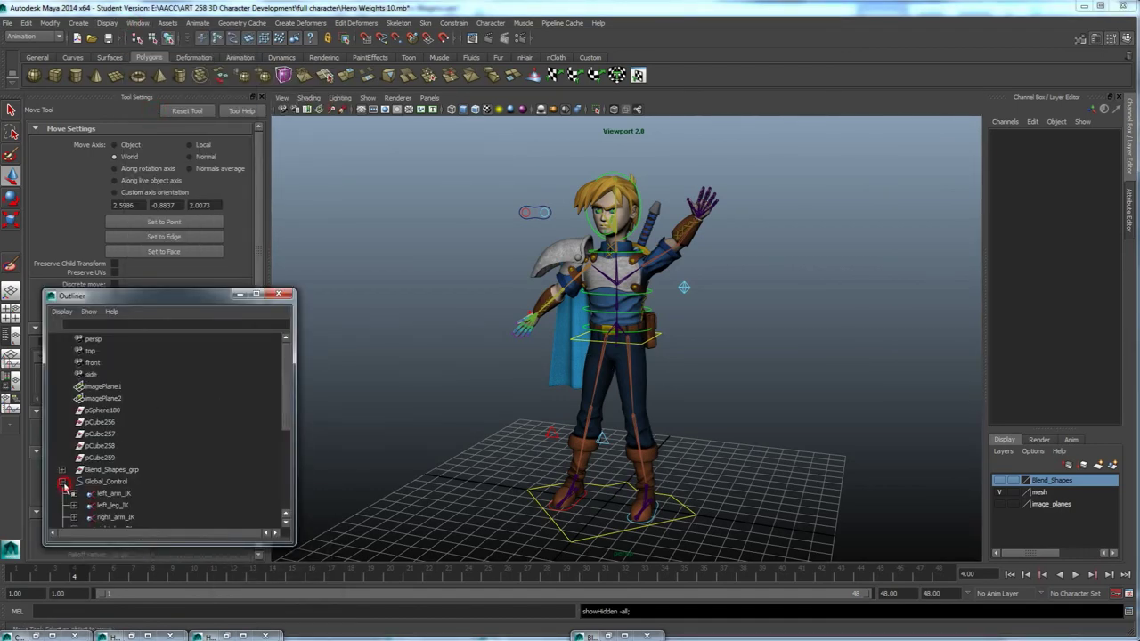
left_click(62, 481)
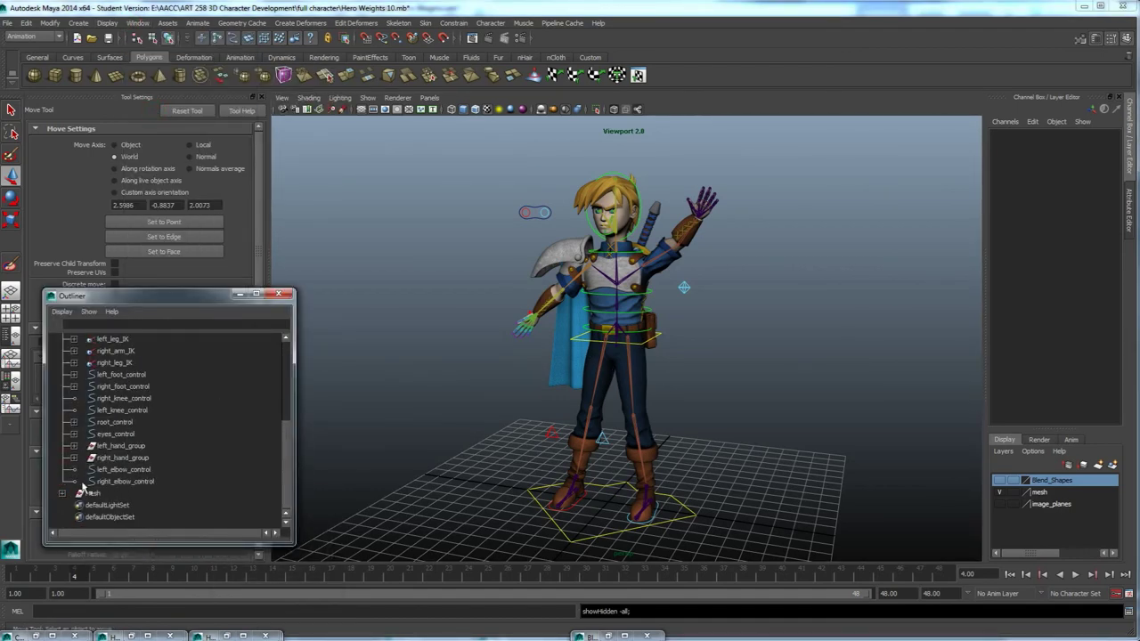
left_click(121, 375)
left_click(114, 362)
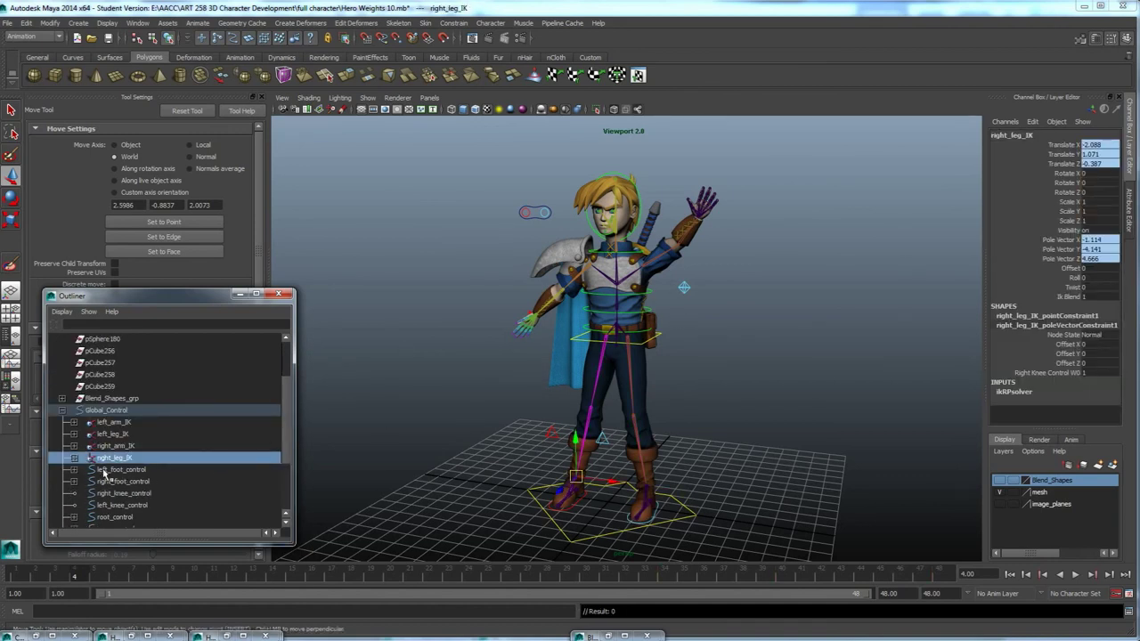
scroll(111, 478, "down", 3)
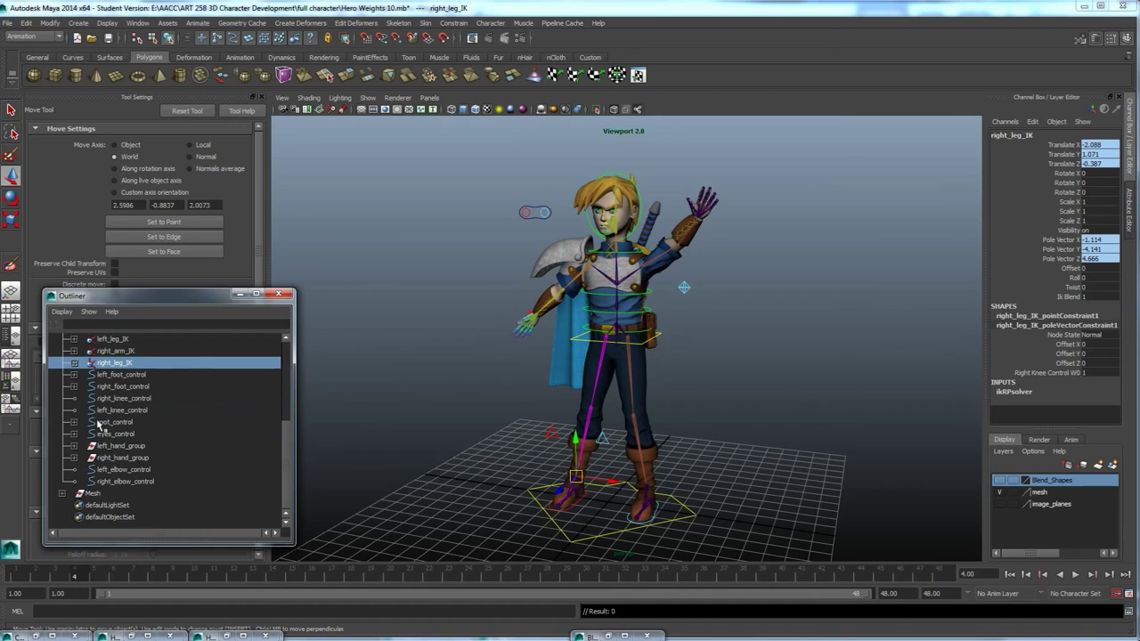
scroll(95, 411, "up", 3)
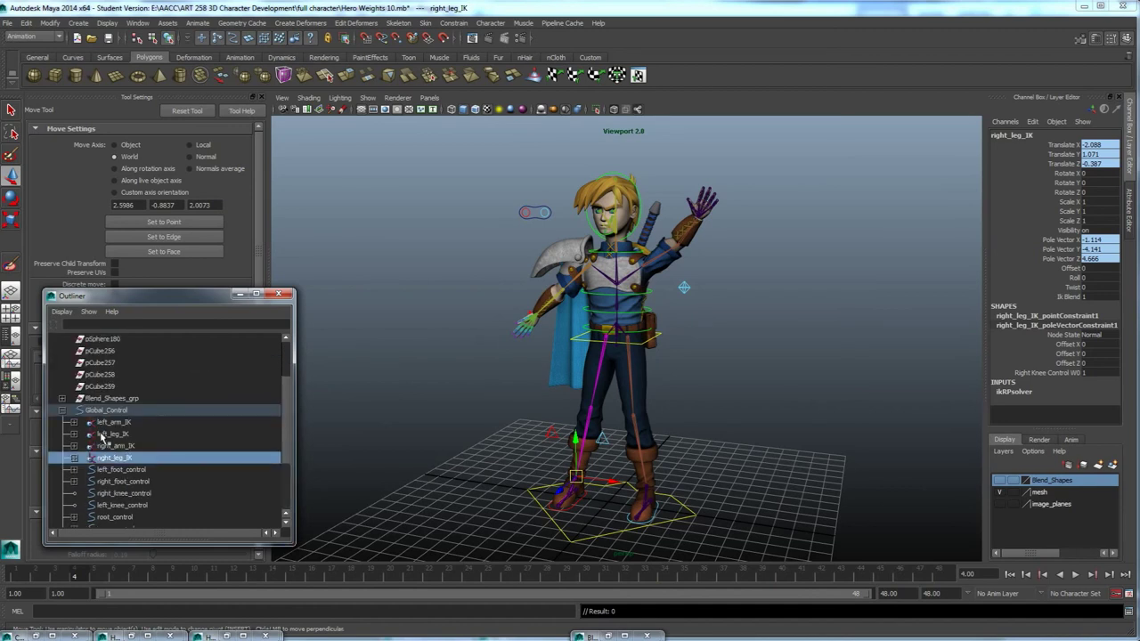
scroll(102, 425, "down", 3)
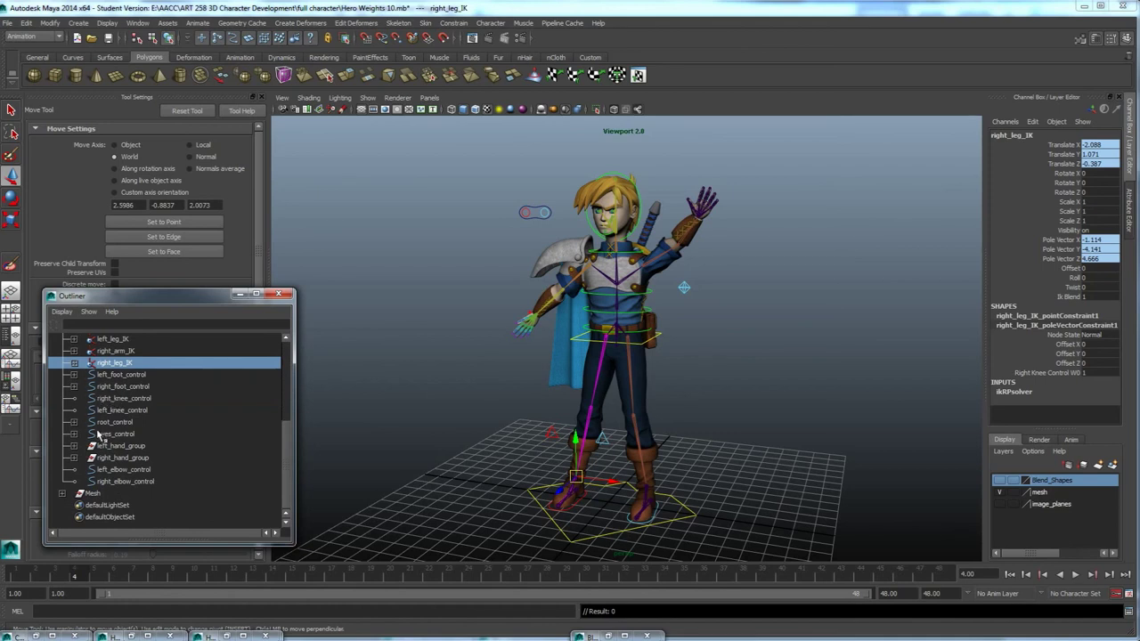
Expand root_control, select root_joint beneath it, and hide the joint hierarchy.
left_click(75, 423)
left_click(119, 422)
left_click(124, 434)
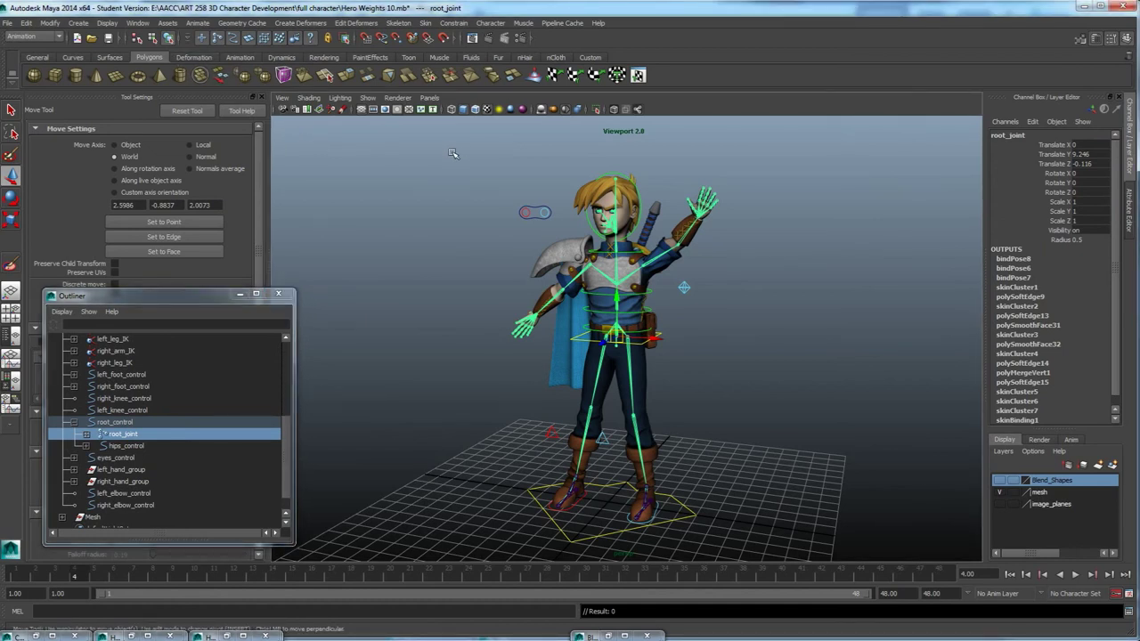
key("ctrl+h")
Try filtering the Outliner to joints only, and restore the full object list.
left_click(121, 435)
right_click(122, 438)
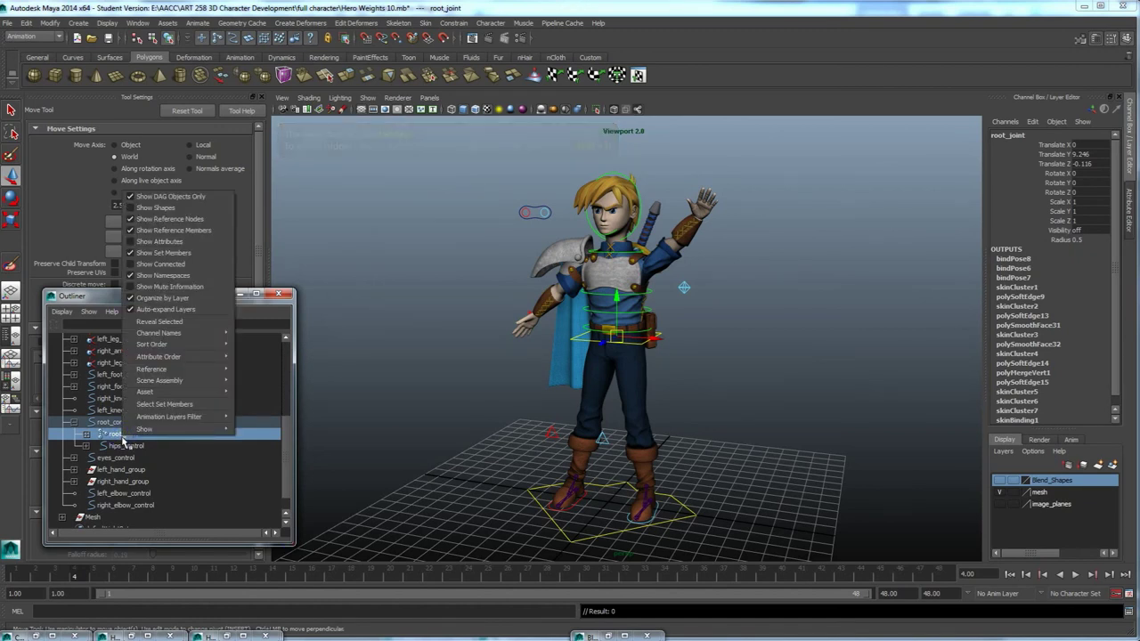
mouse_move(165, 430)
mouse_move(261, 430)
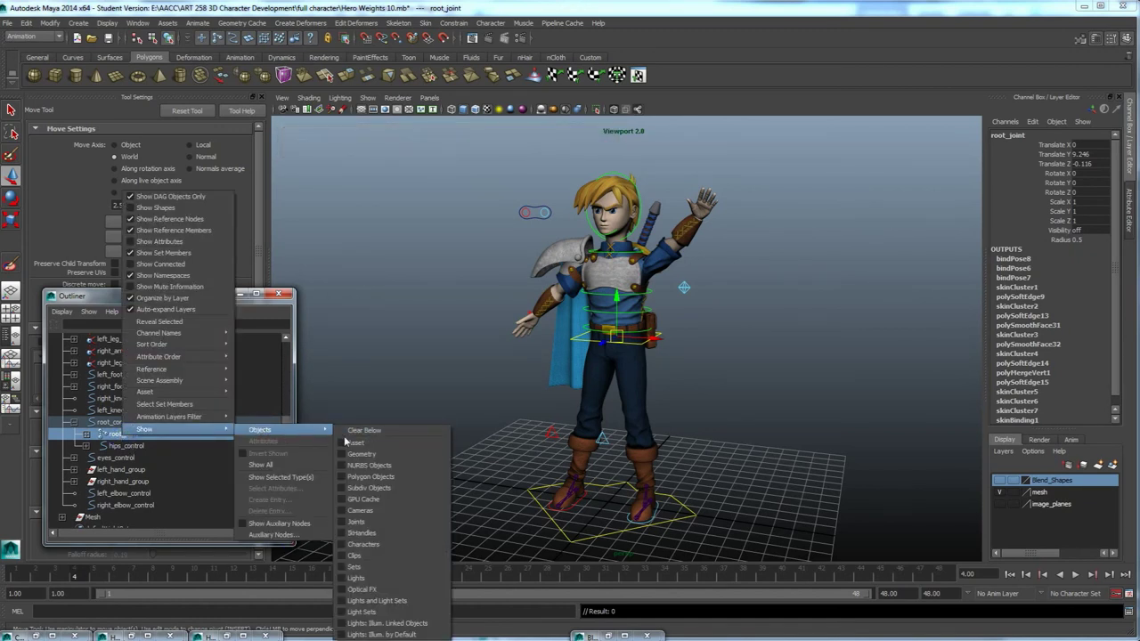
left_click(361, 523)
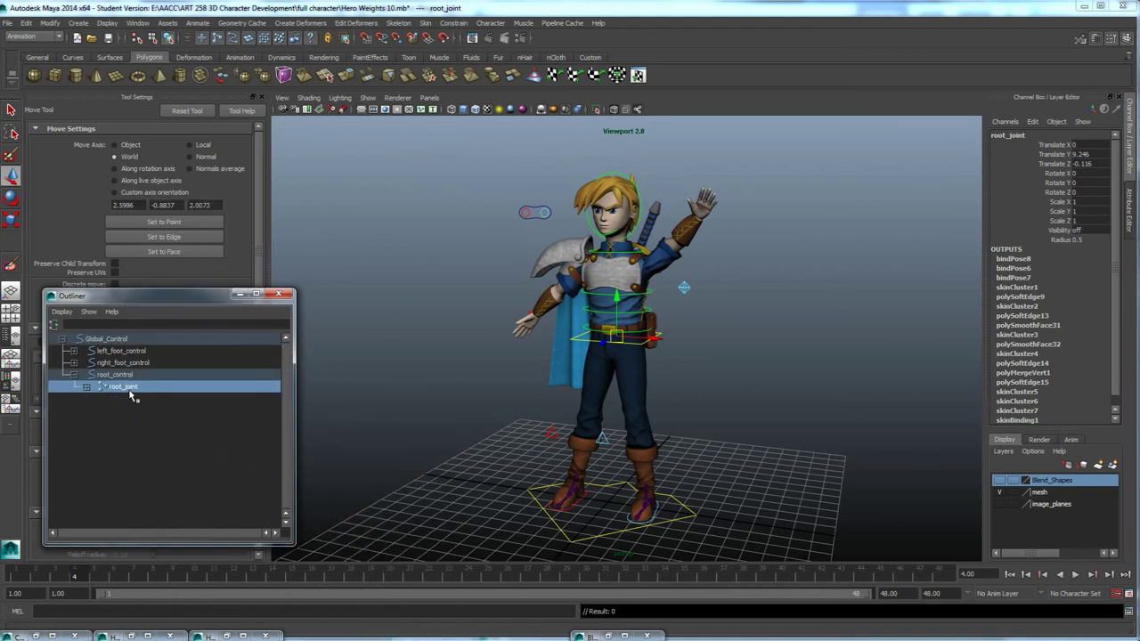
key("ctrl+z")
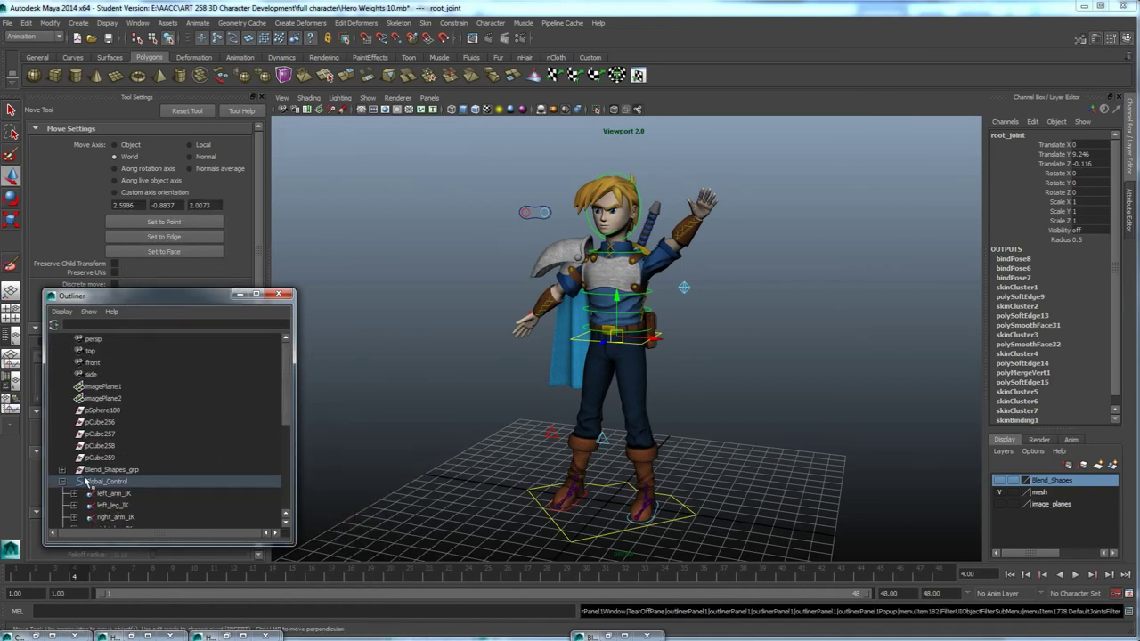
Select the hidden root_joint in the Outliner and unhide it with its joint hierarchy.
scroll(98, 472, "down", 5)
right_click(121, 414)
left_click(122, 430)
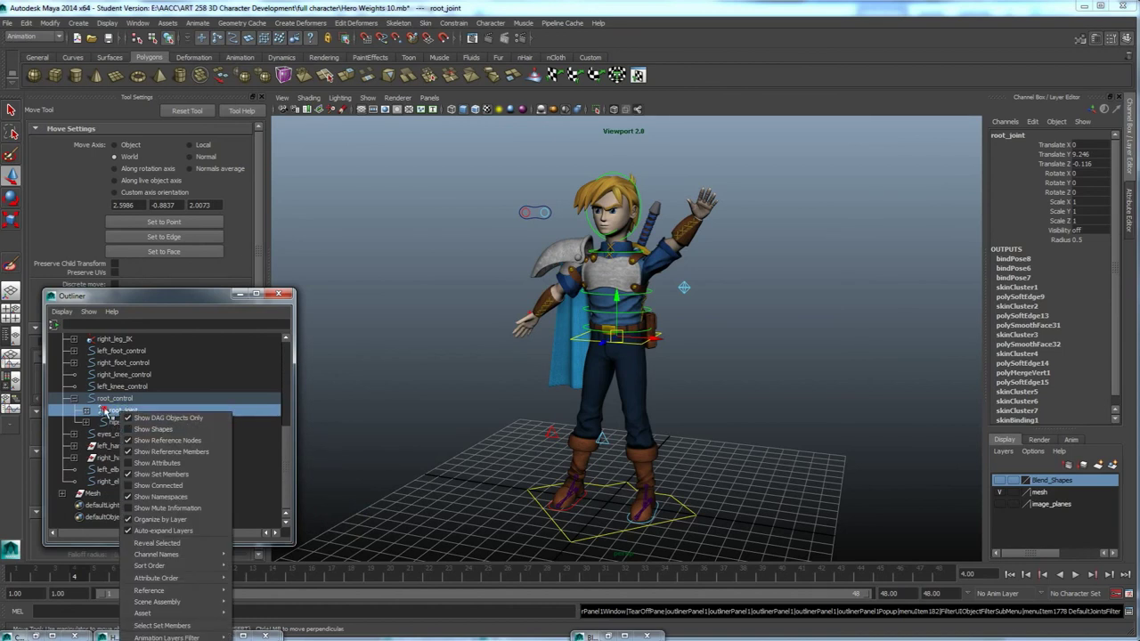
left_click(105, 410)
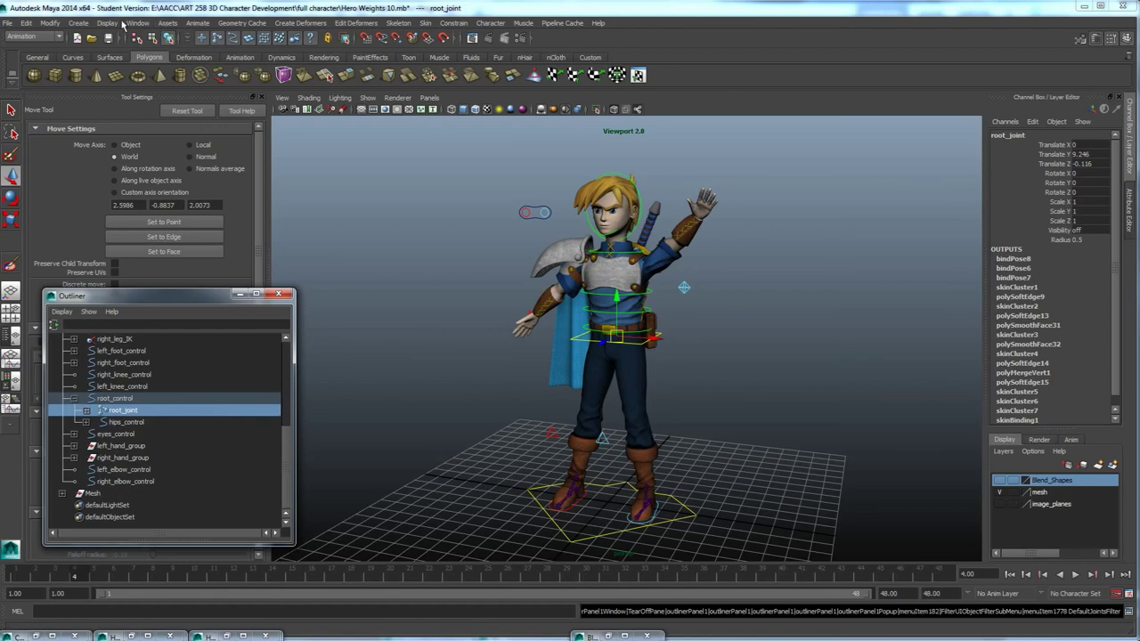
left_click(137, 22)
mouse_move(156, 54)
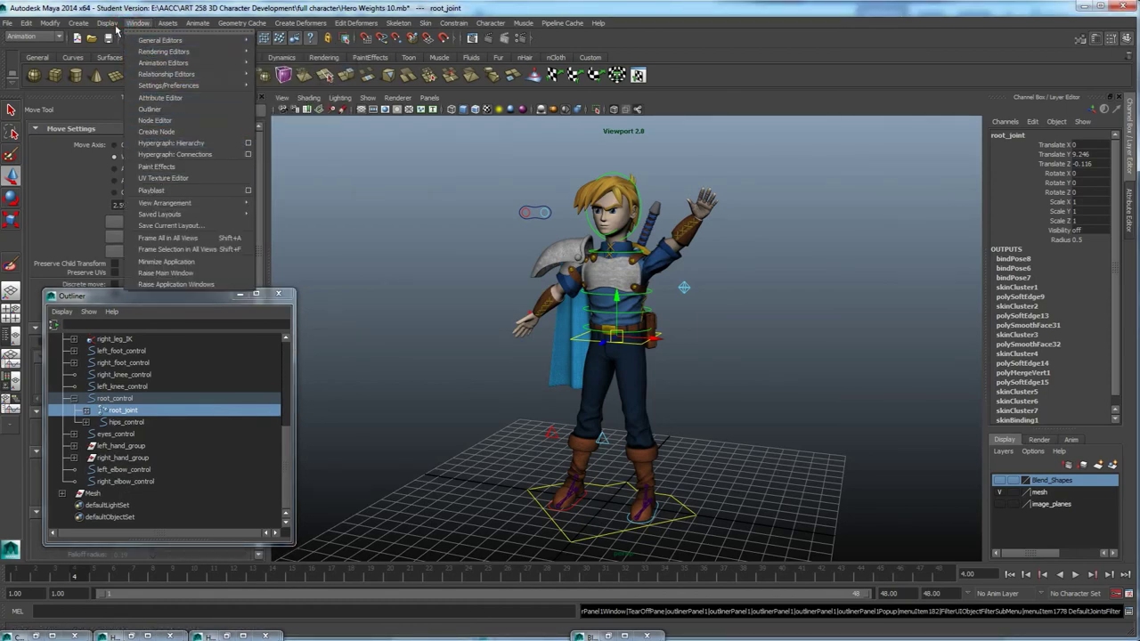
mouse_move(107, 22)
mouse_move(134, 86)
left_click(205, 93)
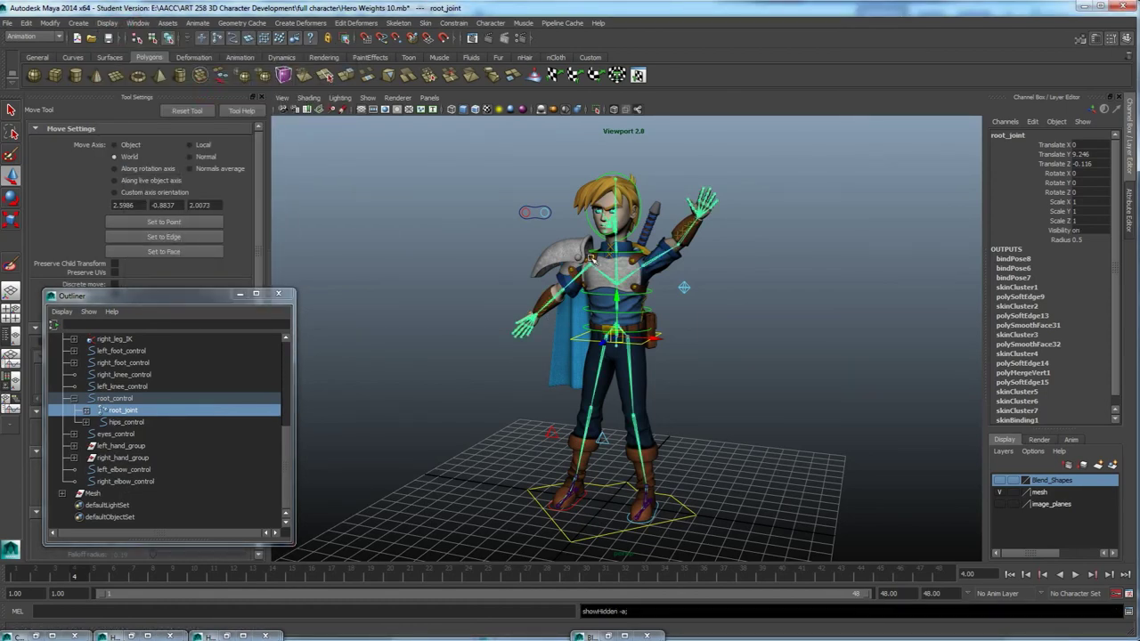
Clear the selection and turn off the display of joints in the viewport.
left_click(116, 400)
left_click(122, 412)
left_click_drag(621, 224, 570, 255, "alt")
left_click(448, 276)
left_click_drag(459, 356, 496, 318, "alt")
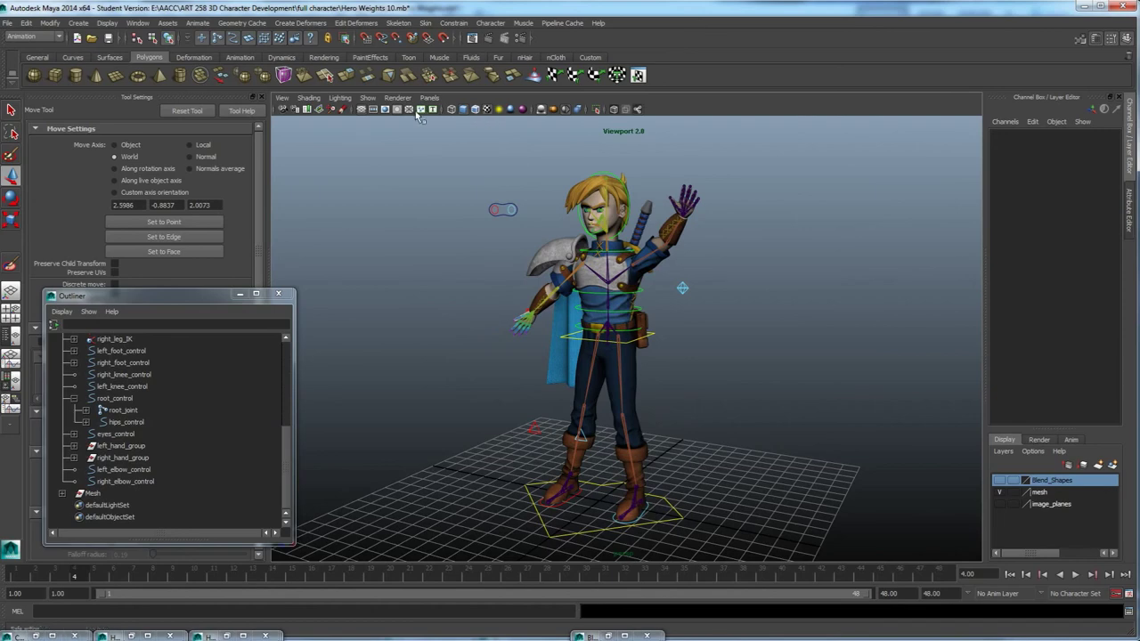
left_click(367, 97)
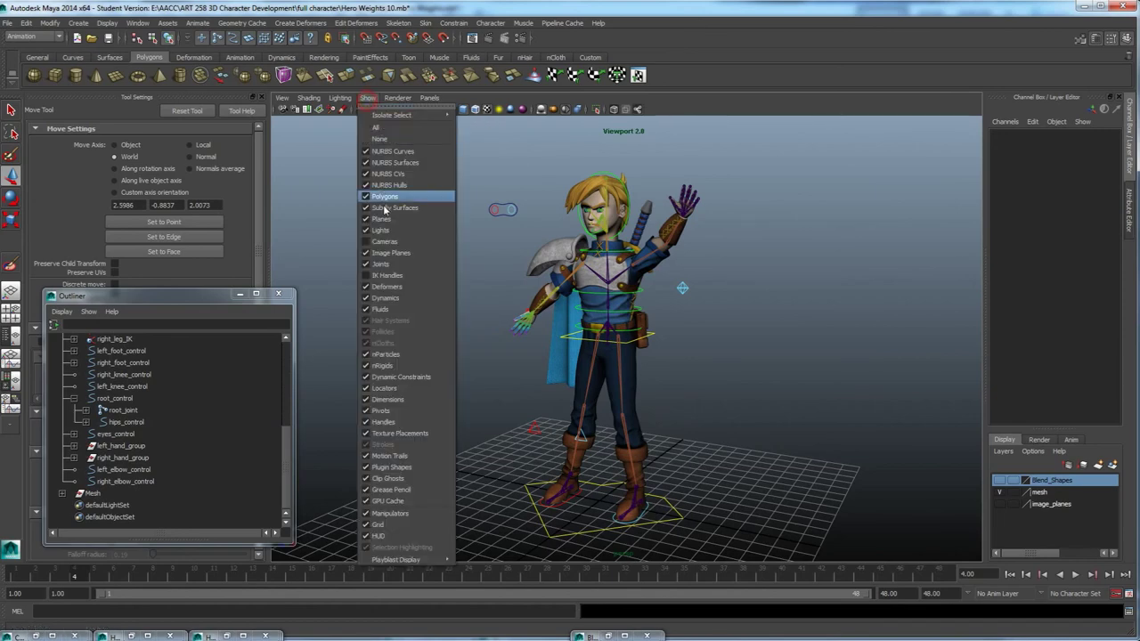
left_click(383, 264)
Inspect the character with only its controls shown, select root_control at the hips, and clear the selection.
left_click_drag(557, 294, 628, 341, "alt")
scroll(556, 298, "up", 3)
left_click(561, 337)
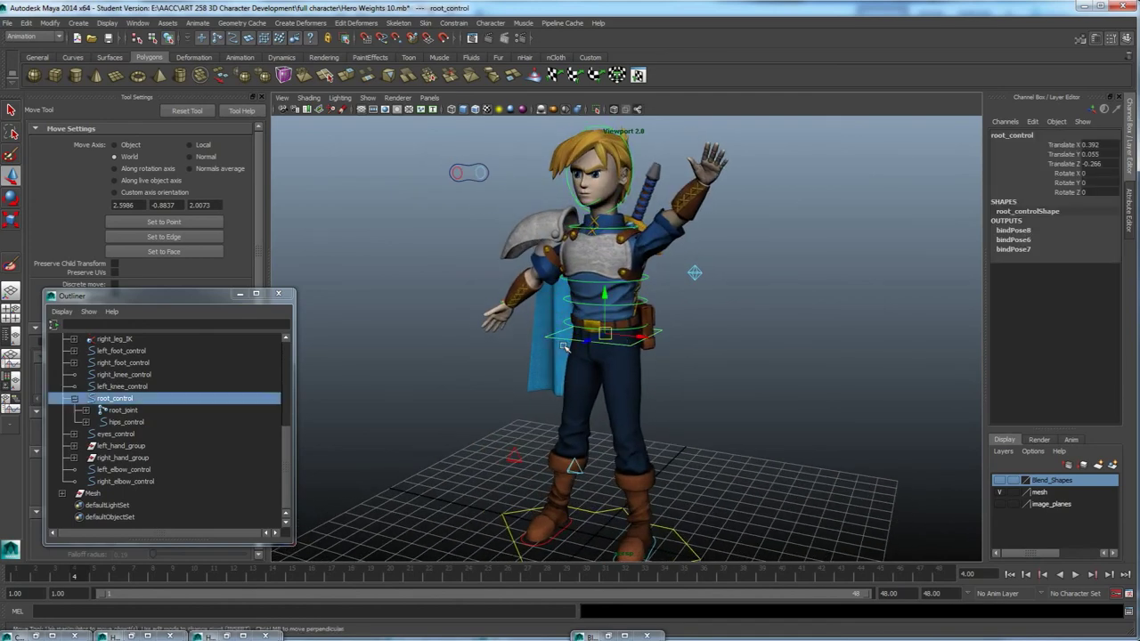
scroll(562, 349, "down", 2)
mouse_move(508, 356)
left_mouse_down("alt")
mouse_move(466, 341)
mouse_move(545, 360)
mouse_move(510, 351)
left_mouse_up("alt")
left_click(466, 341)
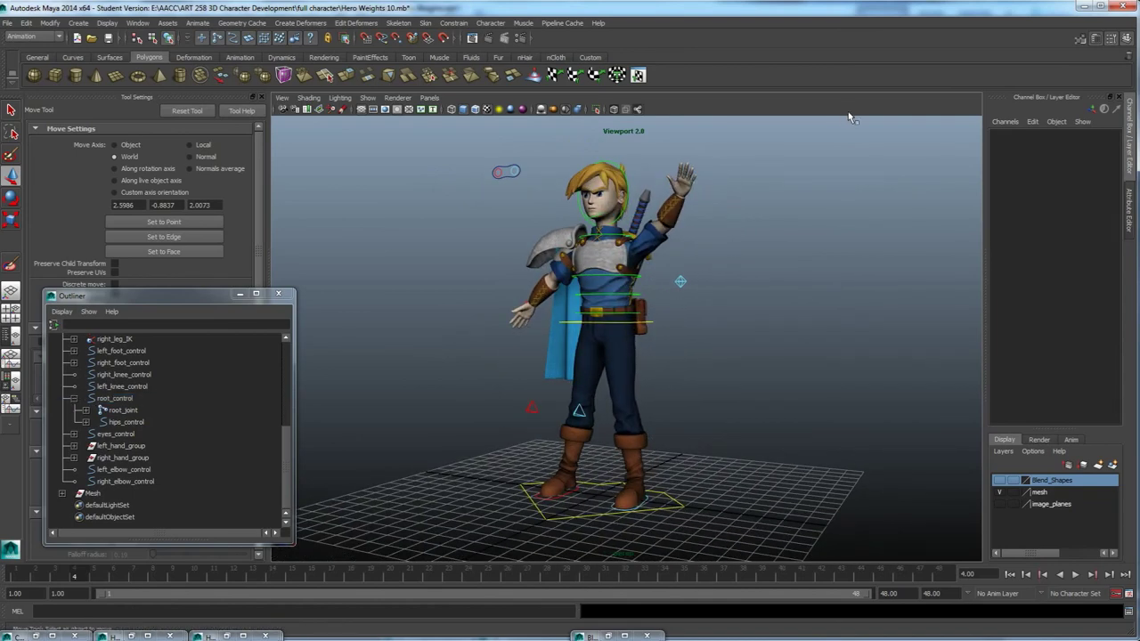